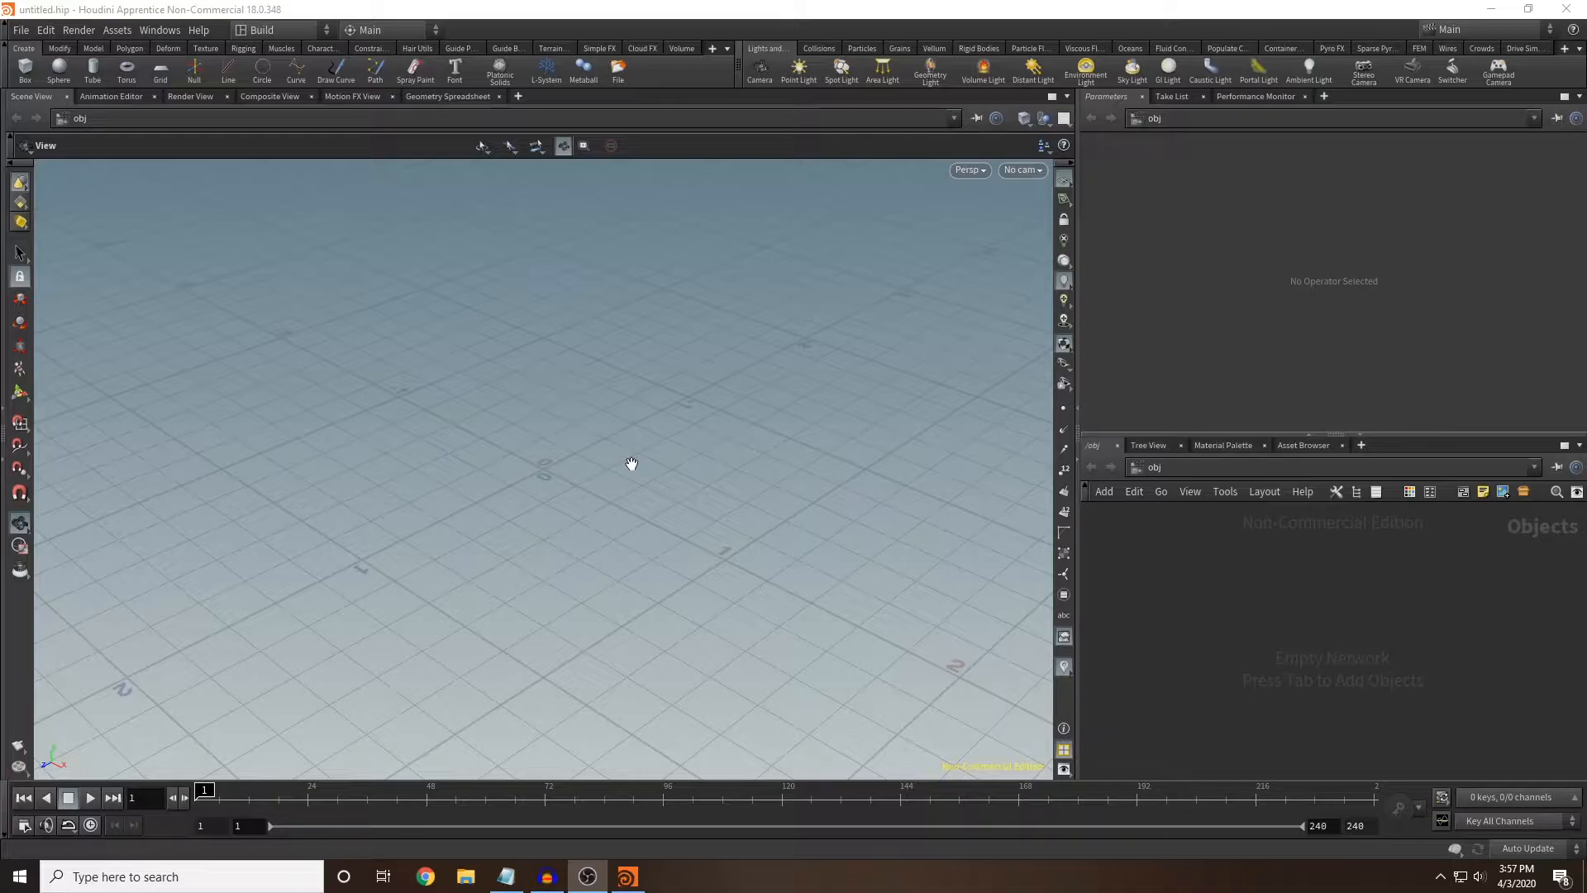
Create a new project in the folder E:/youtube/chocolate_bunny_tutorial with the default project subfolders.
click(21, 30)
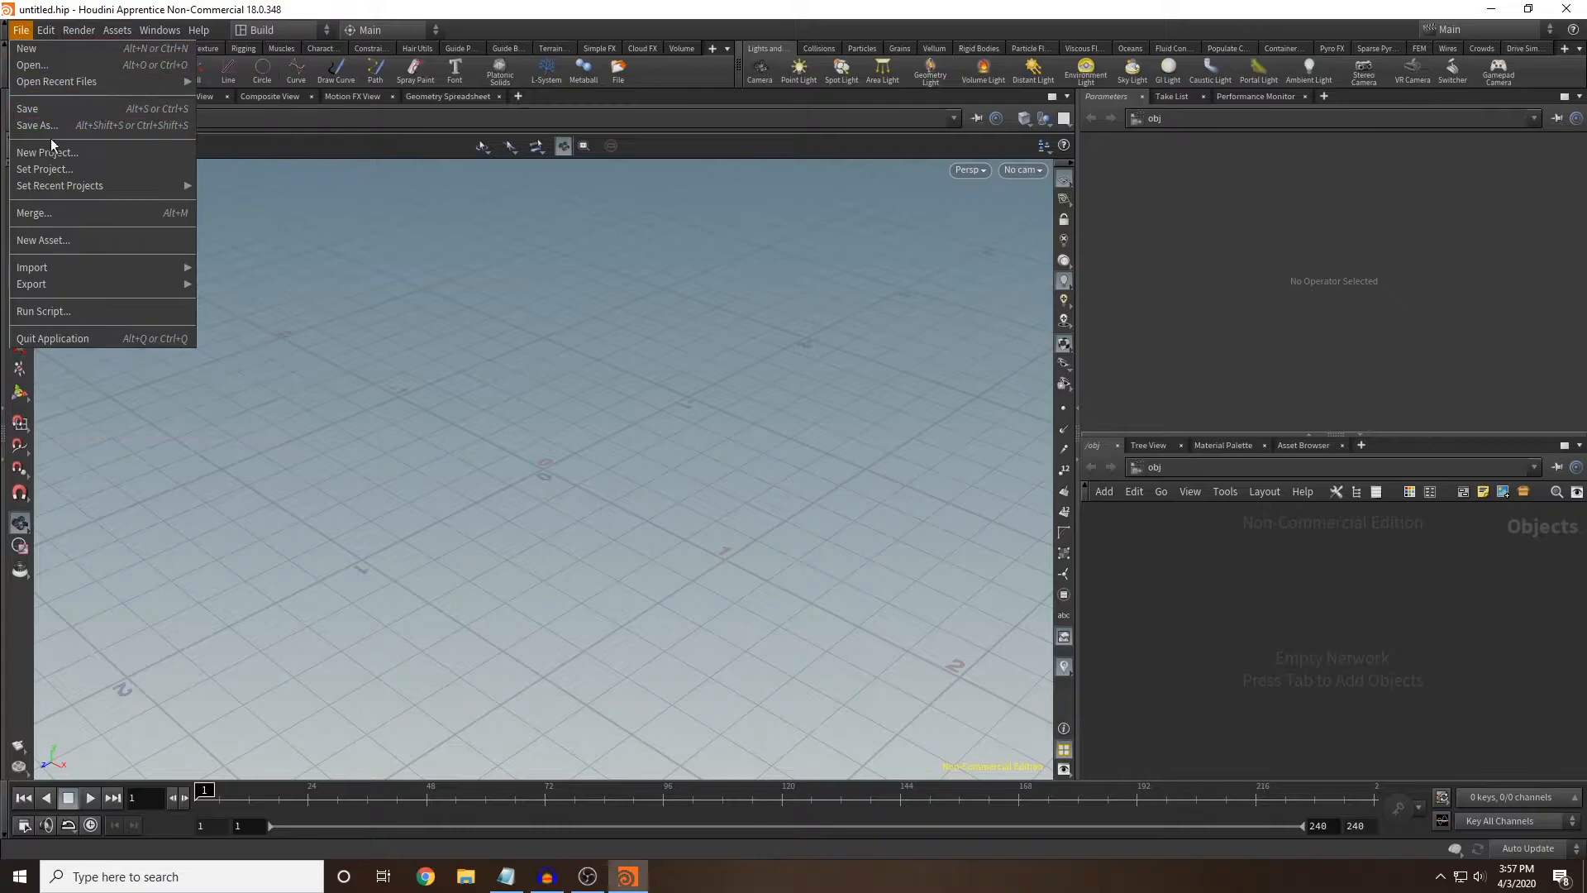
click(50, 152)
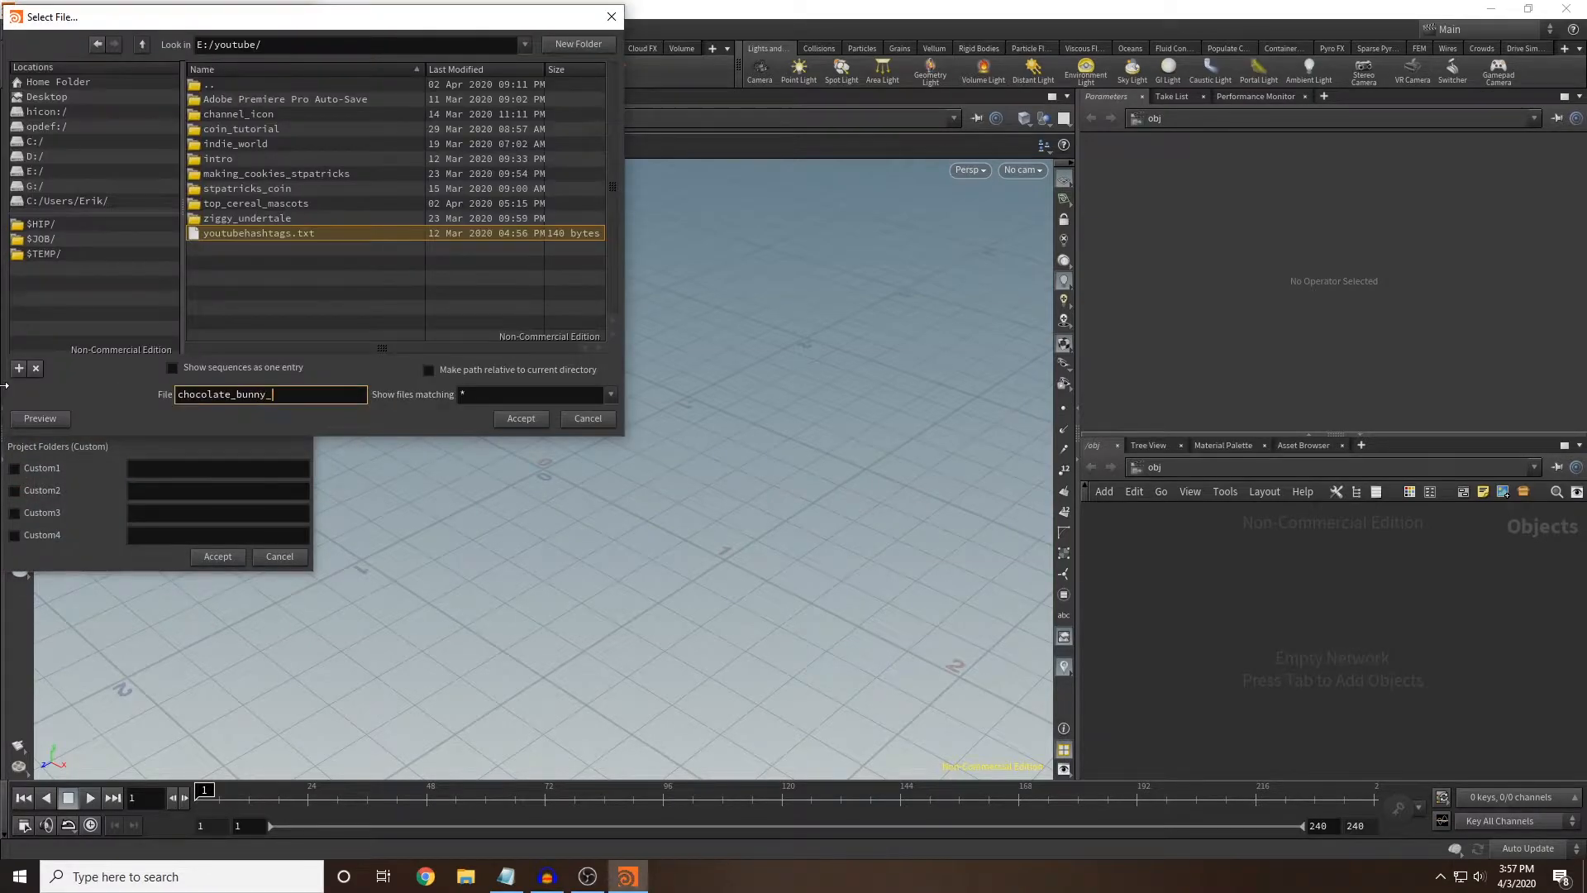
key(Return)
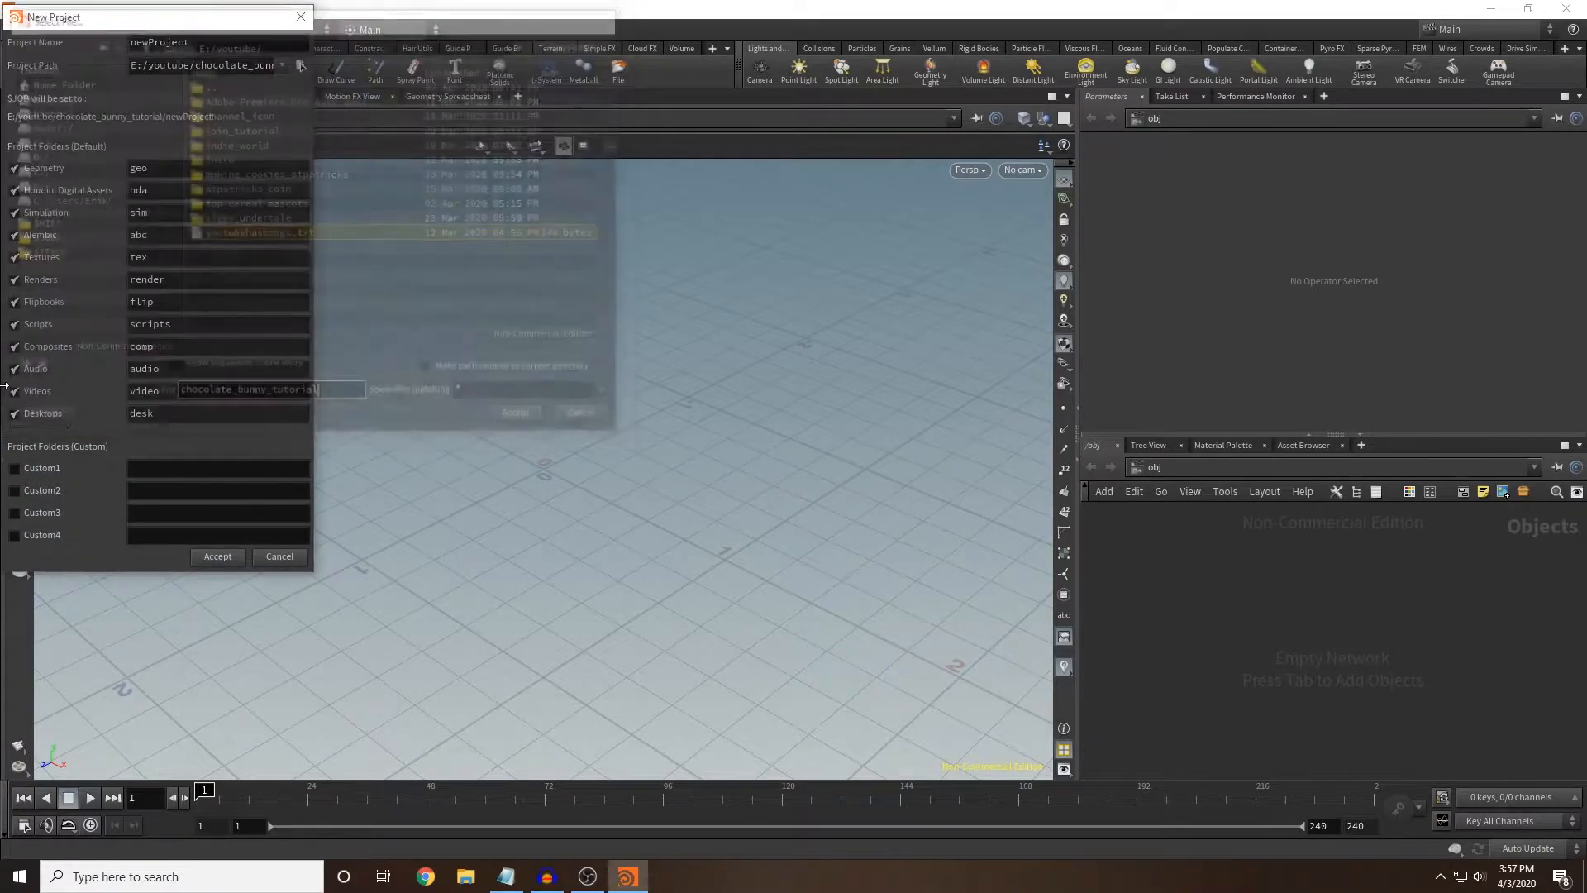
Save the scene in the project folder under the file name chocolate_bunny_tutorial.
click(37, 127)
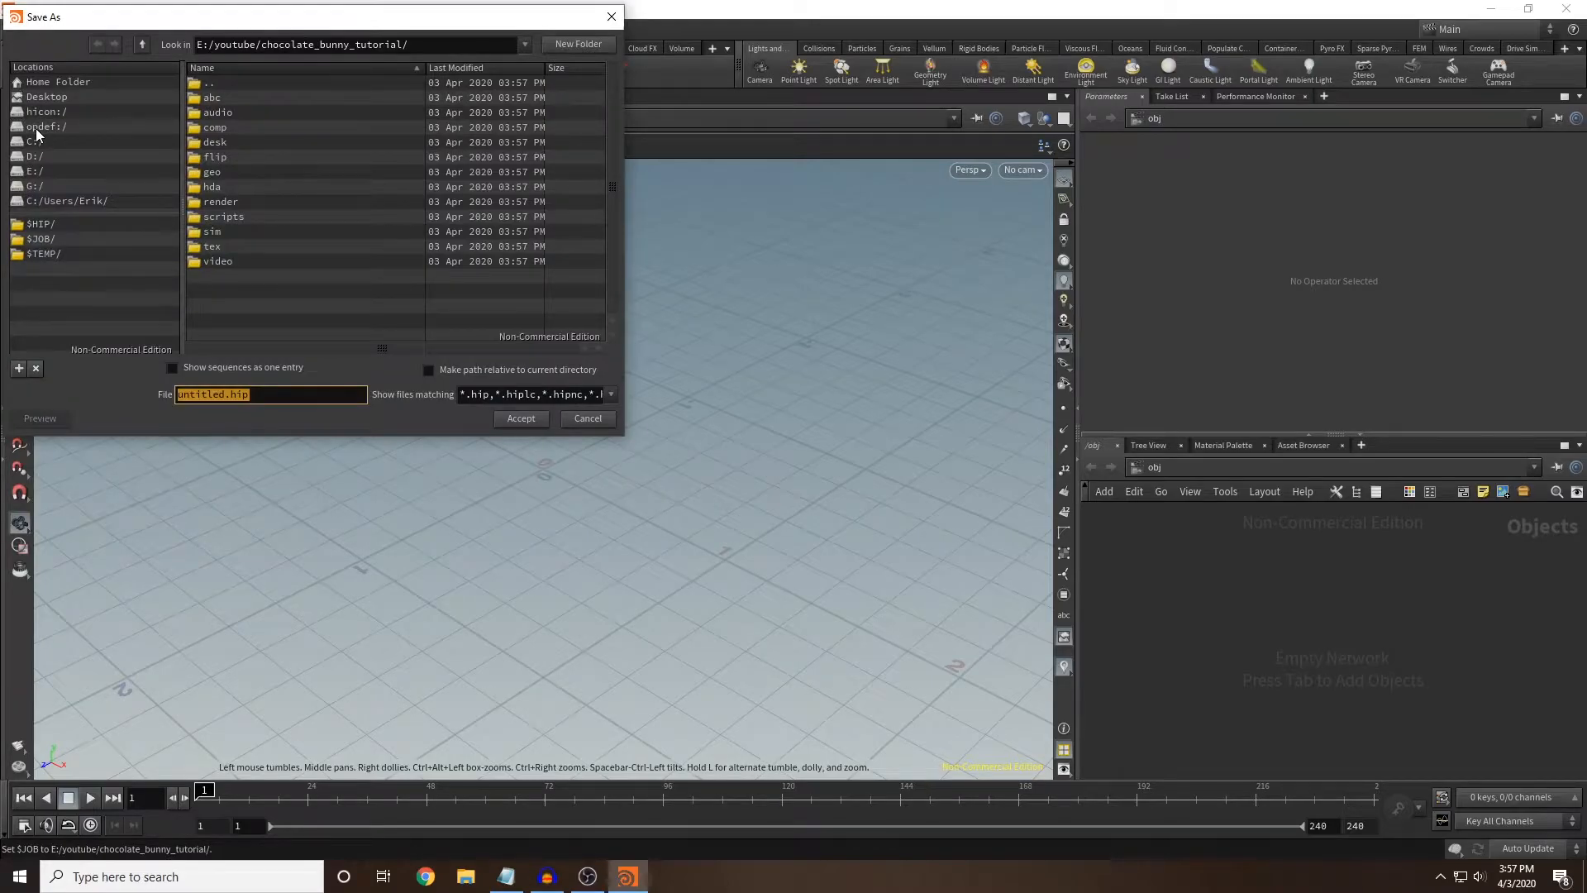
text(chocolate)
text(_bunny_tutorial)
key(Return)
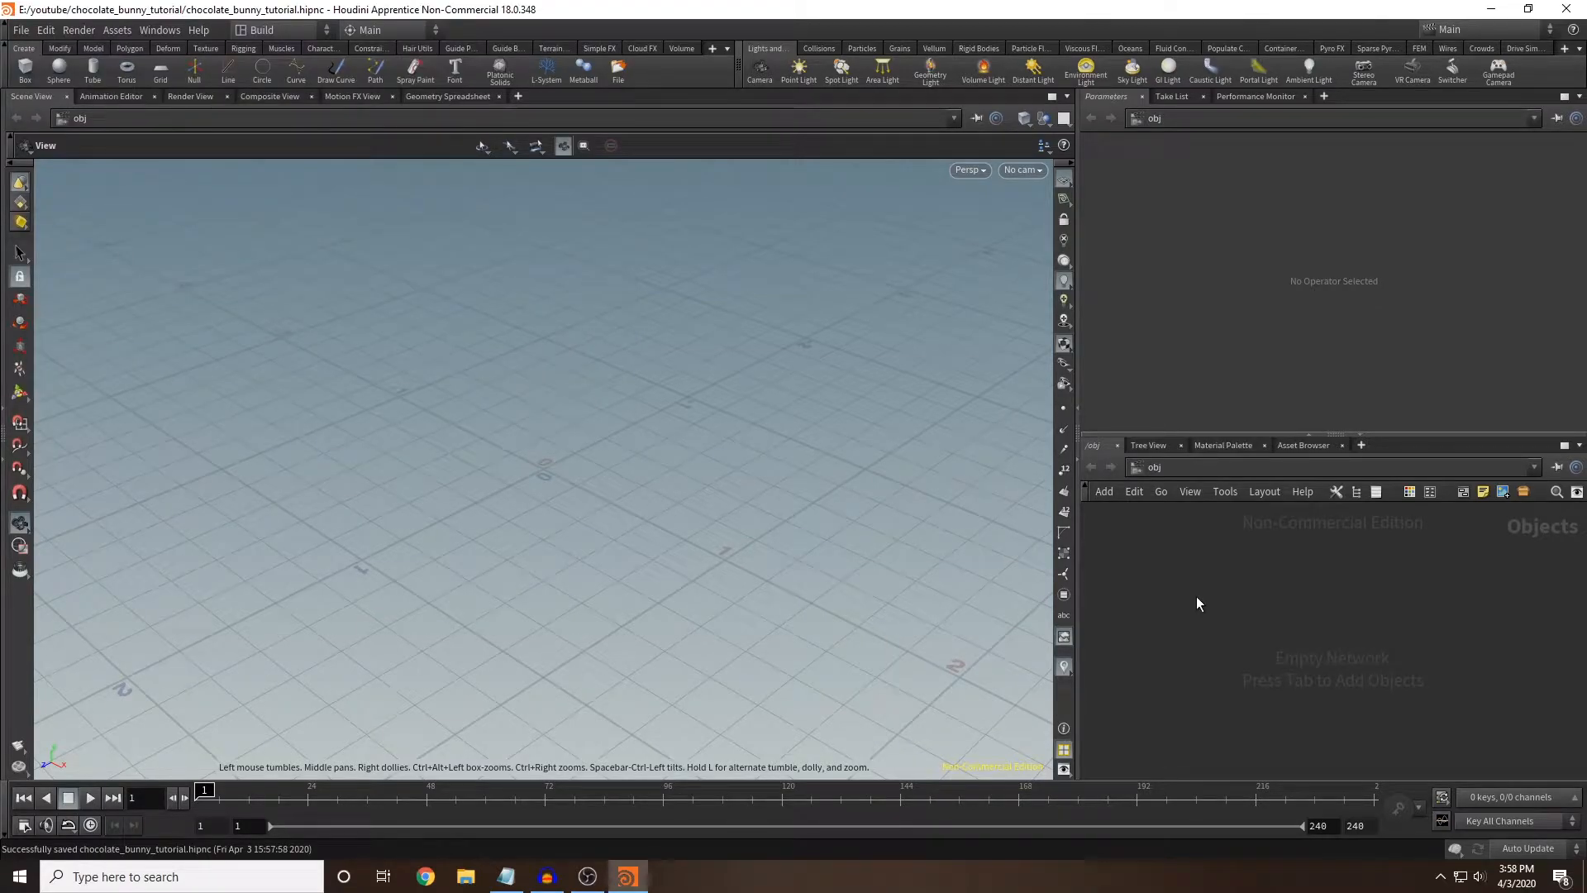
Add a Geometry object to the empty object network and name it bunny.
key(Tab)
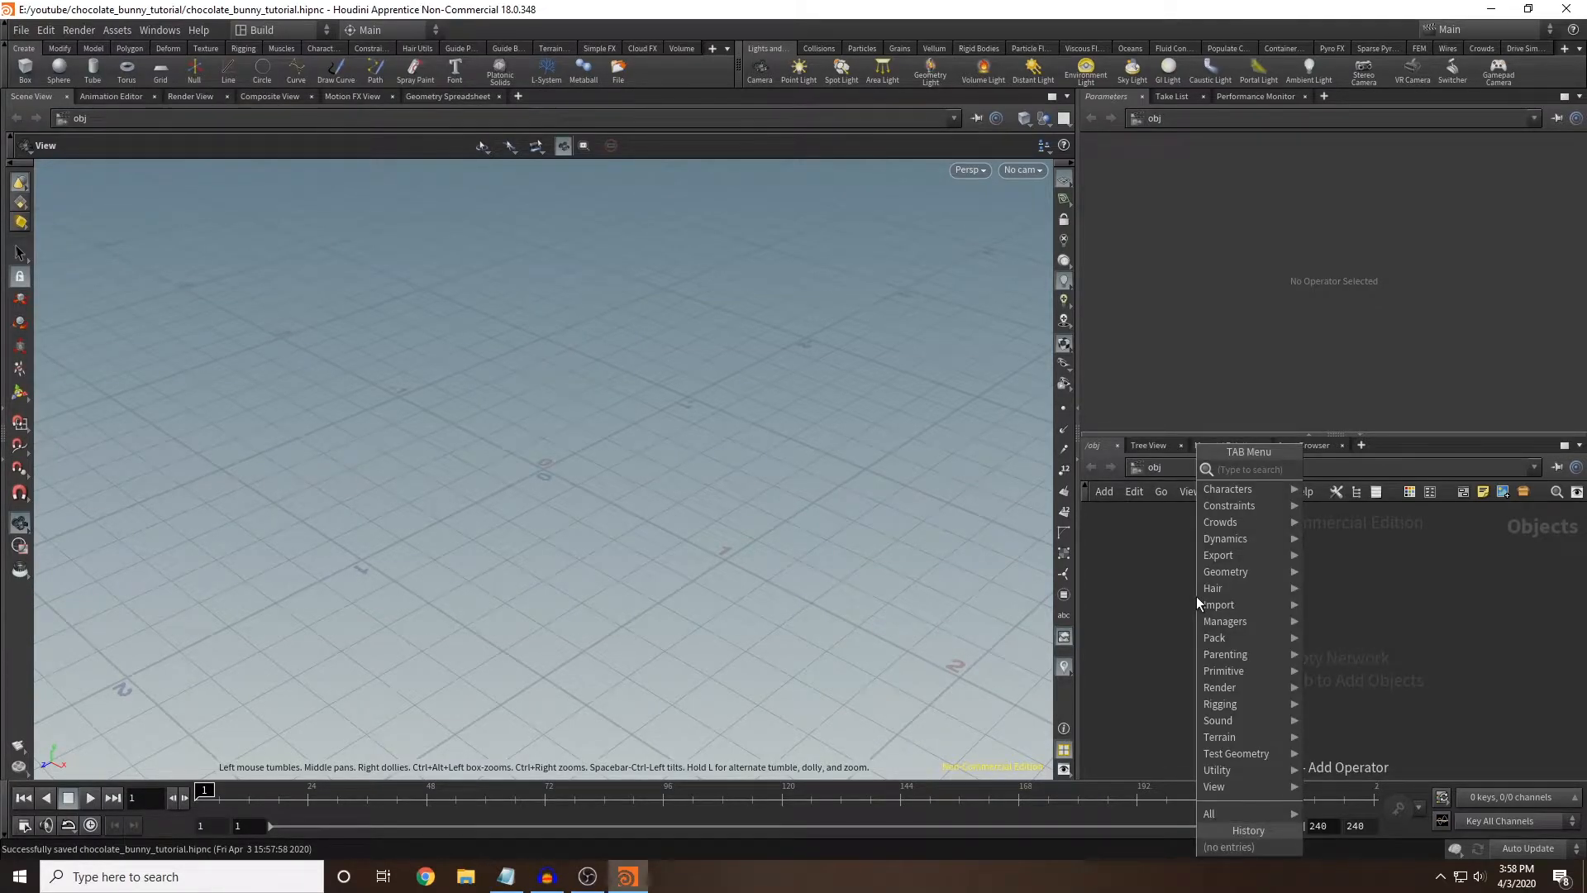
text(geo)
key(Return)
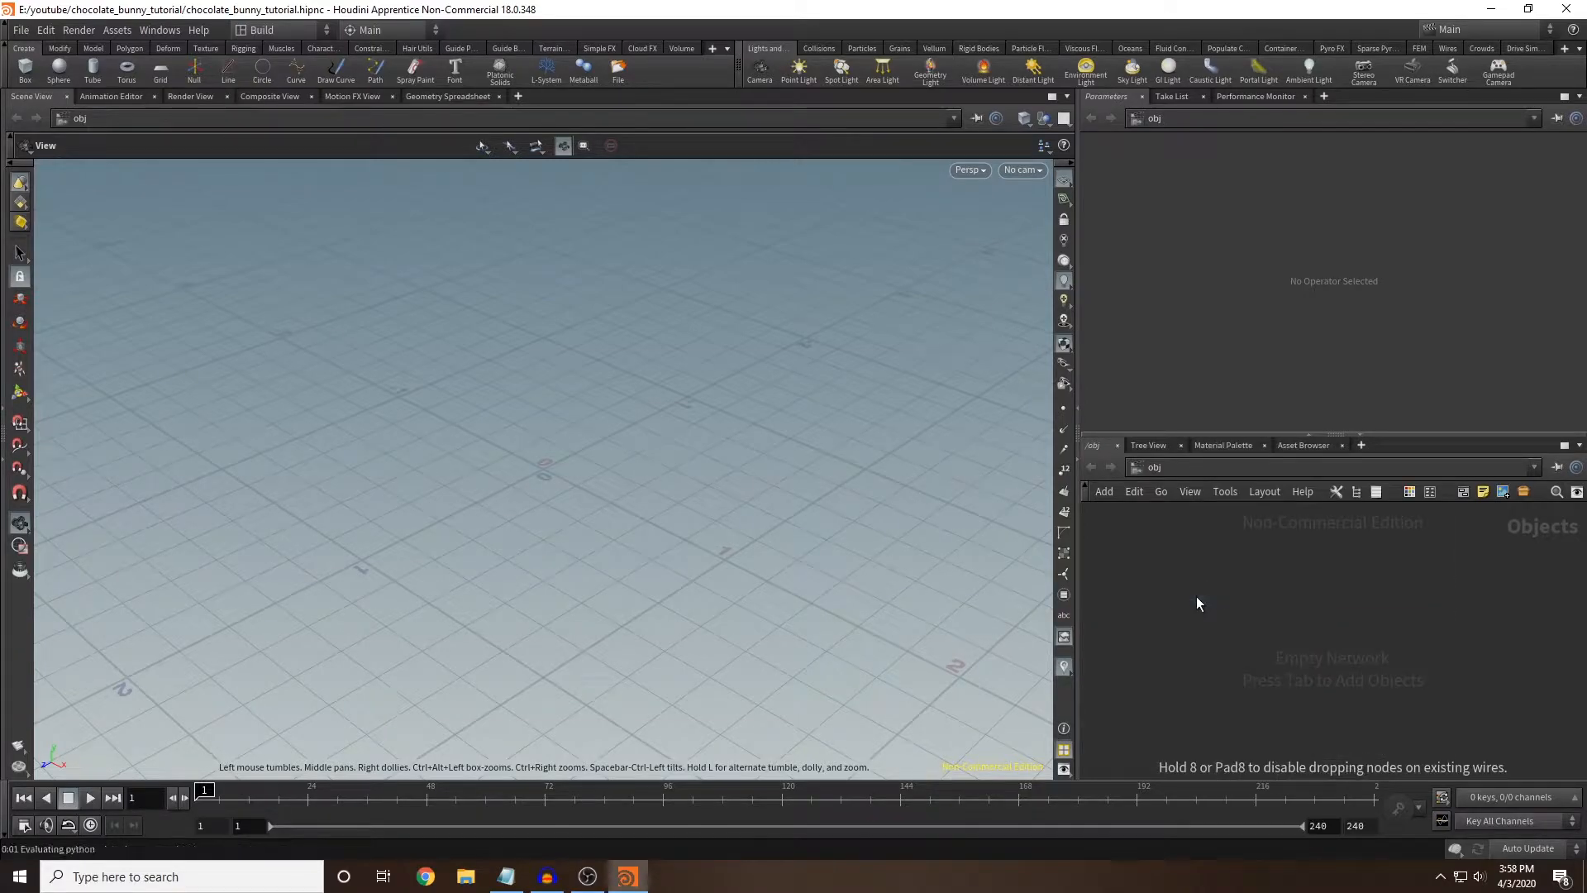
click(1197, 597)
double_click(1235, 597)
text(bunny)
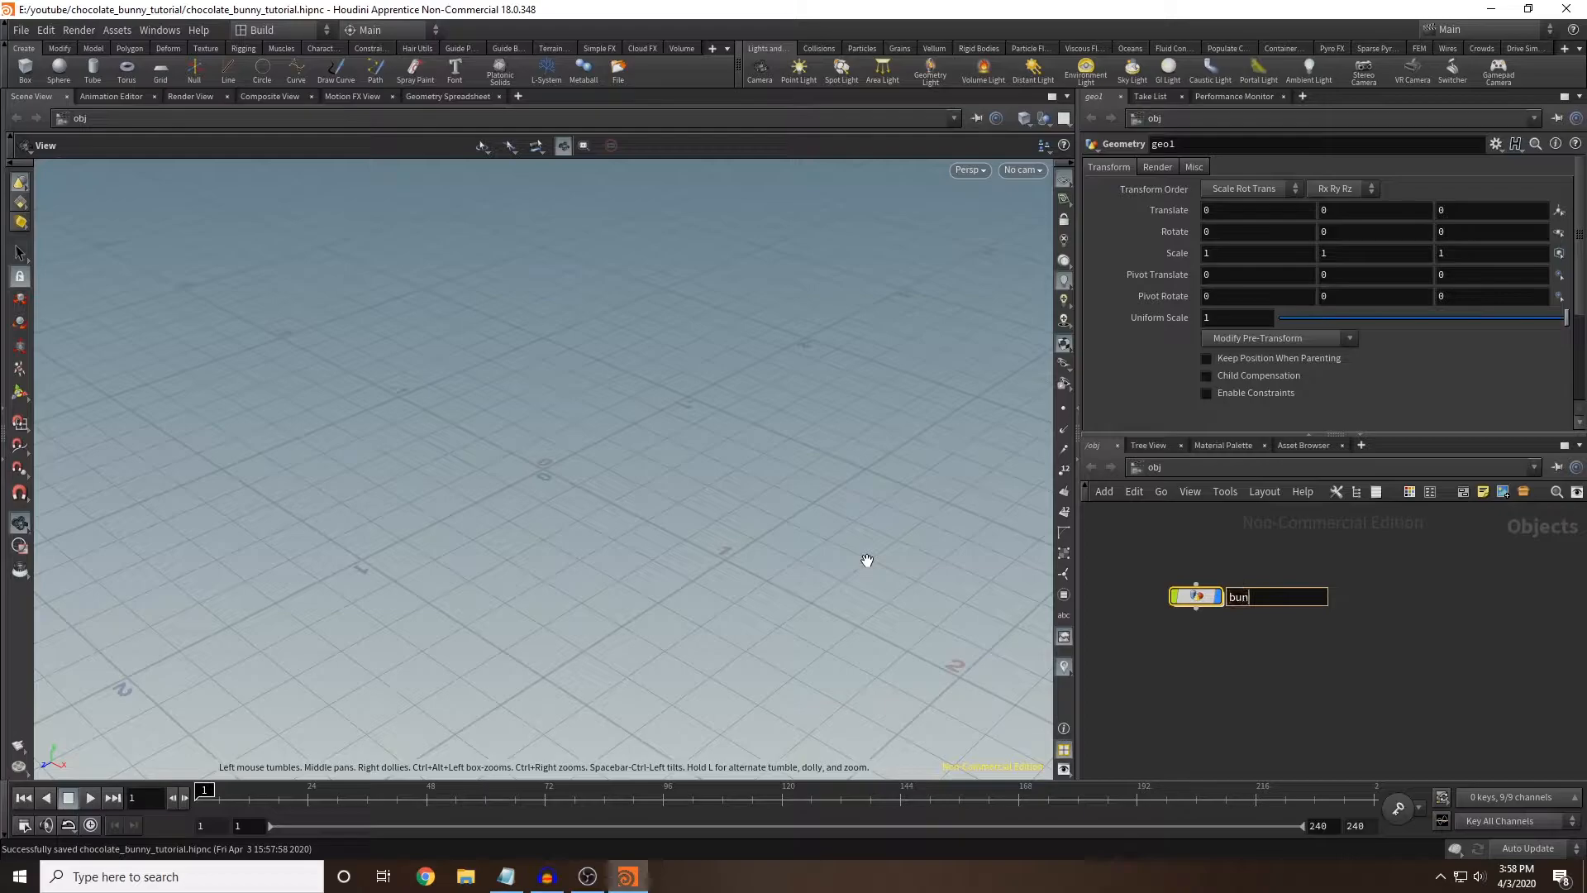
key(Return)
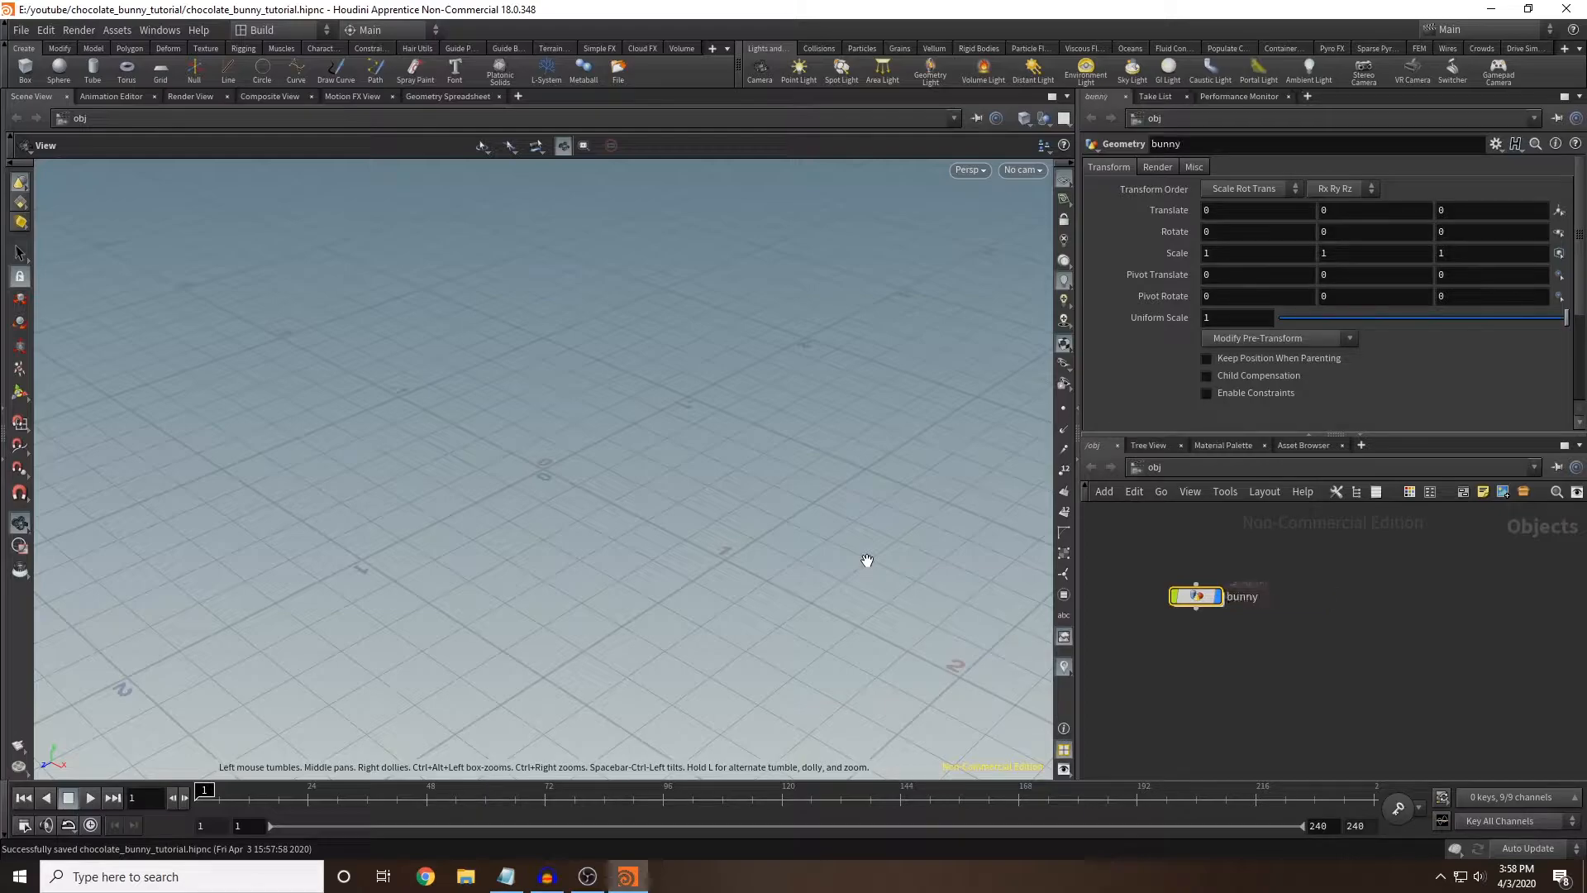
Go inside the bunny object and add a Grid node to its network.
double_click(1190, 597)
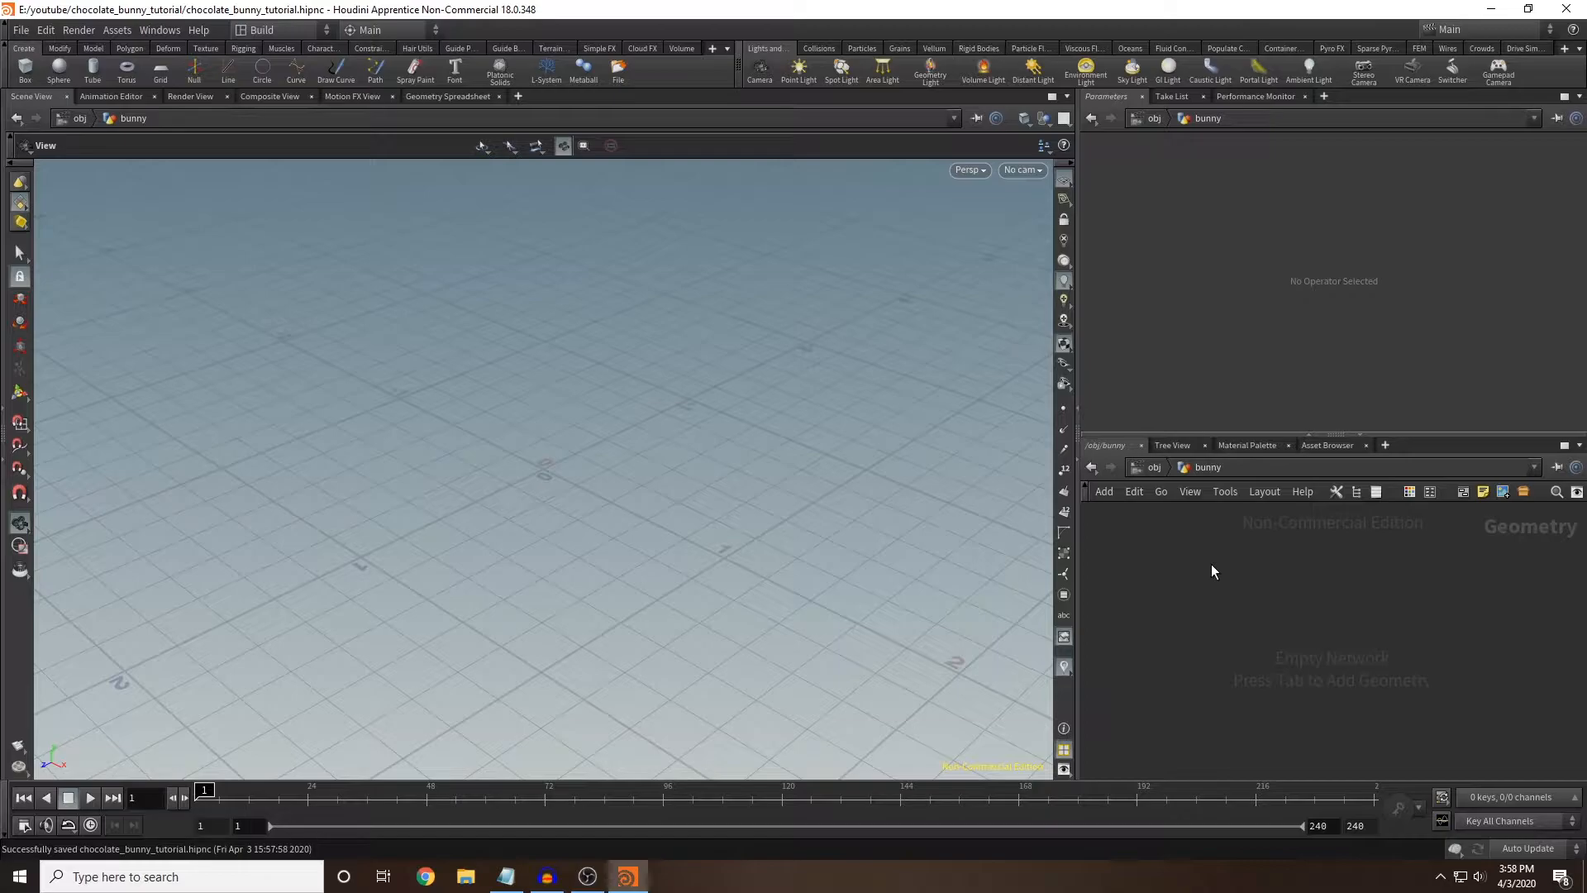
key(Tab)
text(grid)
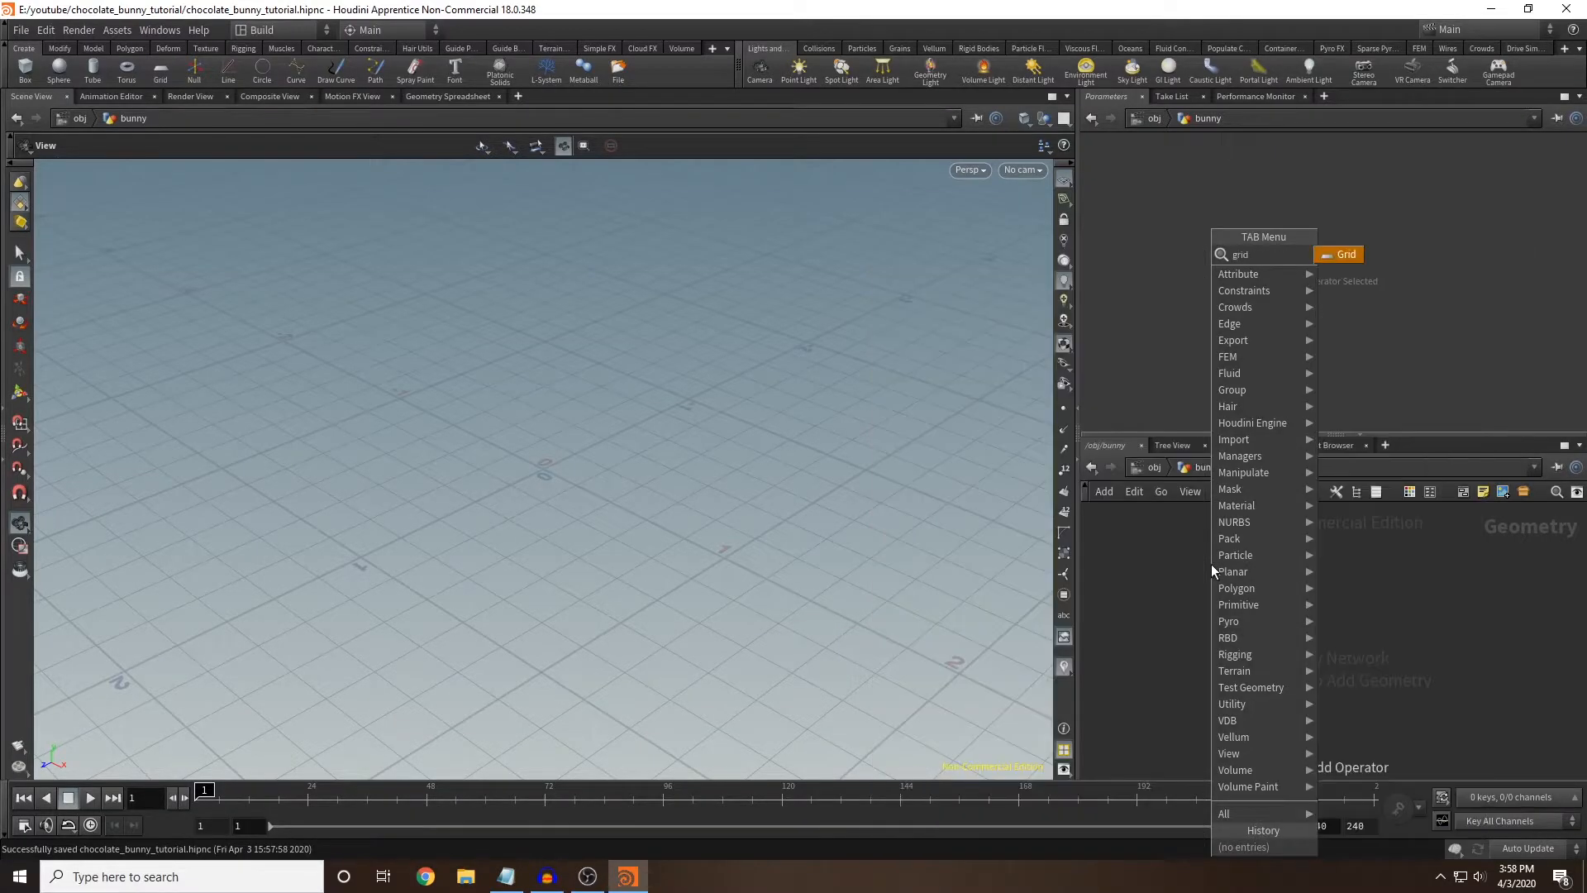
key(Return)
click(1211, 564)
drag(864, 450, 776, 545)
scroll(786, 582, down, 2)
middle_drag(783, 603, 627, 446)
scroll(633, 445, down, 3)
Set the grid's rows and columns to 2 each.
drag(1222, 293, 1053, 286)
text(2)
key(Tab)
text(2)
key(Return)
Add a UV Quick Shade node, wire the grid into it and display its result.
key(Tab)
text(uvquic)
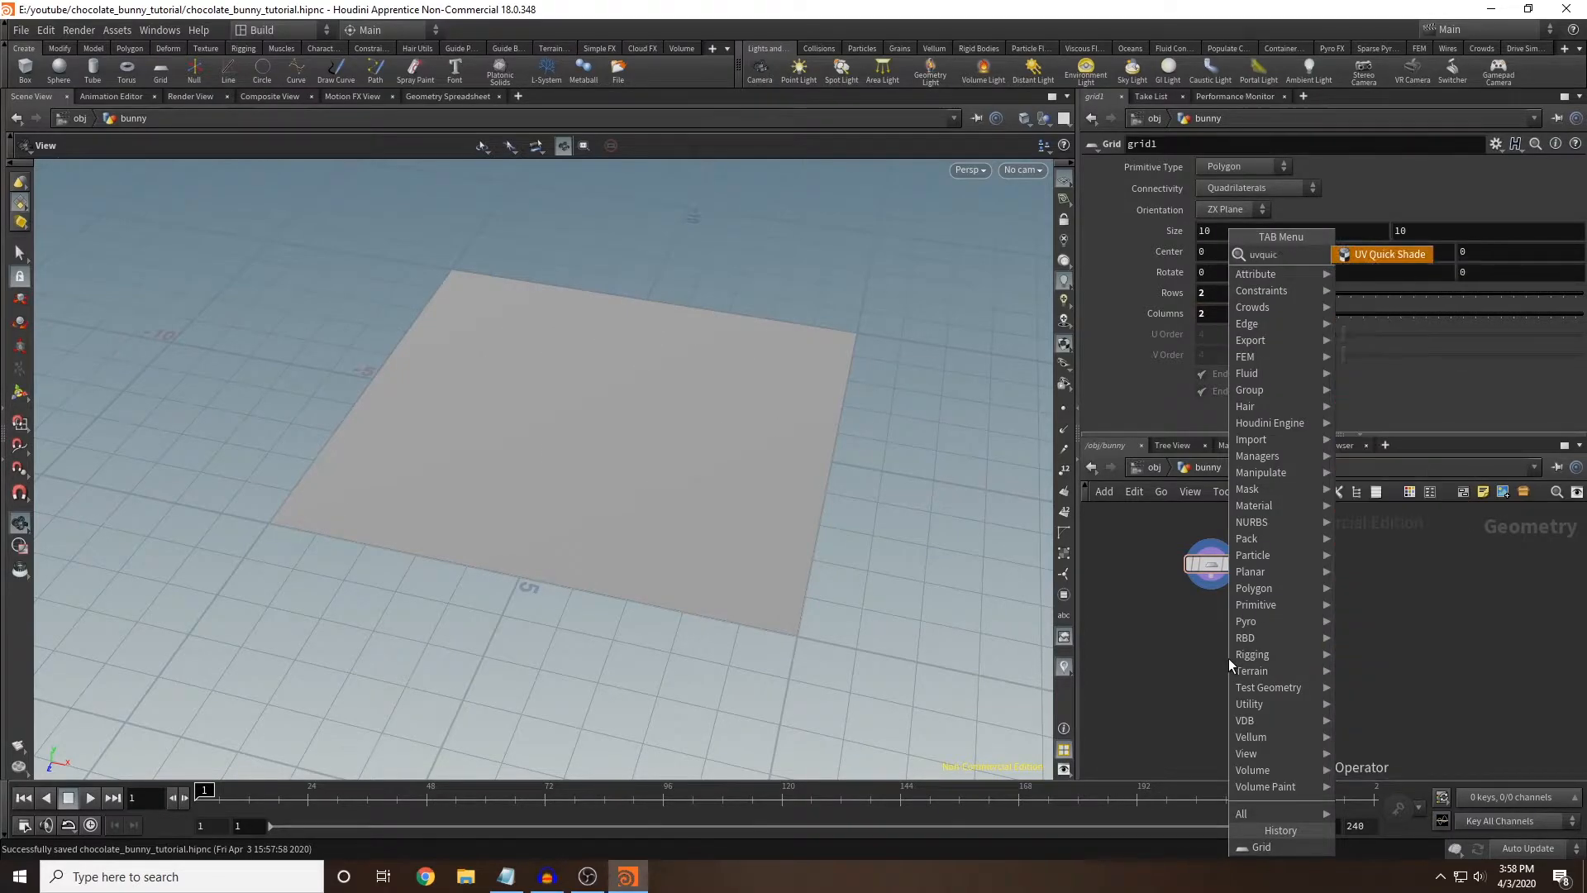
key(Return)
click(1203, 630)
drag(1215, 587, 1203, 628)
click(1241, 608)
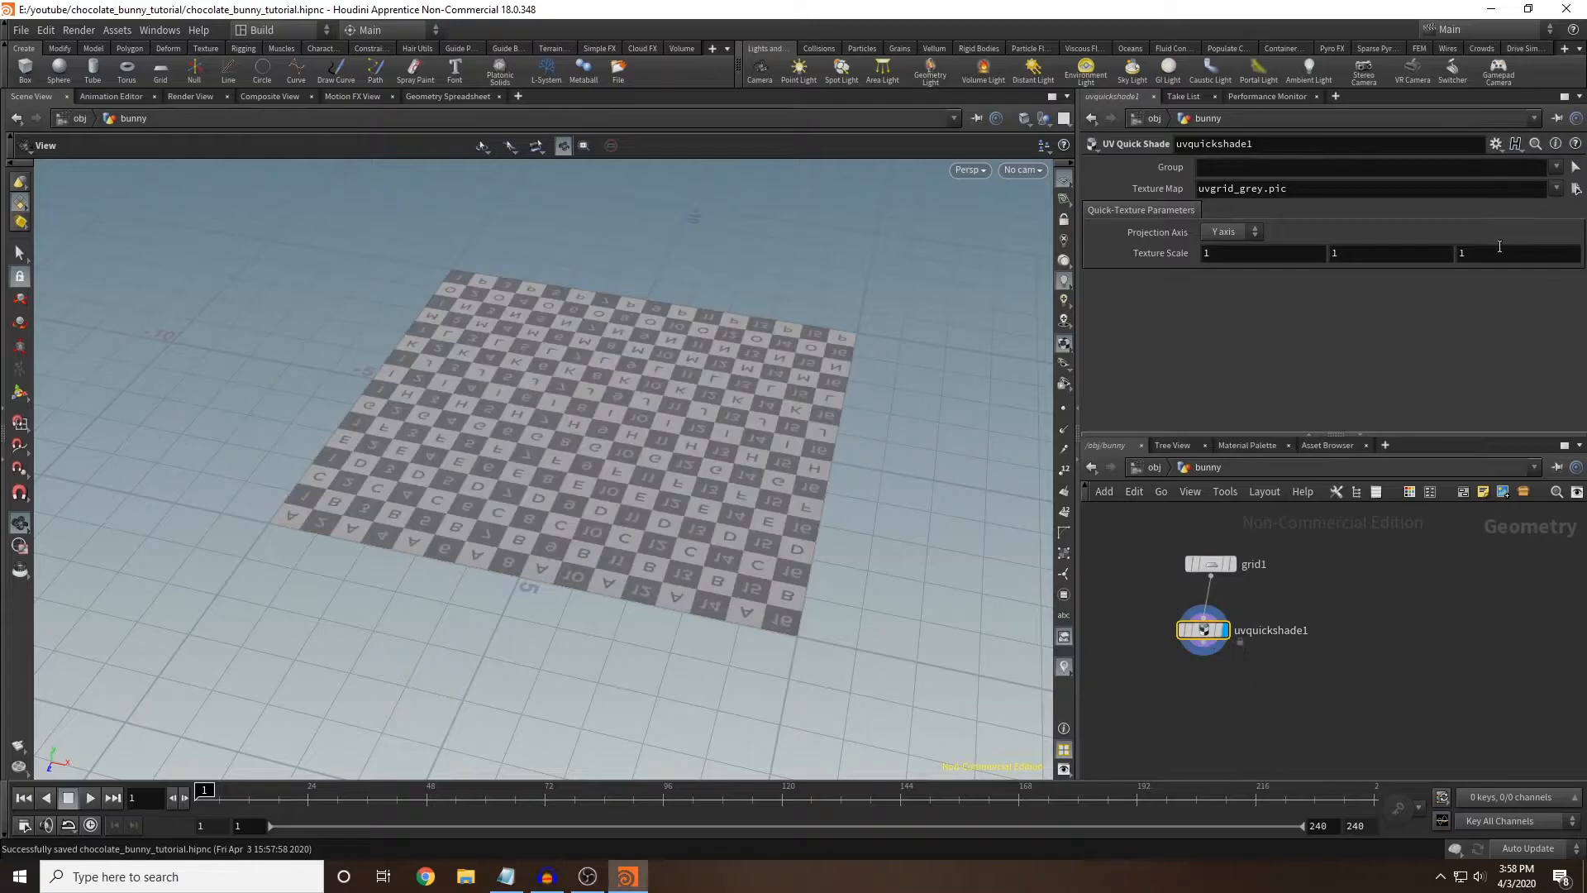
Load E:/H_2/chocolate_bunny/bunny.jpg as the texture map of the UV Quick Shade node.
click(1576, 188)
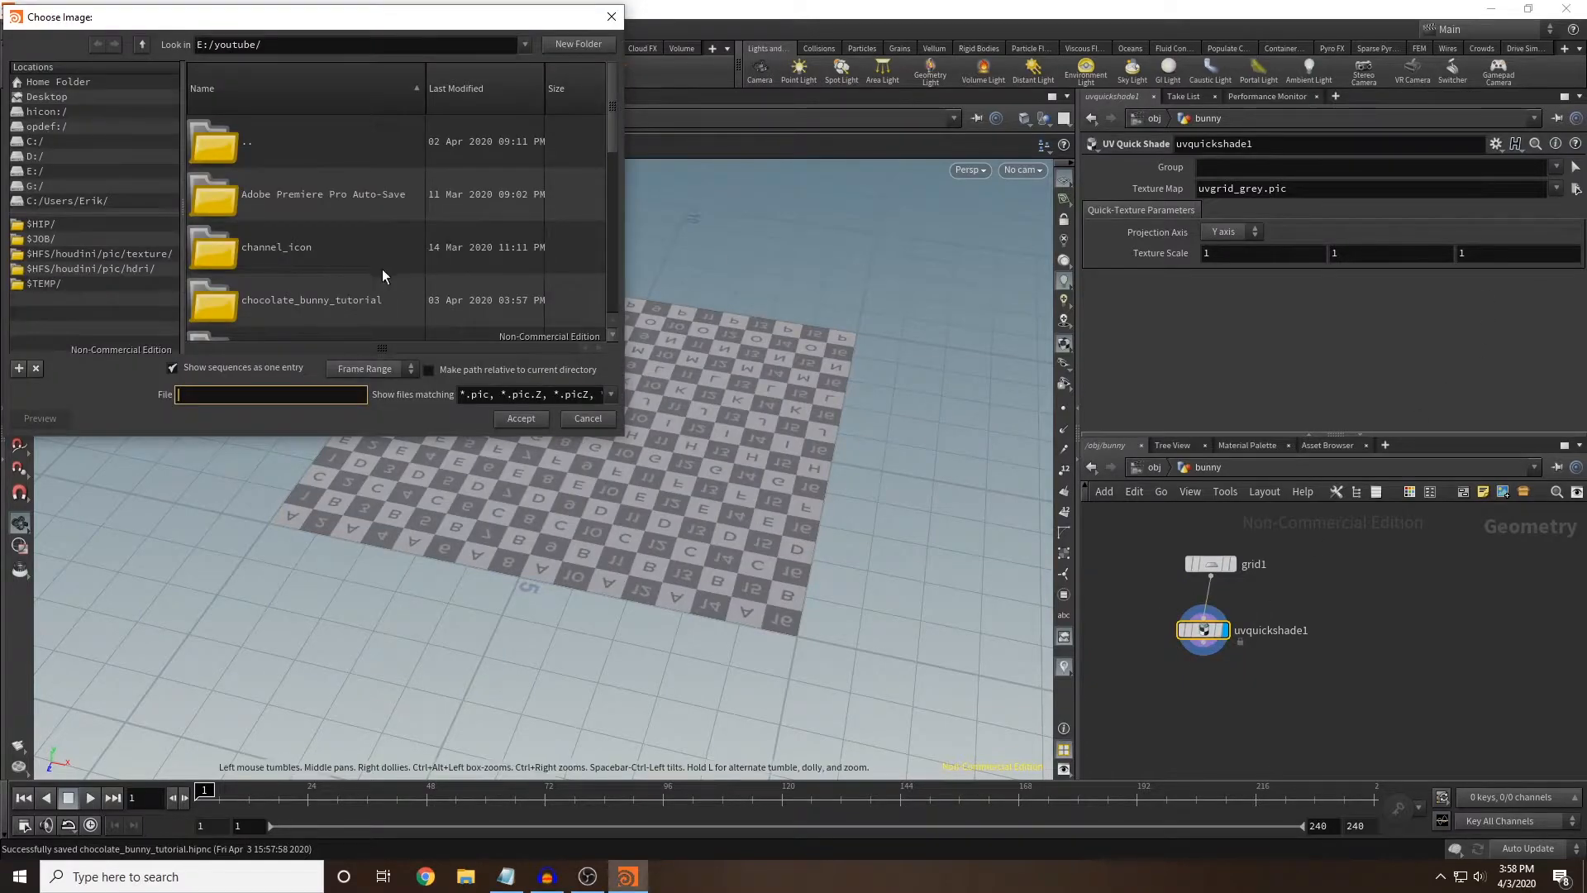
click(123, 228)
click(262, 295)
click(519, 419)
Add a Transform node below the UV Quick Shade node in the bunny network.
key(space+b)
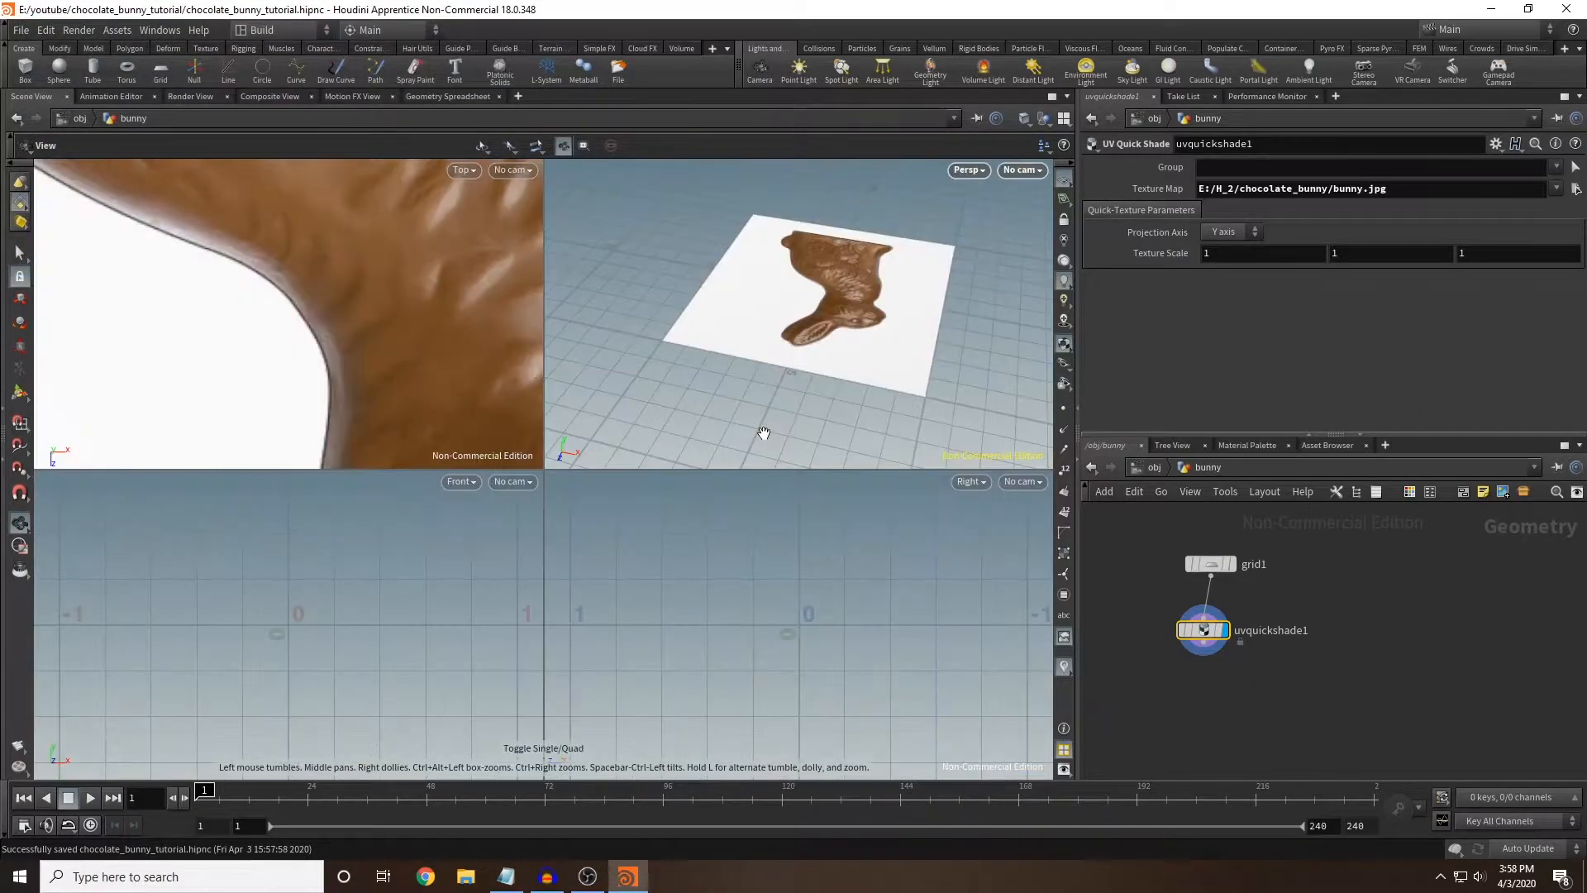
key(space+b)
scroll(779, 387, up, 3)
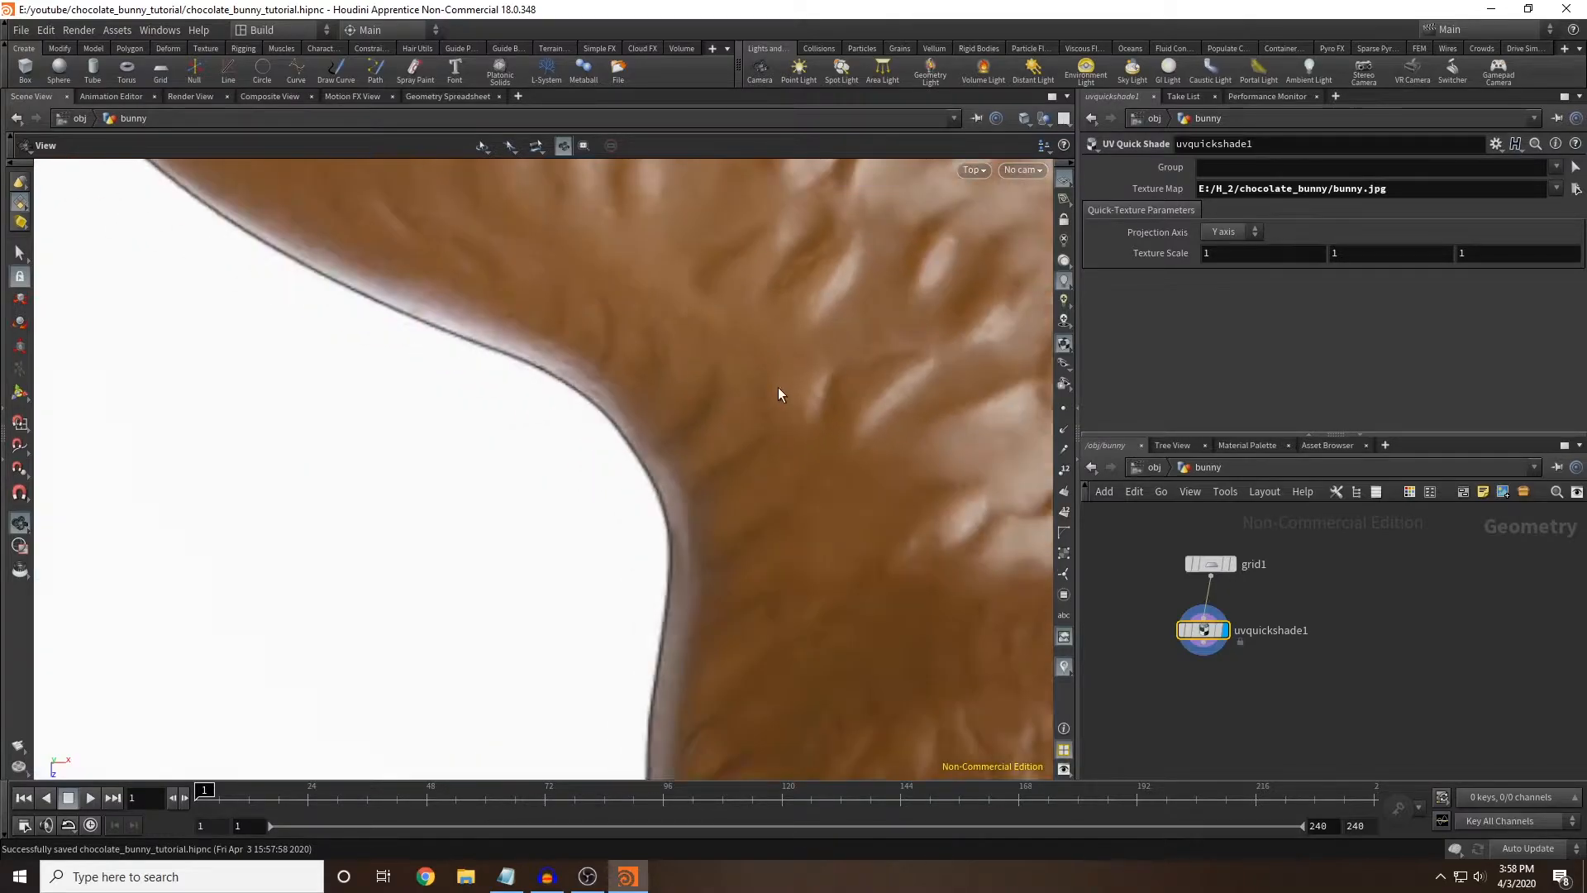
scroll(789, 364, down, 5)
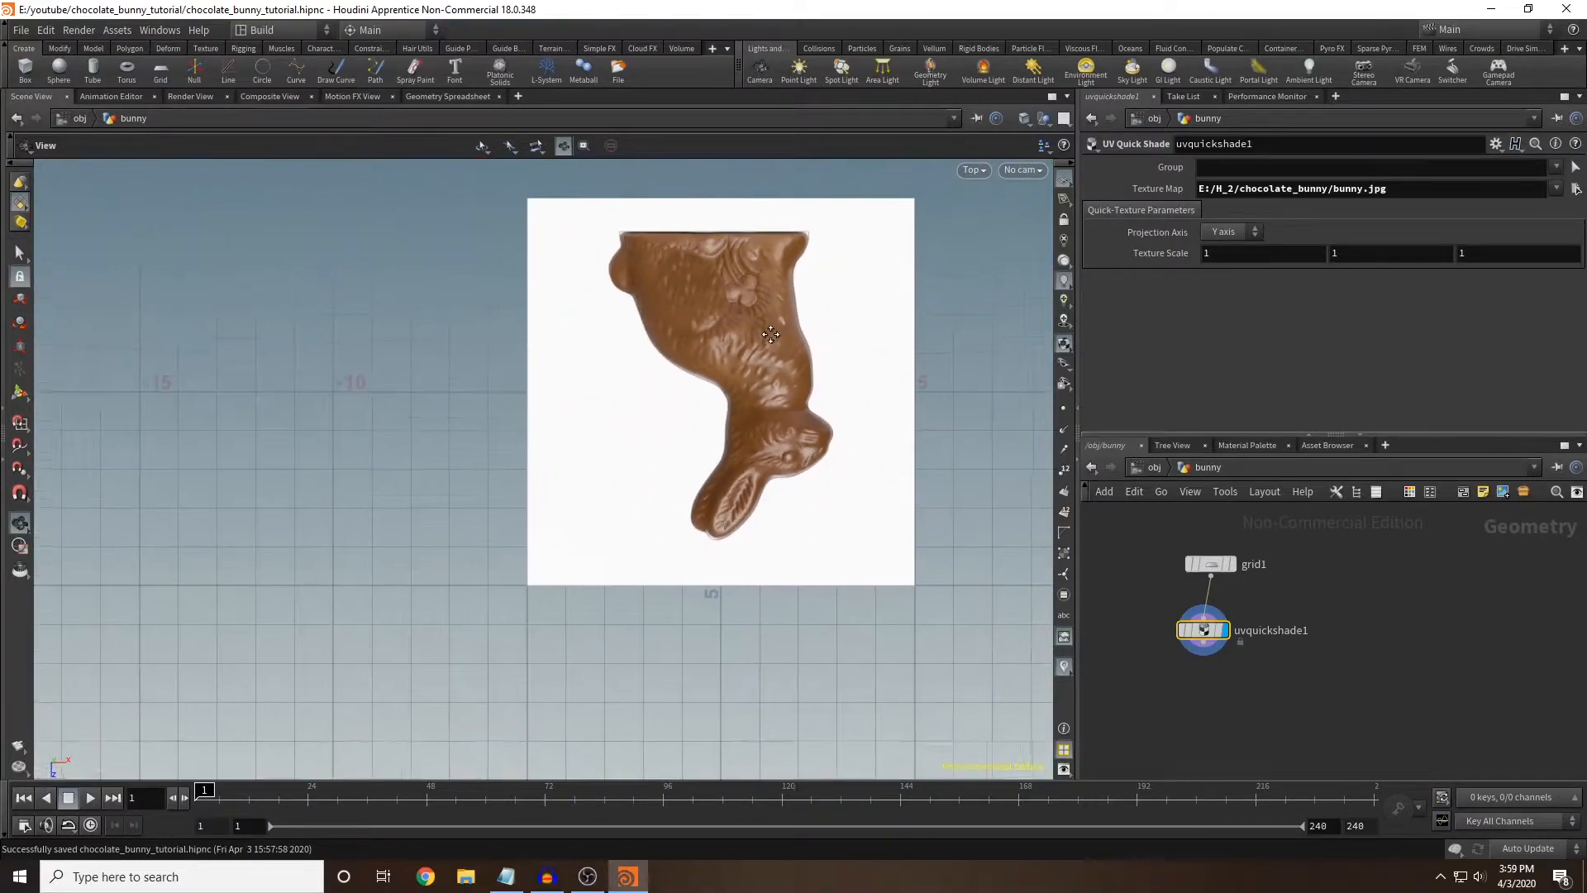
key(Tab)
text(transform)
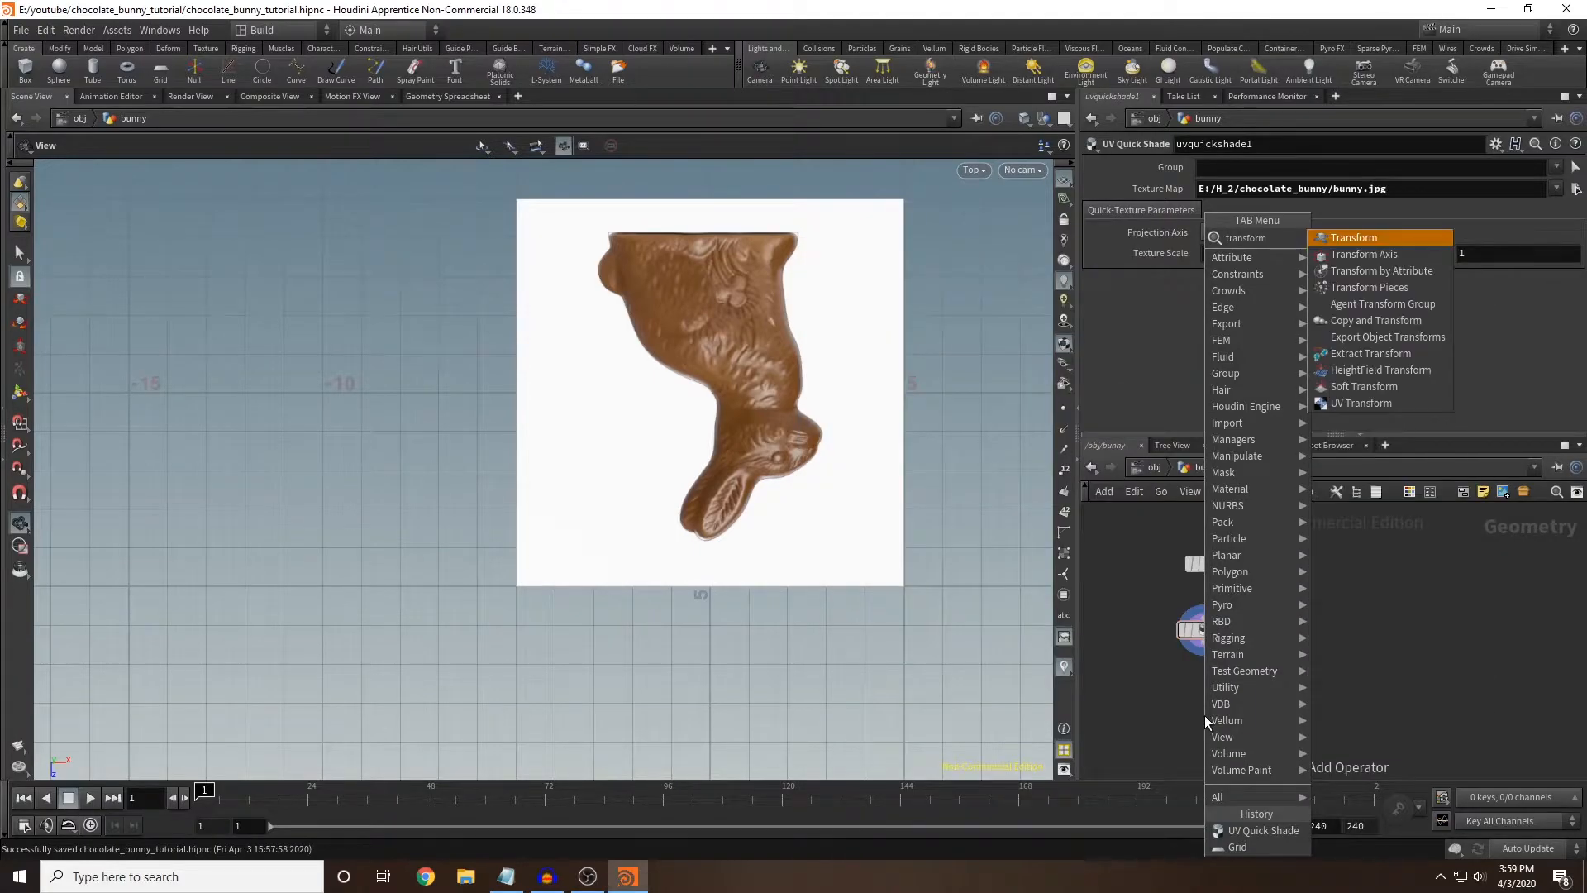
key(Return)
click(1203, 715)
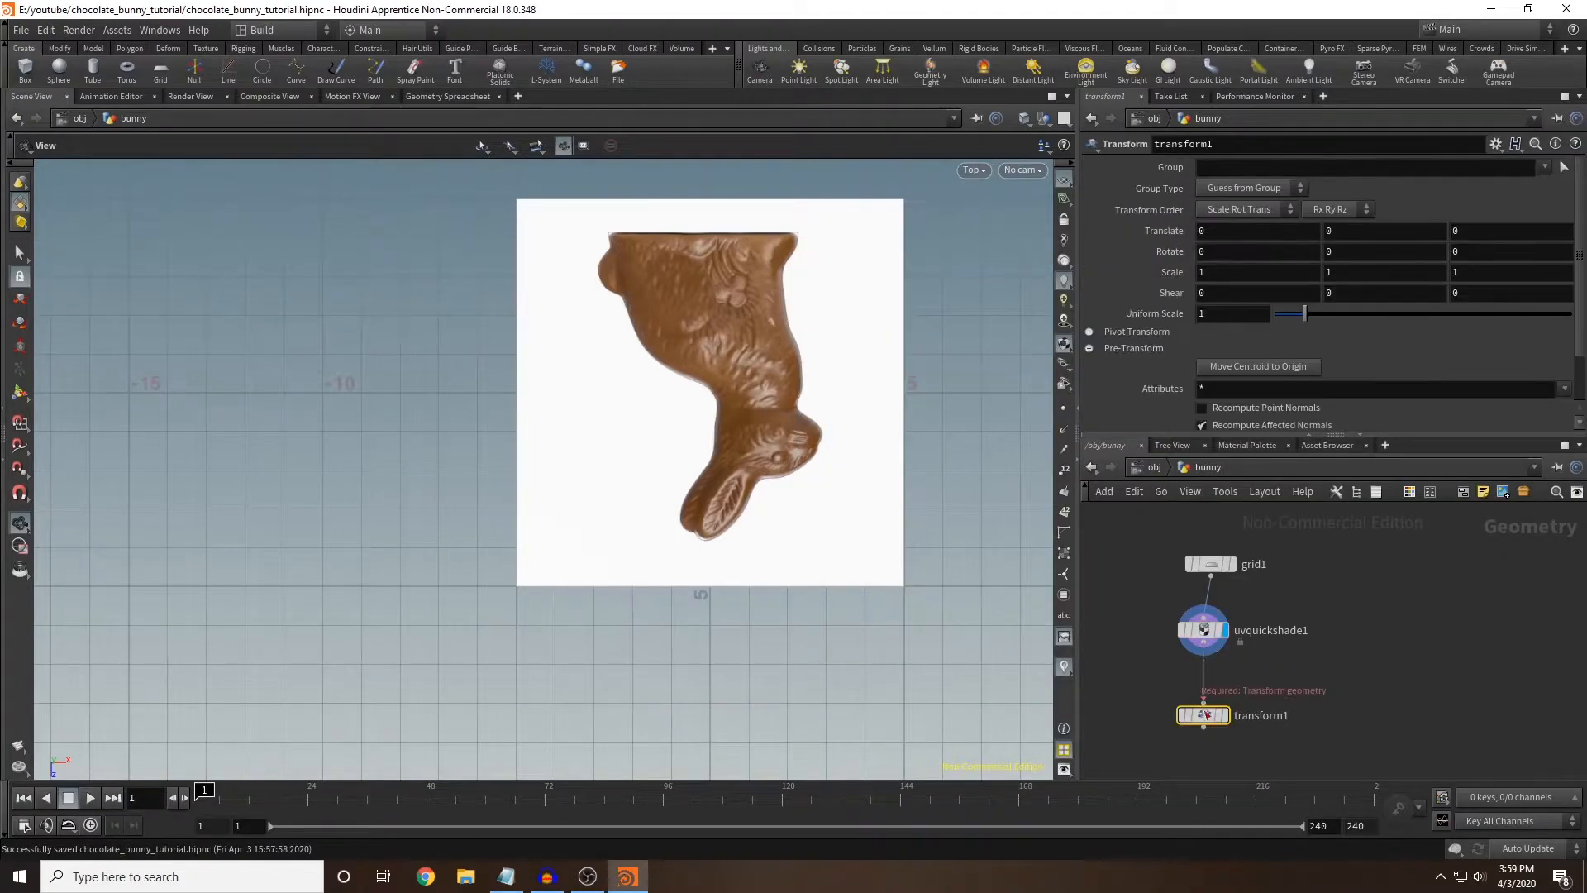
Feed the shaded grid into the Transform node, display it and set its Y rotation to 180.
middle_click(1360, 252)
middle_drag(1360, 251, 1235, 244)
double_click(1358, 253)
text(180)
key(Return)
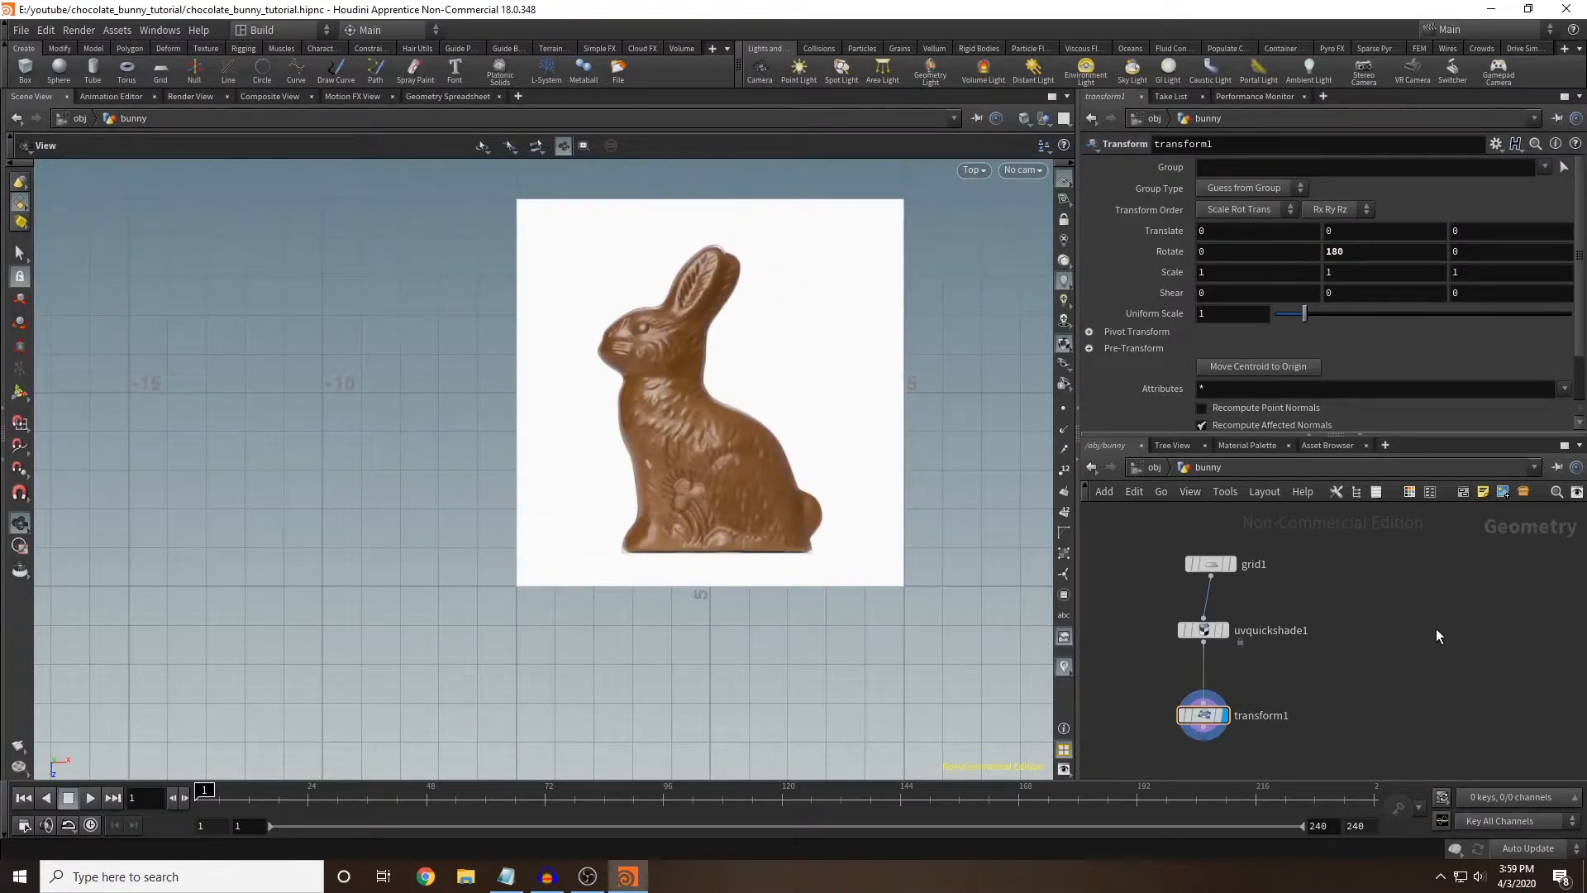
Add a Curve node beside the grid node in the bunny network.
scroll(1342, 588, down, 3)
key(Tab)
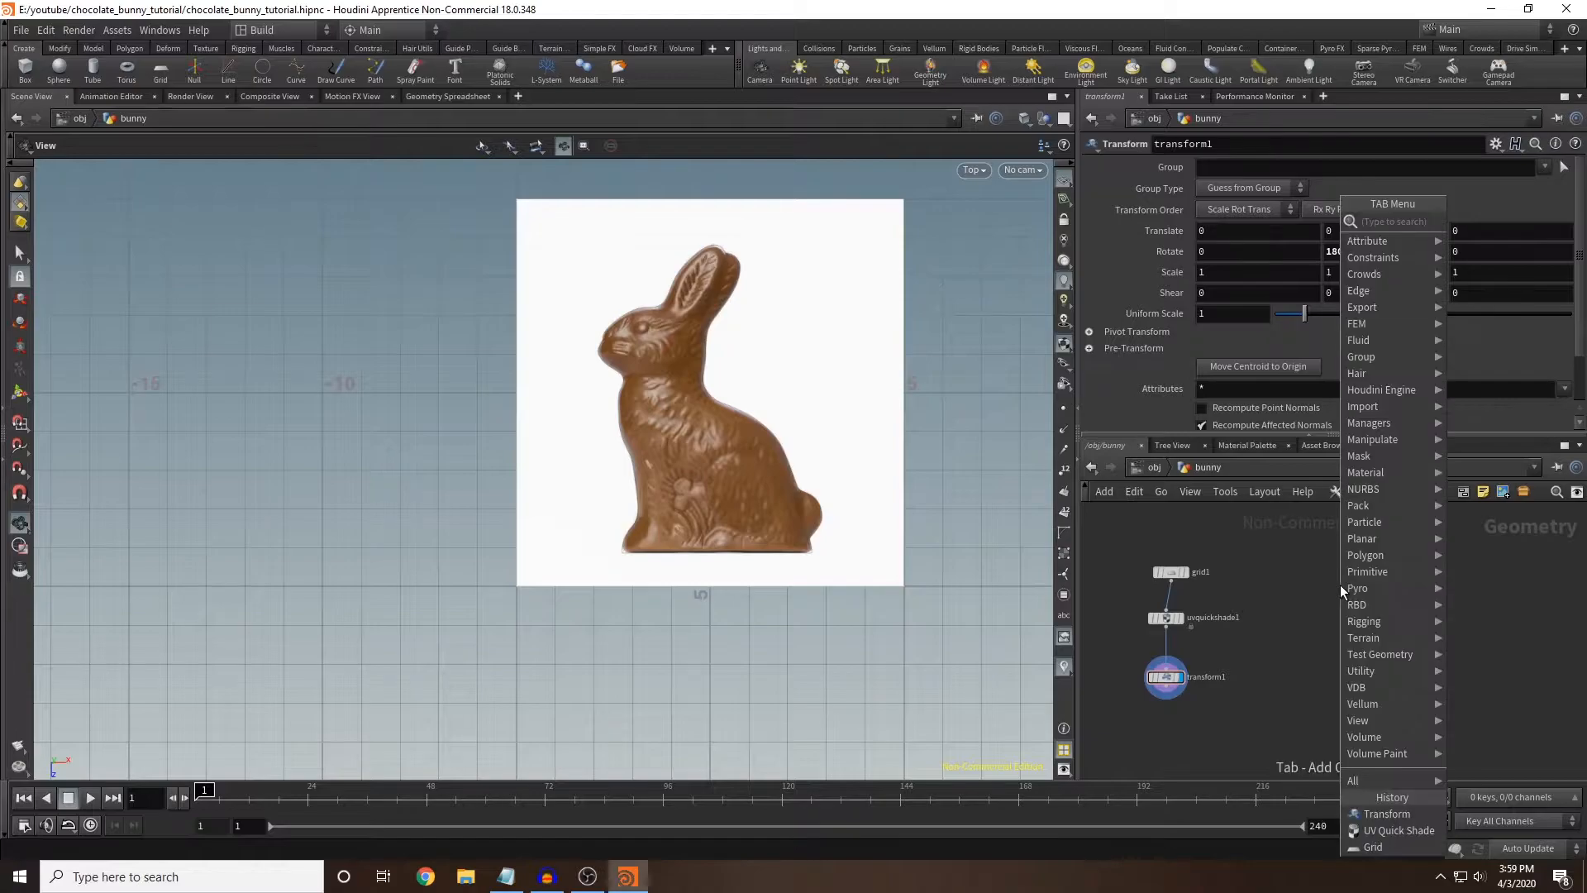
text(curve)
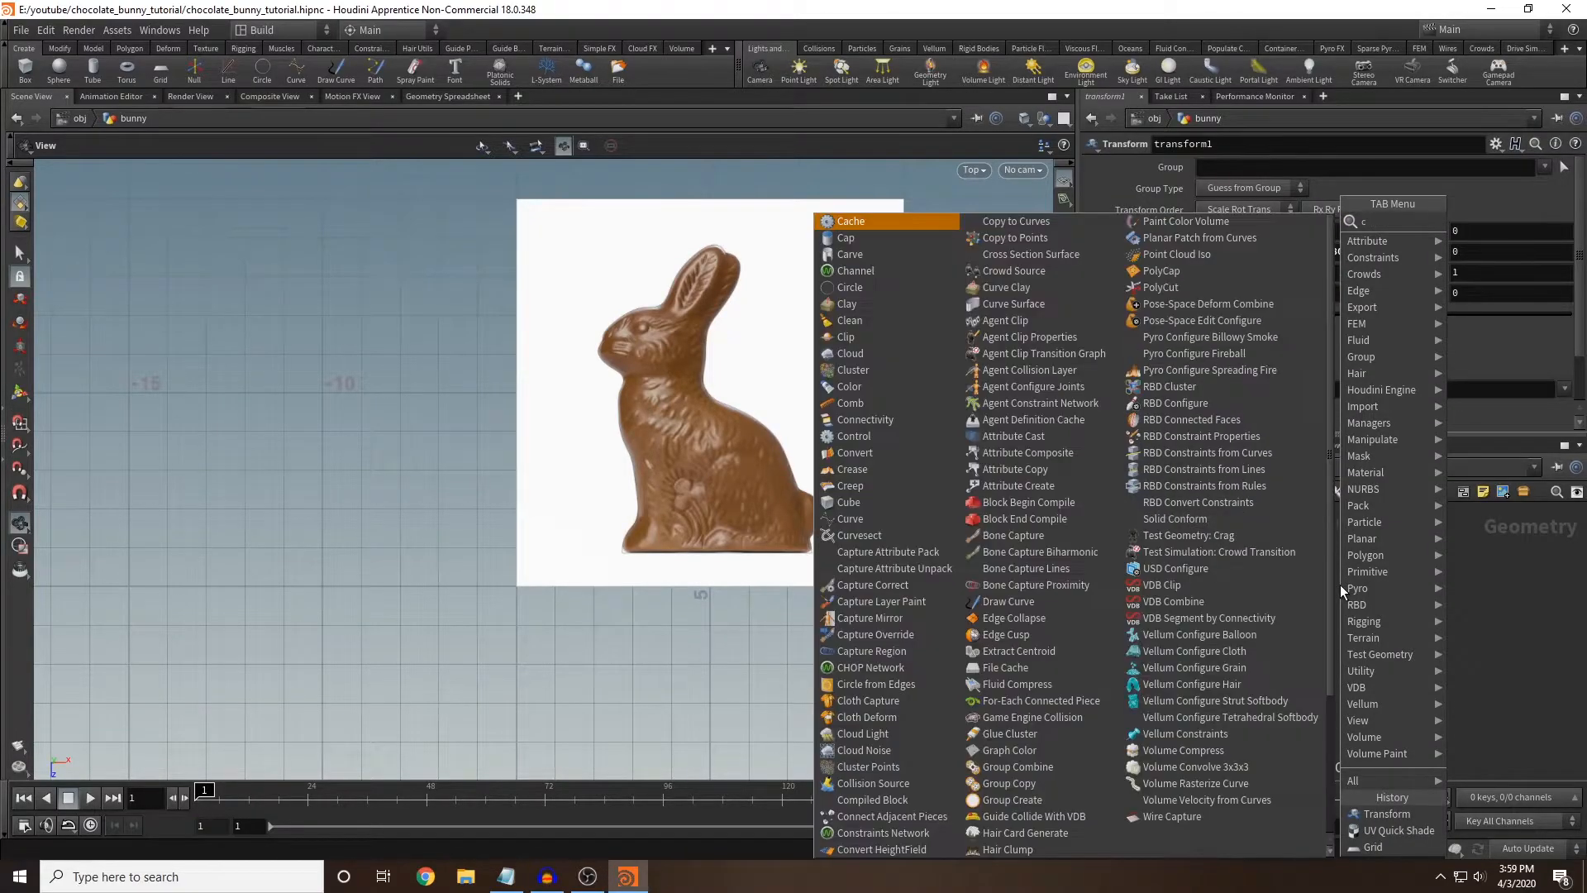
key(Return)
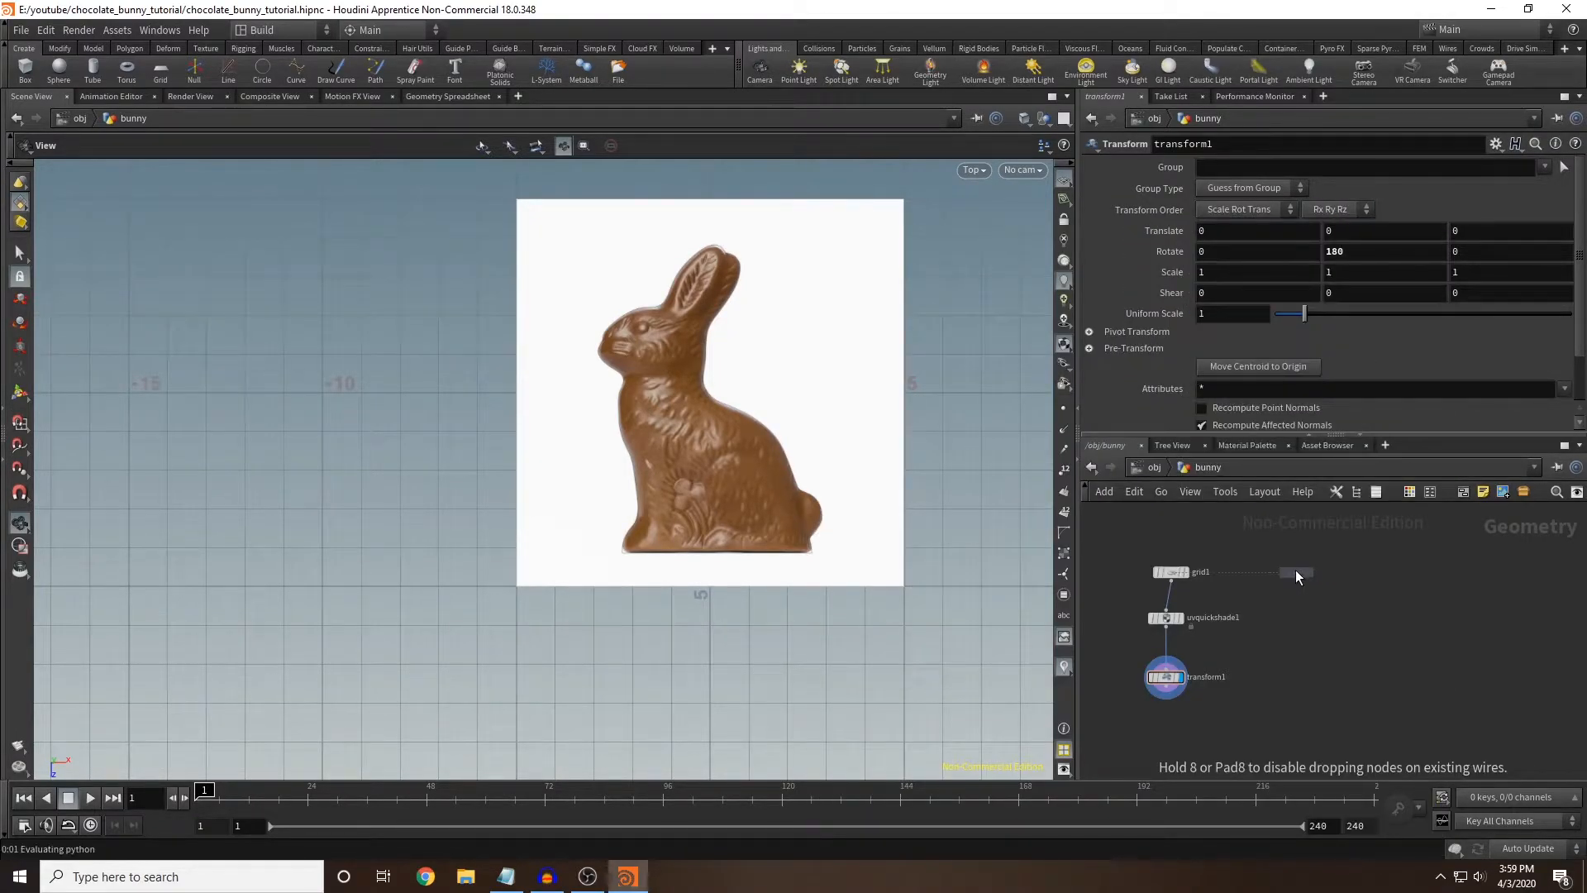
click(1293, 572)
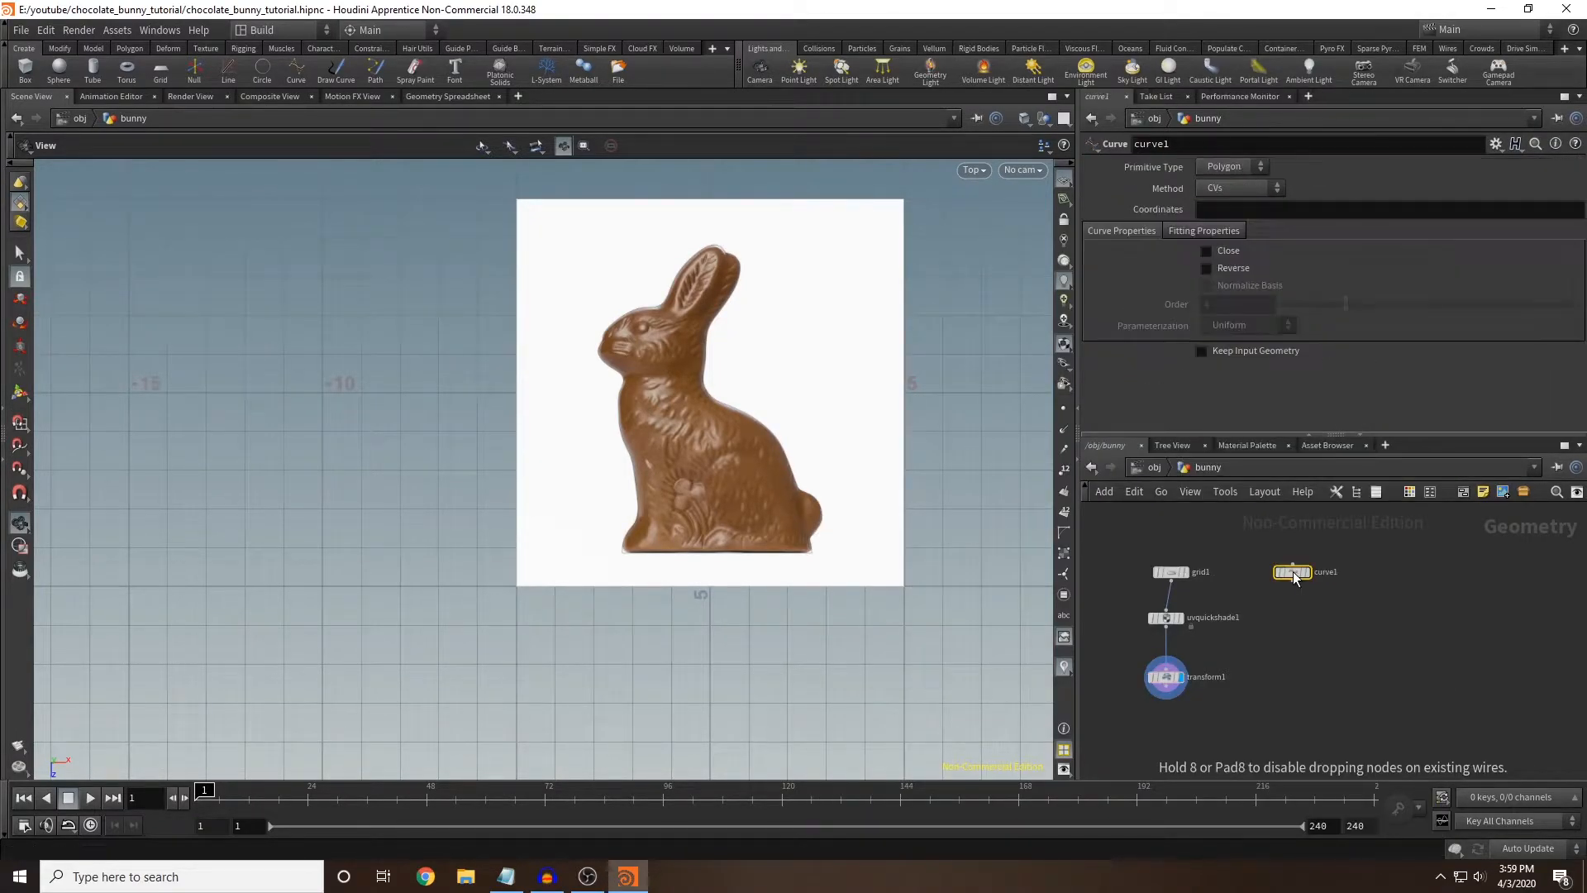
Trace the chocolate bunny's outline on the reference image with a closed polygon curve.
click(16, 393)
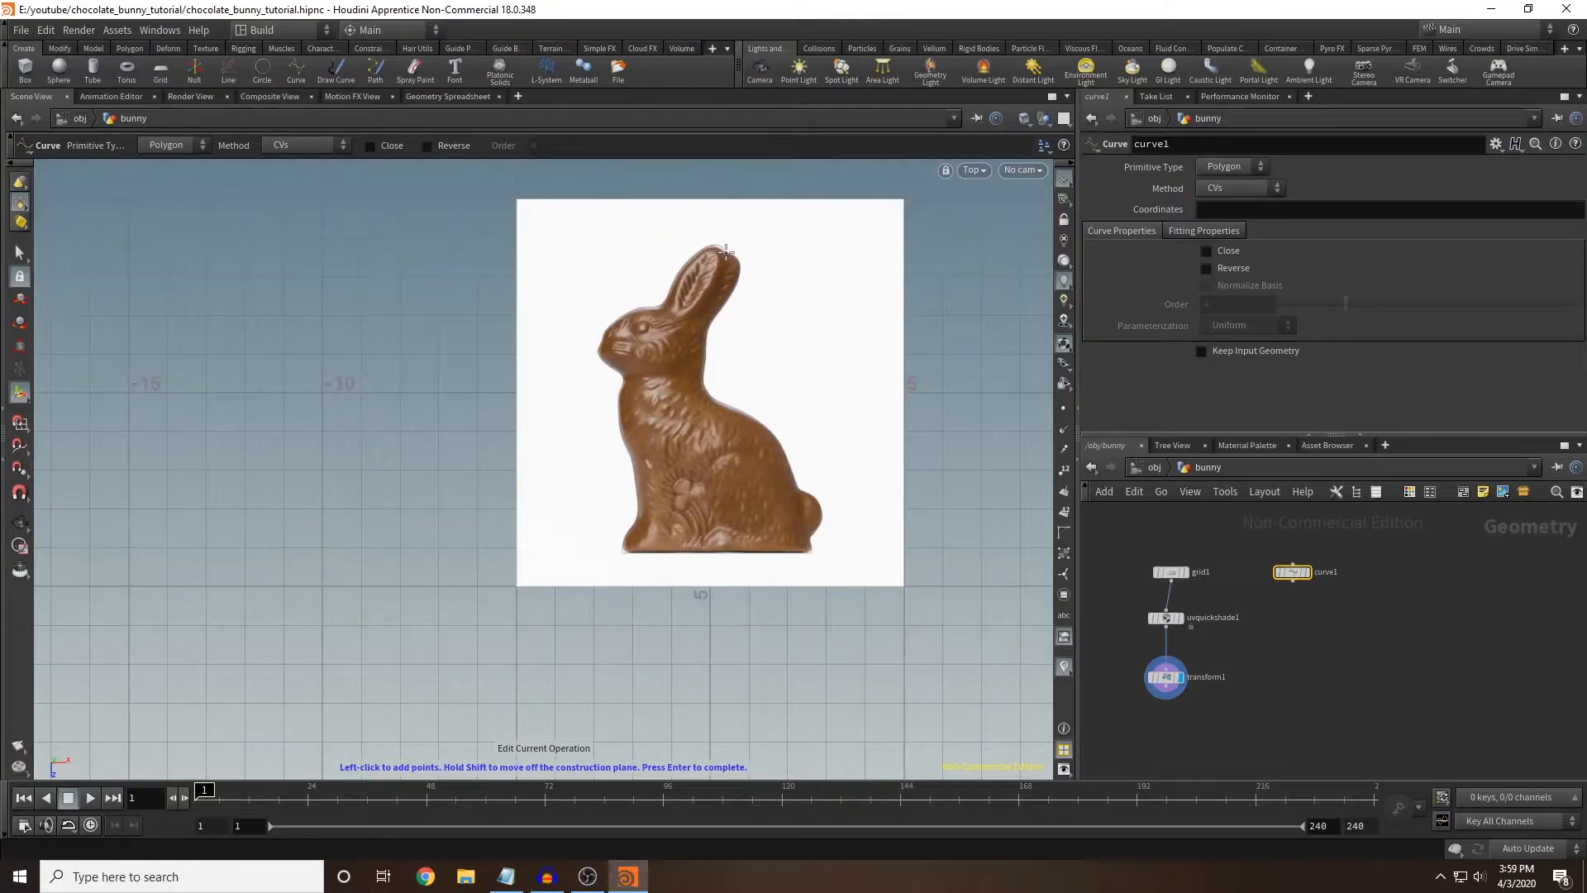
drag(727, 251, 742, 270)
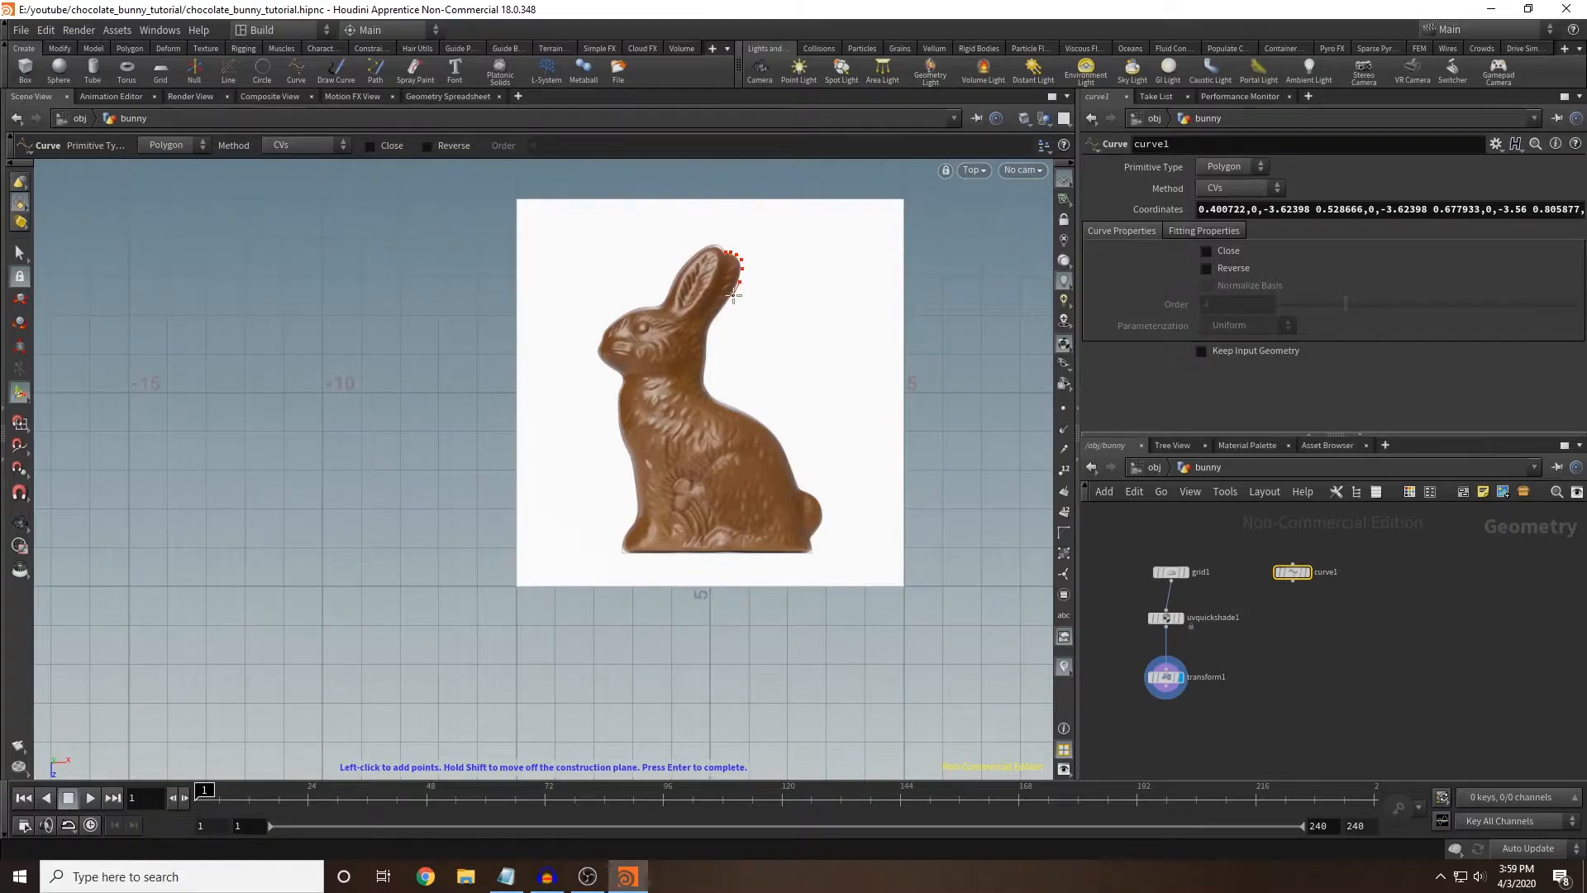
click(725, 308)
mouse_move(708, 343)
mouse_down()
mouse_move(708, 384)
mouse_move(821, 507)
mouse_move(810, 549)
mouse_move(626, 547)
mouse_move(634, 484)
mouse_move(603, 337)
mouse_move(721, 249)
mouse_up()
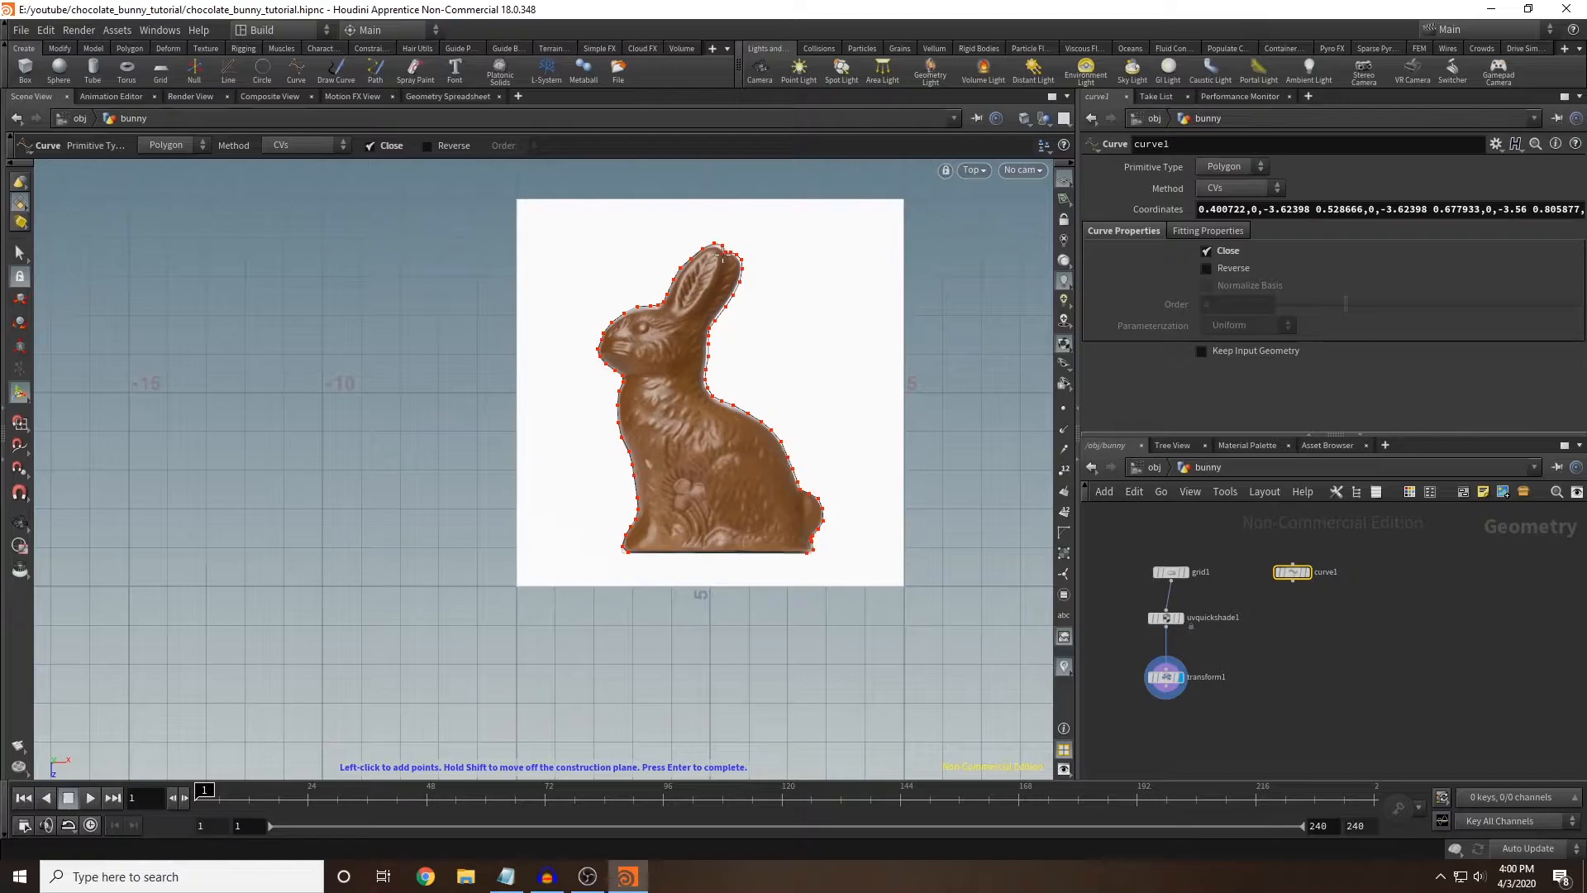
key(Return)
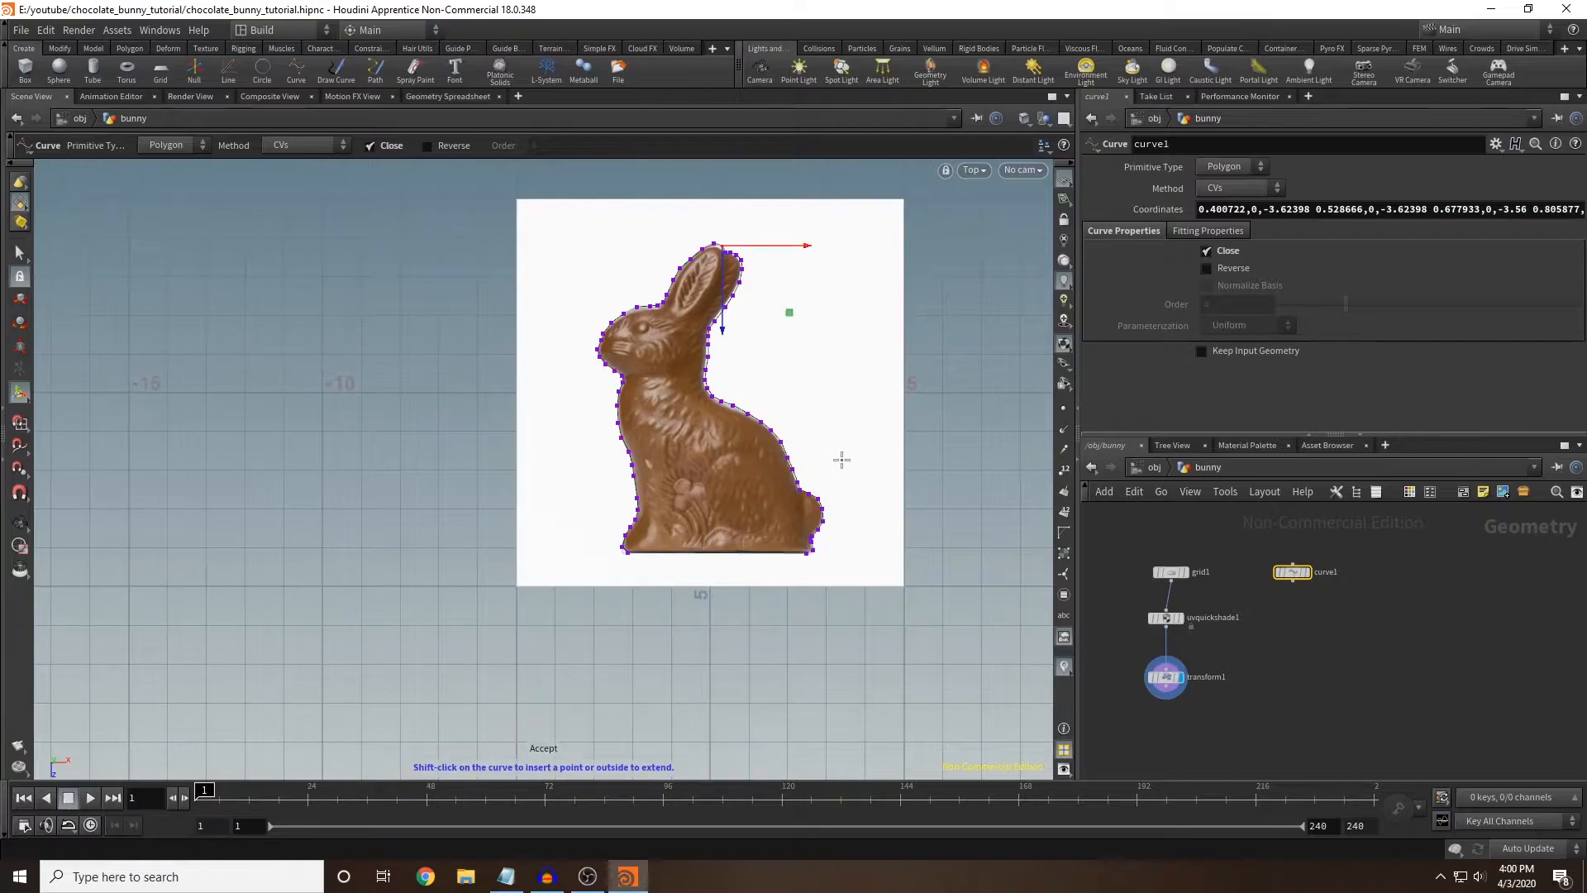
Add a PolyExtrude node under the curve, wire the curve into it and display its result.
key(space+b)
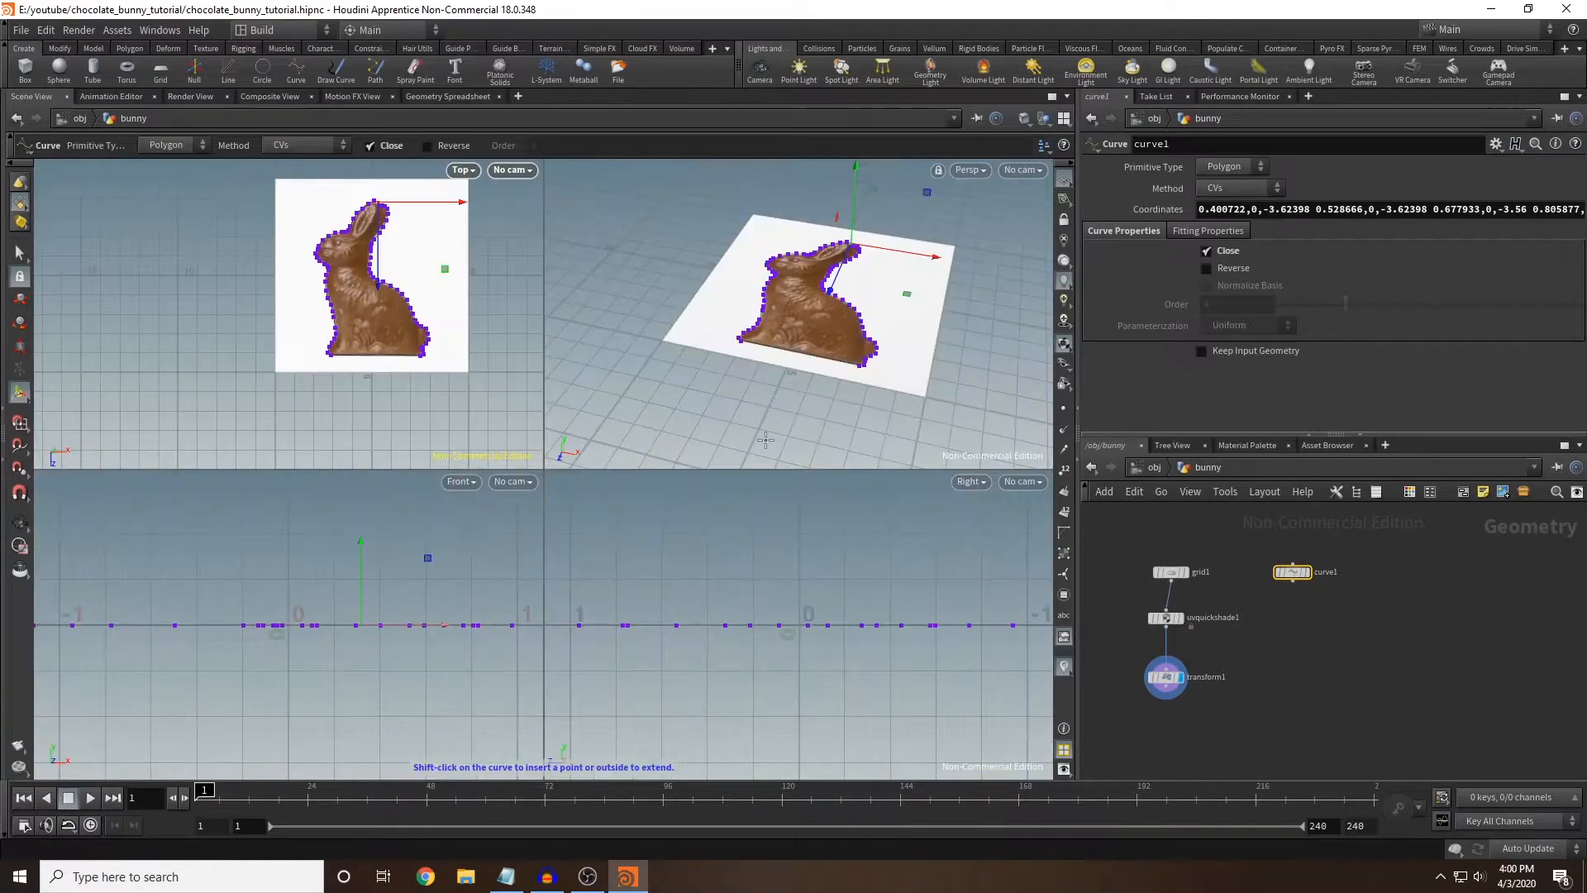
key(space+b)
alt+drag(726, 443, 641, 440)
click(543, 404)
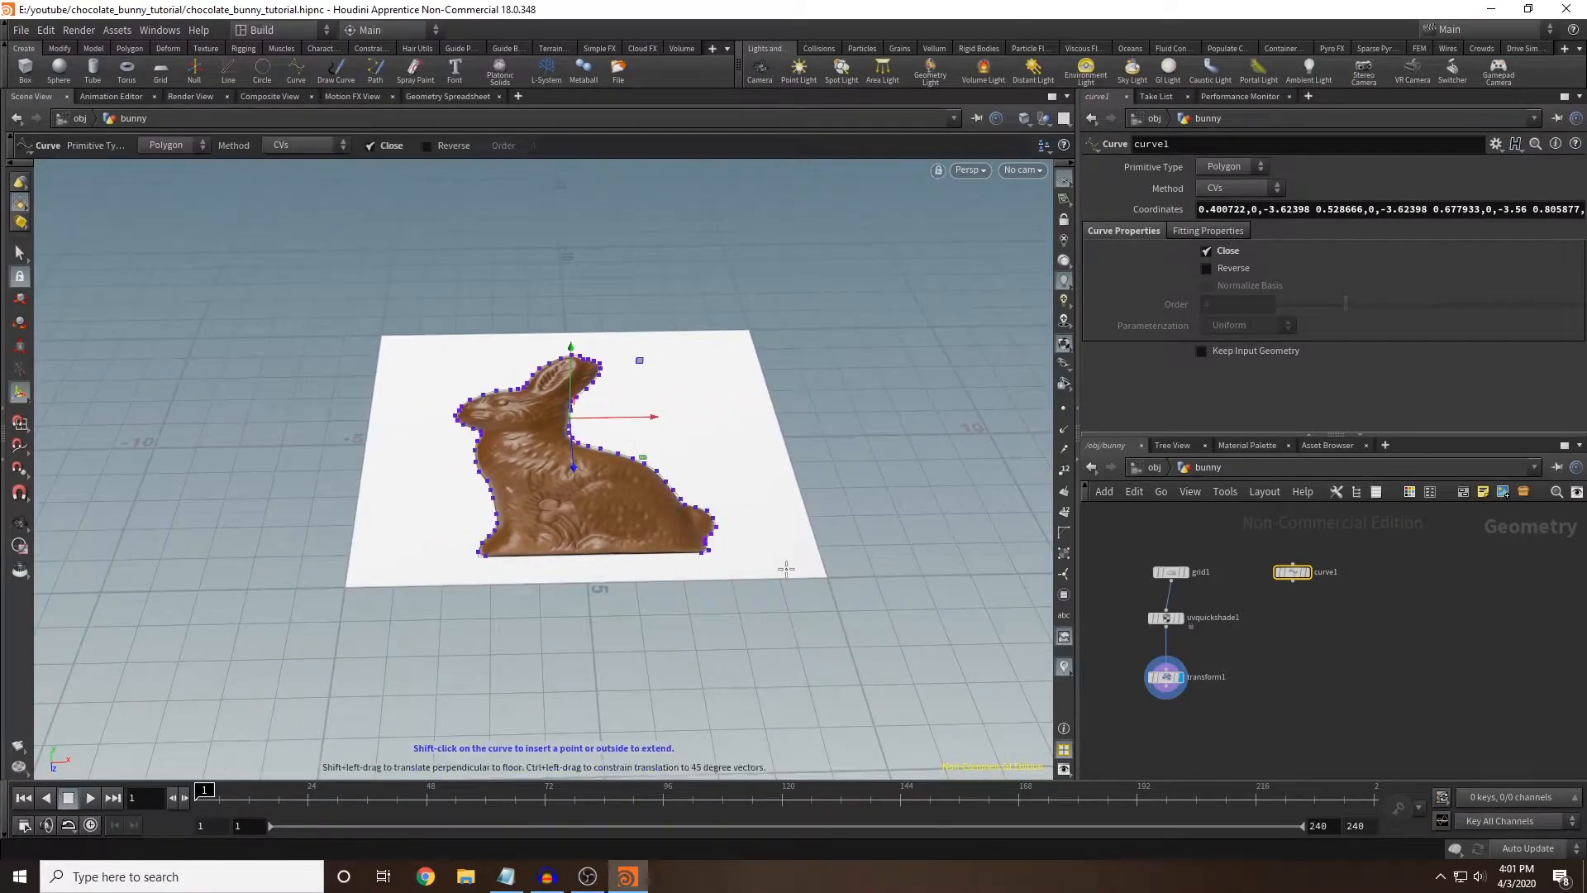
key(Tab)
text(polyex)
key(Return)
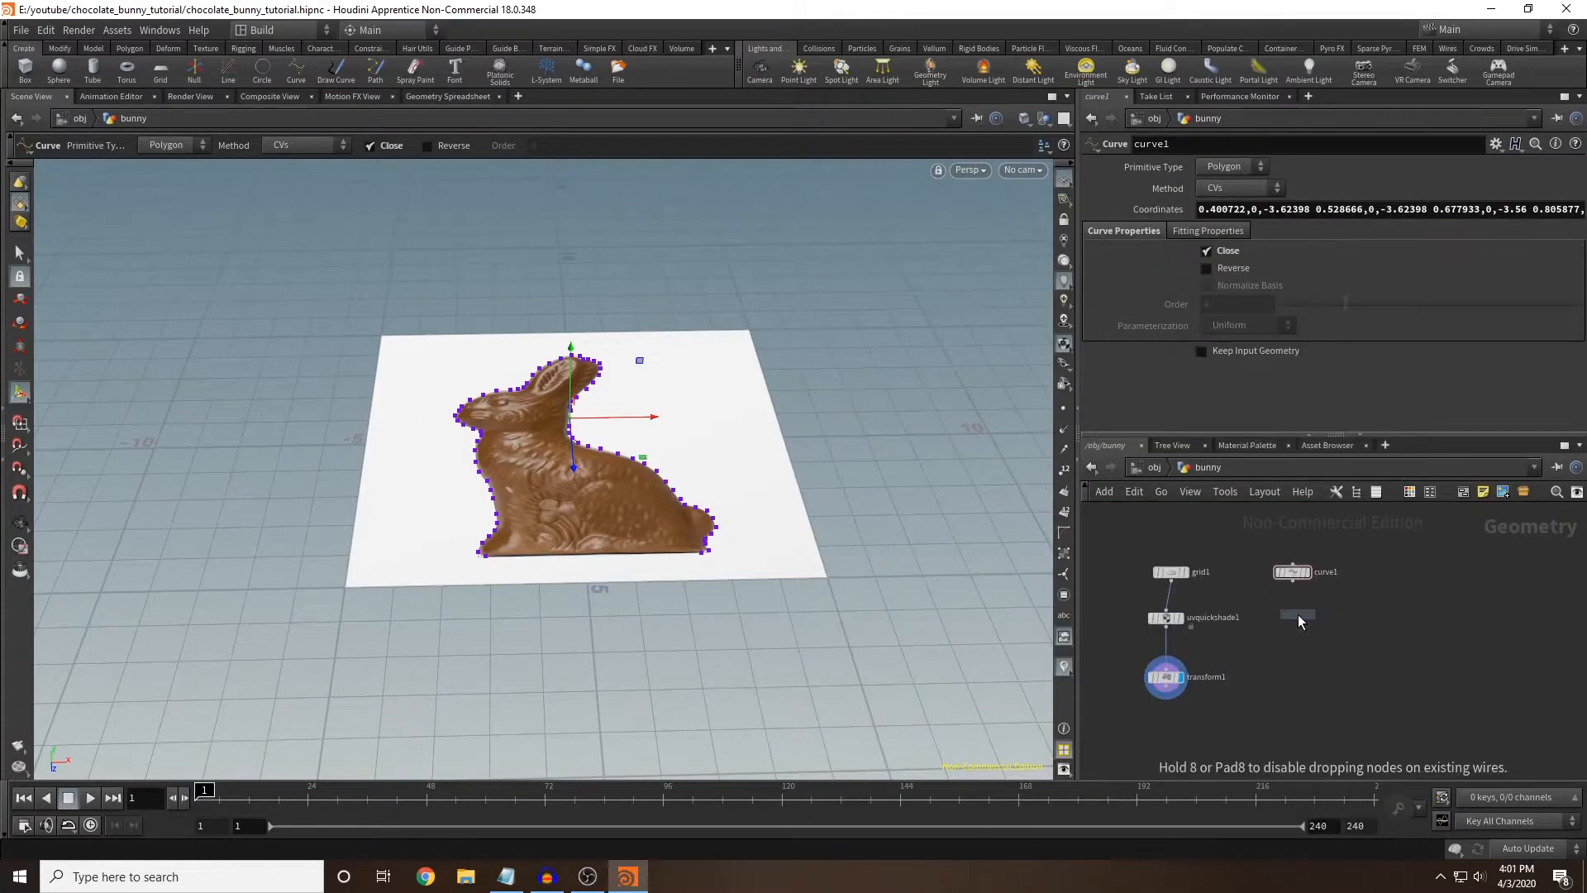
click(1298, 613)
click(1293, 581)
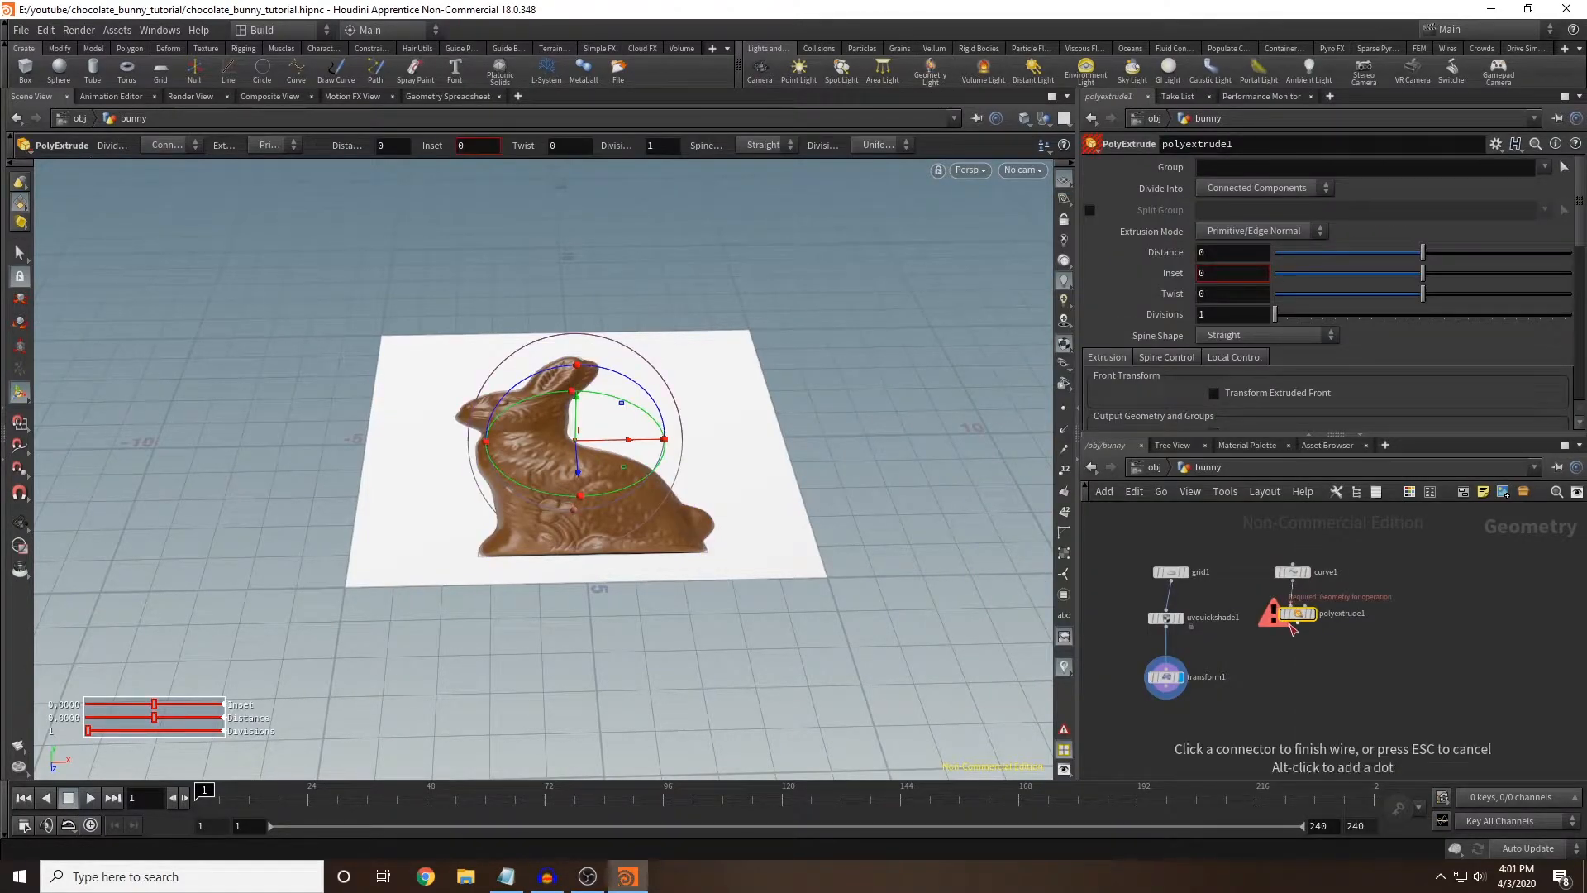
click(1292, 607)
click(1312, 613)
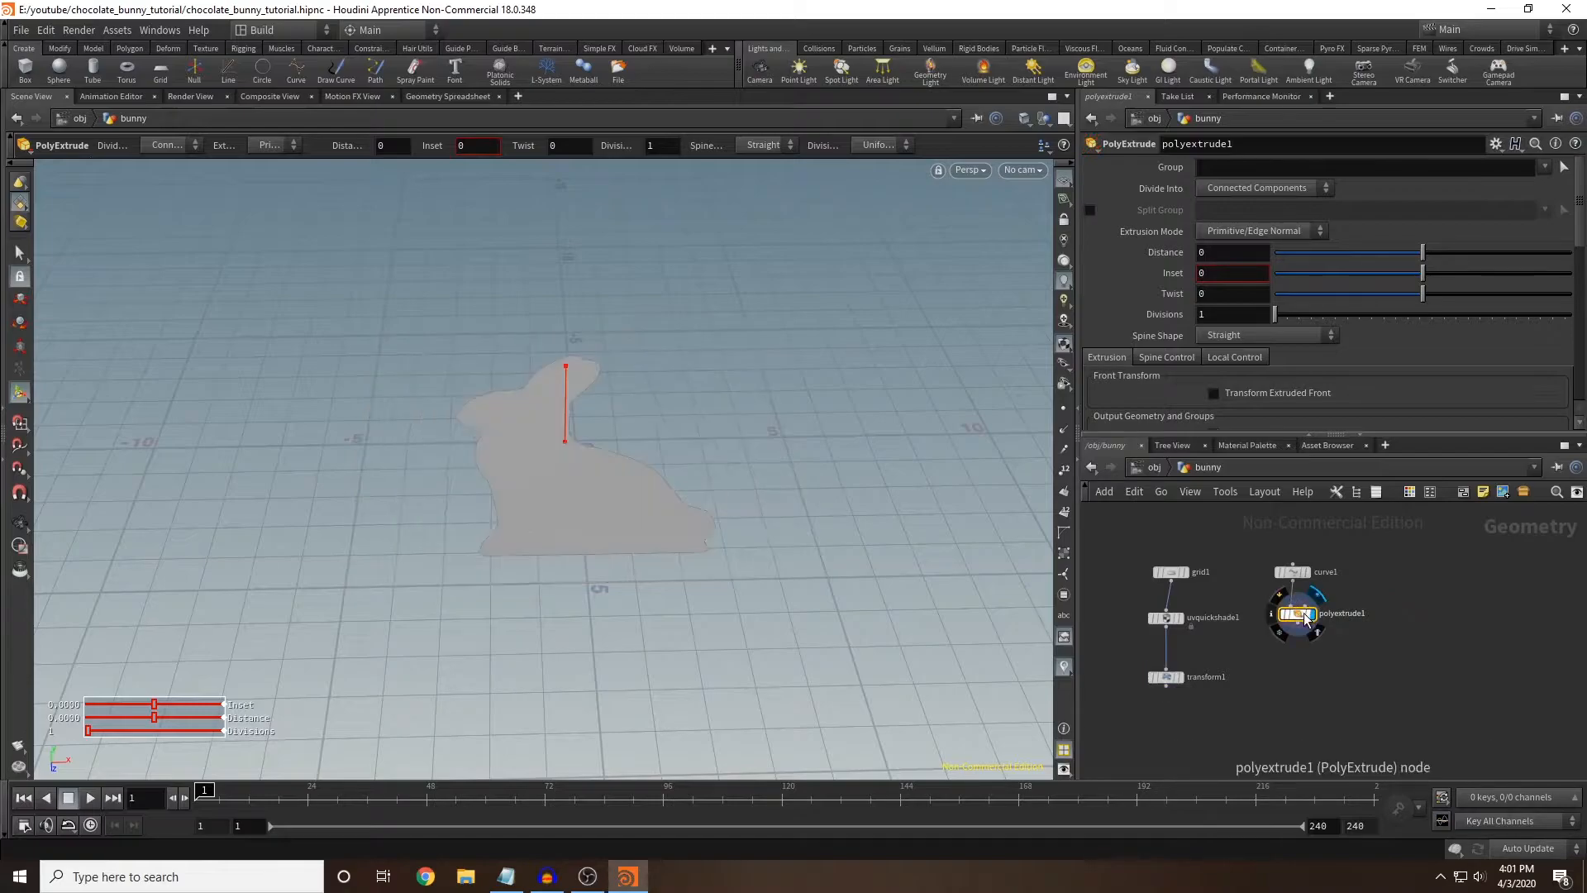
Set the bunny's extrusion distance to 0.441 and enable Output Back.
drag(1418, 253, 1488, 258)
scroll(1398, 328, down, 1)
scroll(1398, 329, down, 2)
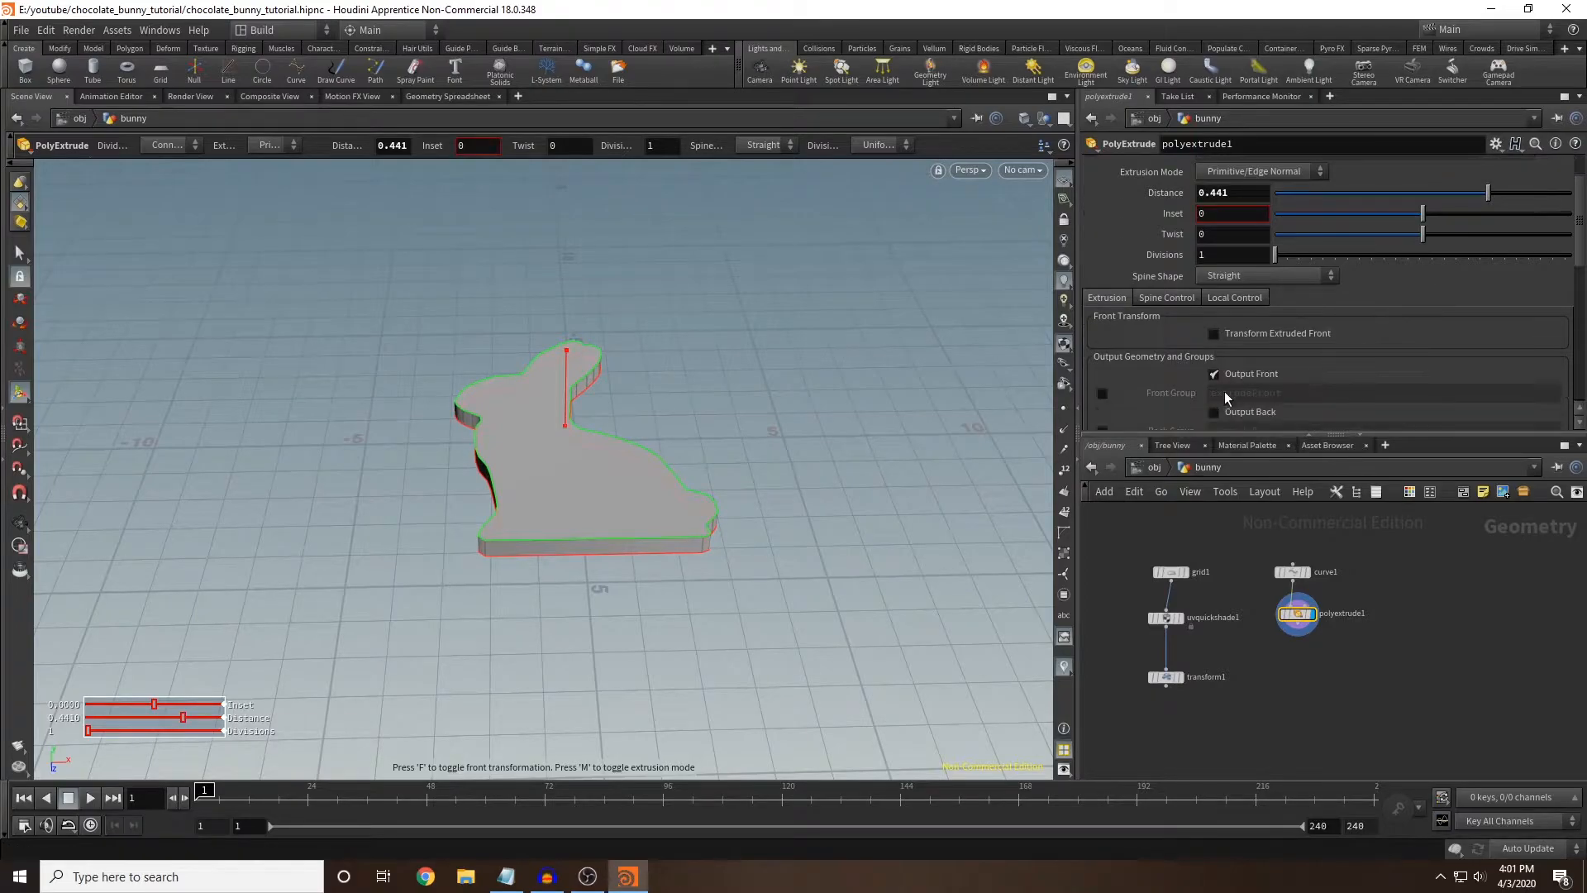
click(1213, 412)
key(Escape)
drag(567, 364, 587, 336)
key(Return)
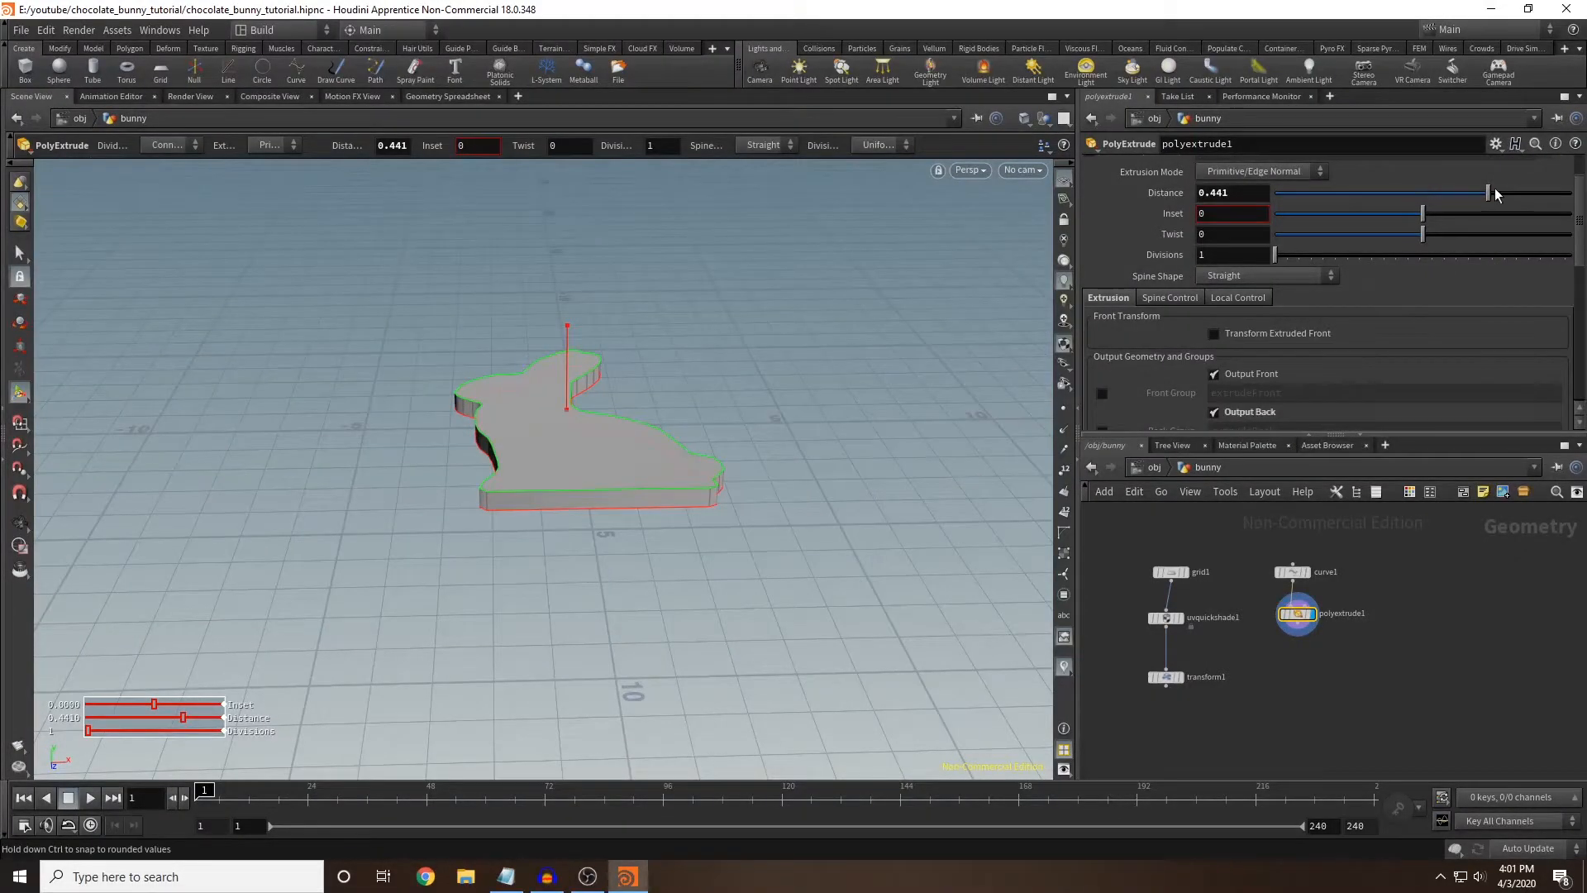
Set the bunny's extrusion distance to 0.52.
drag(1495, 194, 1506, 195)
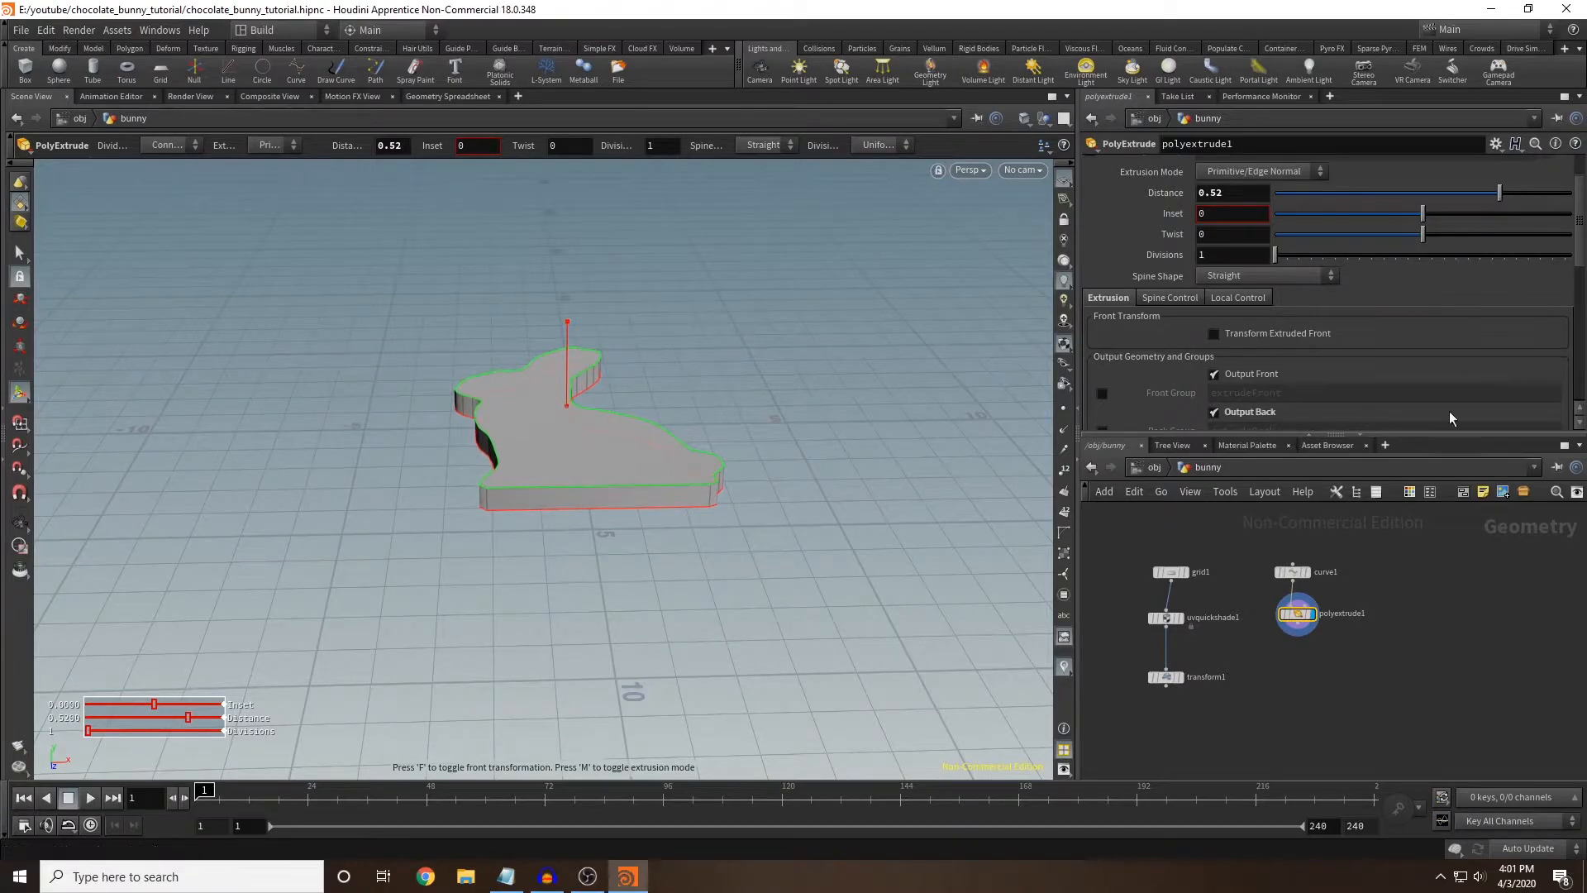
key(Tab)
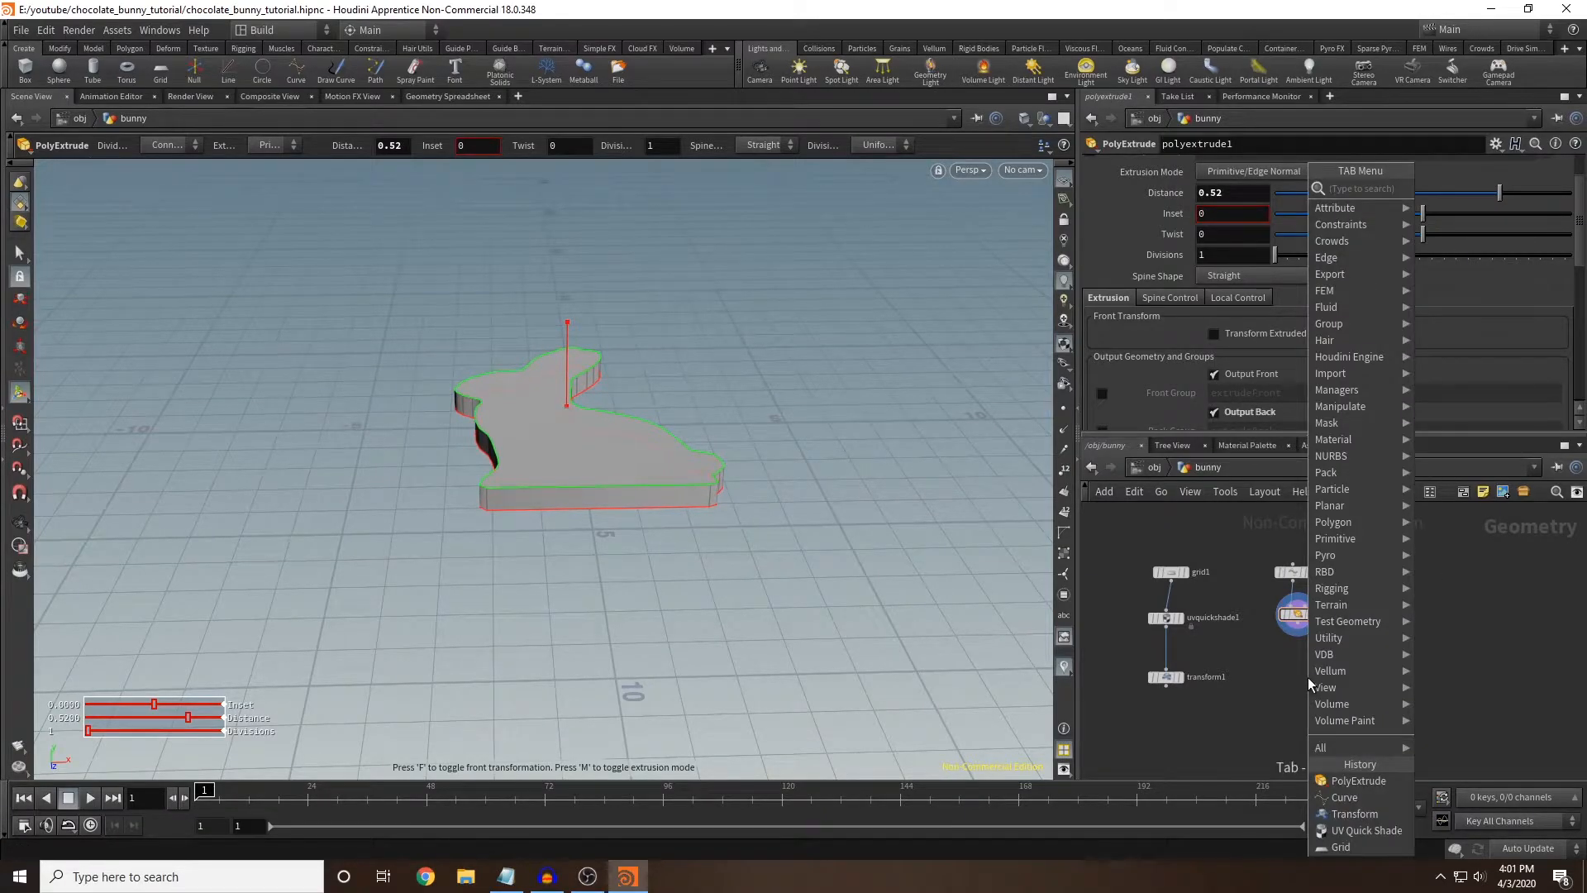
alt+drag(649, 413, 724, 450)
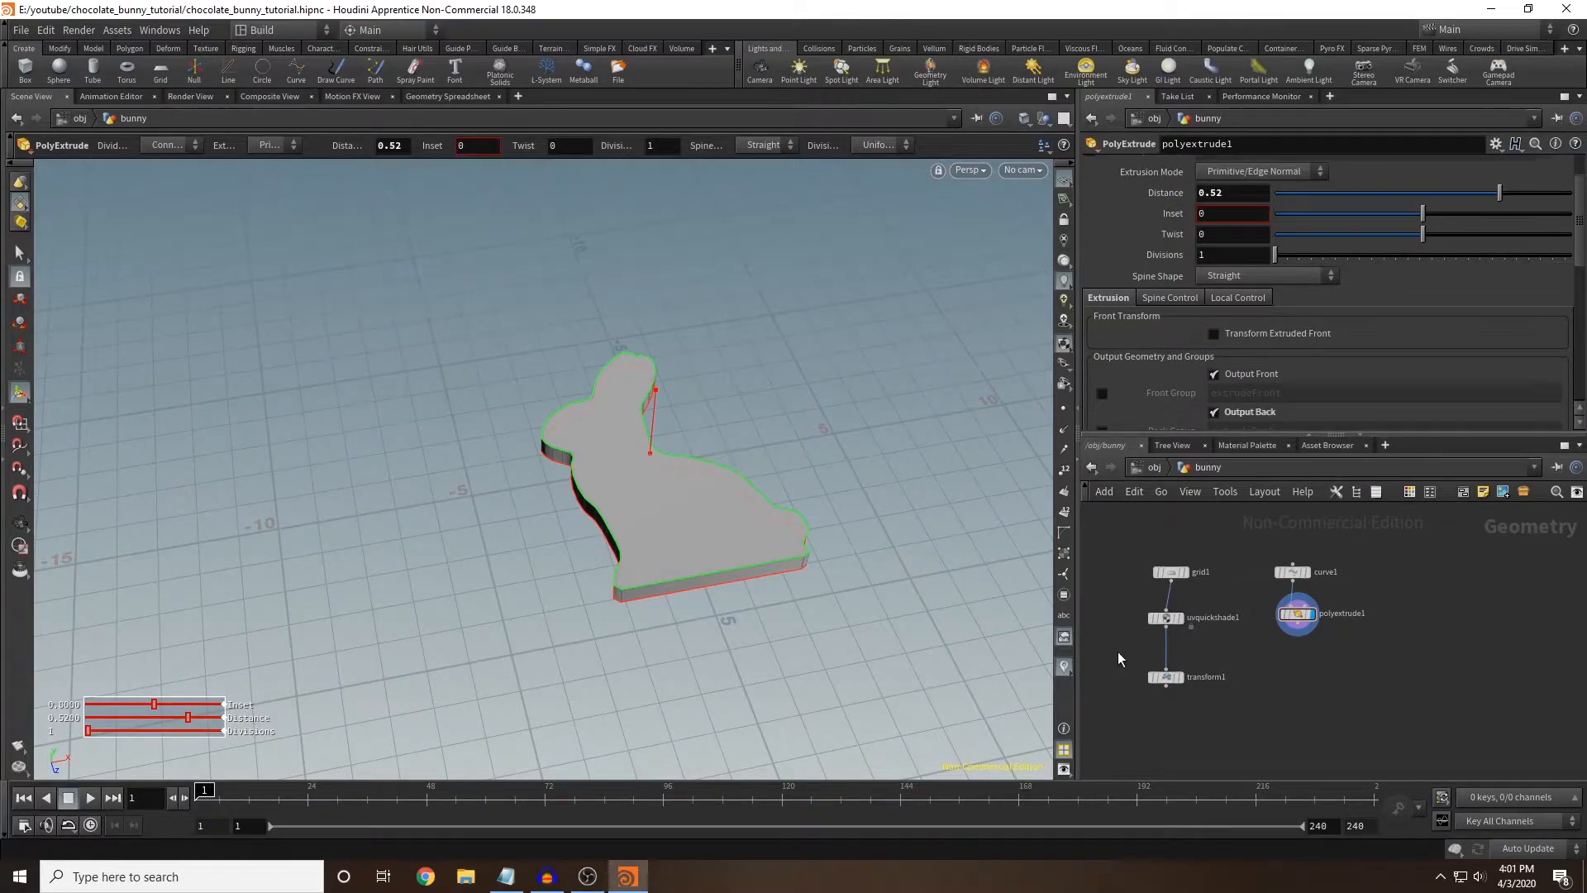
Display the reference image and add a Sphere node beside the bunny's curve and extrusion nodes.
click(1179, 676)
middle_drag(1316, 703, 1276, 700)
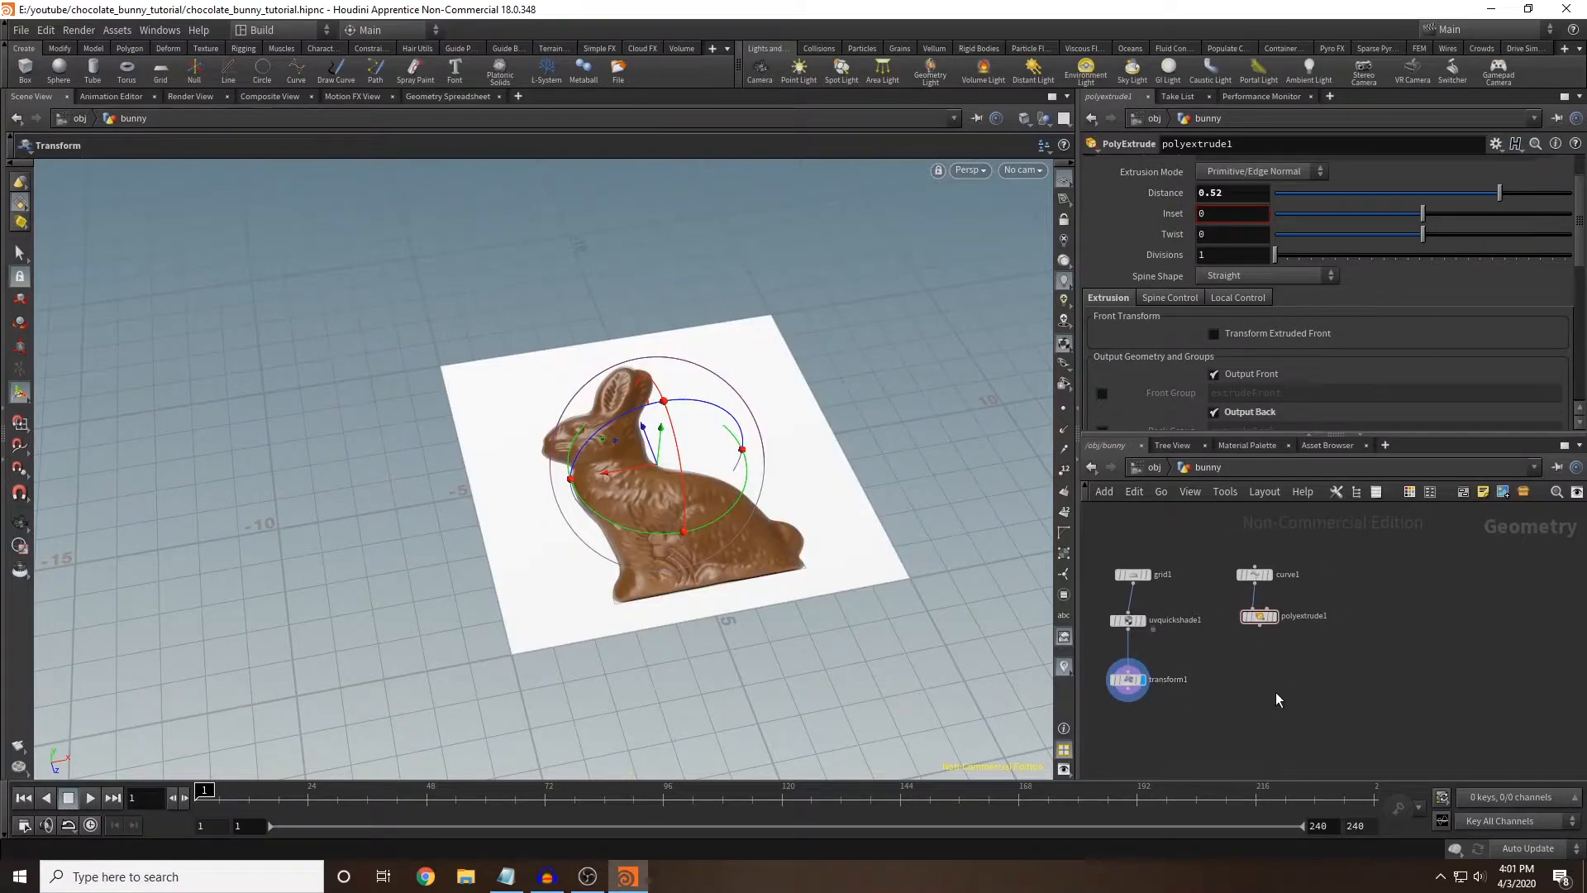
key(Tab)
text(sphere)
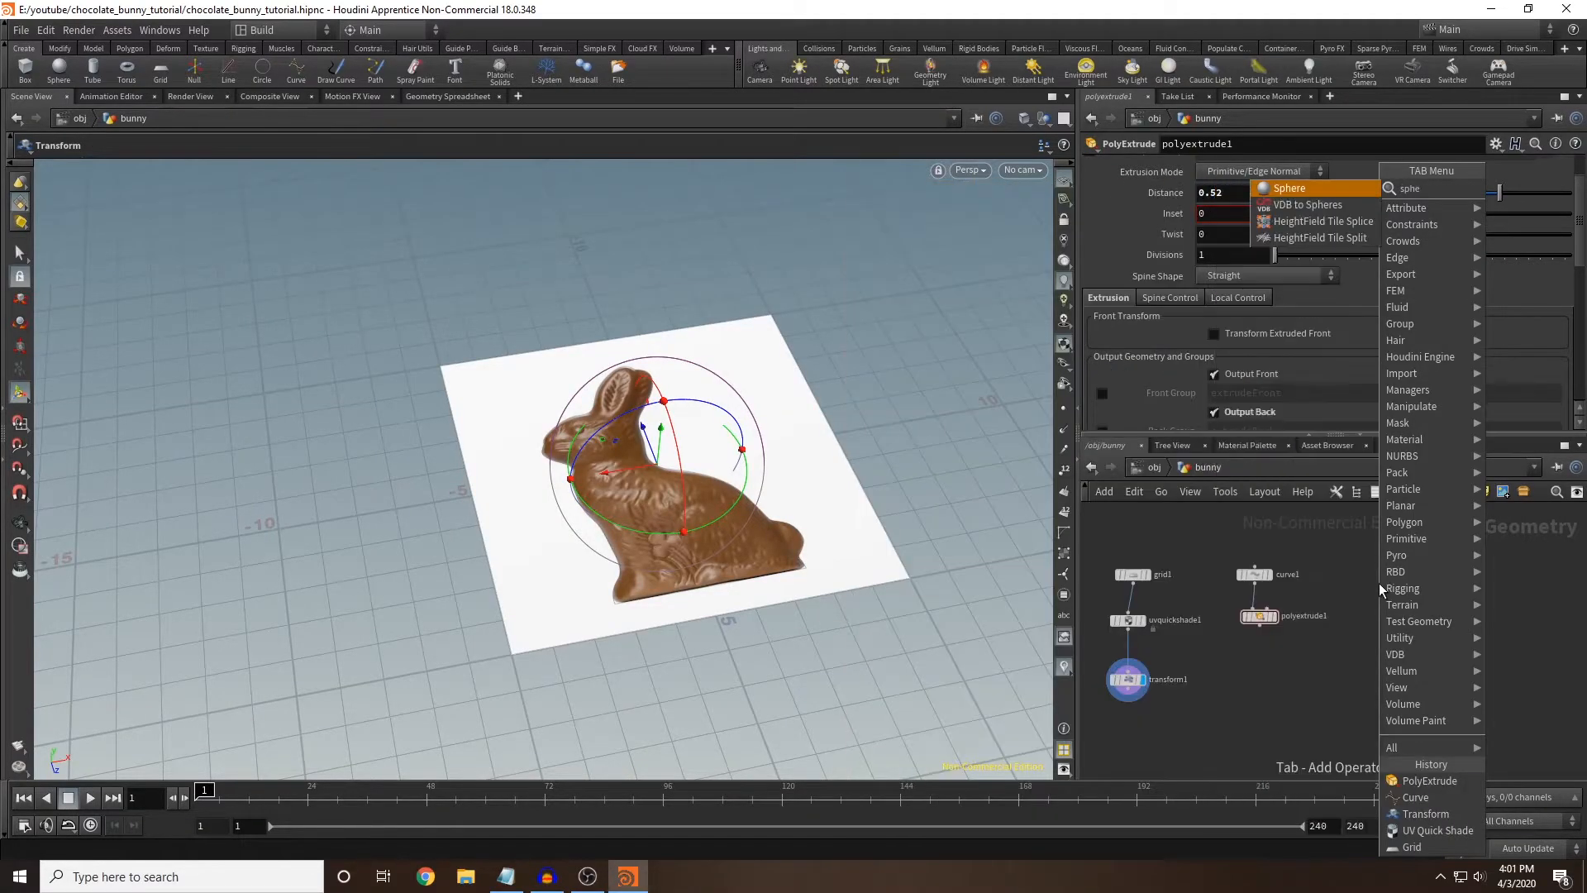
key(Return)
click(1379, 583)
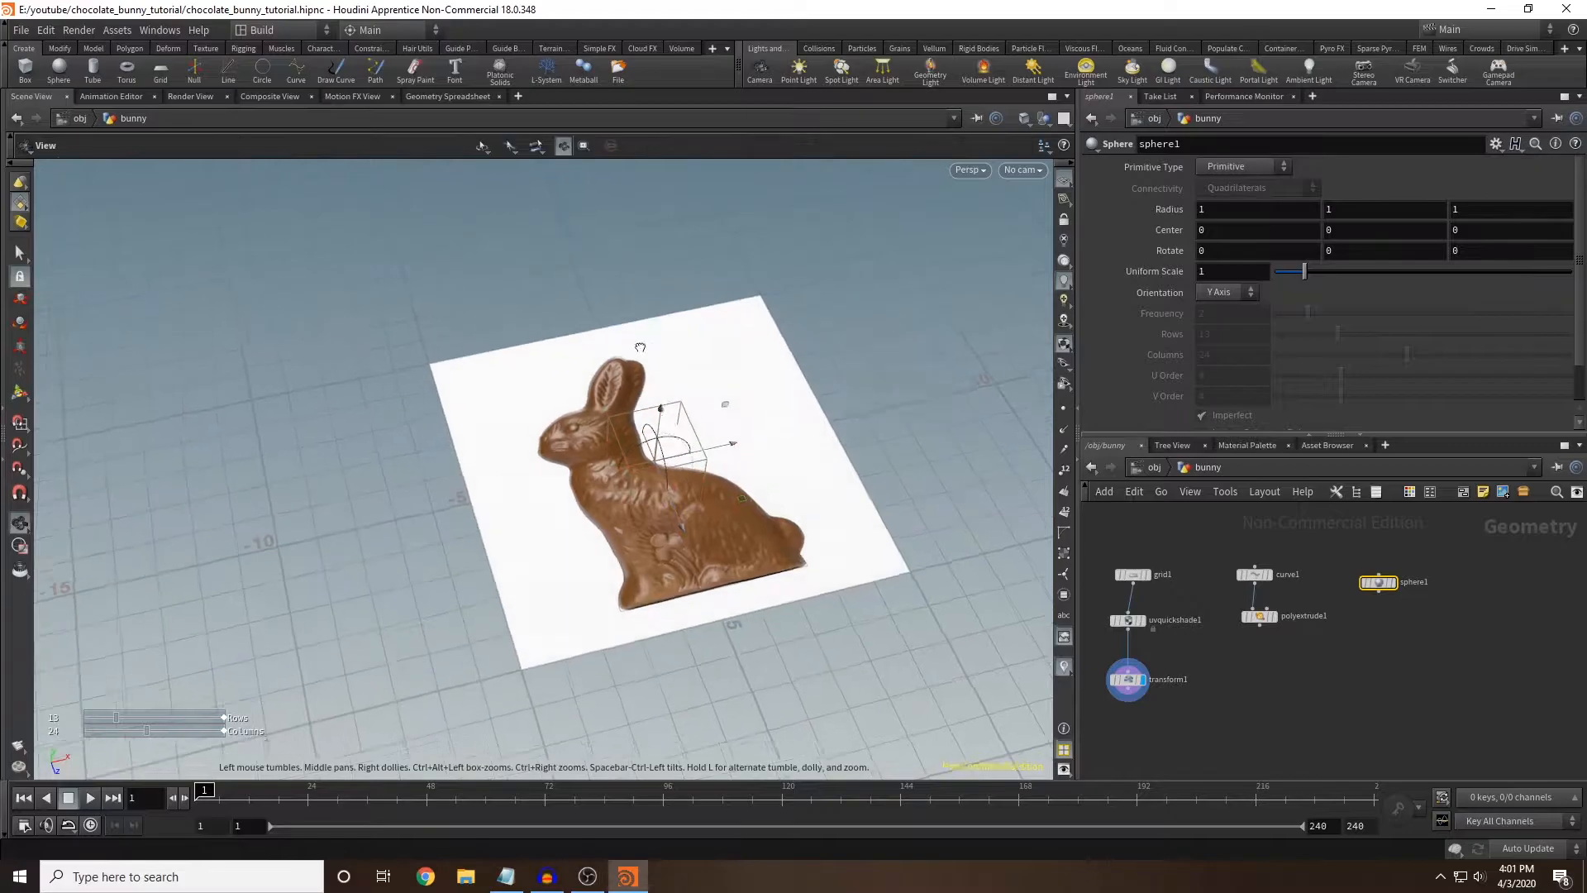
Set the sphere's primitive type to Polygon Mesh with 50 rows and 50 columns.
click(1277, 164)
click(1231, 202)
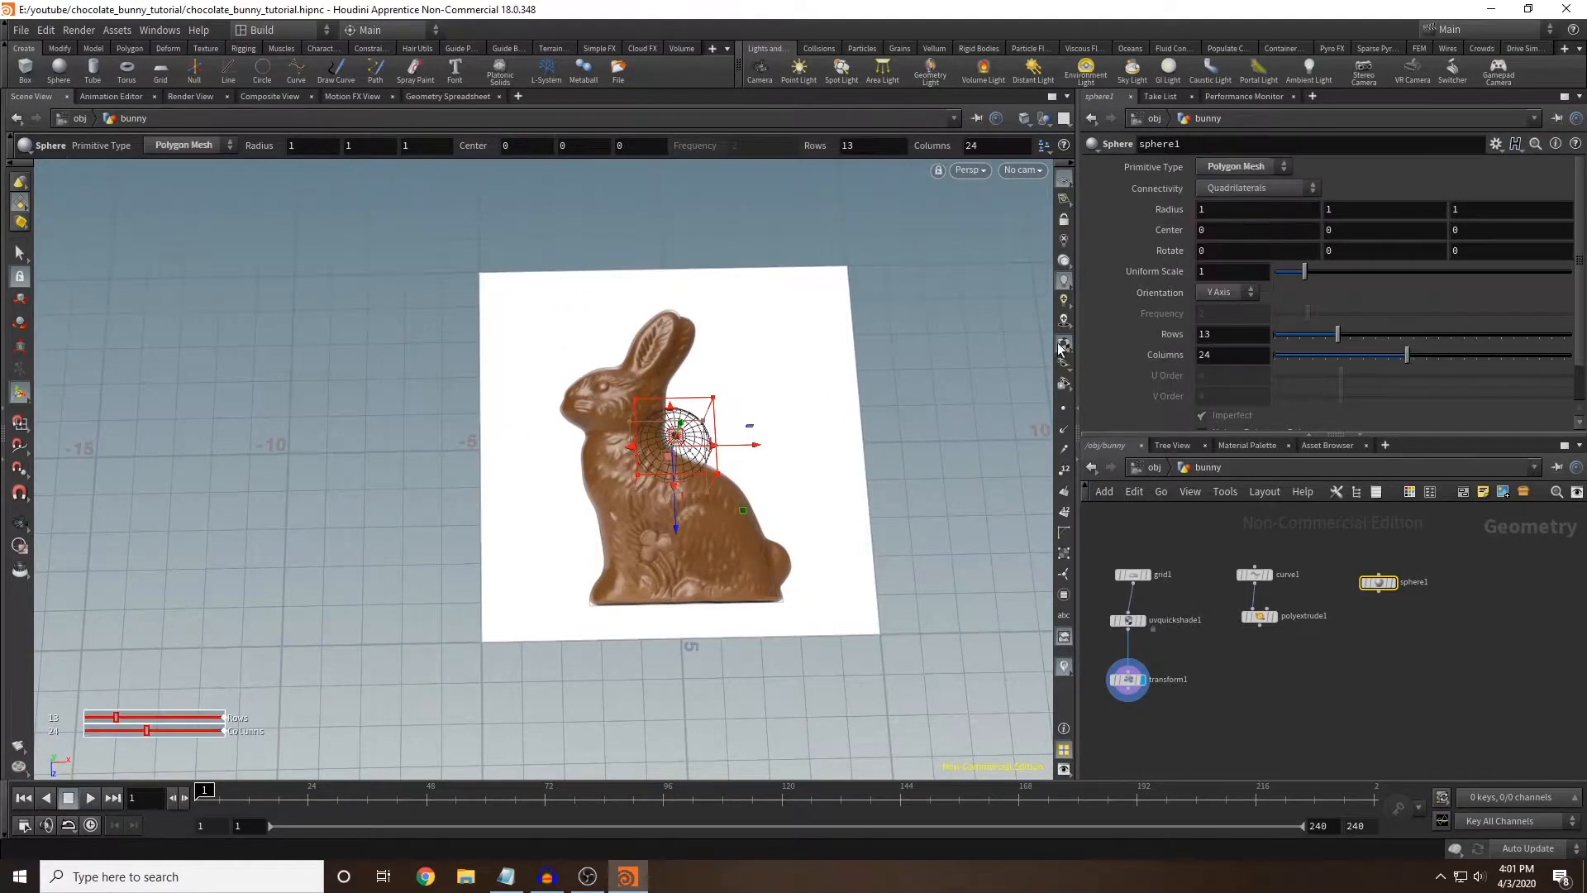
double_click(1257, 333)
text(50)
key(Tab)
text(50)
key(Return)
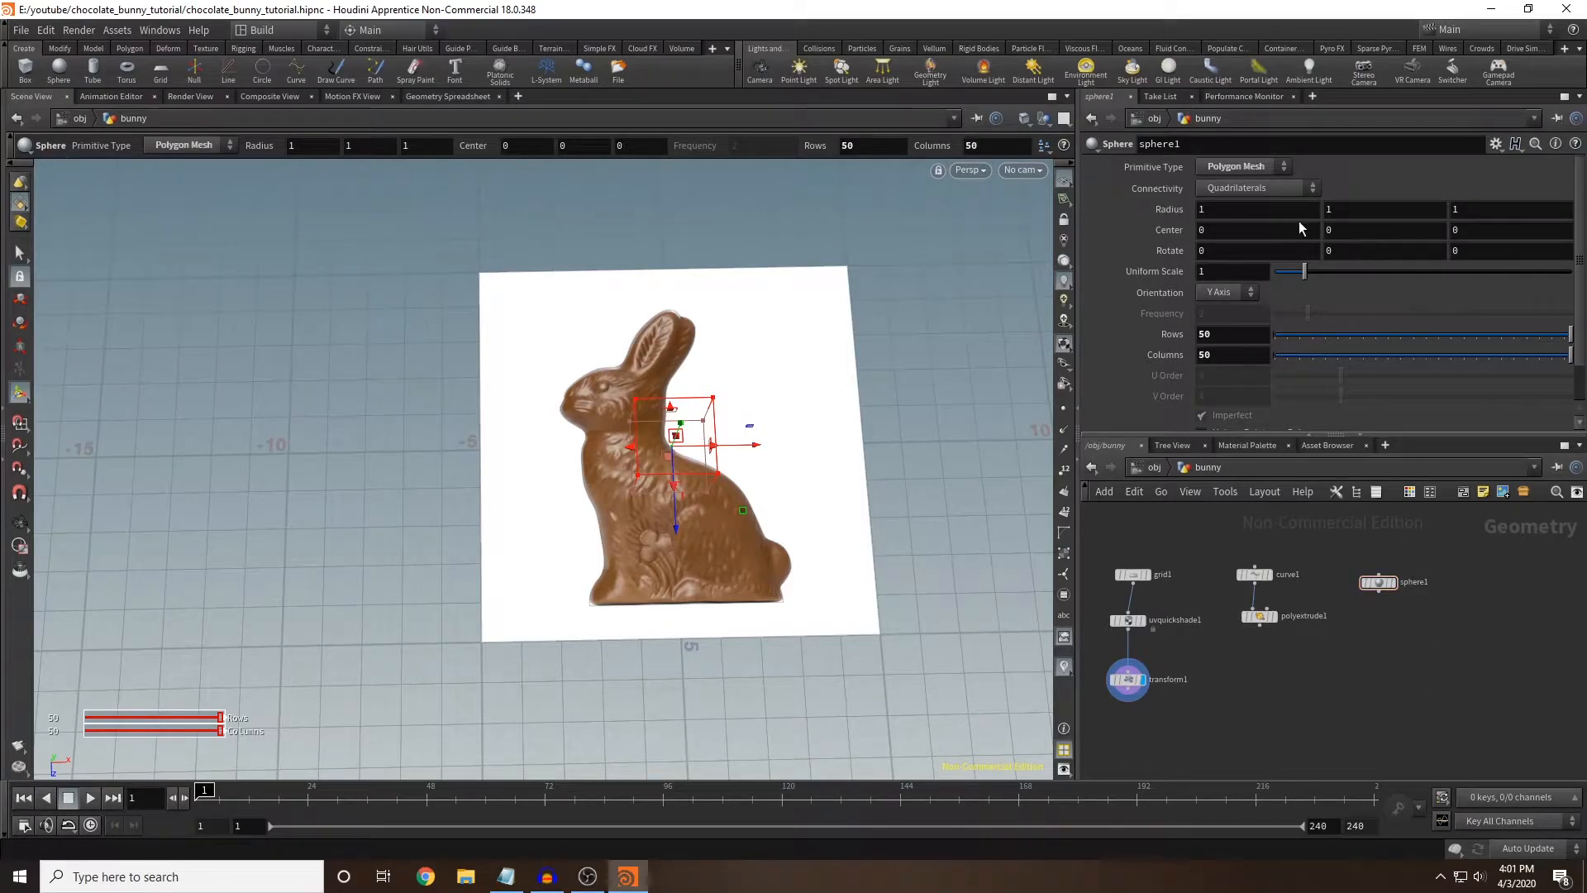
Move the sphere's center to X -1.79668 and Y 1.90214 over the bunny's head and show it as a template.
scroll(668, 415, up, 5)
drag(666, 412, 588, 395)
key(ctrl+z)
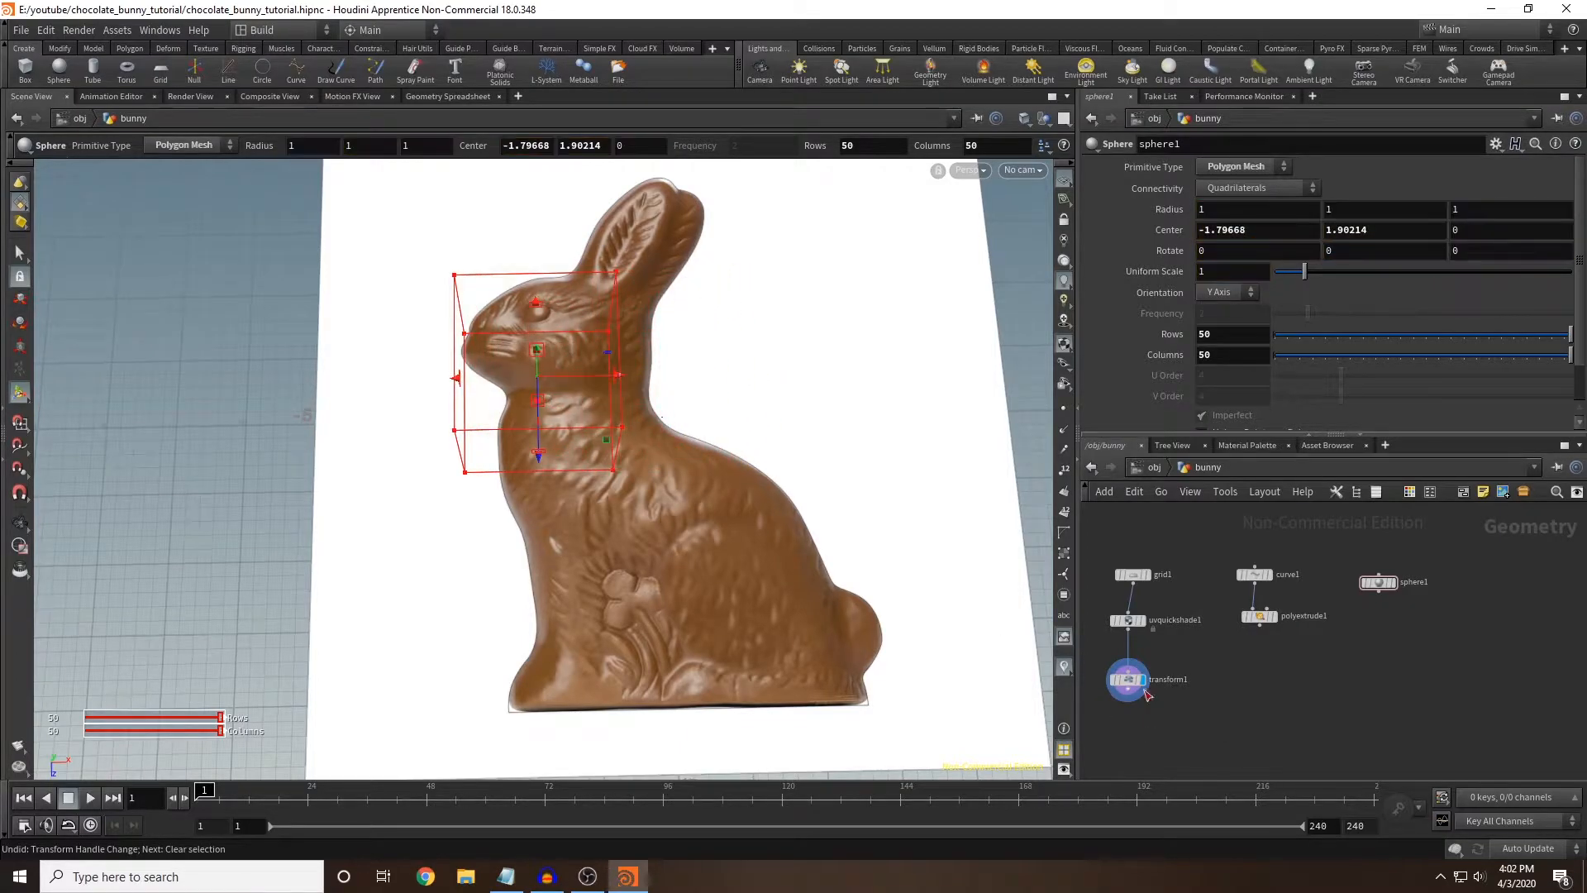
click(1362, 582)
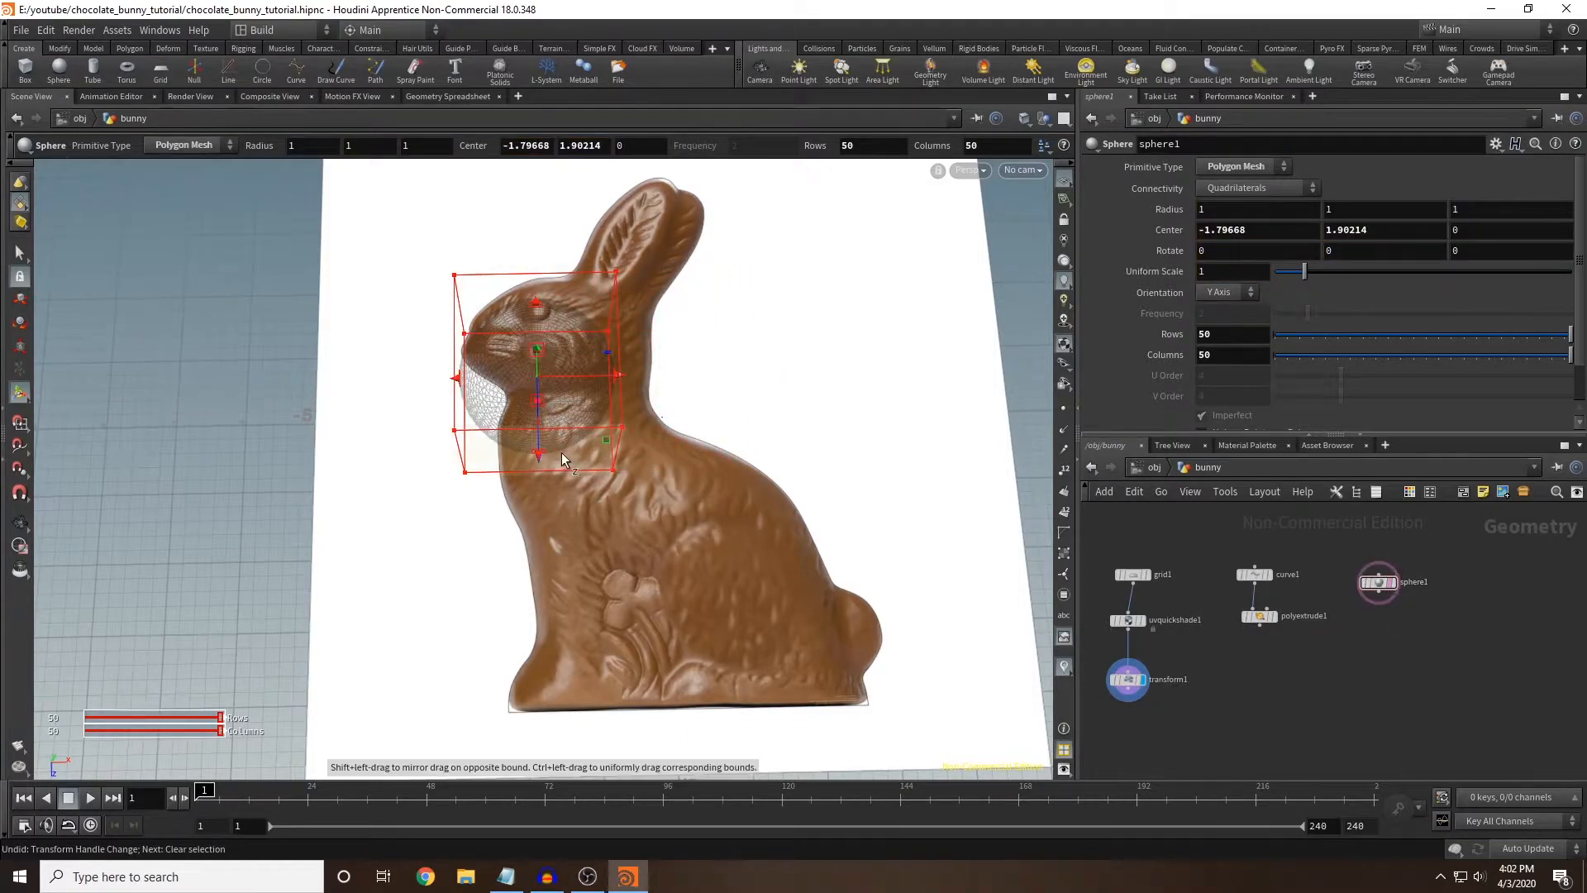
alt+drag(537, 496, 727, 603)
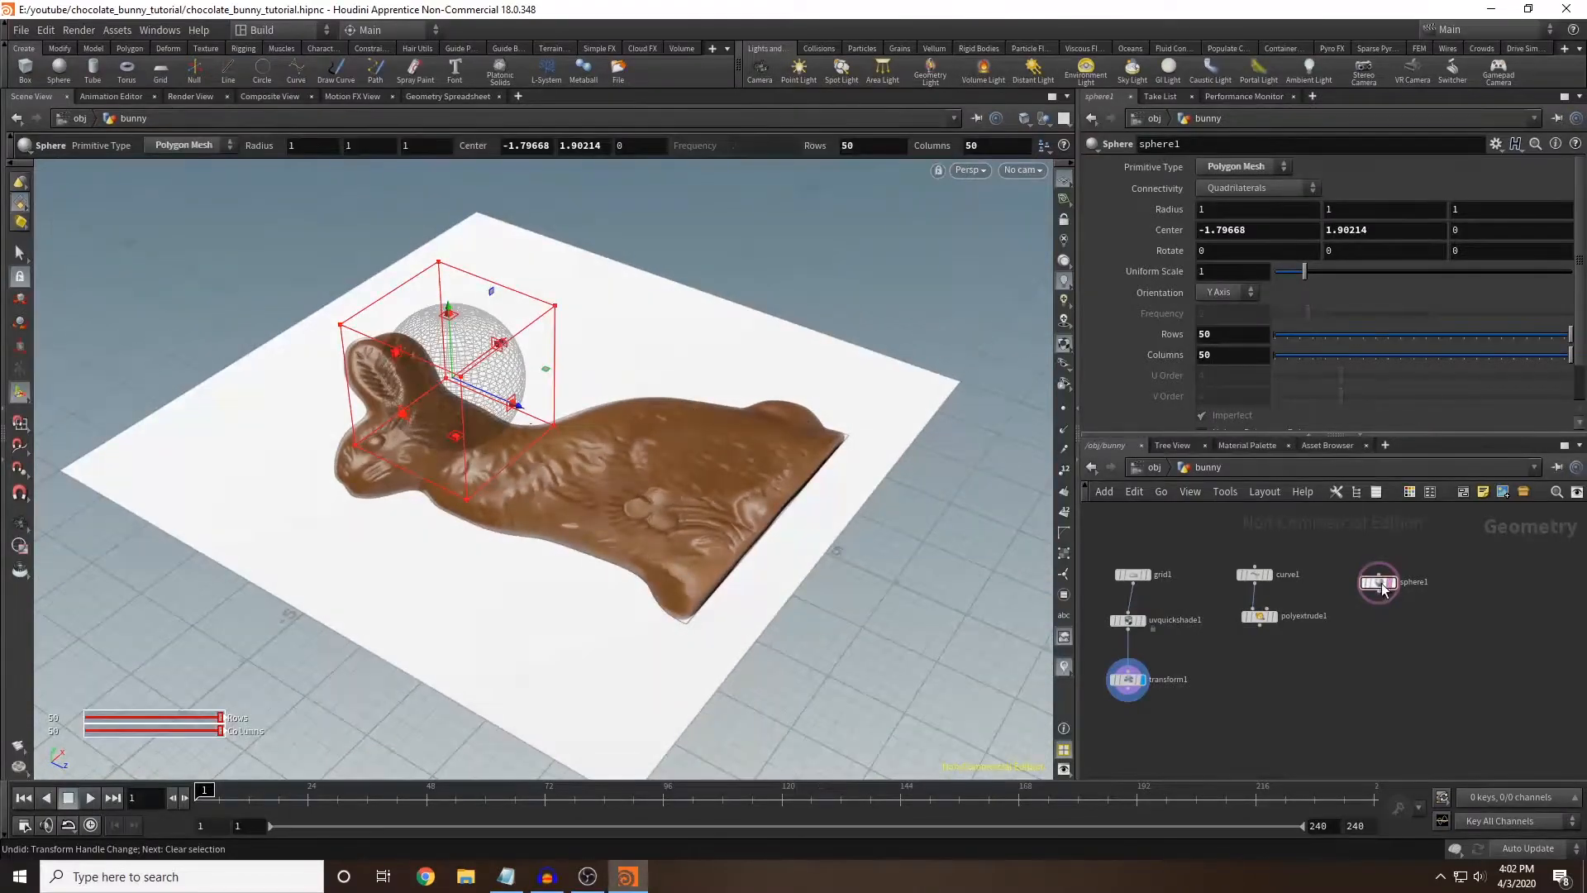
Move the sphere onto the bunny's head at center Y -0.0202972, Z -1.31817 and set its uniform scale to 0.42.
mouse_move(1139, 682)
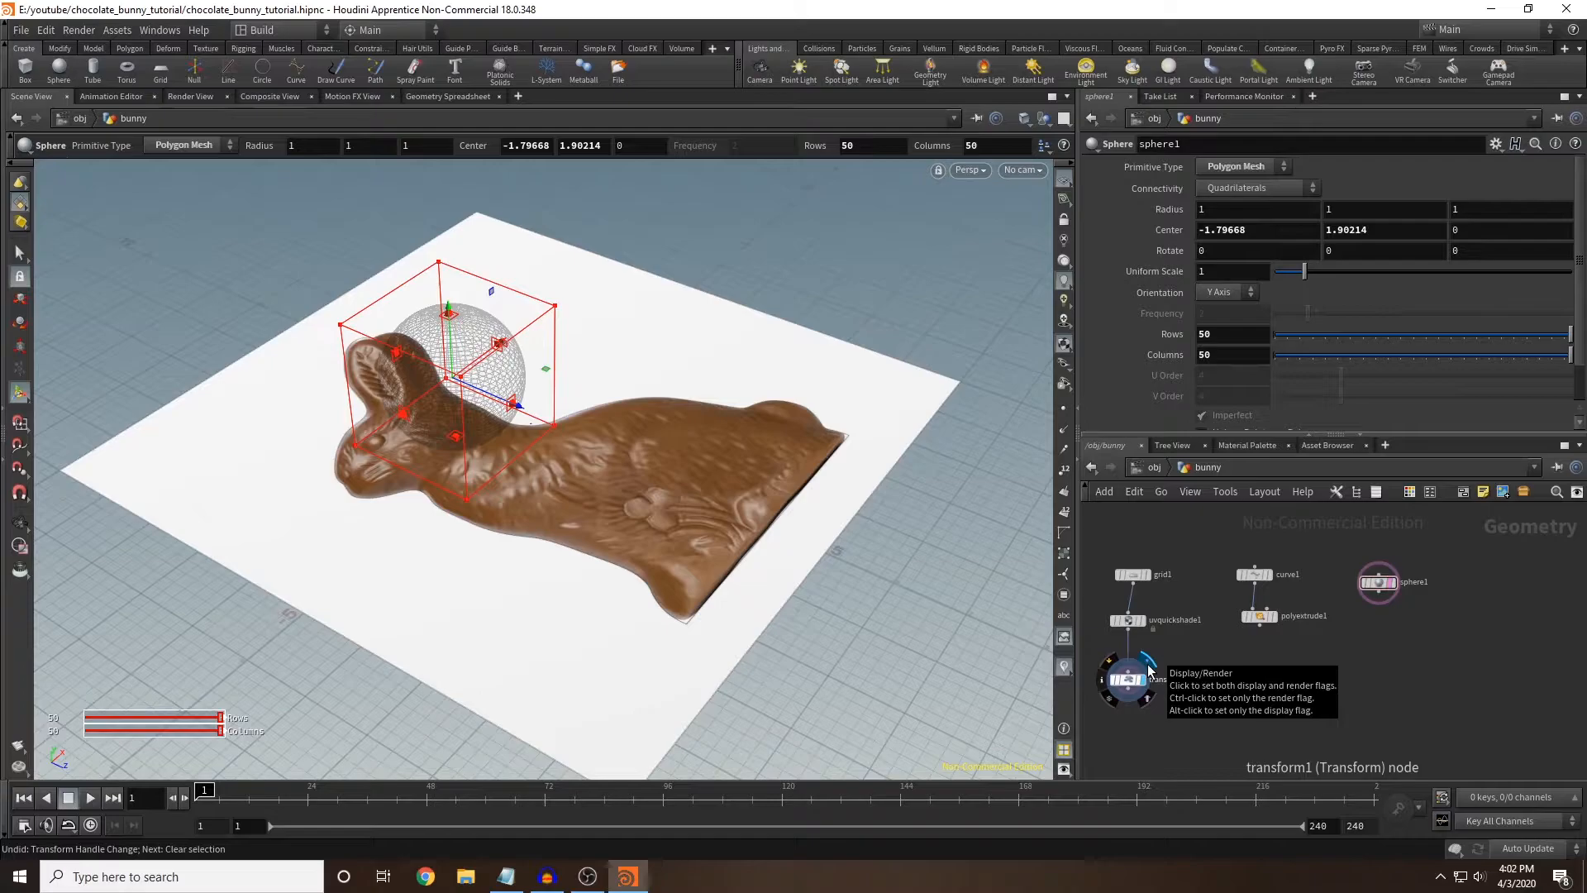
click(1149, 672)
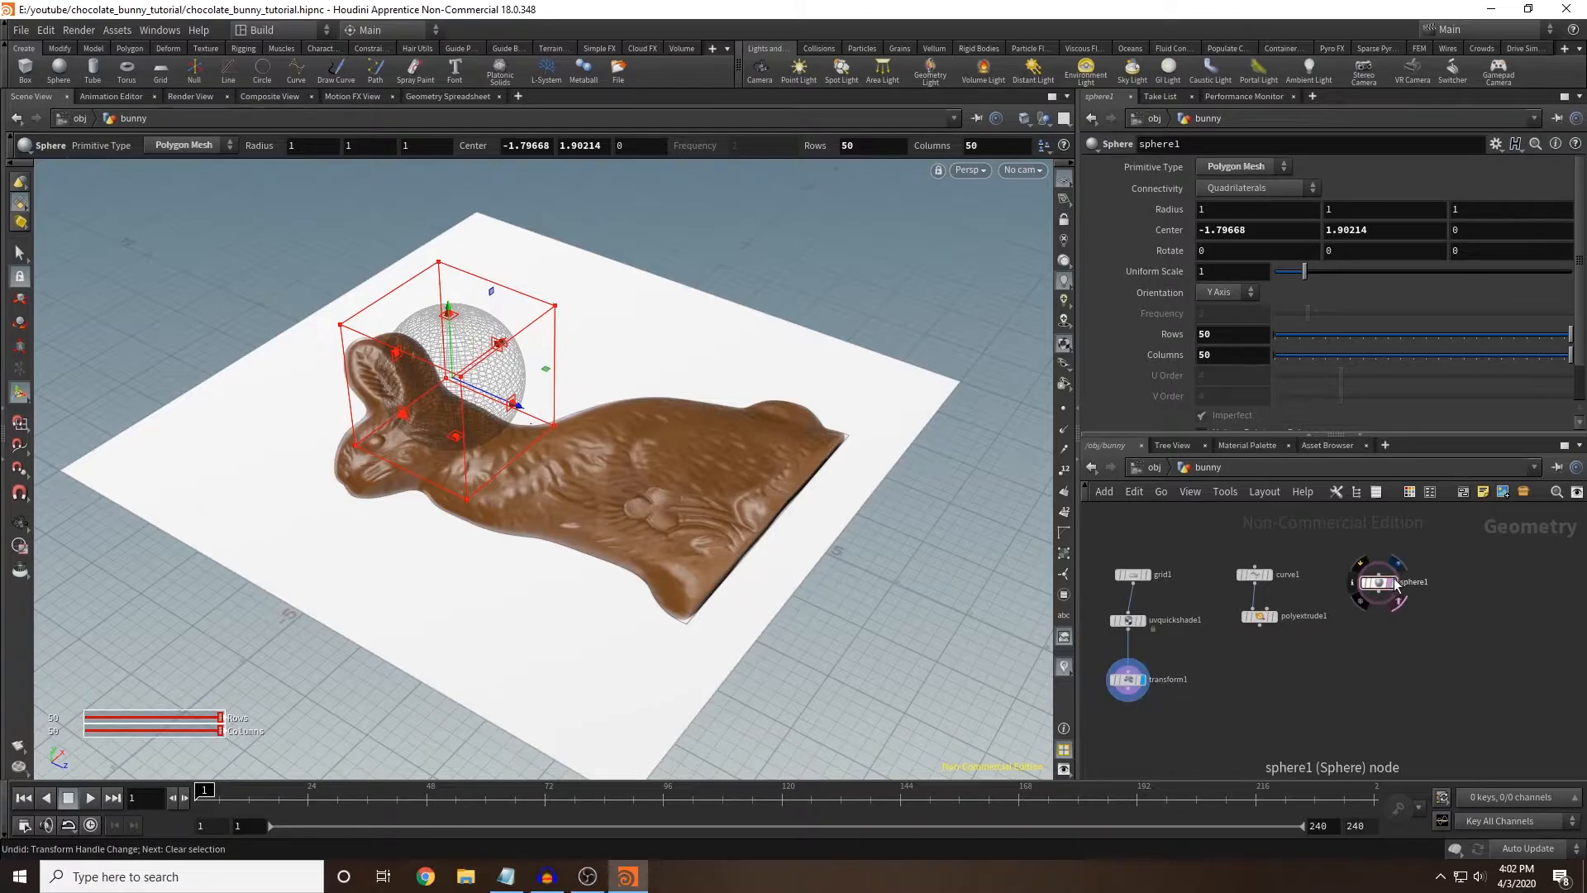
alt+drag(555, 378, 680, 452)
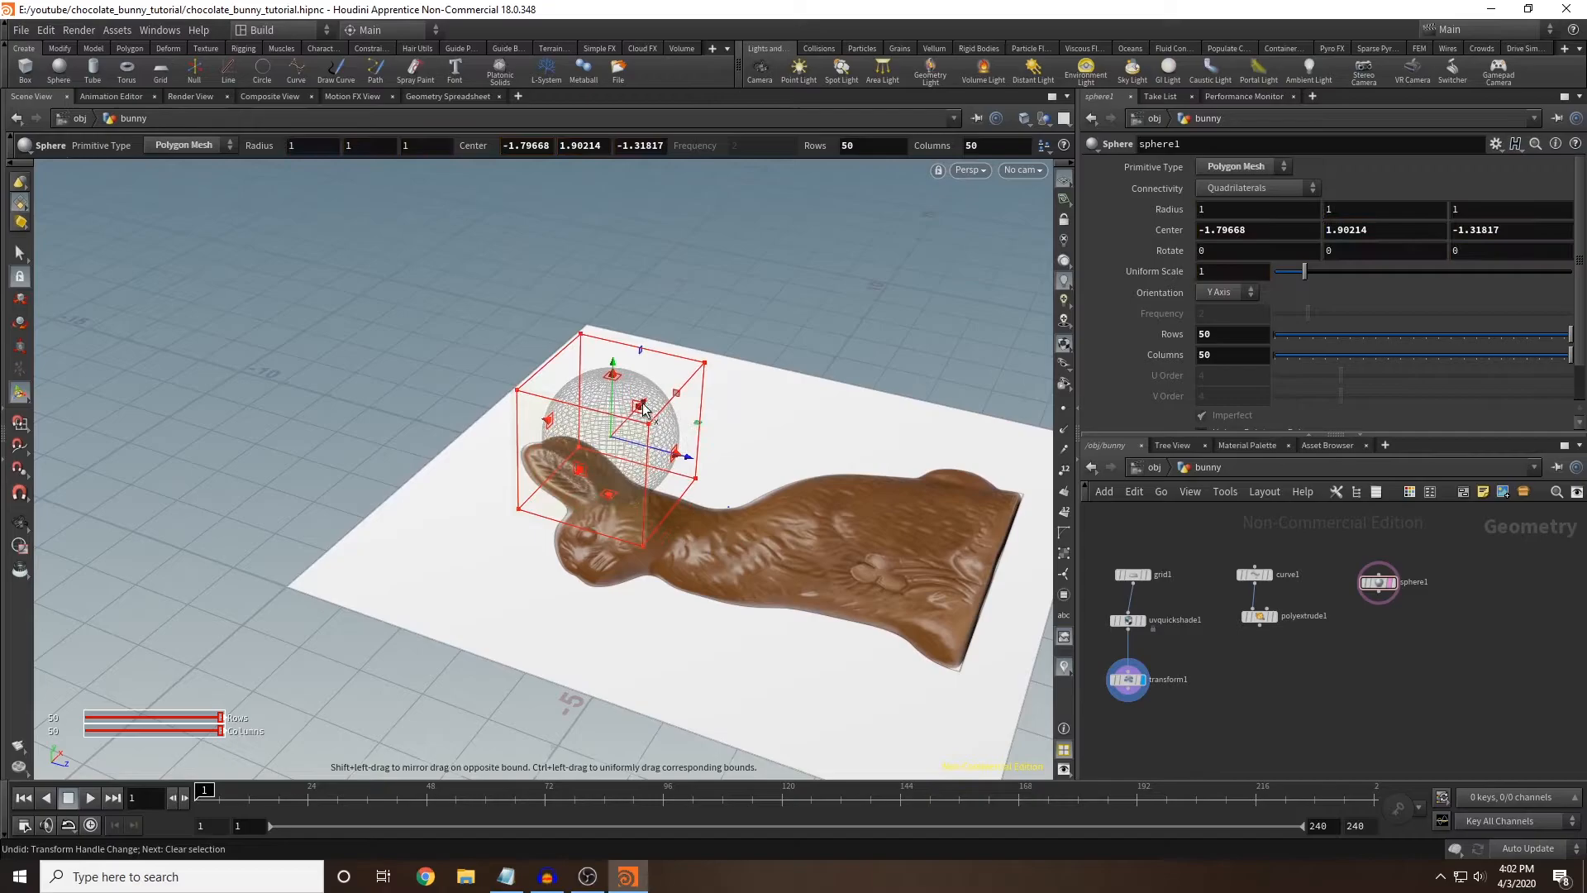
drag(614, 377, 609, 481)
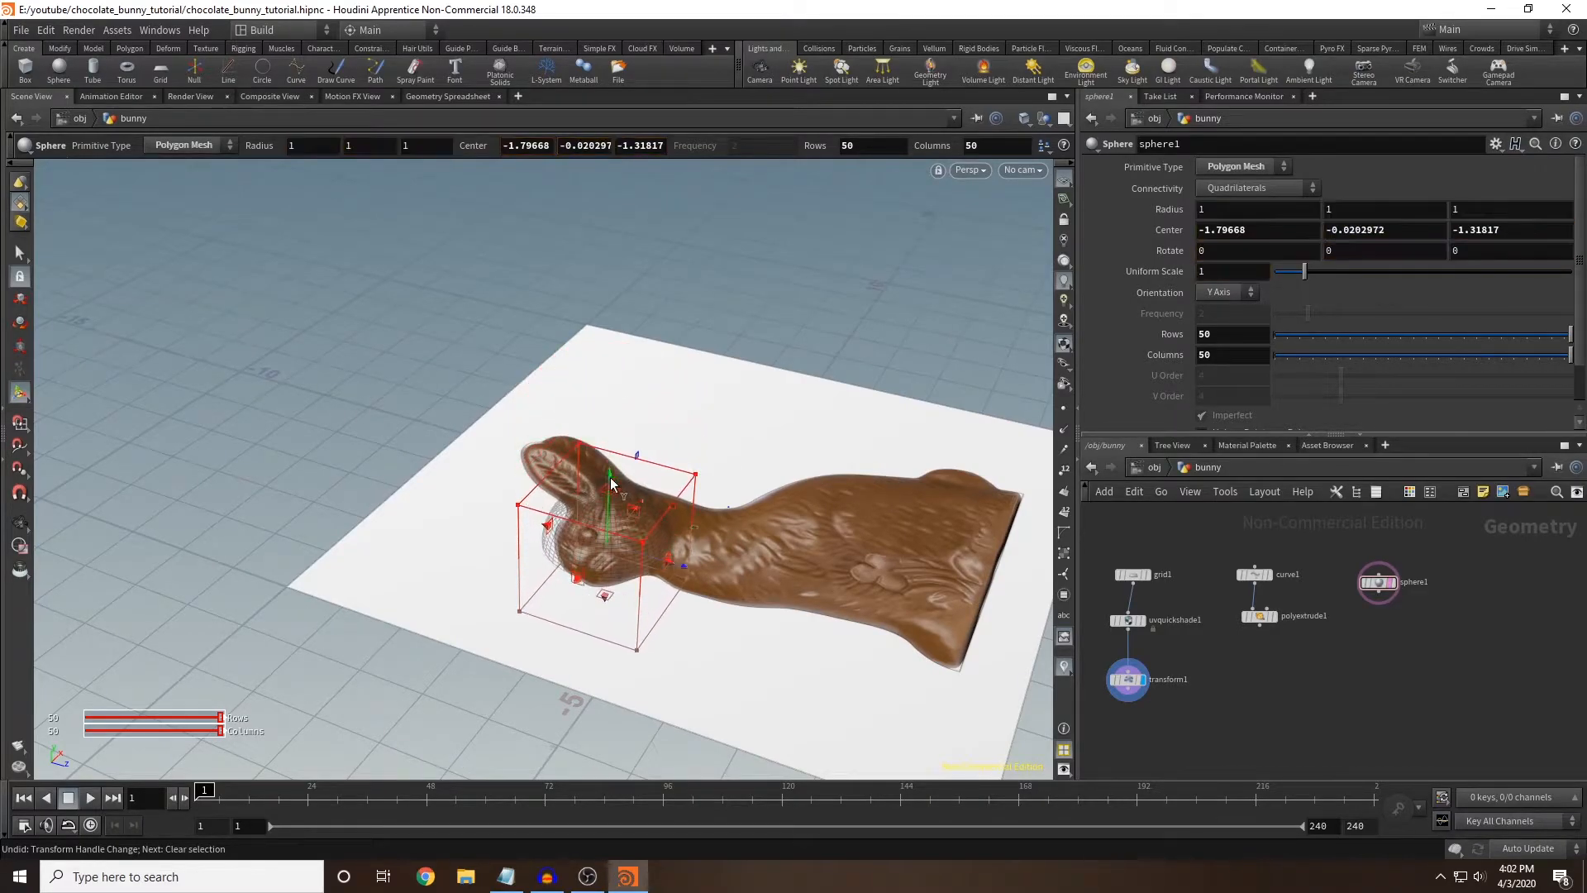
drag(1304, 272, 1288, 278)
Fit the sphere to the bunny's eye with radius about 0.515, 0.41, 0.415, Y rotation 13.1 and center about -1.762, 0.047, -1.653.
alt+drag(637, 504, 468, 562)
alt+right_drag(546, 541, 584, 543)
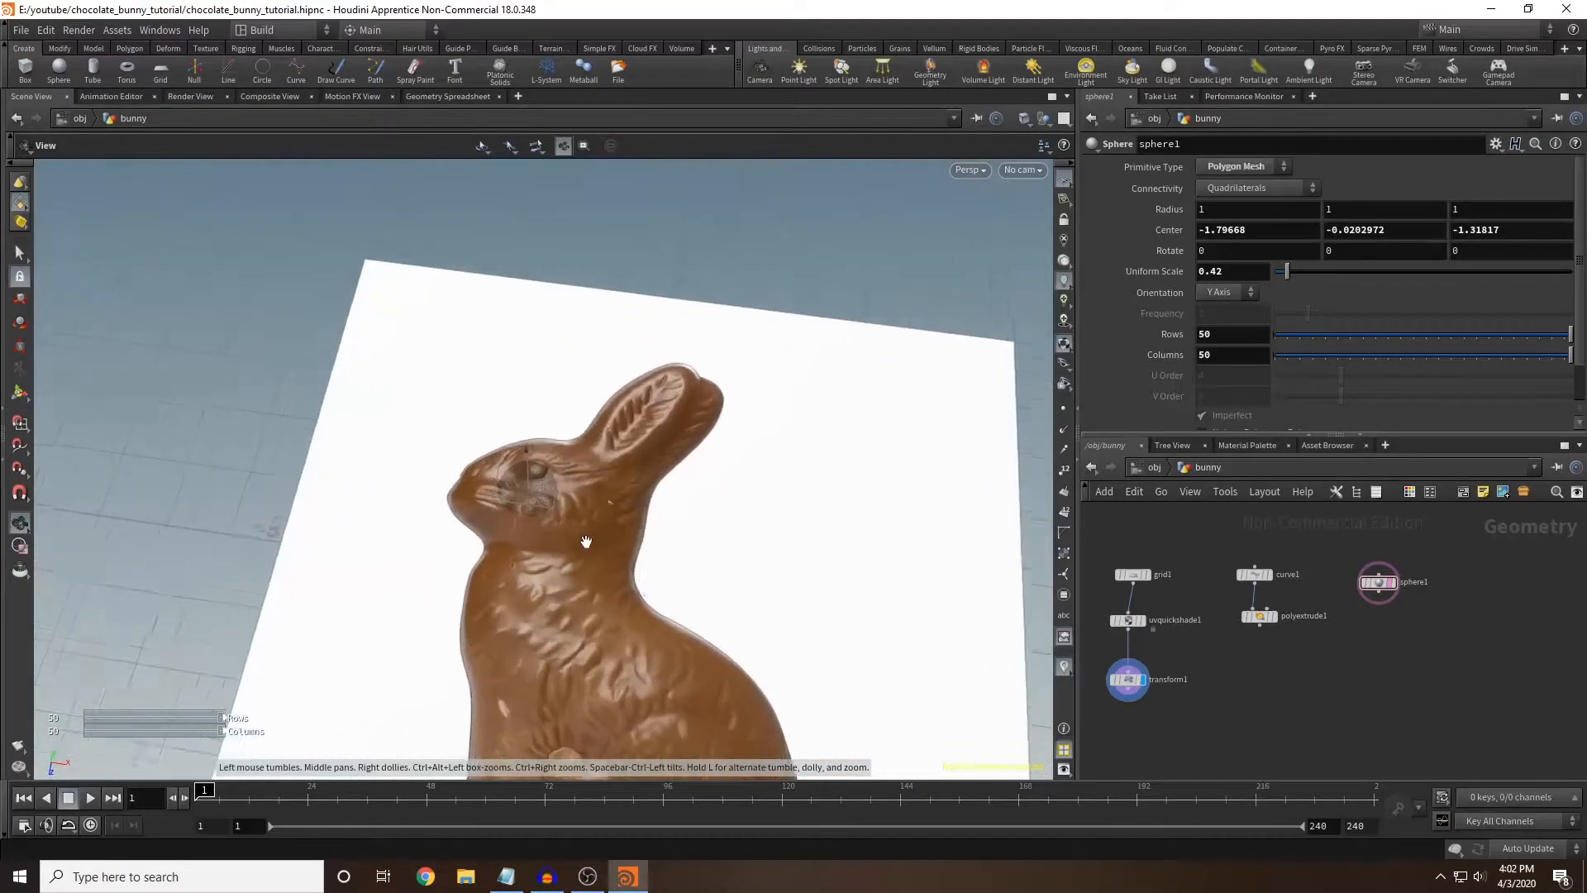
alt+middle_drag(585, 543, 670, 637)
drag(588, 648, 662, 653)
drag(598, 516, 600, 528)
drag(599, 582, 598, 566)
middle_drag(1377, 251, 1455, 248)
drag(630, 536, 592, 538)
middle_drag(1401, 249, 1343, 250)
drag(592, 535, 581, 558)
alt+drag(712, 630, 661, 571)
drag(588, 596, 588, 615)
drag(587, 684, 587, 652)
alt+drag(672, 567, 570, 582)
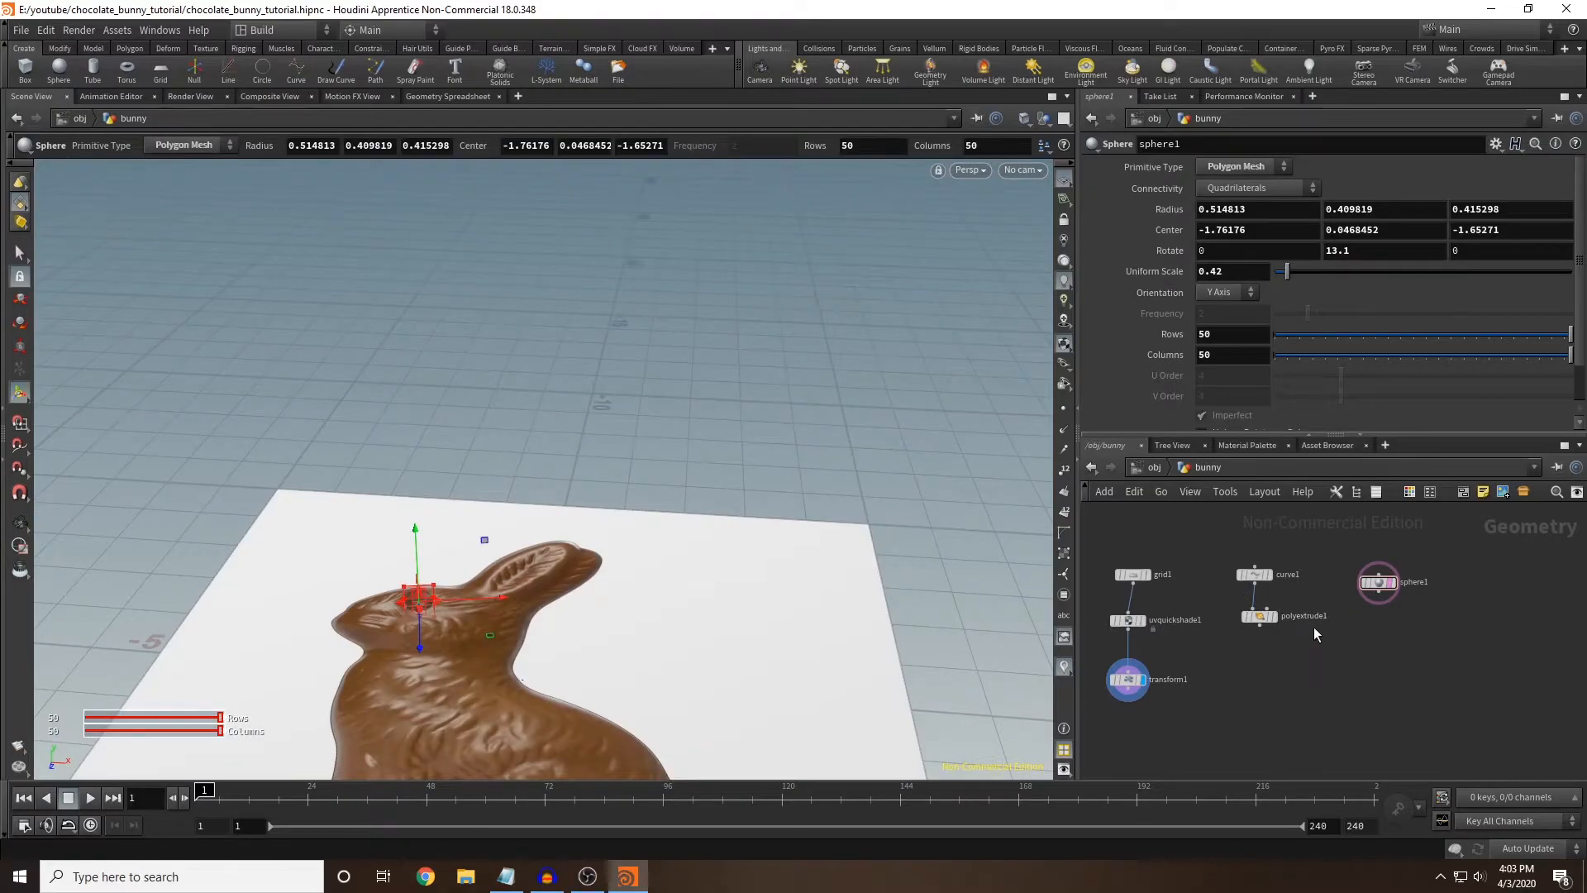
Add a Transform node under the eye sphere, wired to it, and display its result.
mouse_move(1283, 631)
click(1284, 603)
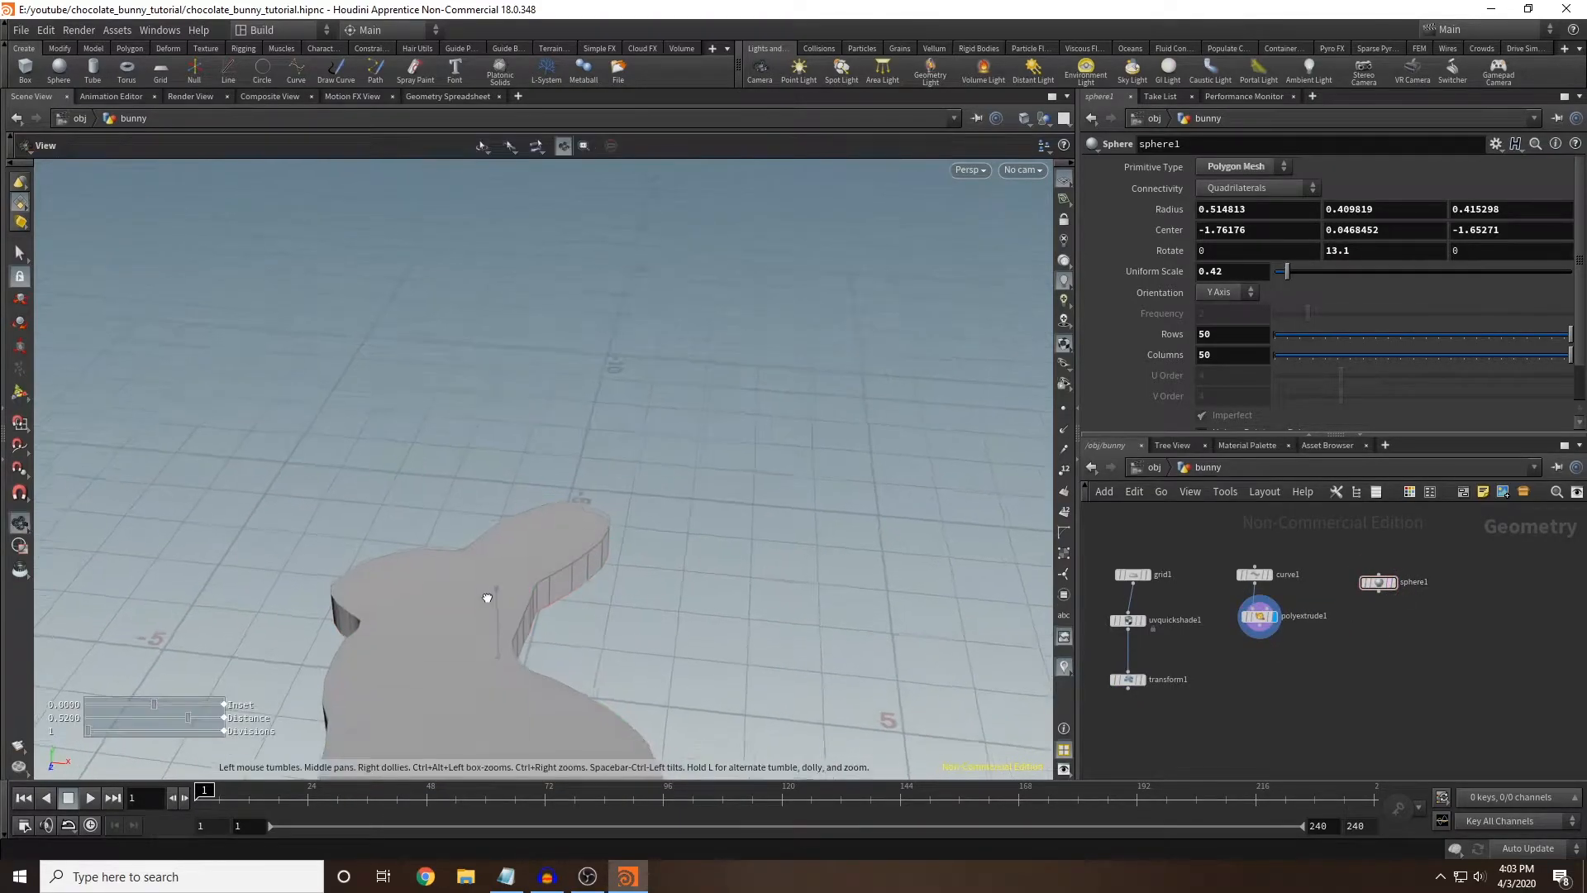
alt+right_drag(488, 596, 563, 595)
alt+middle_drag(563, 595, 744, 500)
key(Tab)
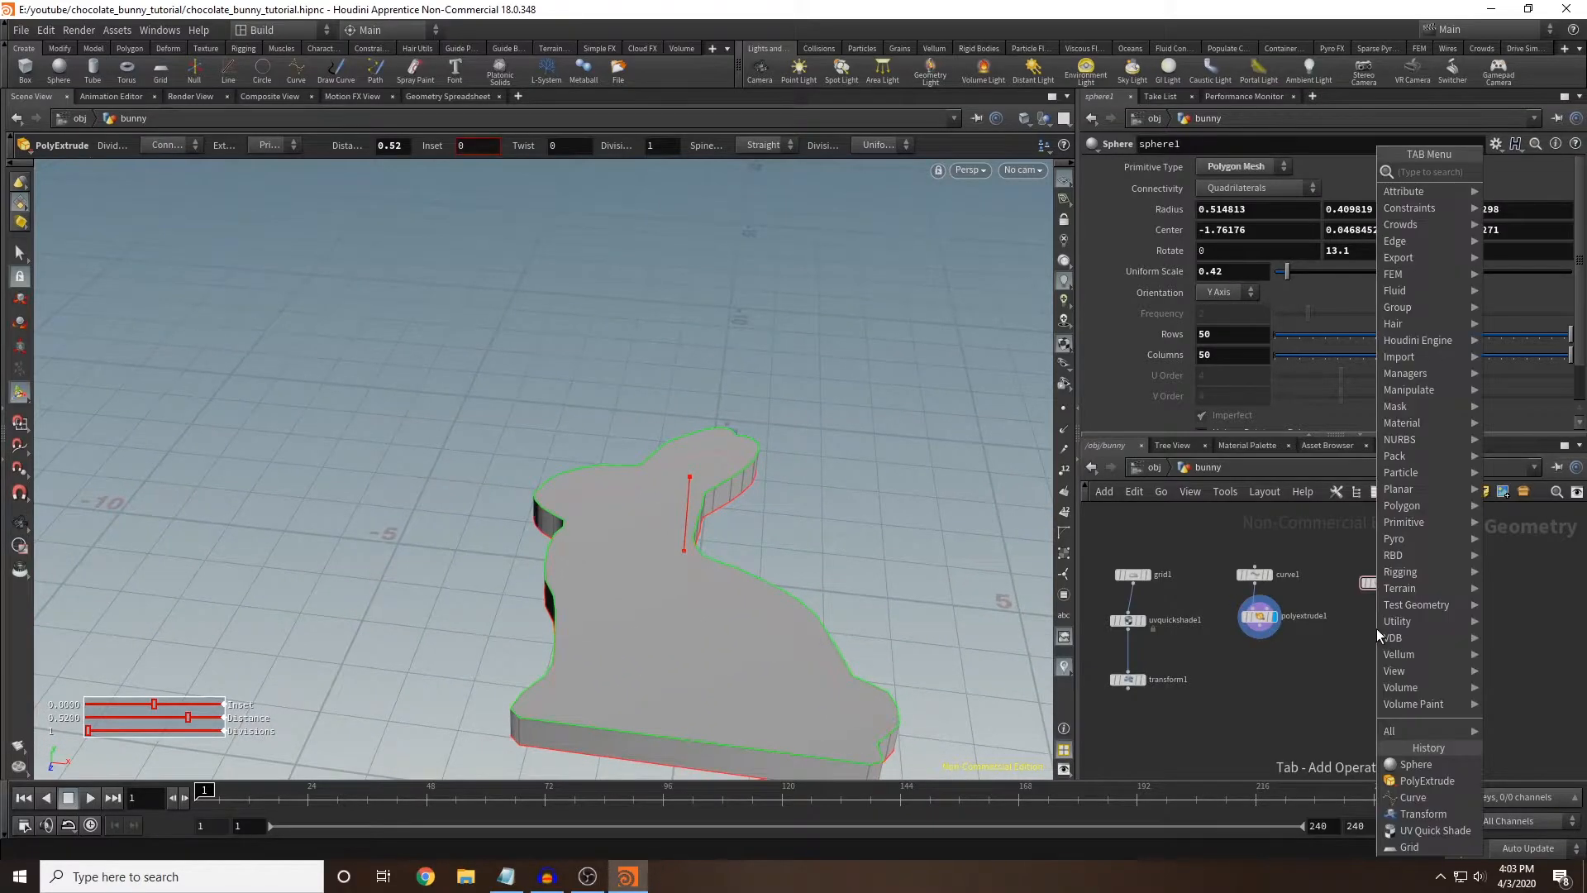
text(transform)
key(Return)
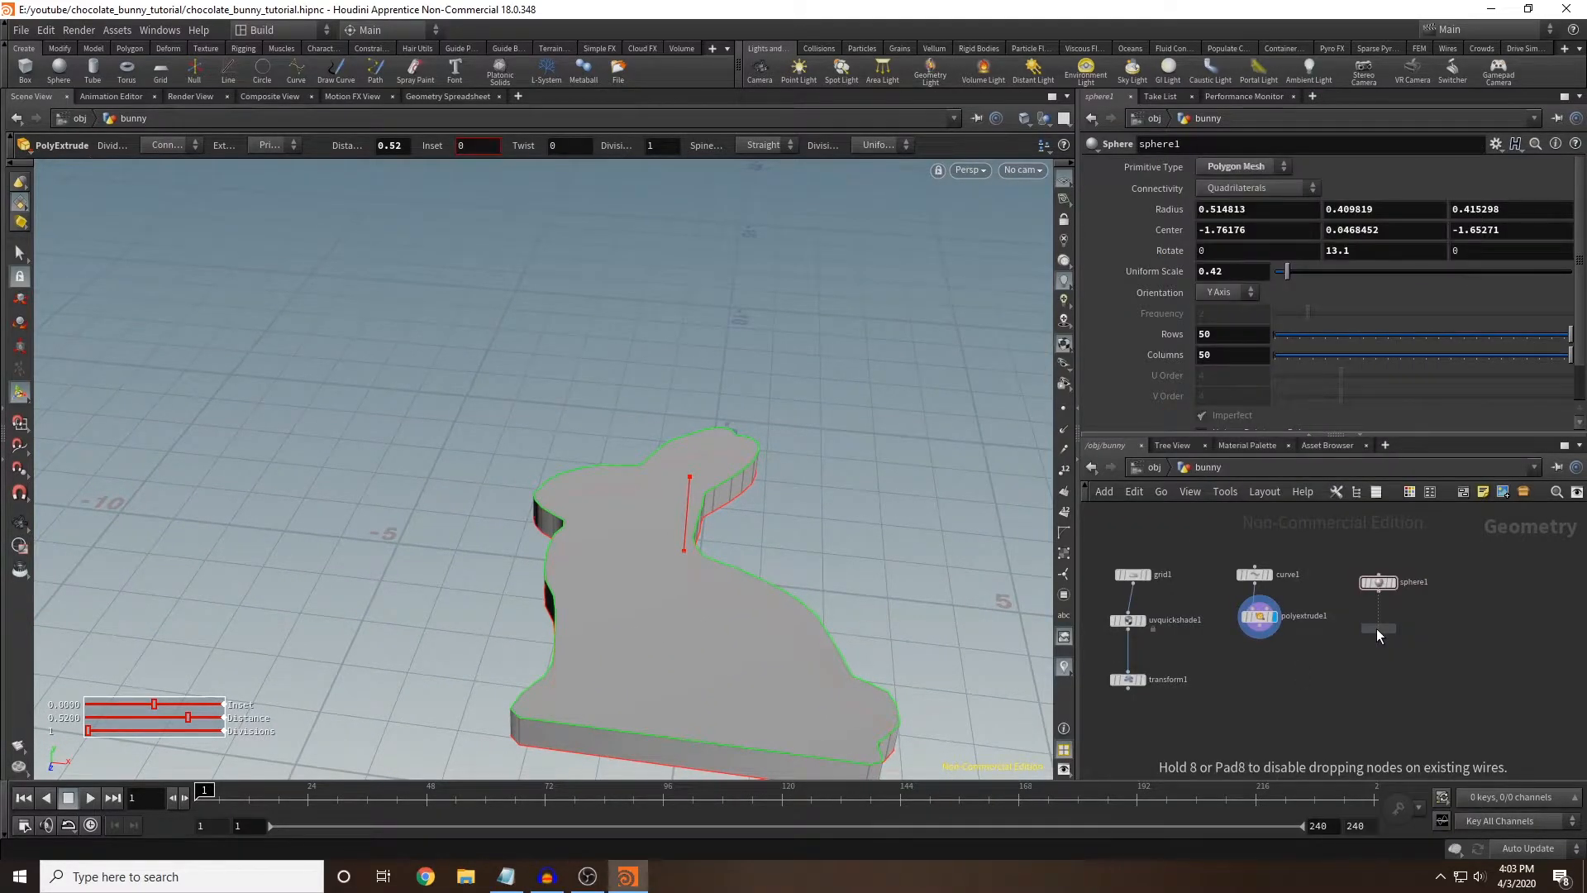
click(1376, 628)
click(1397, 627)
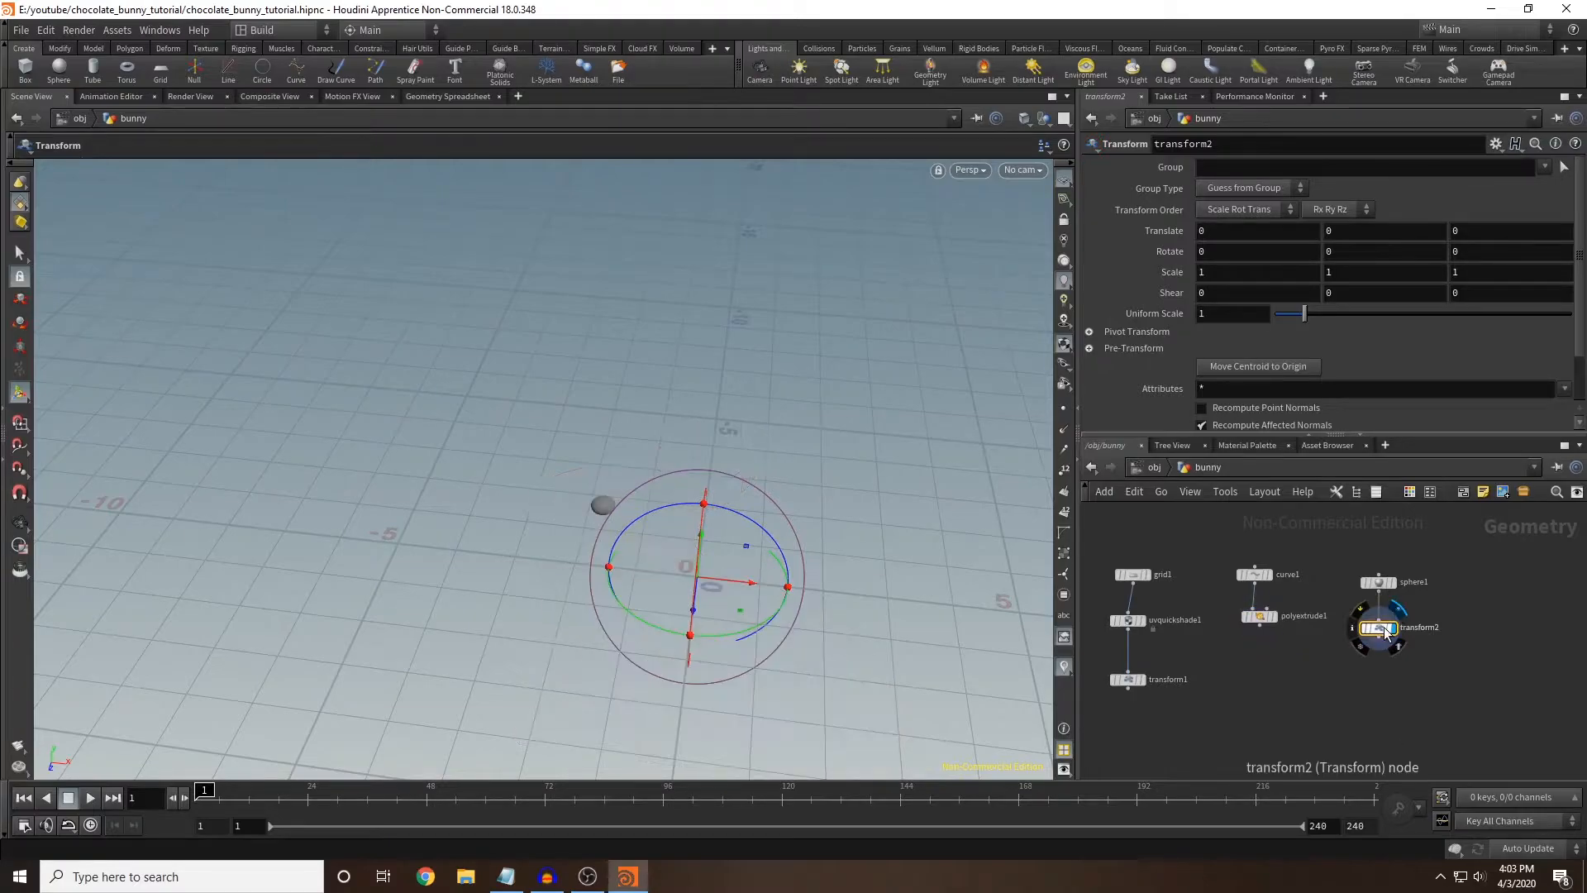
Add a Merge node that combines the extruded bunny and the transformed eye, and display its result.
key(Tab)
text(merge)
key(Return)
click(1278, 689)
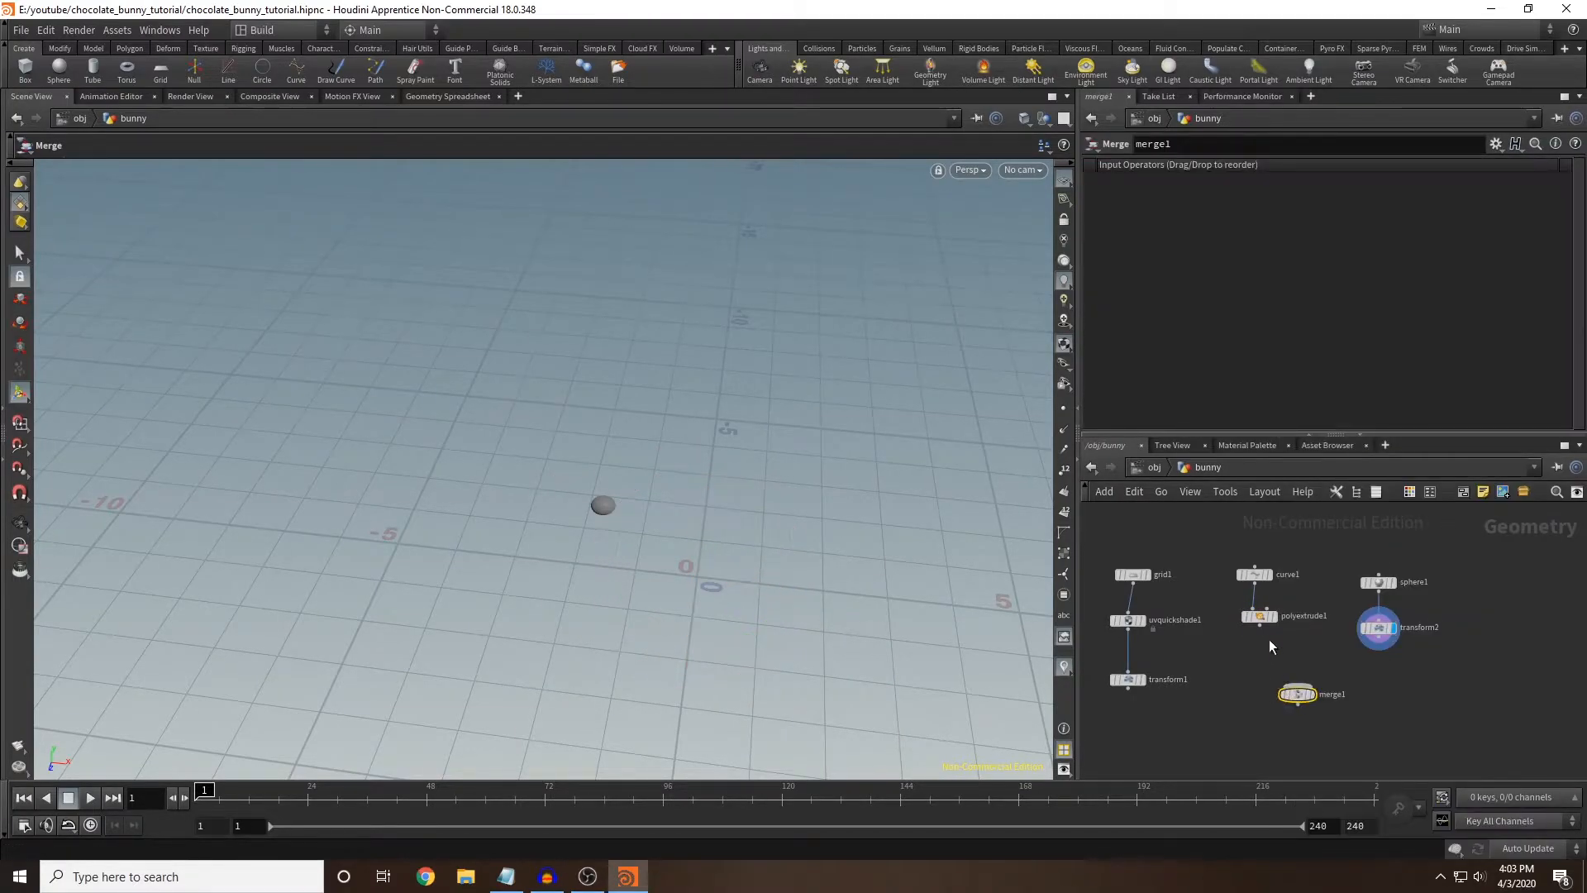
drag(1258, 626, 1298, 690)
Raise the eye along Y with its Transform node so it sits on the bunny's front face.
click(1378, 628)
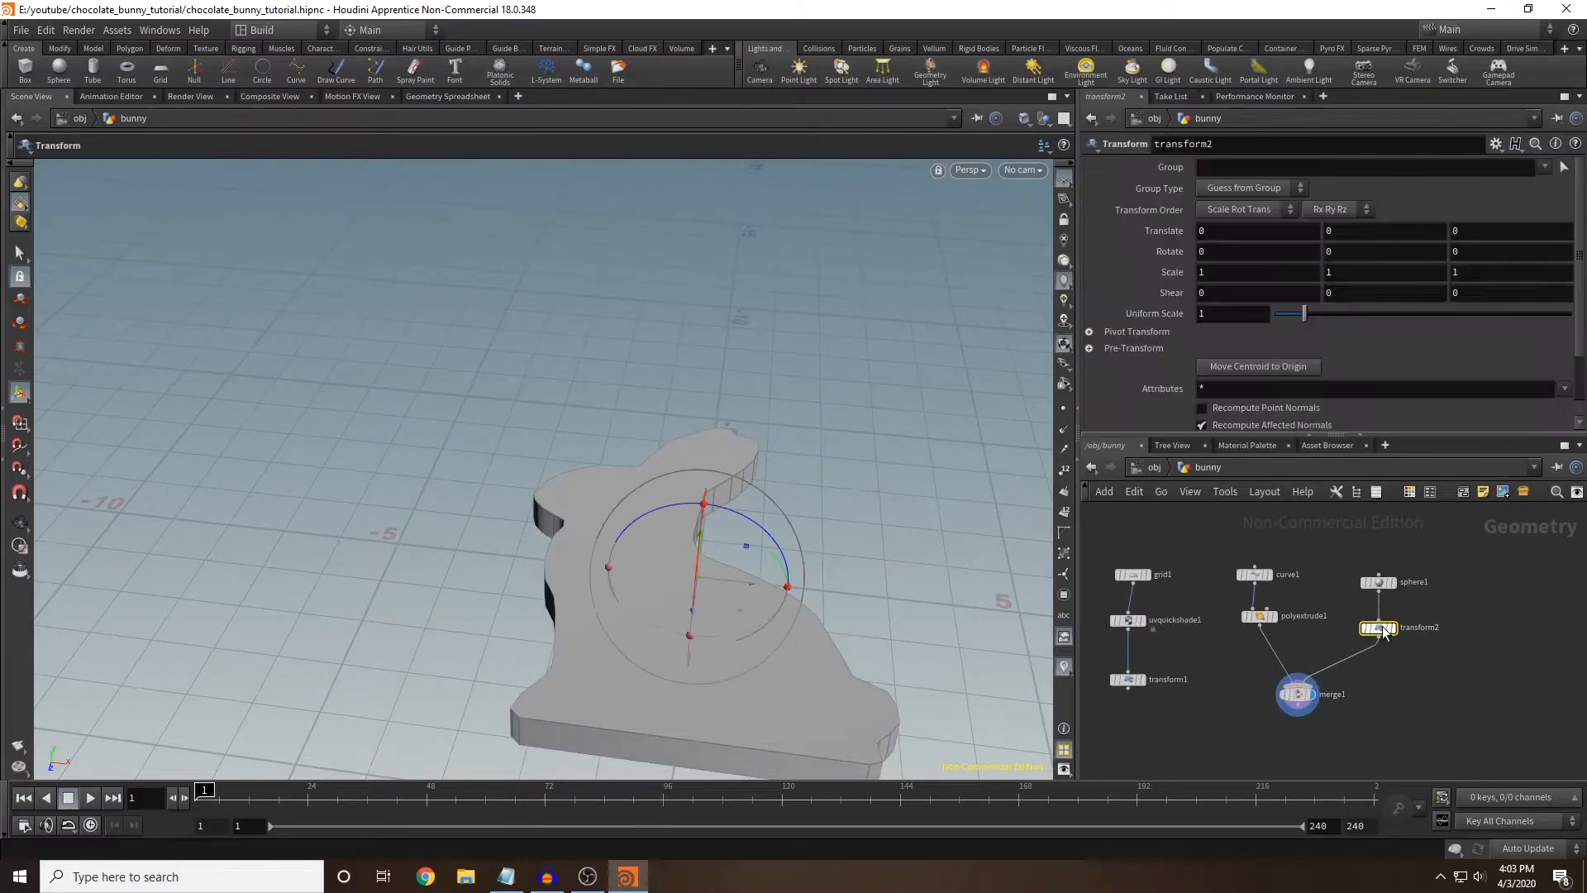
middle_click(1363, 235)
middle_drag(1363, 228, 239, 404)
key(Escape)
drag(617, 327, 826, 474)
click(1297, 693)
key(Escape)
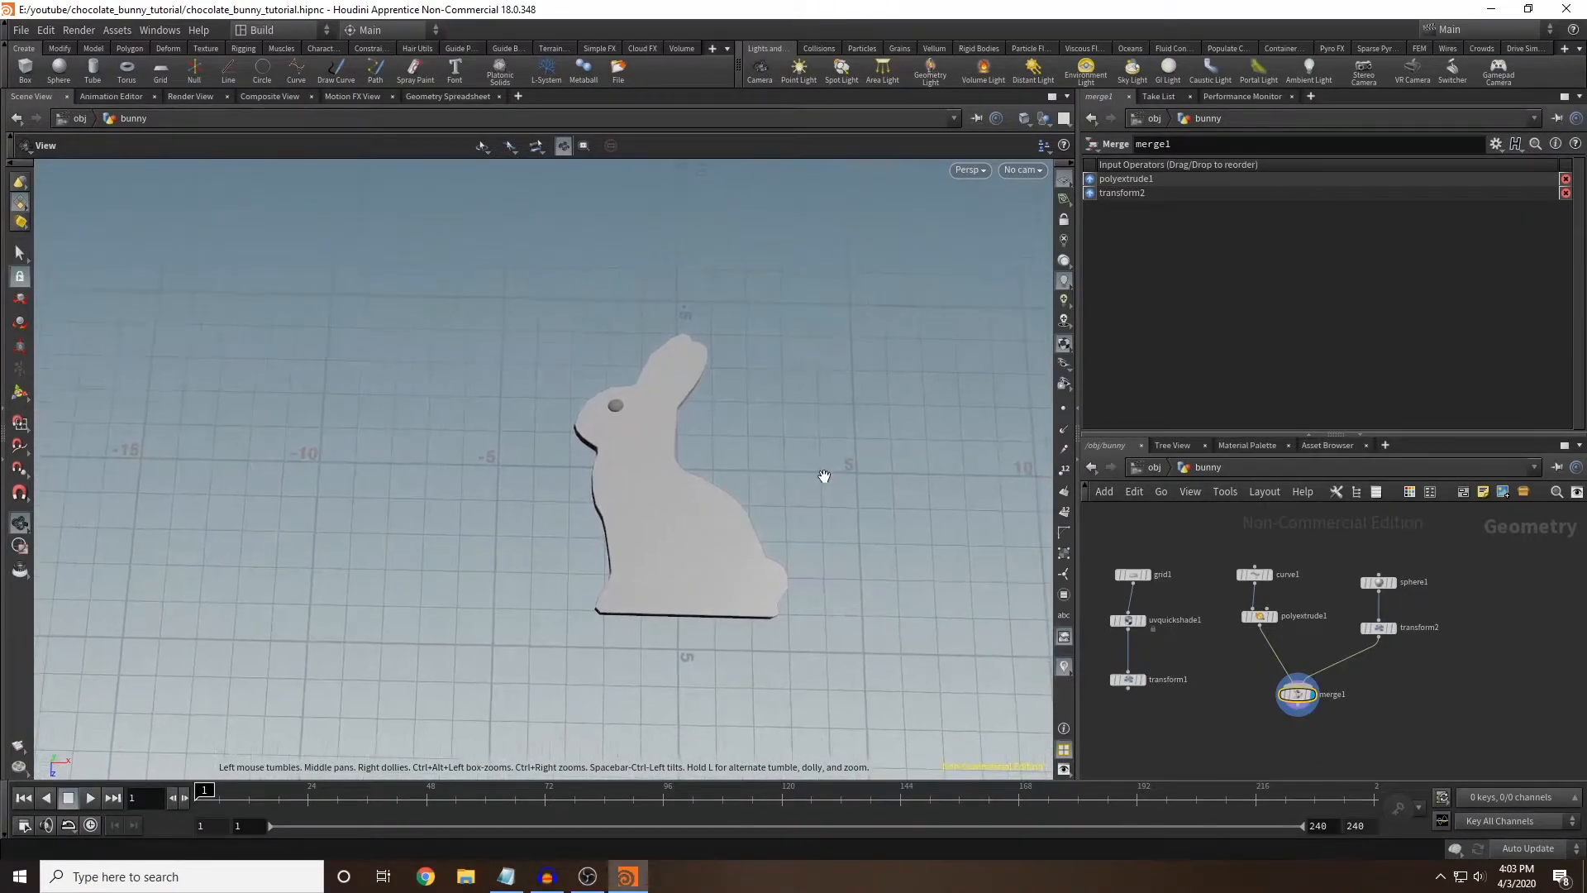
key(Return)
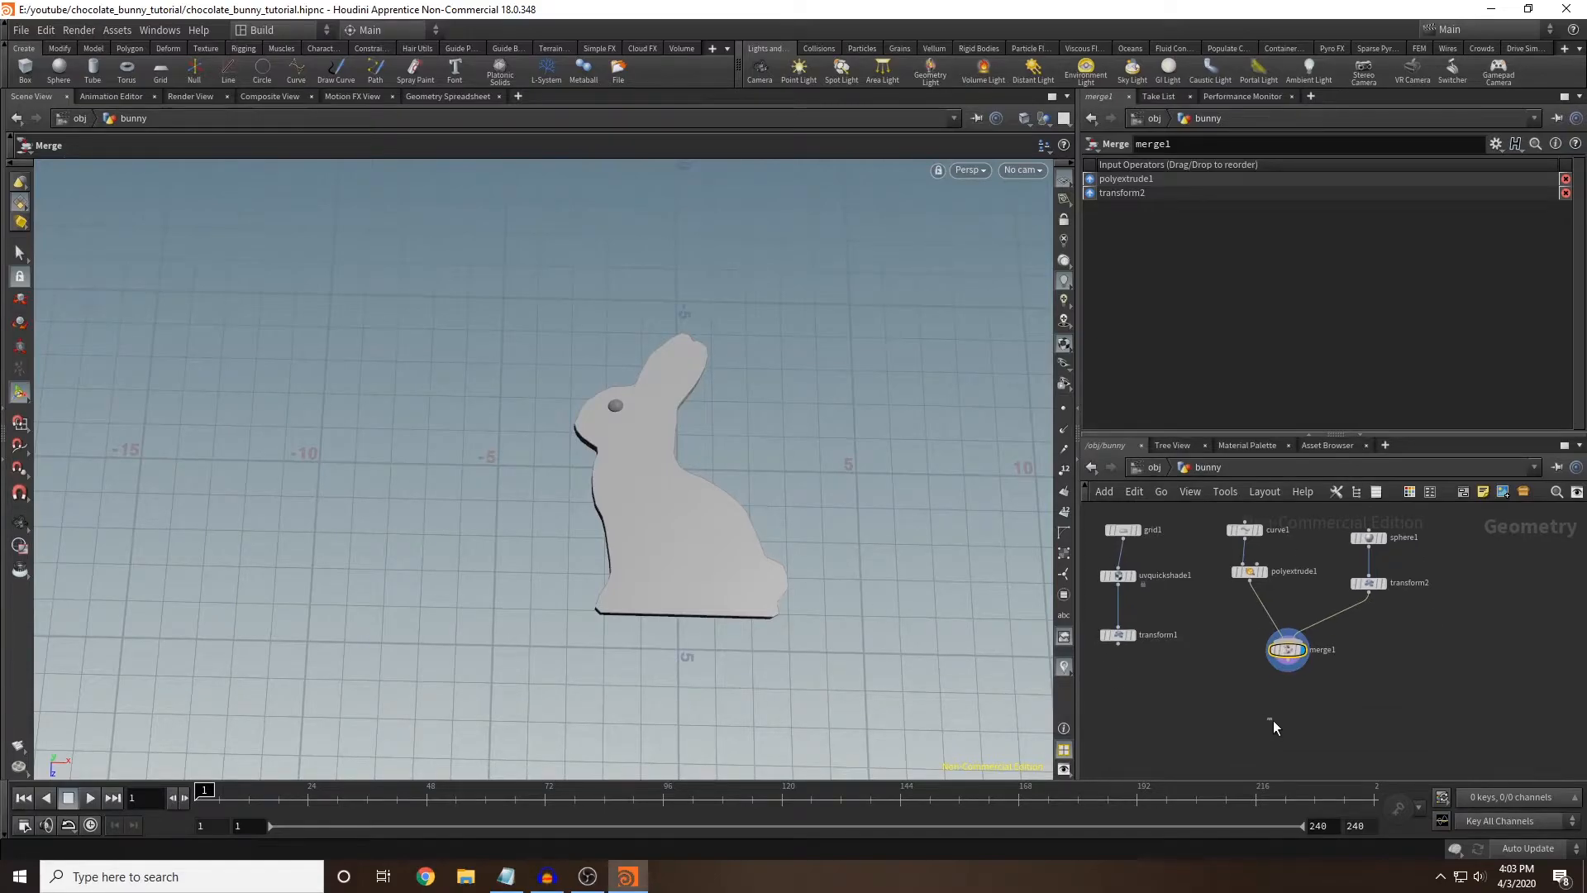
Add a Transform node under the Merge node and display its result.
key(Tab)
mouse_move(1275, 727)
text(transfo)
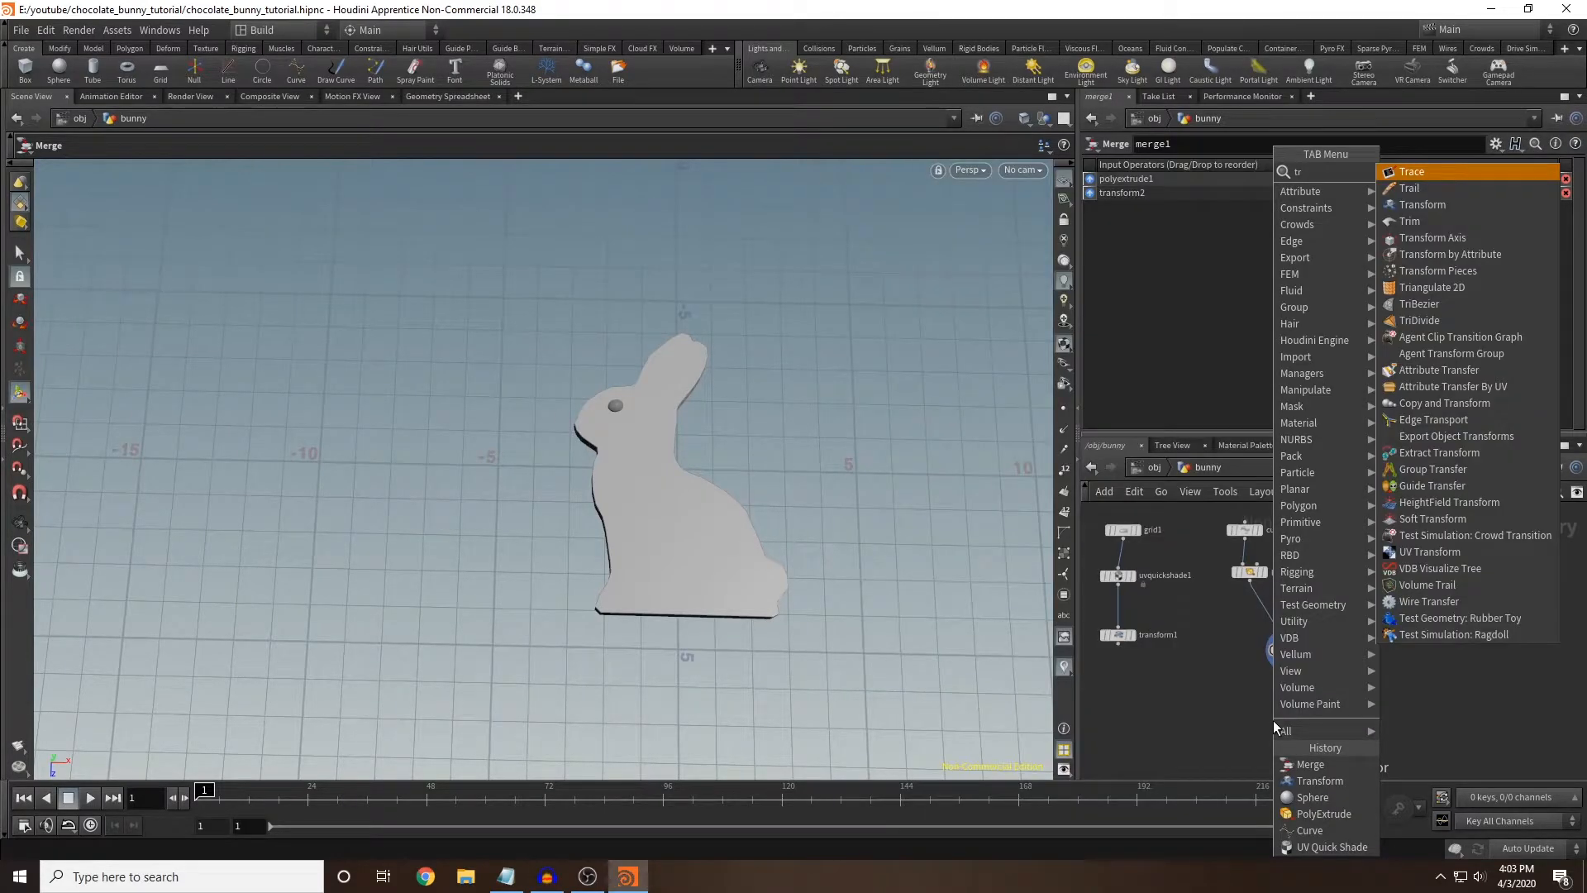
key(Return)
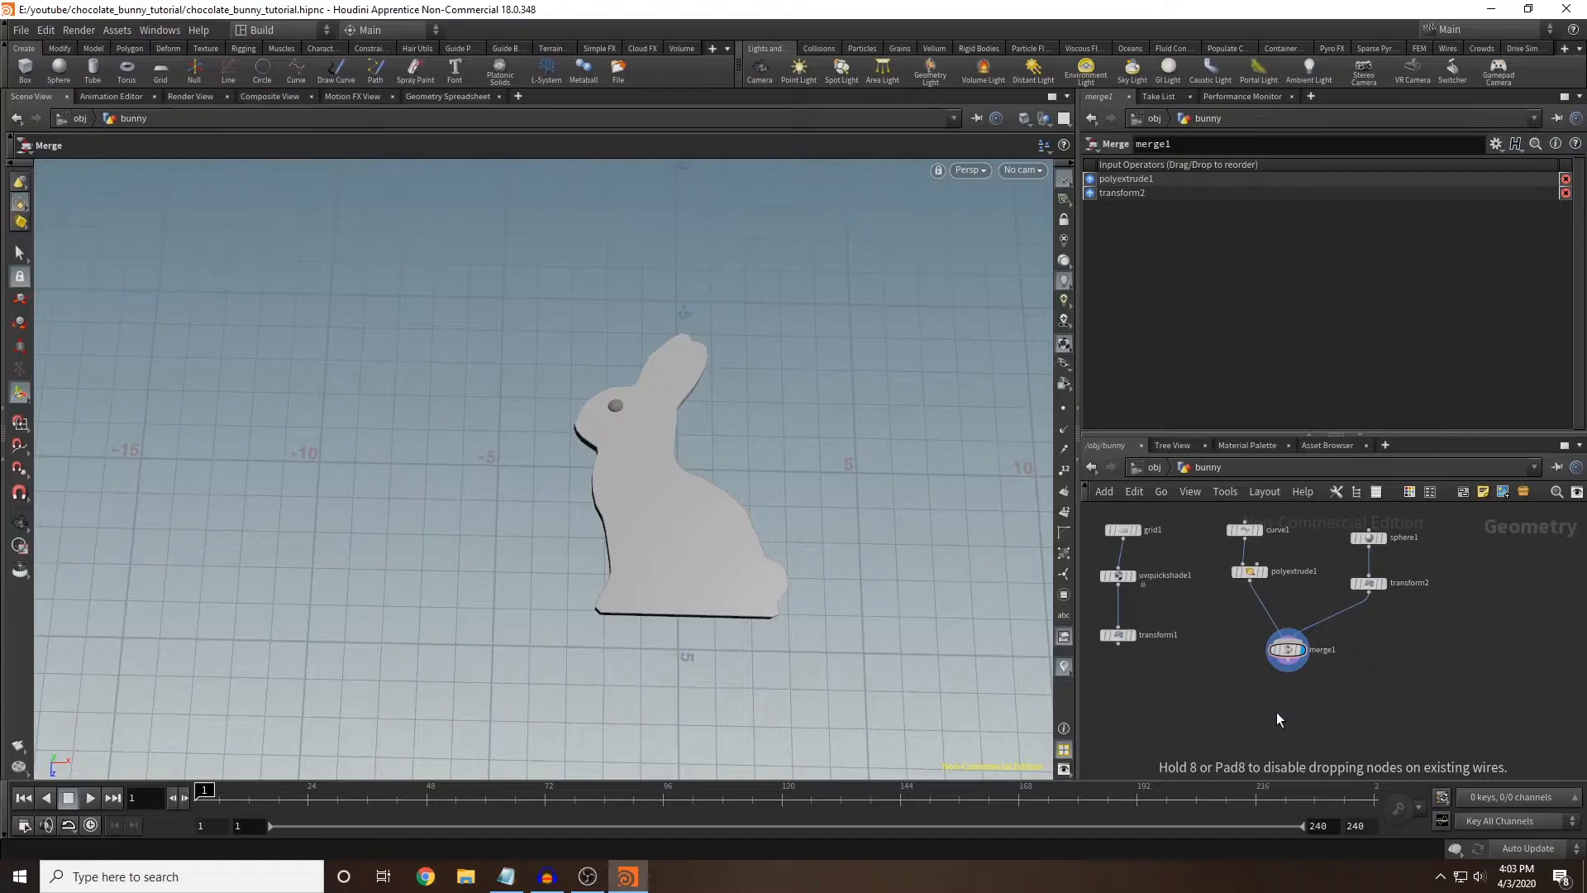
click(1274, 716)
click(1287, 720)
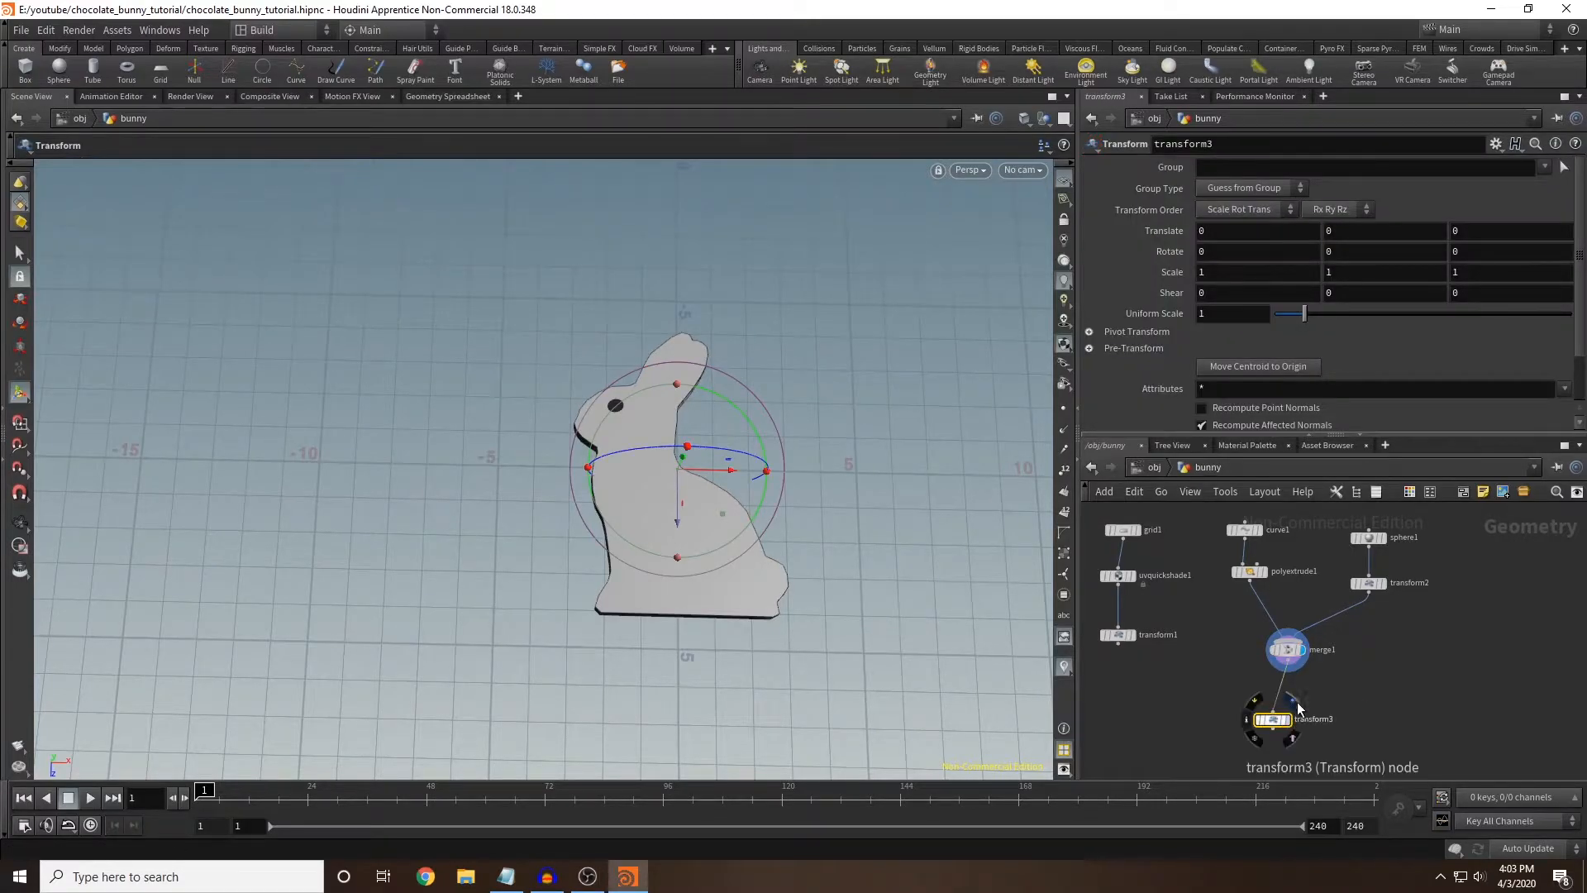
Rotate the merged bunny 90 degrees about X so it stands upright.
middle_drag(1286, 252, 1315, 253)
drag(1276, 251, 742, 285)
text(90)
key(Return)
key(space)
drag(792, 554, 772, 400)
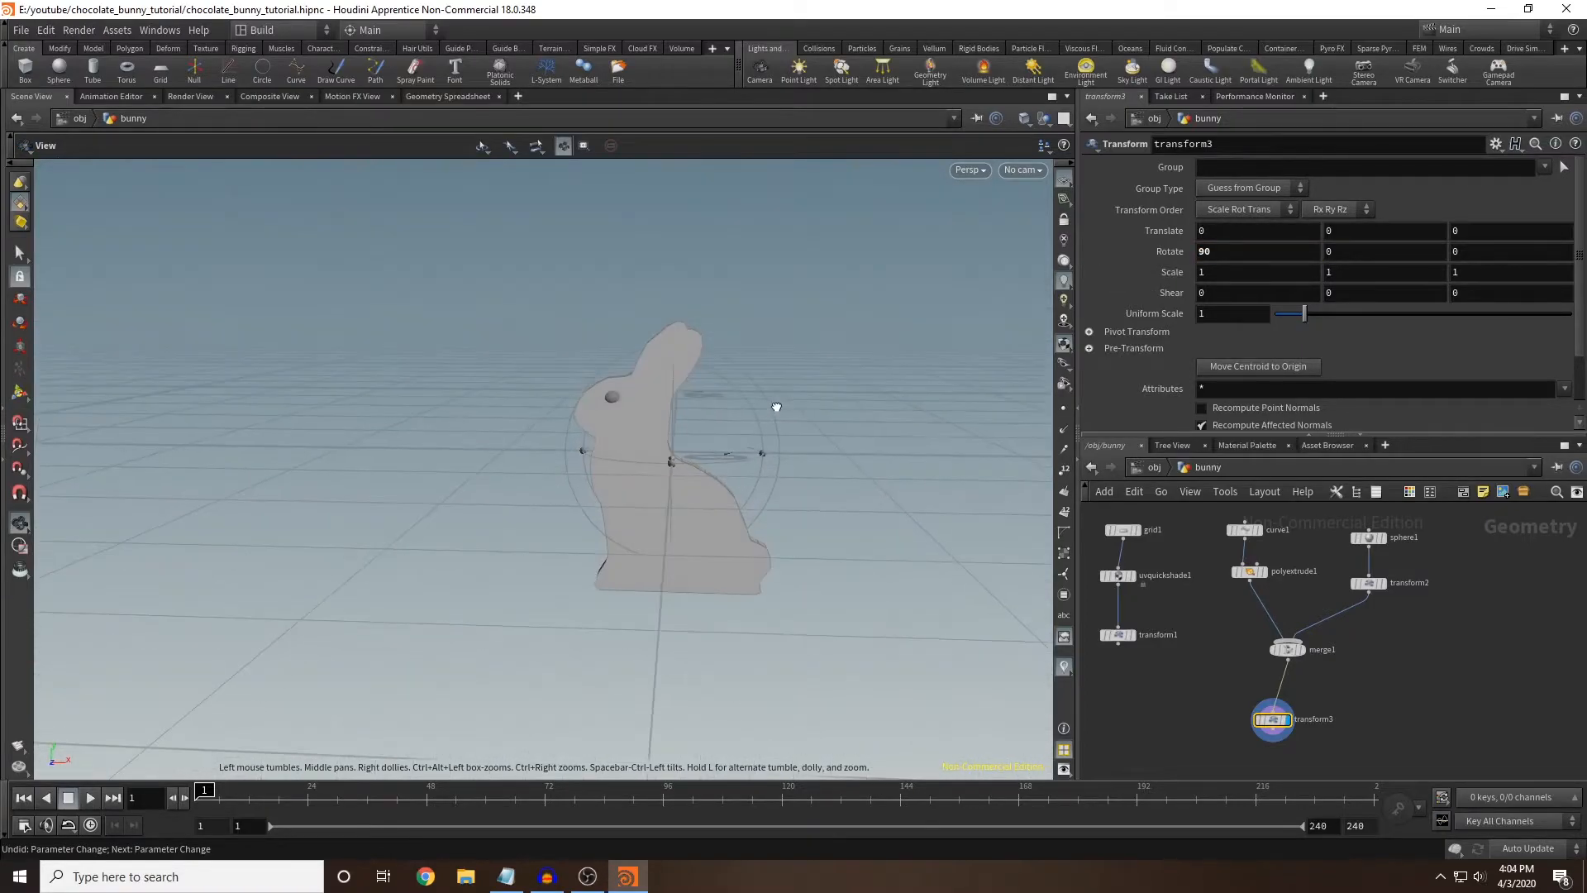
key(Return)
Translate the upright bunny to Y 4.16281 in the front view so its base rests on the ground line.
middle_drag(1367, 230, 1436, 201)
key(space+b)
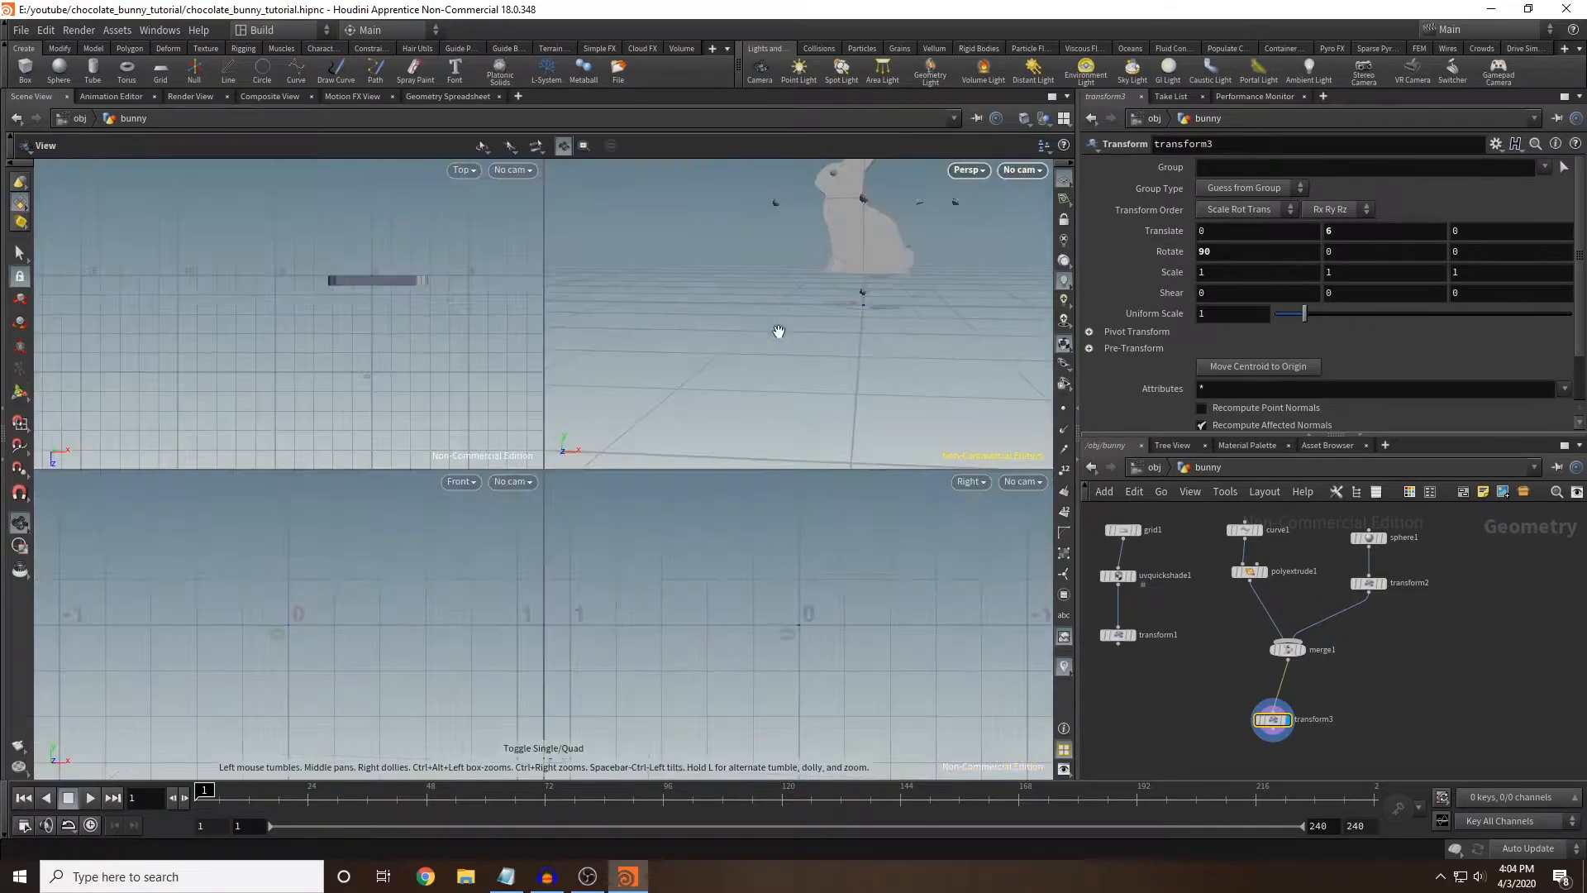
key(space+b)
scroll(737, 446, down, 10)
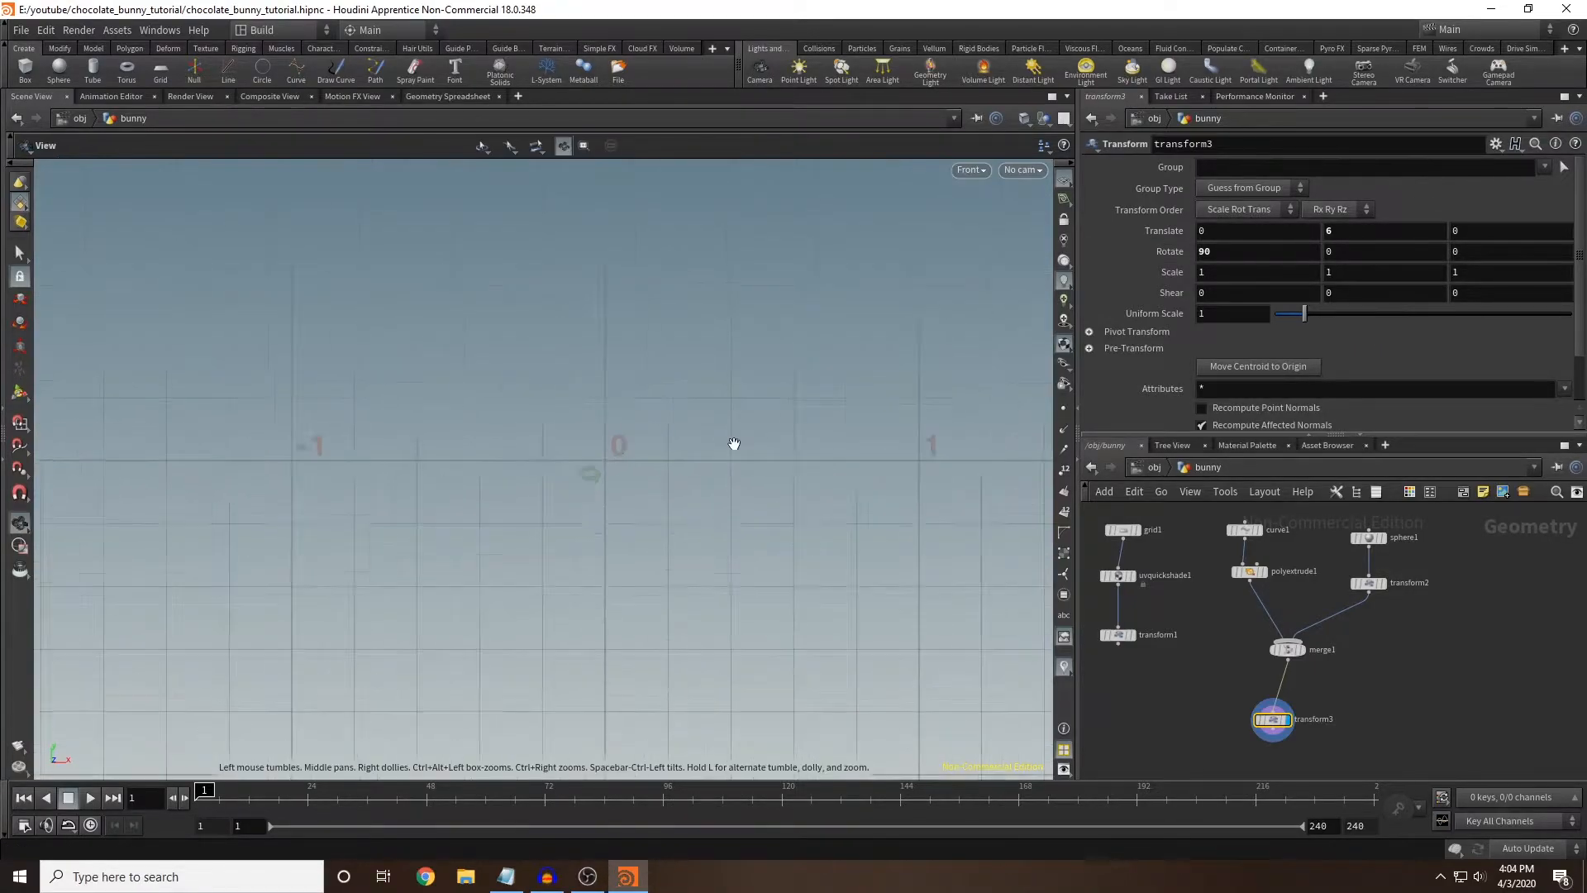
middle_drag(734, 299, 654, 474)
key(t)
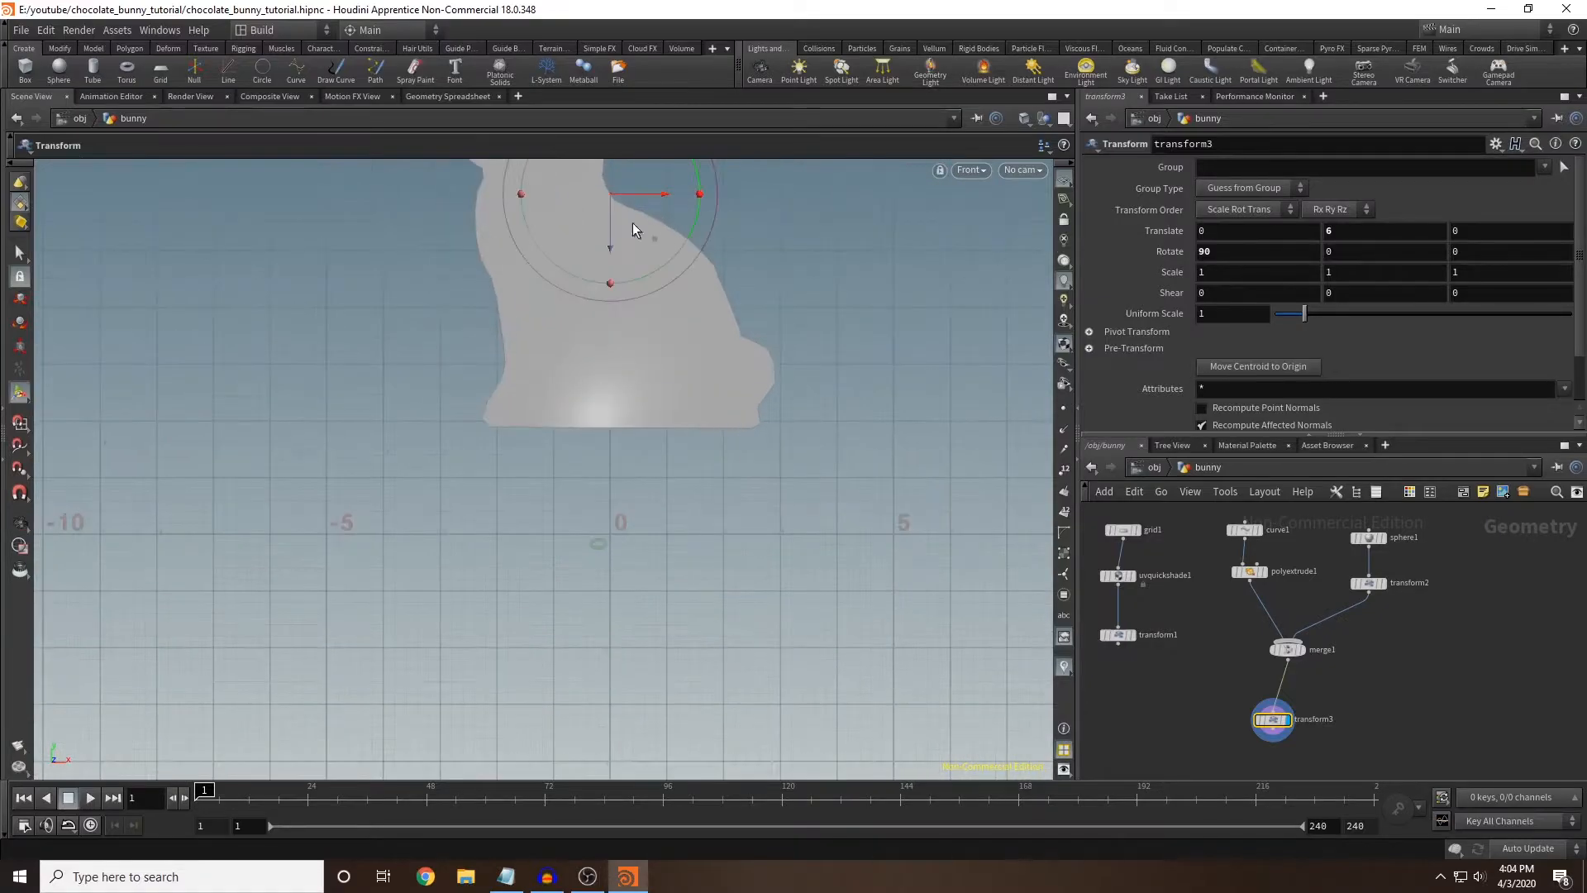
drag(612, 225, 605, 329)
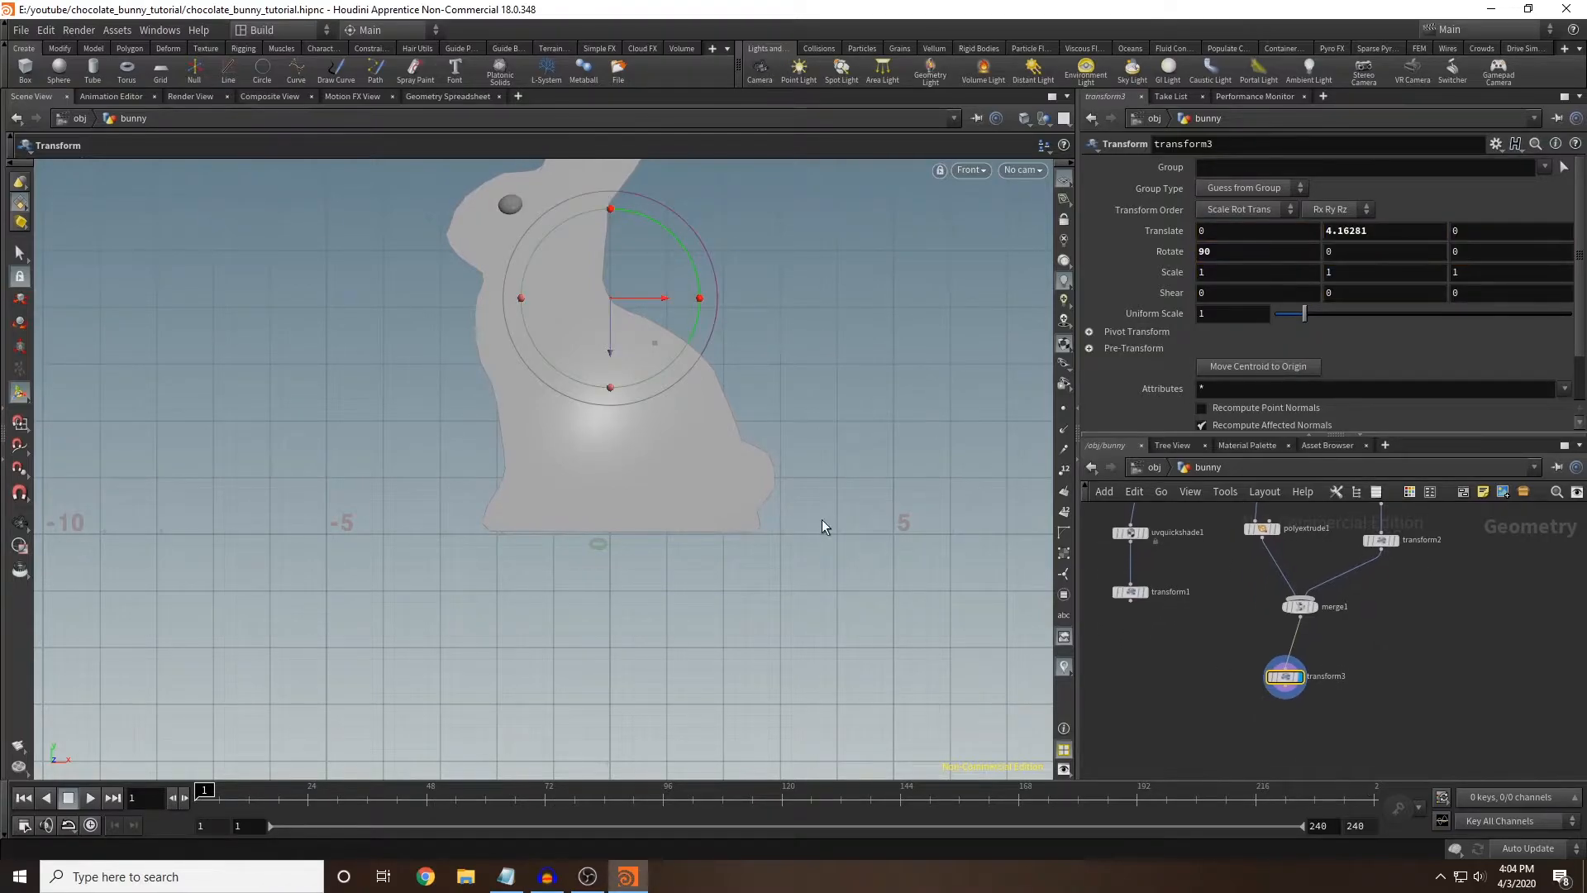
key(space+b)
key(space+b)
drag(729, 474, 659, 538)
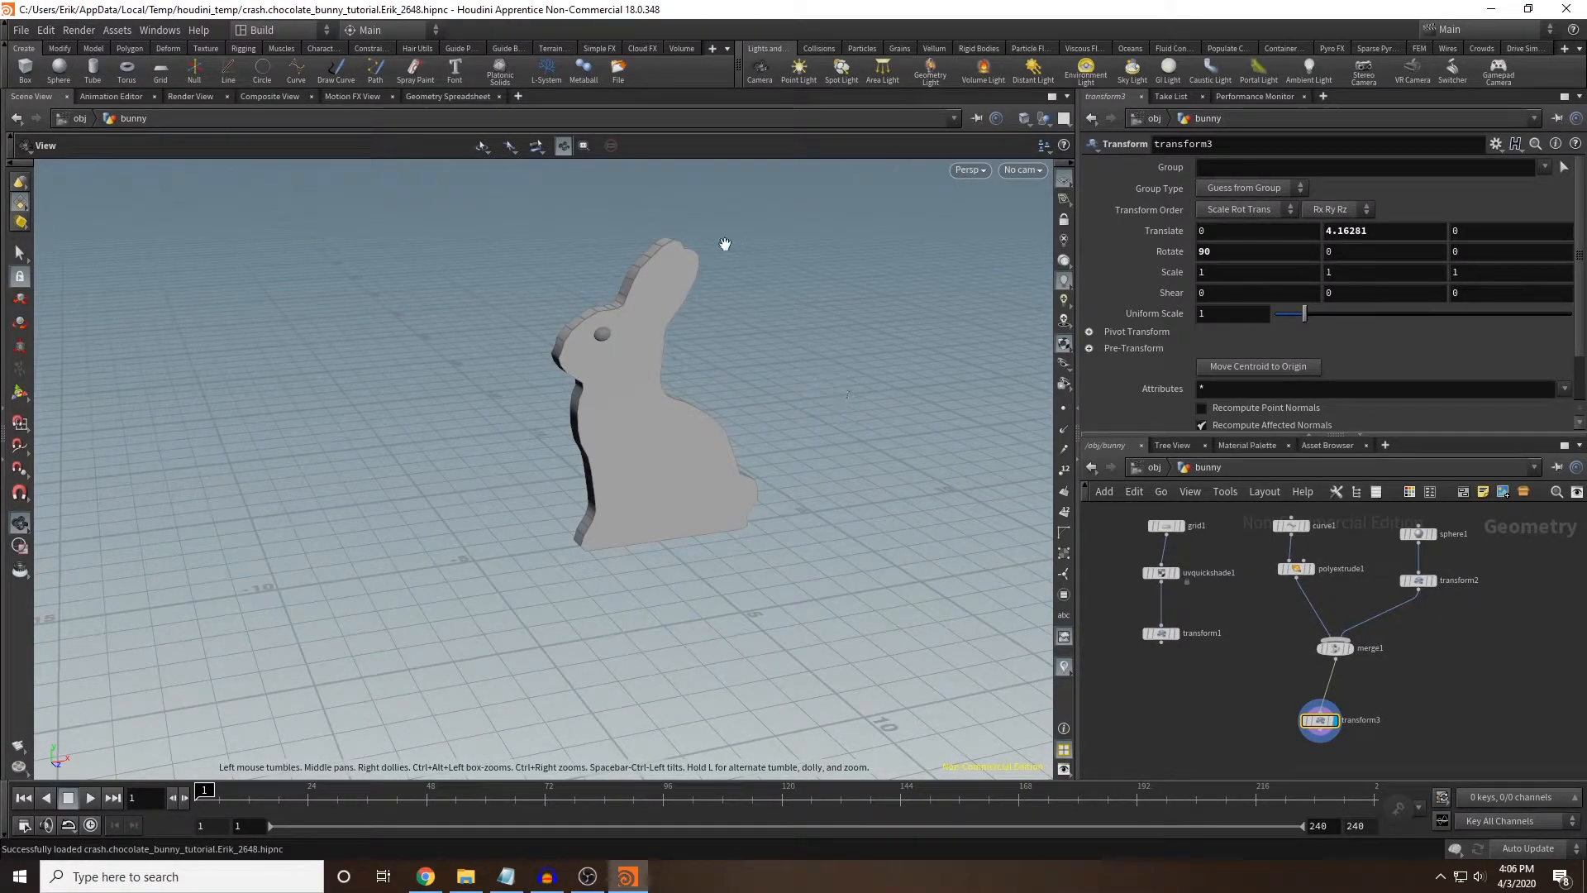
Insert a PolyBevel node between the bunny's PolyExtrude and Merge nodes and display its result.
key(Tab)
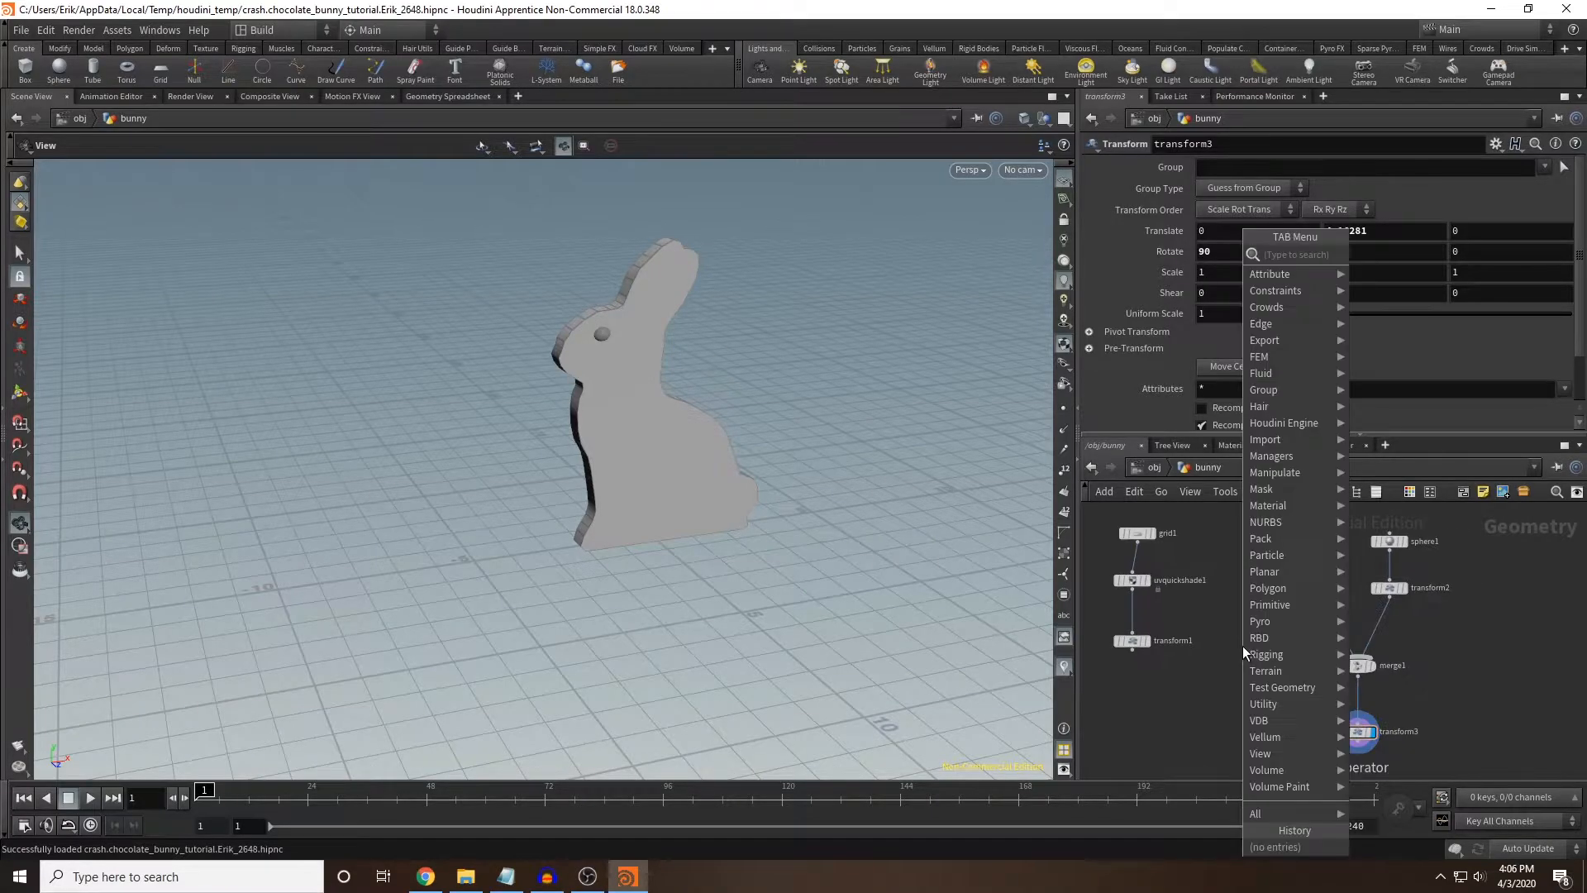
text(polyex)
key(Return)
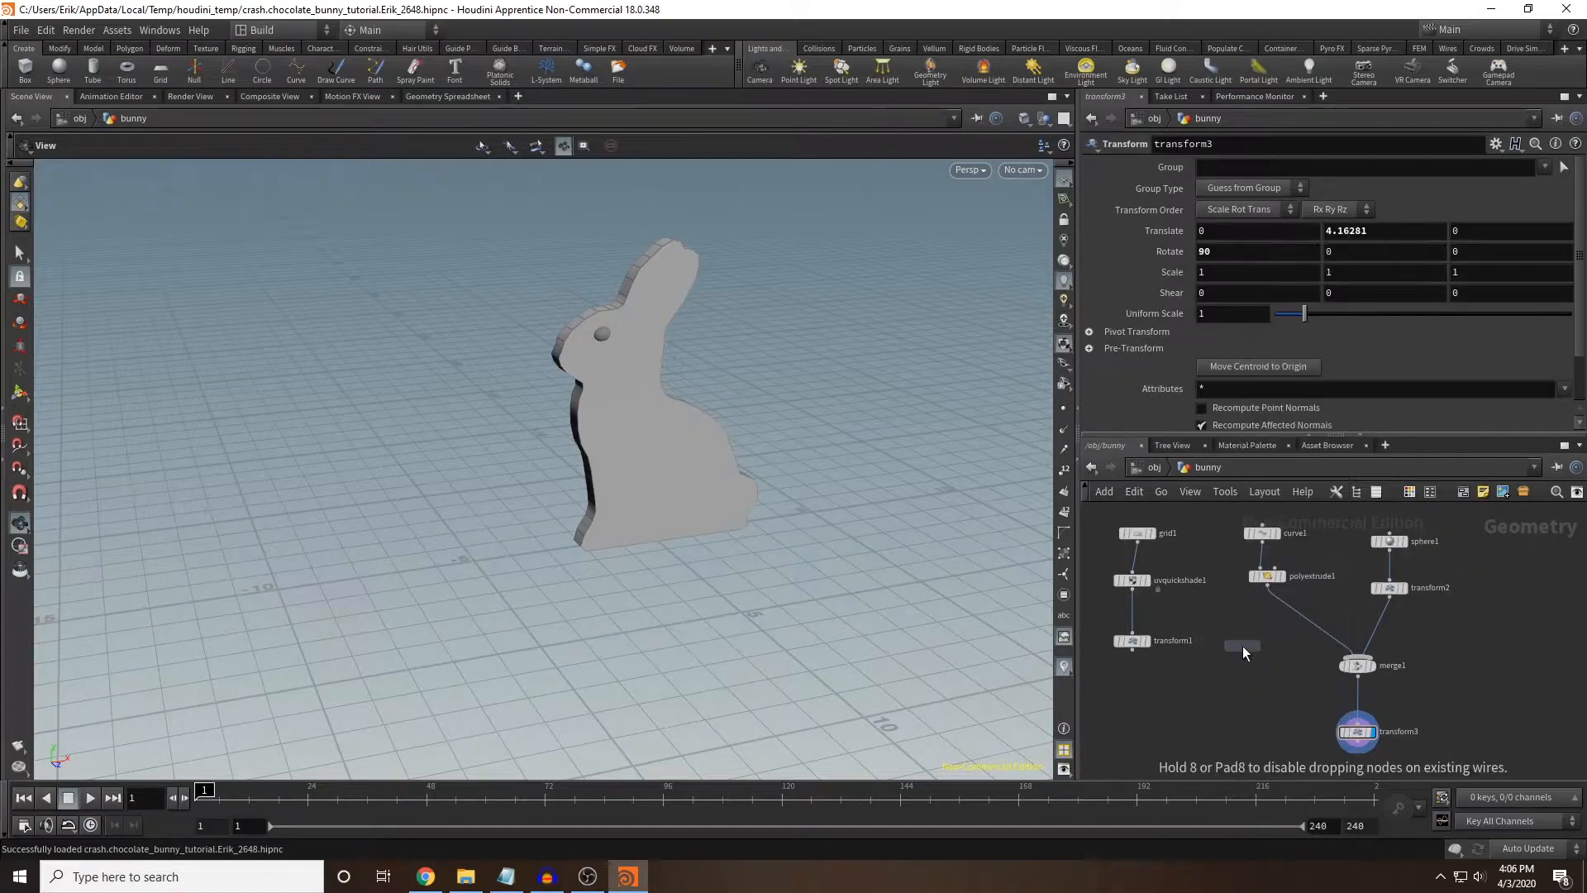
click(1242, 646)
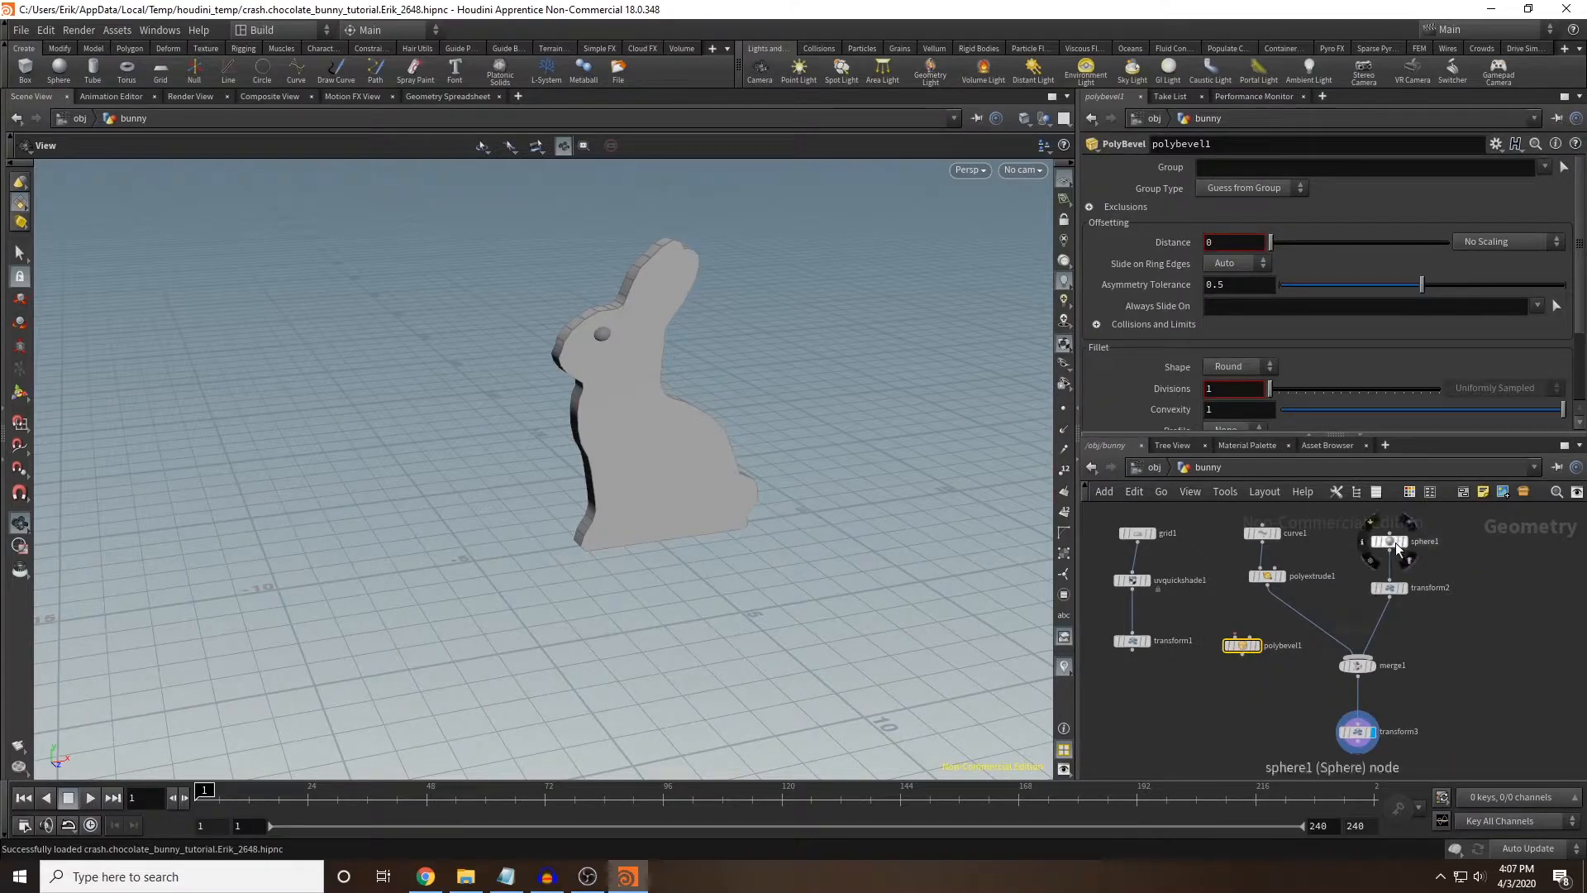
drag(1243, 649, 1302, 625)
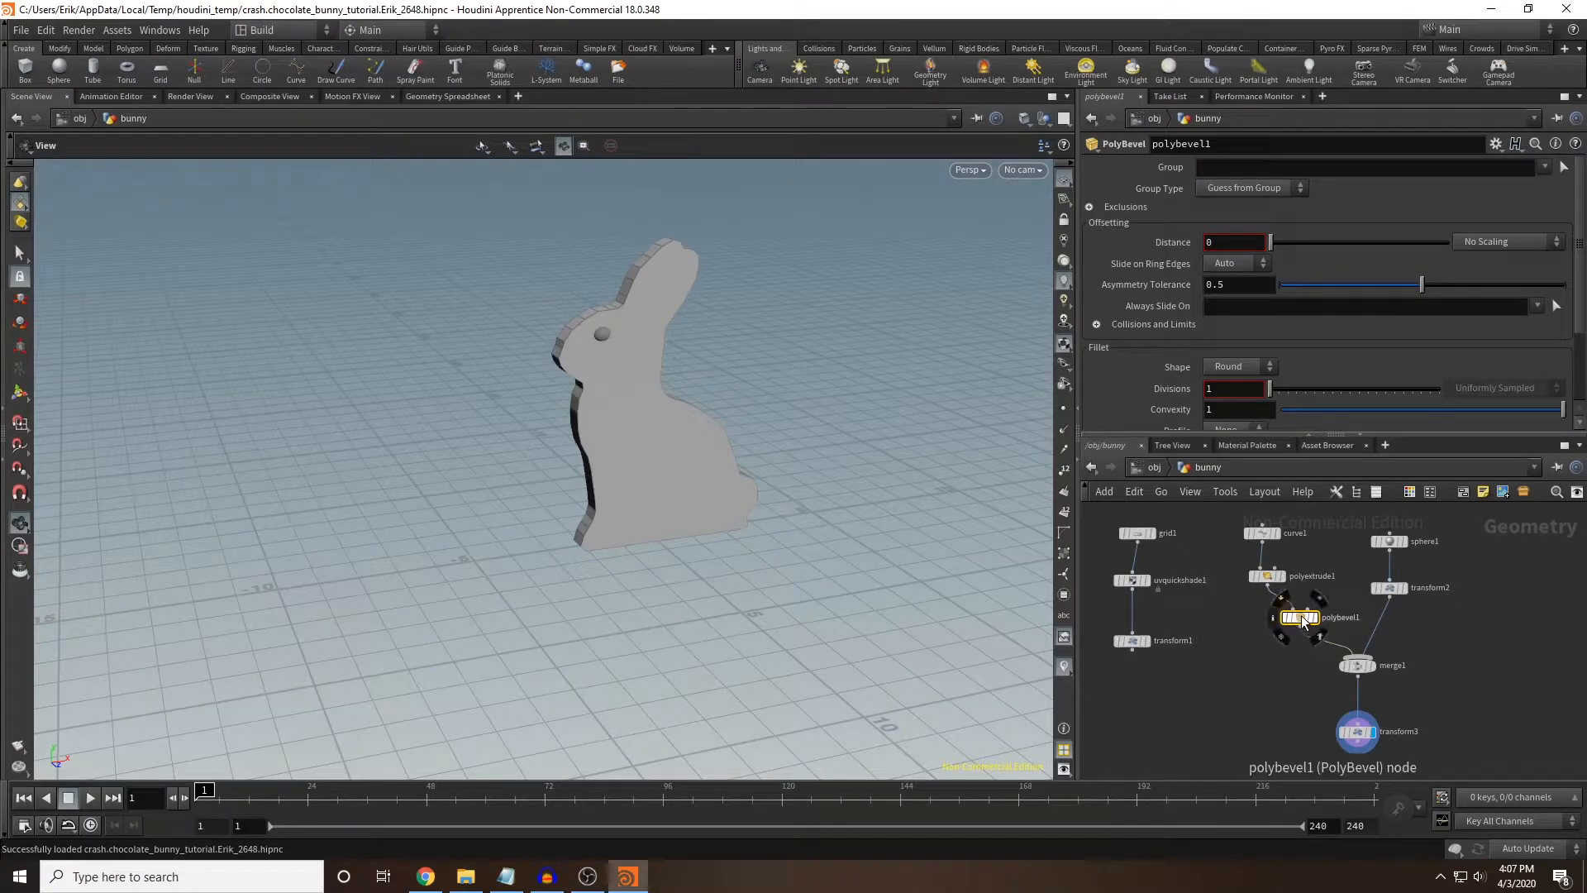
click(1319, 612)
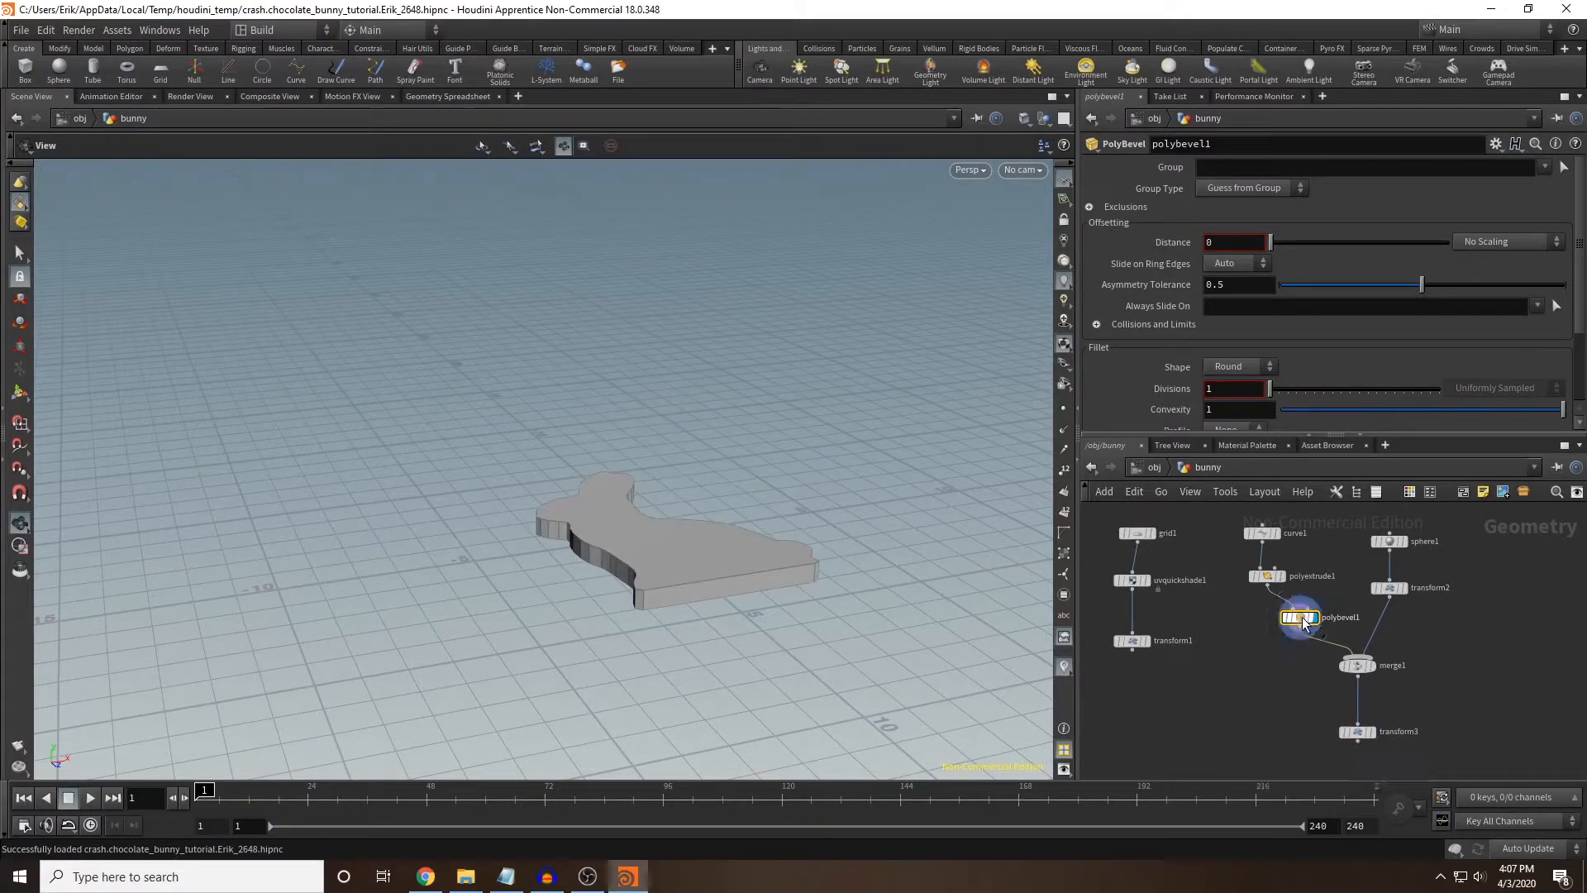
Set the PolyBevel distance to 0.153 to round the bunny's edges.
drag(822, 408, 922, 442)
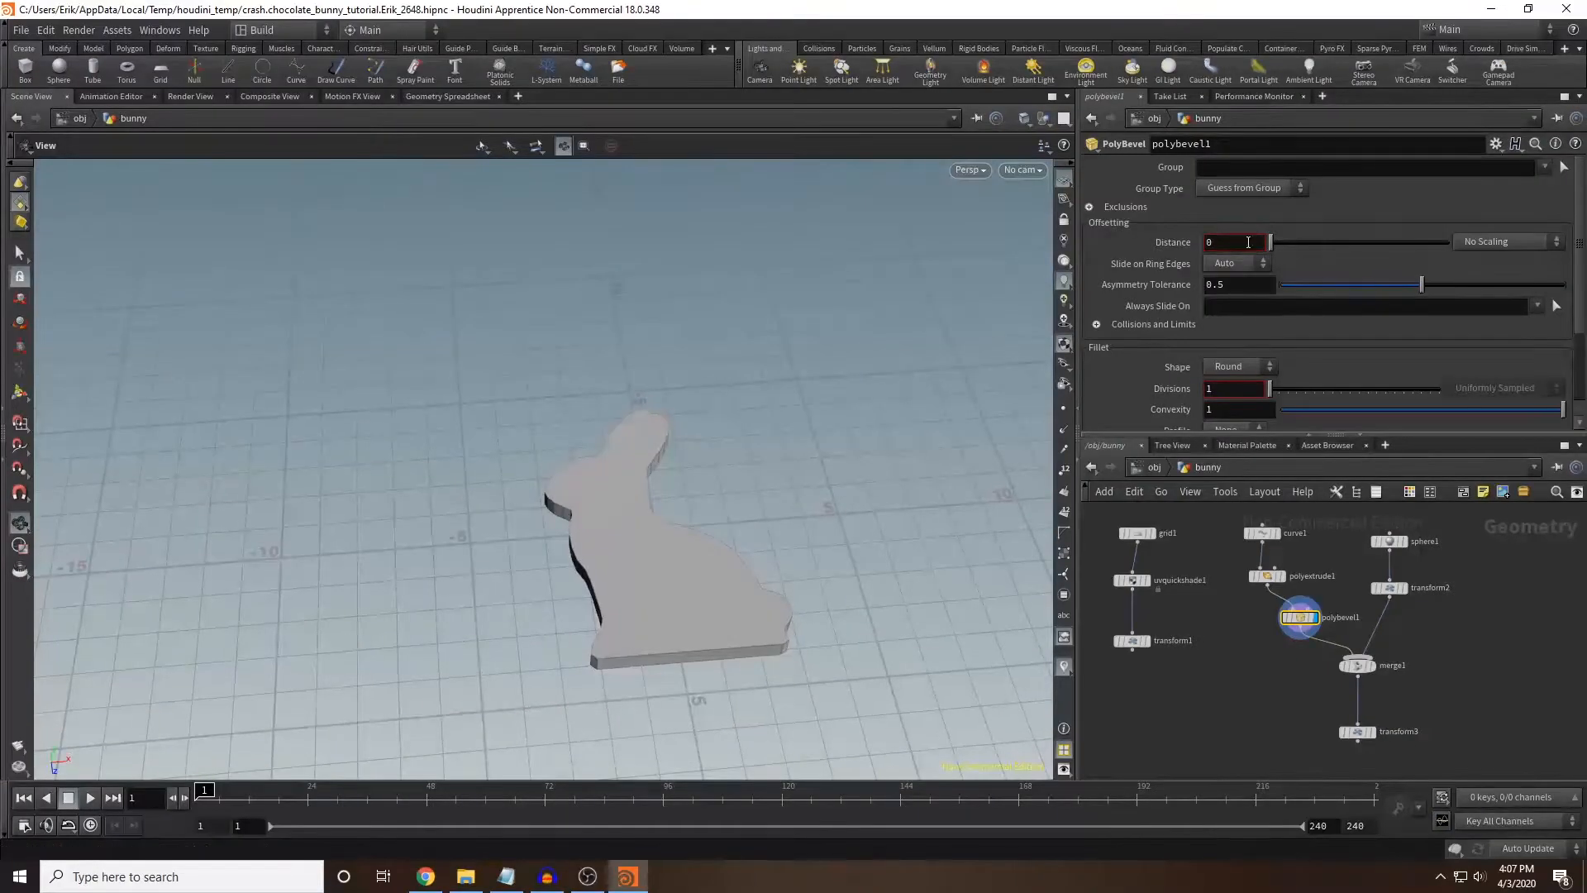
drag(1270, 242, 1297, 252)
mouse_move(728, 380)
mouse_down()
mouse_move(845, 254)
mouse_move(832, 344)
mouse_move(705, 350)
mouse_move(728, 363)
mouse_up()
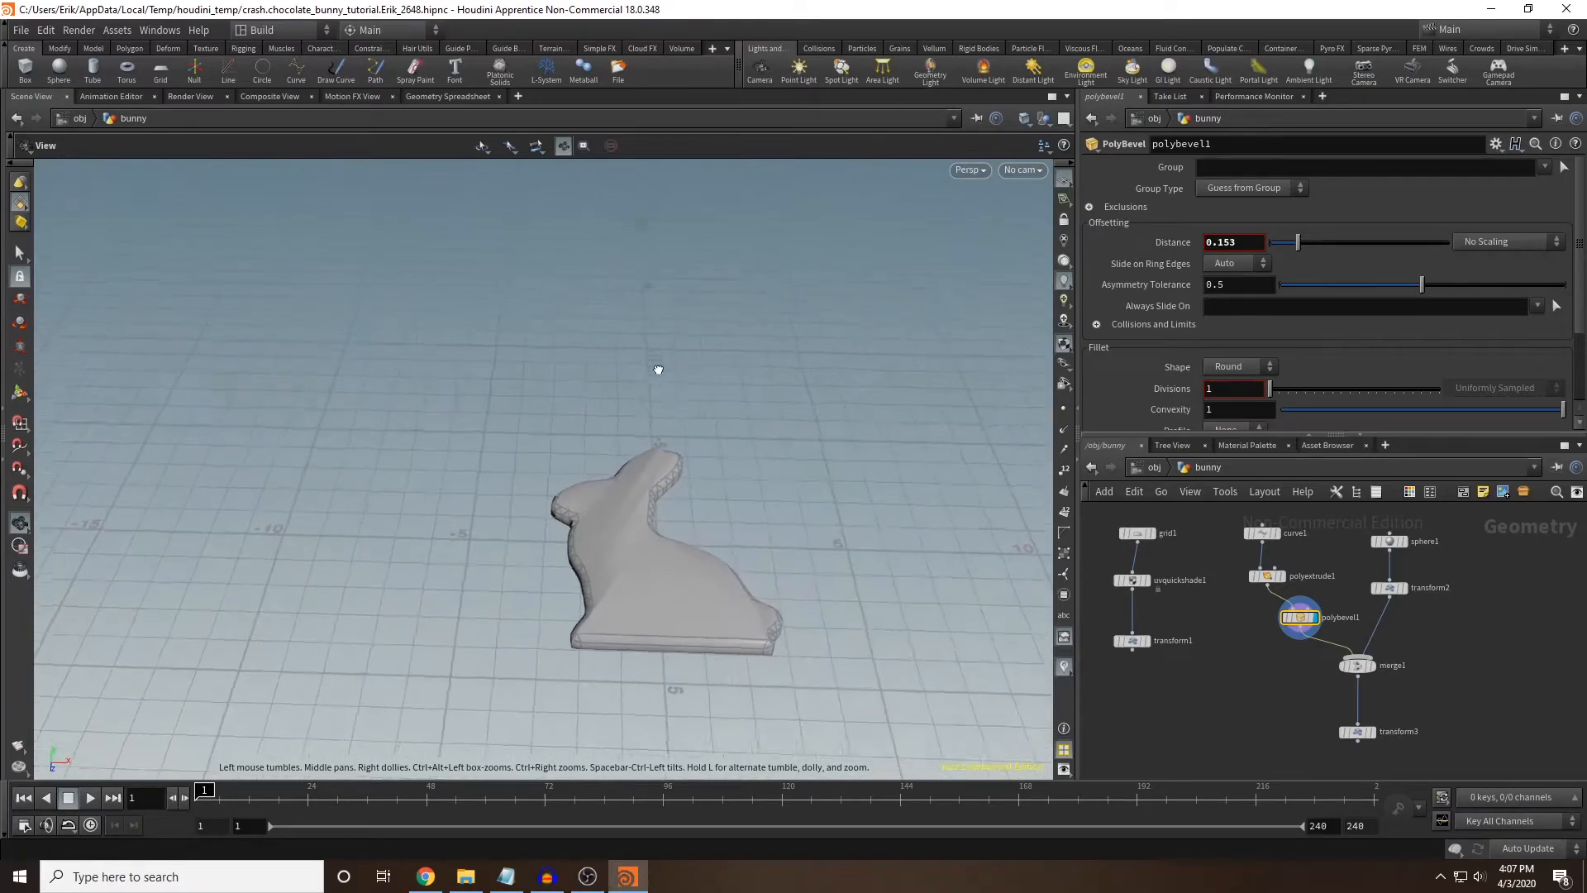
Display the upright bunny's Transform result and set the PolyExtrude distance to 0.615.
click(1371, 732)
drag(801, 454, 921, 337)
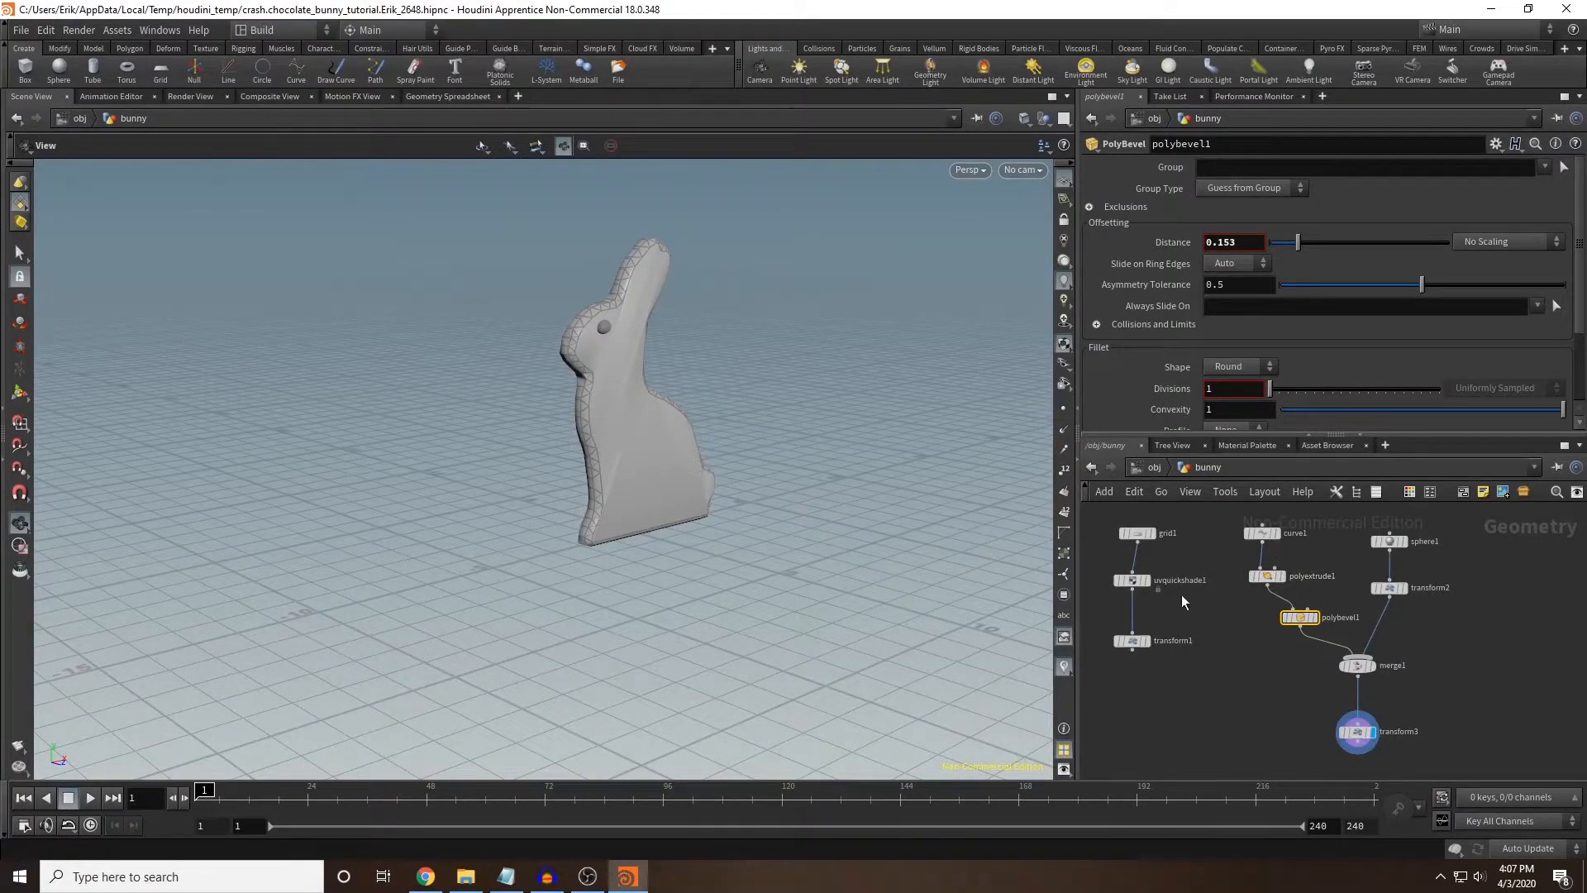
drag(850, 402, 723, 436)
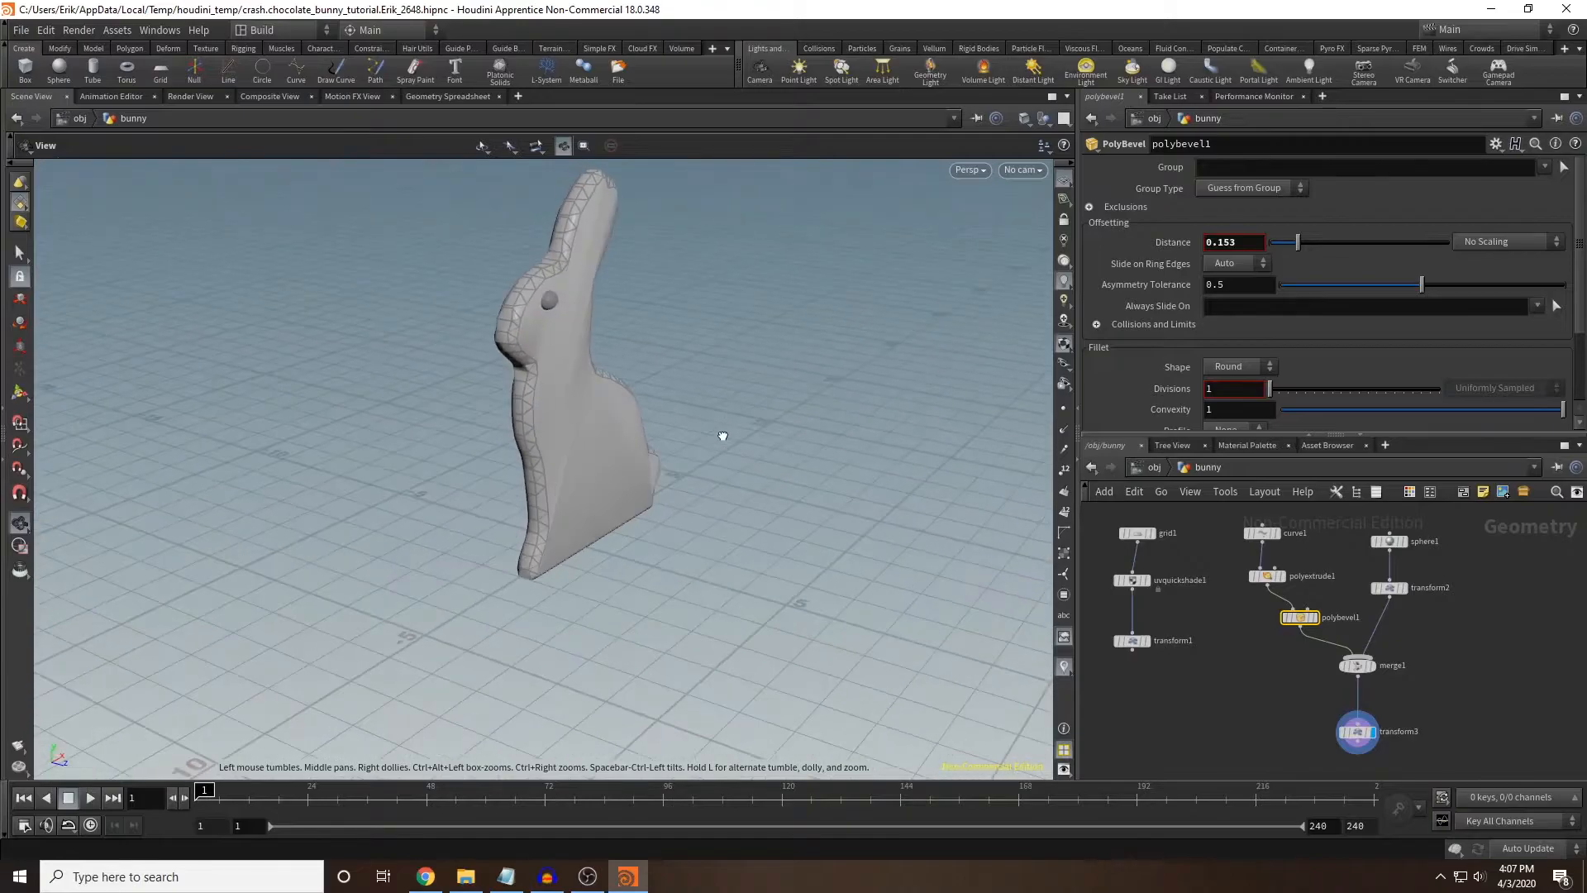
click(1266, 575)
drag(1503, 246, 1512, 256)
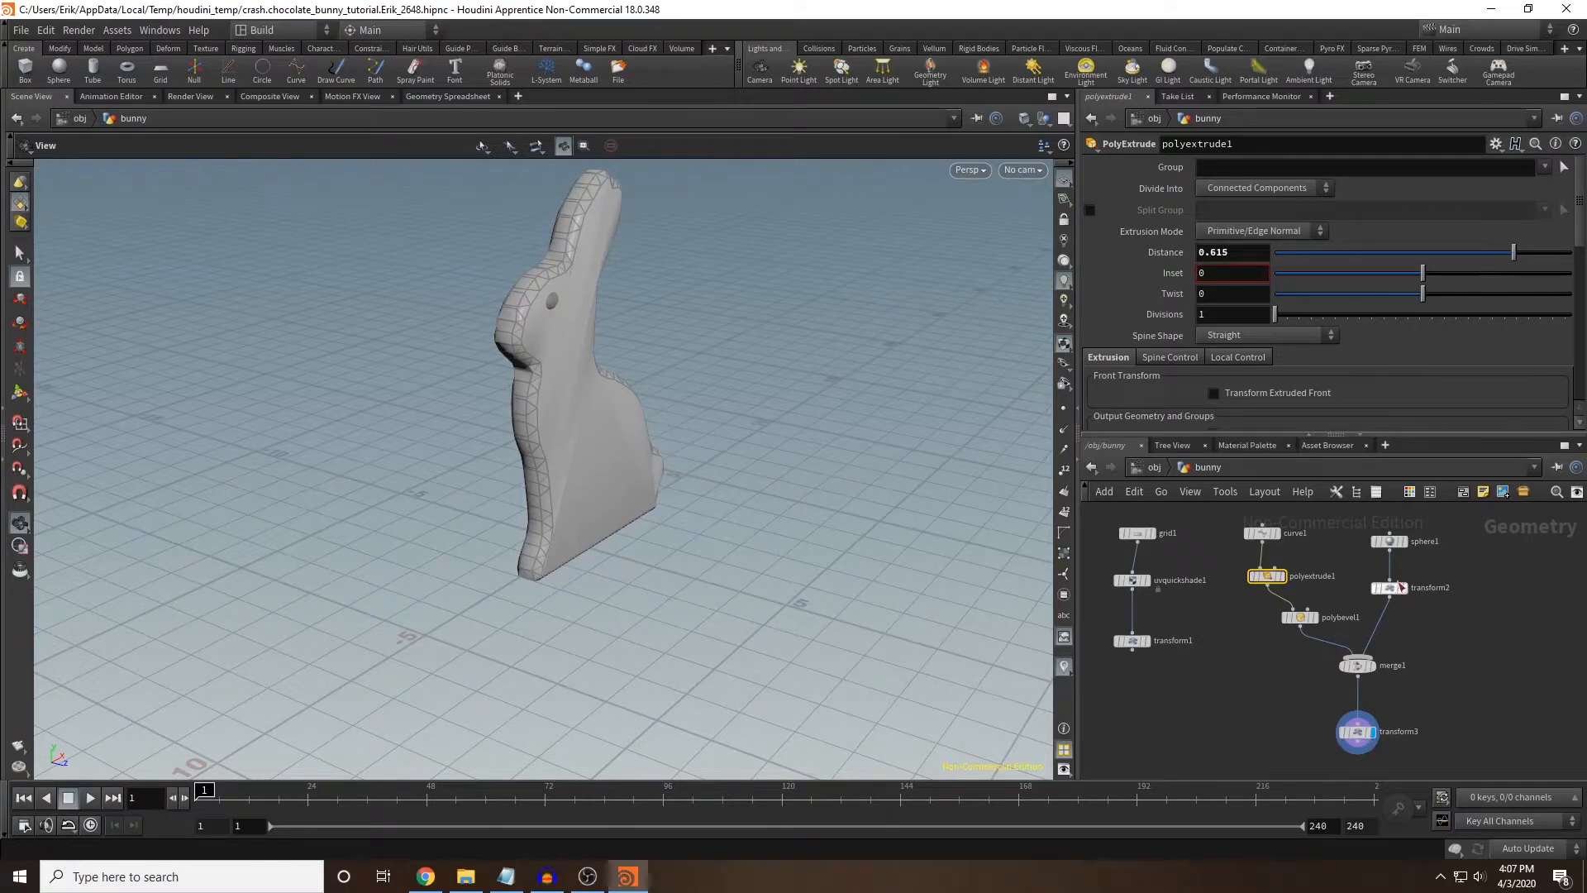
Adjust the eye's Y translation to 0.566989 in its Transform node so it fits the bevelled face.
click(1389, 587)
click(20, 392)
drag(574, 496, 573, 484)
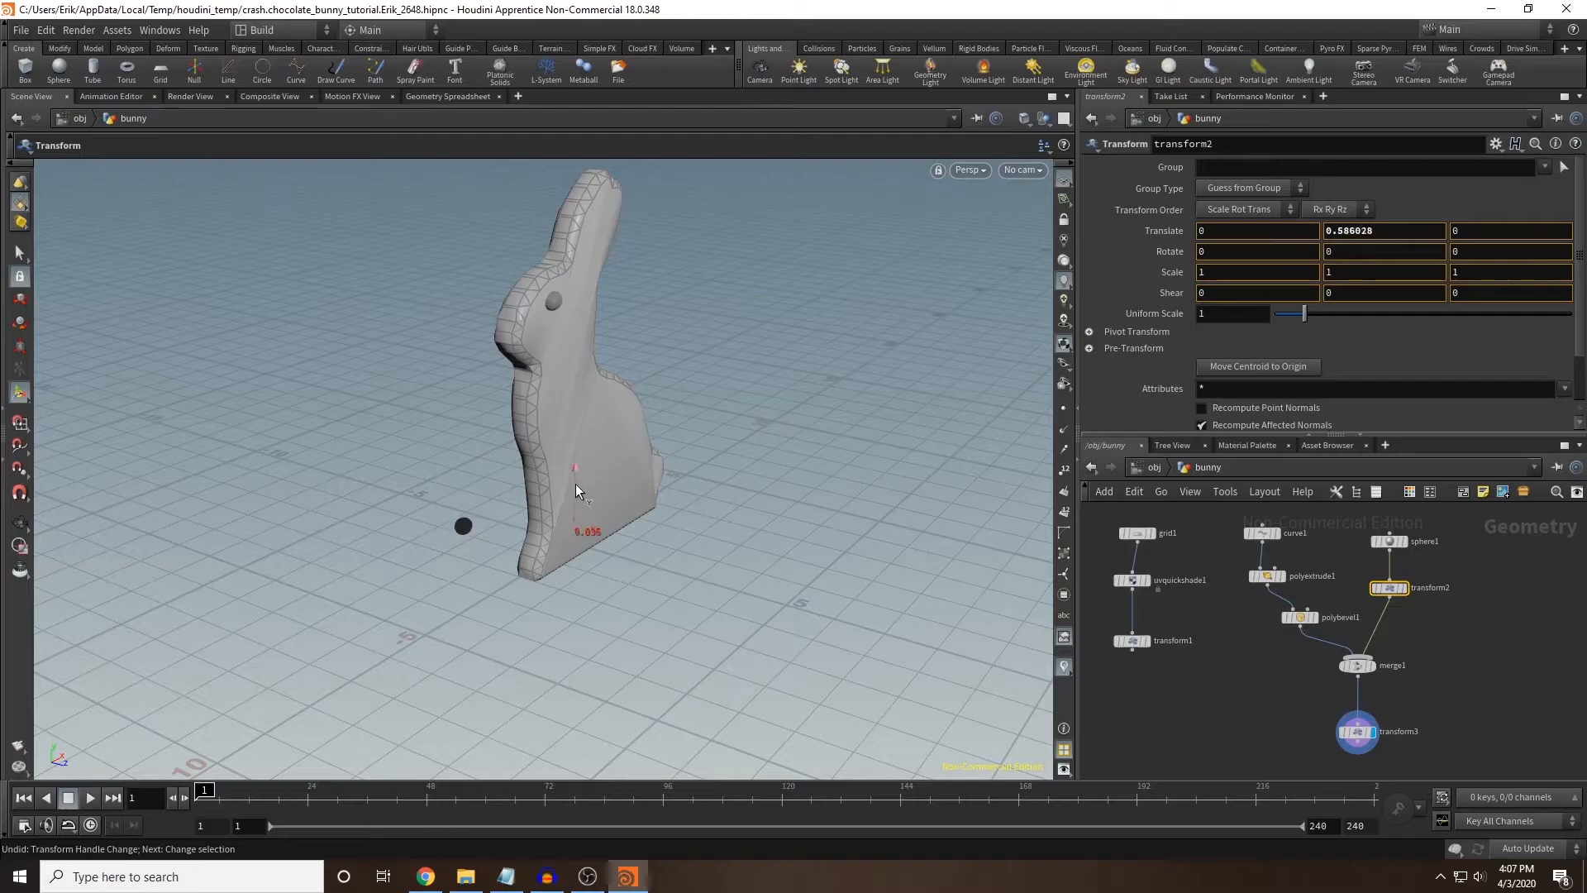
key(Escape)
drag(791, 372, 648, 358)
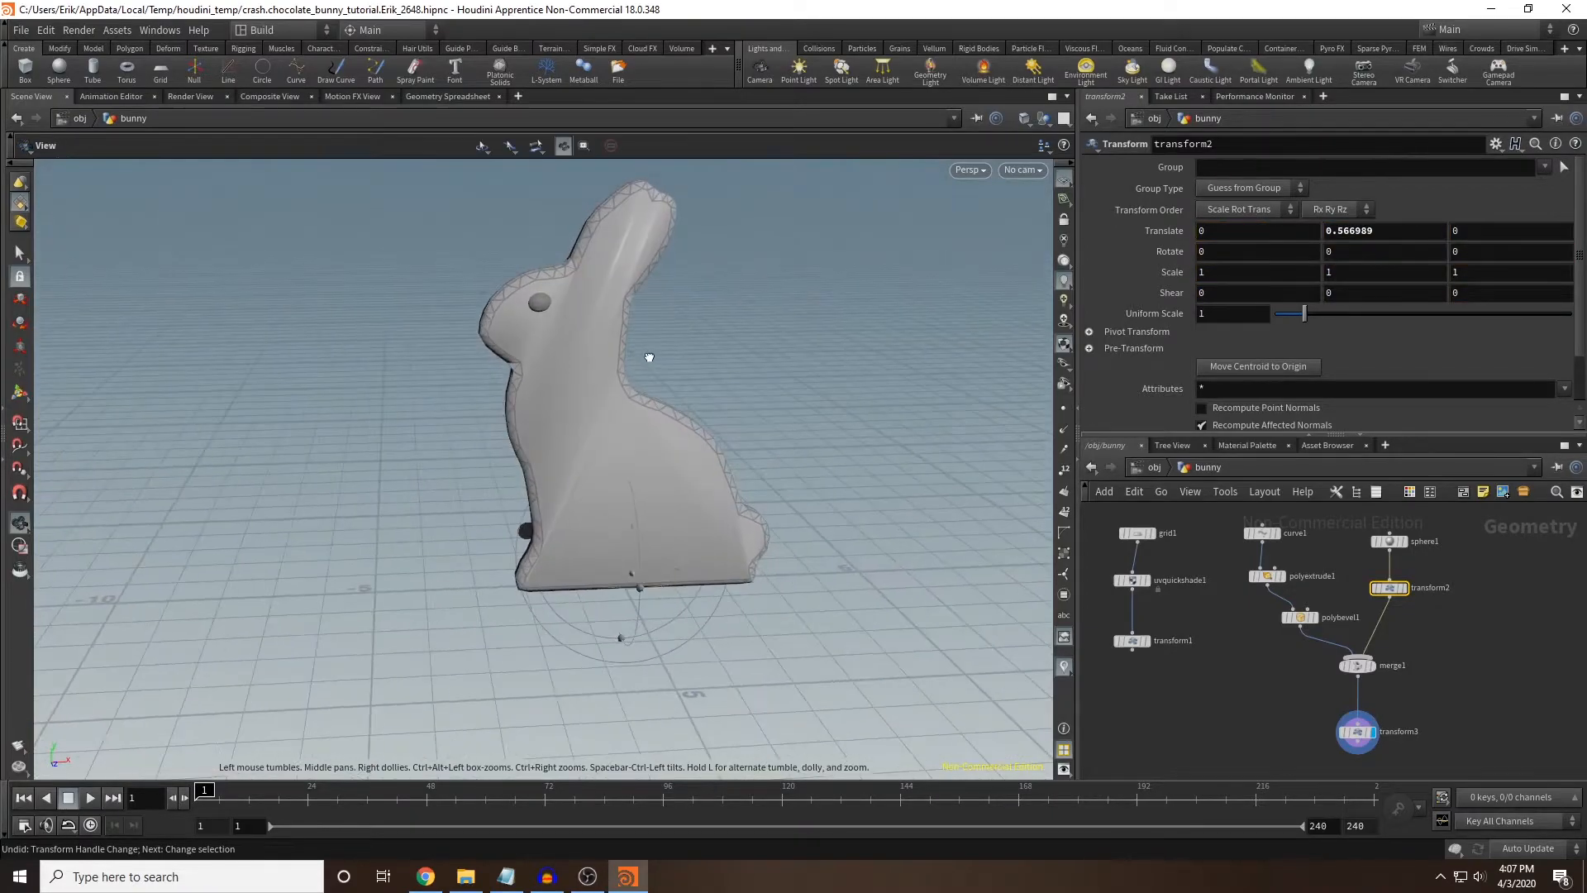
right_drag(687, 372, 736, 386)
Add a Null node named OUT_BUNNY after the last Transform node and display it.
click(1254, 698)
middle_drag(1303, 764, 1256, 719)
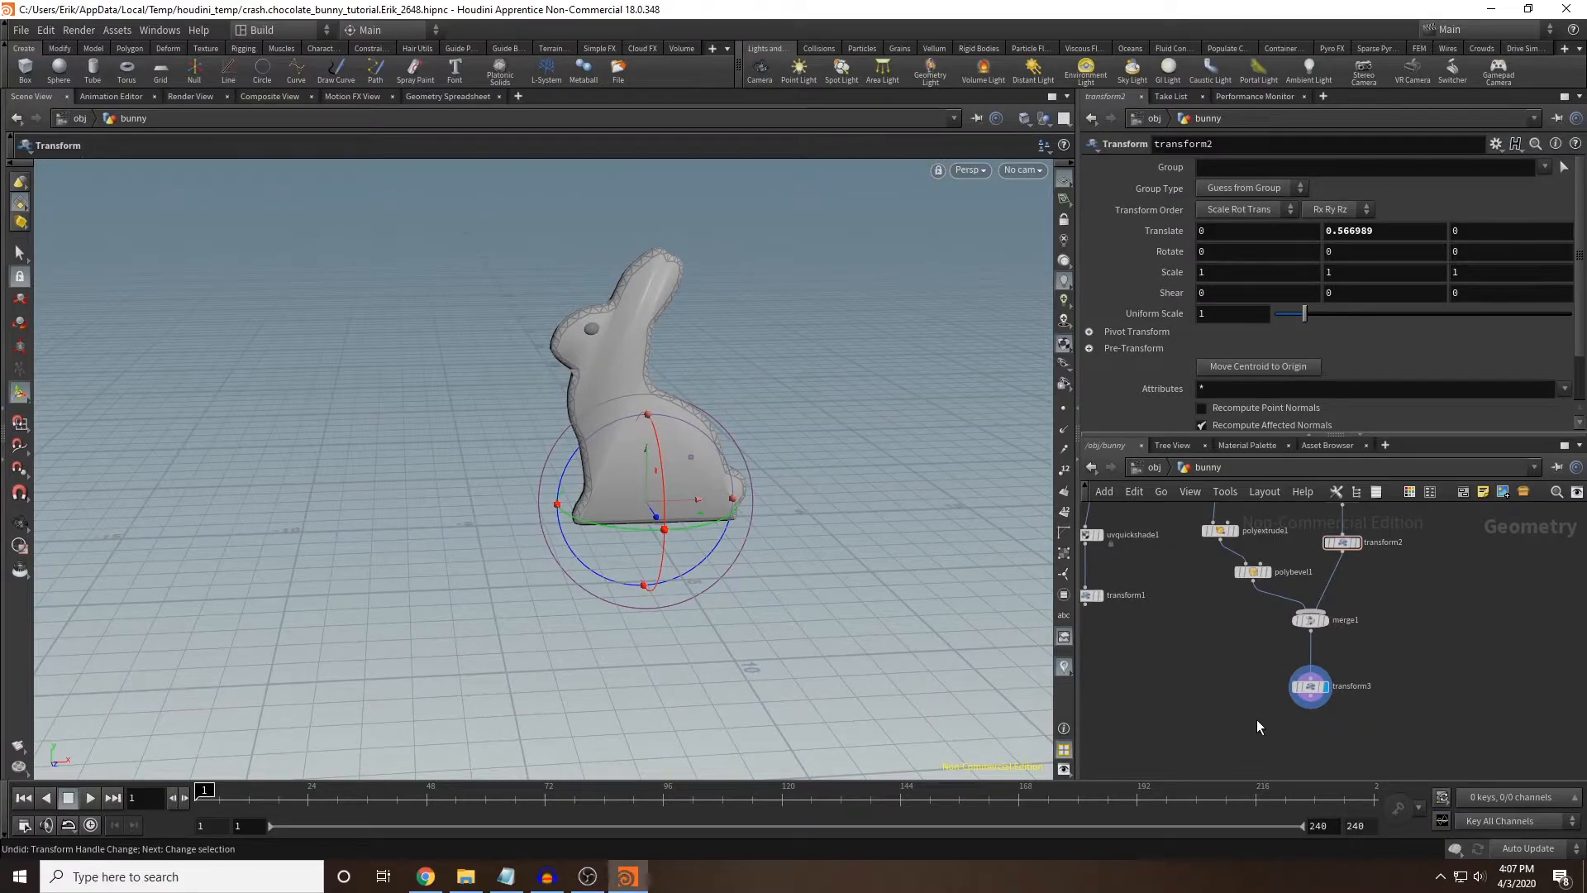
key(Tab)
text(null)
key(Return)
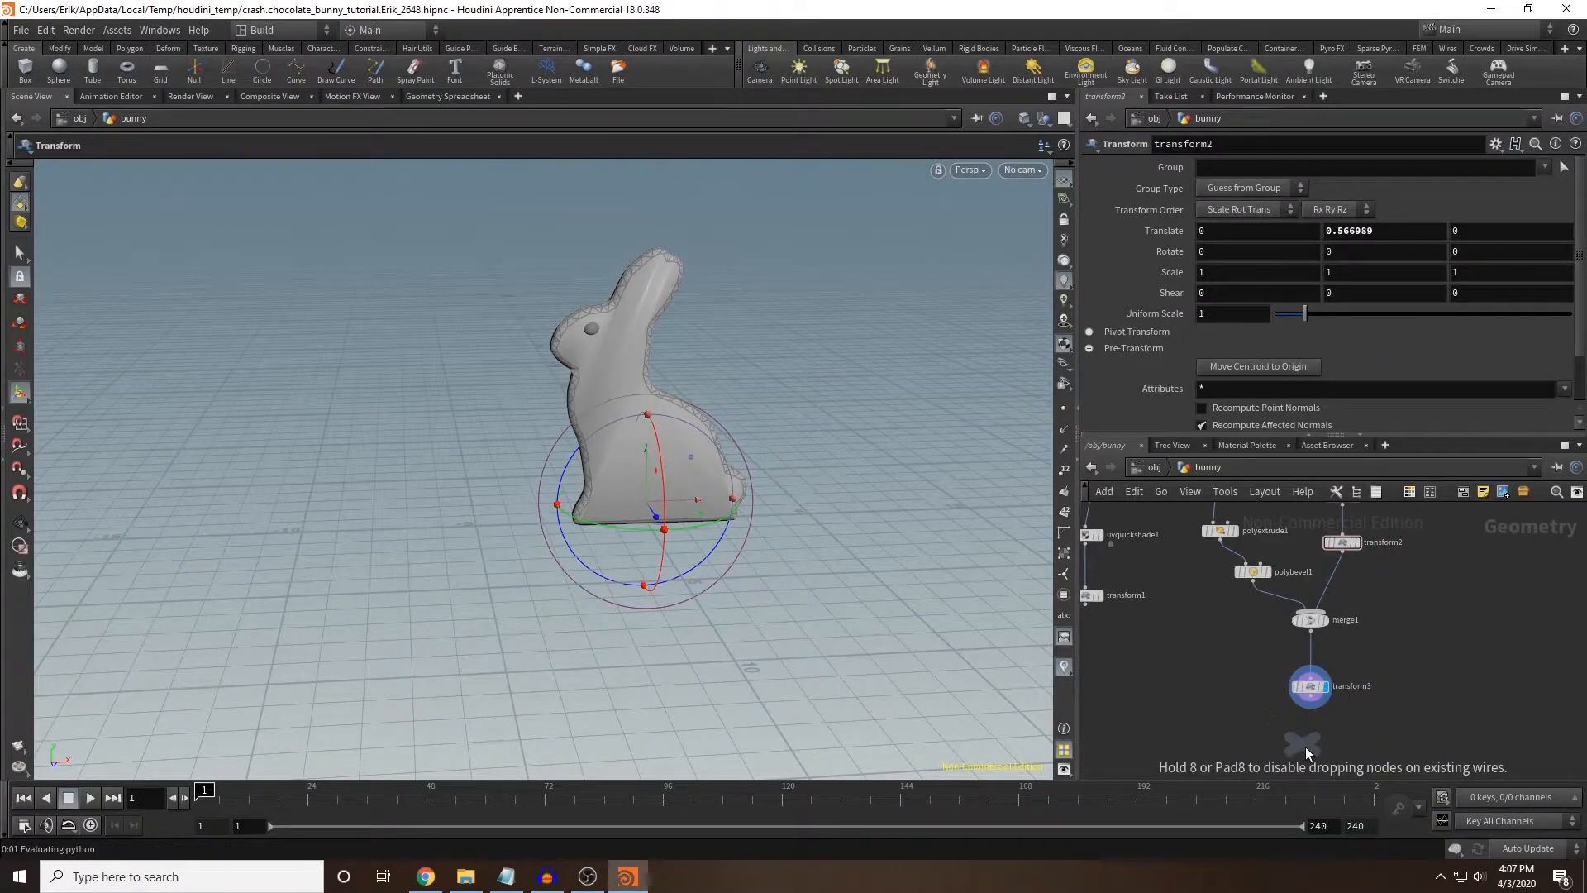
click(1304, 746)
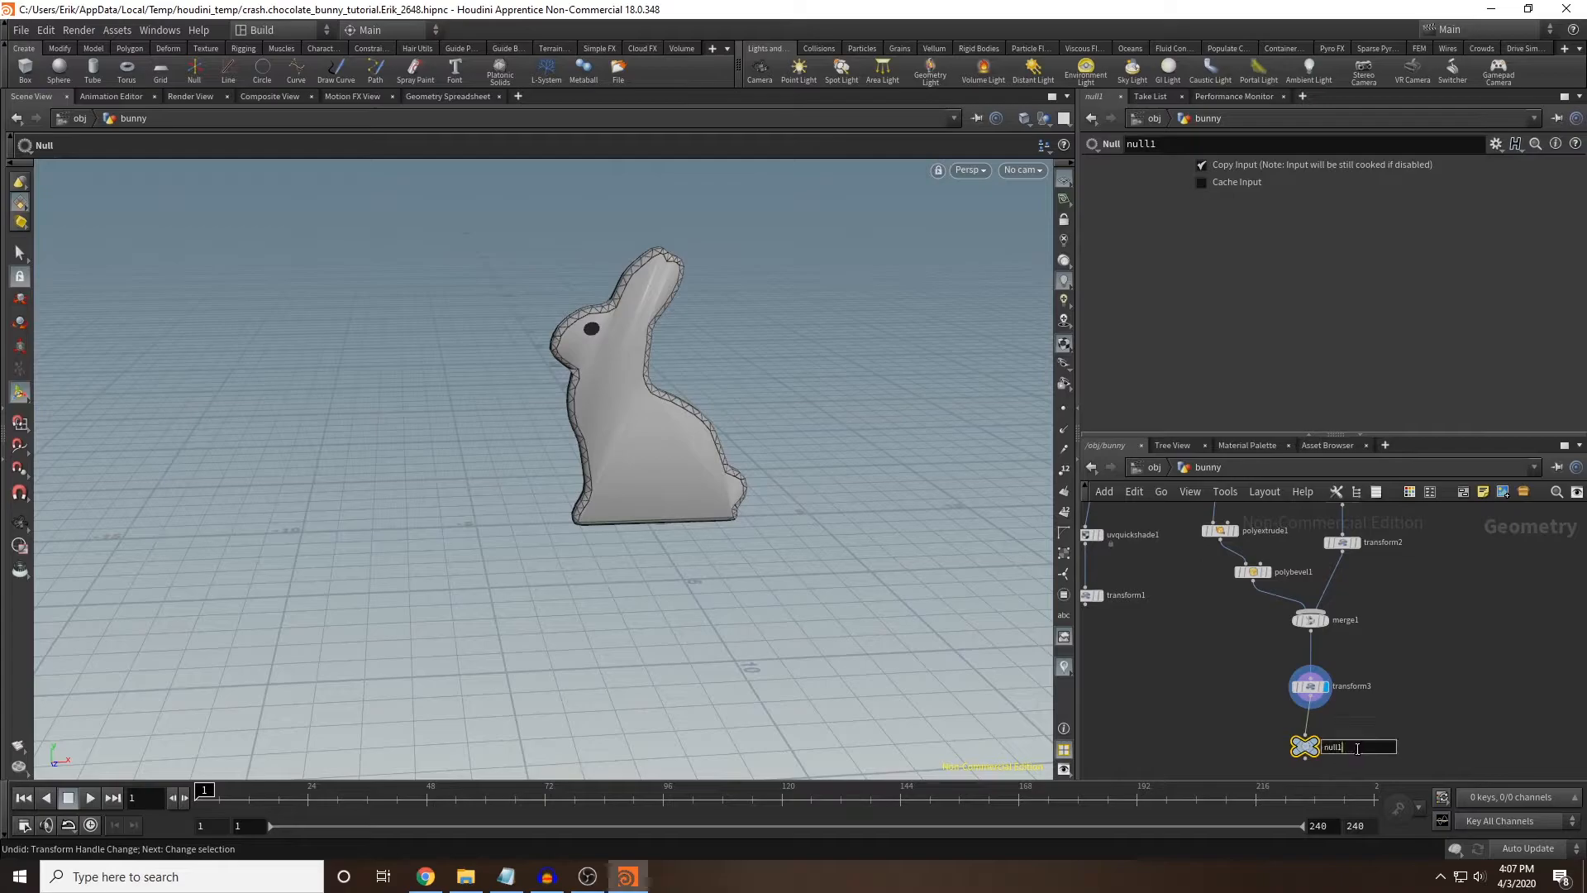
text(OUT_BUNNY)
key(Return)
click(1318, 748)
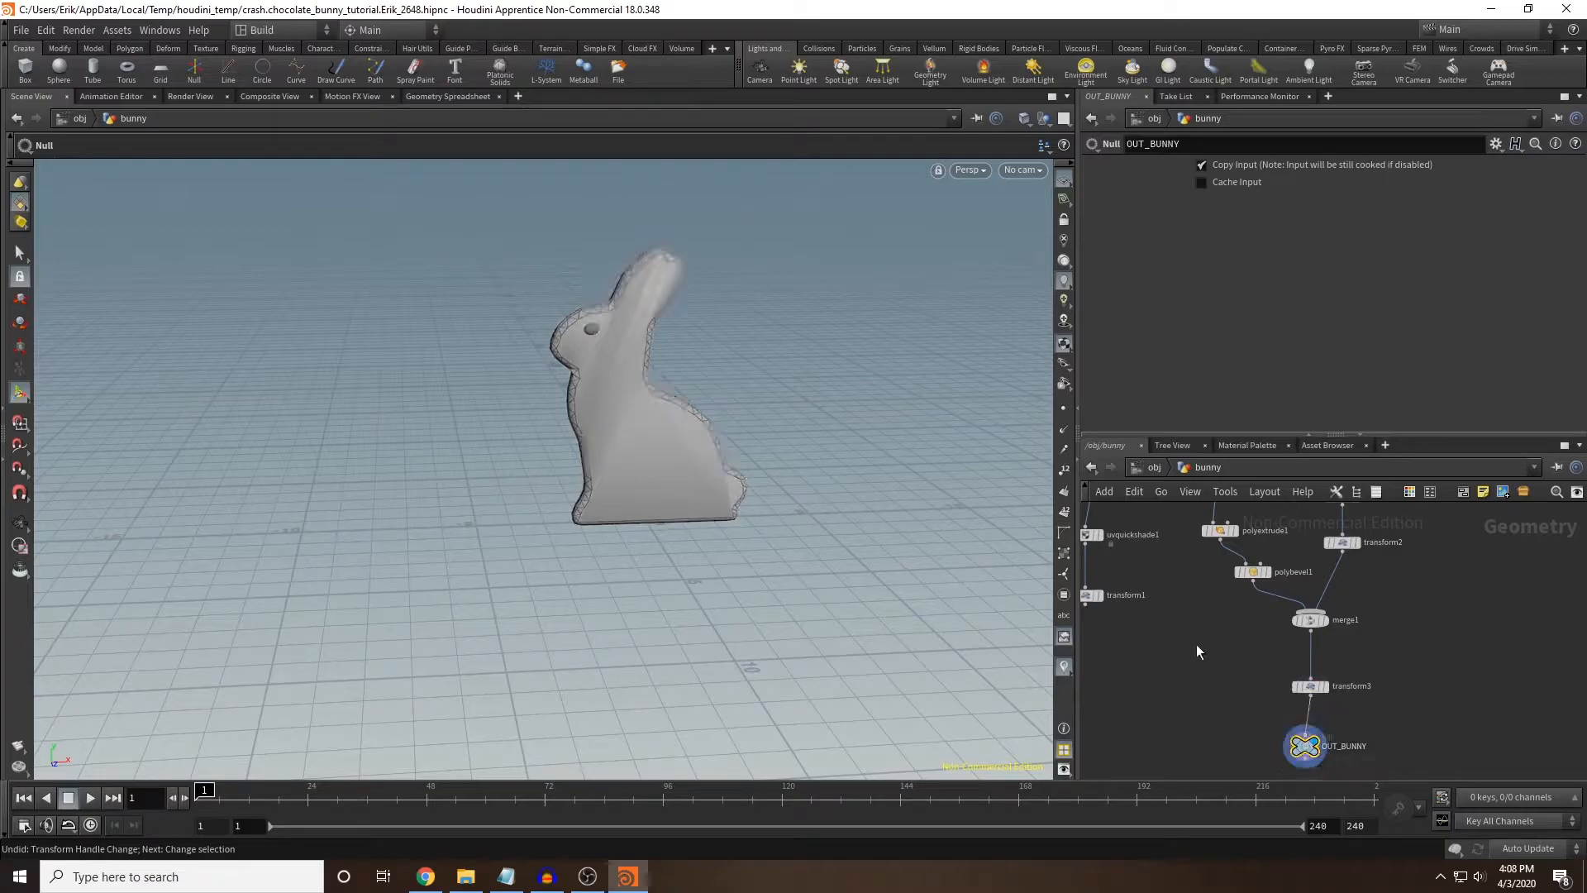
Go up to the object level and apply the viscous fluid Melt Object tool to the bunny.
key(u)
key(Escape)
mouse_move(722, 325)
mouse_down()
mouse_move(730, 281)
mouse_move(982, 273)
mouse_move(713, 283)
mouse_move(719, 305)
mouse_move(695, 321)
mouse_up()
key(r)
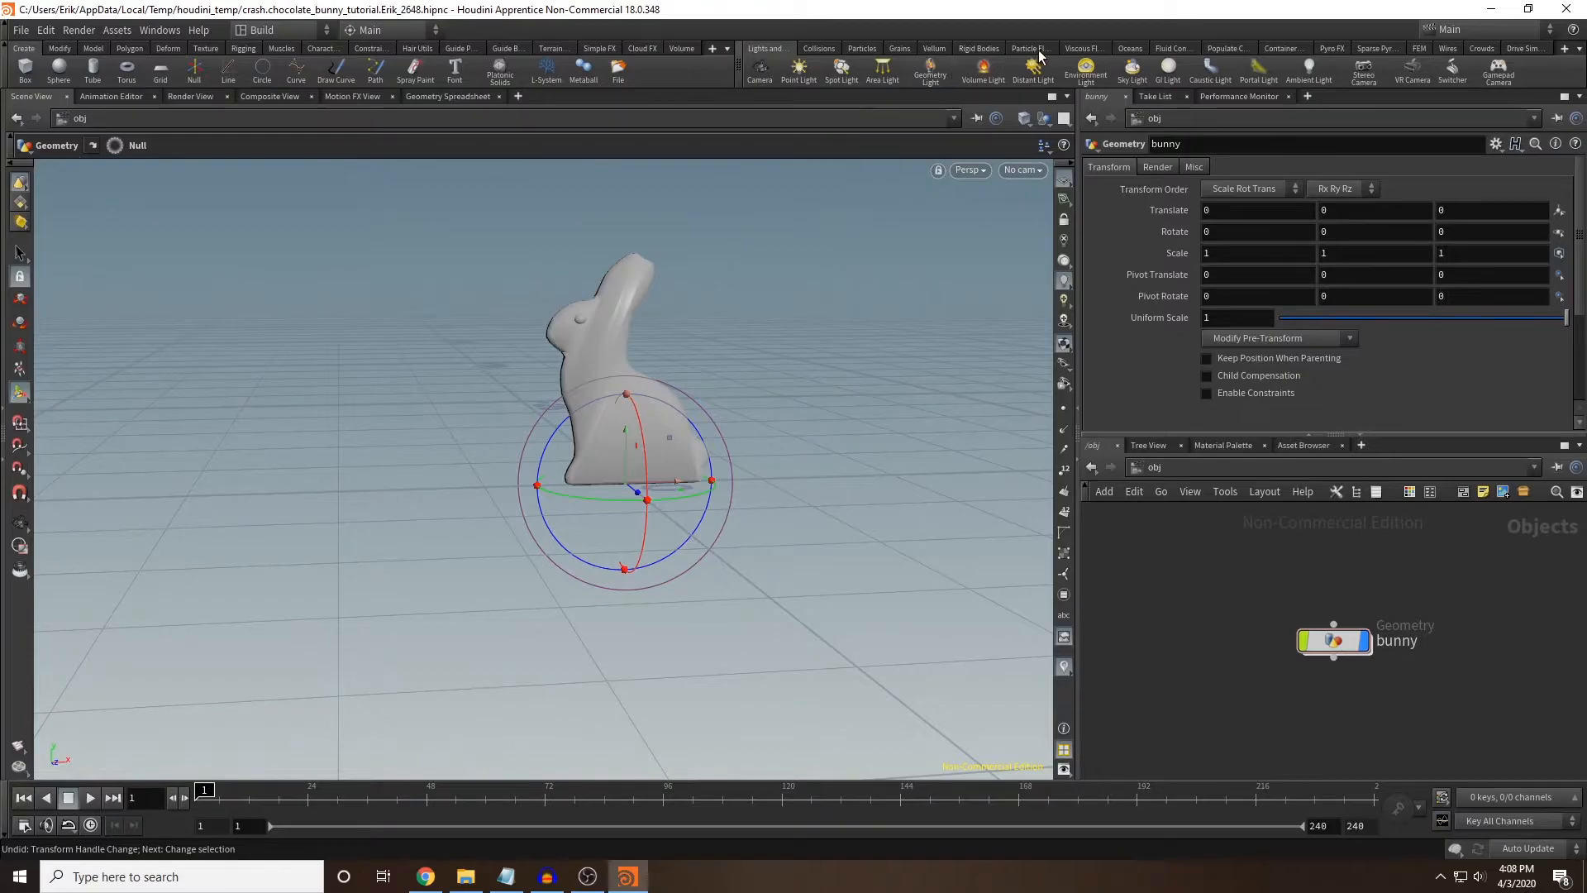
click(1082, 49)
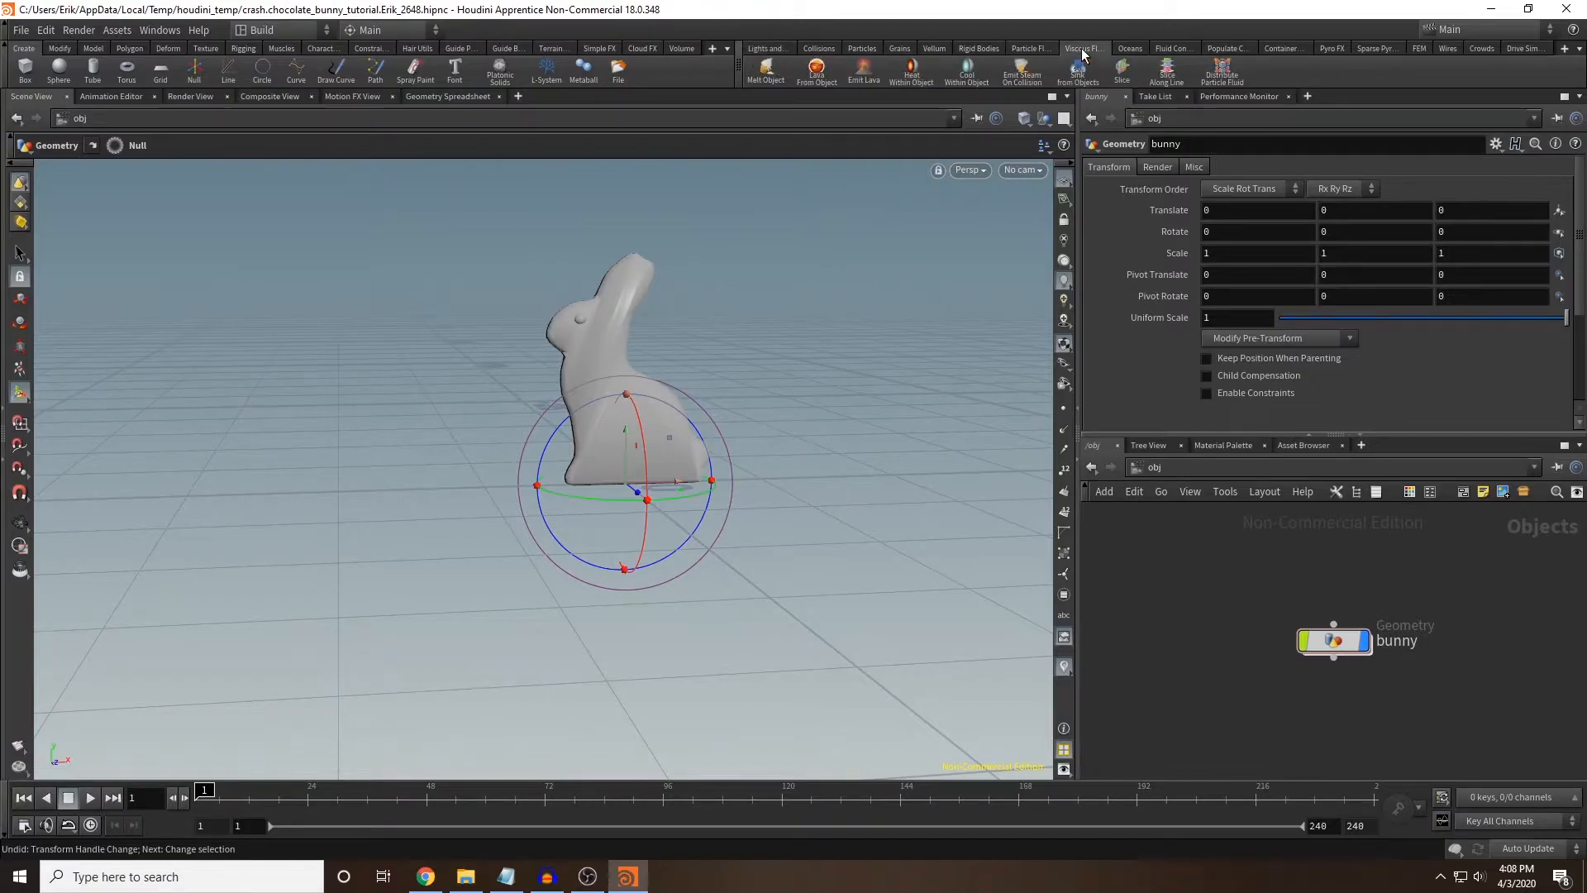
click(767, 69)
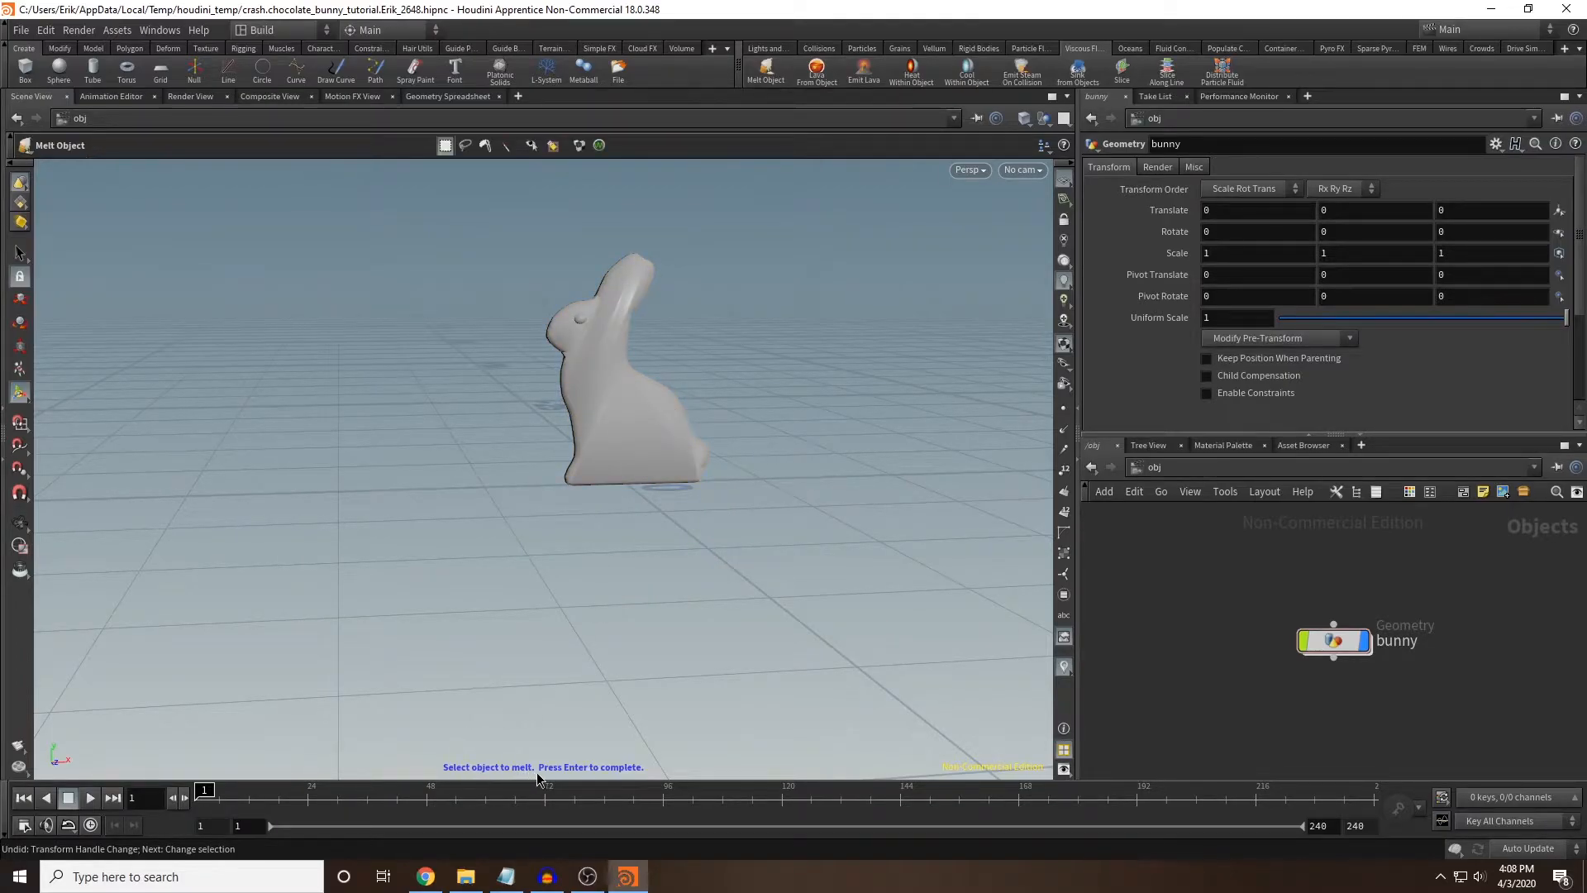
click(625, 384)
key(Return)
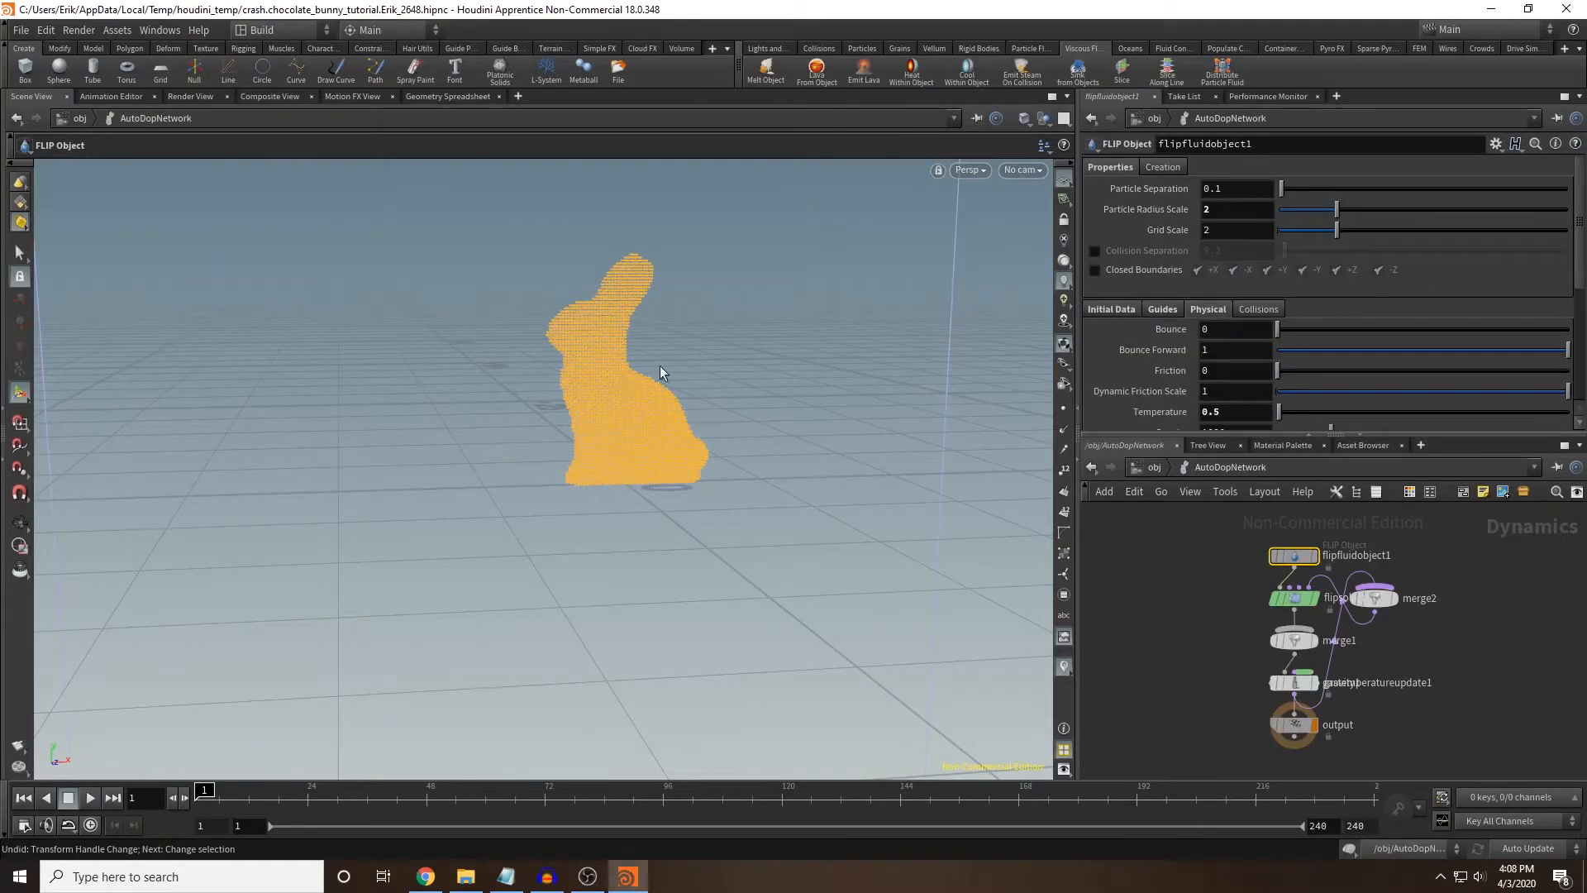
Play the melt simulation briefly and return to frame 1.
drag(472, 369, 474, 549)
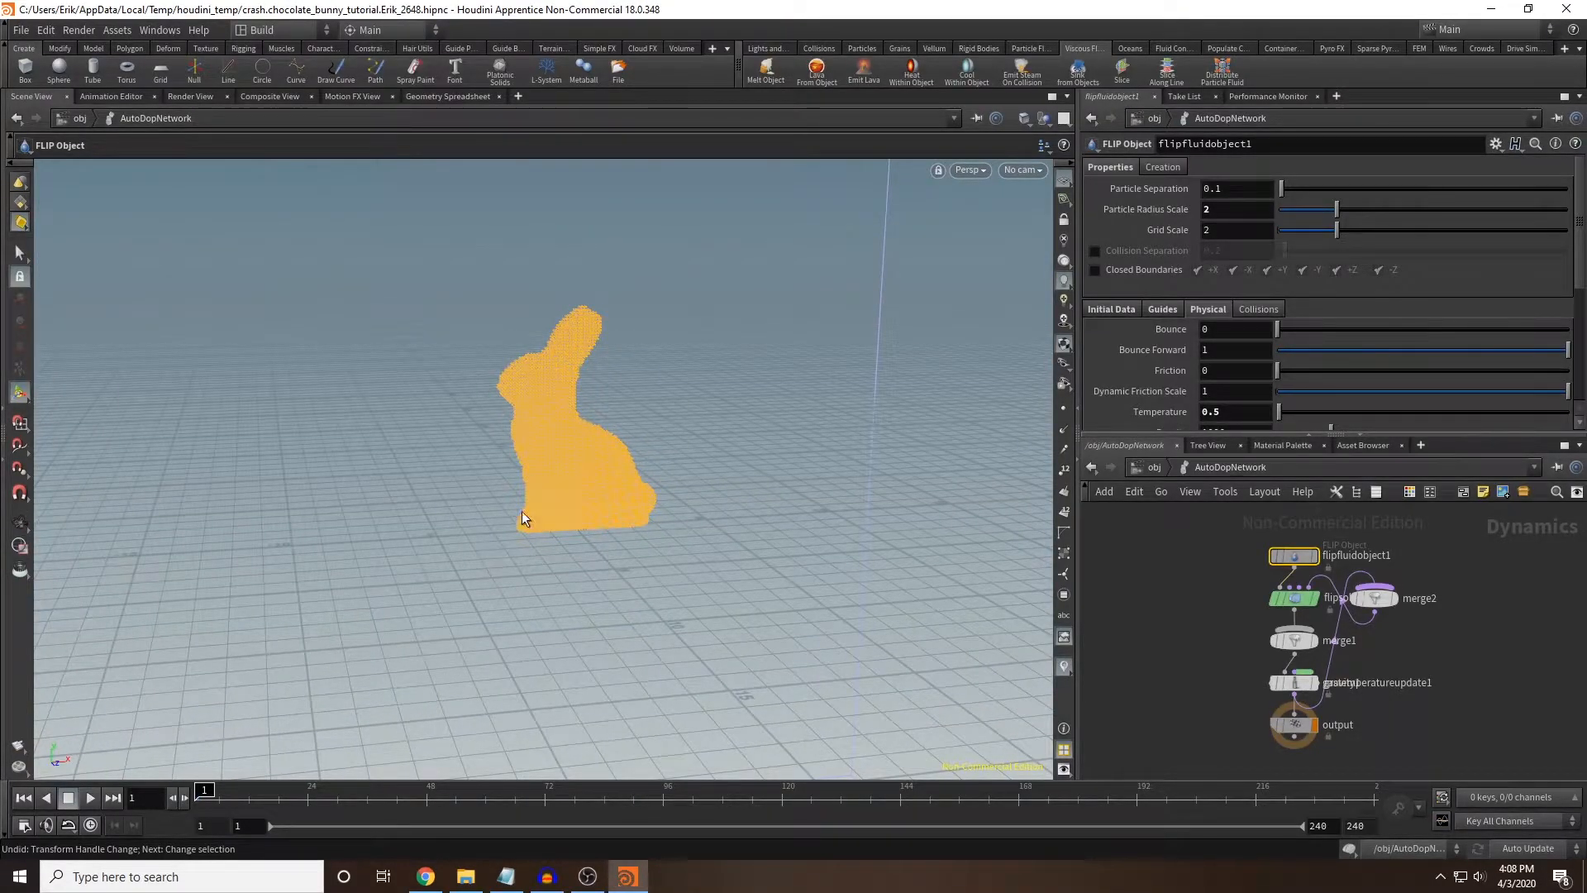
click(94, 796)
drag(261, 792, 198, 792)
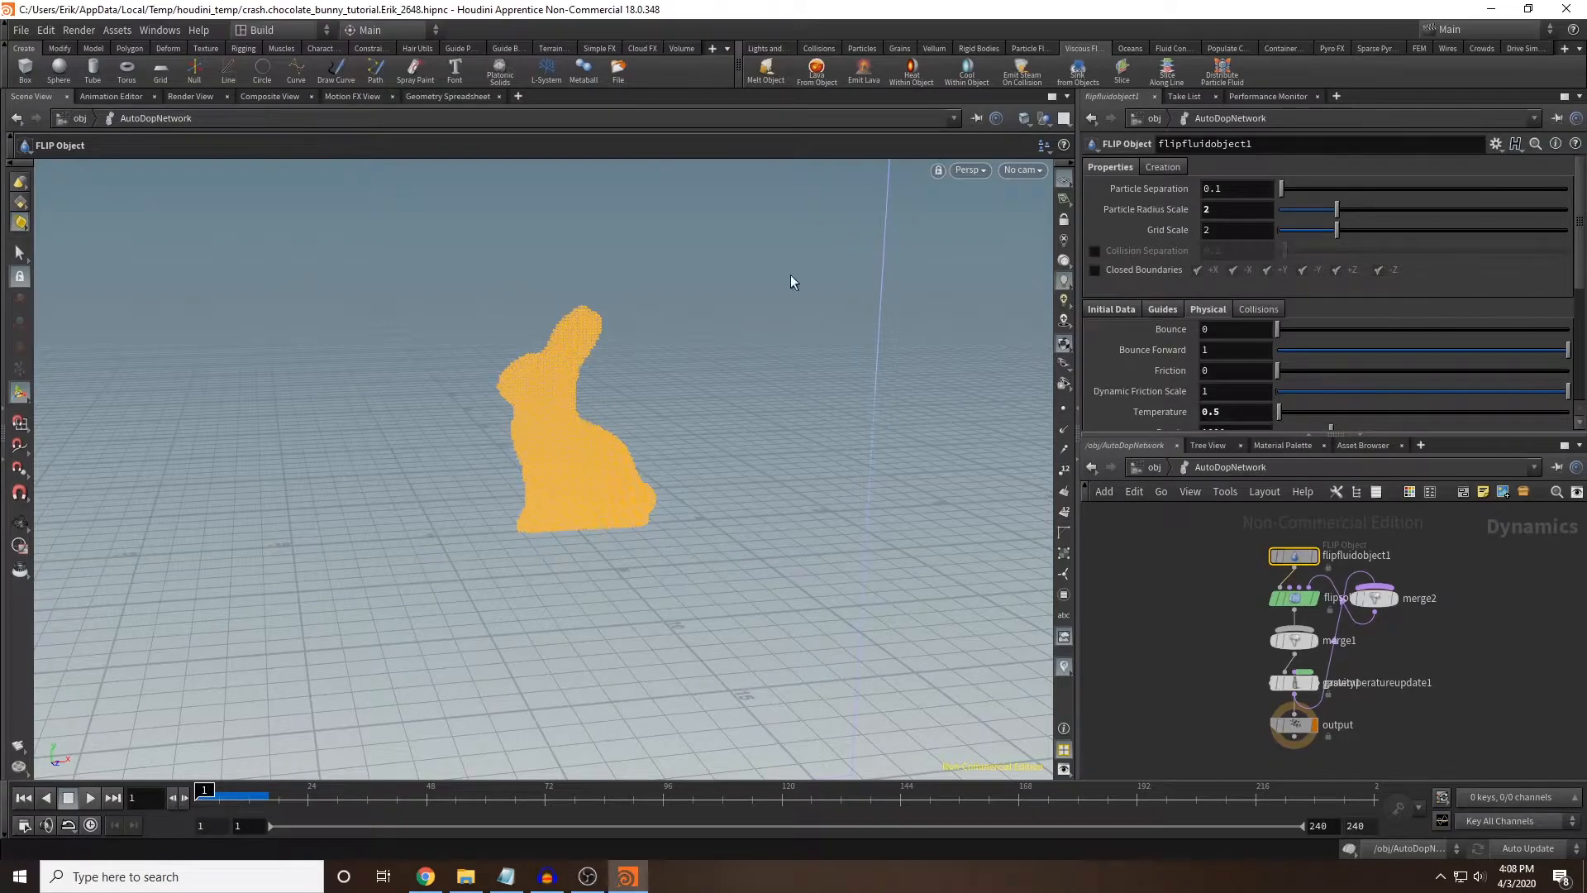
Add a ground plane collision object under the bunny, test the simulation against it and return to frame 1.
click(818, 50)
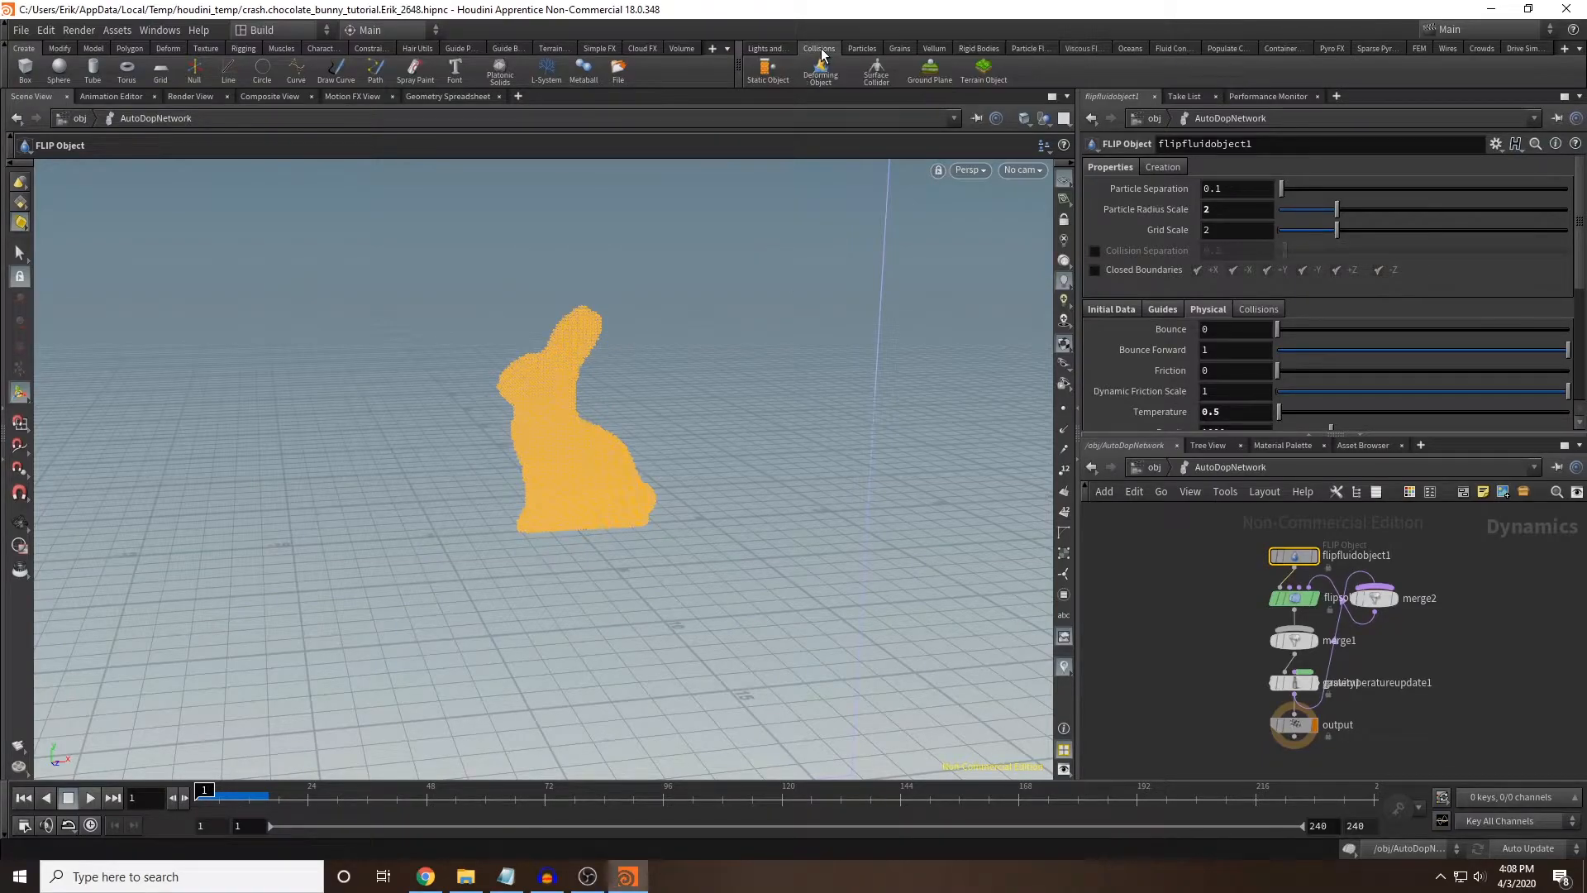
click(931, 66)
click(93, 799)
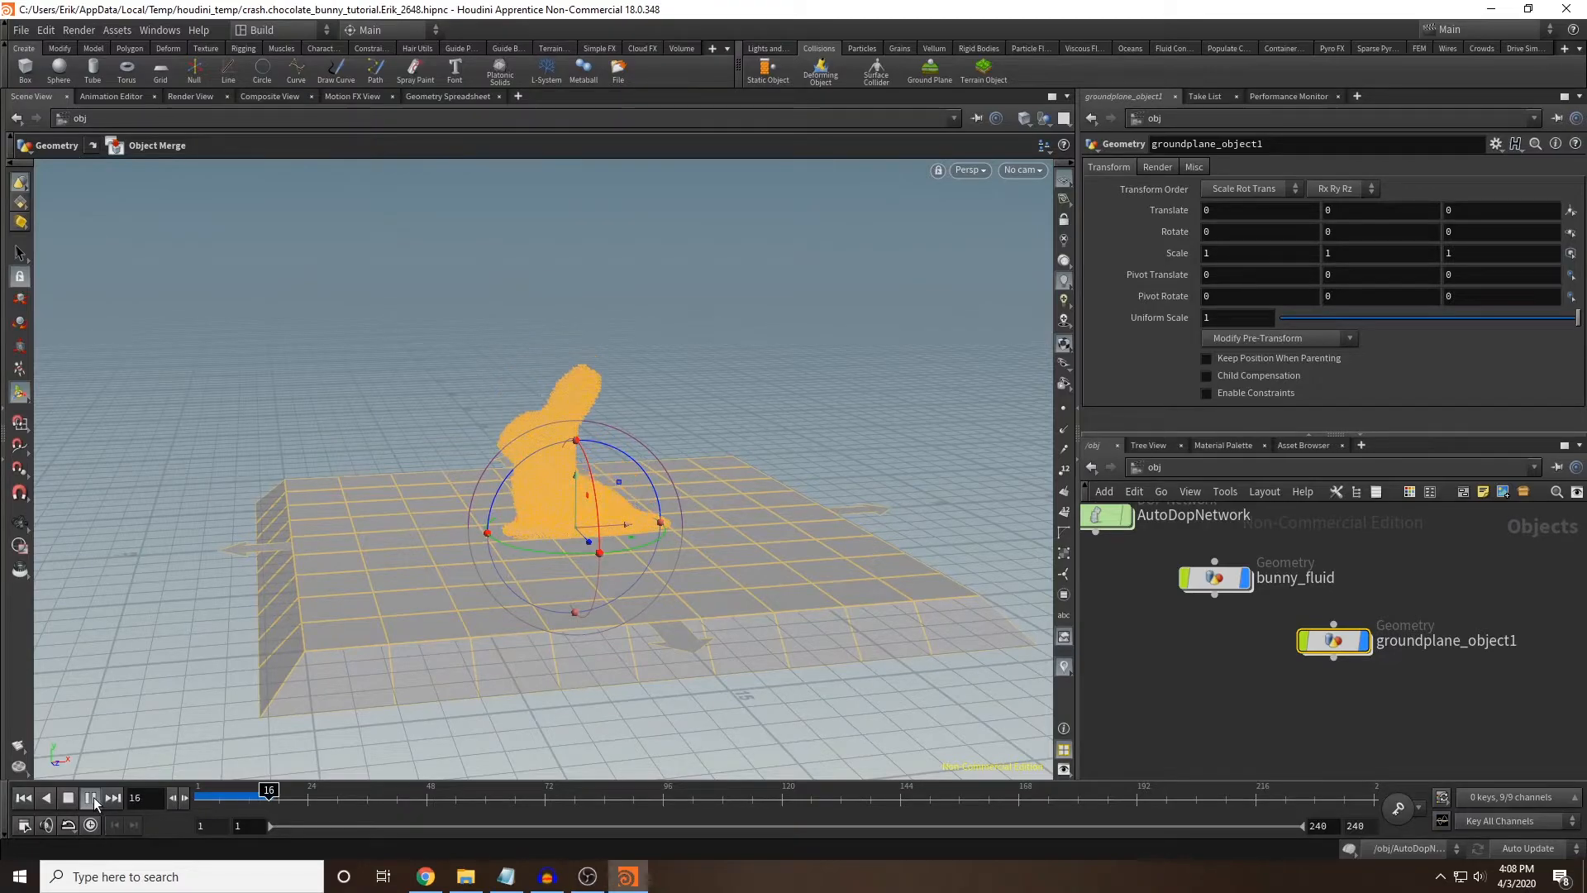
click(91, 797)
click(195, 797)
mouse_move(188, 797)
mouse_down()
mouse_move(321, 777)
mouse_move(200, 777)
mouse_up()
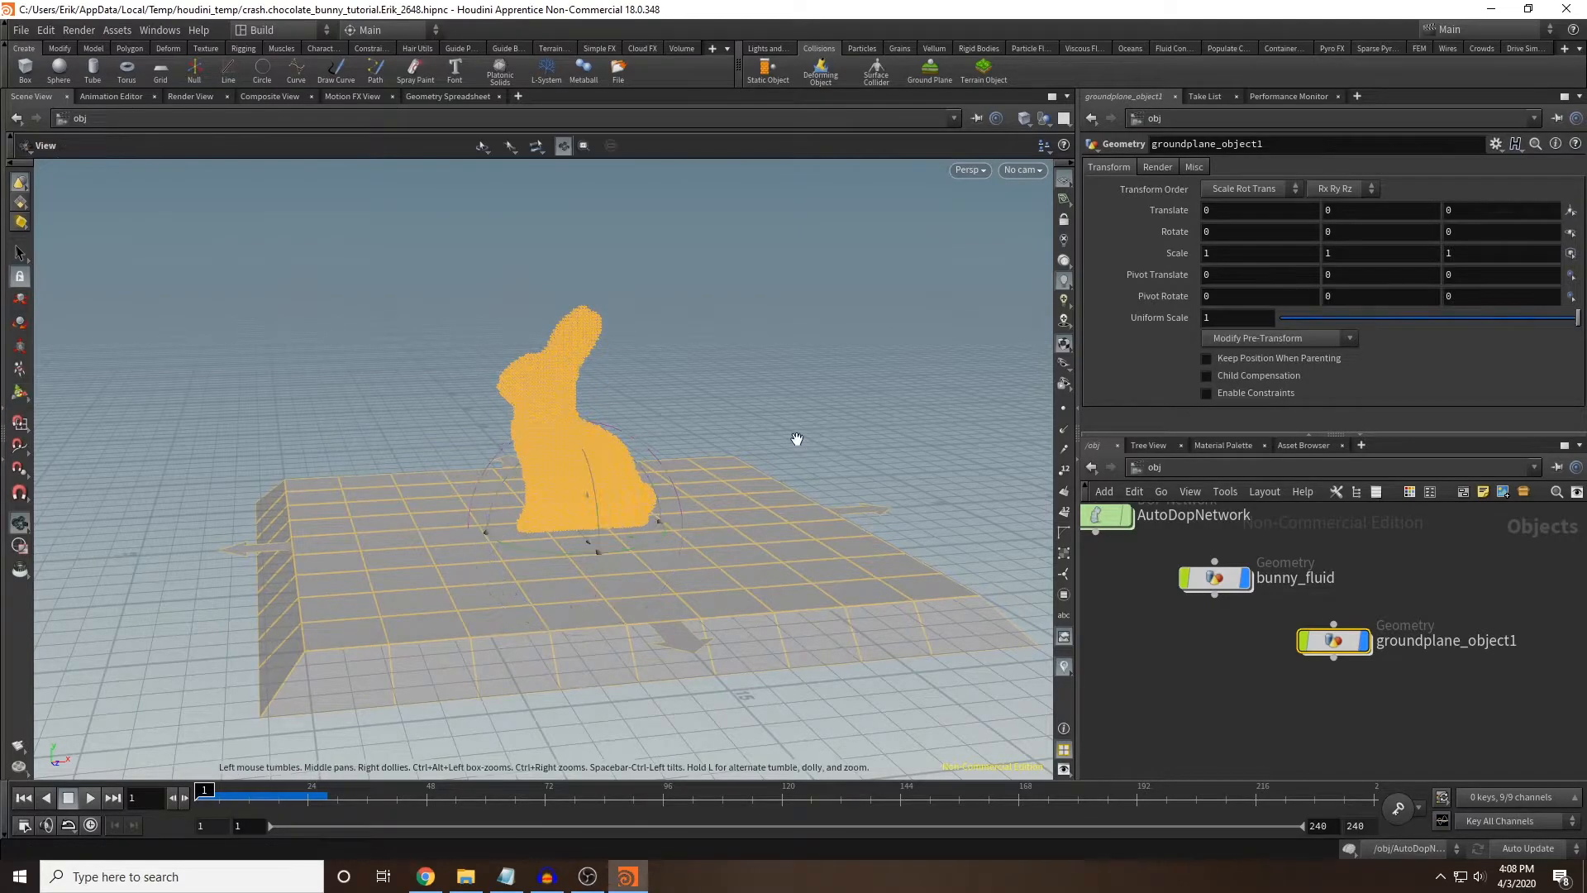
Open AutoDopNetwork from the object level and lay out its nodes automatically.
scroll(799, 442, down, 4)
scroll(1172, 658, down, 5)
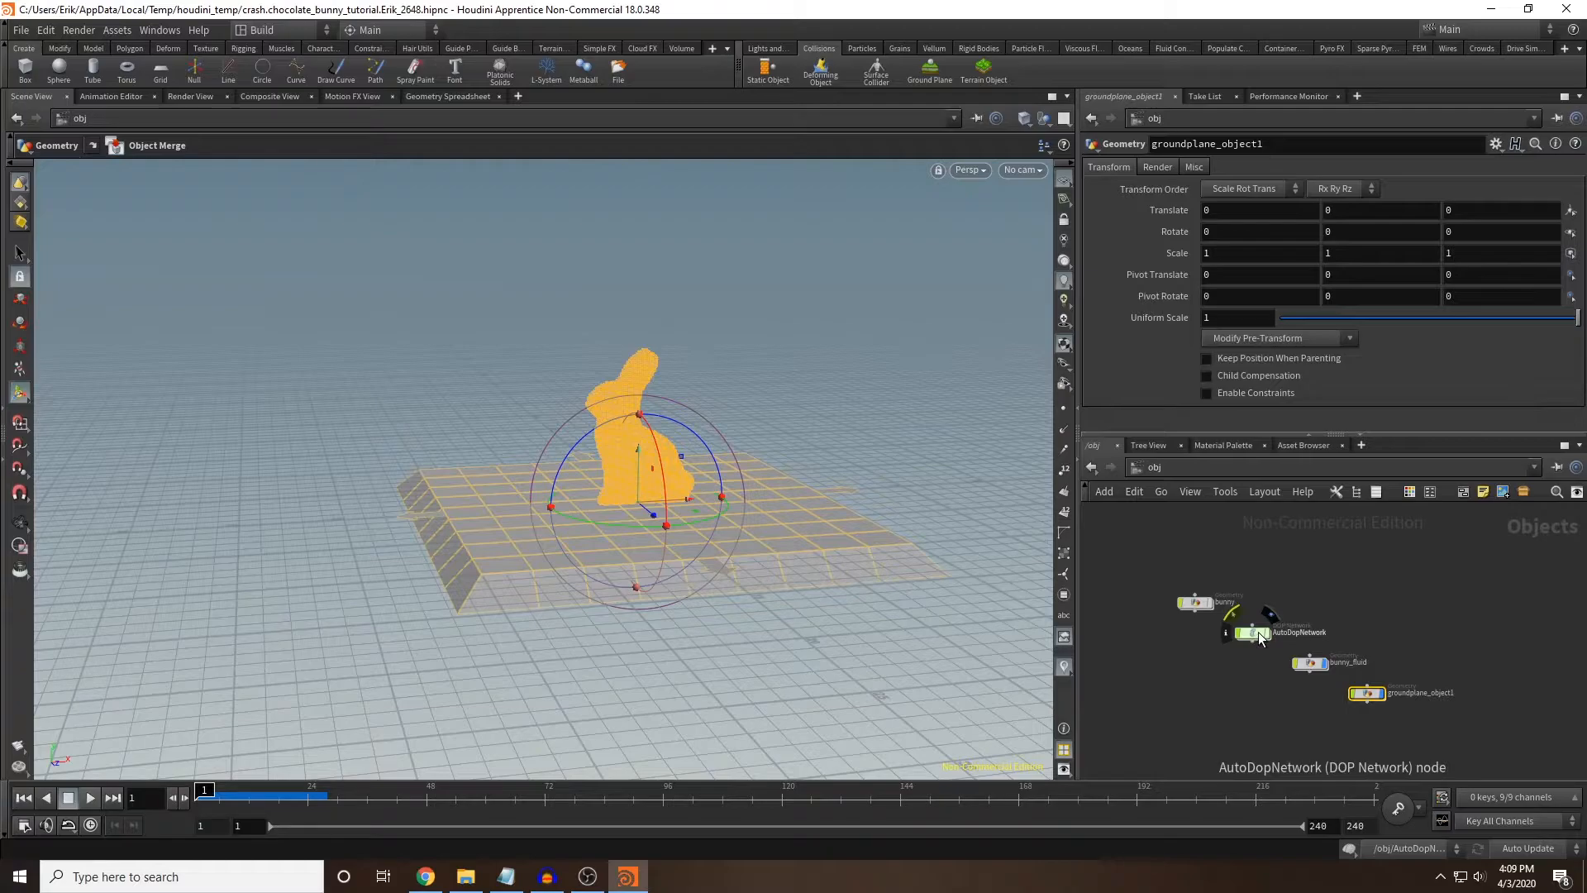
double_click(1258, 632)
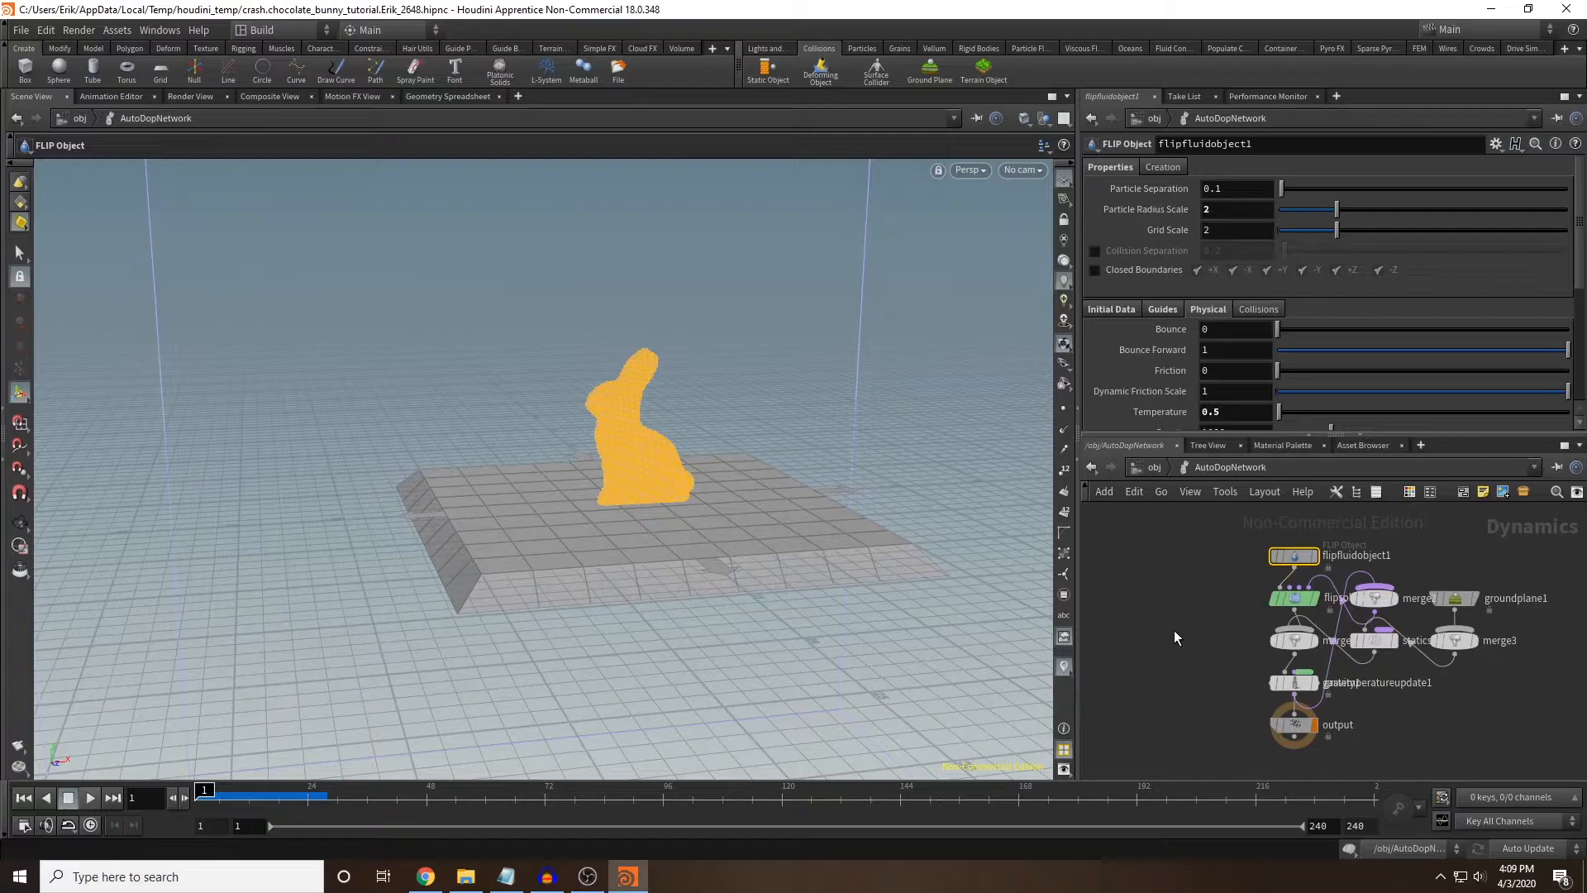
key(l)
scroll(1422, 686, down, 2)
middle_drag(1431, 691, 1400, 691)
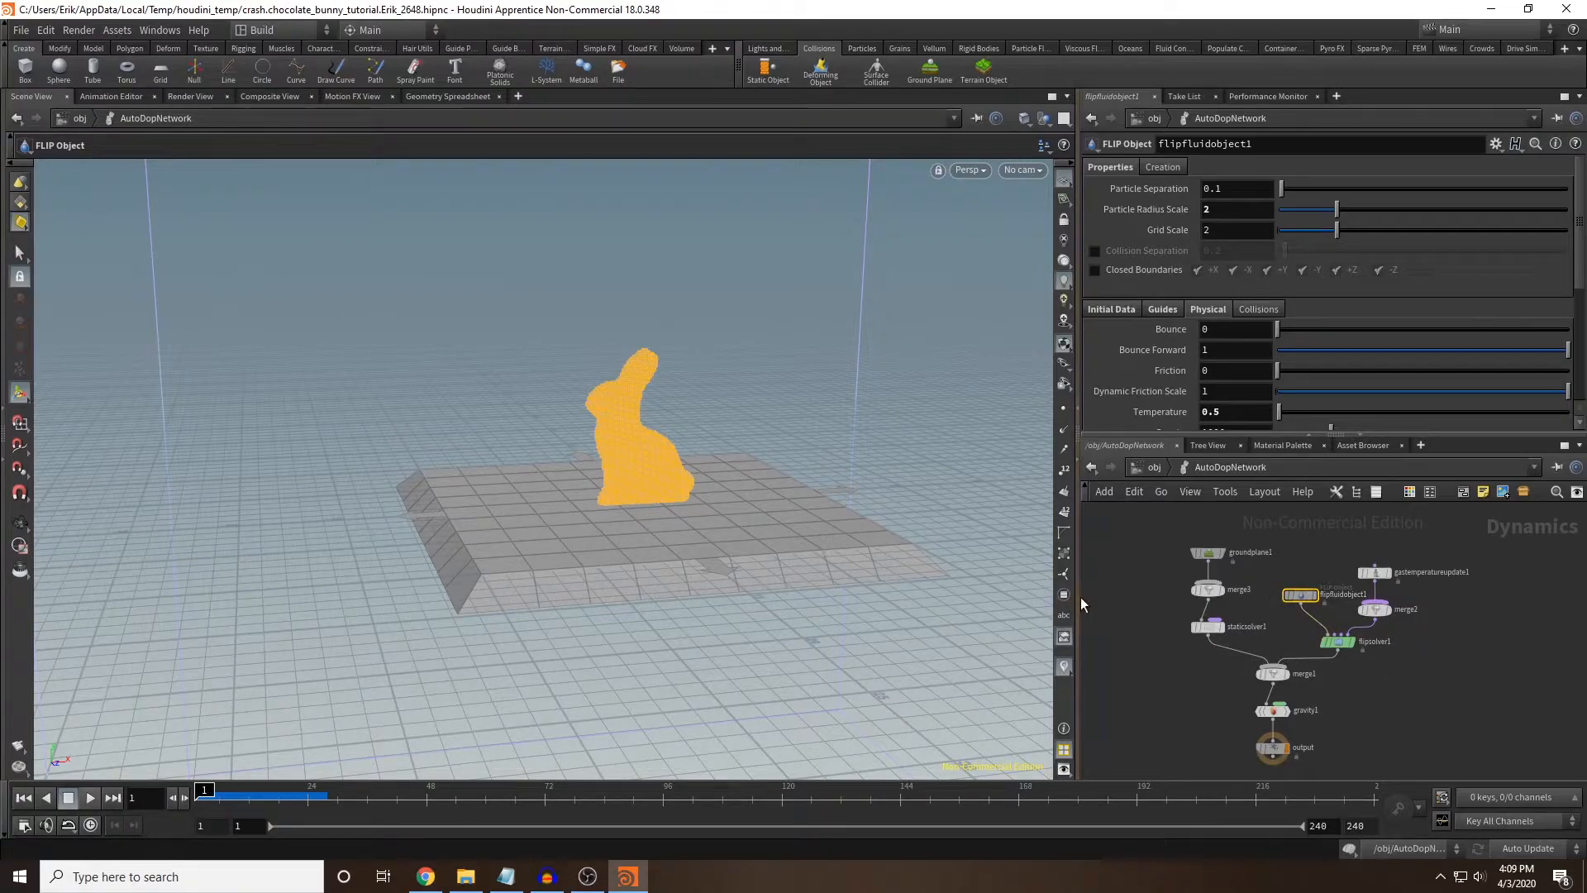
Simulate the bunny melting onto the ground plane through frame 84 and further along the timeline.
mouse_move(1299, 600)
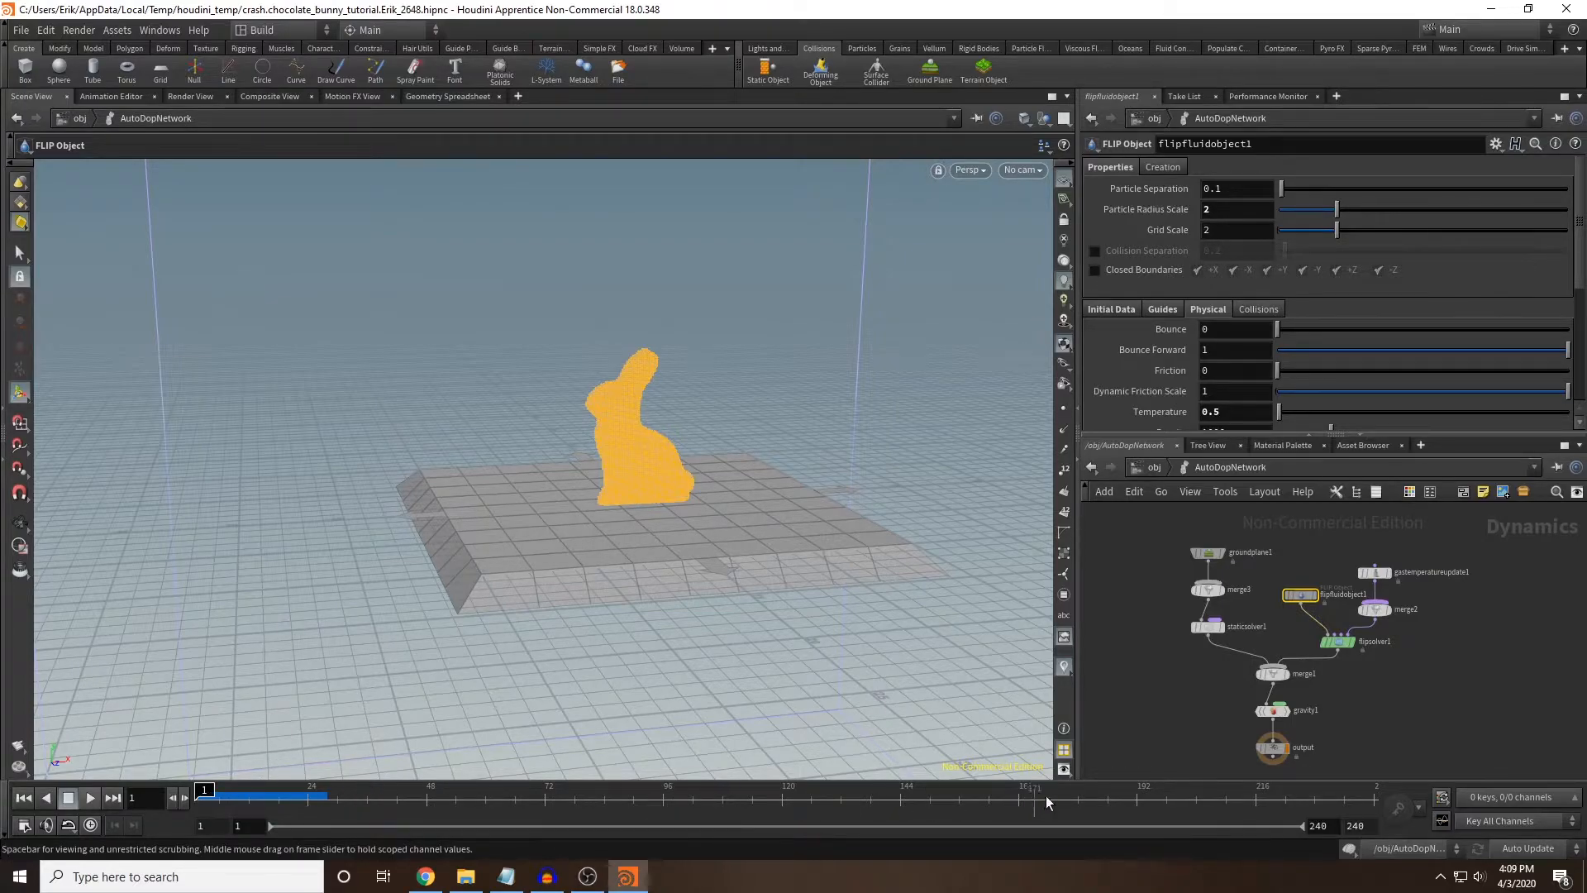
drag(226, 795, 264, 793)
click(603, 803)
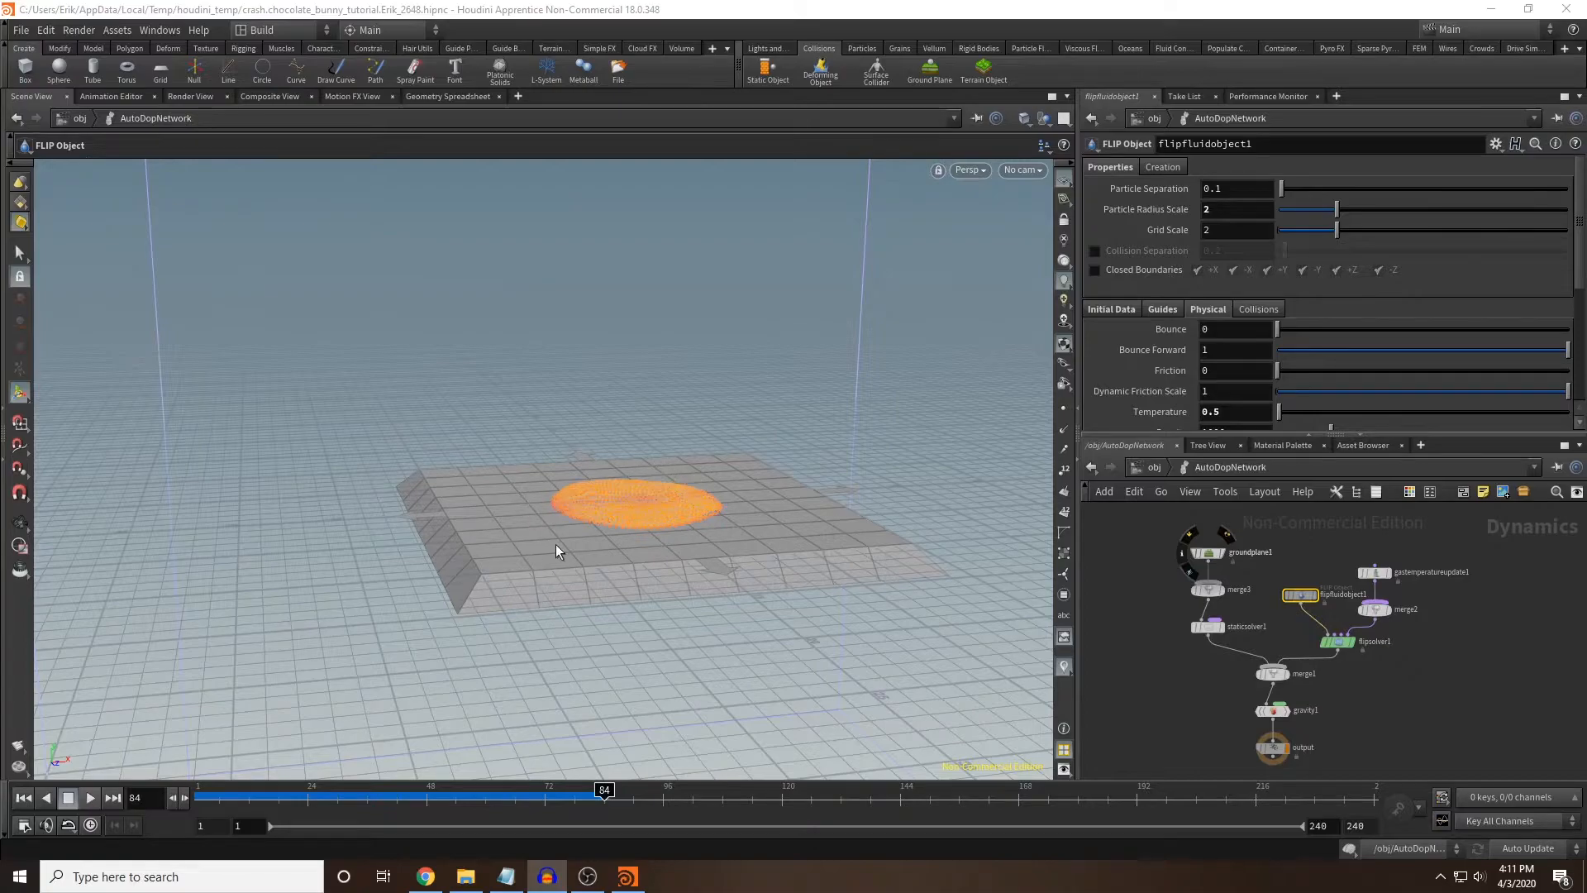
click(816, 794)
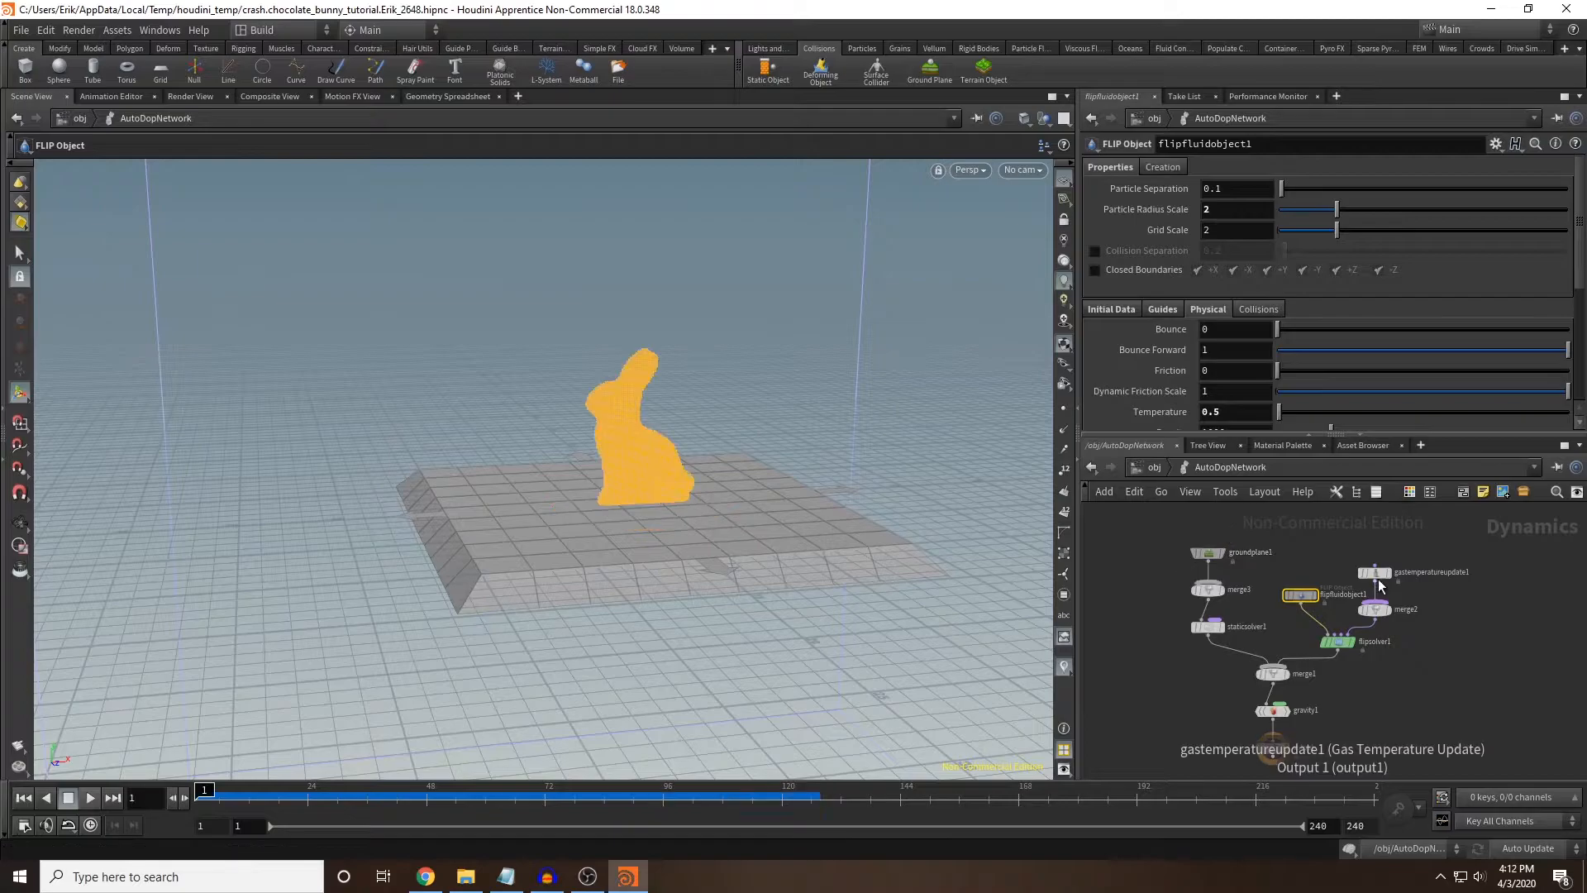
Set the FLIP object's physical temperature to 0 and replay the simulation from the first frame.
scroll(1253, 316, down, 3)
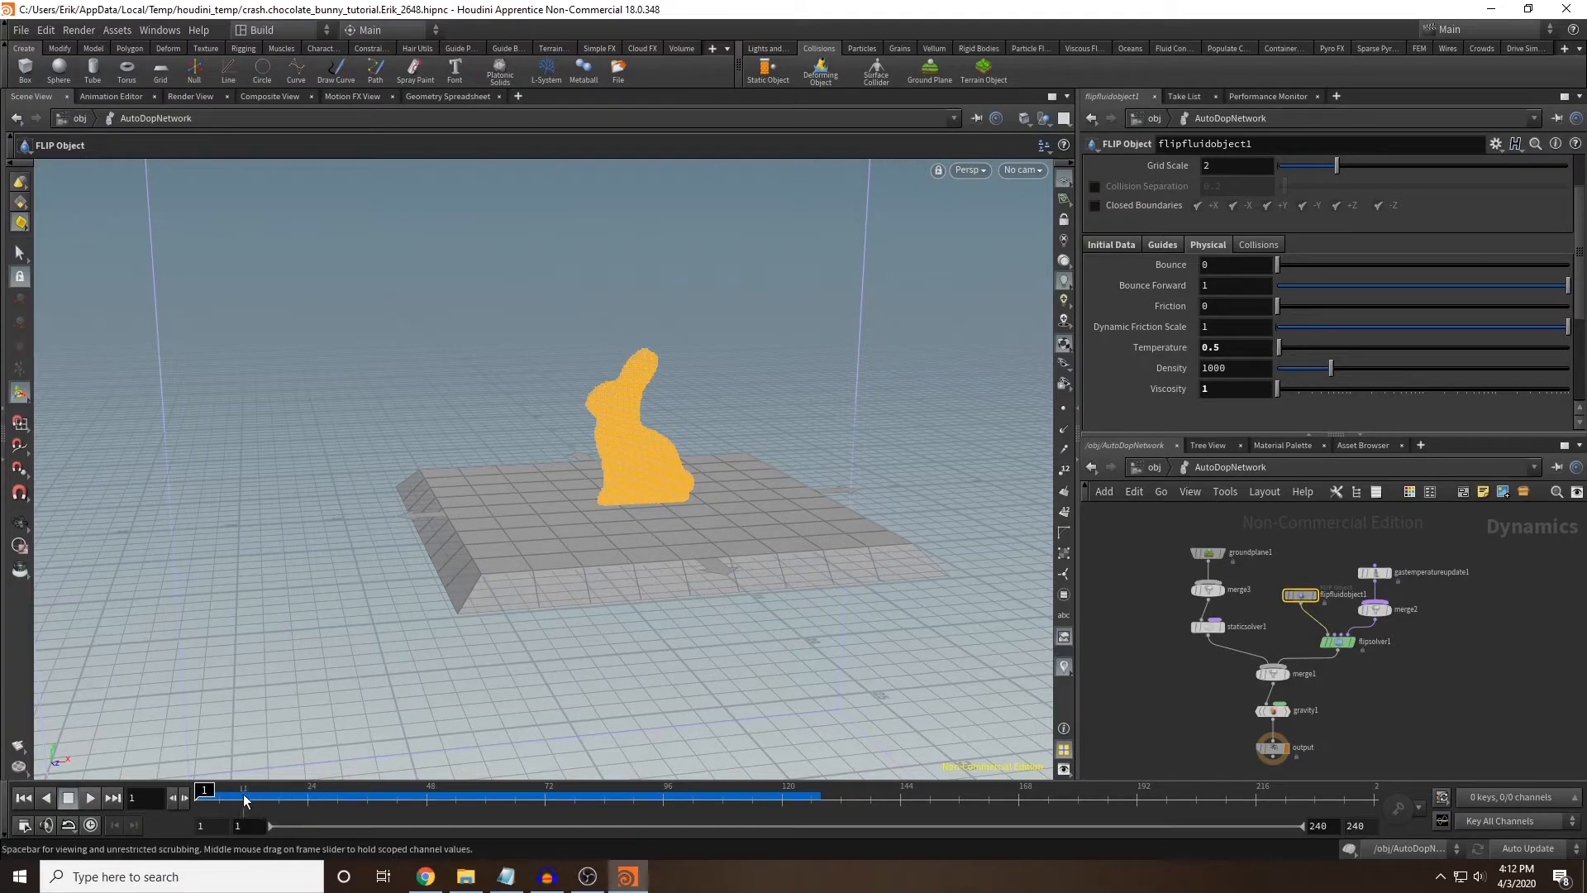
click(318, 791)
drag(318, 791, 209, 798)
click(1224, 348)
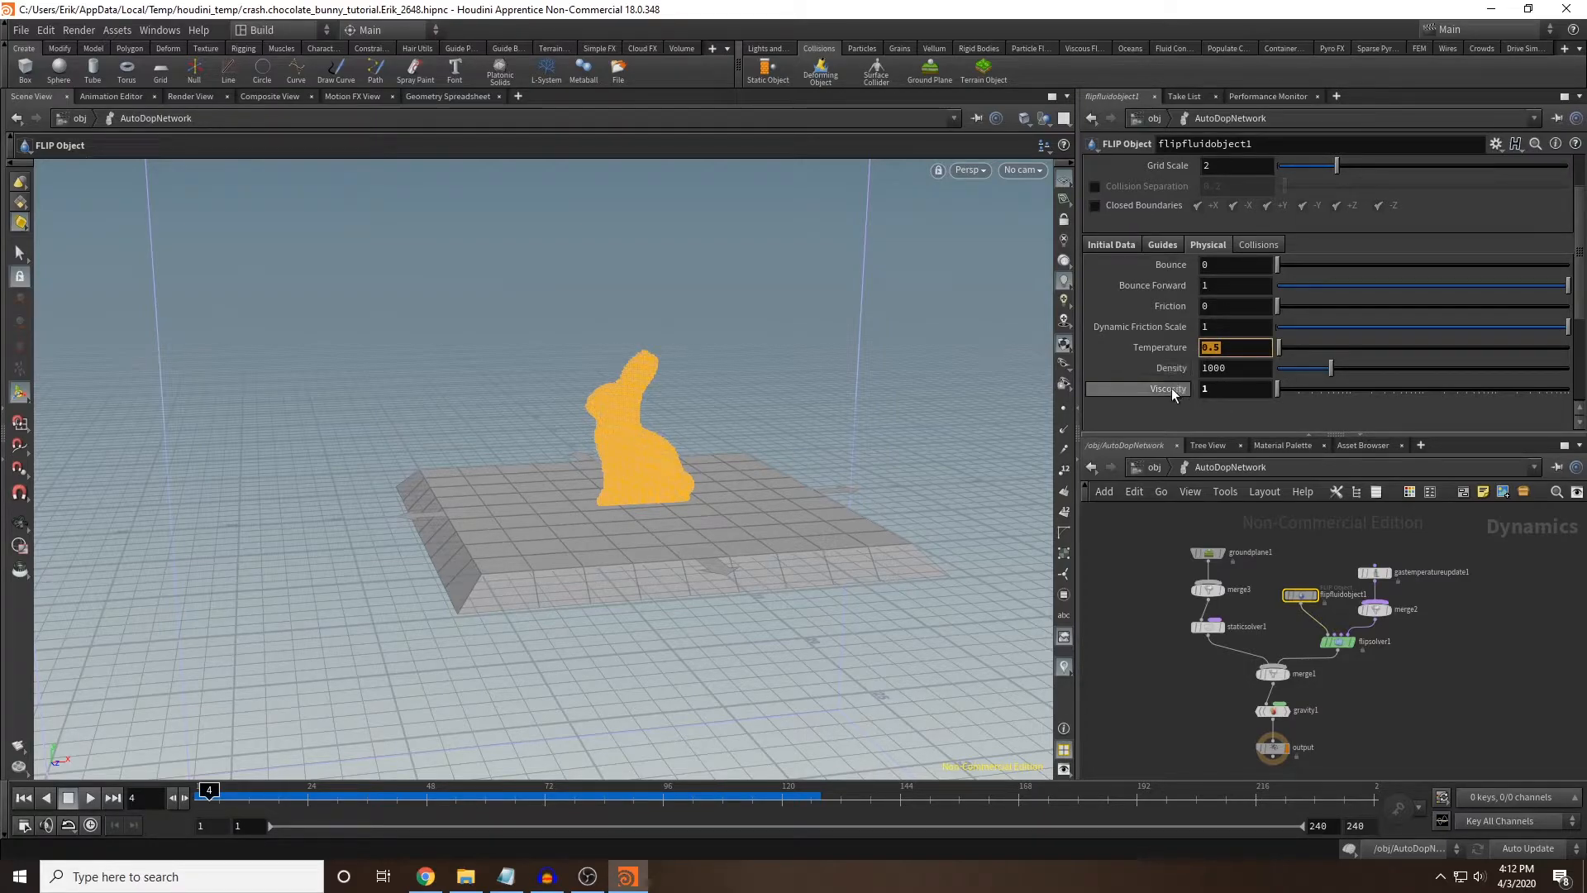
text(0)
key(Return)
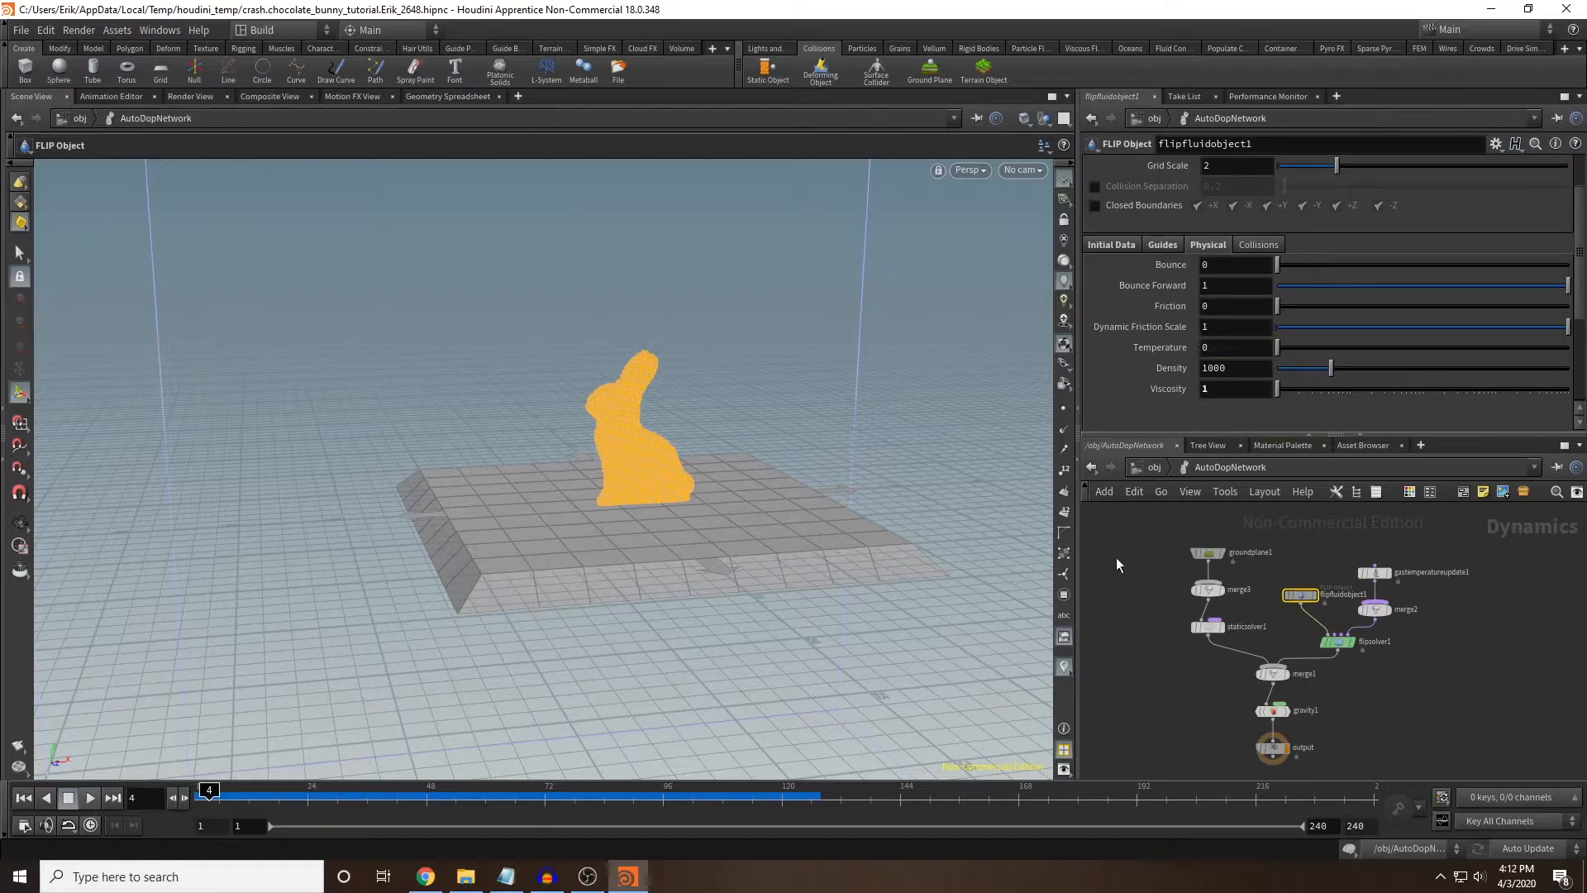
click(23, 798)
click(98, 800)
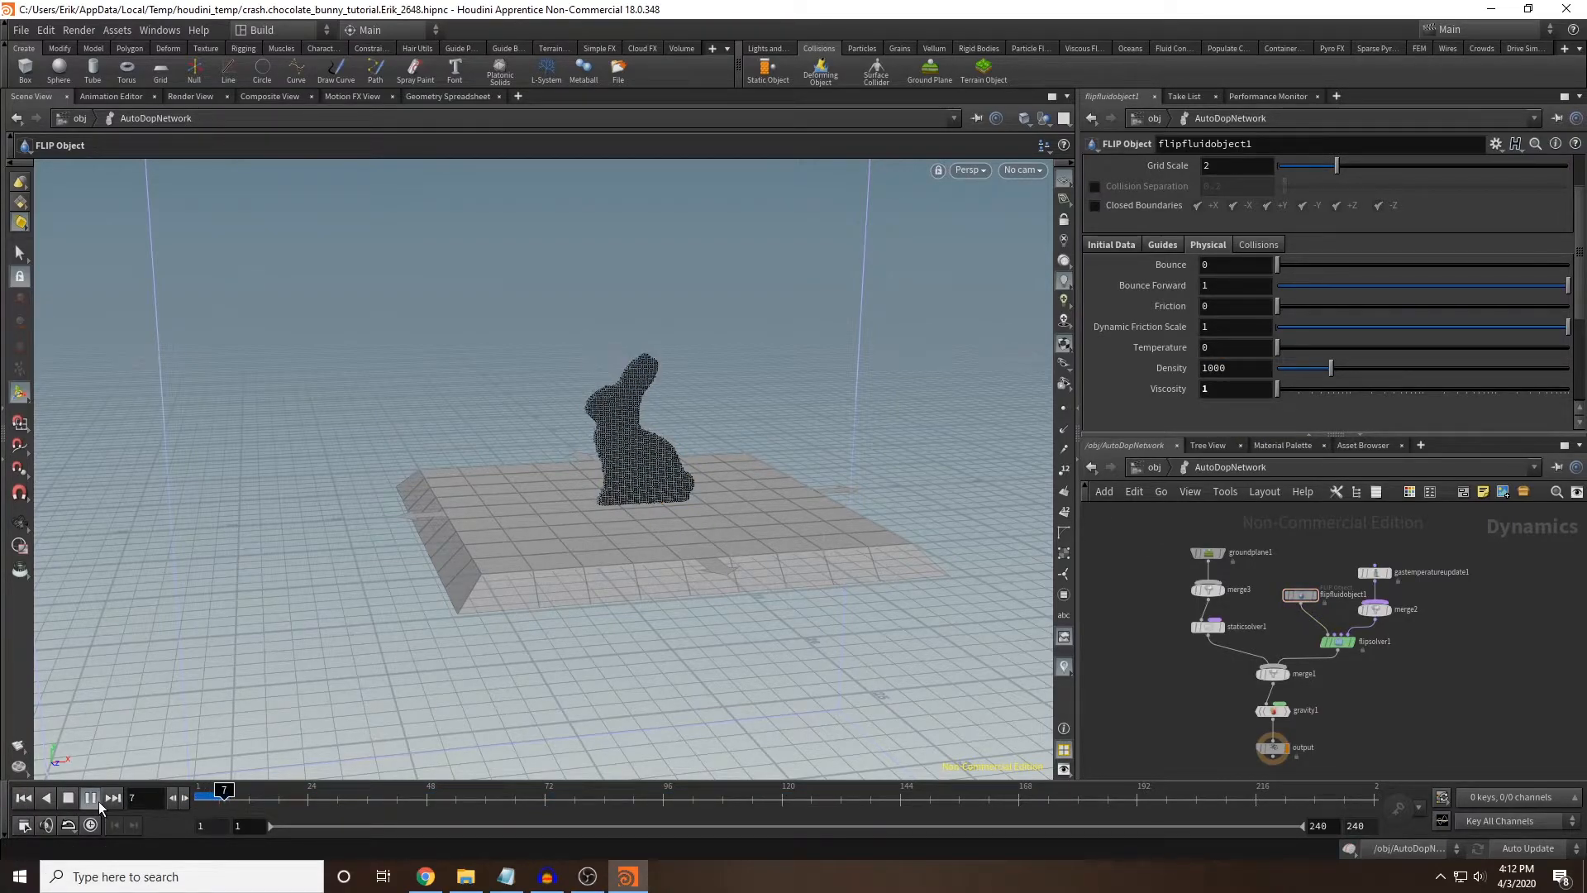
Set the FLIP object's viscosity to 10000 and replay the simulation from the first frame.
click(199, 800)
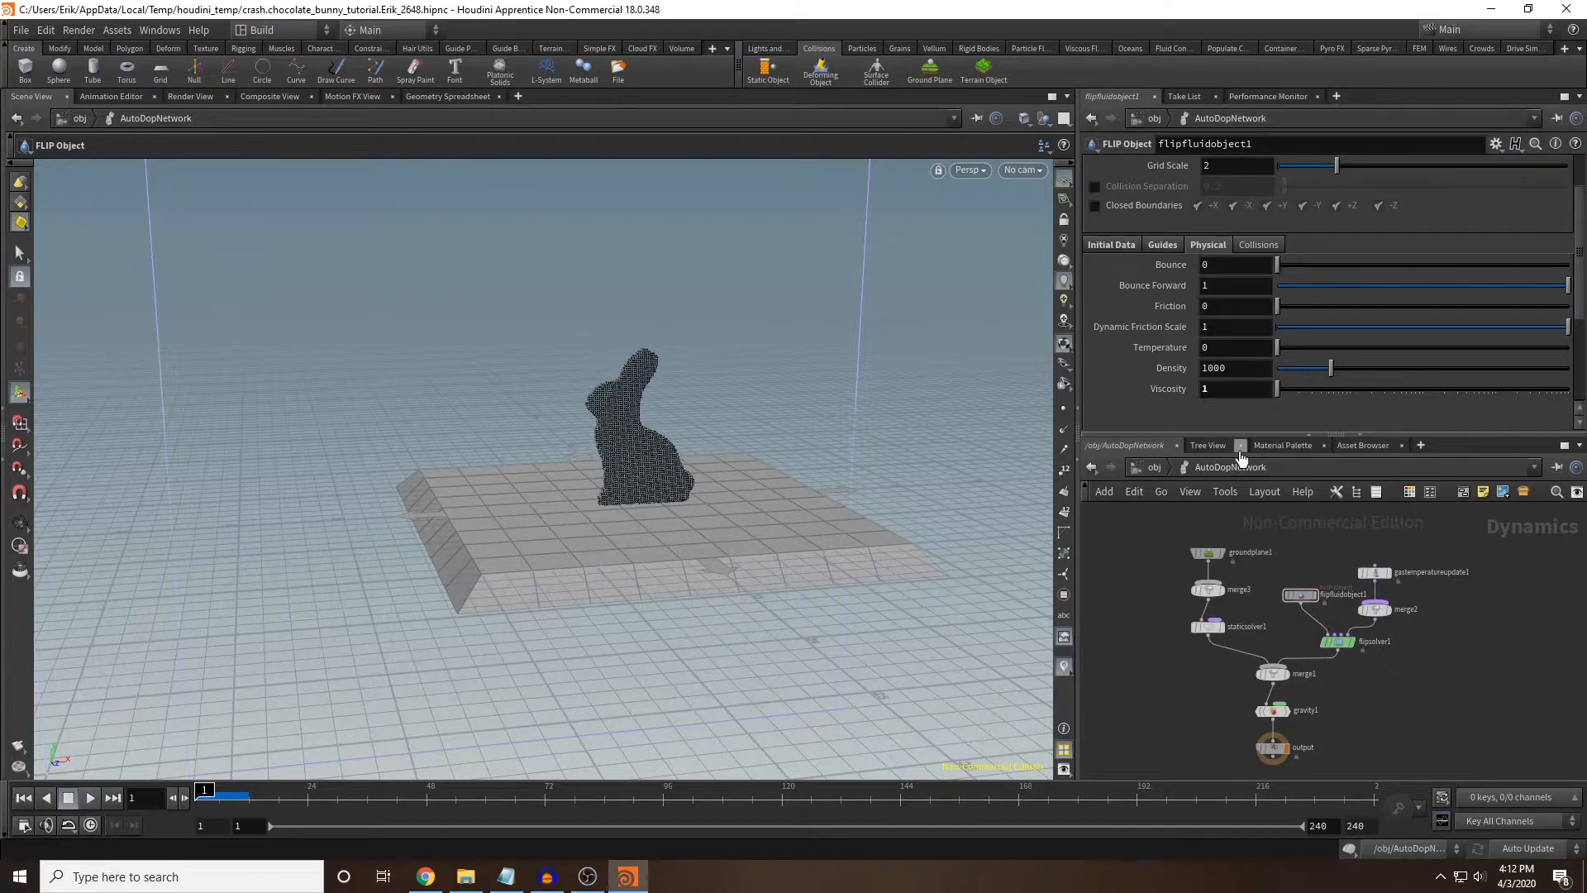
click(1244, 390)
key(Return)
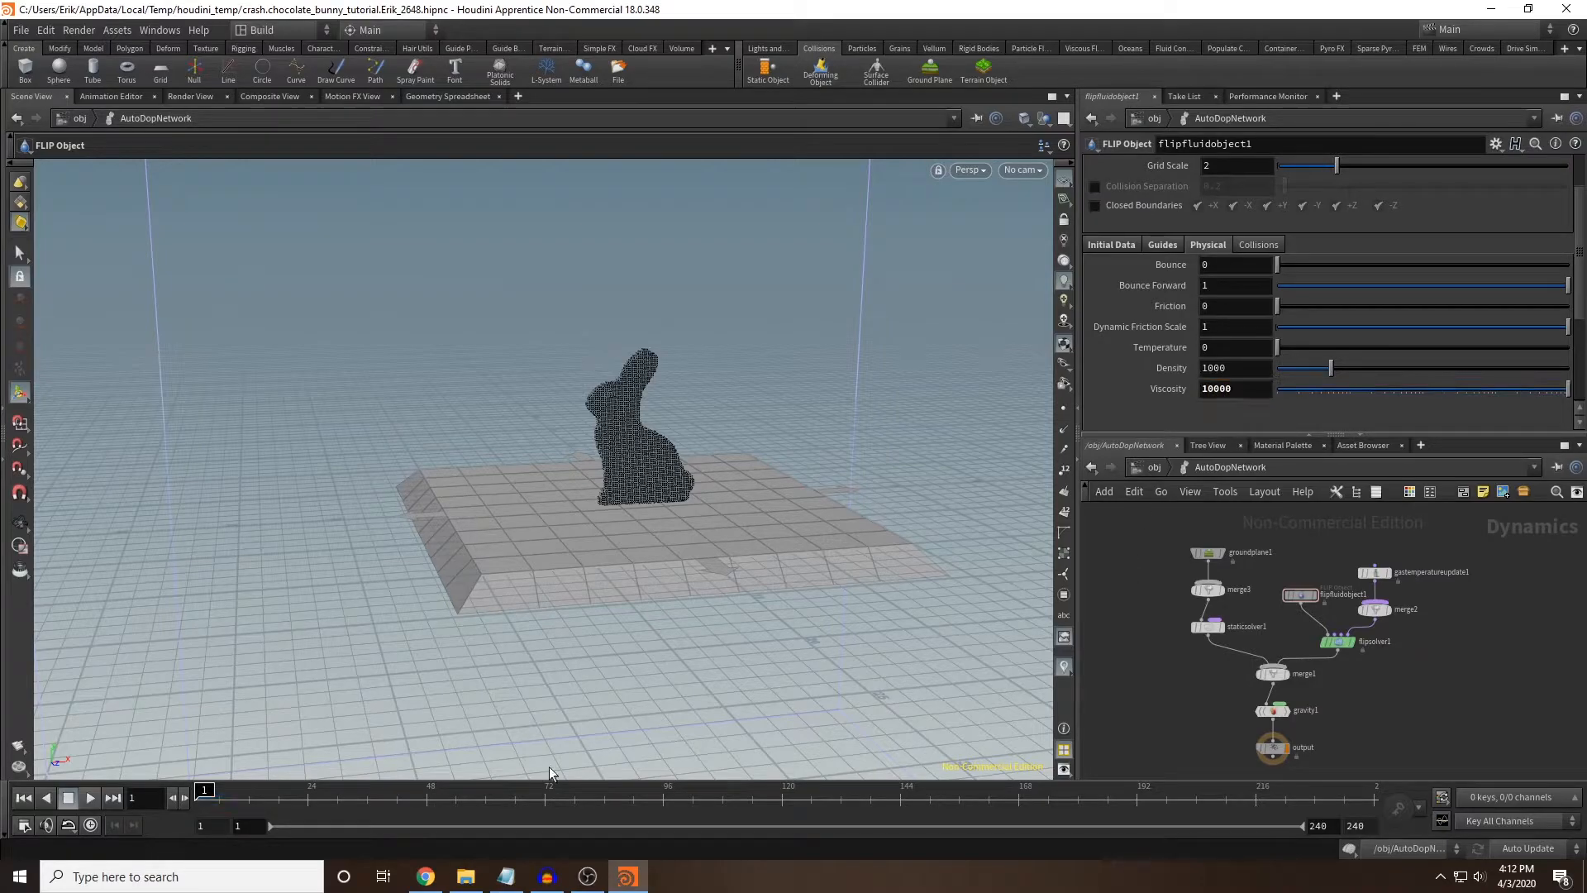
click(91, 799)
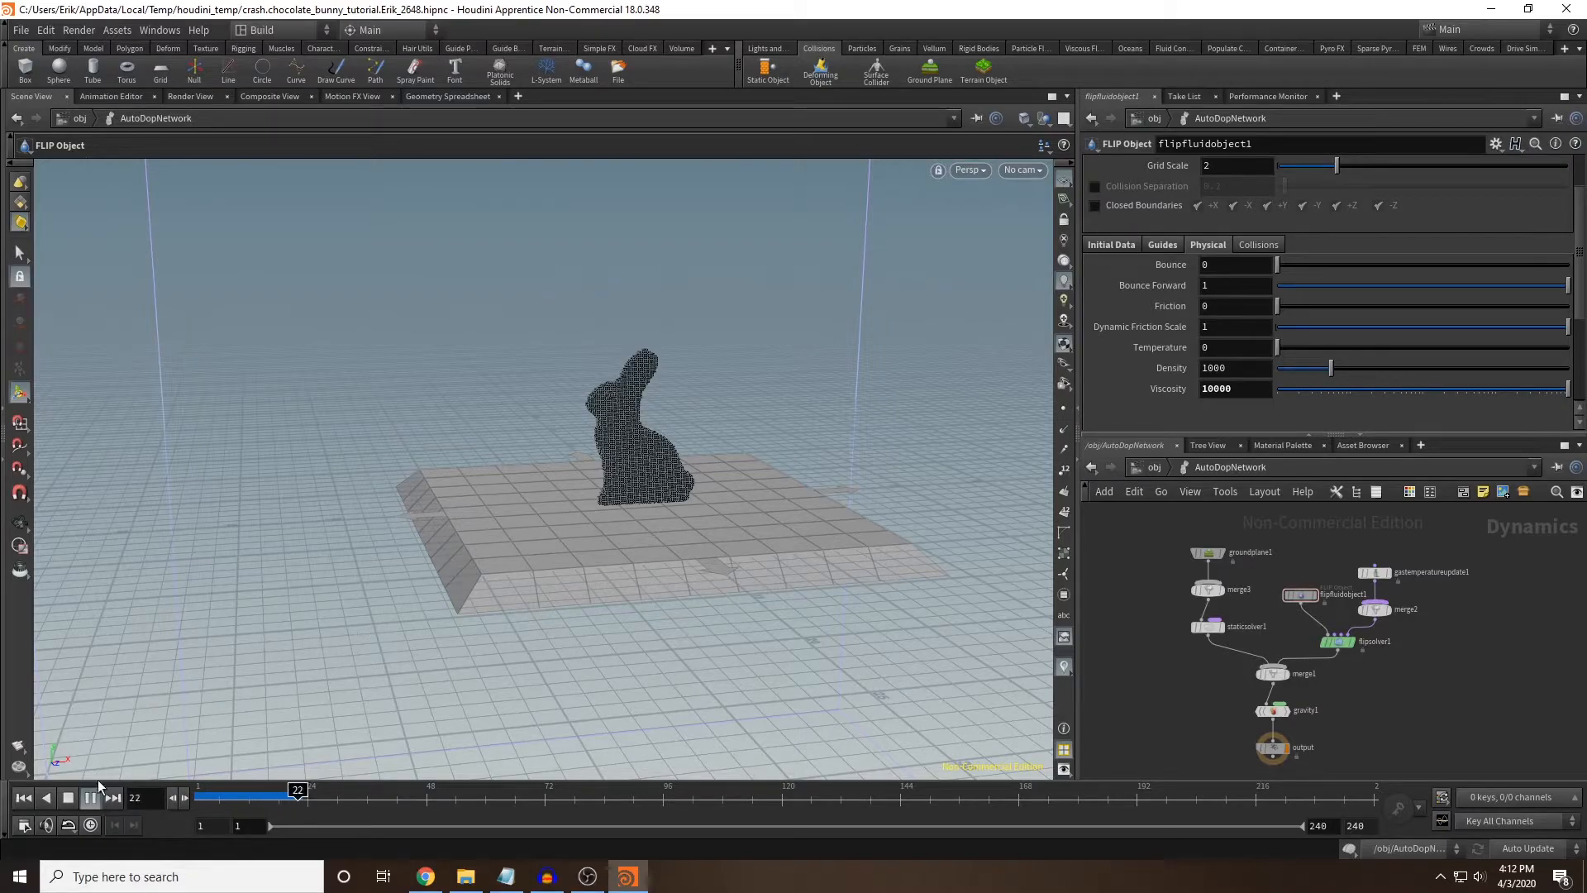
Raise the FLIP object's viscosity to 100000 and replay the simulation from the first frame.
drag(263, 792, 184, 799)
text(0)
key(Return)
click(90, 797)
scroll(729, 403, down, 4)
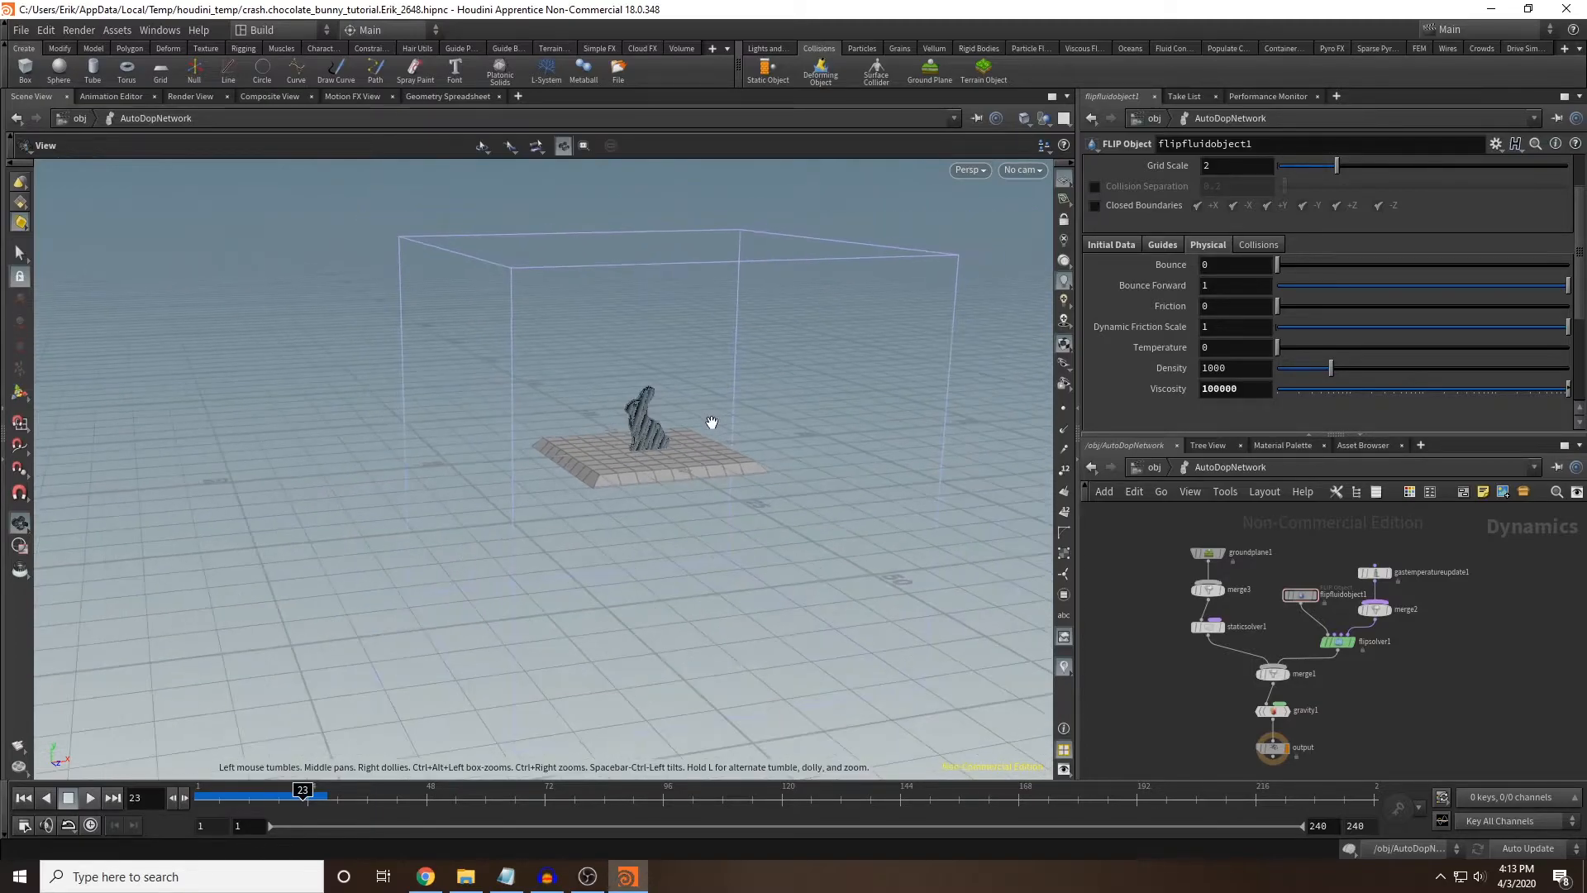
At frame 1, shrink the FLIP solver's limit box to fit around the bunny and ground plane, and save the scene.
drag(686, 400, 384, 311)
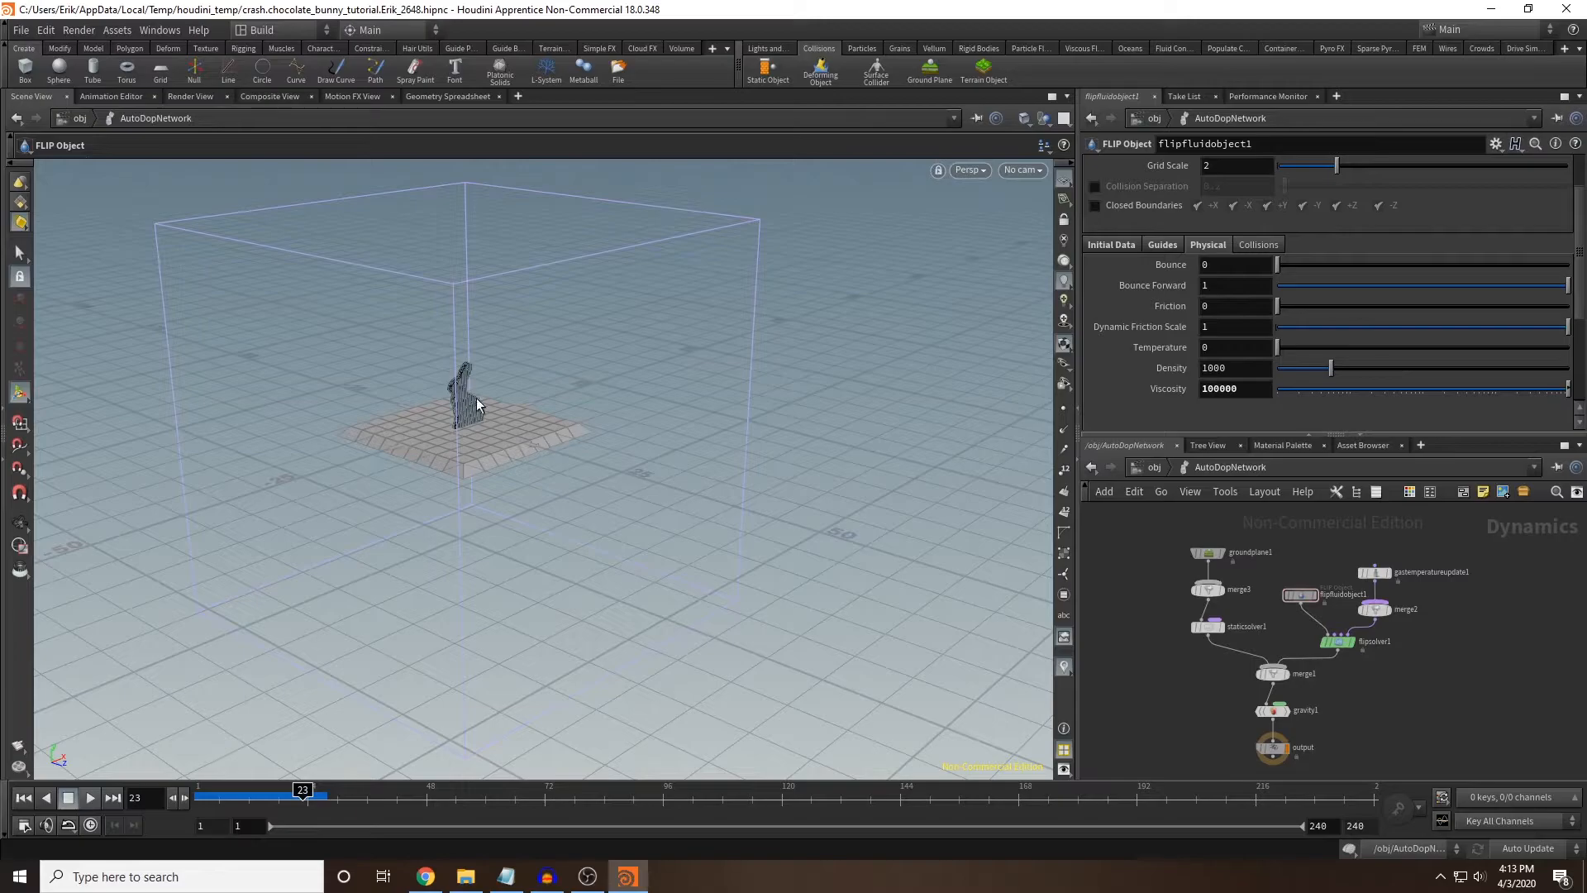
drag(226, 797, 205, 795)
click(1336, 642)
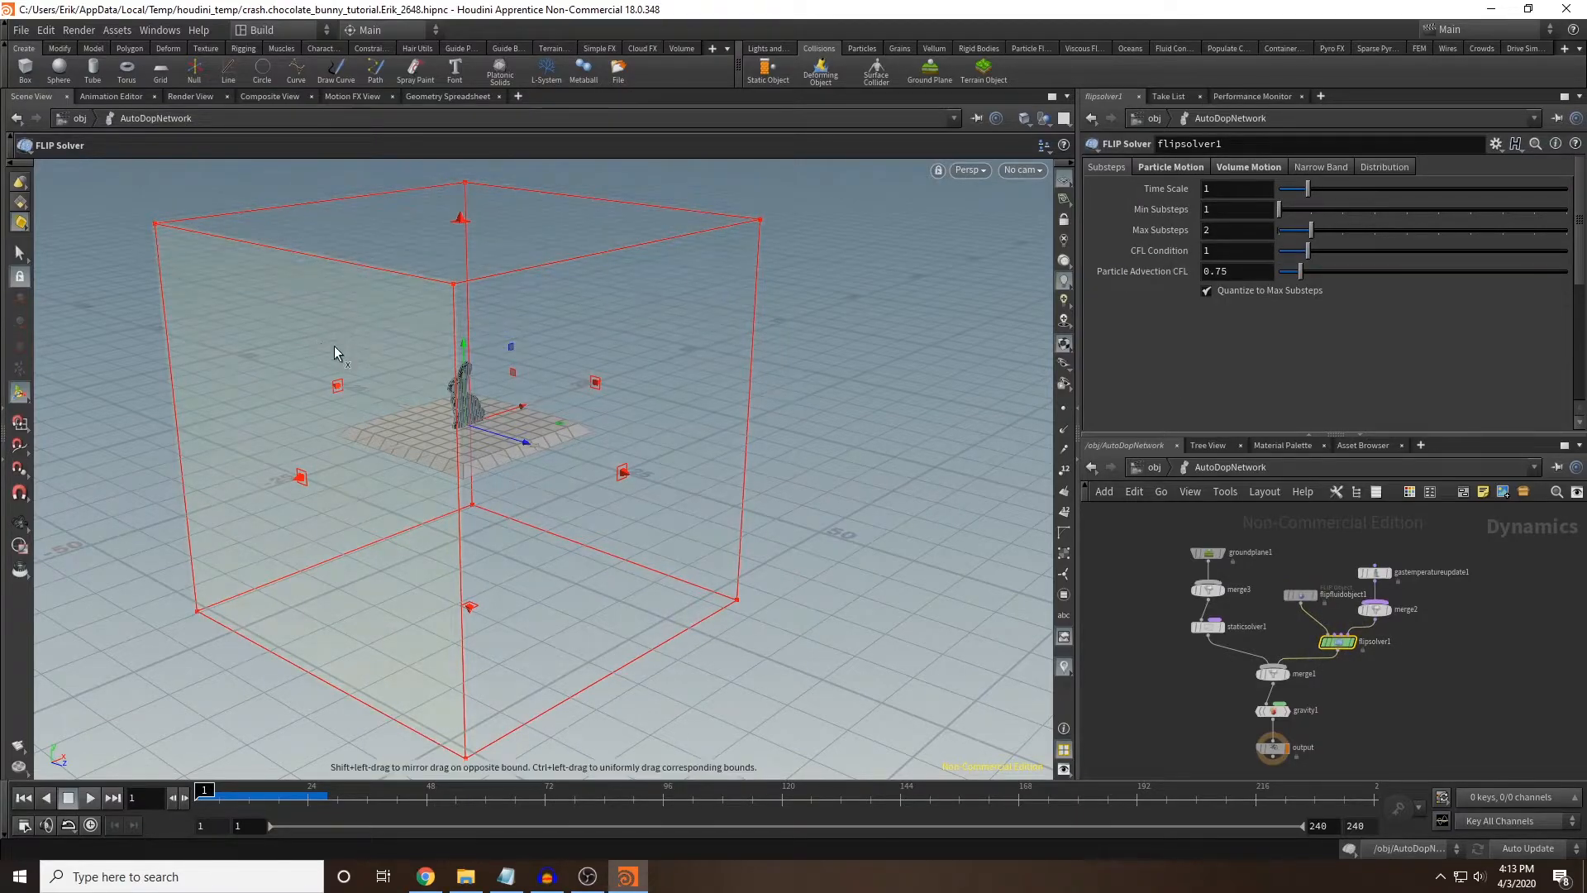
drag(460, 223, 458, 340)
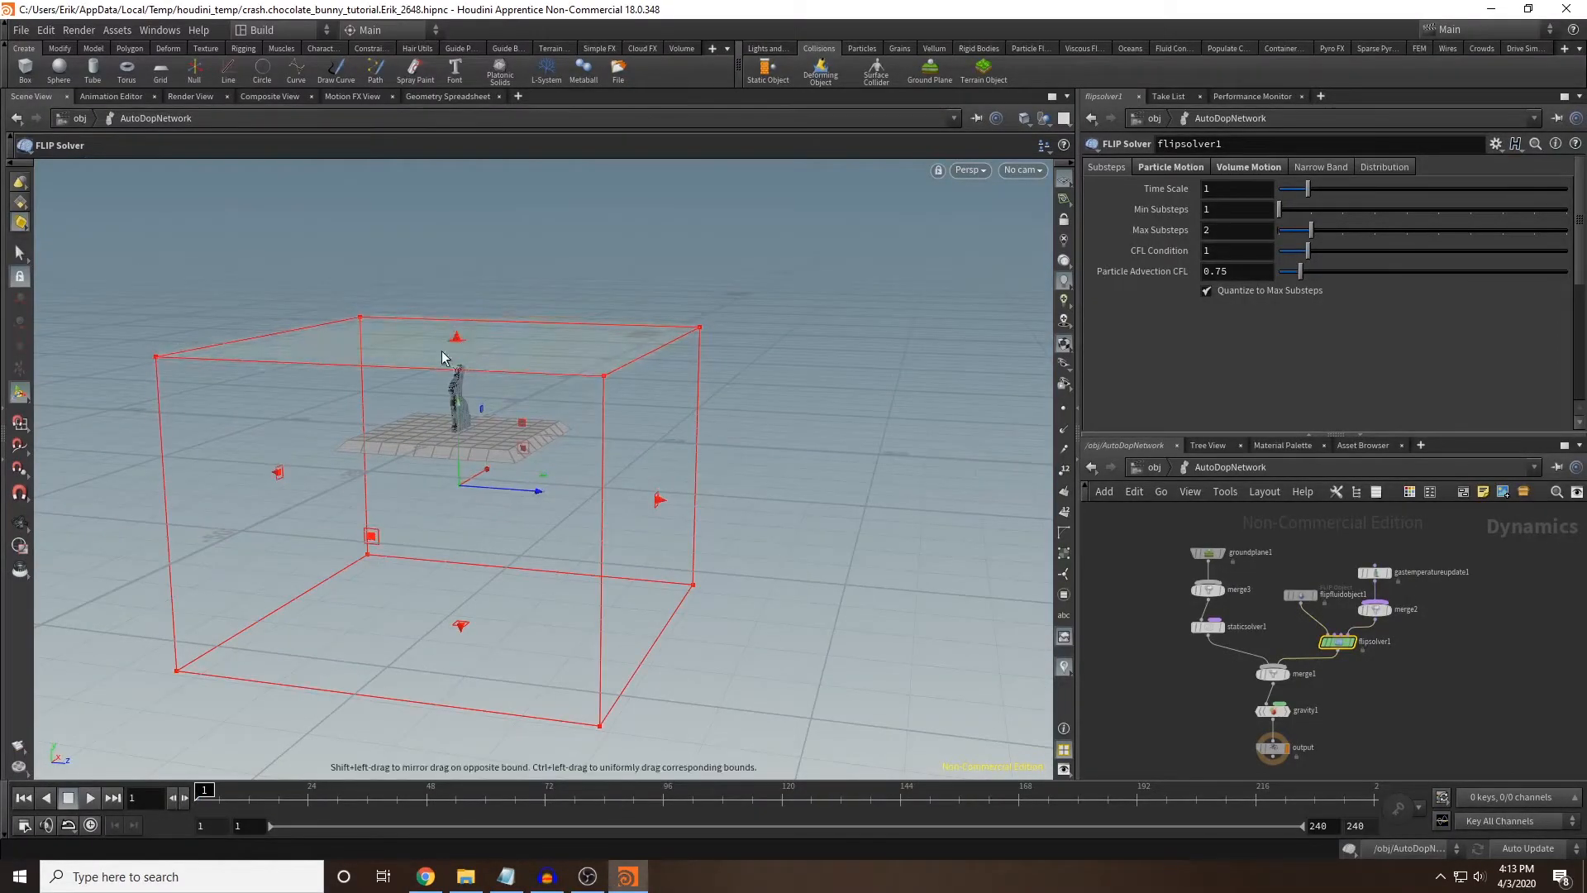
drag(276, 474, 357, 480)
drag(508, 631, 322, 375)
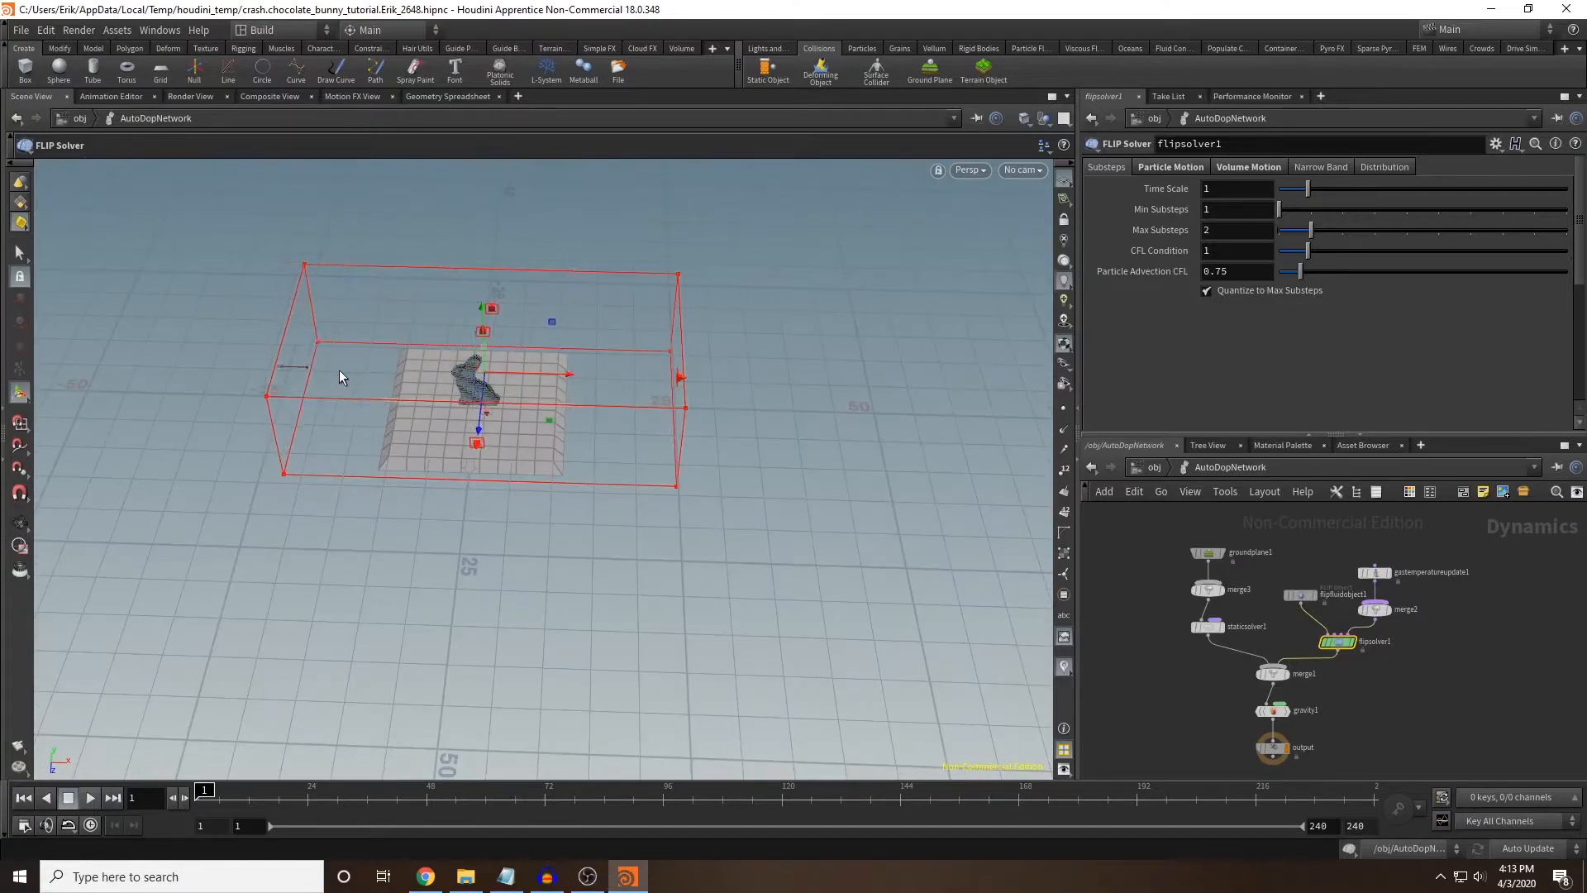
alt+drag(579, 487, 481, 438)
alt+right_drag(482, 438, 560, 620)
alt+drag(560, 620, 241, 732)
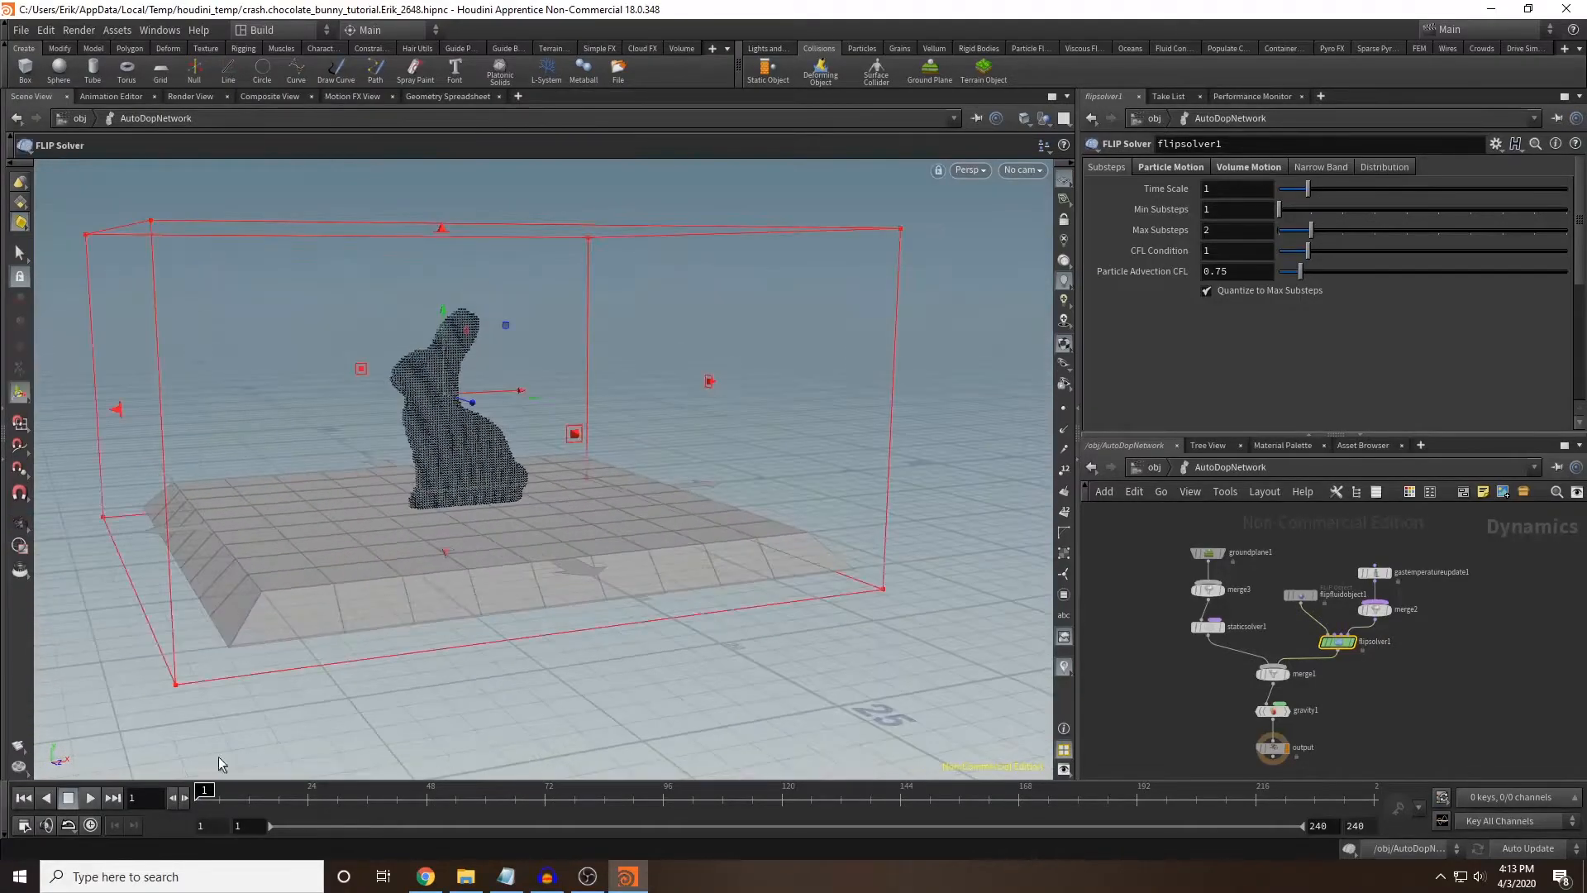
key(ctrl+s)
Create a new geometry object at the object level and name it heat_source.
click(1151, 468)
click(1294, 573)
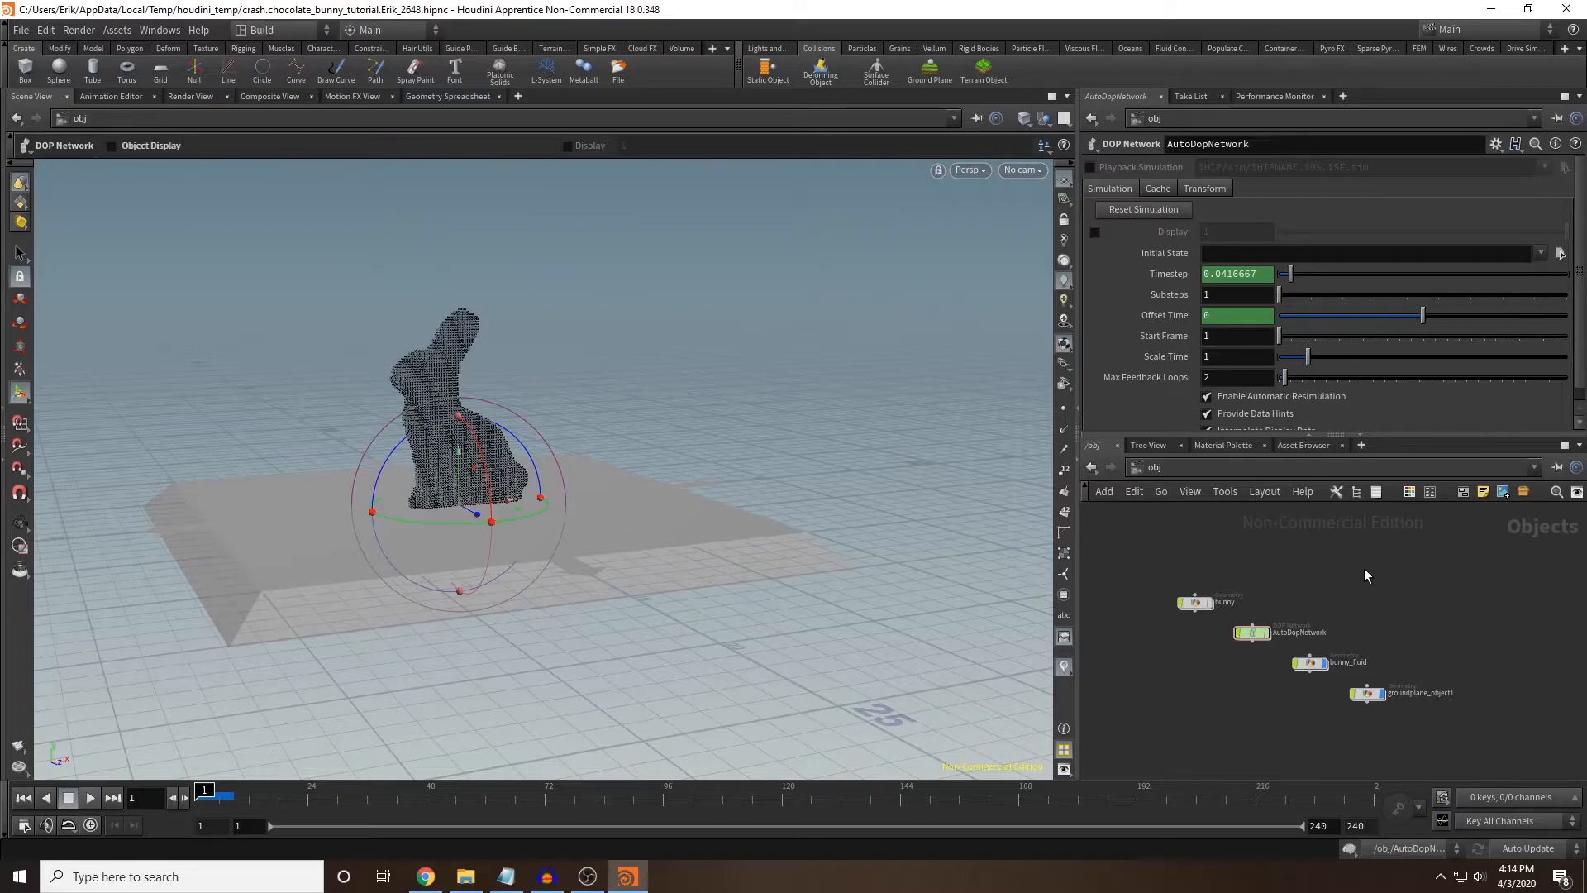
key(Tab)
text(geo)
key(Return)
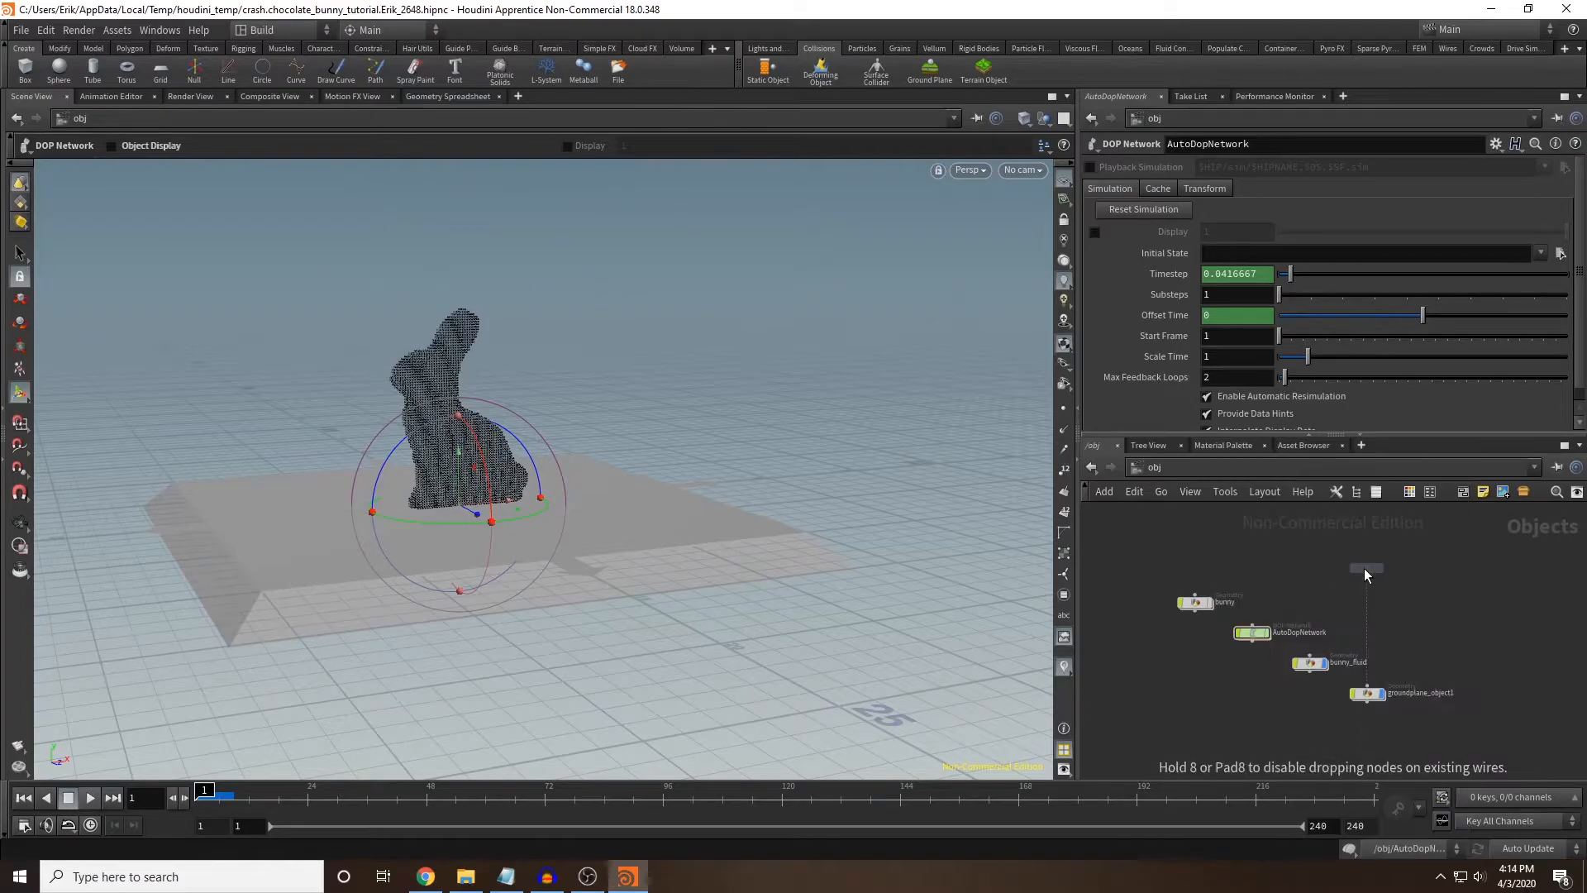
click(1316, 582)
click(1348, 582)
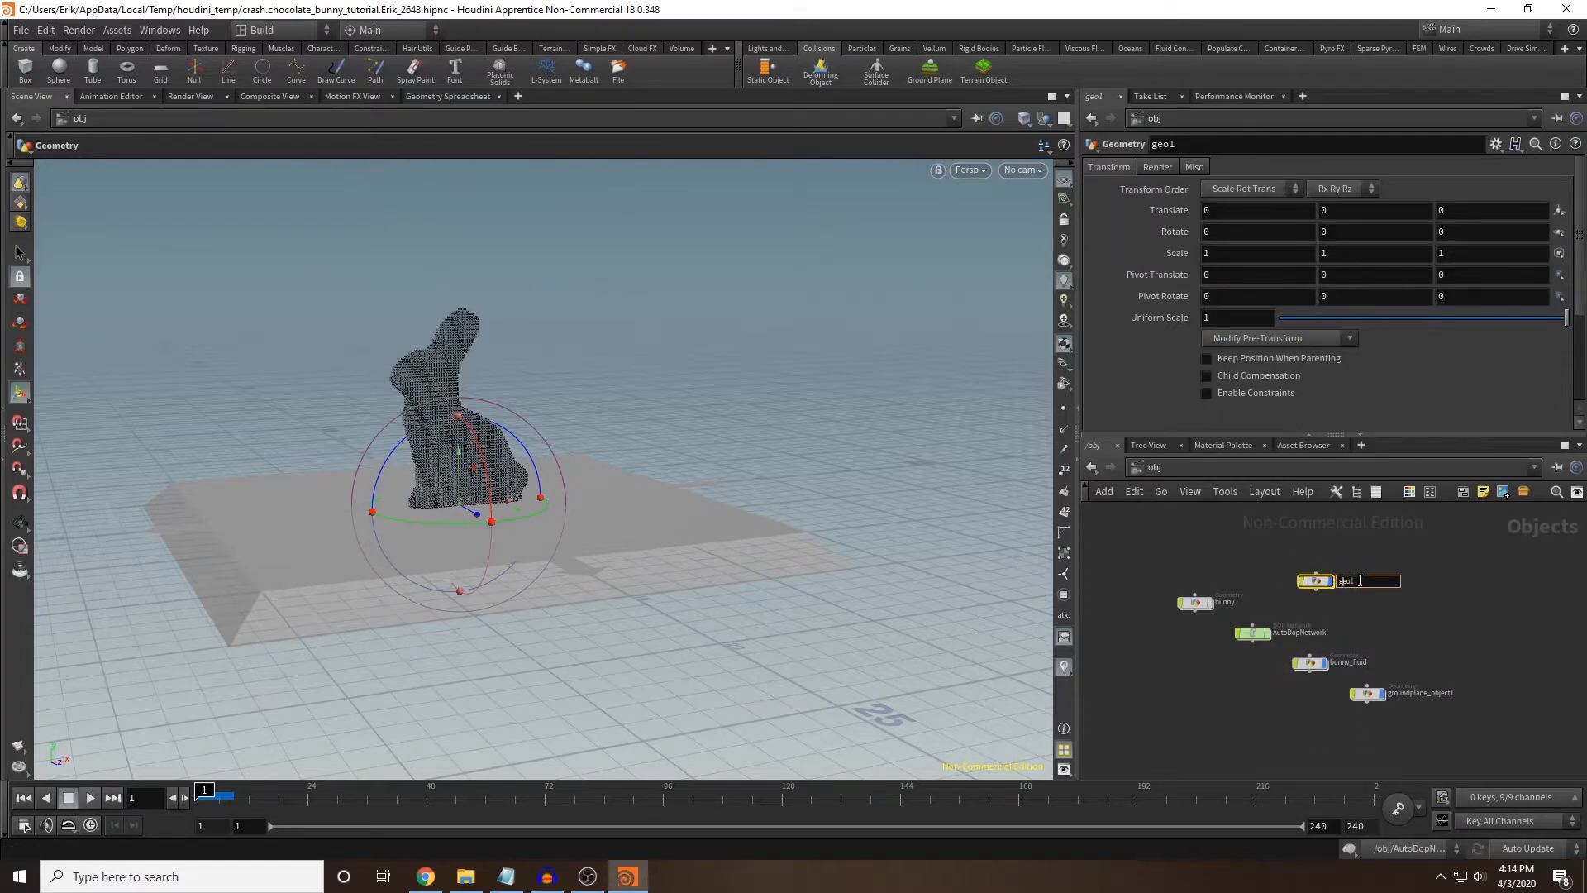
text(heat_source)
key(Return)
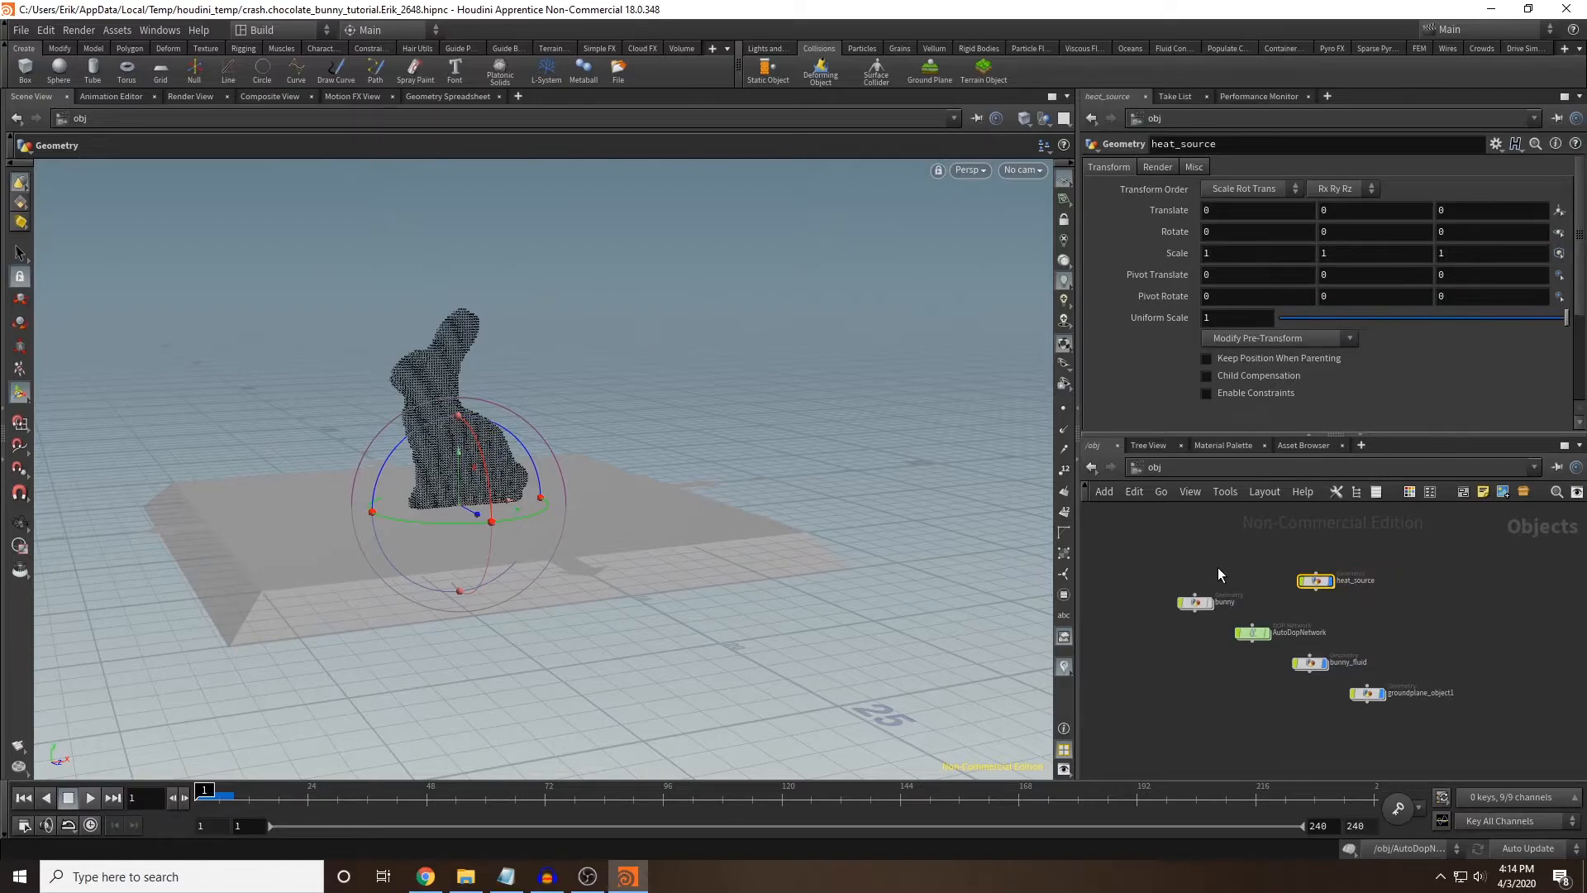
Add a polygon mesh sphere inside heat_source with uniform scale 2.99, 50 rows and 50 columns.
double_click(1312, 581)
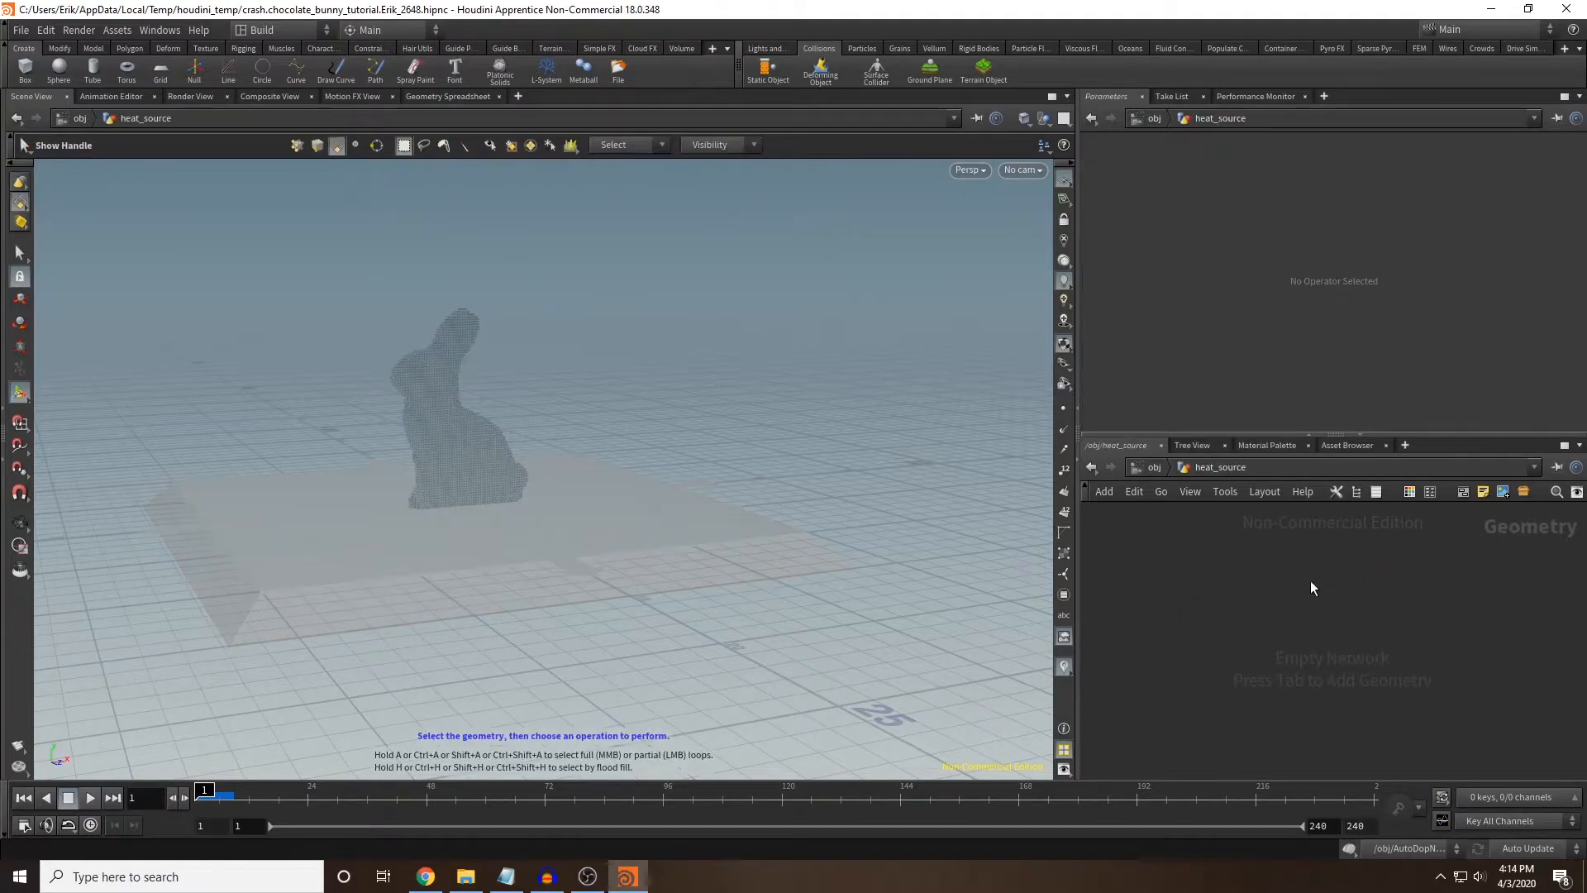
key(Tab)
text(sphe)
key(Return)
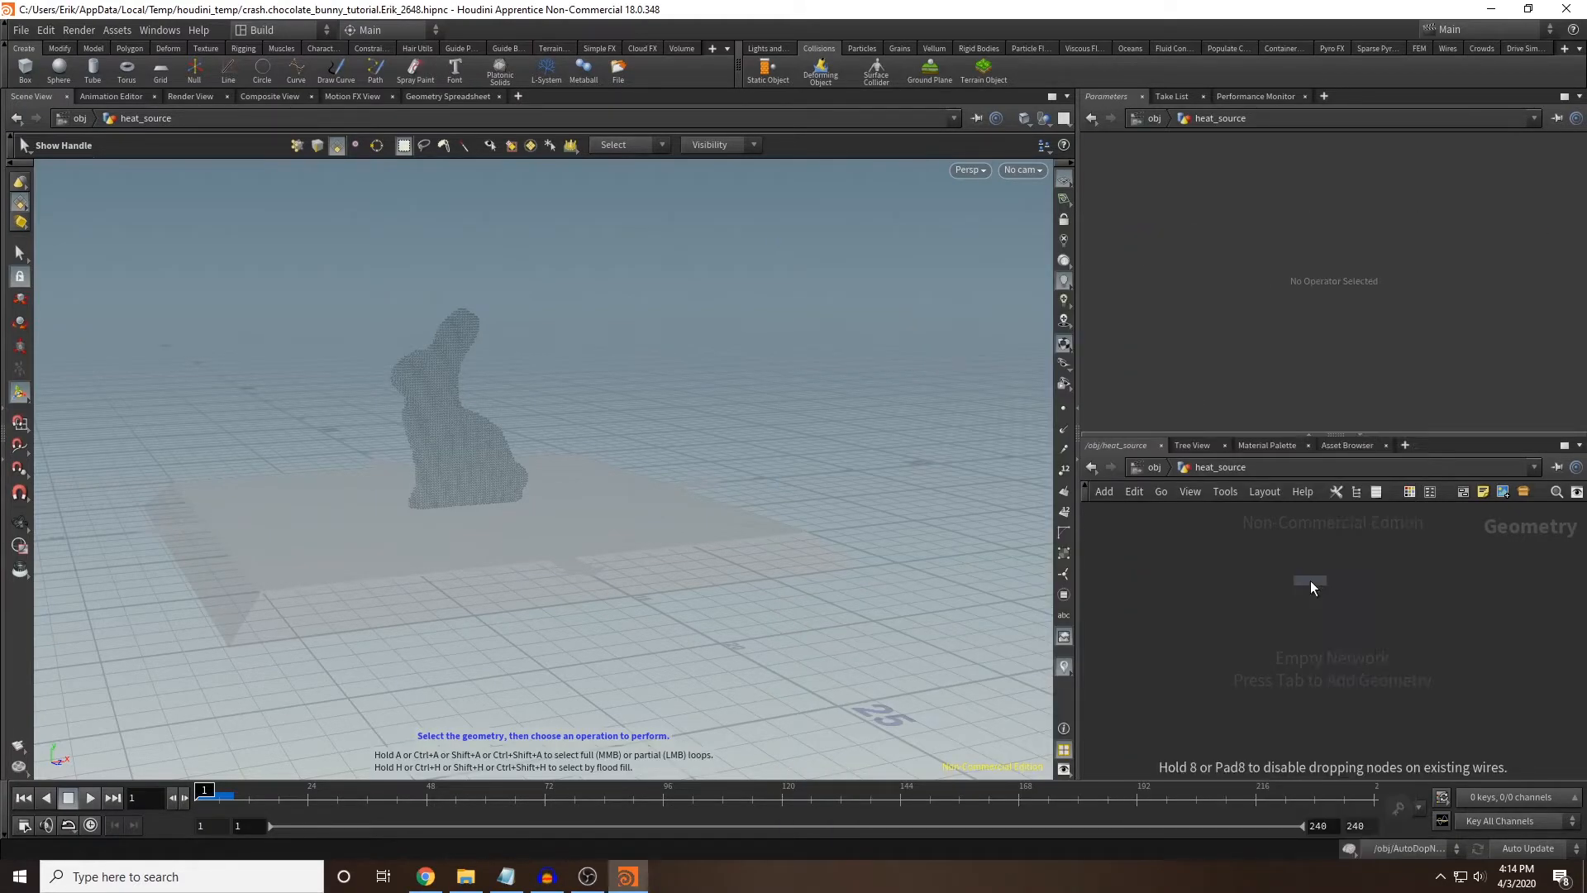
click(1311, 580)
click(1270, 164)
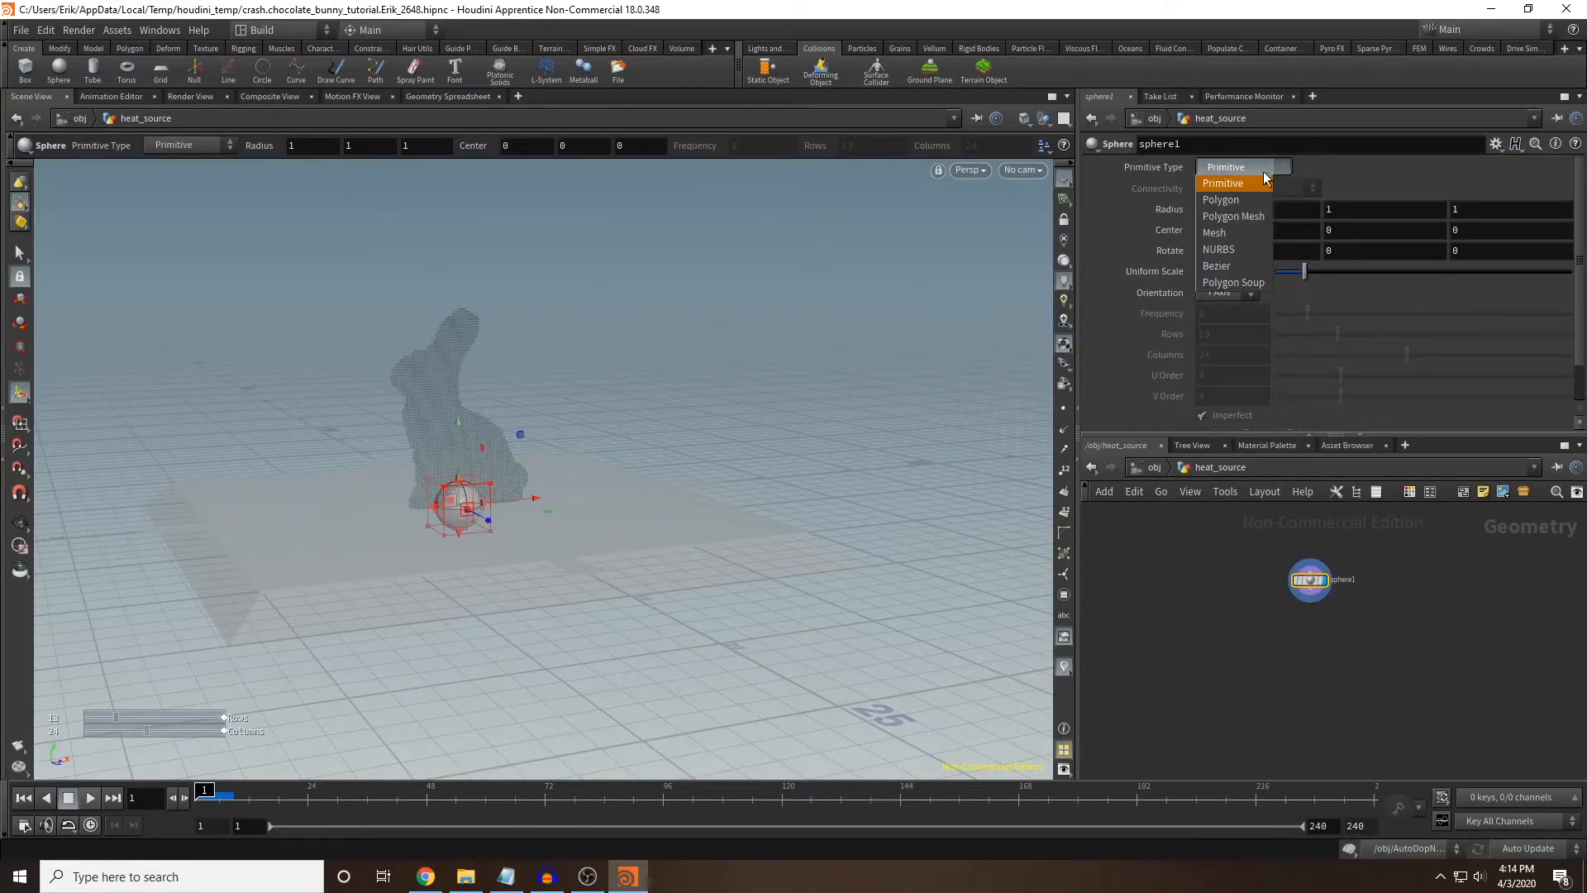
click(1234, 210)
drag(1306, 279, 1363, 277)
drag(1340, 336, 1571, 335)
drag(1407, 355, 1570, 355)
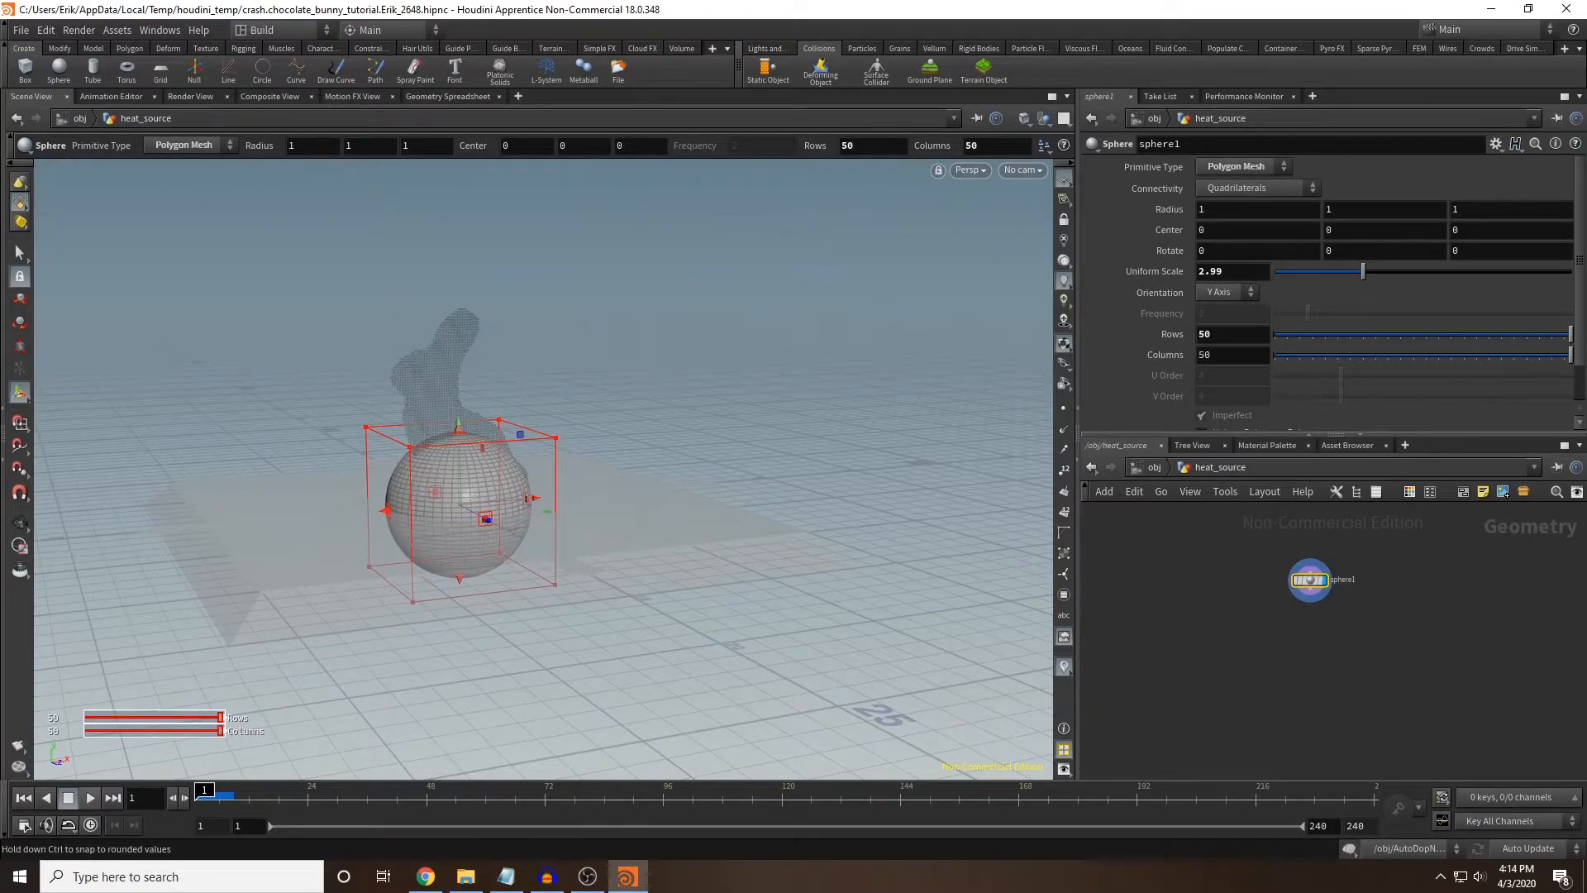
Raise the sphere above the bunny's ears, to a center Y of about 11.09.
drag(458, 419, 448, 125)
alt+middle_drag(650, 423, 678, 496)
drag(484, 205, 485, 214)
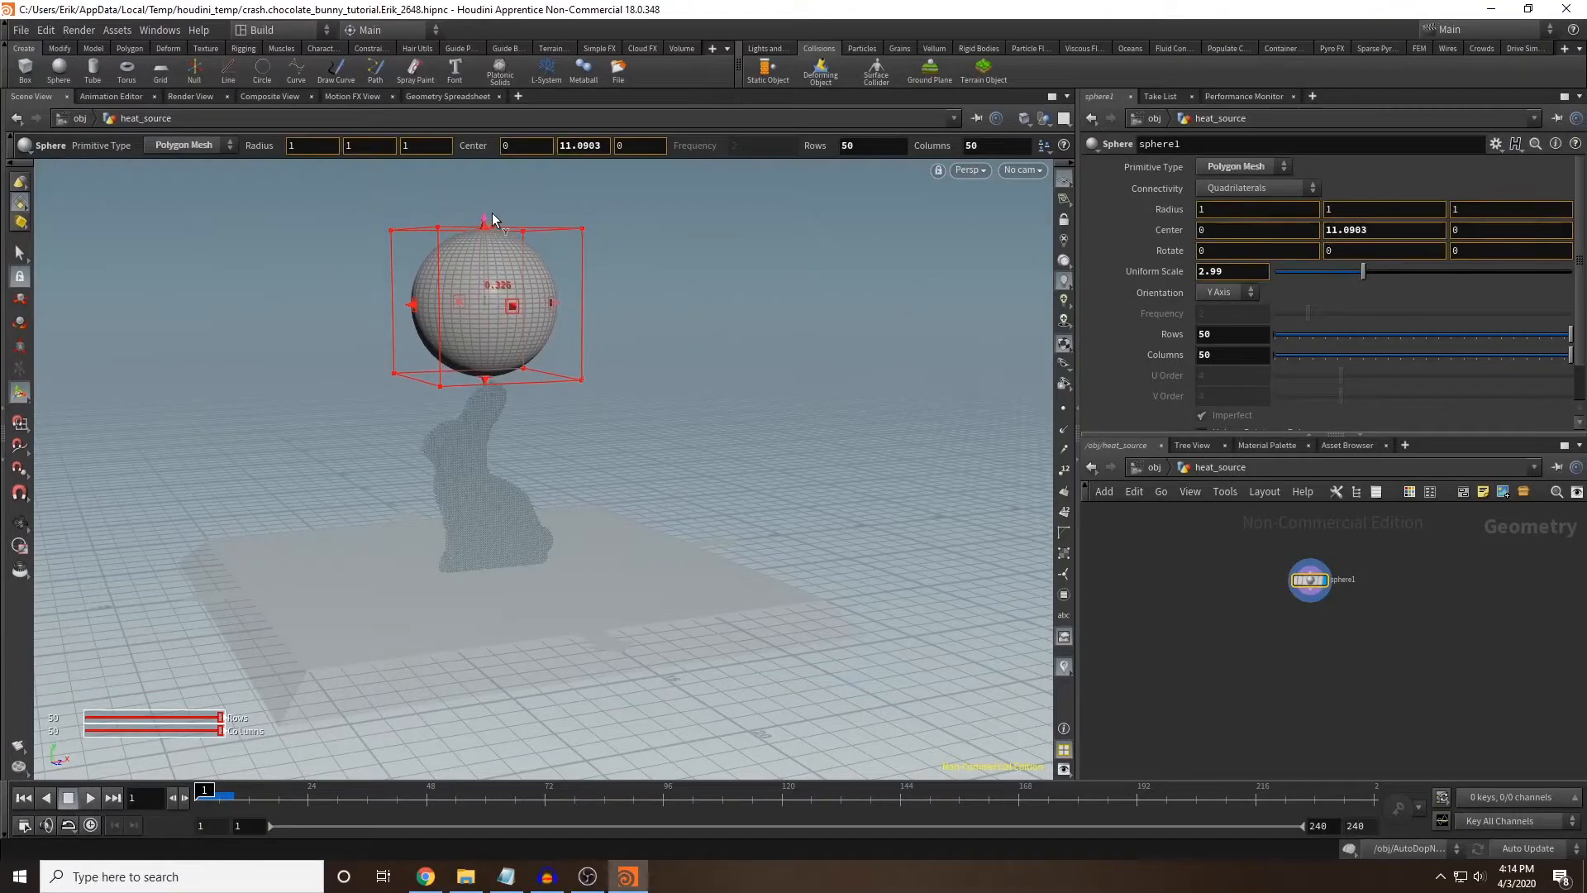
Roughen the sphere with a displayed Mountain node using height 0.59 and element size 1.09.
text(mountain)
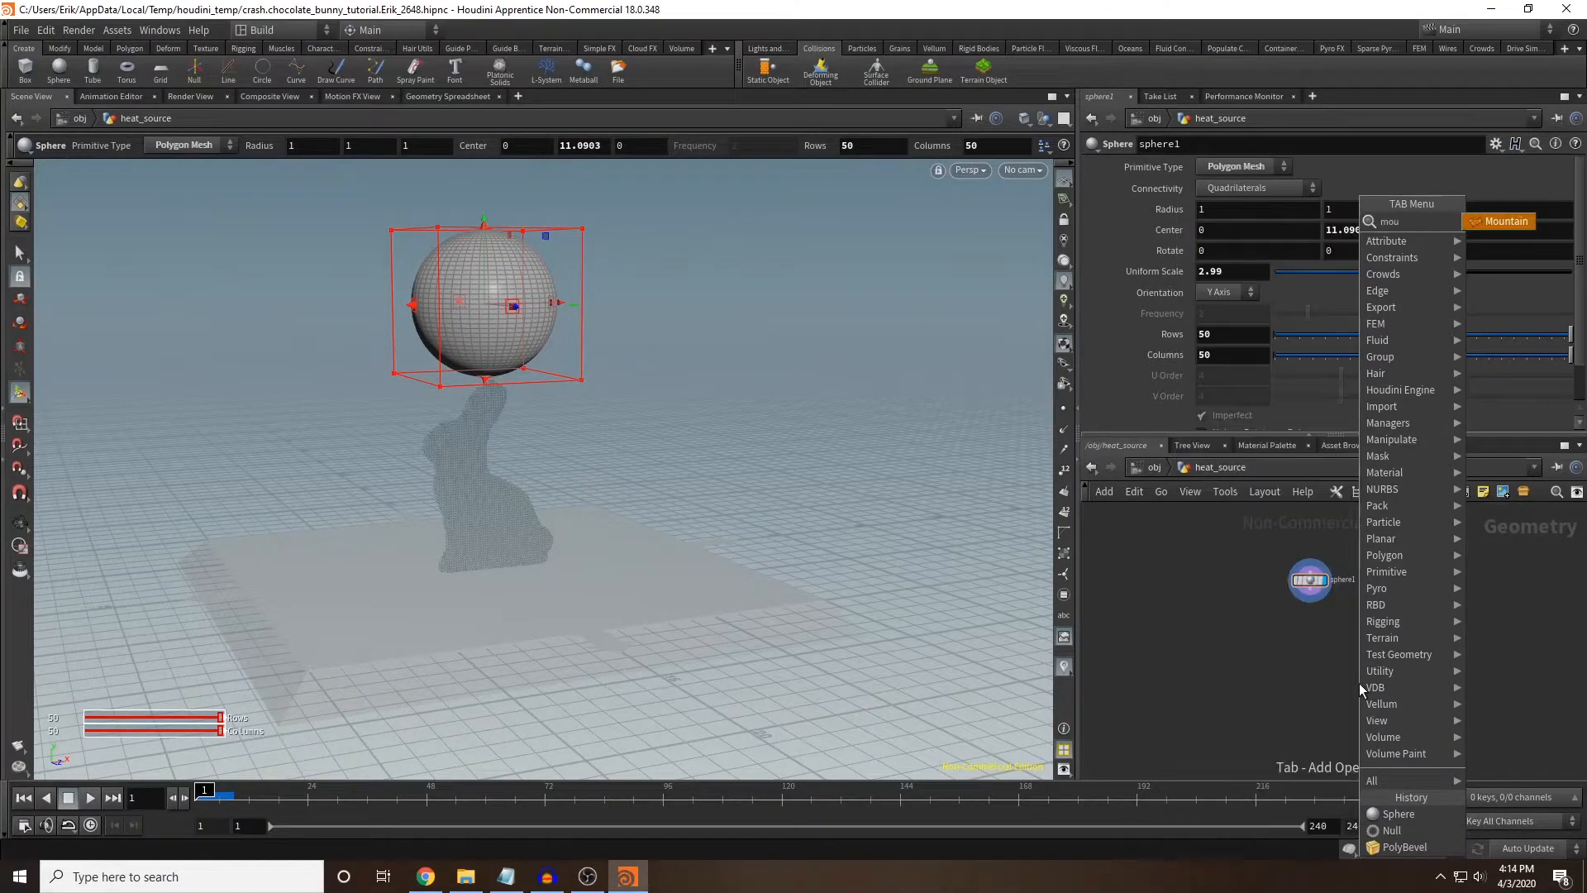
key(Return)
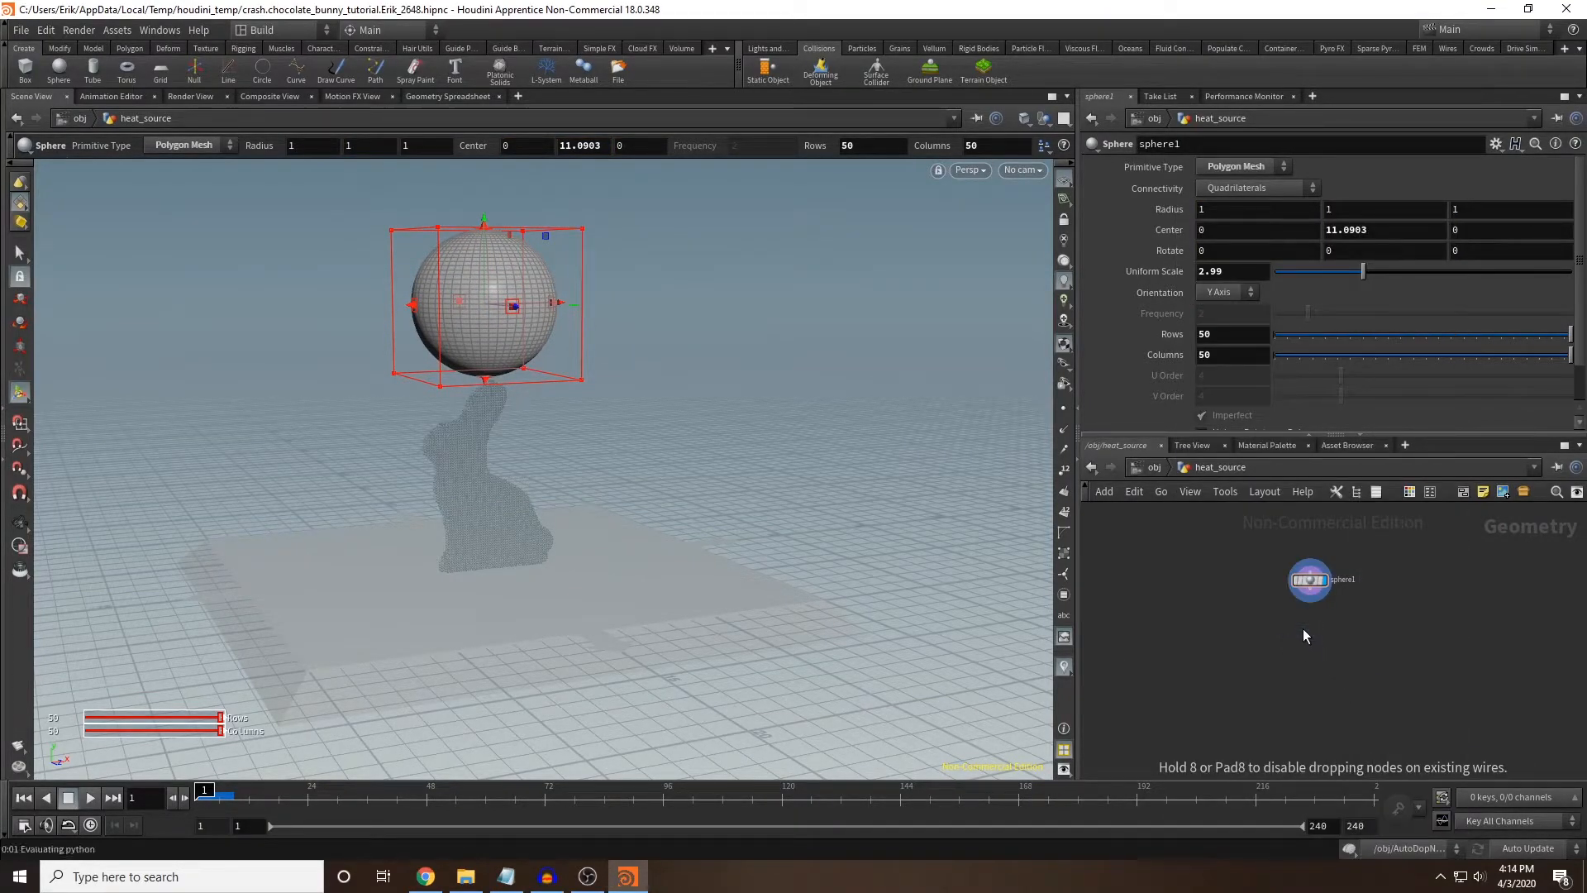
click(1303, 628)
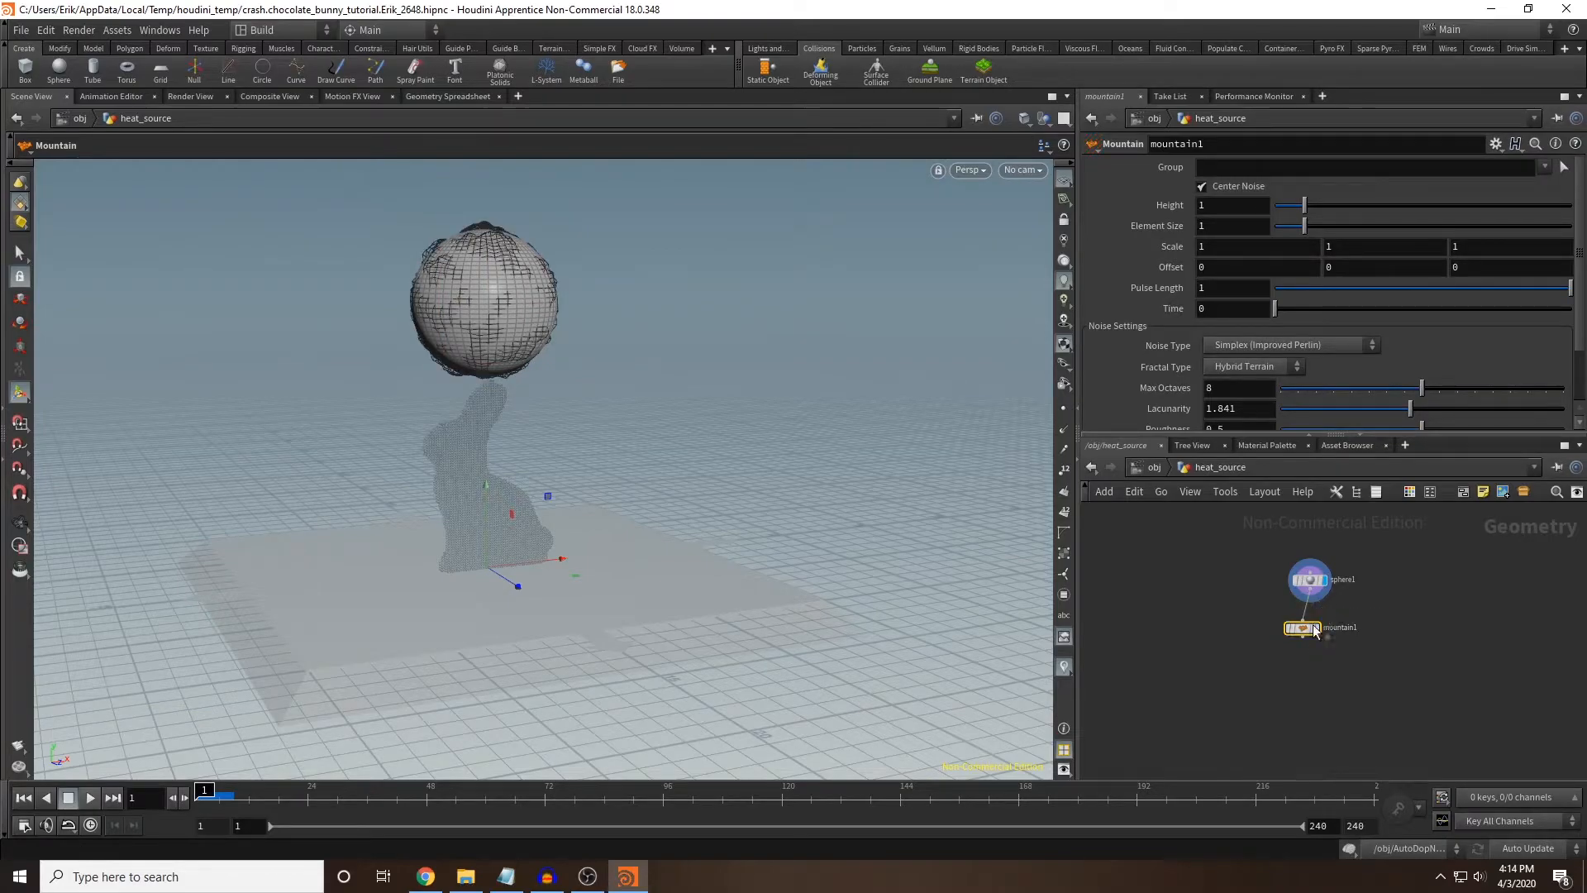
click(1327, 616)
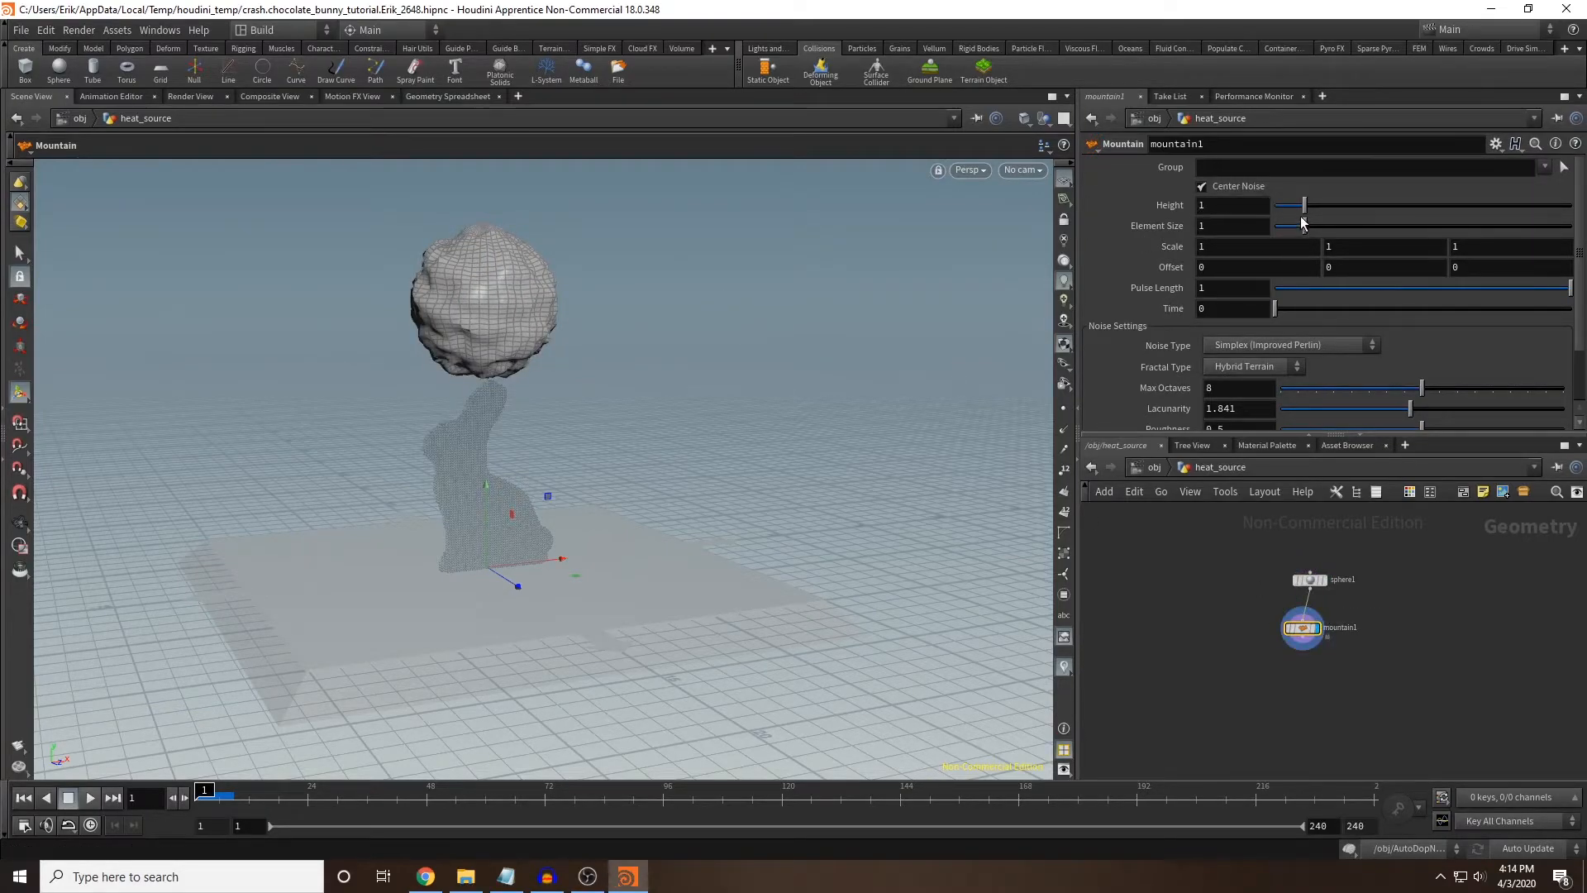
mouse_move(1304, 226)
mouse_down()
mouse_move(1323, 211)
mouse_move(1295, 217)
mouse_up()
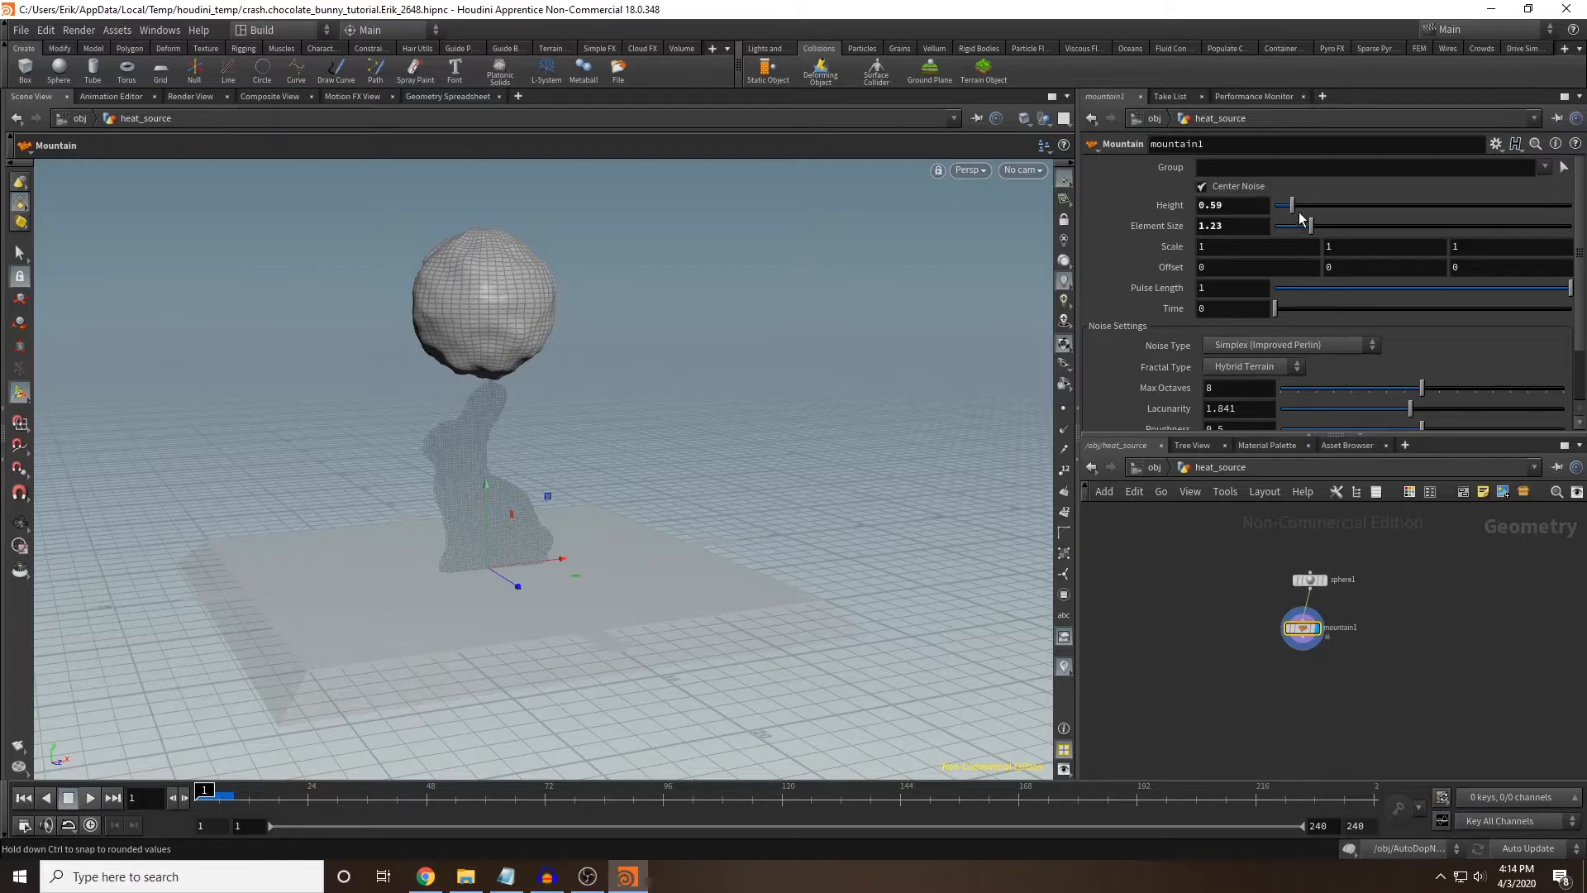
drag(1314, 229, 1308, 229)
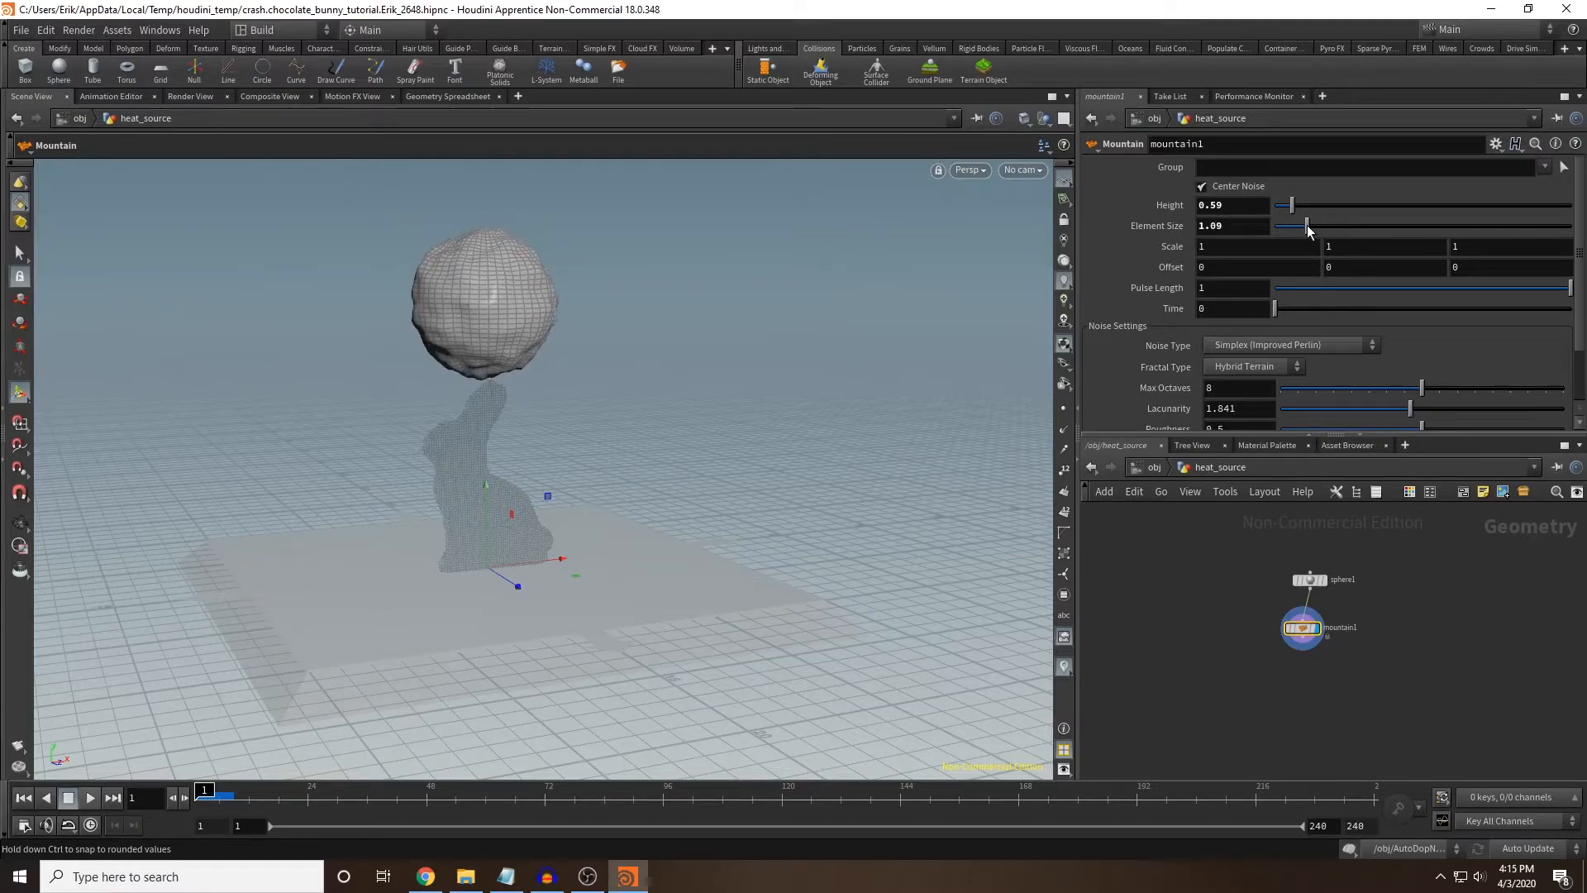
key(Escape)
Add a Transform node after the Mountain node and display it.
drag(584, 468, 920, 636)
key(Tab)
text(transf)
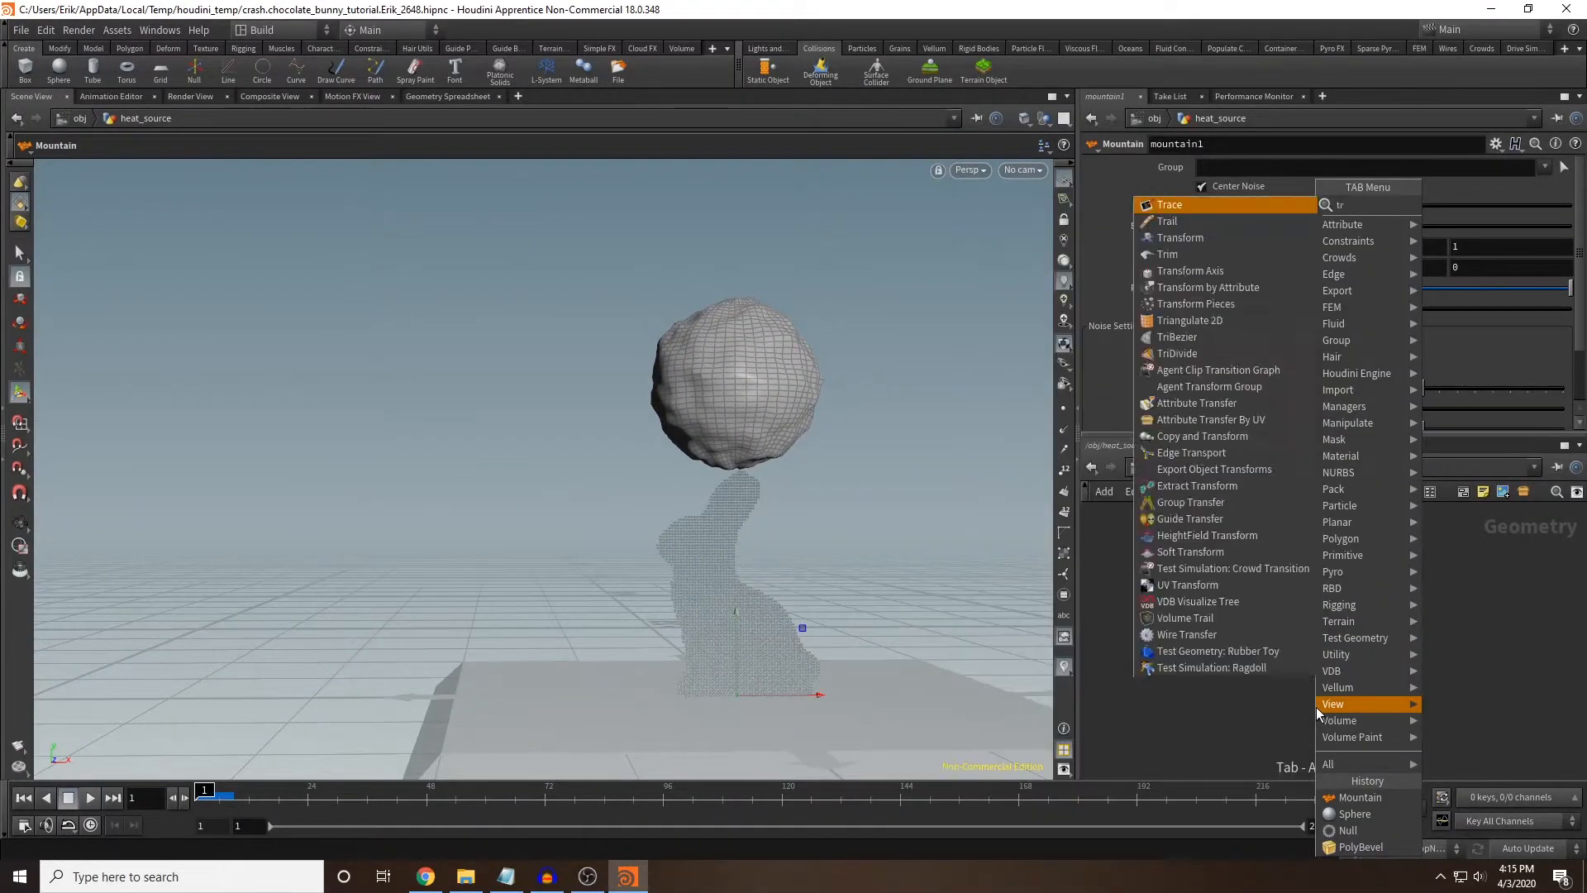
key(Return)
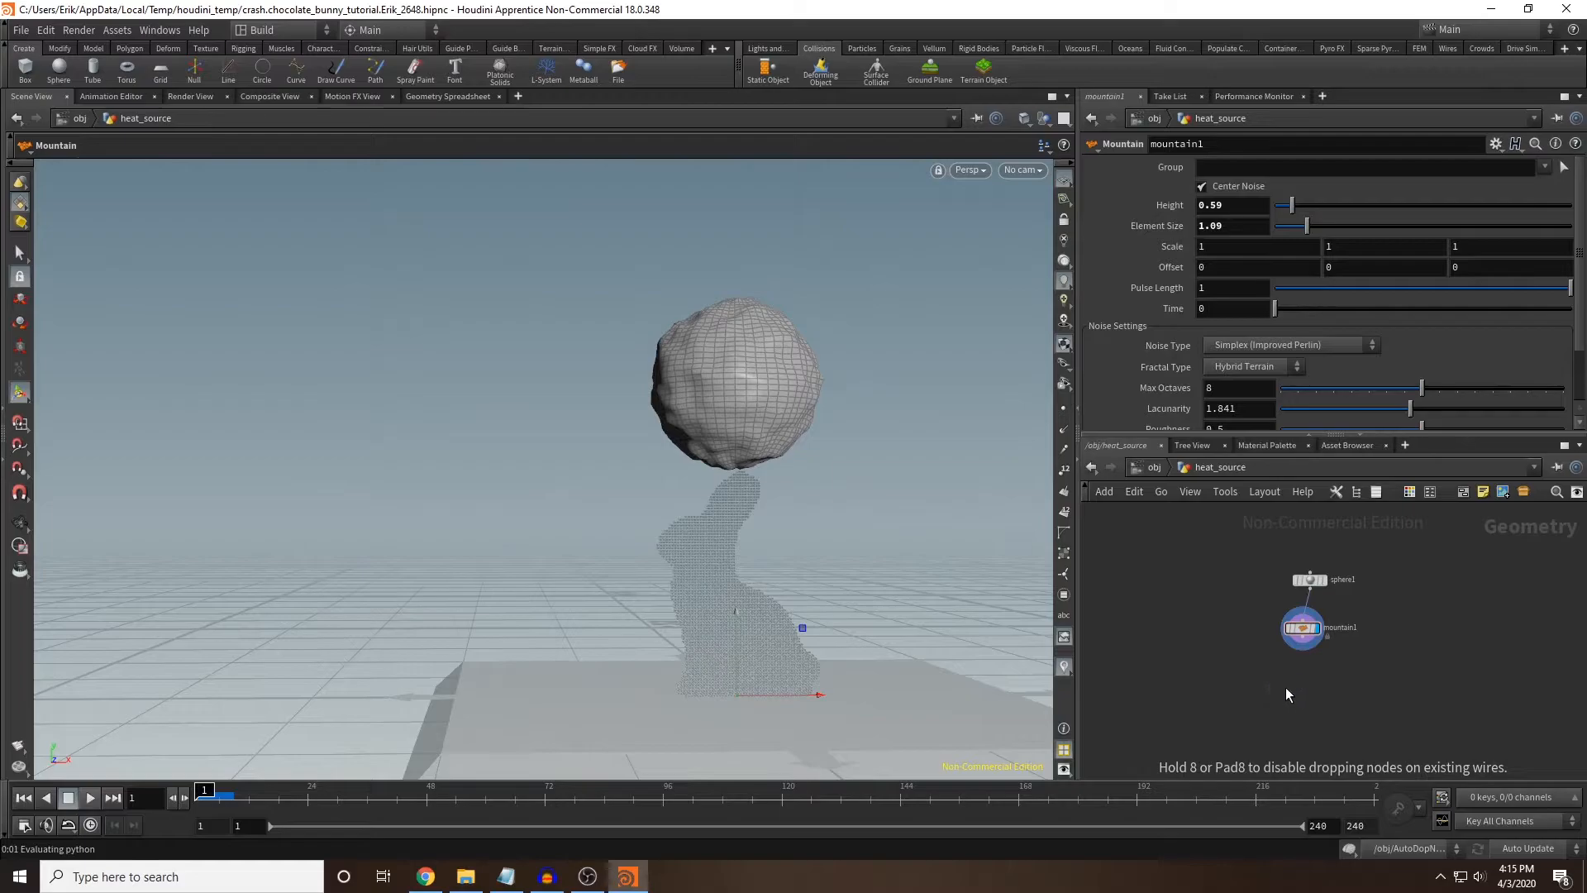
click(1286, 688)
click(1300, 692)
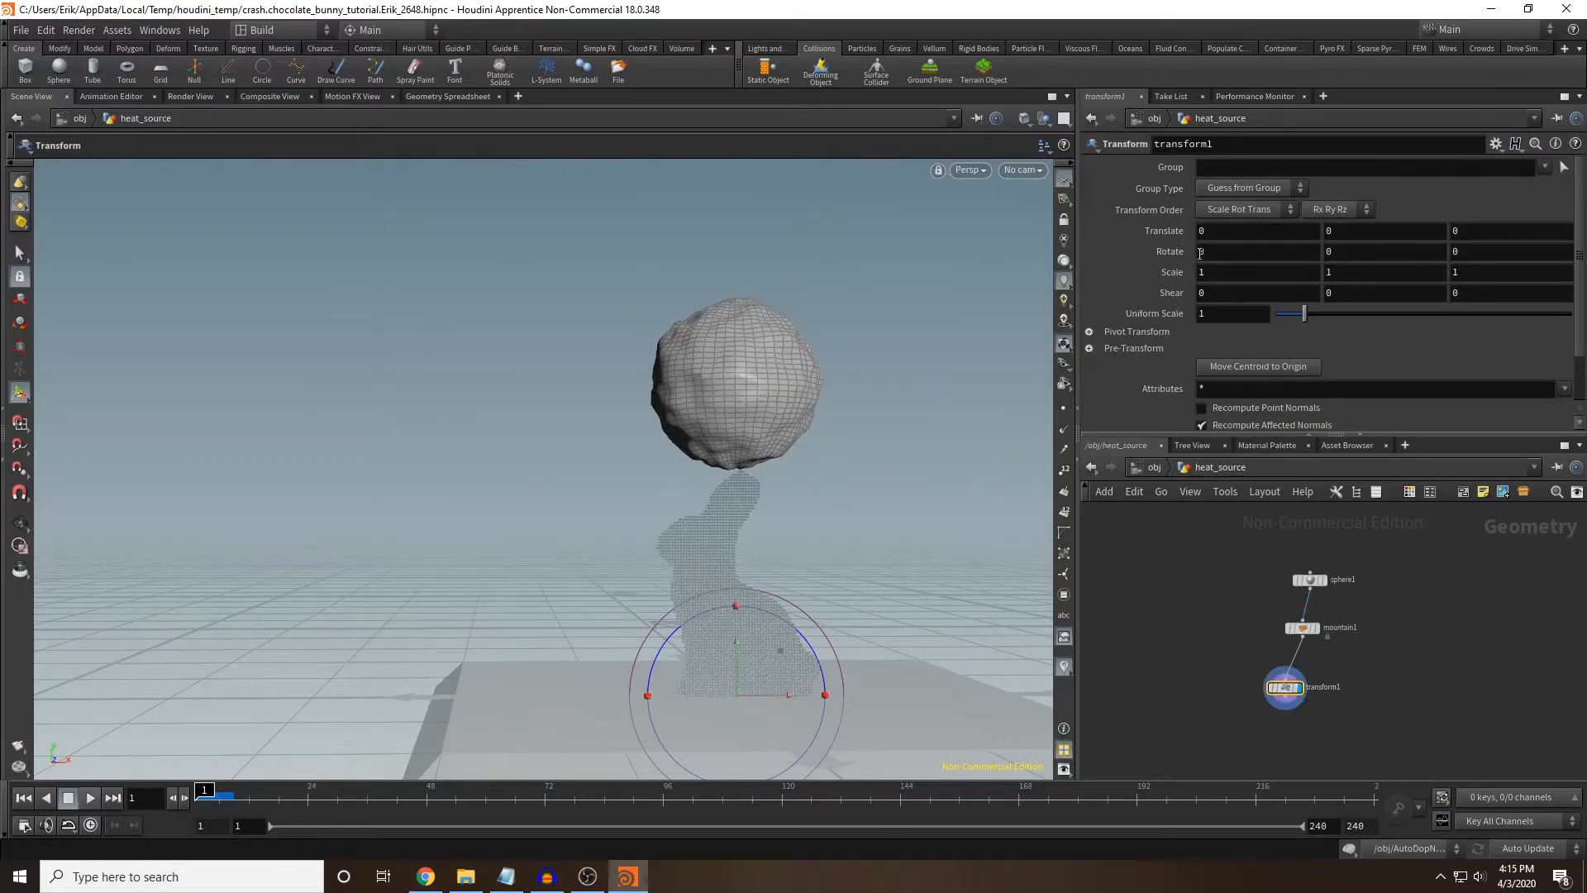
Set the Transform's uniform scale to 1.15 and X scale to 1.1, and translate the sphere to about -0.66 in X and -1.04 in Y.
drag(1304, 312, 1309, 314)
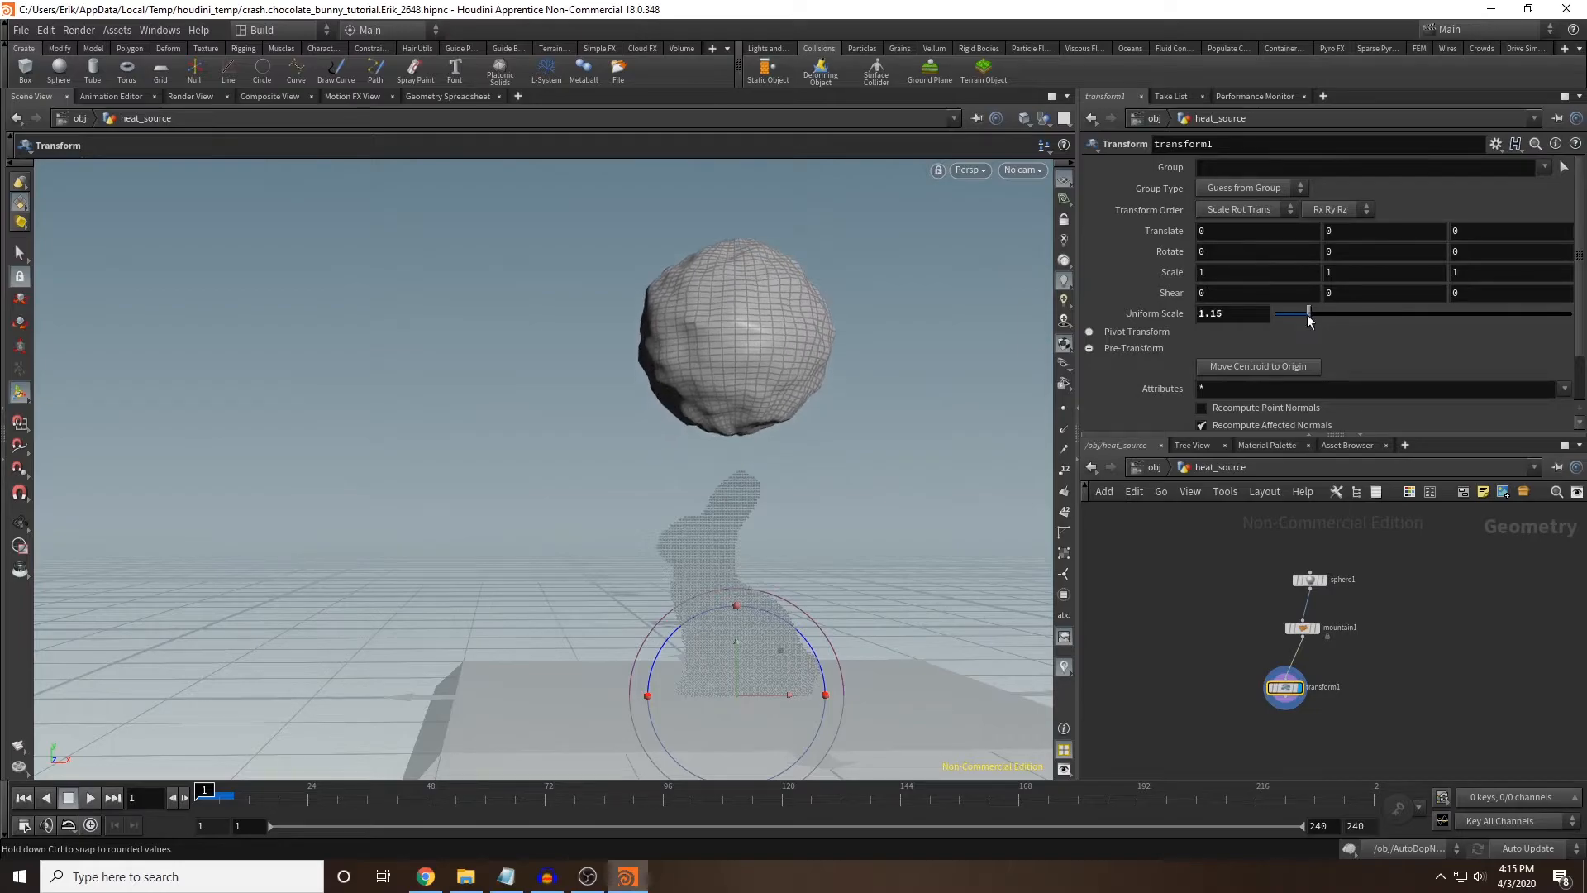
alt+drag(882, 418, 886, 429)
scroll(875, 418, down, 3)
middle_drag(1250, 276, 1317, 279)
alt+drag(641, 420, 603, 432)
middle_drag(1248, 273, 1198, 273)
drag(796, 630, 760, 605)
alt+drag(855, 476, 772, 425)
key(t)
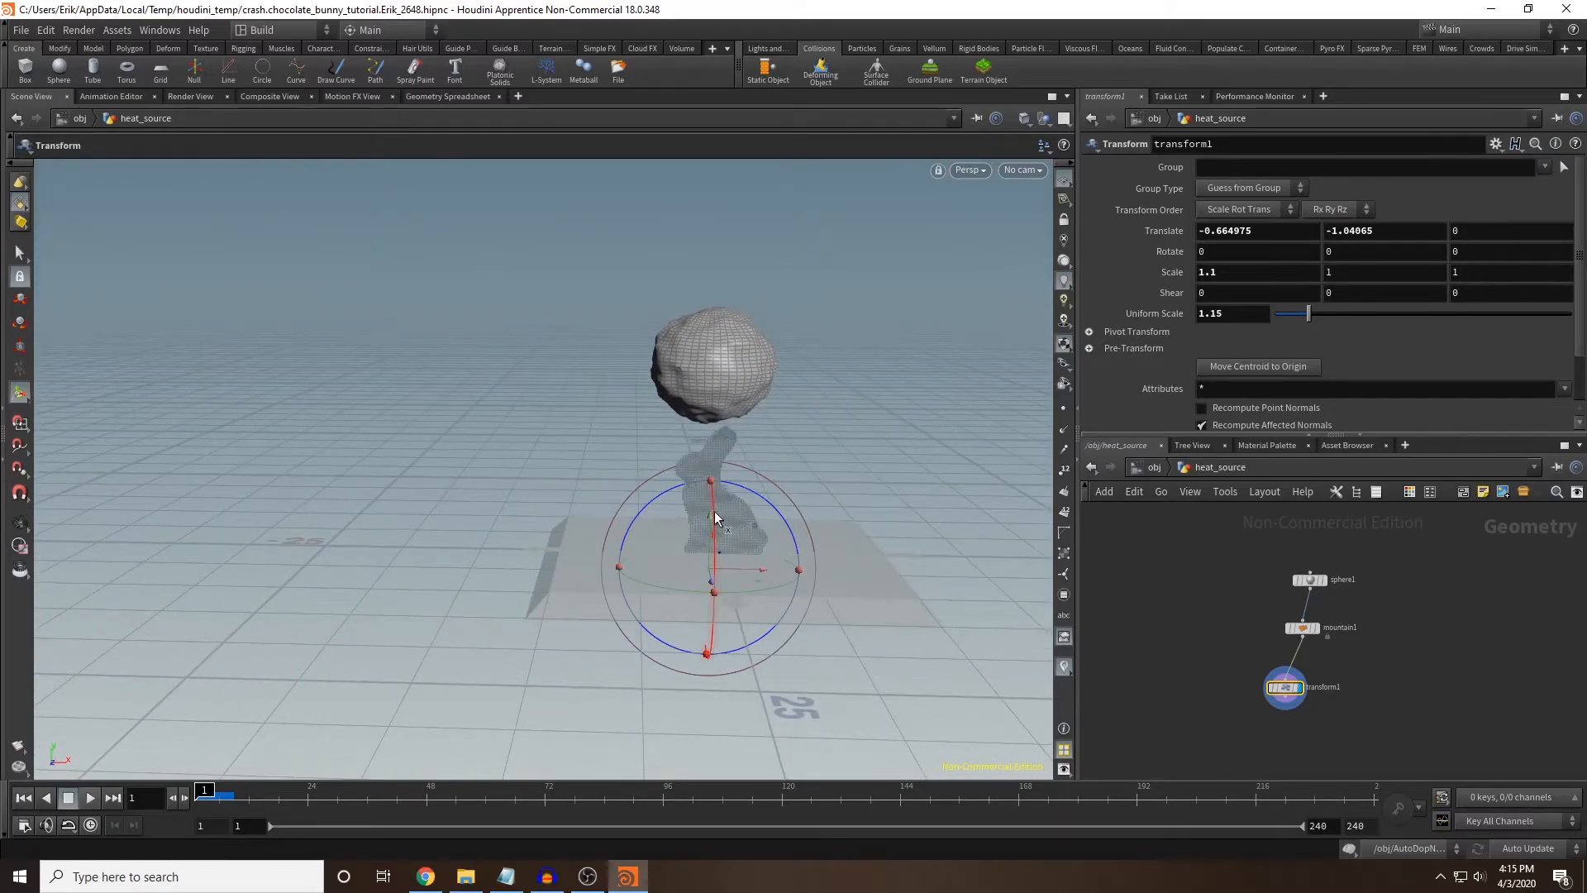
Keyframe the Transform's Y translation at frame 1 and go to frame 120, cancelling the simulation cook.
alt+click(1400, 235)
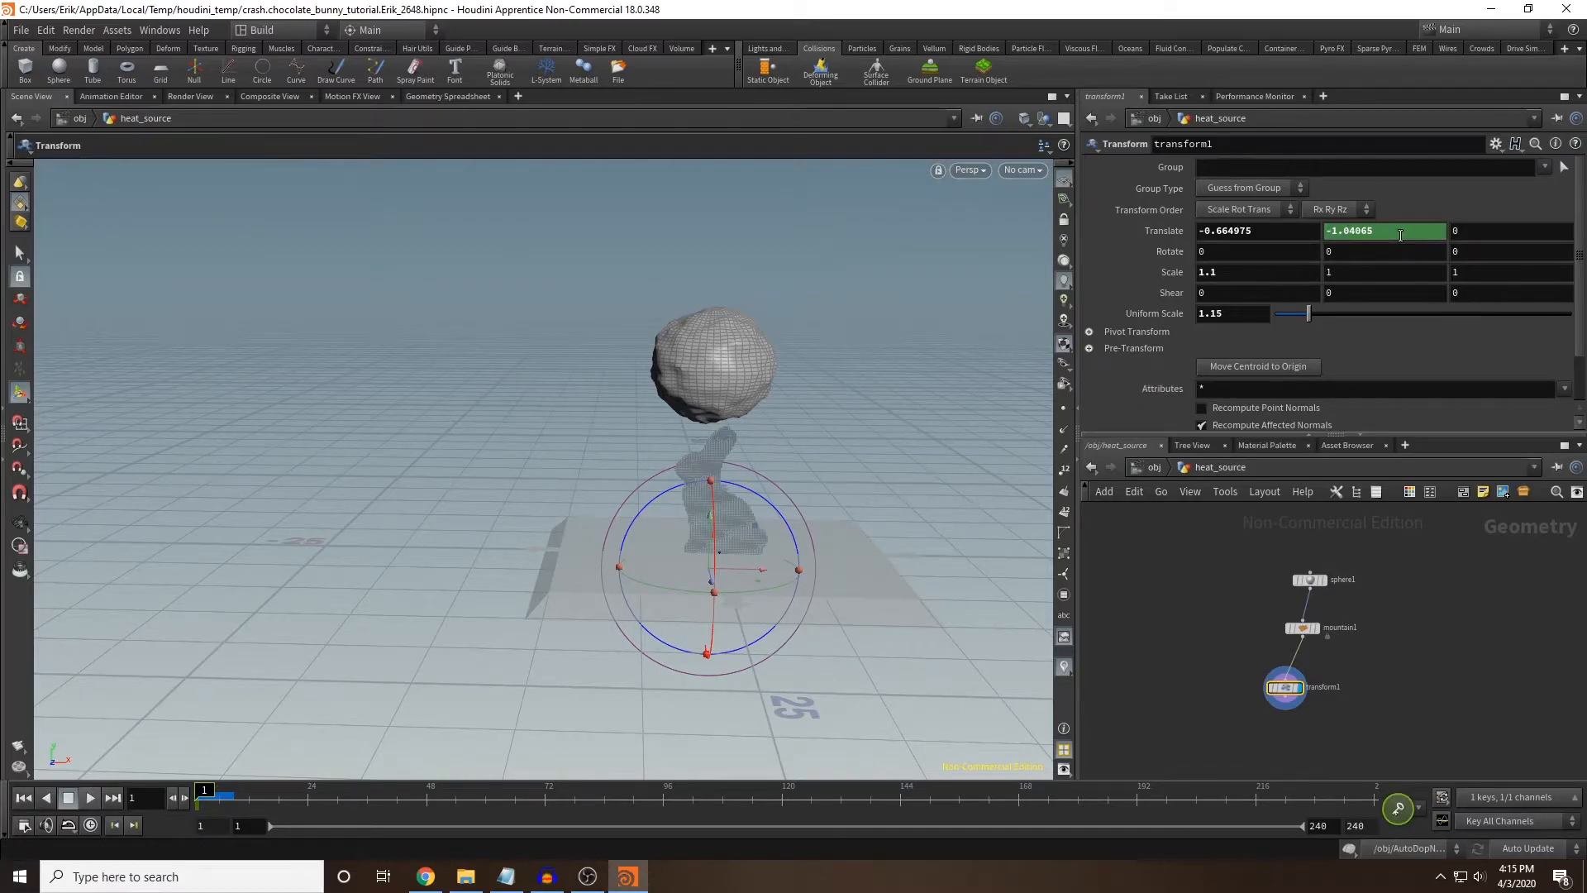
click(782, 799)
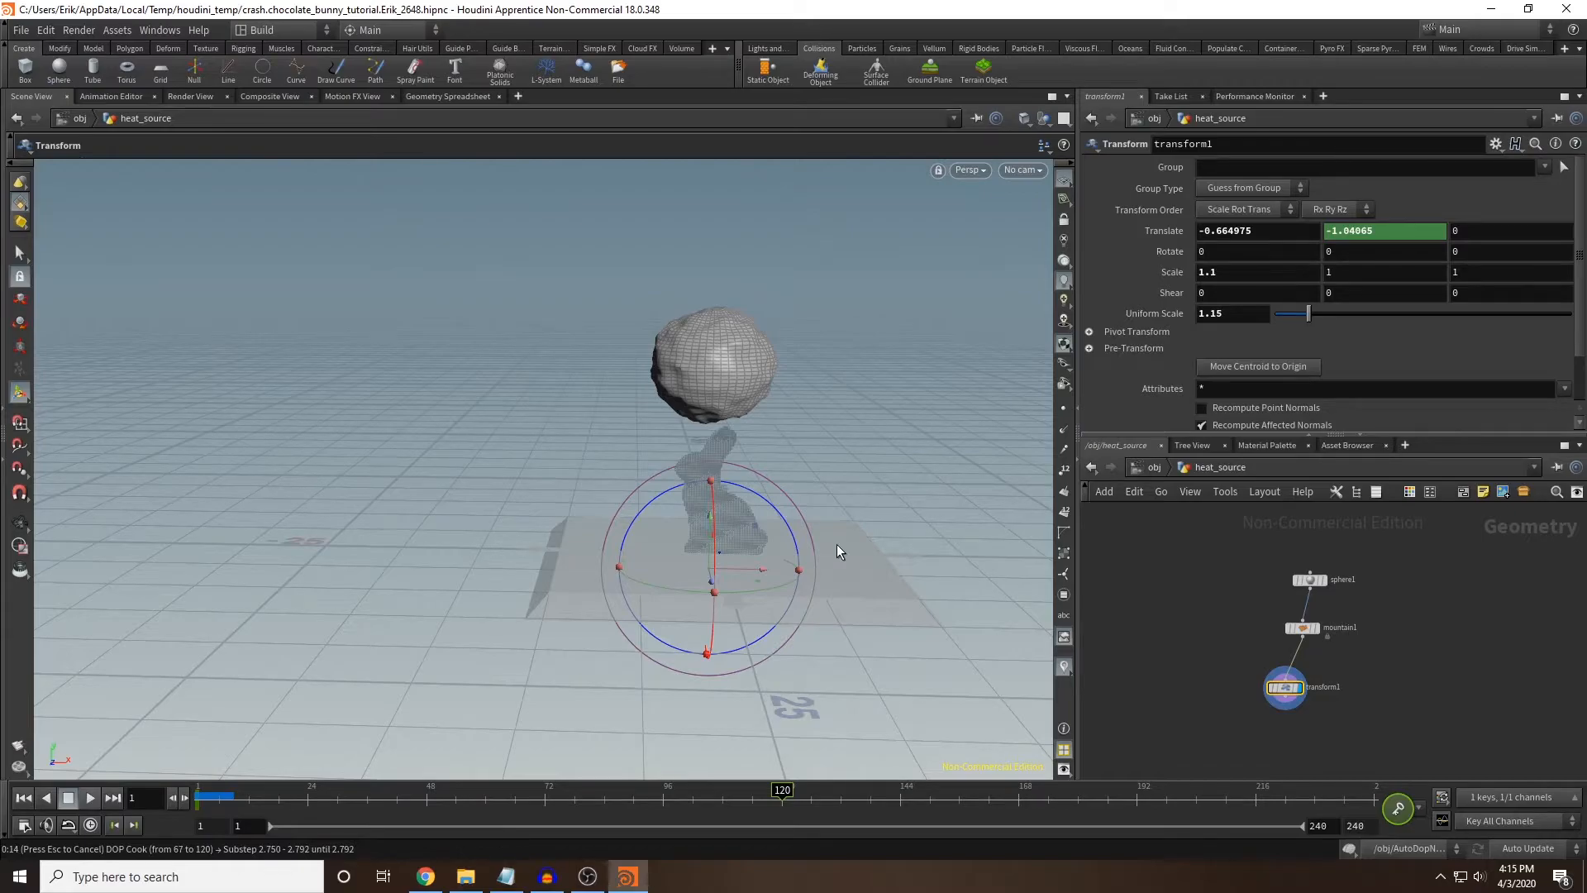
key(Escape)
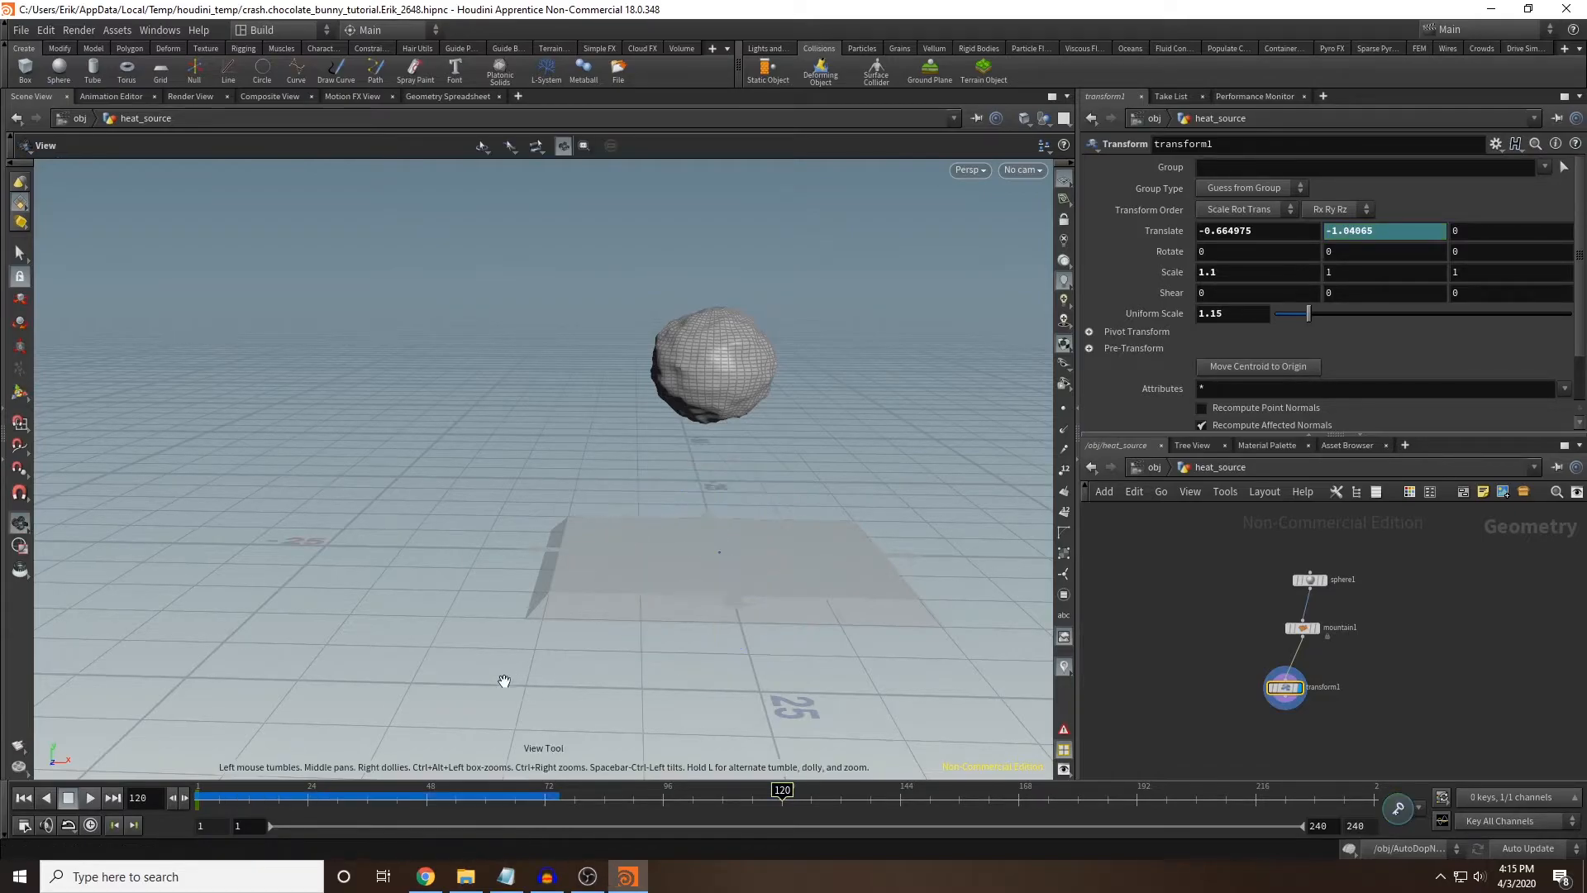
Disable the dynamics simulation and return to the object level at frame 1.
click(1351, 851)
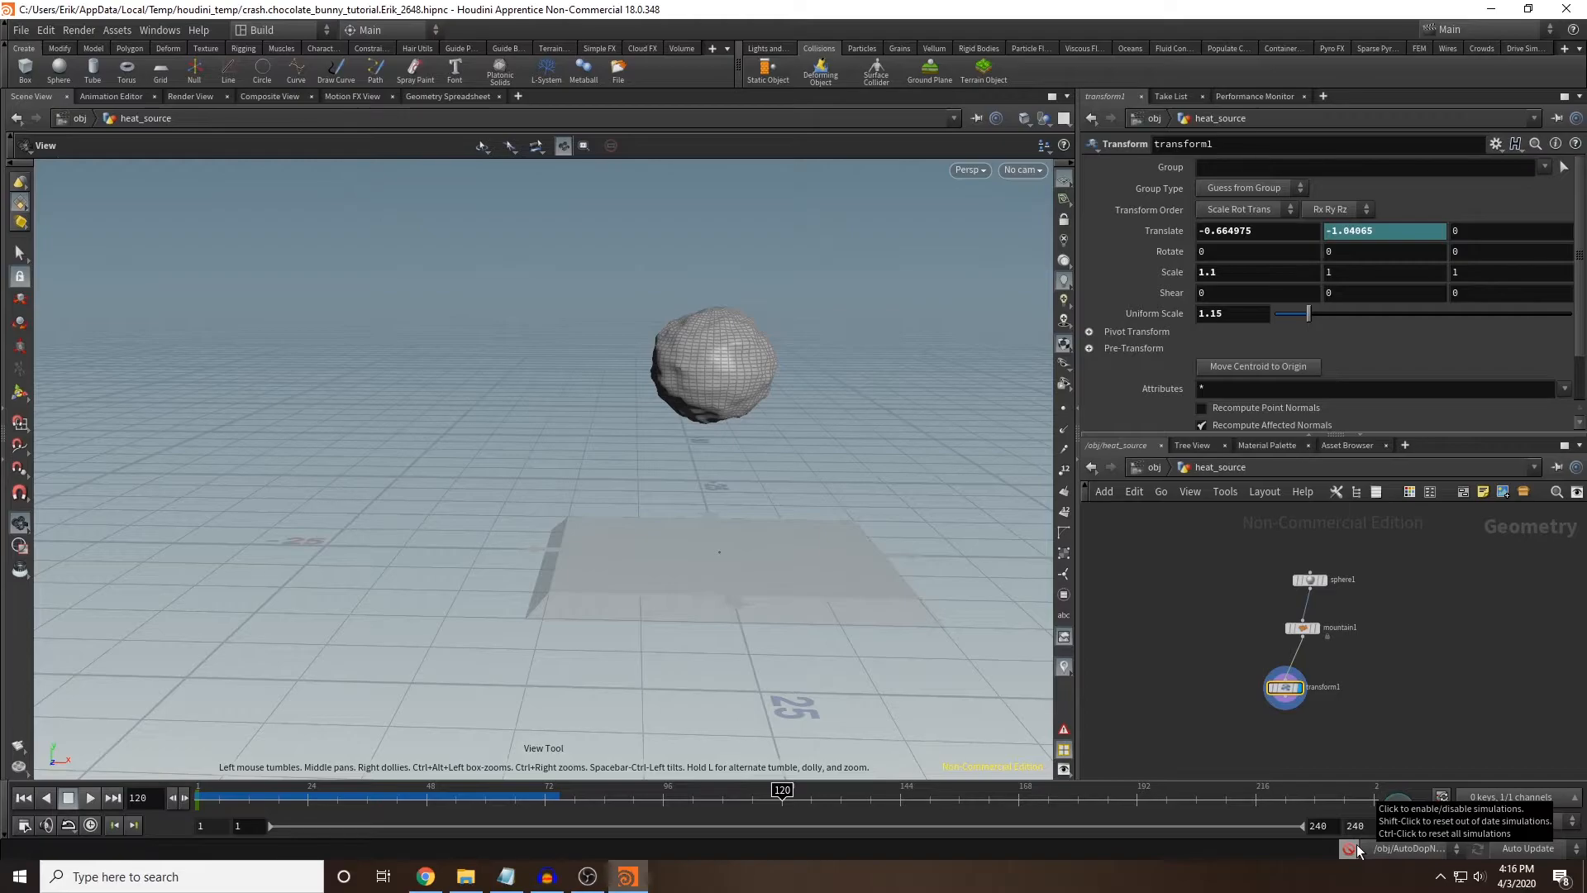
drag(522, 789, 181, 785)
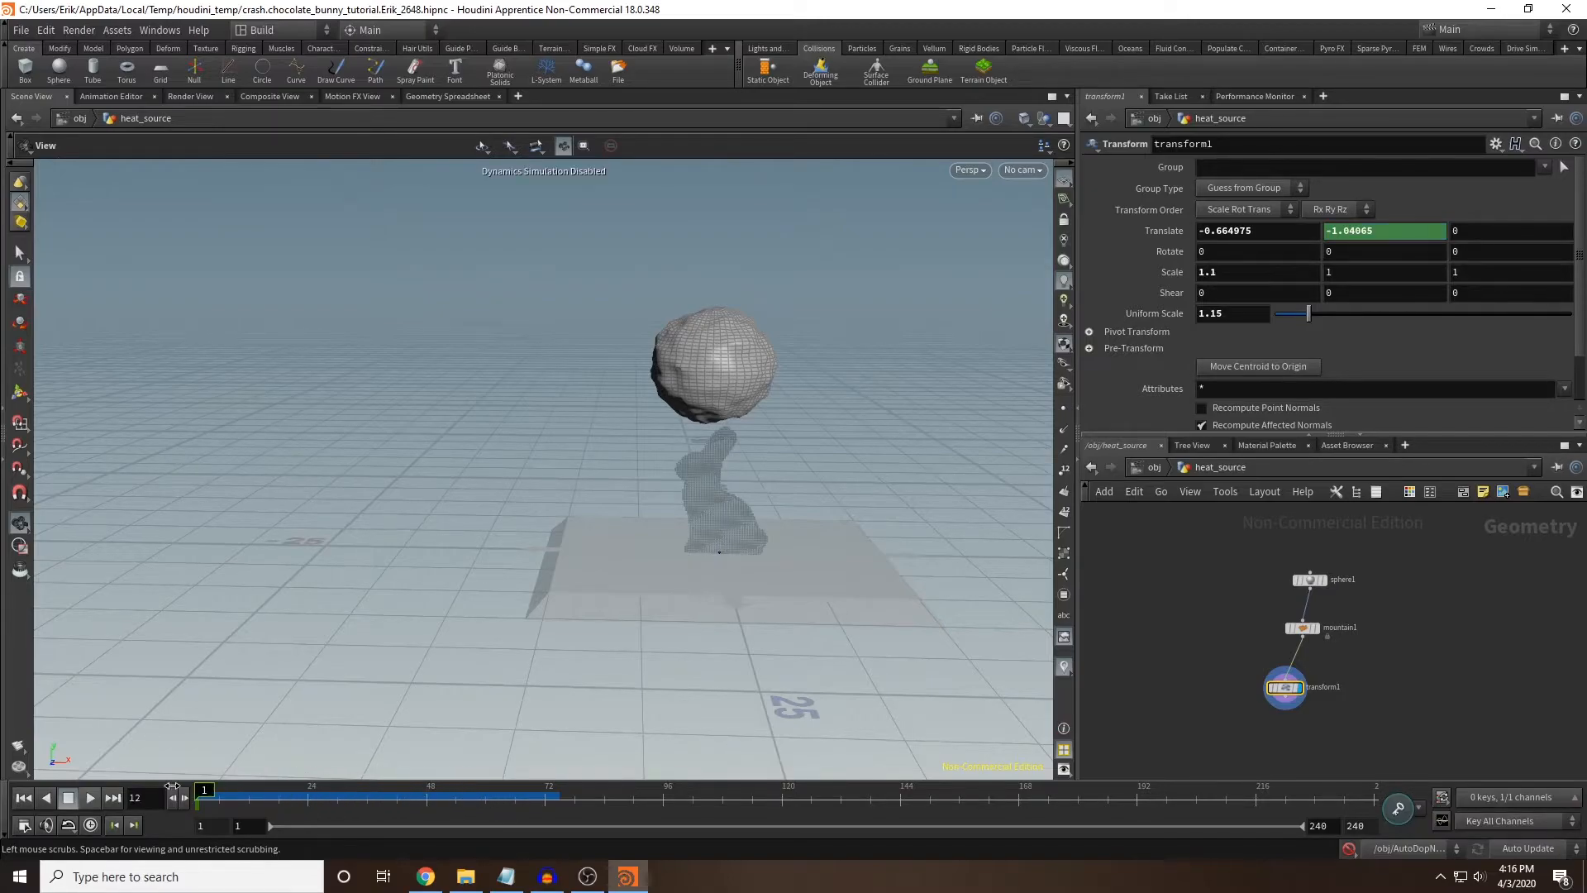
click(1154, 468)
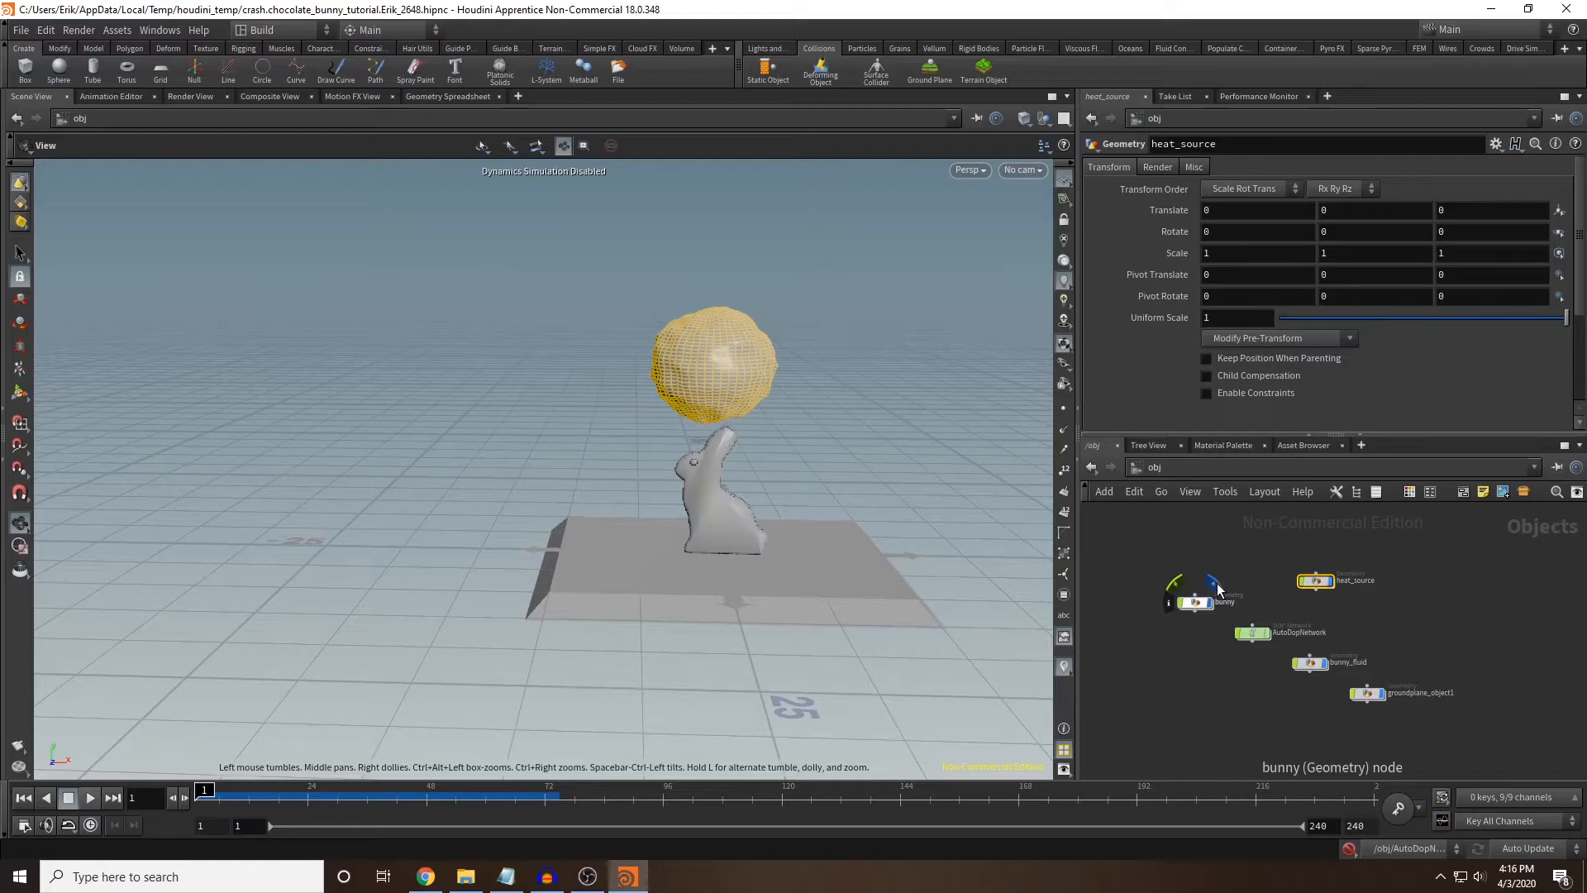
Inside the heat source, lower the Transform's Y translation to about -8.24 at frame 120, keyframe it, and scrub back to frame 1.
double_click(1321, 582)
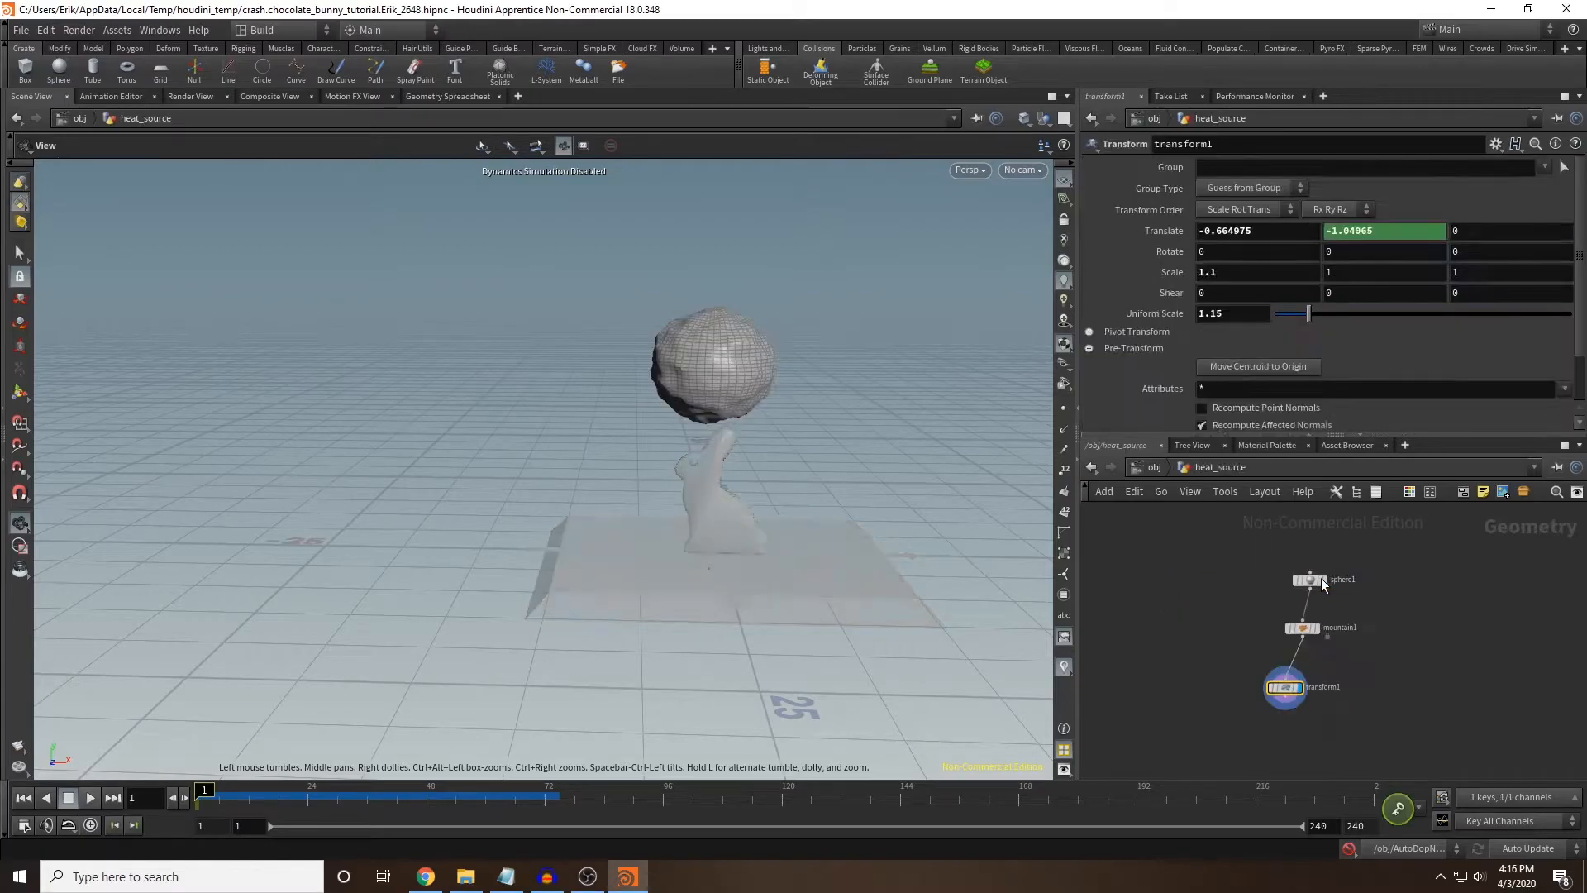
click(782, 792)
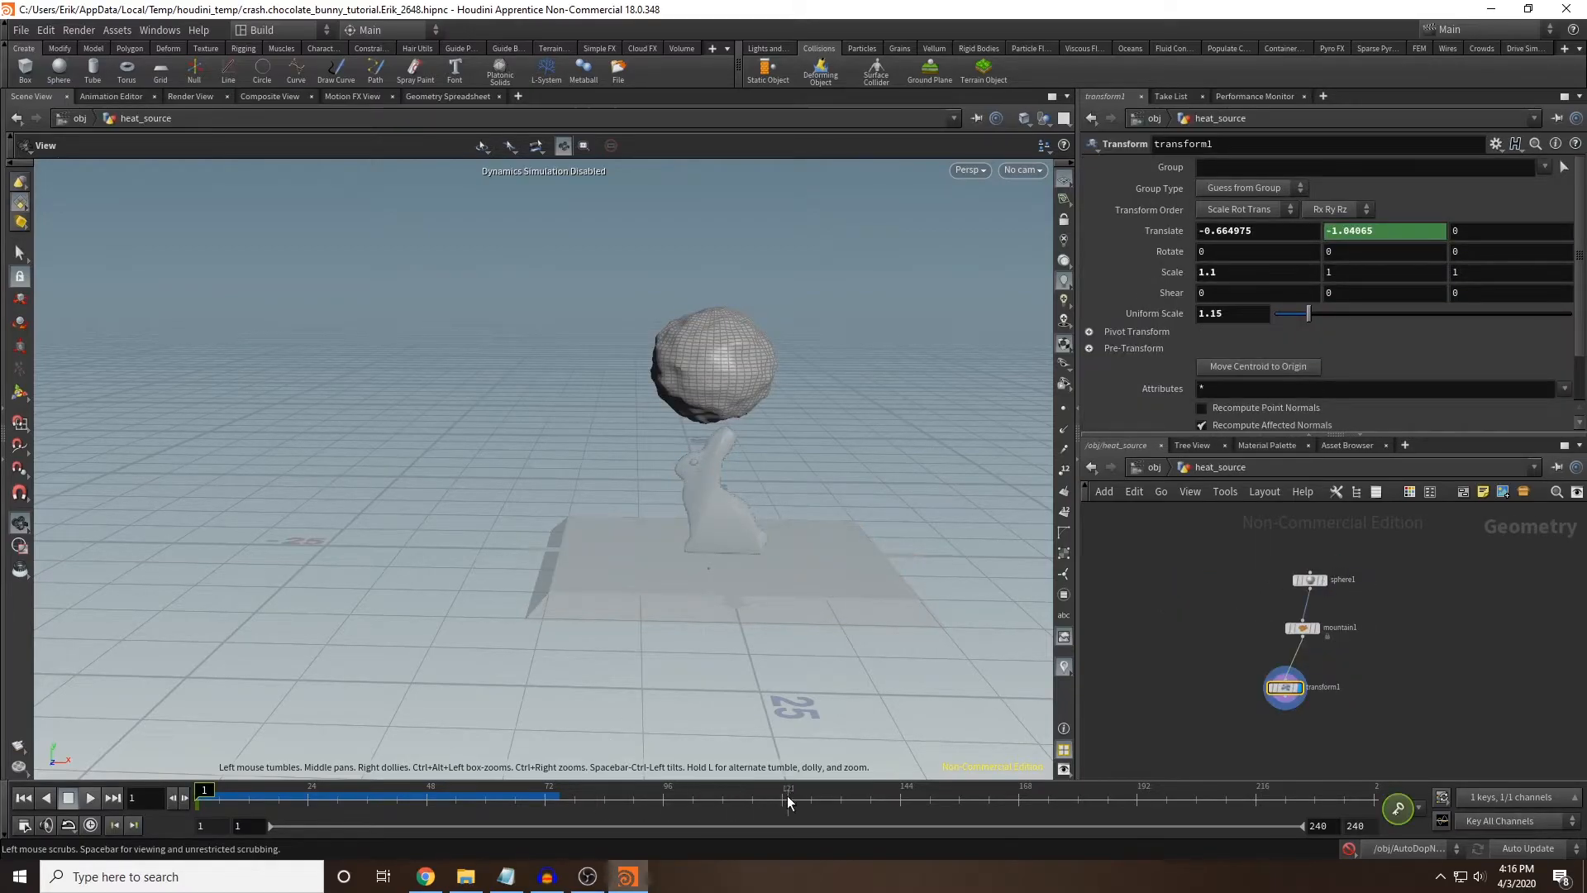
middle_drag(1394, 230, 869, 236)
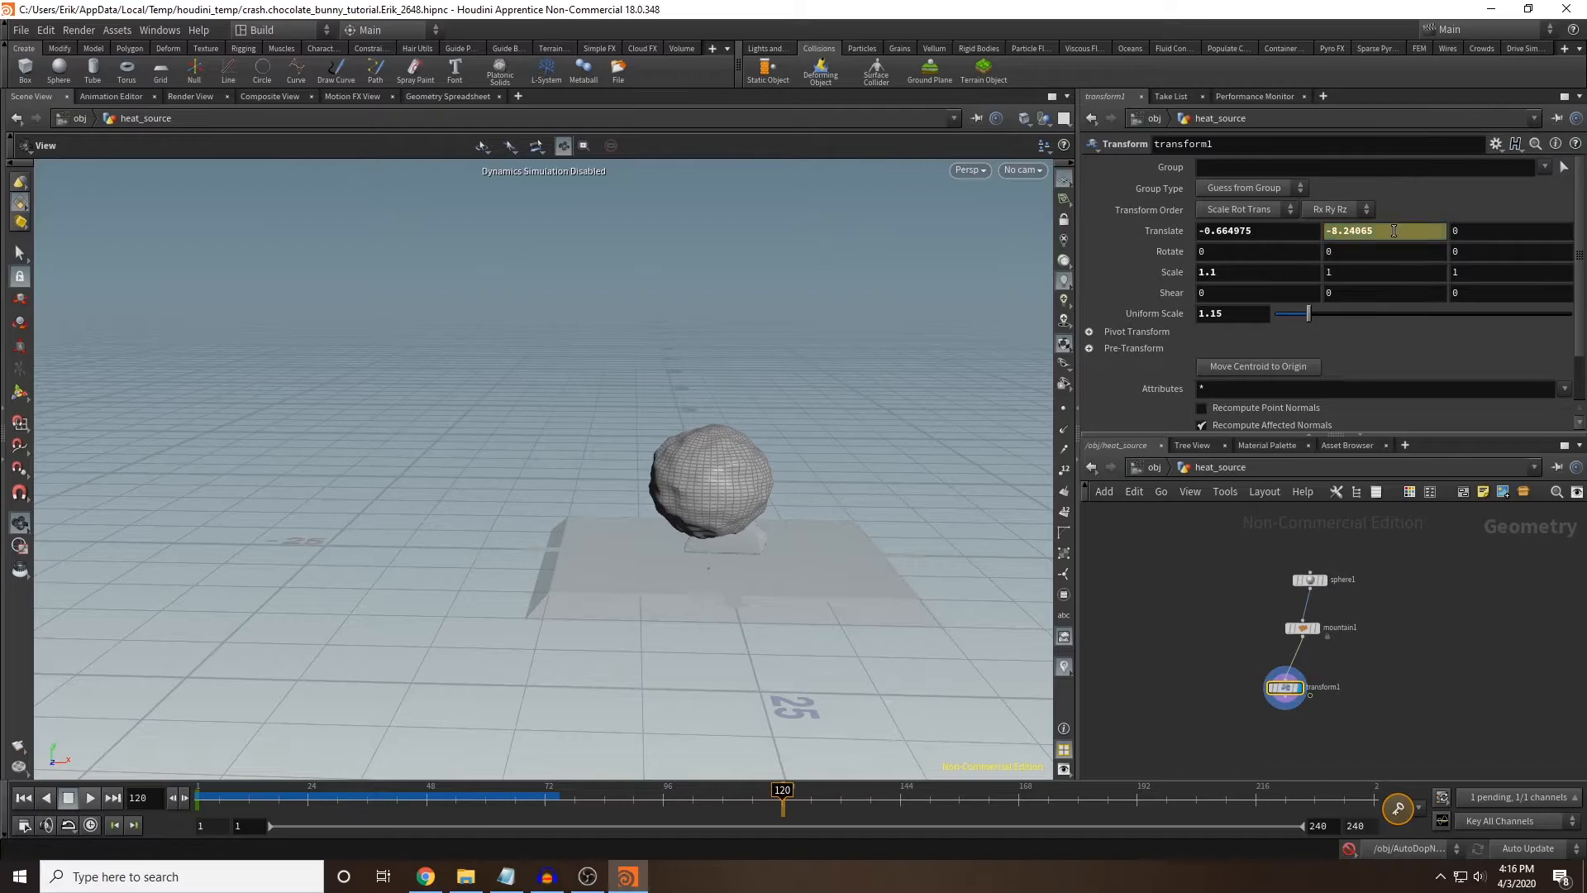
drag(450, 379, 595, 389)
alt+click(1405, 232)
drag(552, 800, 196, 746)
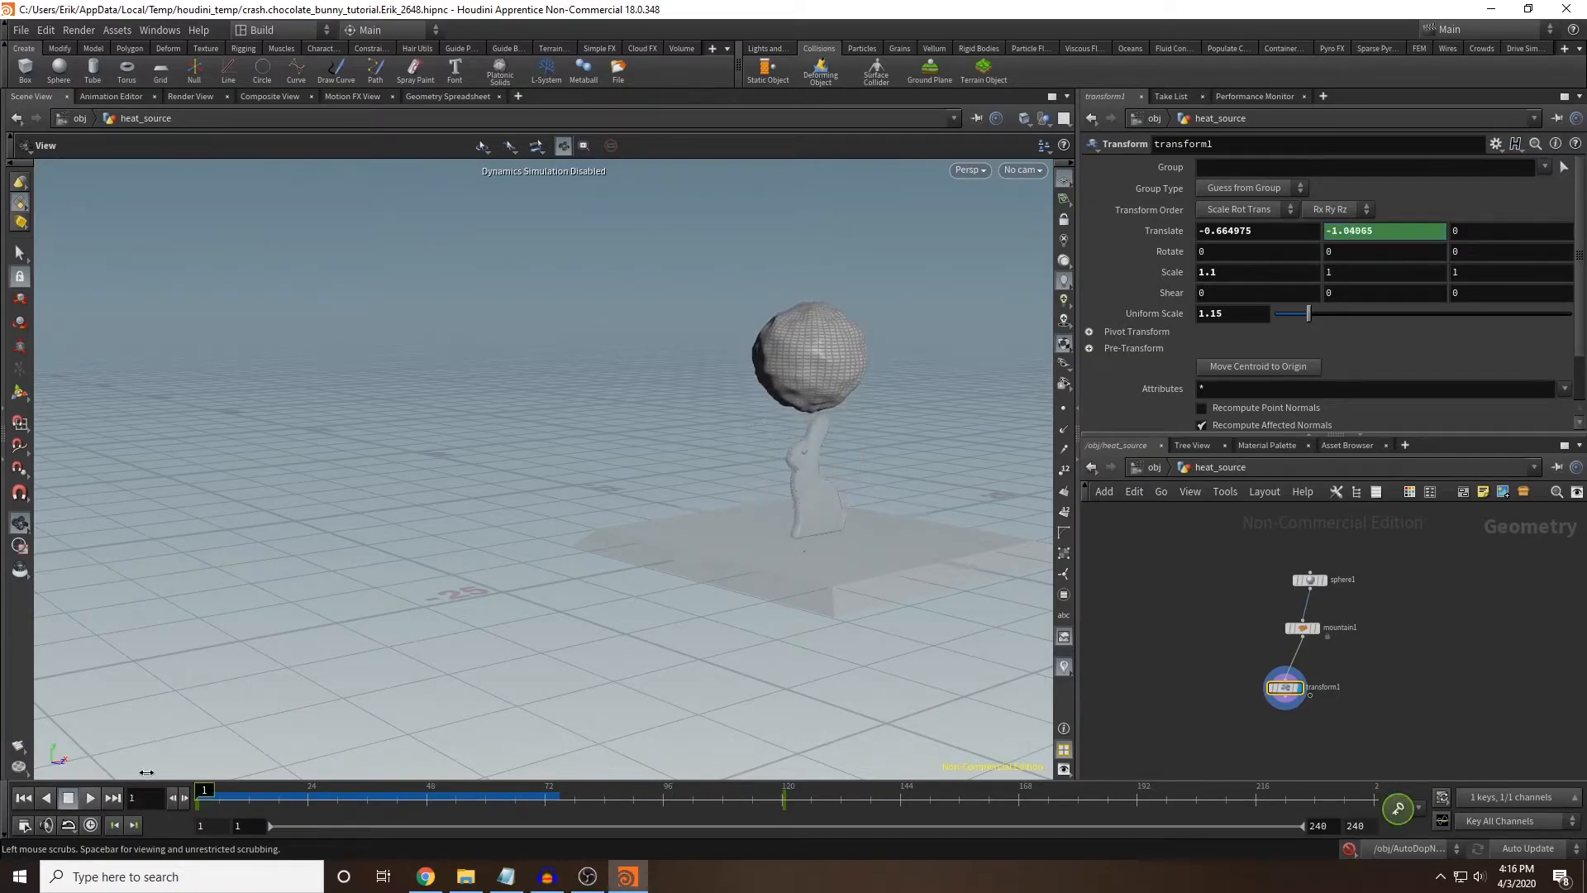
At the object level, hide the original bunny geometry, re-enable the dynamics simulation and save the scene.
click(1151, 467)
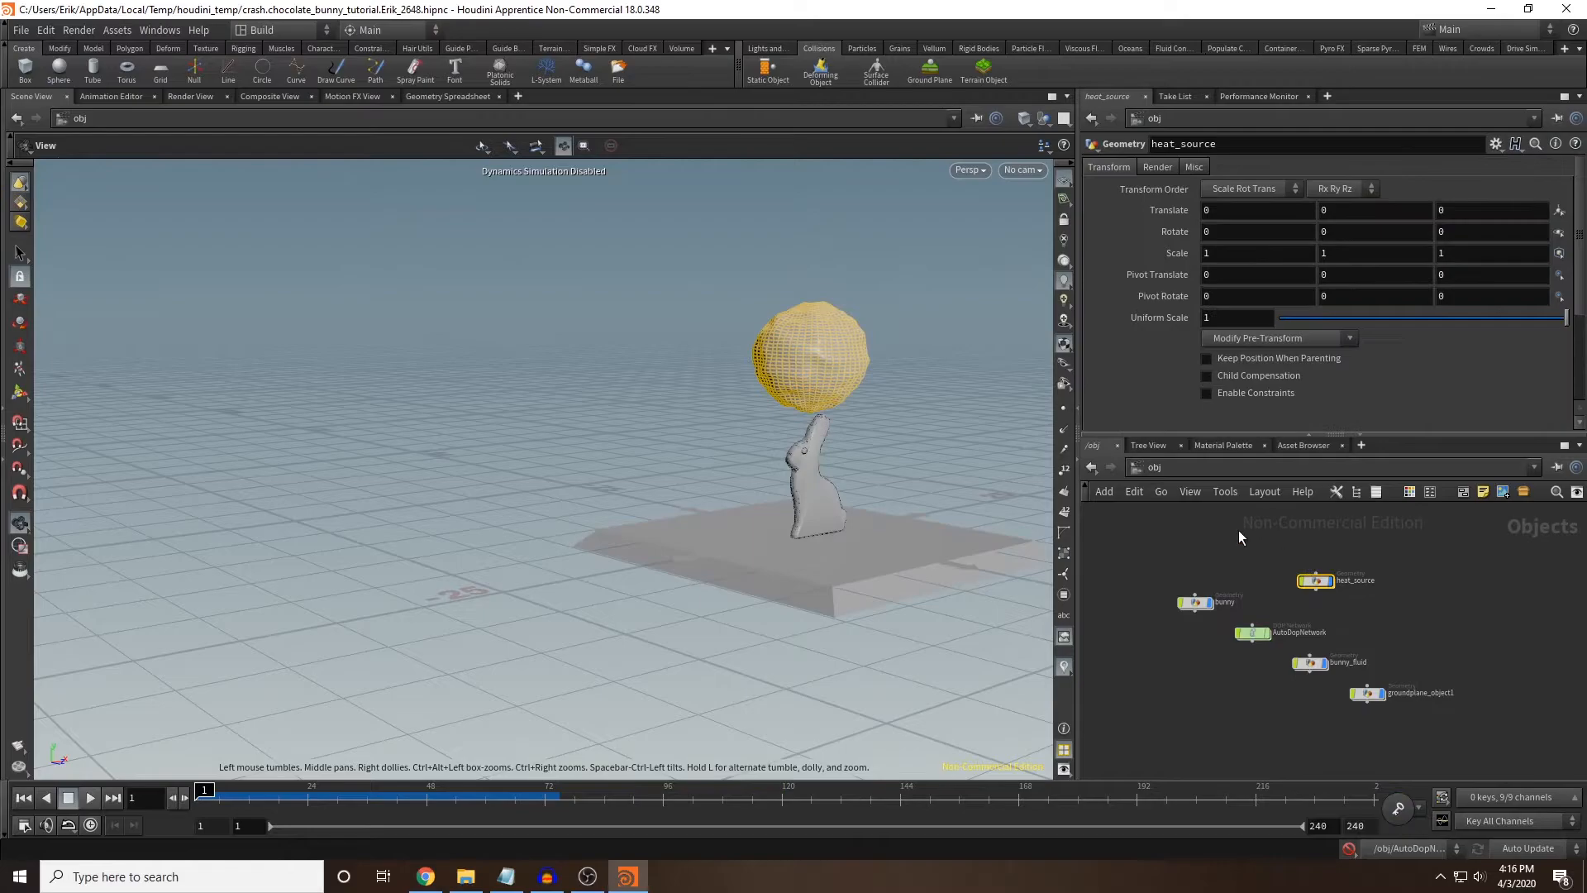
click(1215, 584)
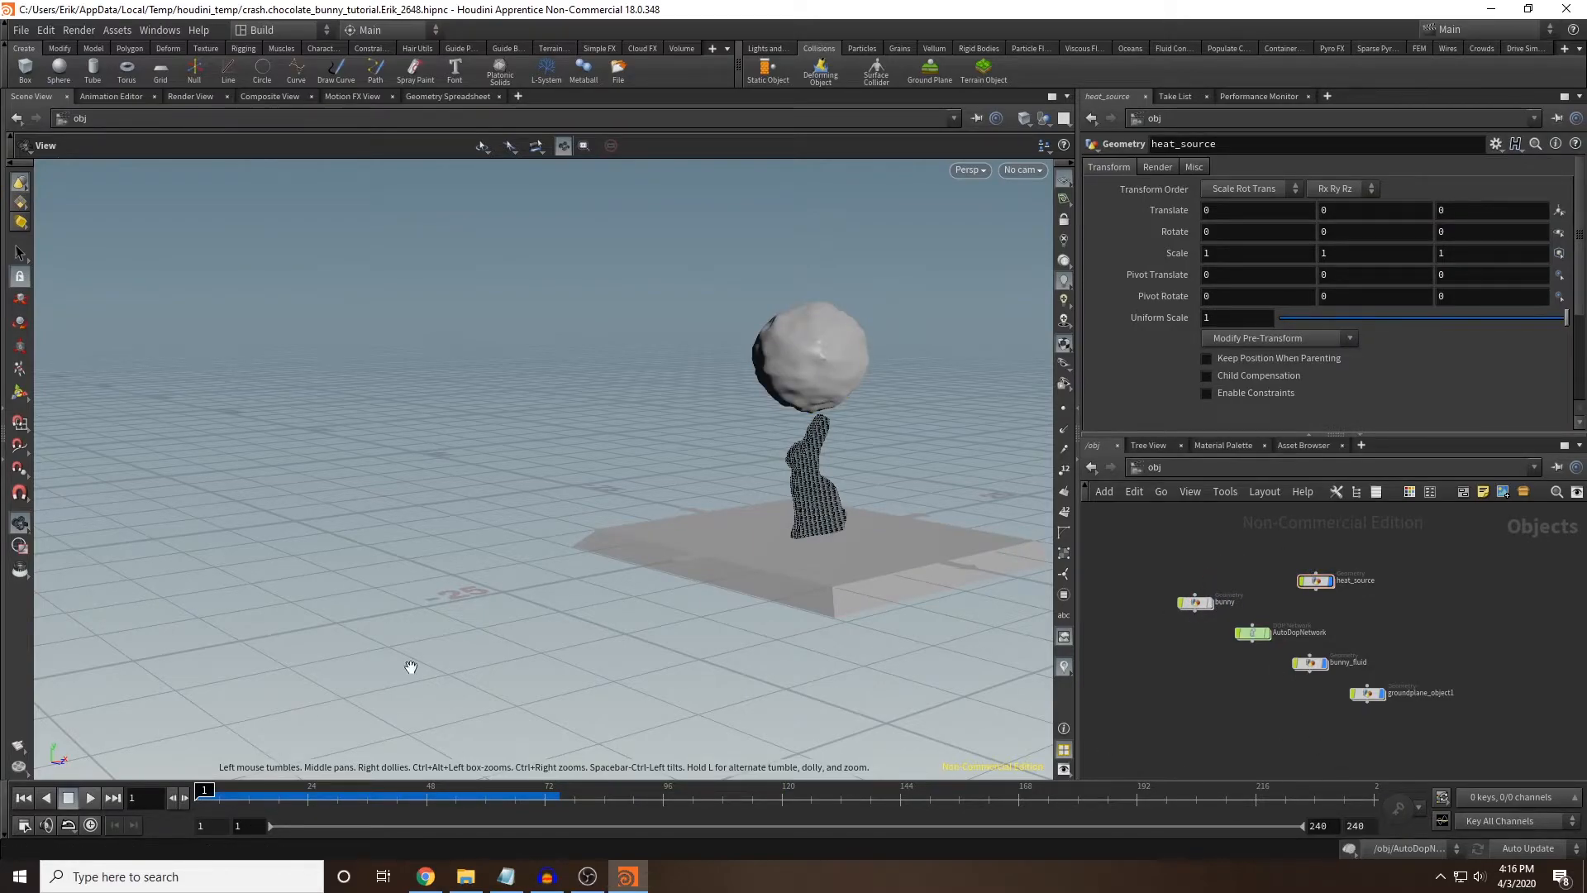
click(21, 30)
click(47, 107)
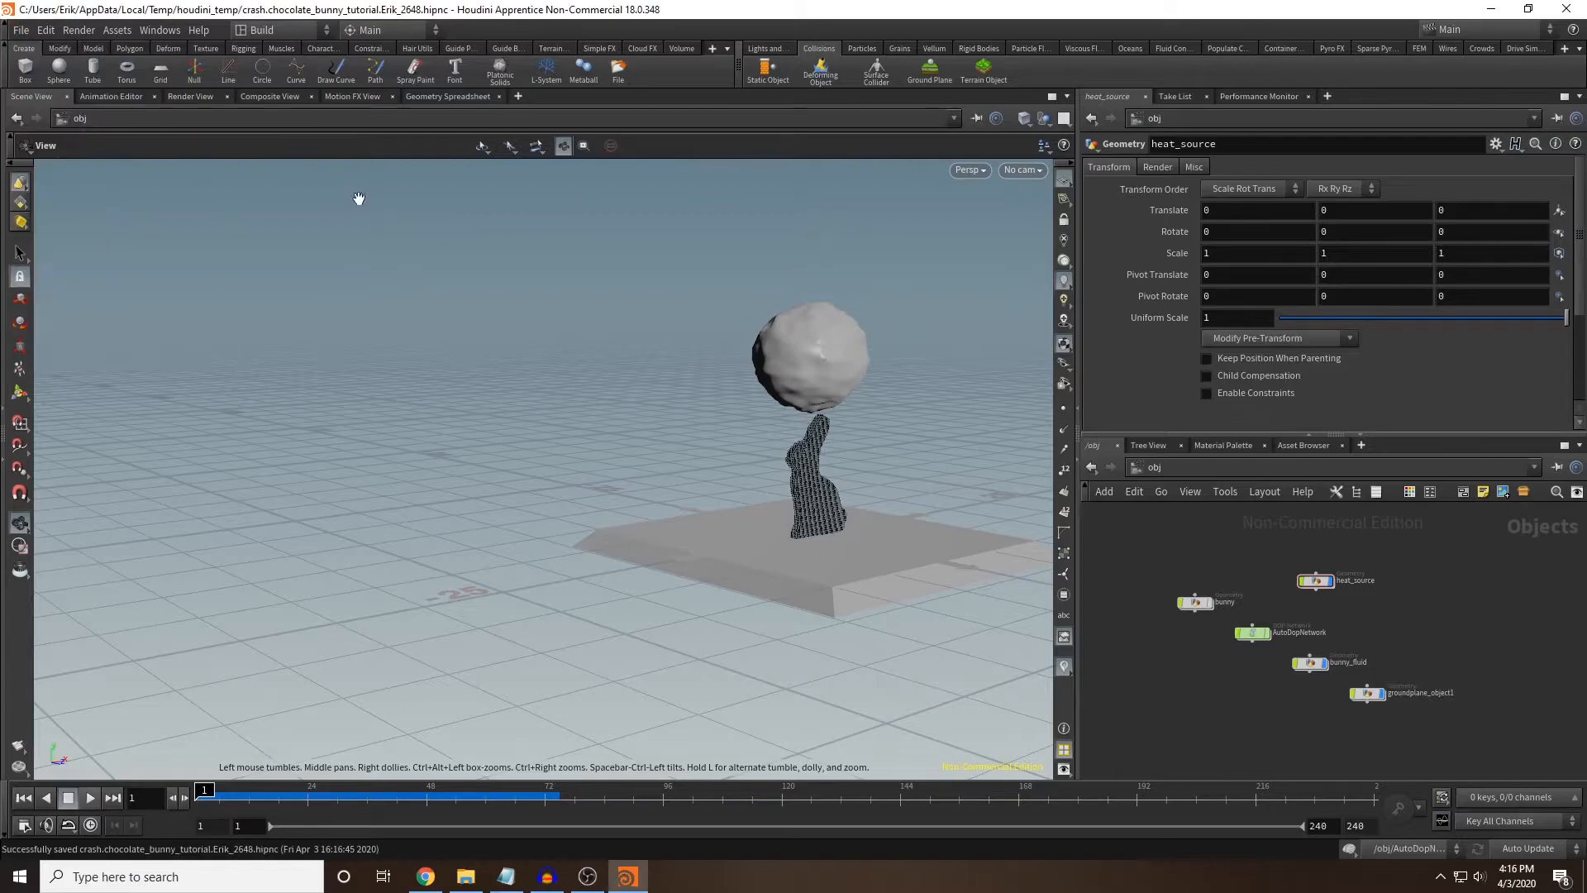
Apply Heat Within Object, using the heat source sphere as the heater and the bunny's FLIP fluid as the object to heat.
drag(860, 393, 748, 390)
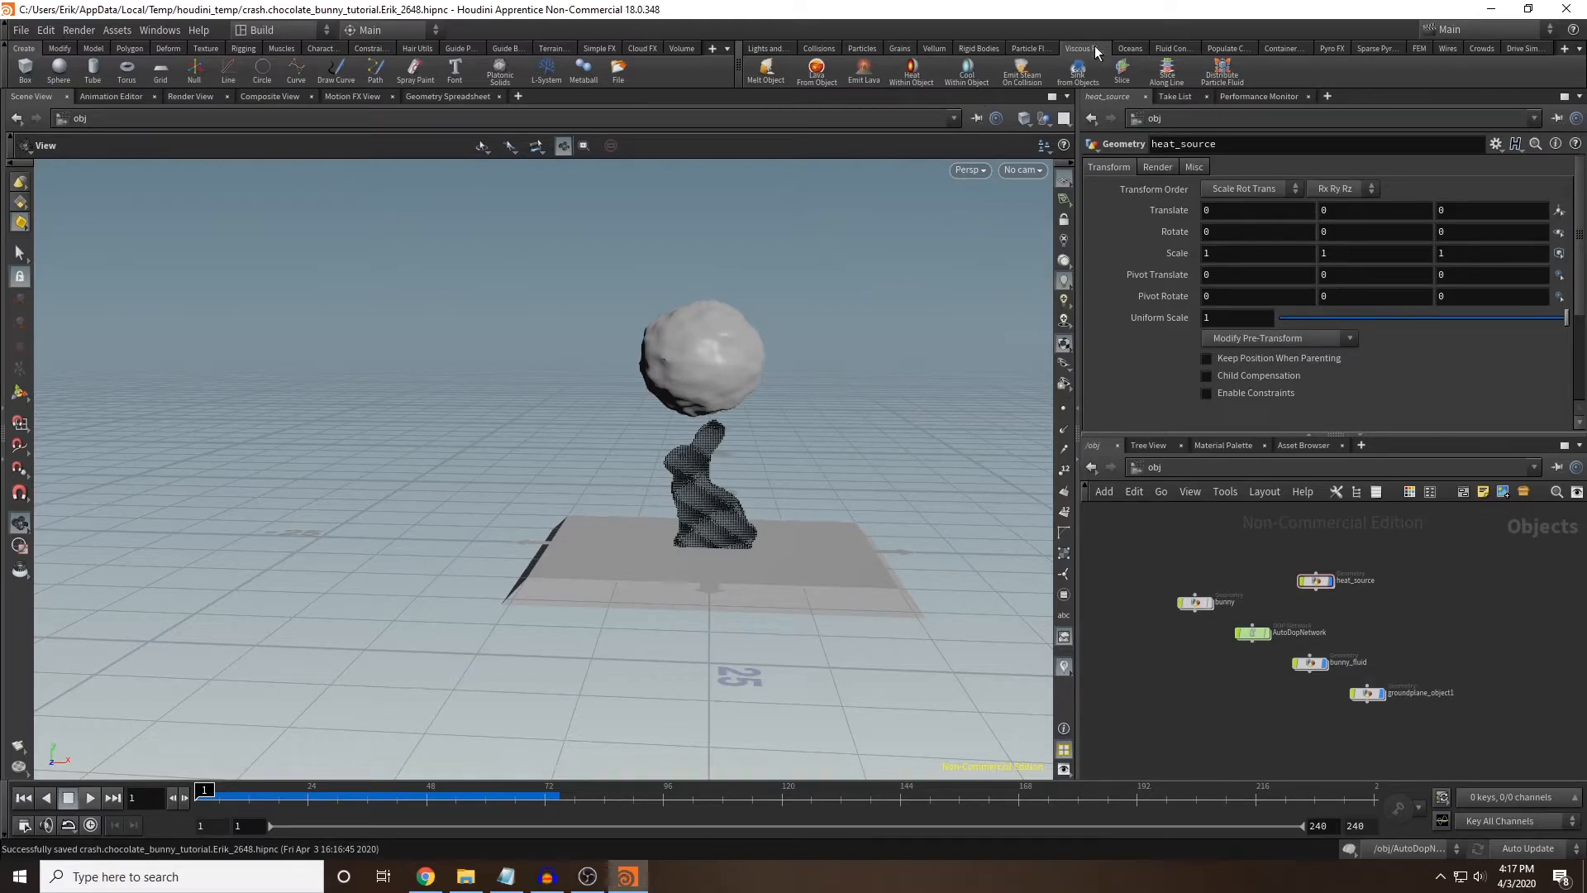
click(911, 71)
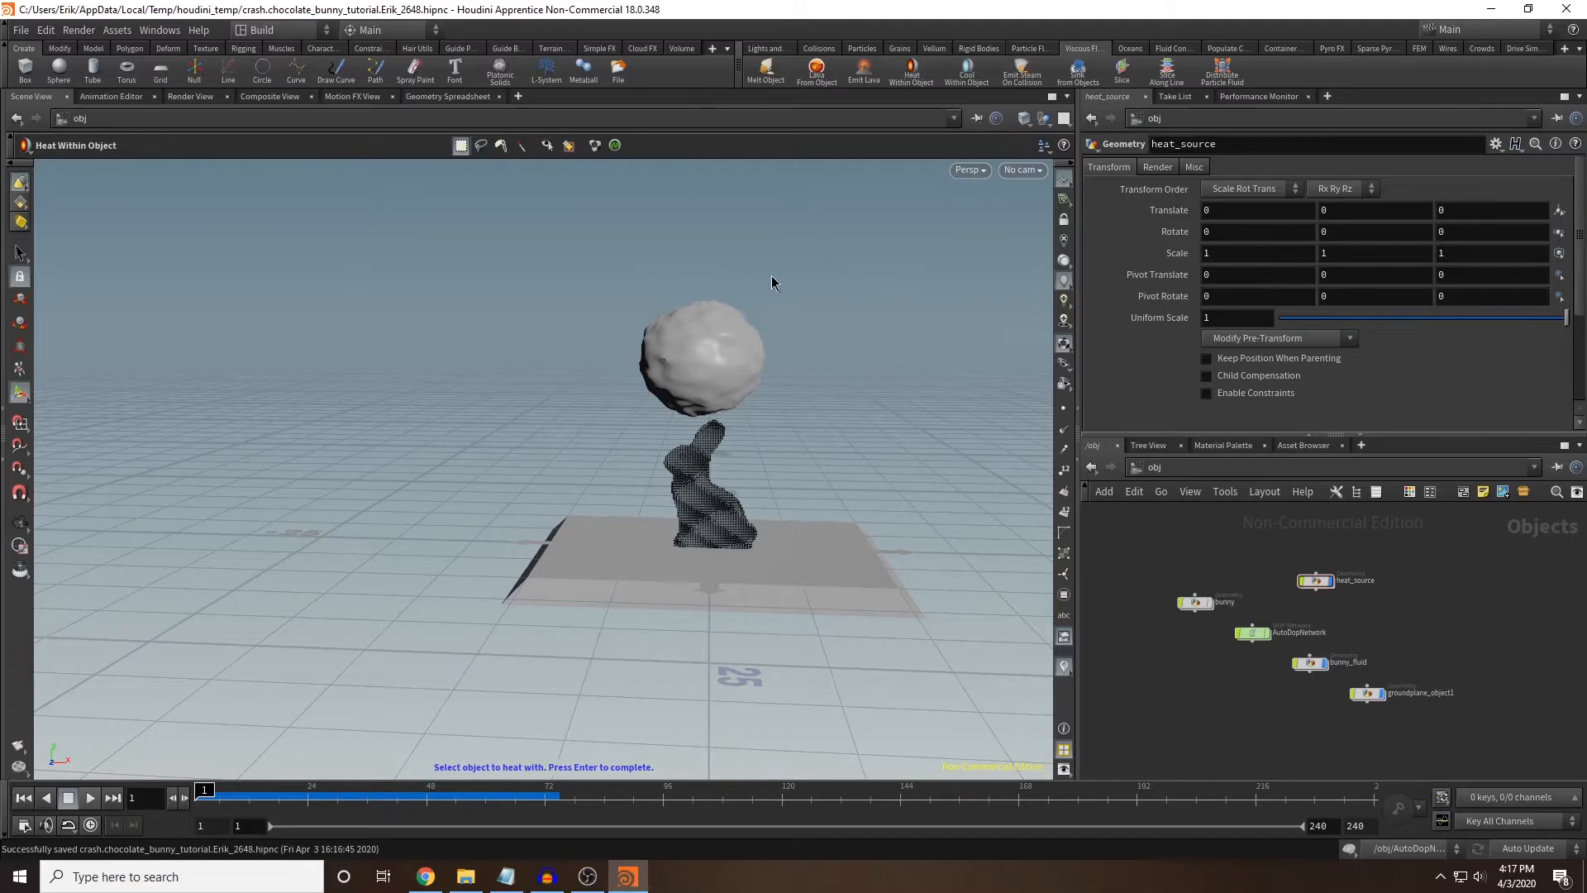
click(714, 352)
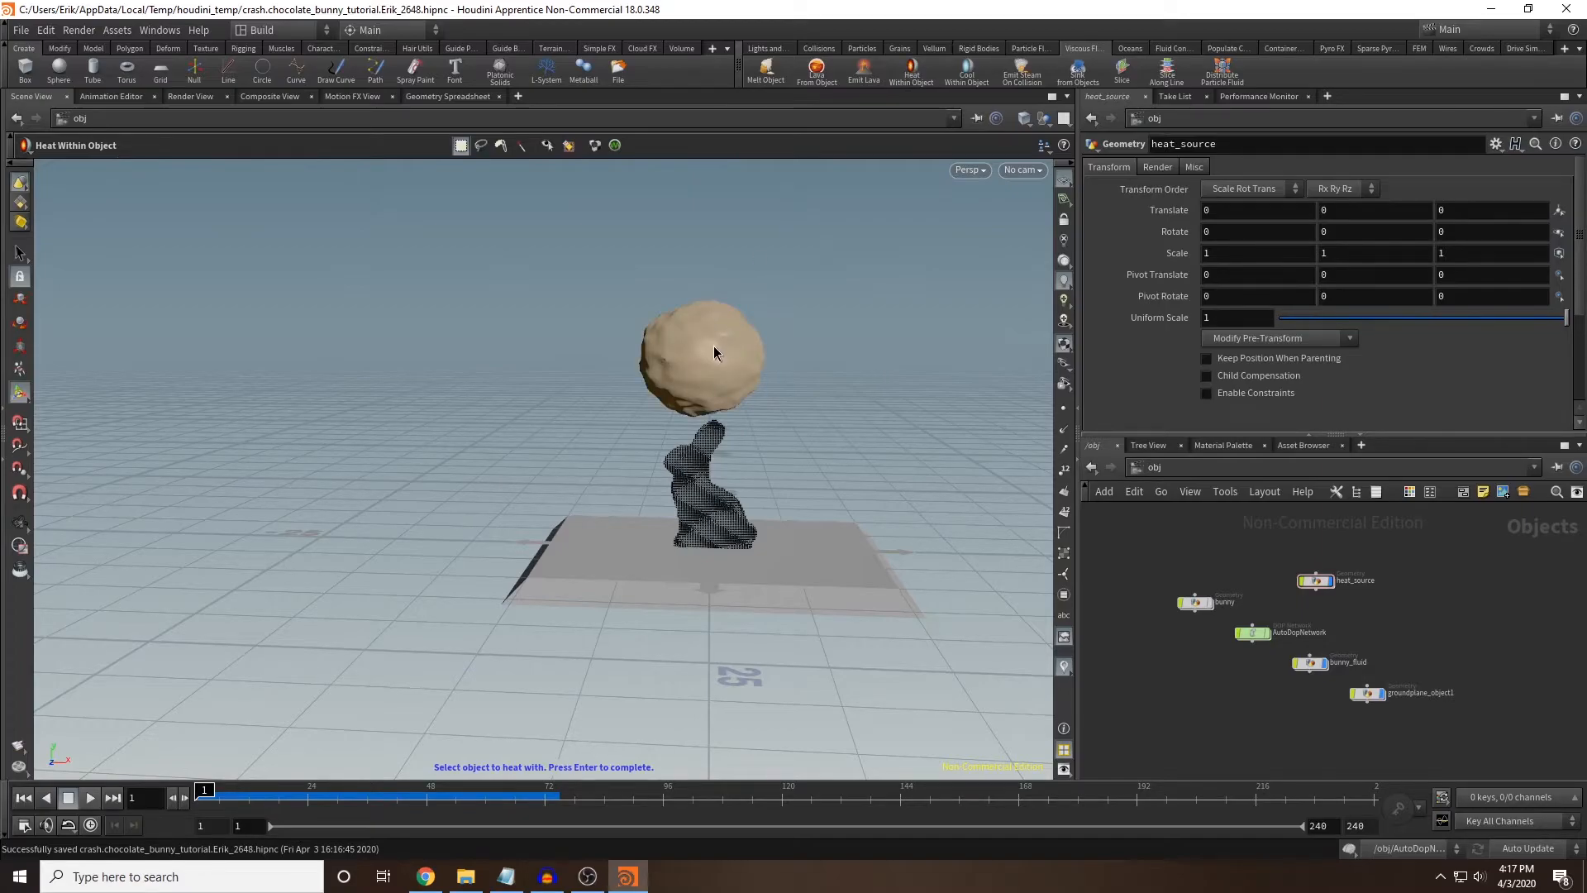
click(715, 353)
key(Return)
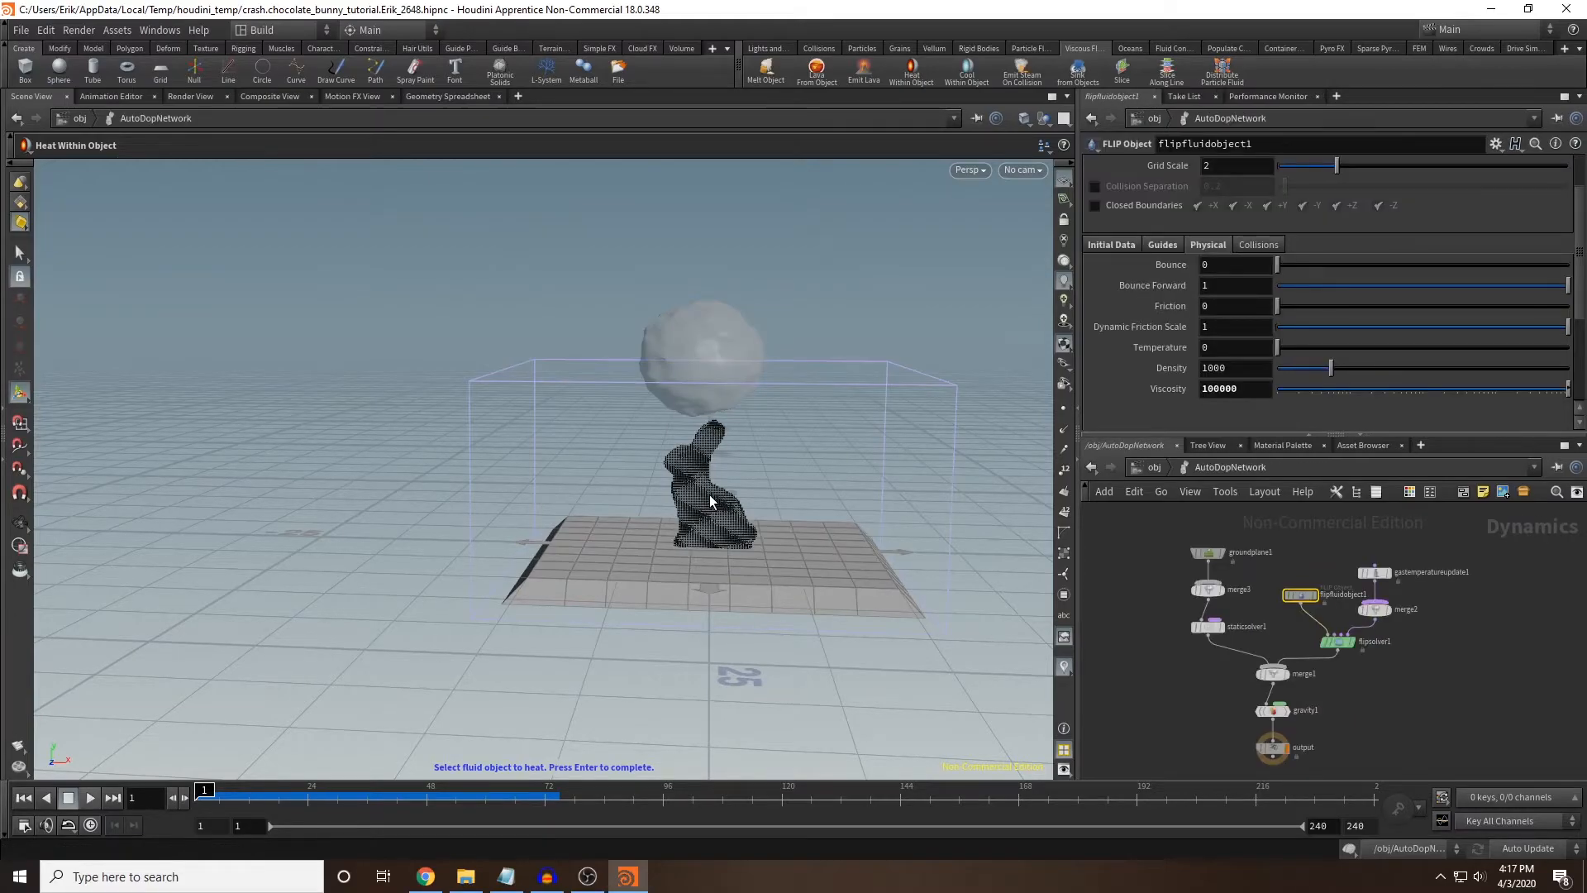
key(Return)
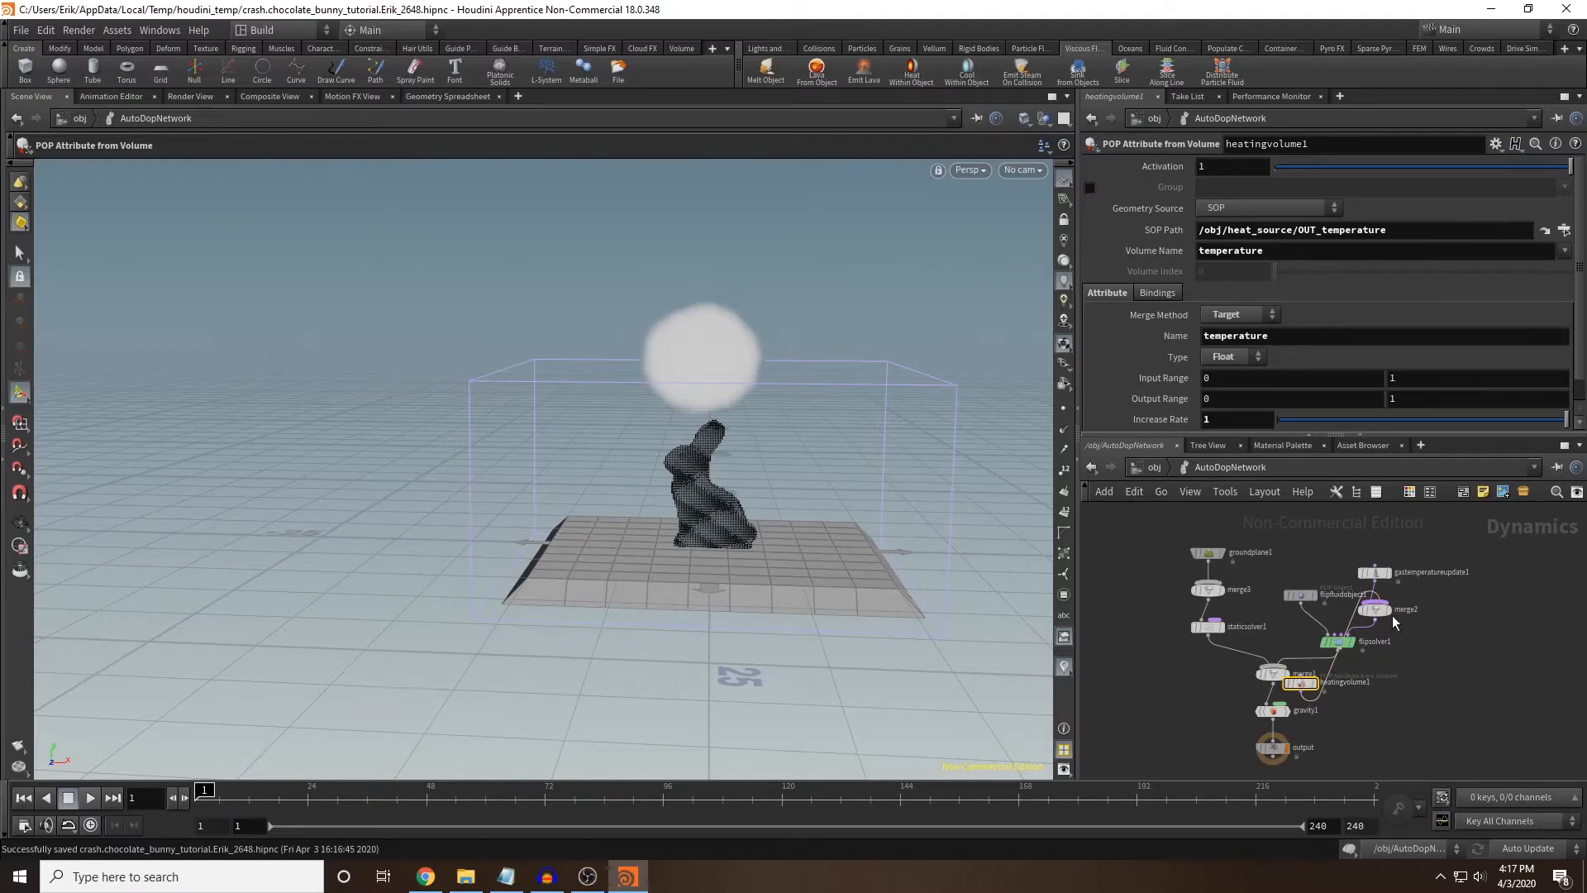
Lay out the nodes of the dynamics network and review the heatingvolume1 node's temperature settings.
key(l)
scroll(1364, 637, down, 2)
middle_drag(1364, 636, 1429, 539)
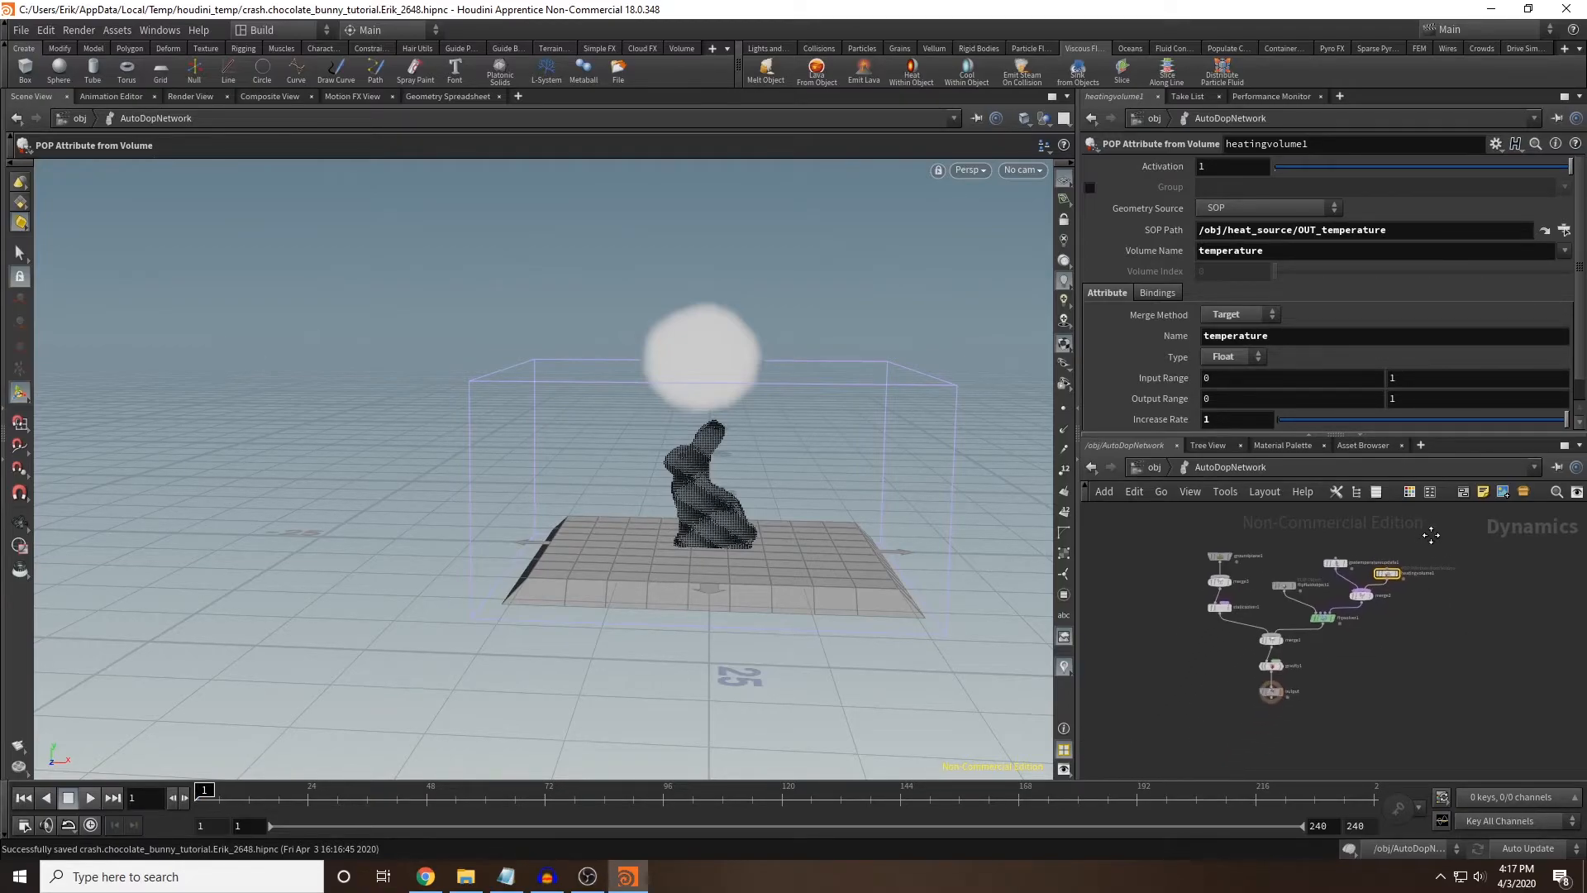
scroll(1429, 539, up, 3)
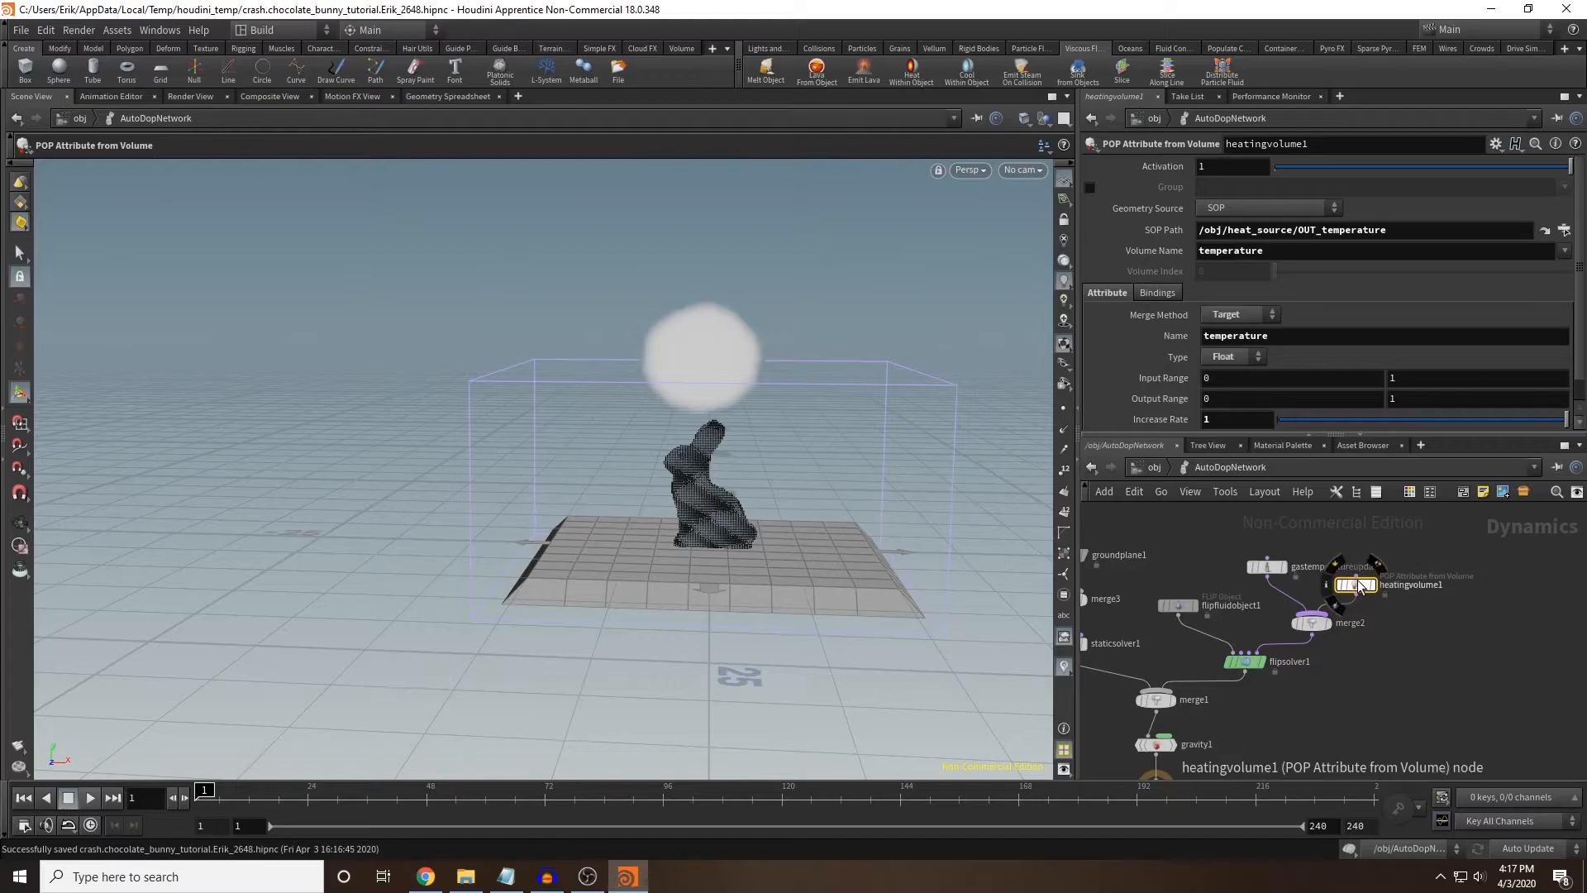
scroll(1311, 378, down, 1)
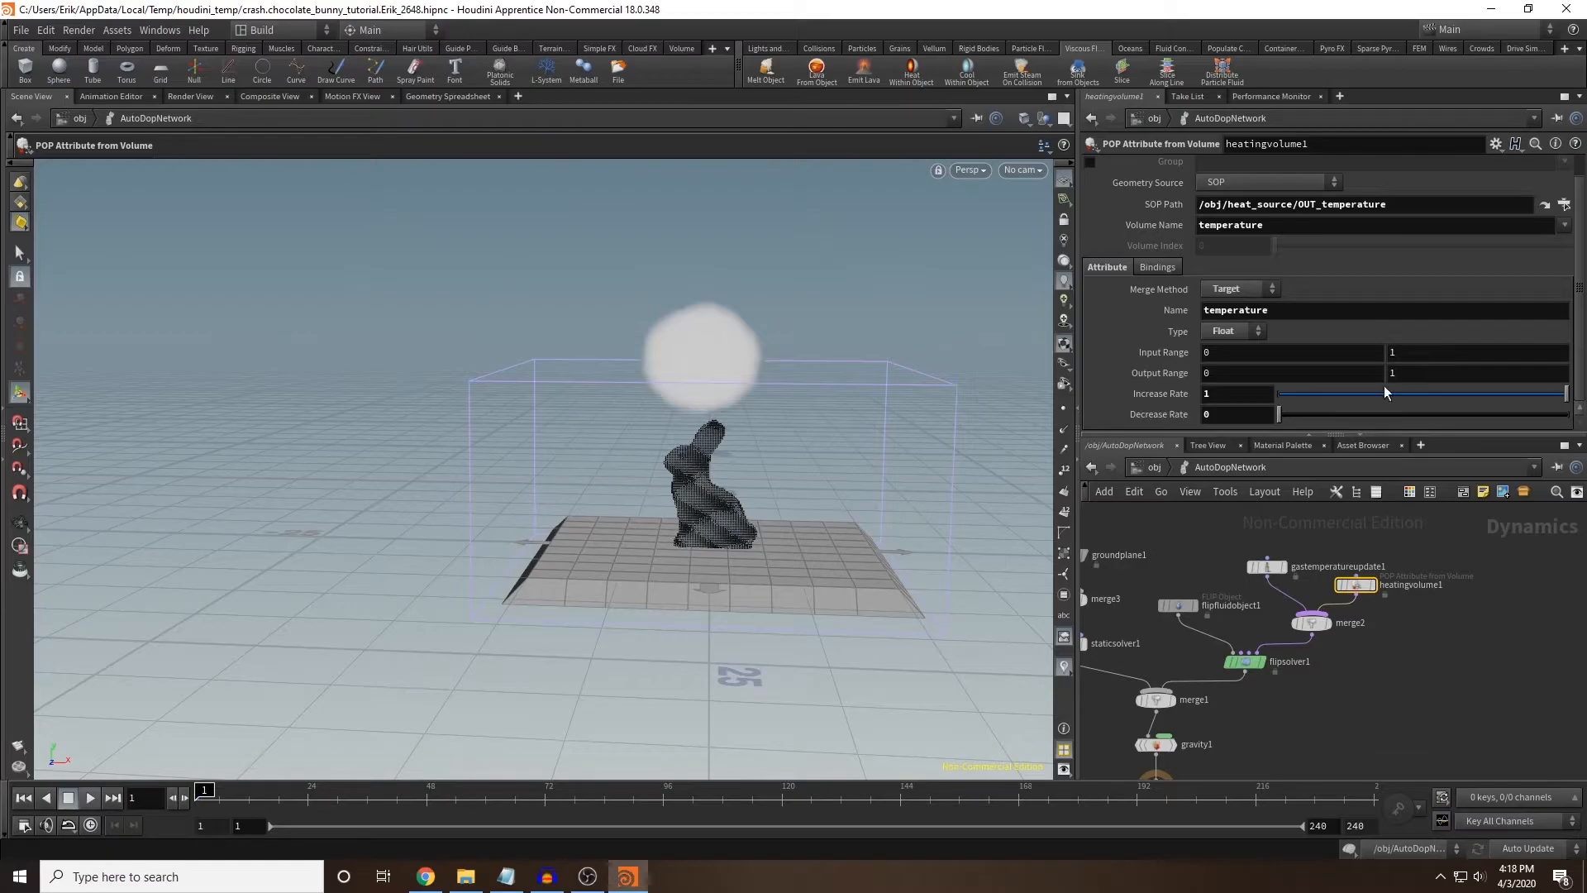
Play and scrub through the simulation to examine how the heat source melts the bunny, returning to frame 1.
click(88, 799)
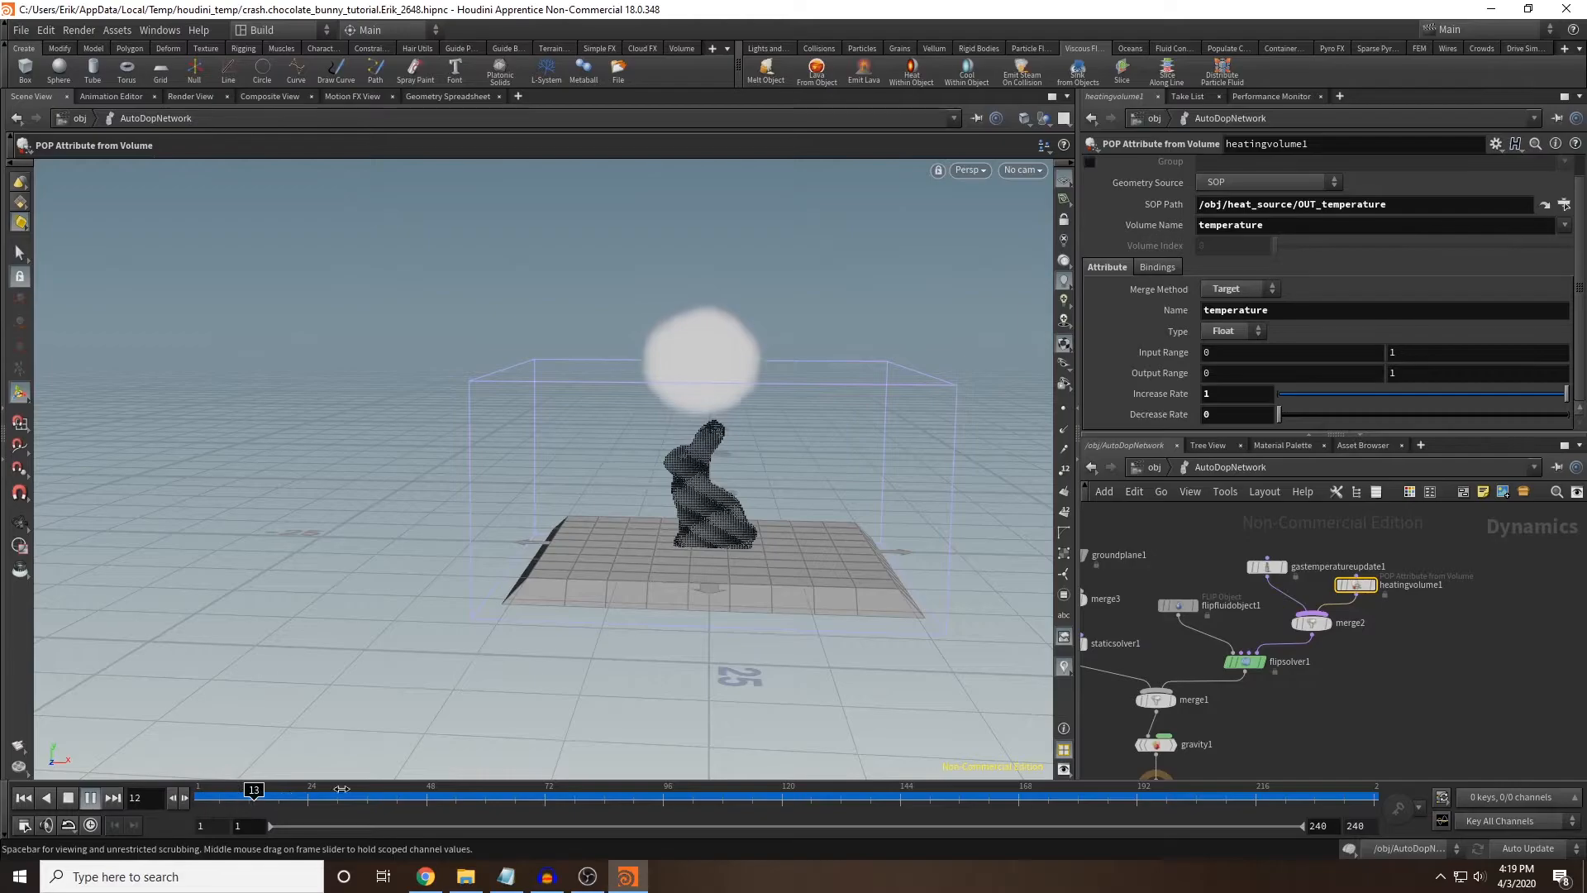
click(311, 792)
drag(280, 802, 224, 793)
key(space)
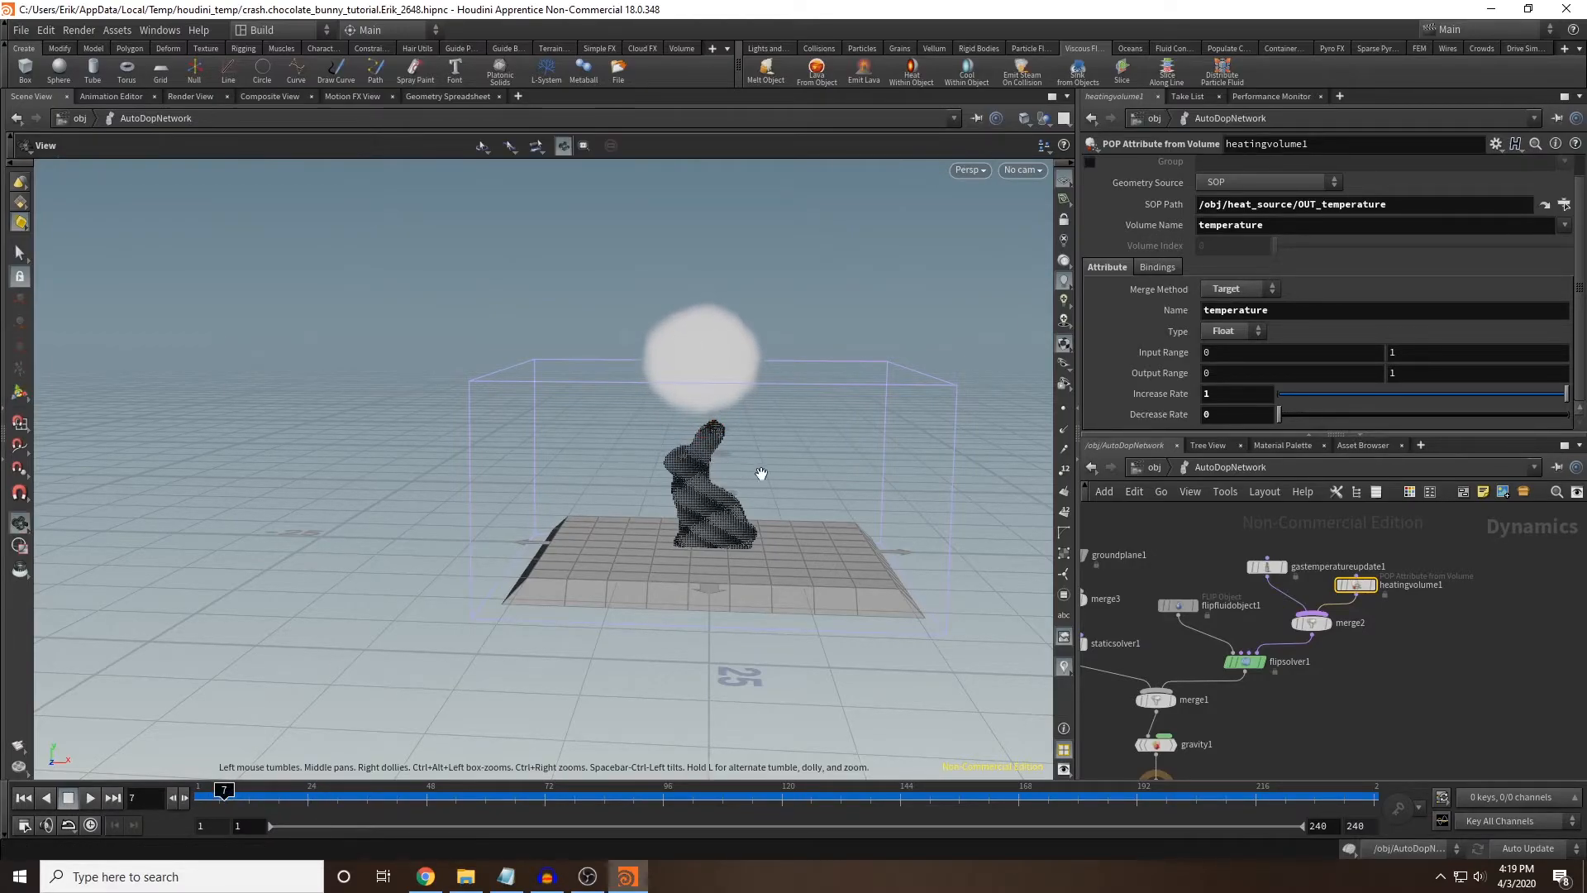
scroll(744, 495, up, 6)
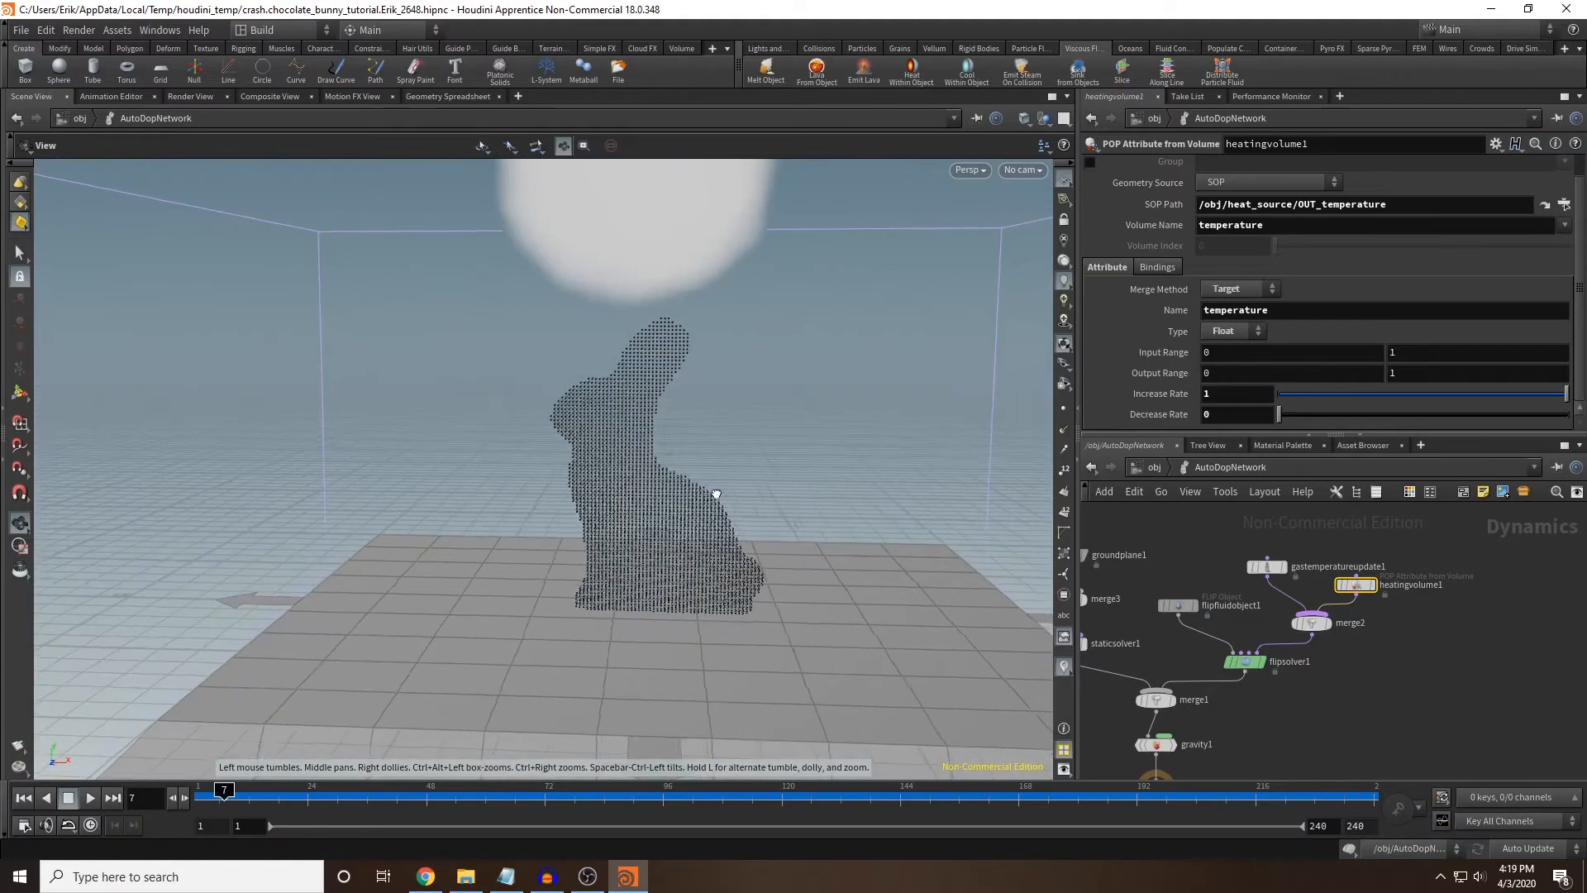
scroll(716, 495, down, 2)
drag(264, 797, 420, 789)
mouse_move(455, 788)
mouse_down()
mouse_move(772, 742)
mouse_move(1156, 728)
mouse_up()
key(space)
drag(551, 561, 503, 588)
middle_drag(504, 588, 820, 546)
mouse_move(1112, 796)
mouse_down()
mouse_move(1355, 793)
mouse_move(882, 769)
mouse_move(851, 744)
mouse_move(728, 719)
mouse_move(833, 704)
mouse_move(128, 756)
mouse_up()
Set the FLIP solver's Min Substeps to 2.
middle_drag(1338, 683, 1376, 678)
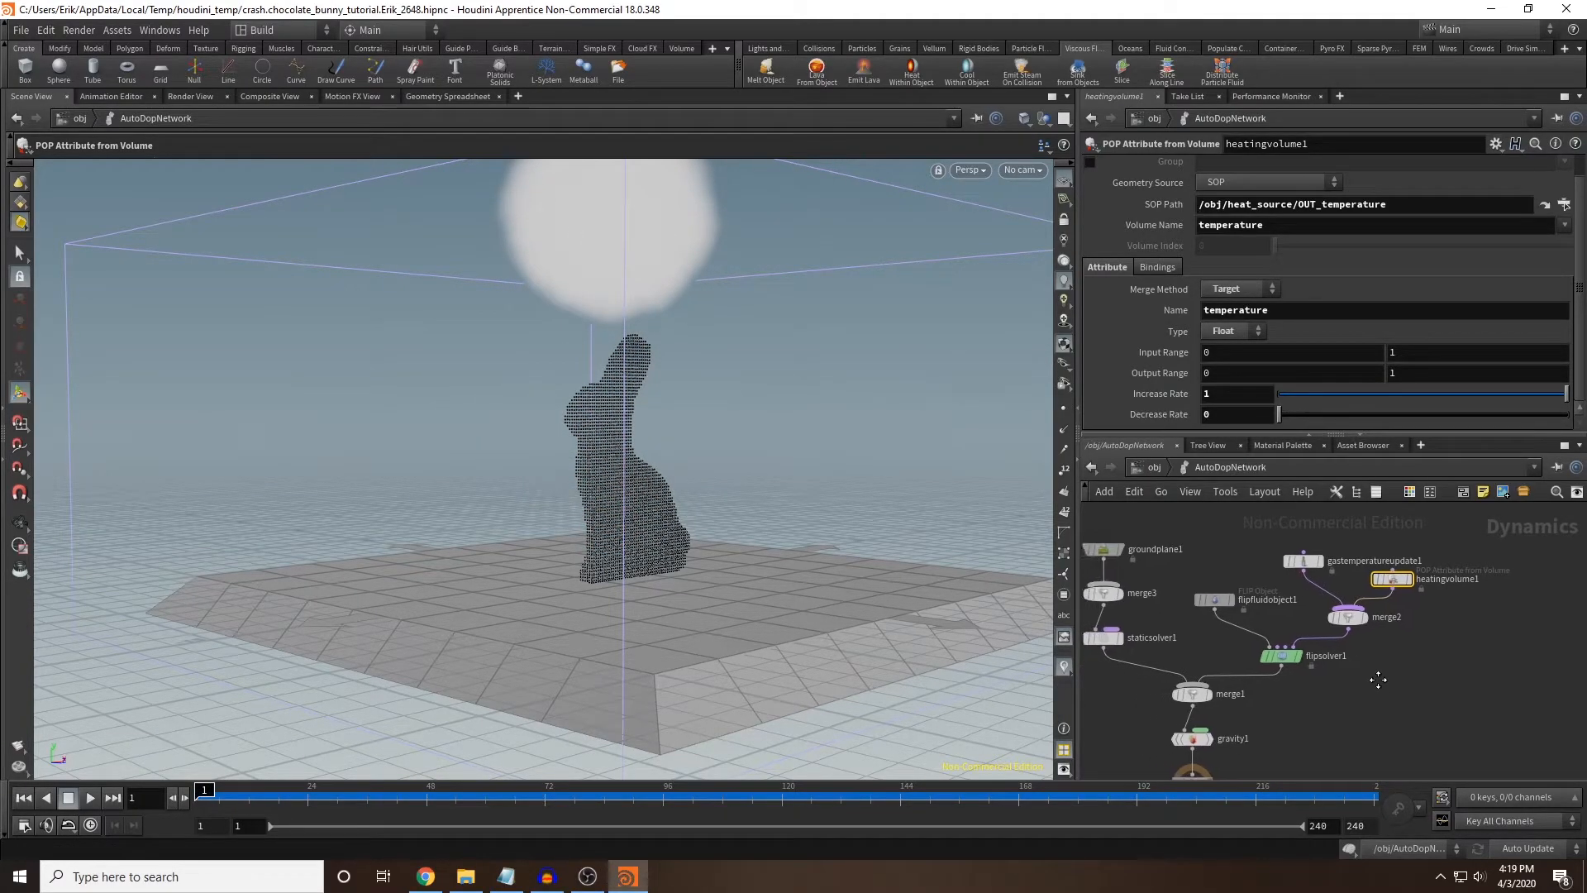
click(1290, 661)
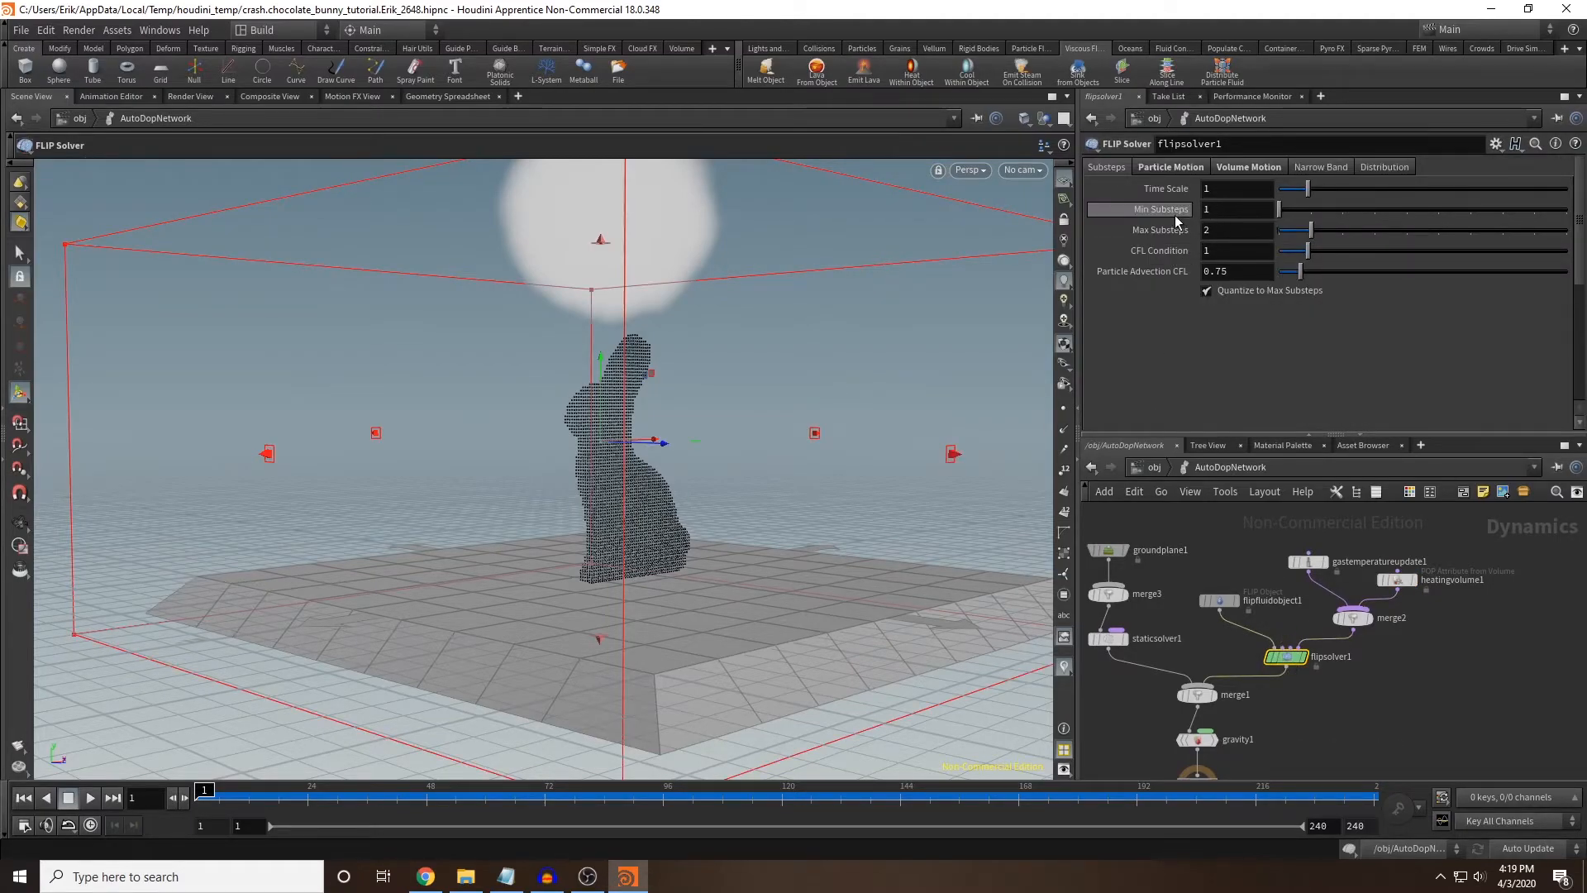
drag(1222, 210, 1179, 218)
text(2)
key(Return)
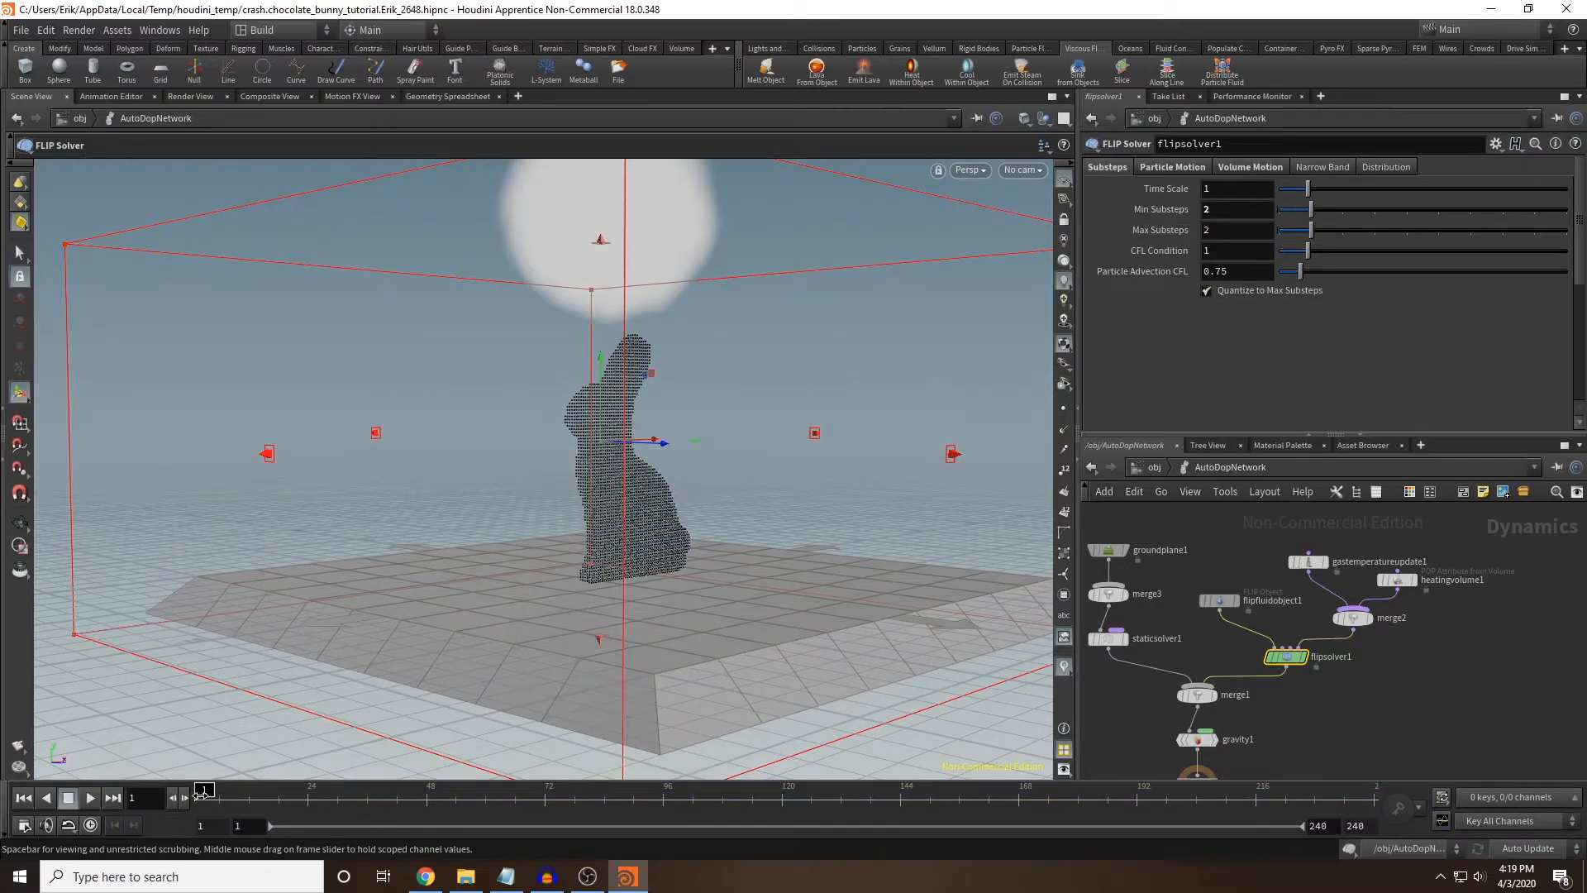
Scrub the opening frames to check the recomputed simulation, and review the FLIP object, heating volume and FLIP solver settings.
drag(198, 794, 209, 798)
drag(210, 804, 221, 805)
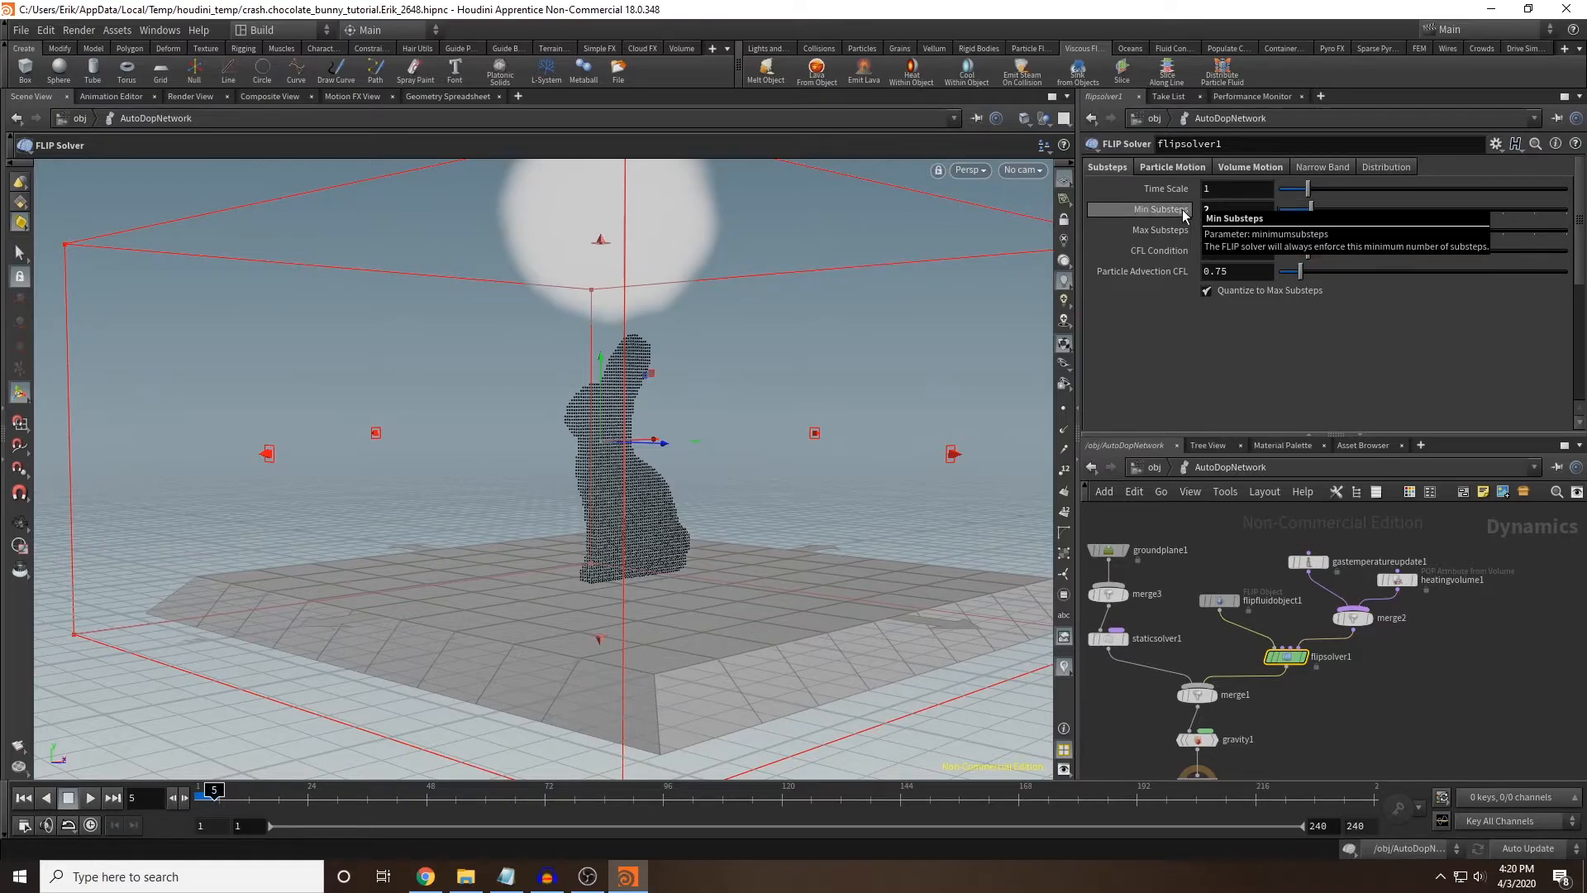
mouse_move(207, 800)
mouse_down()
mouse_move(182, 798)
mouse_move(230, 798)
mouse_up()
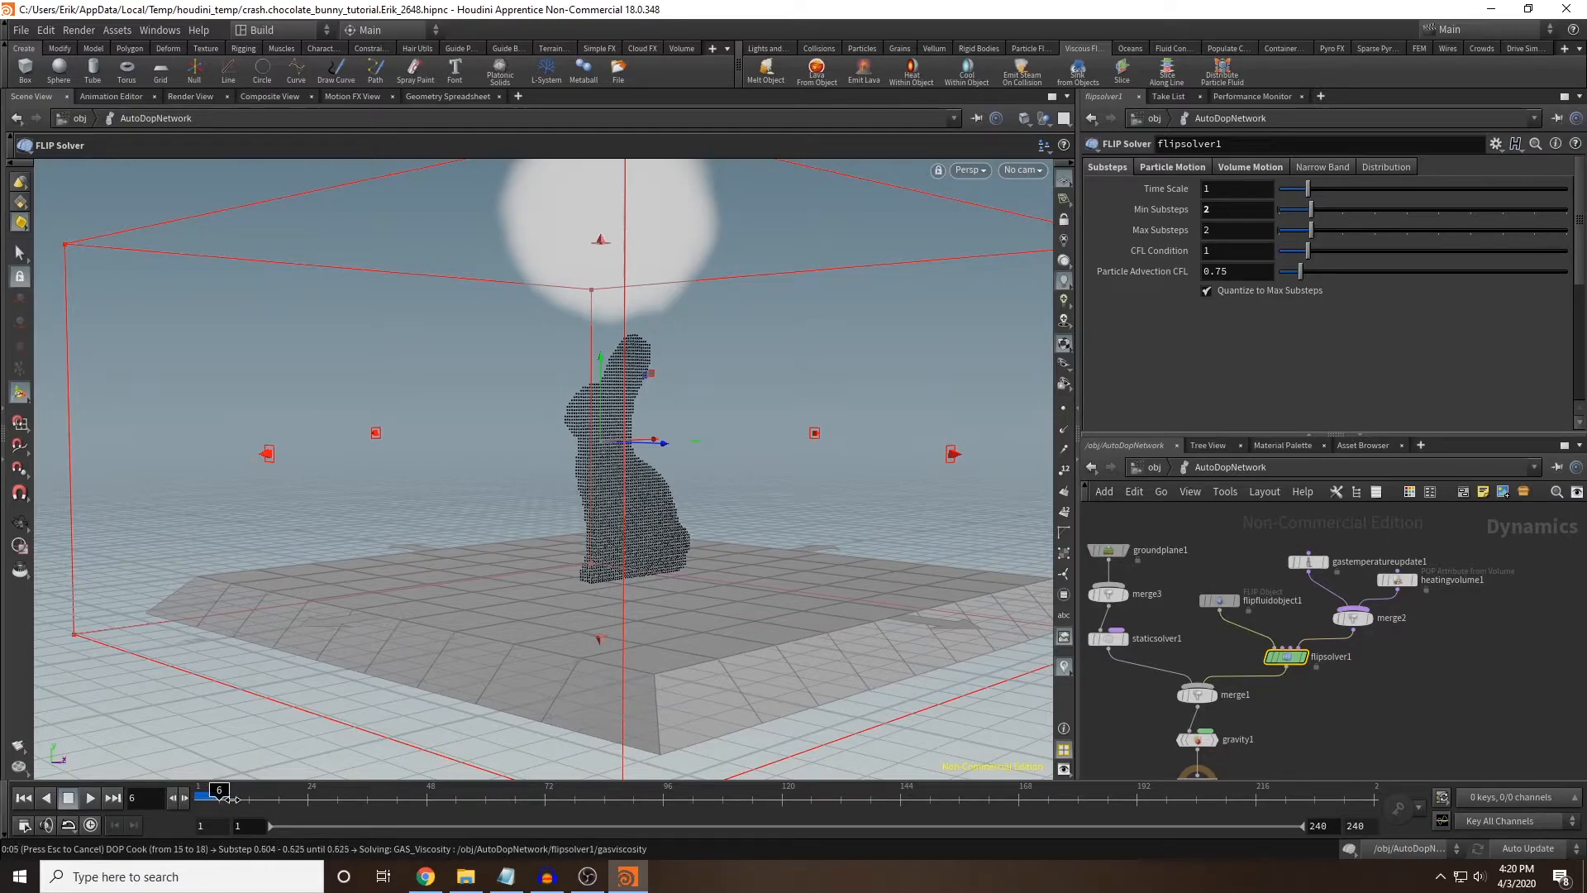
mouse_move(230, 798)
mouse_down()
mouse_move(322, 789)
mouse_move(209, 799)
mouse_up()
click(1219, 600)
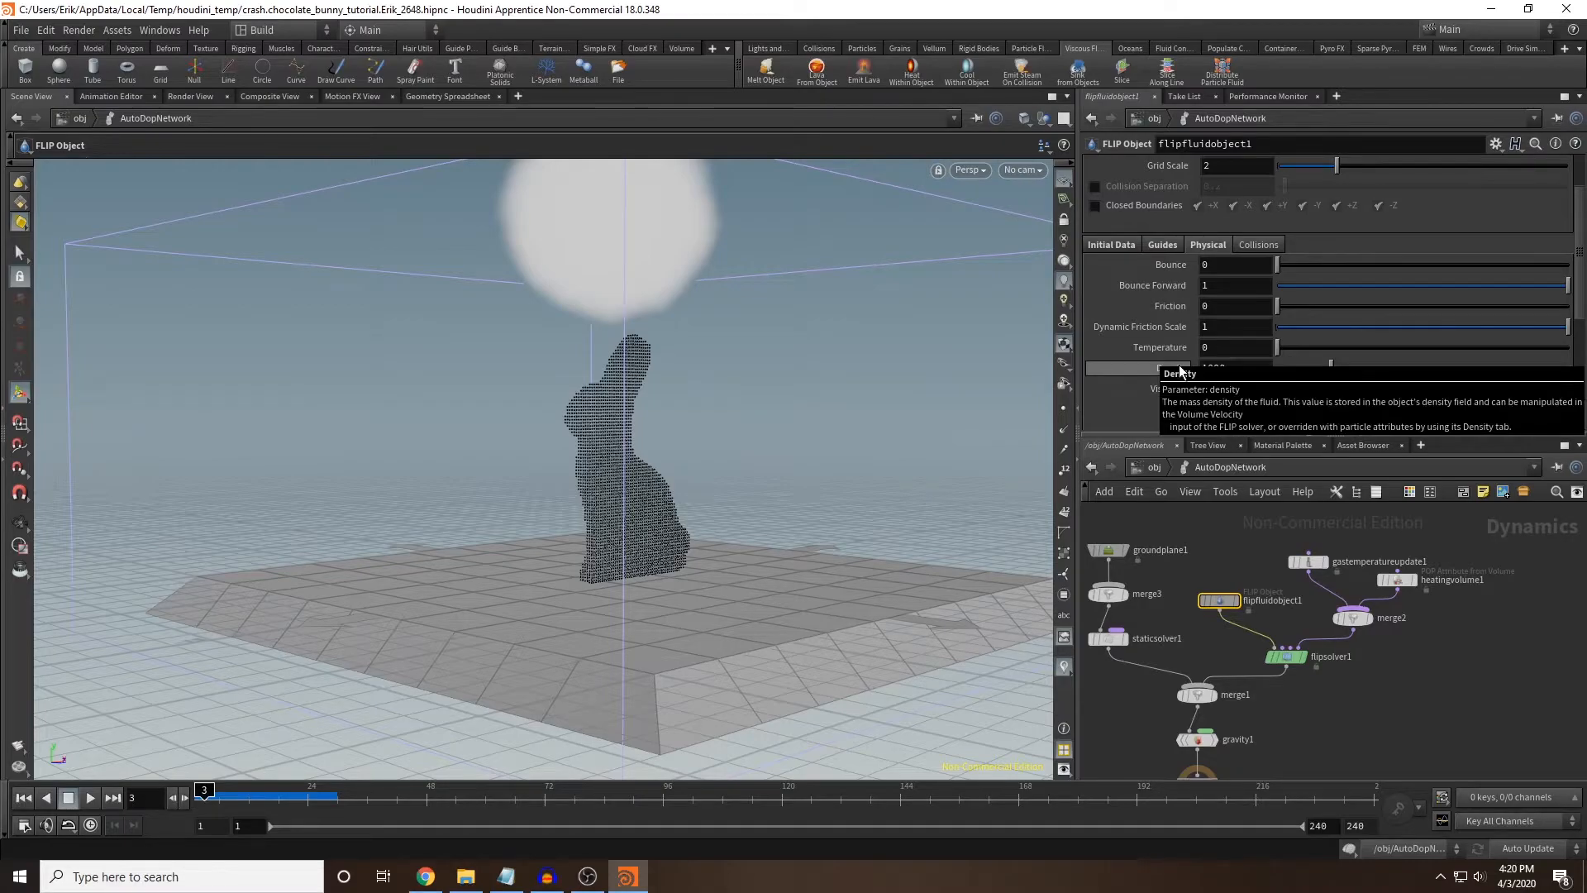
click(1397, 580)
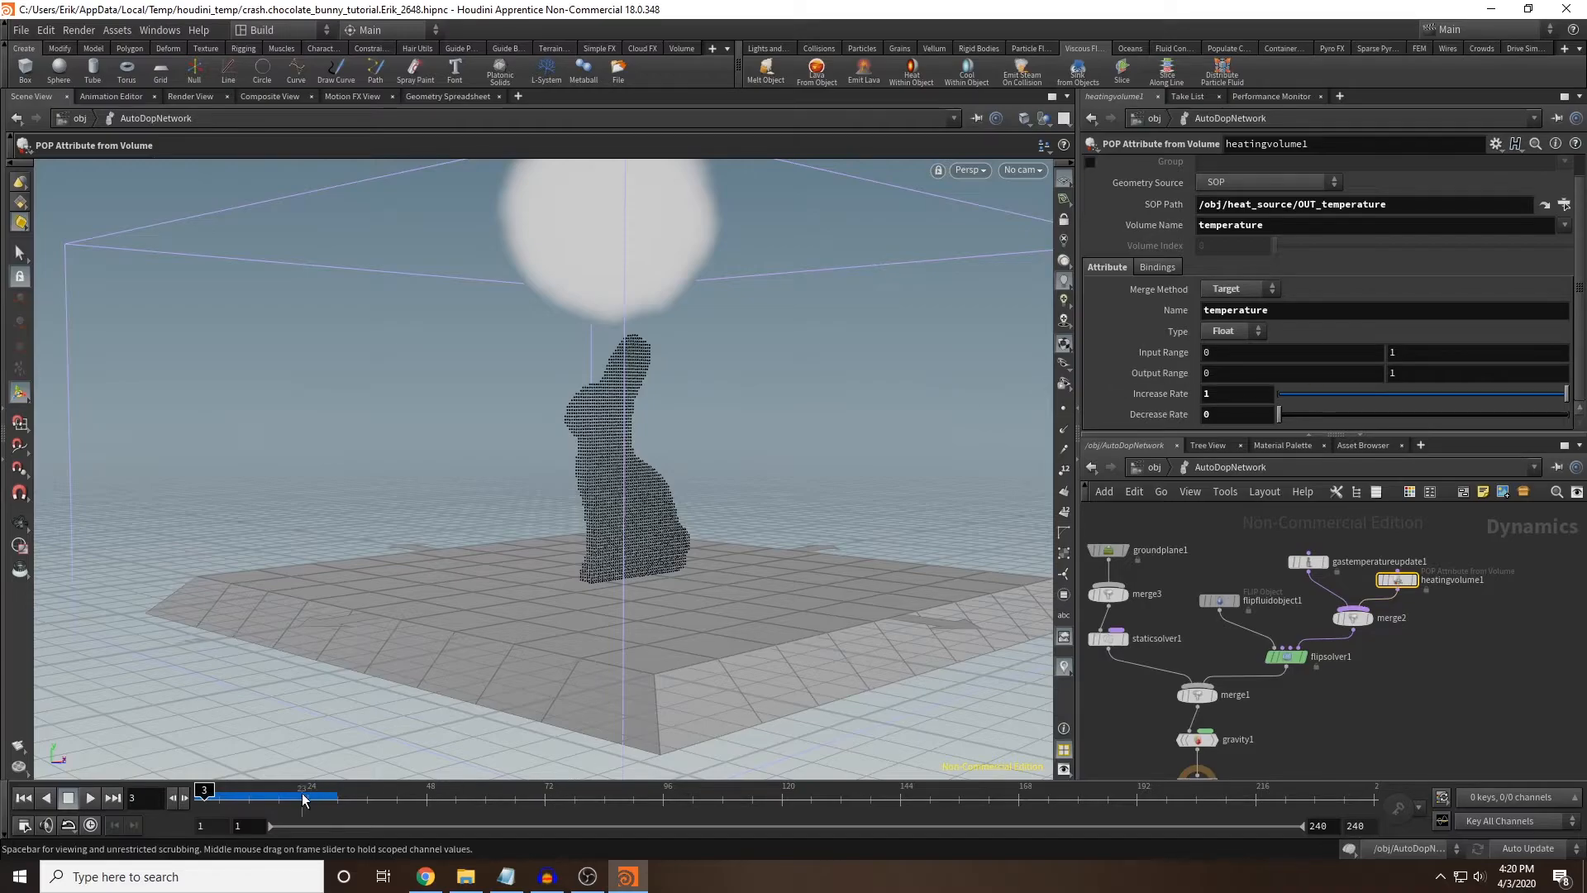
drag(303, 800, 219, 798)
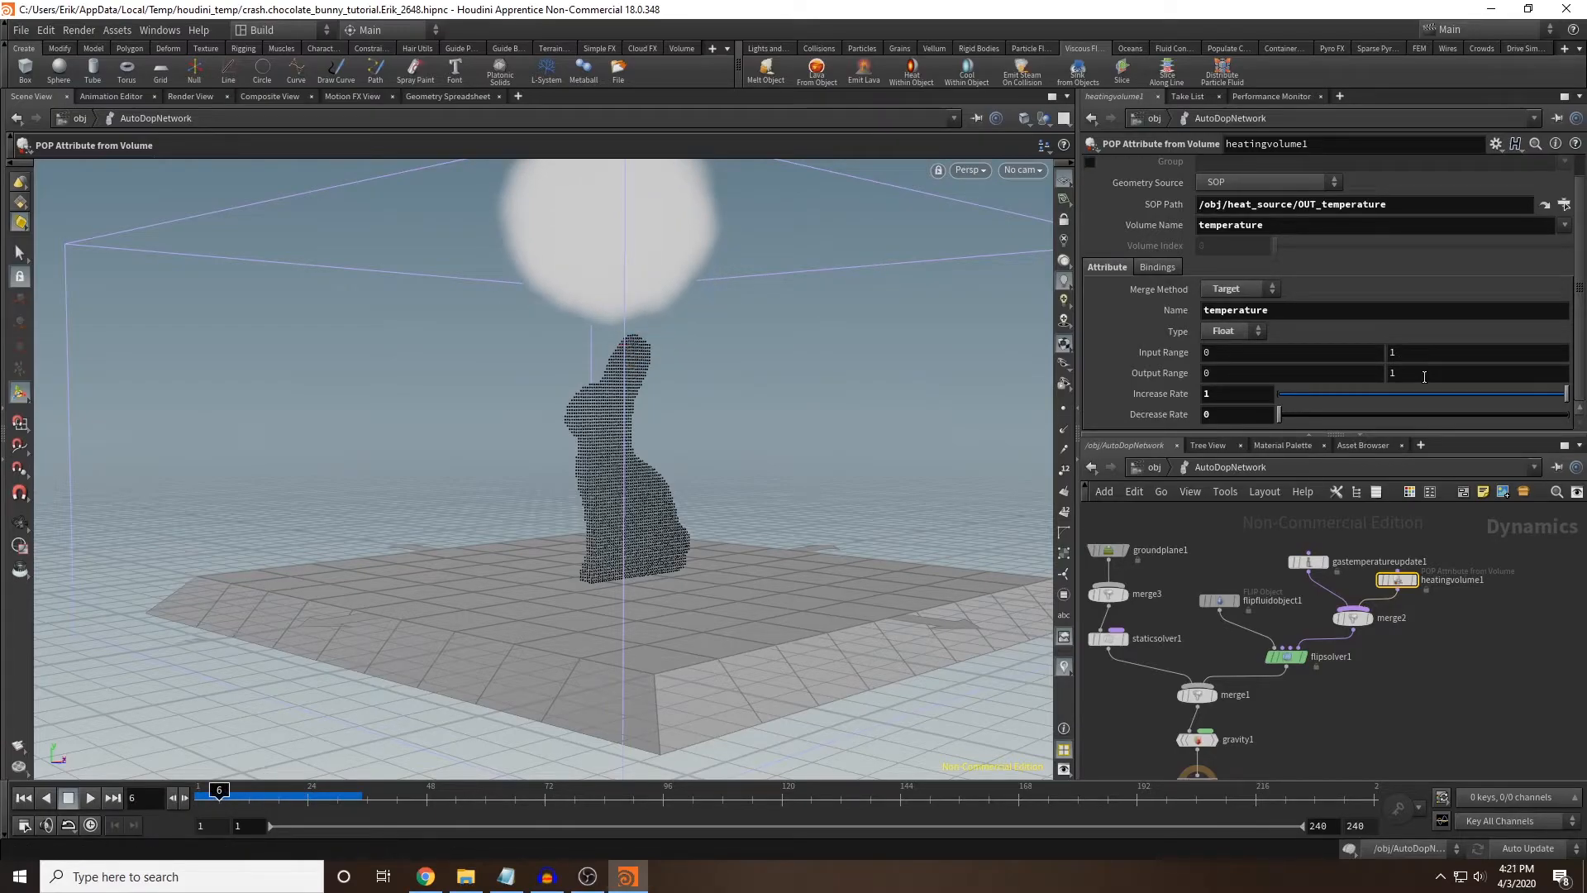
click(1287, 657)
drag(243, 806, 196, 796)
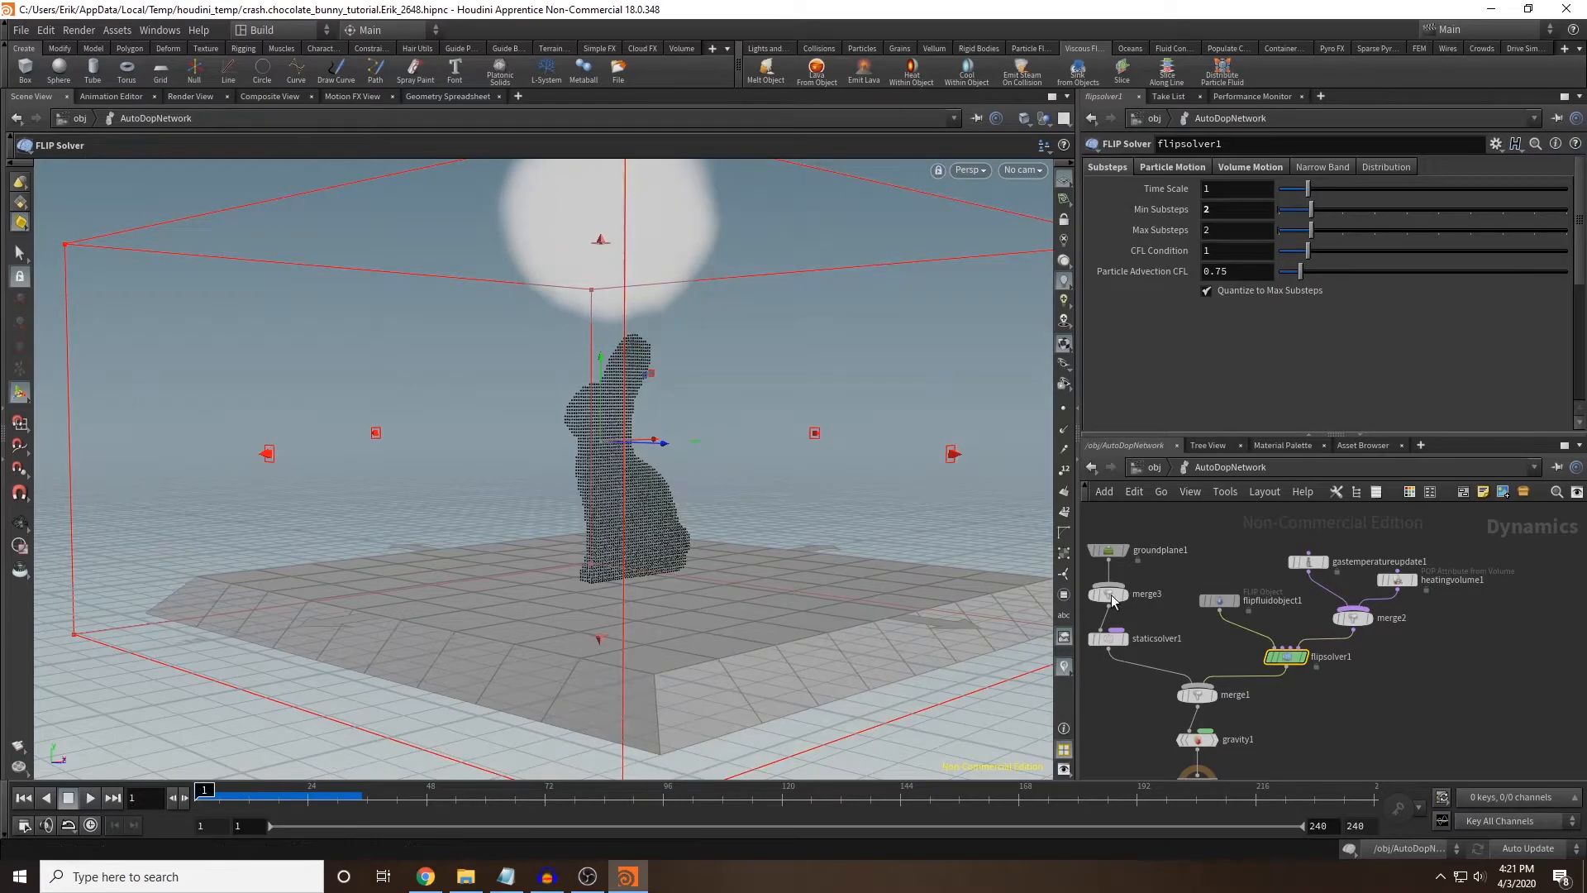
Set the FLIP object's Particle Separation to 0.08.
click(1219, 600)
scroll(1279, 248, up, 2)
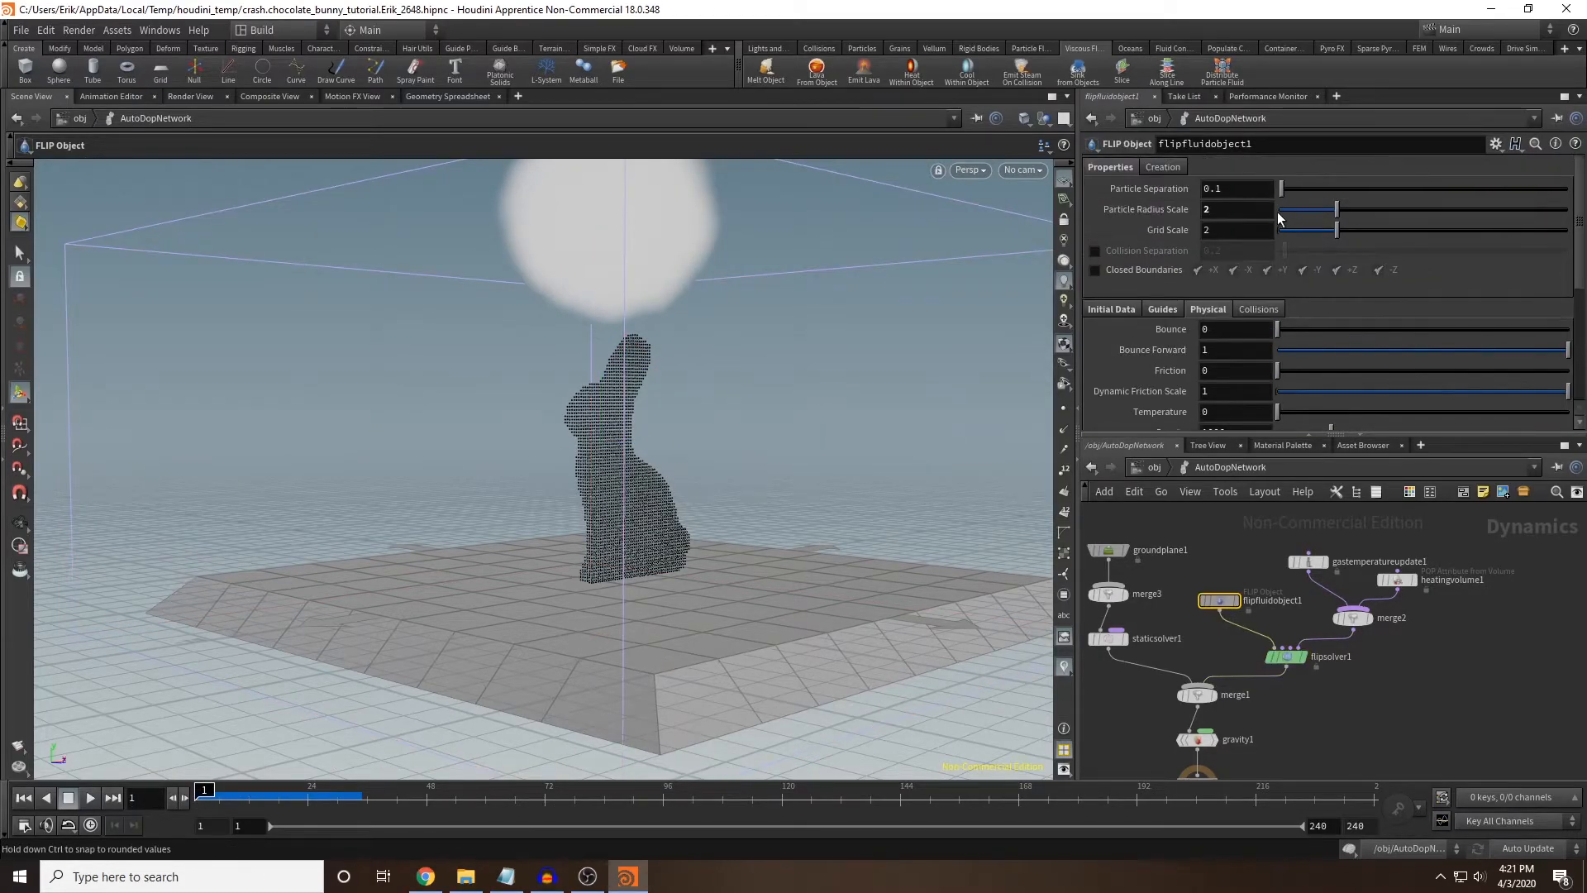
double_click(1223, 189)
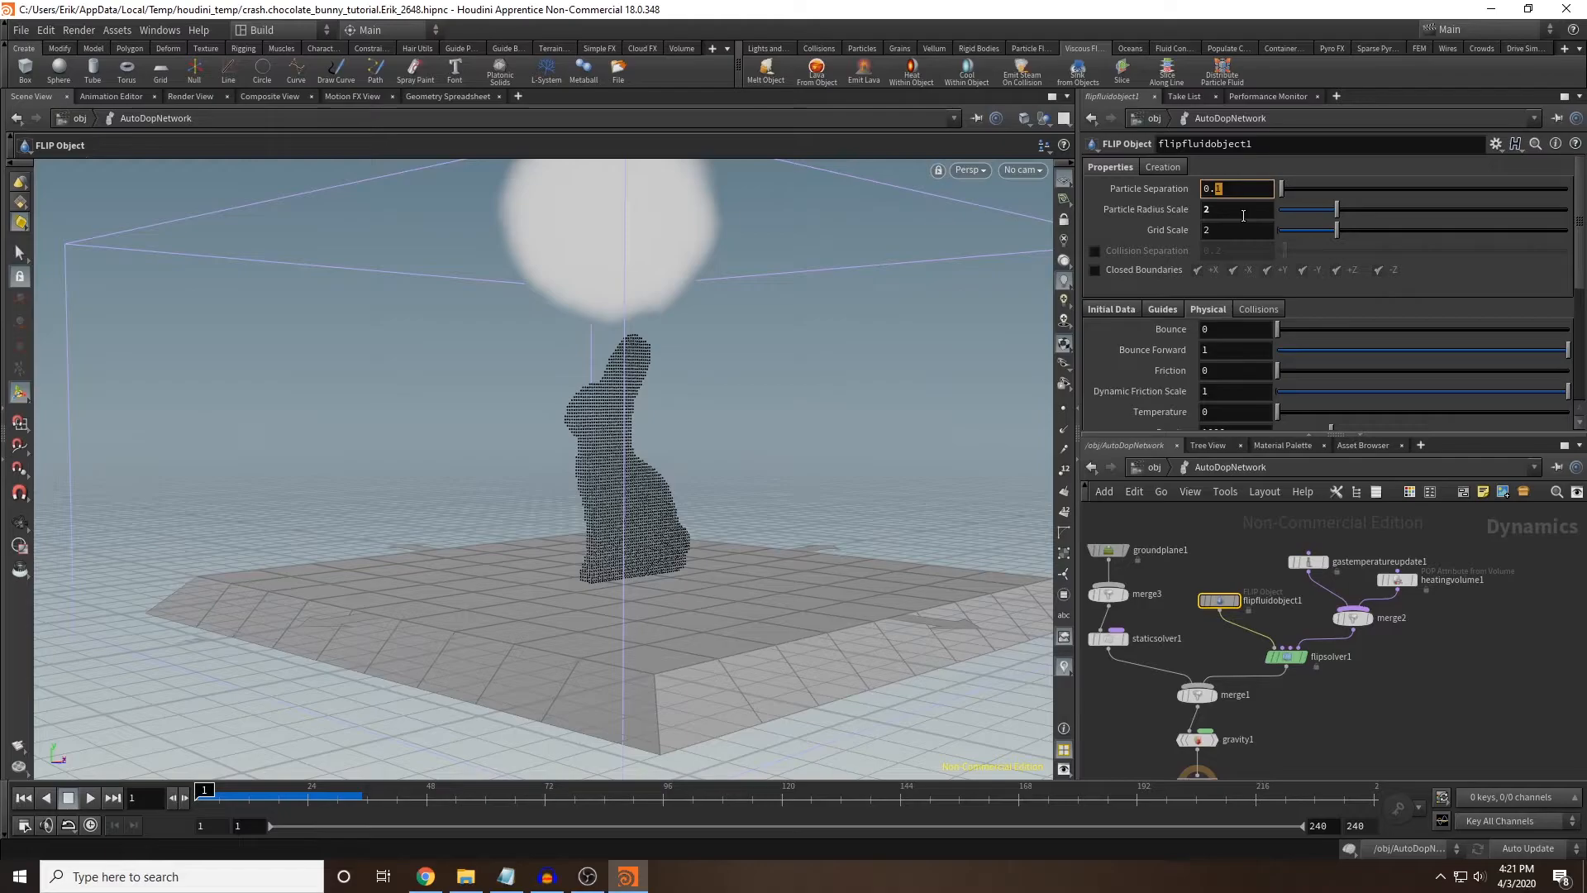
text(08)
key(Return)
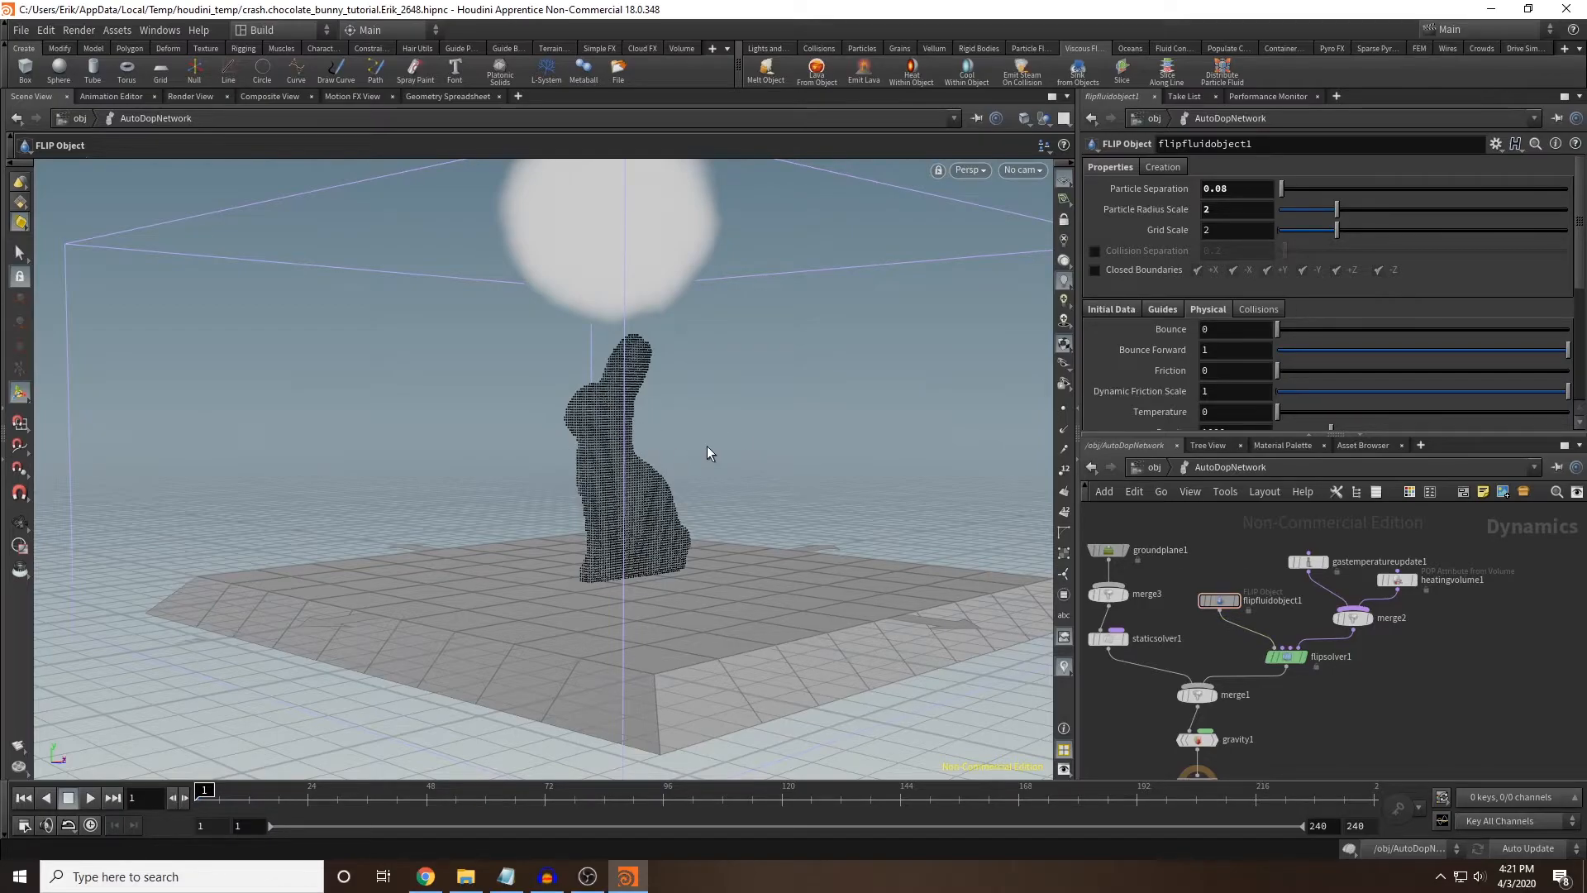
Return to the object level and hide the ground plane and heat source objects, leaving the bunny fluid displayed.
drag(768, 421, 595, 463)
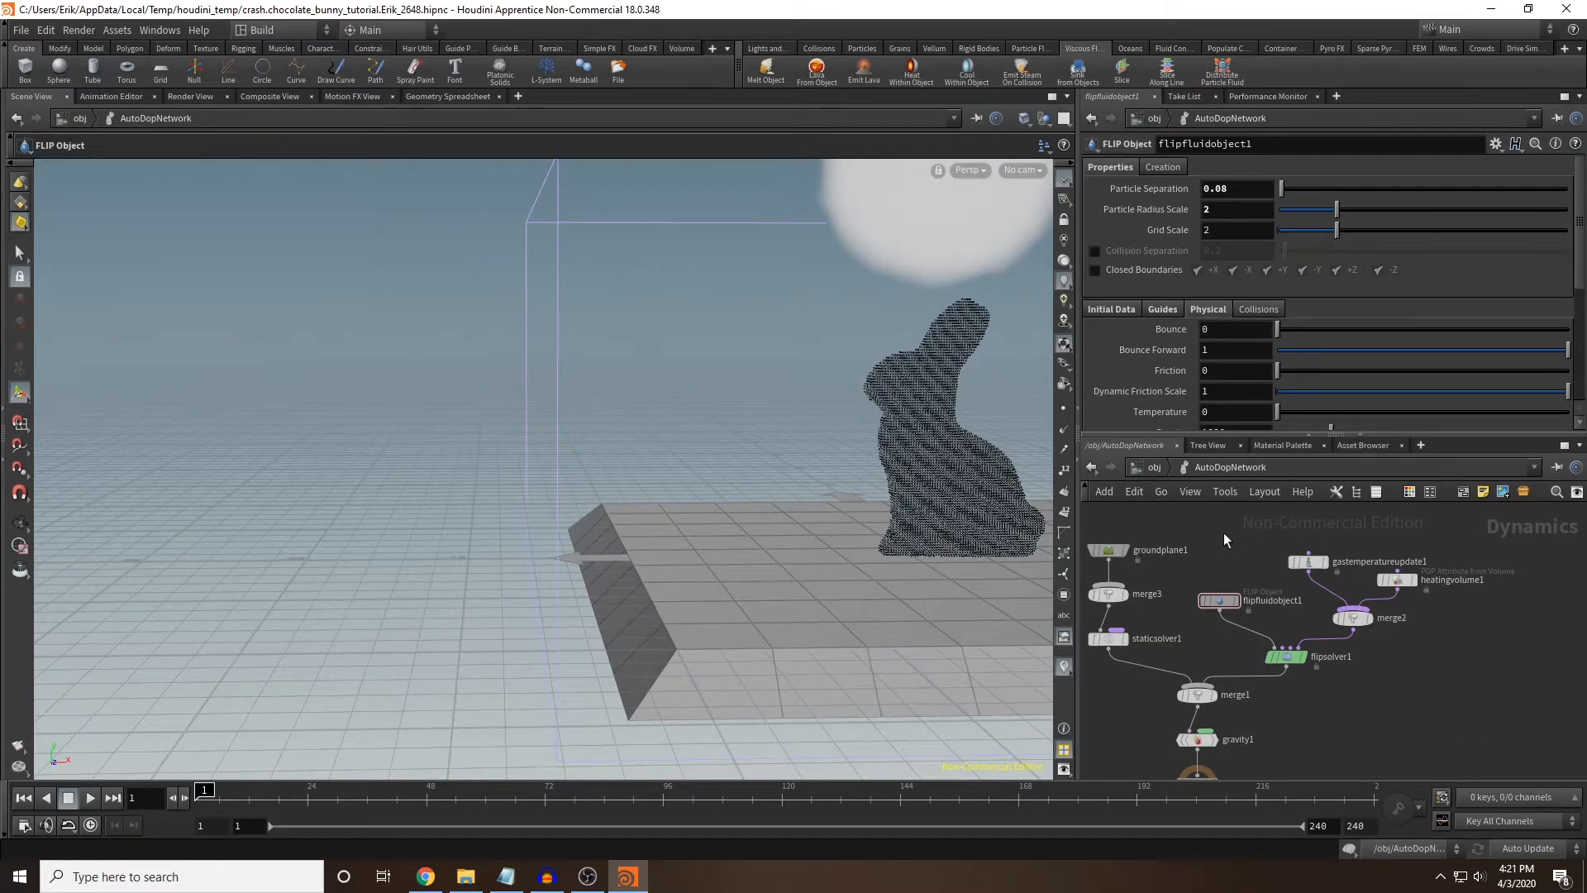
click(1154, 468)
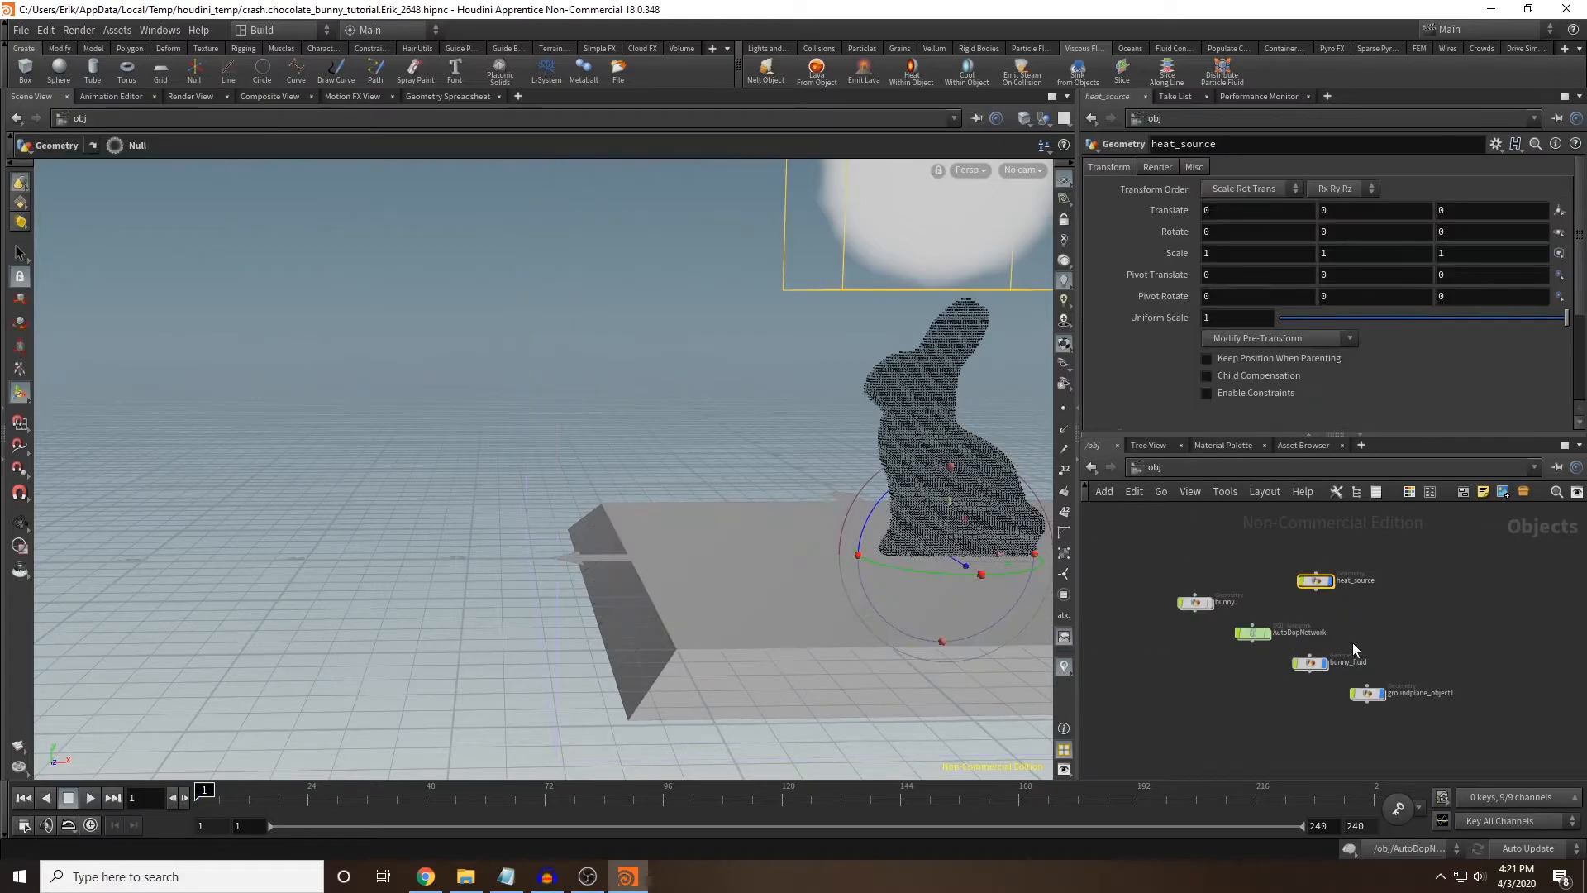
middle_drag(1400, 641, 1336, 598)
scroll(1334, 605, up, 1)
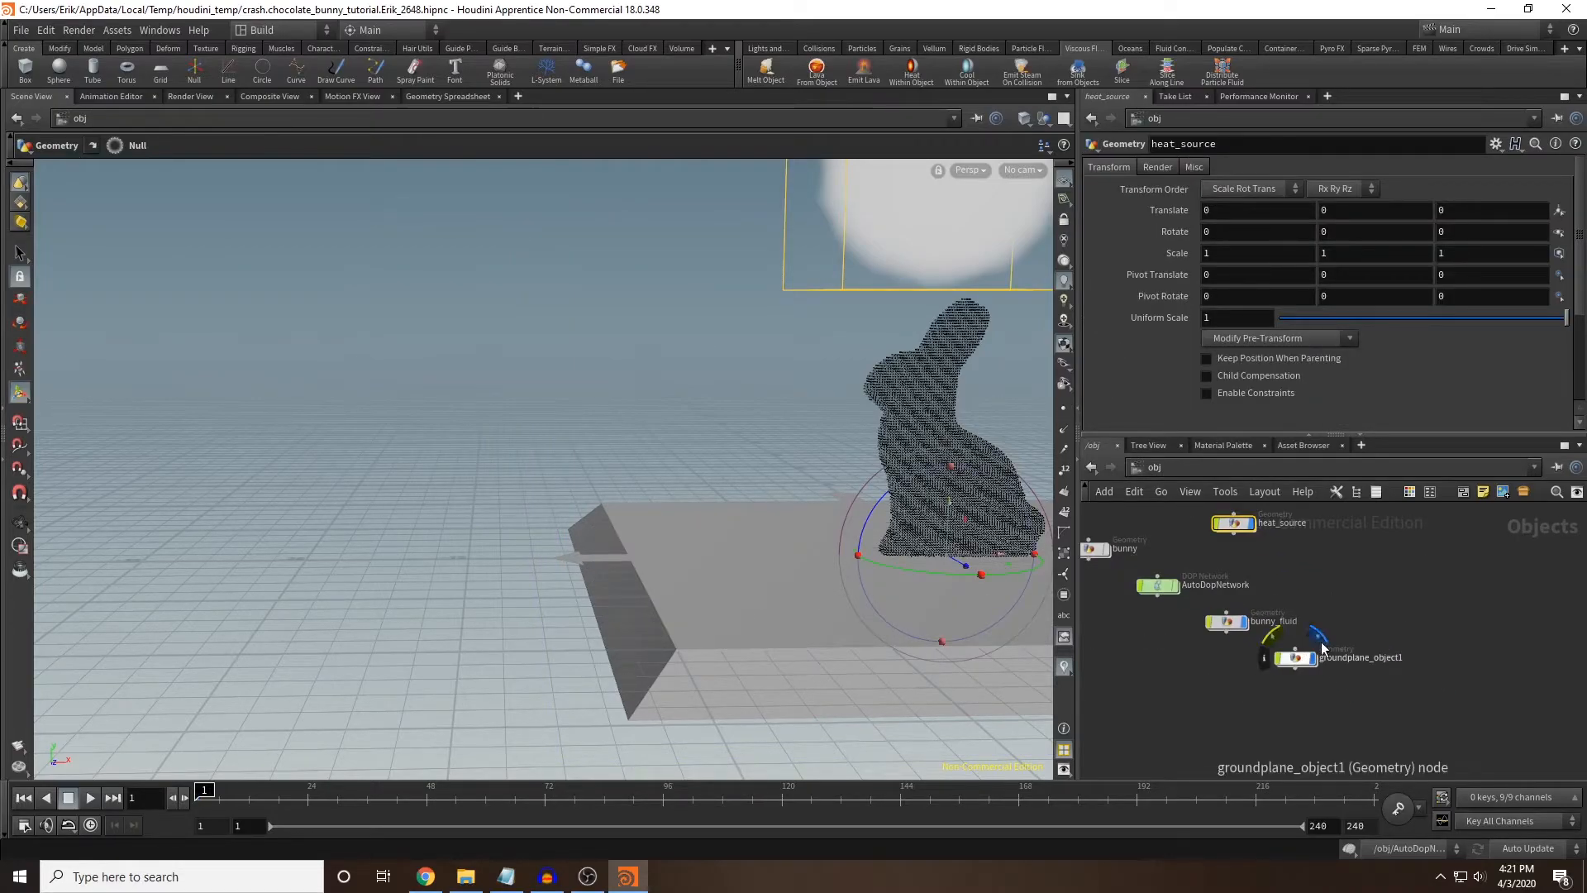
click(1319, 639)
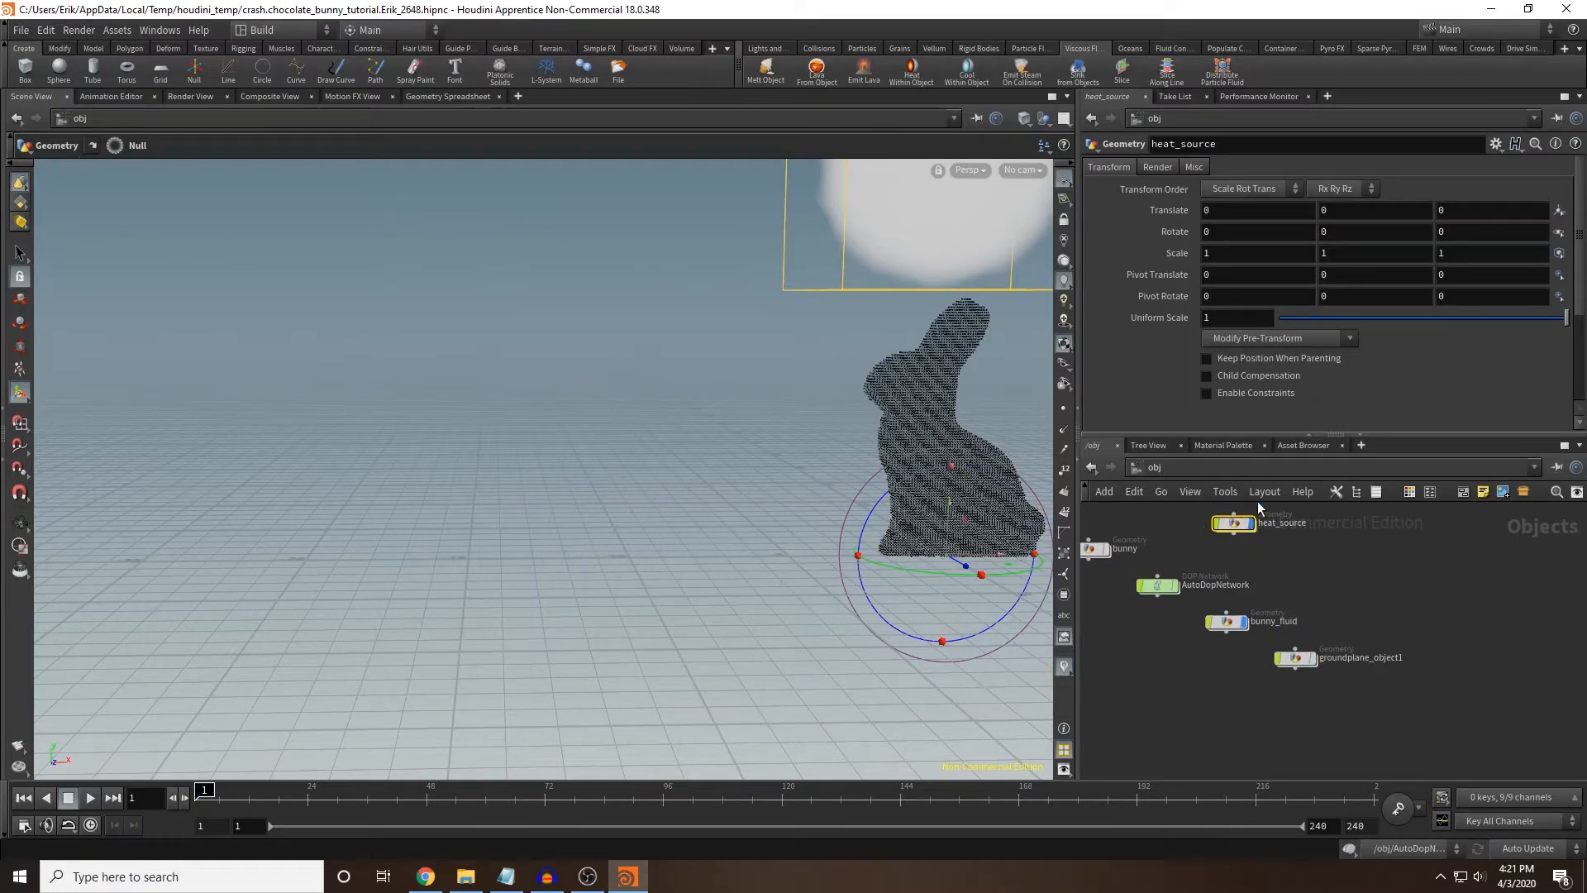
key(Escape)
drag(789, 429, 518, 452)
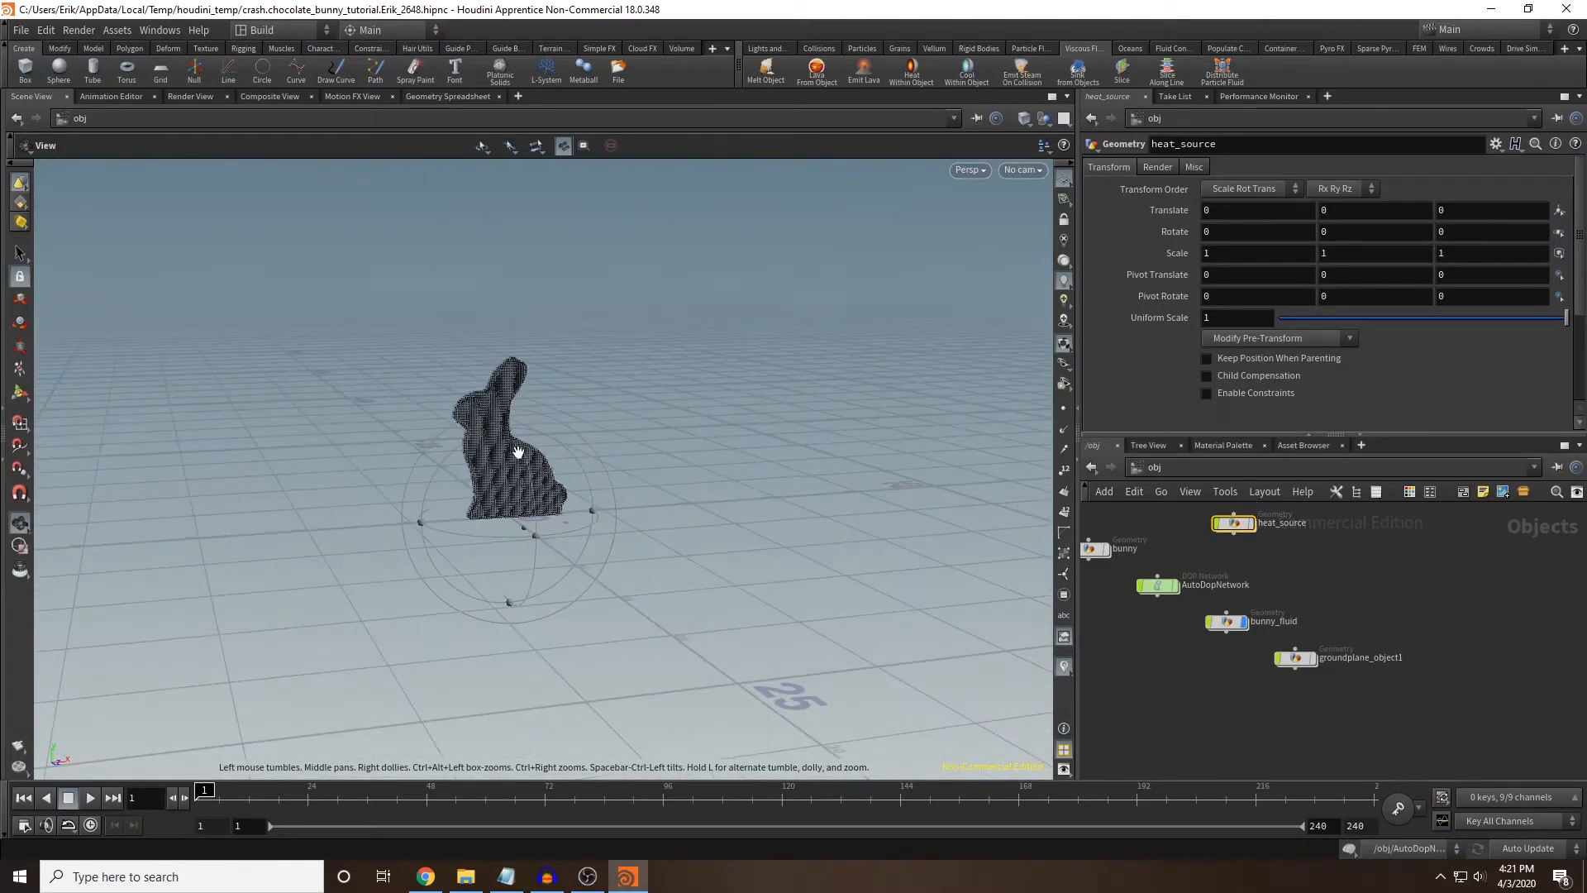
Open the bunny_fluid network, play the opening frames of the simulation, and return to the start of the timeline.
middle_drag(1203, 679, 1248, 683)
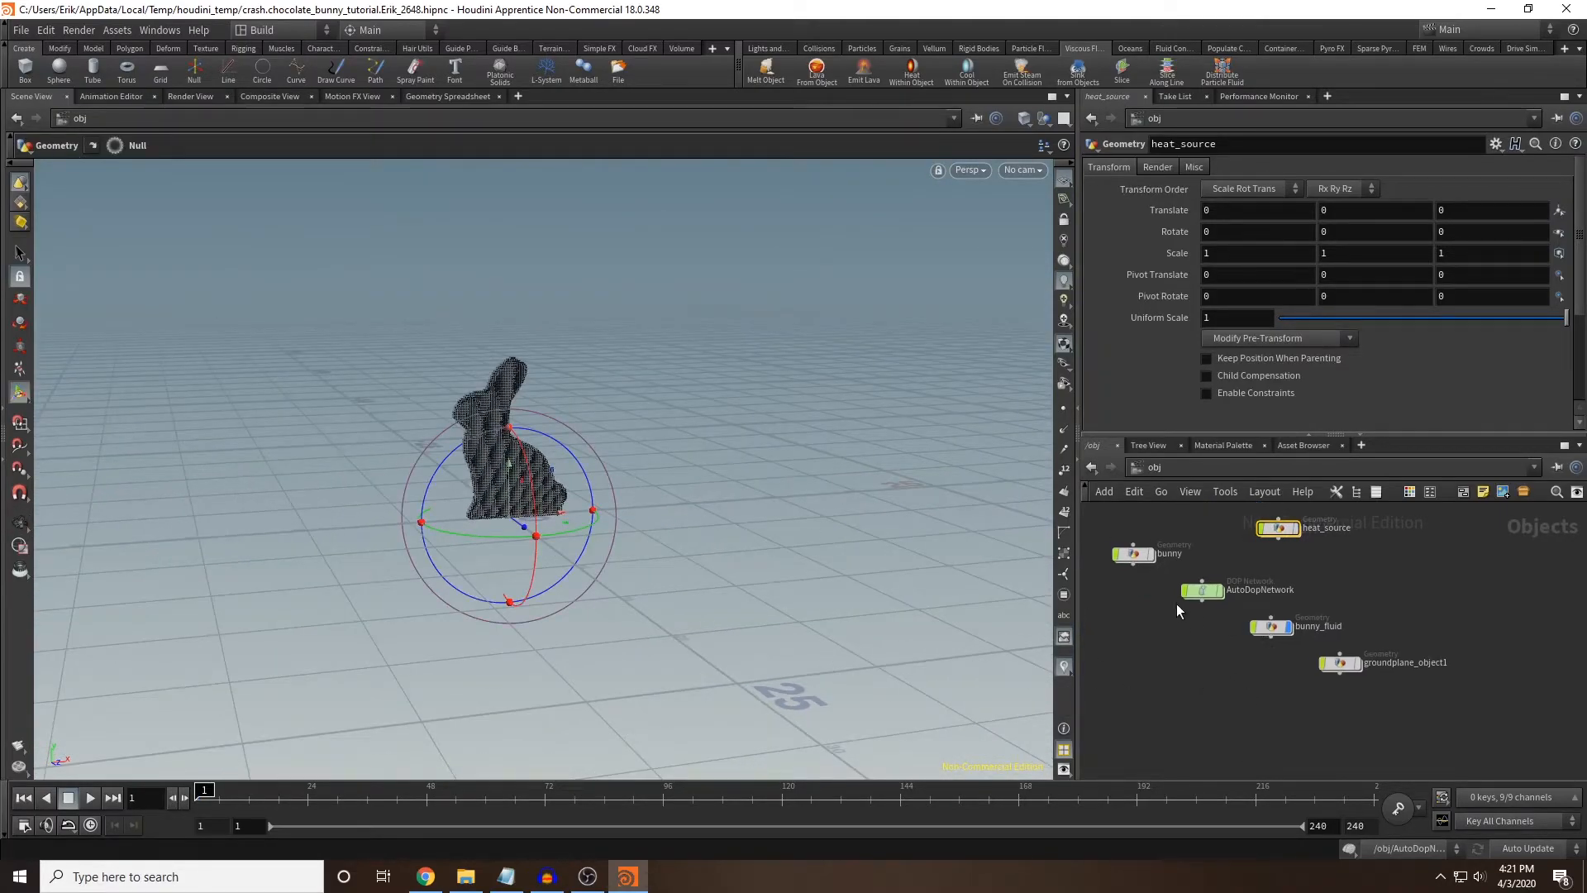
click(1271, 626)
double_click(1271, 627)
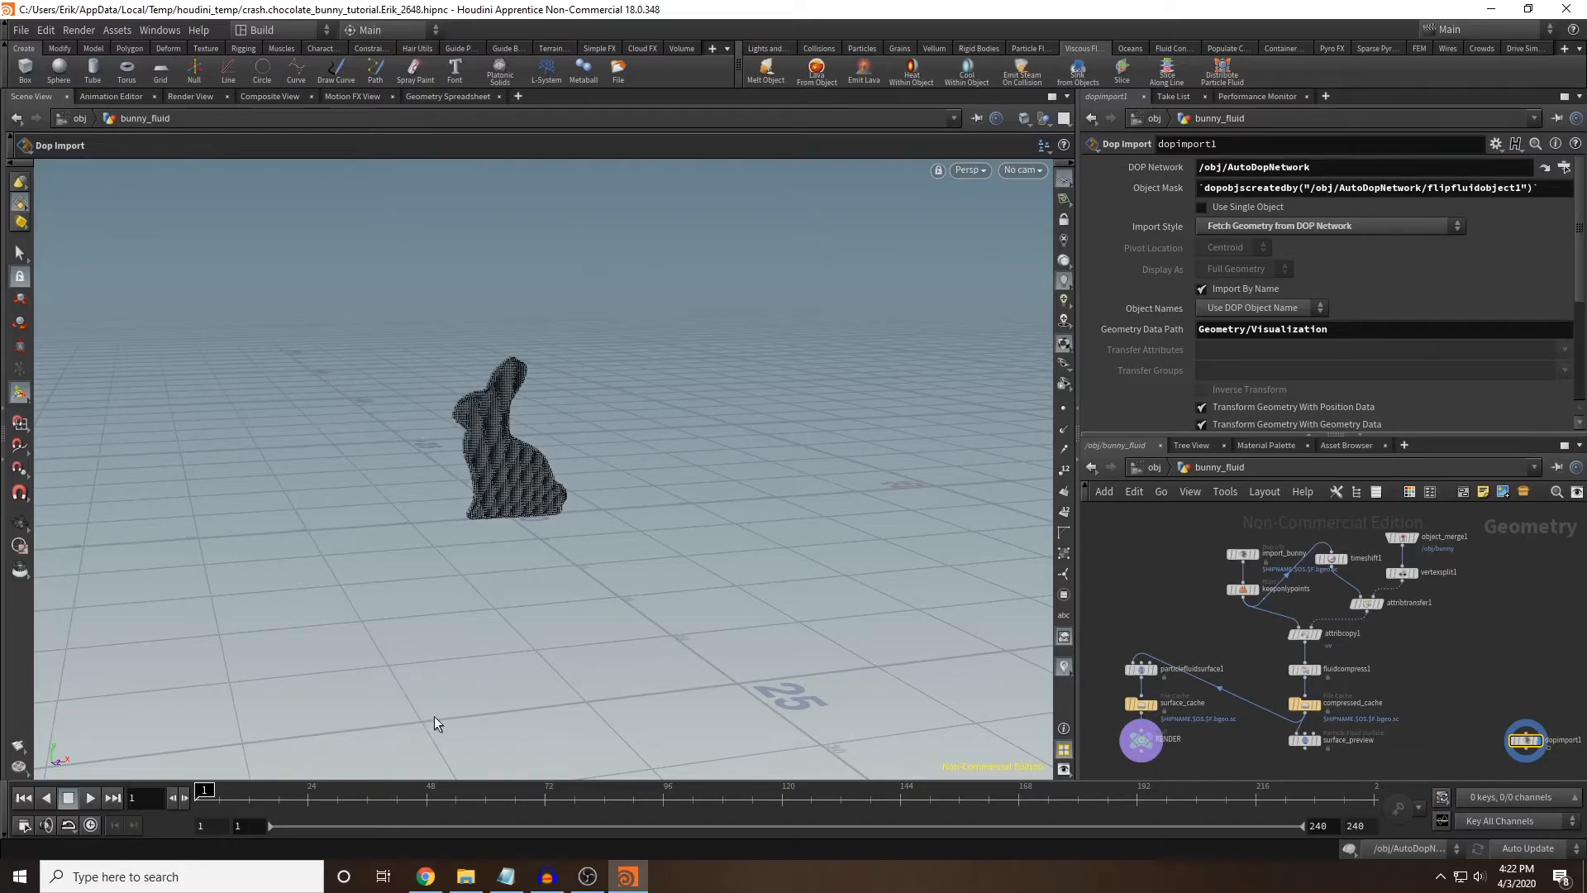
click(89, 799)
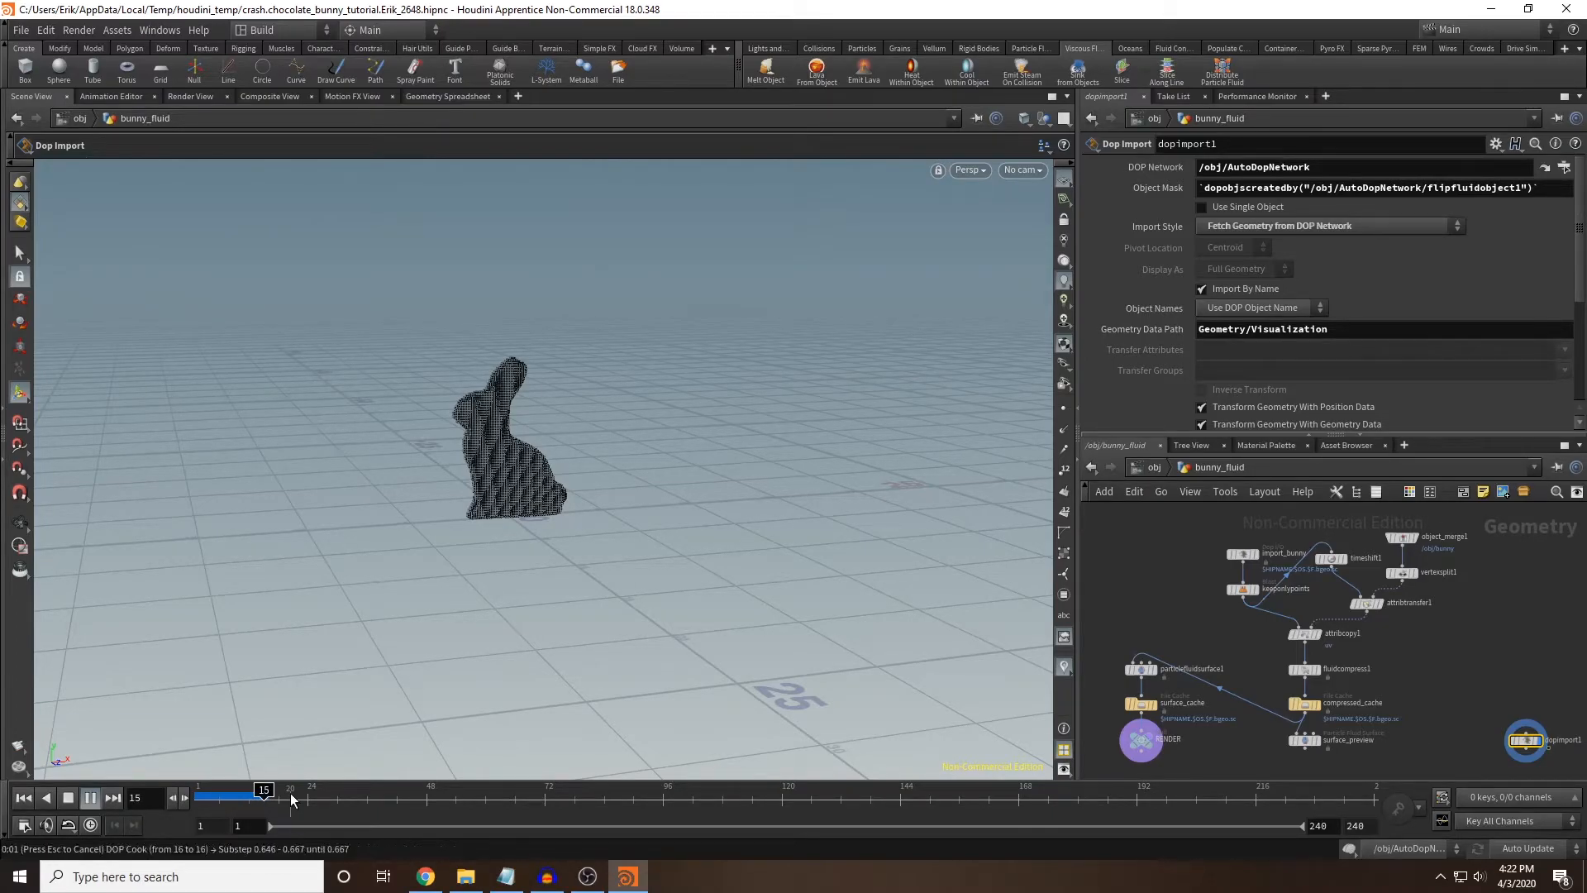
click(87, 797)
click(204, 795)
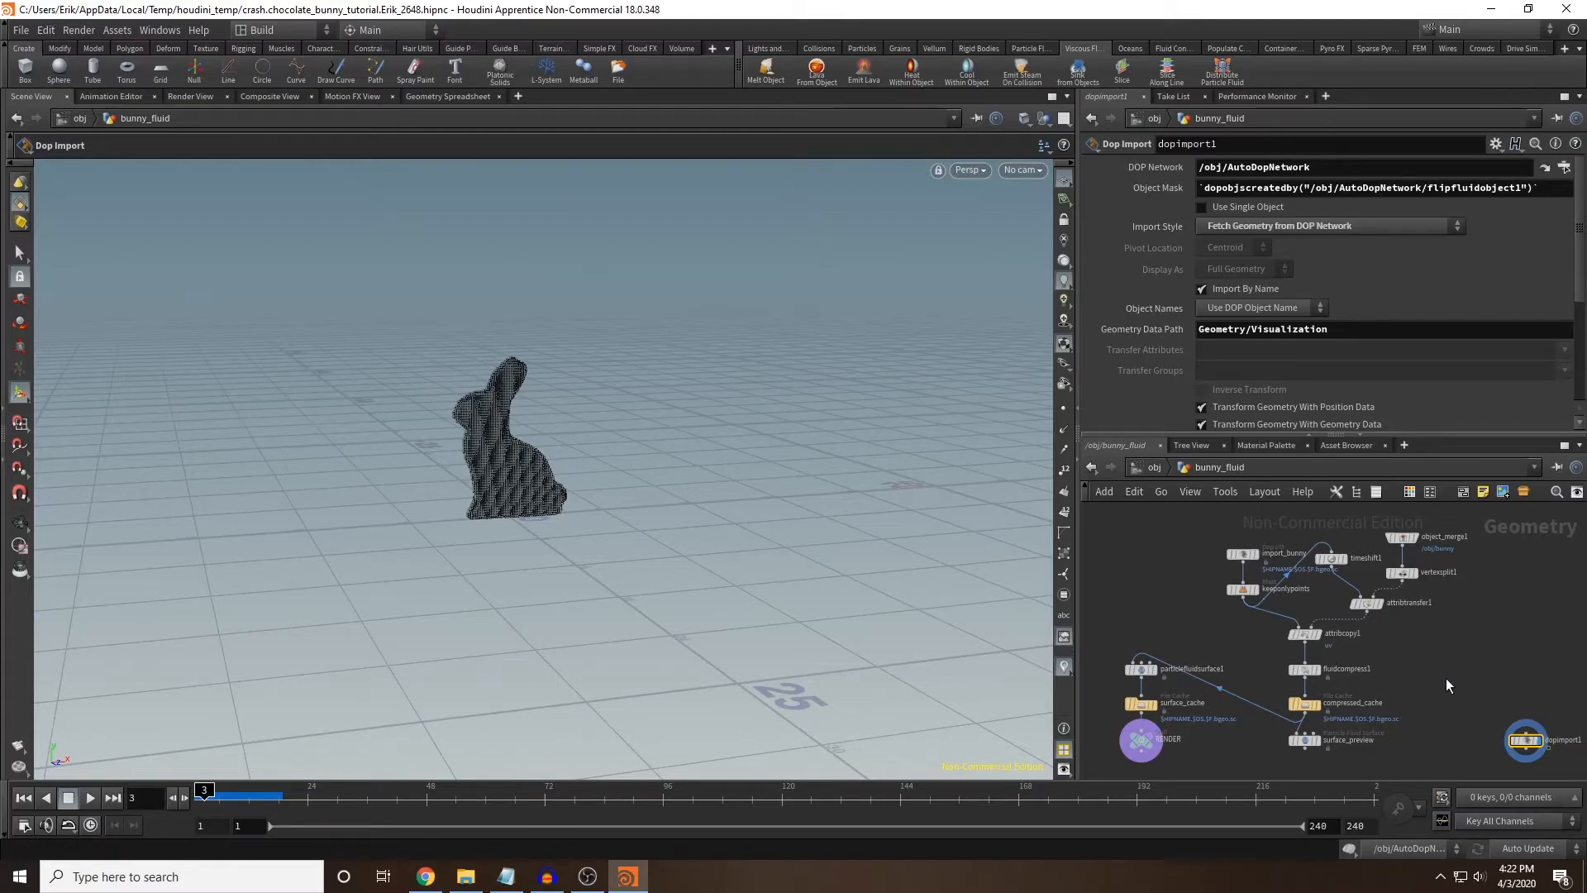
Set compressed_cache's geometry file to $HIP/geo/compressed.$F.bgeo.sc and save the frame range to disk.
scroll(1446, 676, up, 3)
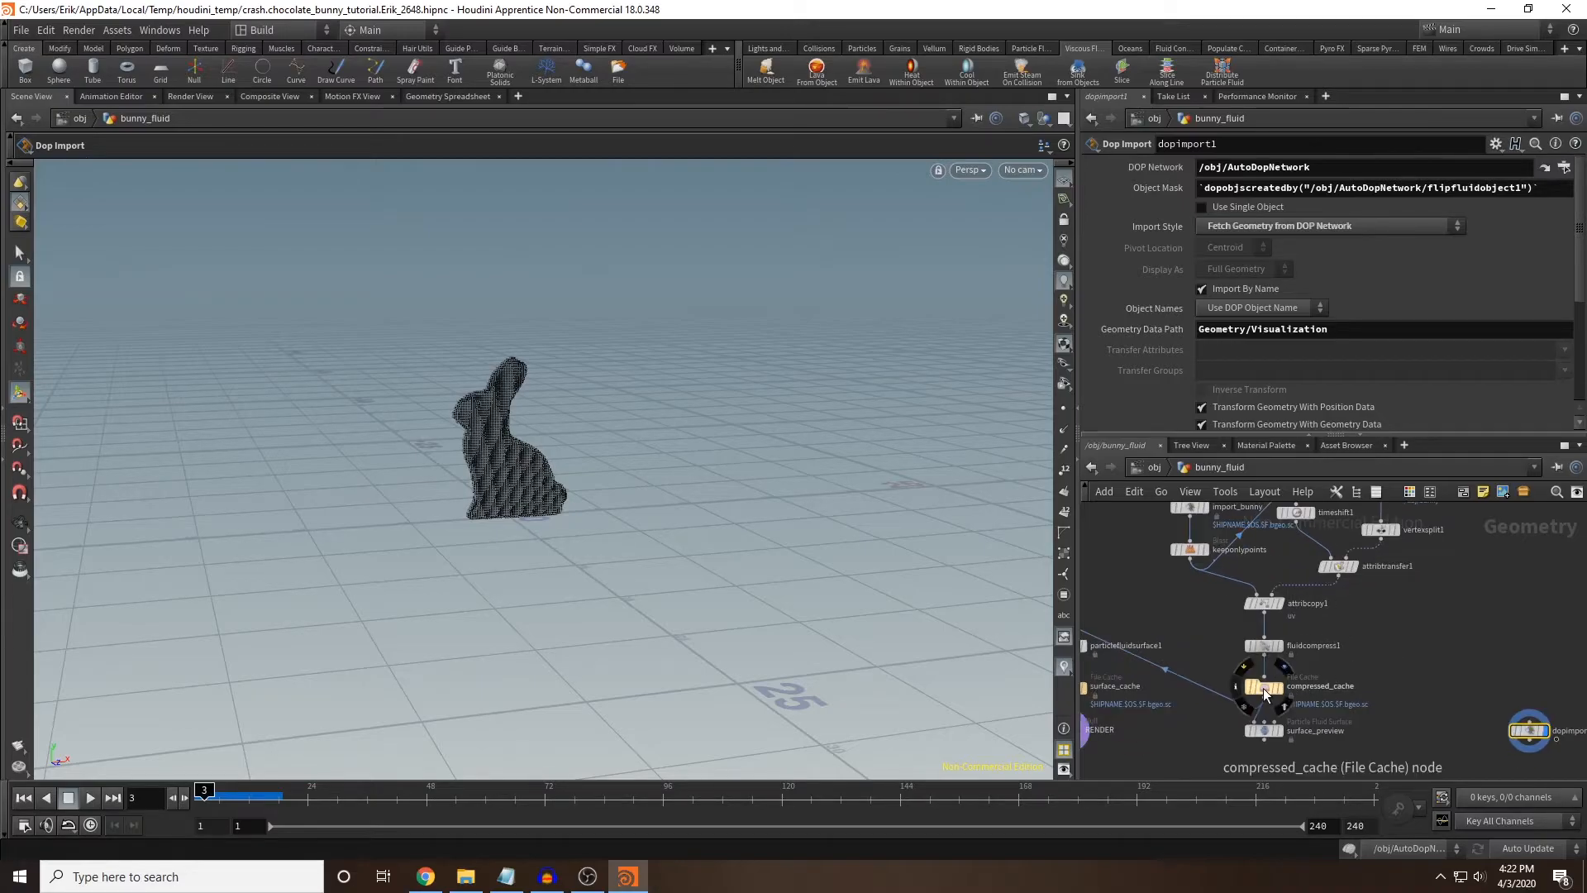
click(1264, 695)
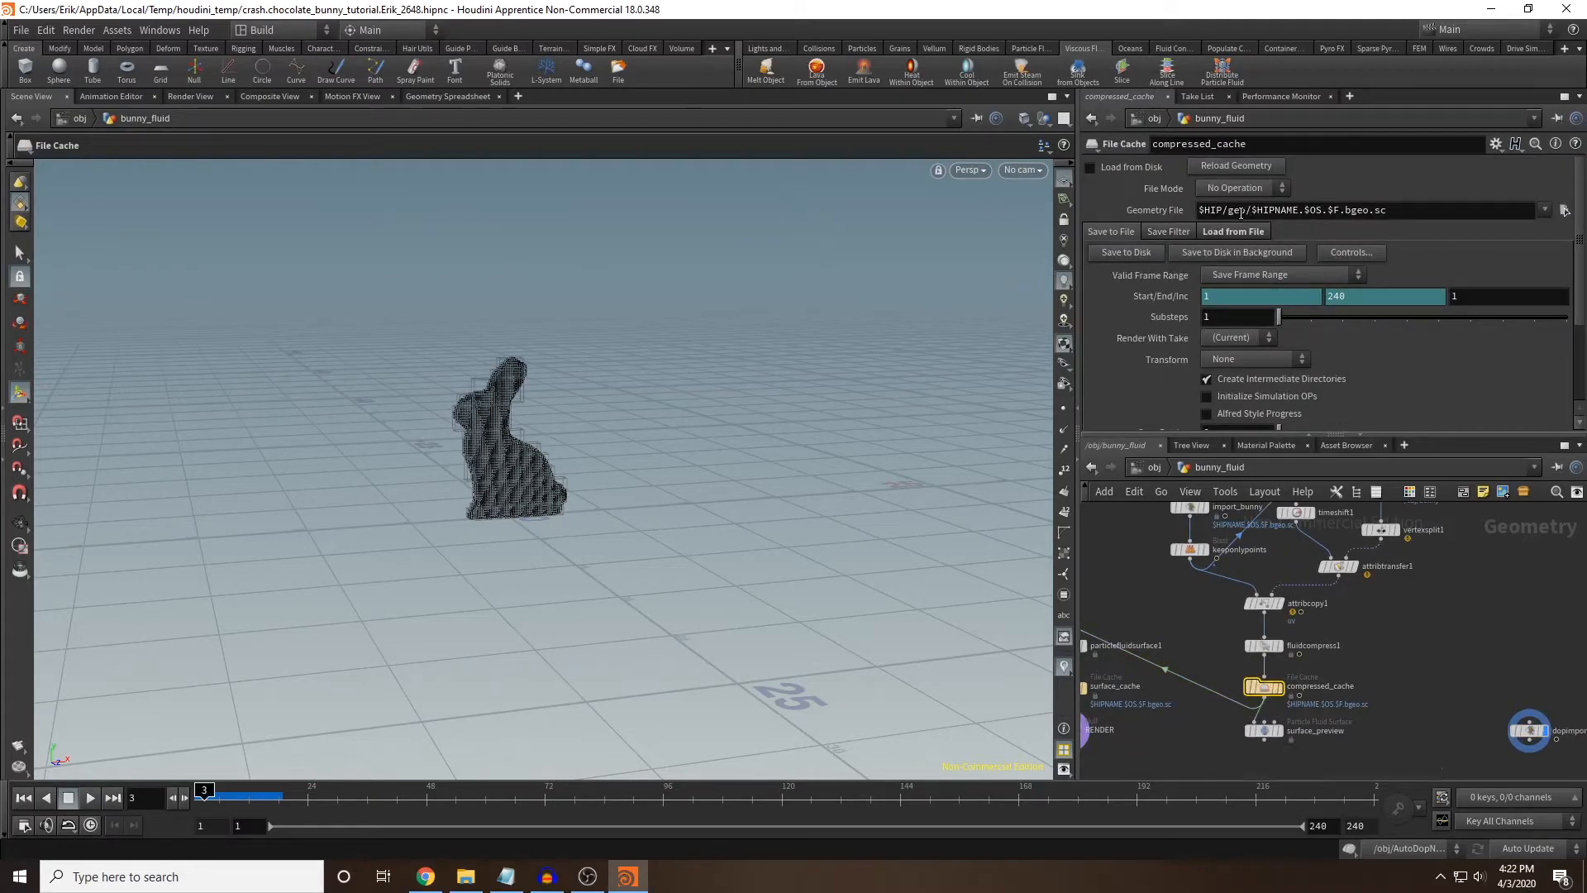
drag(1257, 212, 1322, 217)
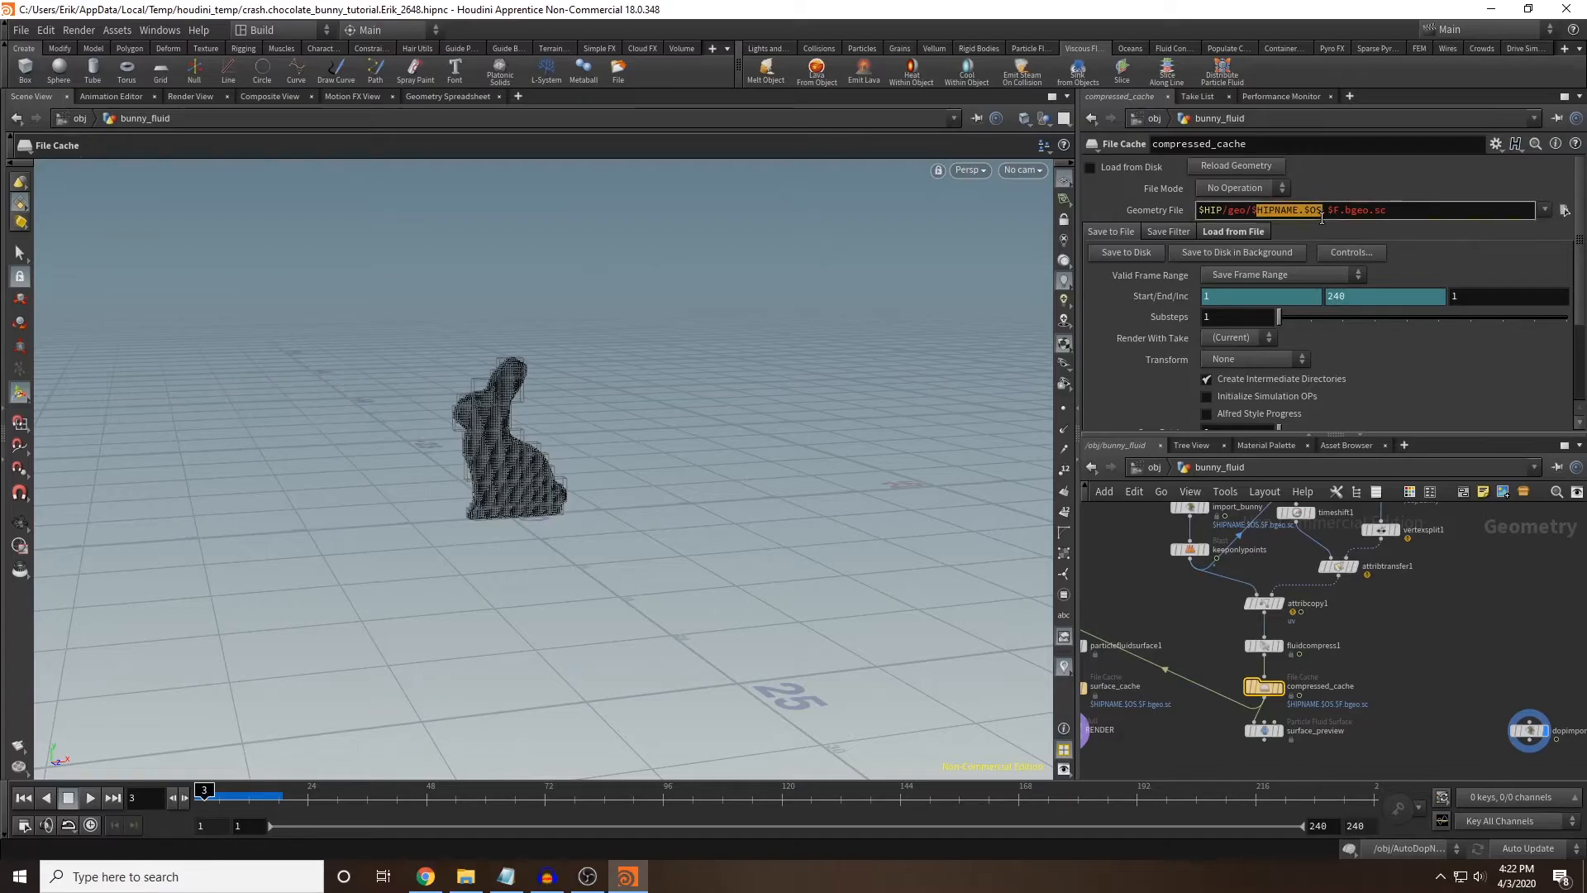
key(BackSpace)
text(compressed)
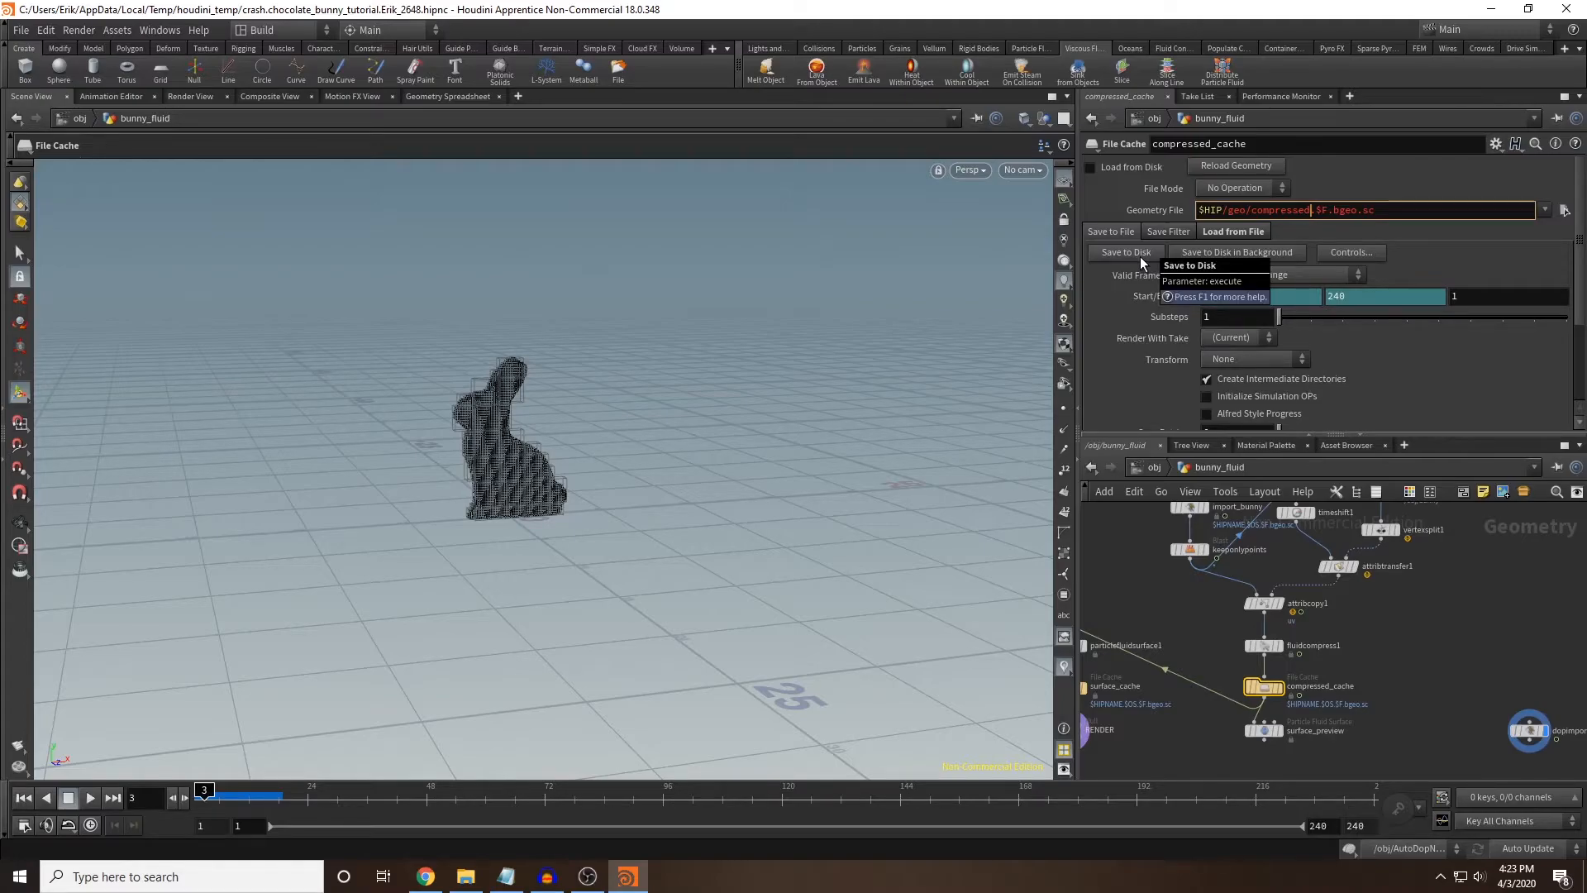
Display the compressed_cache node, load its geometry from disk, and scrub back to frame 1.
middle_drag(1264, 691, 1370, 694)
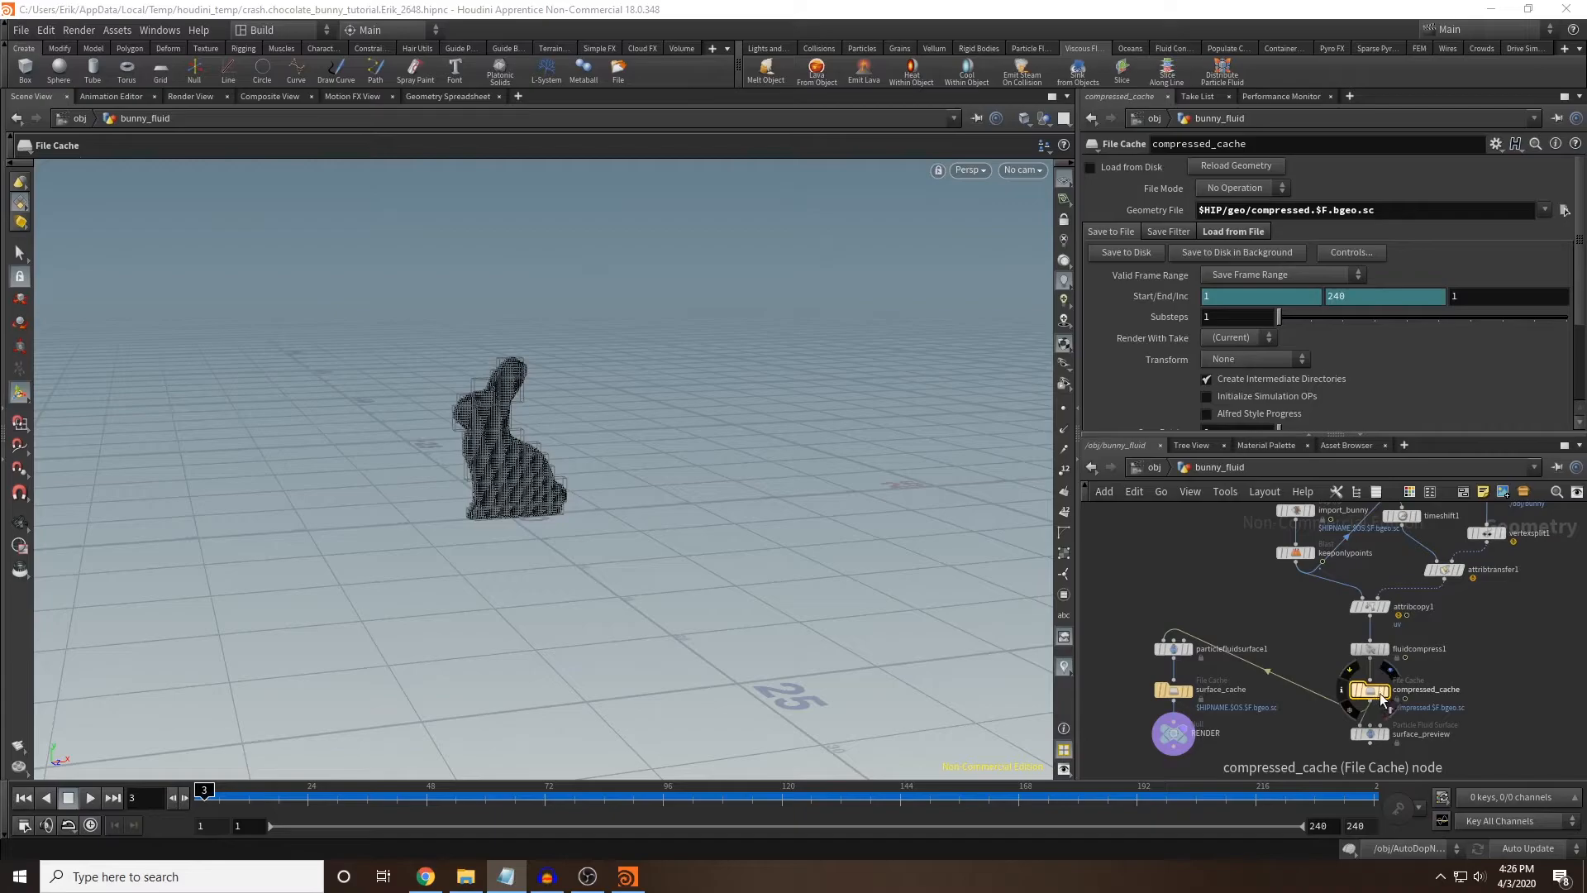
click(1393, 679)
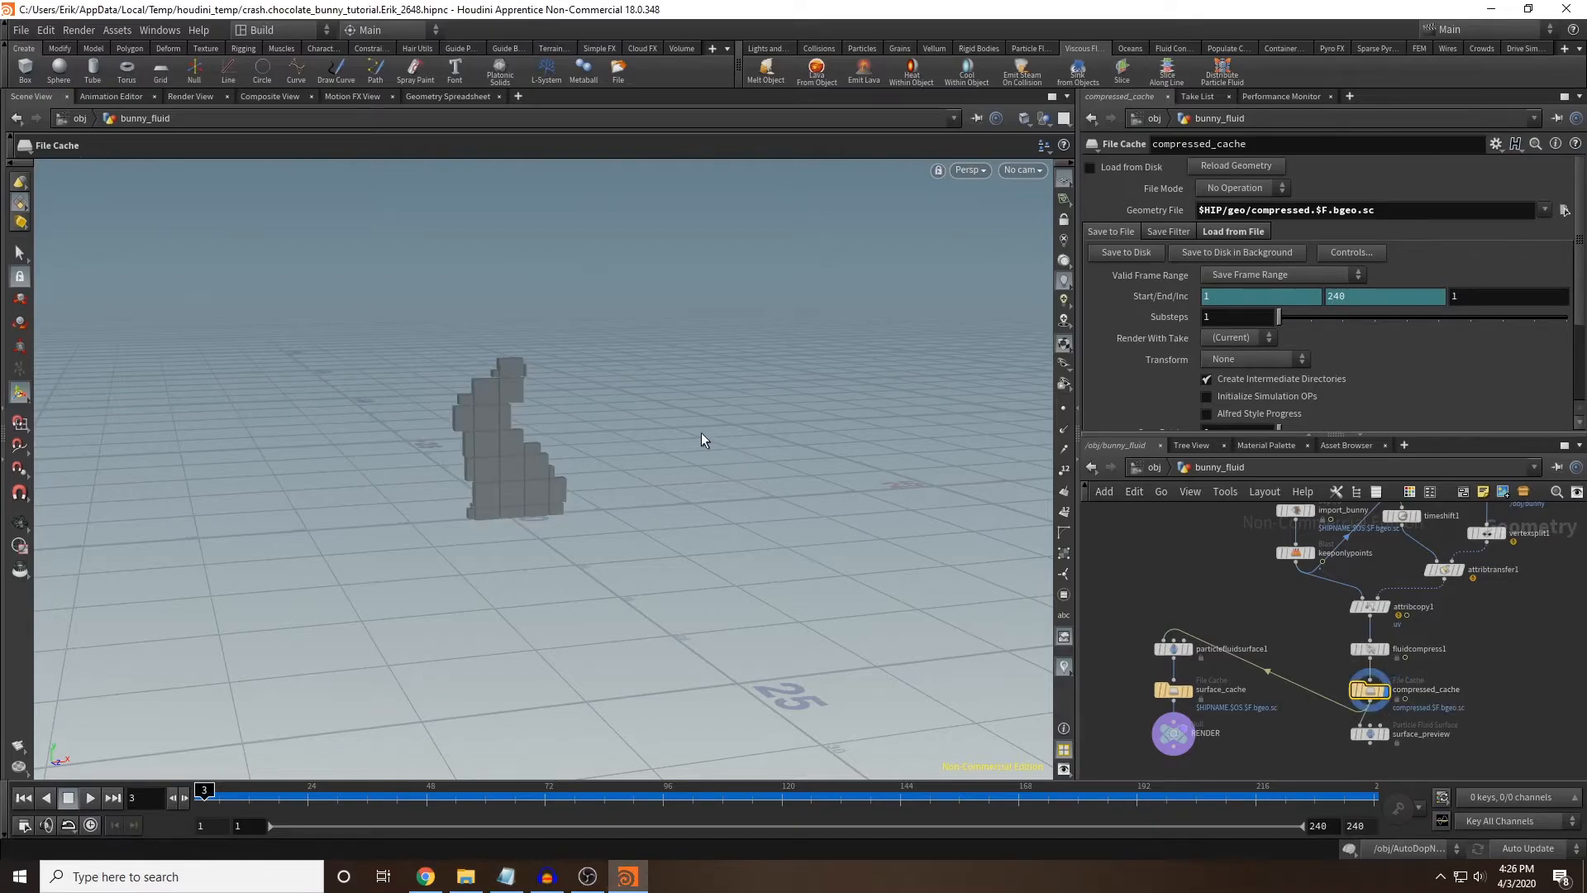
key(Escape)
mouse_move(600, 433)
mouse_down()
mouse_move(670, 450)
mouse_move(825, 439)
mouse_move(602, 451)
mouse_up()
key(Return)
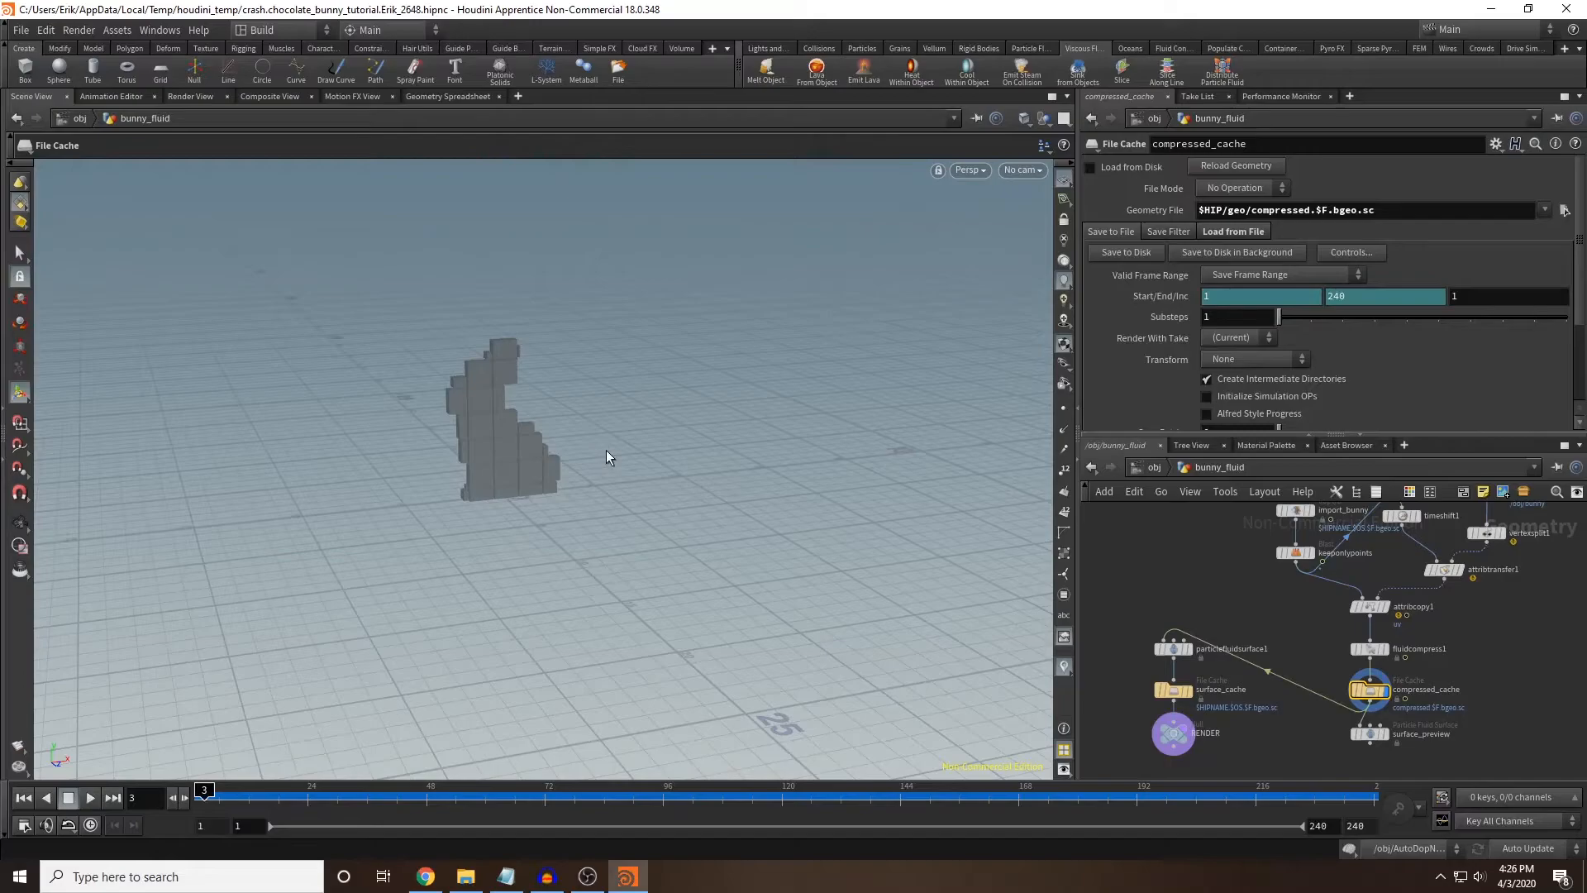
click(1089, 168)
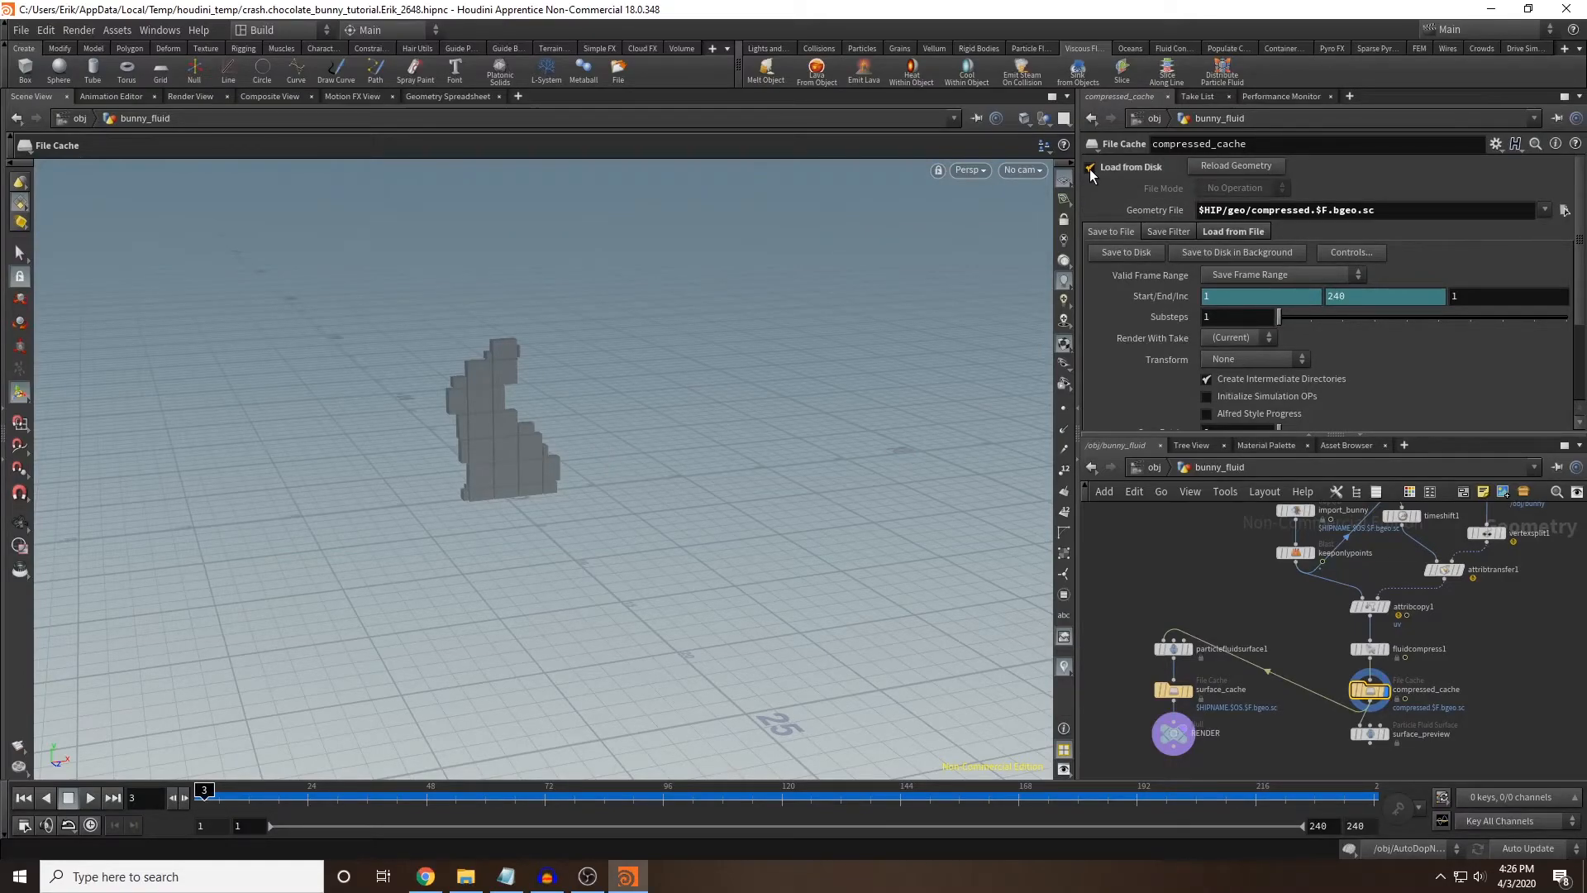
drag(725, 795, 199, 792)
mouse_move(1181, 656)
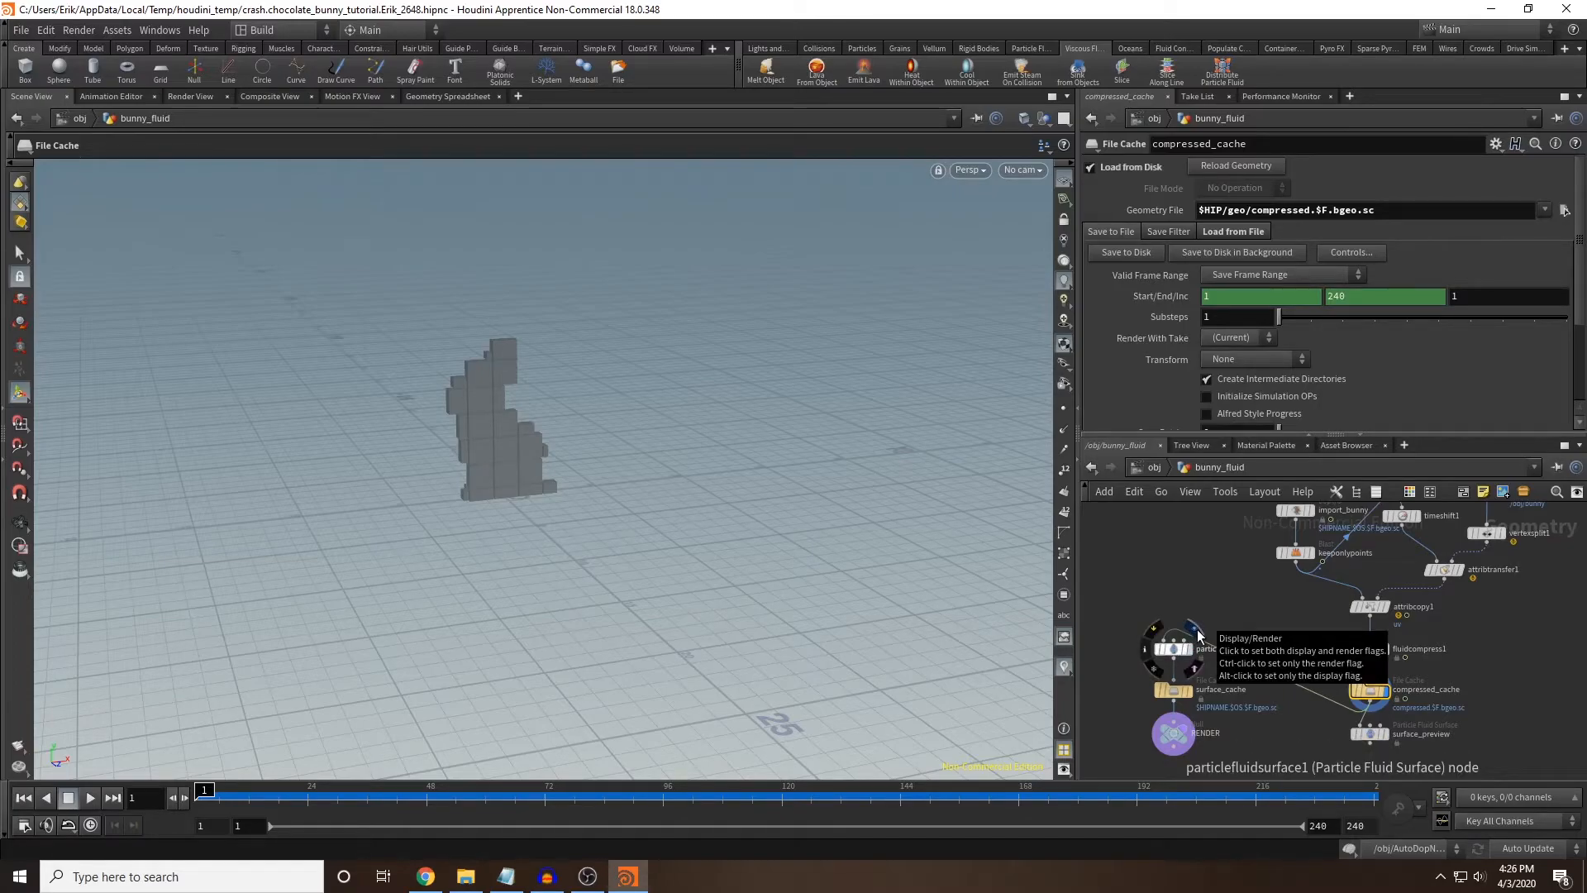
Display the particlefluidsurface1 node and frame the bunny's surface mesh in the viewport.
click(1196, 635)
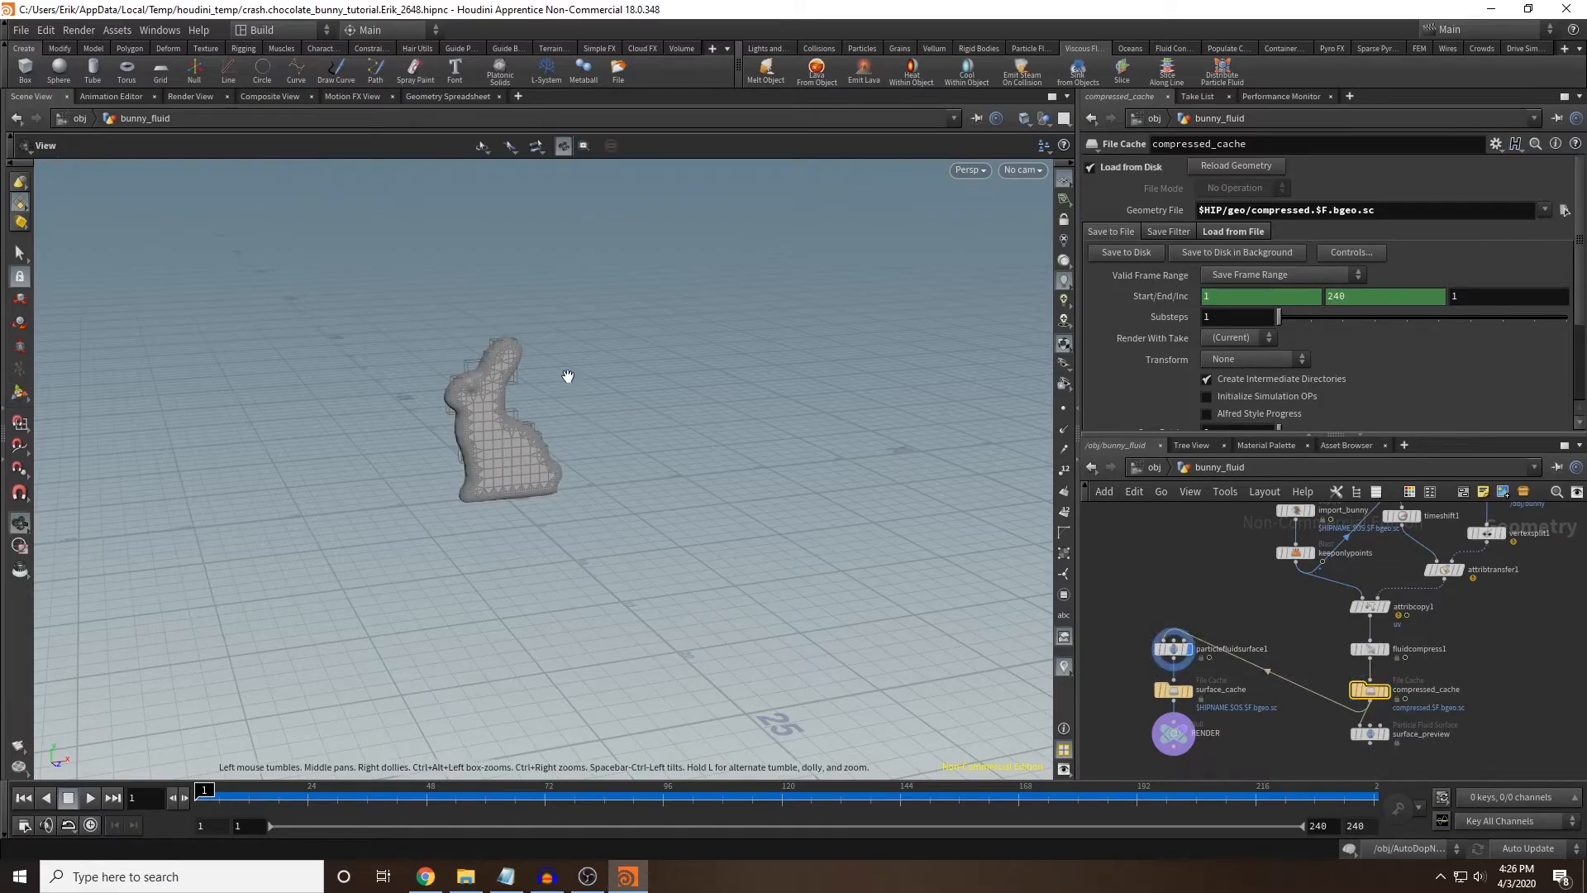
key(space+g)
drag(559, 380, 498, 377)
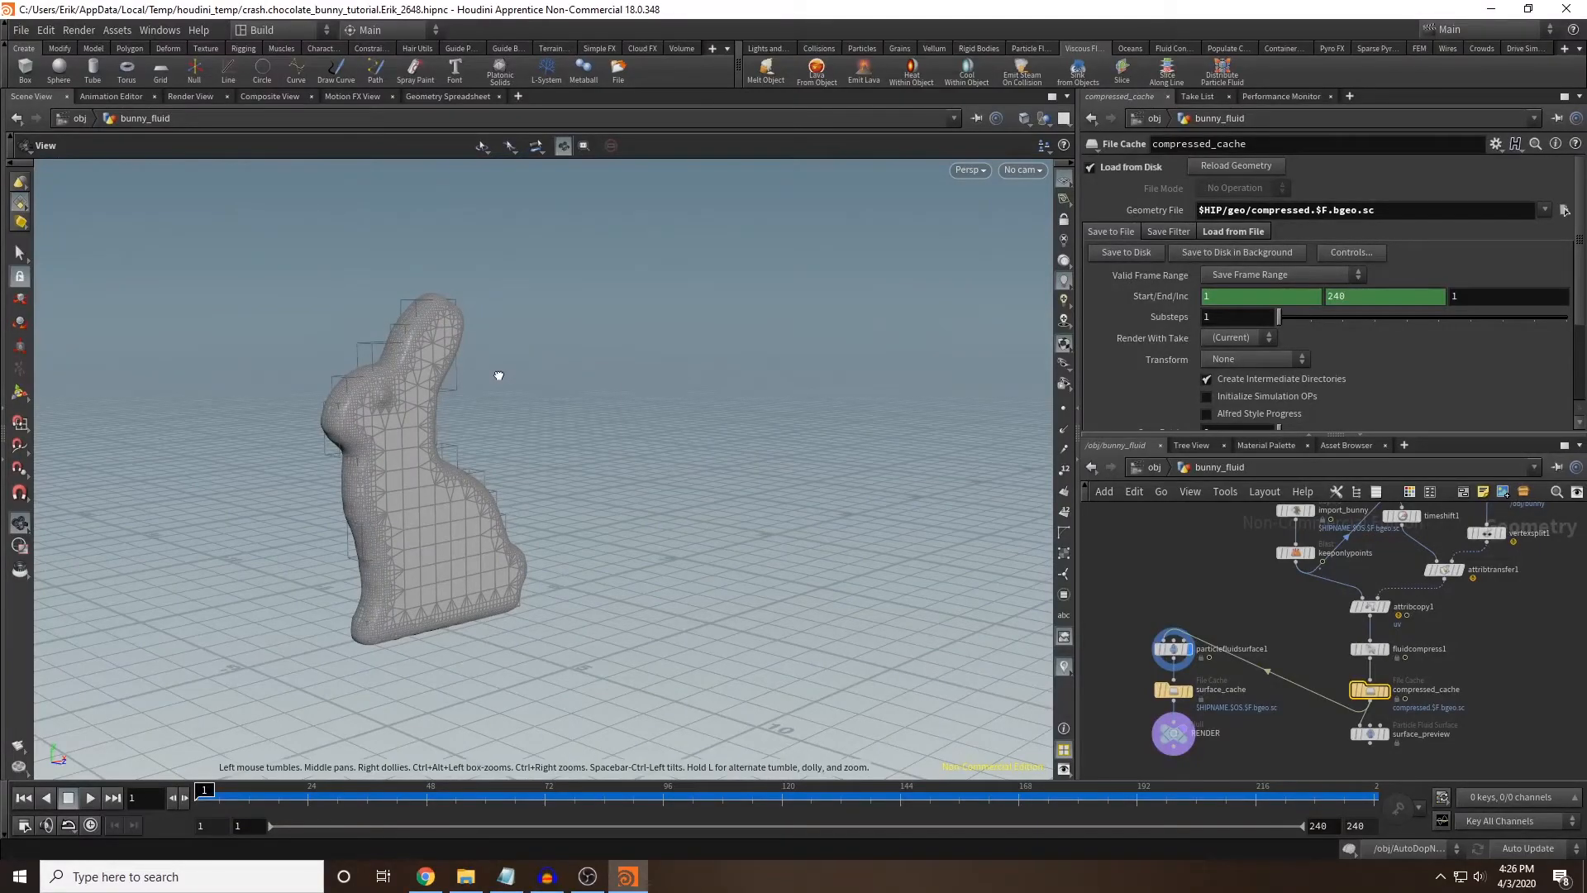
key(Escape)
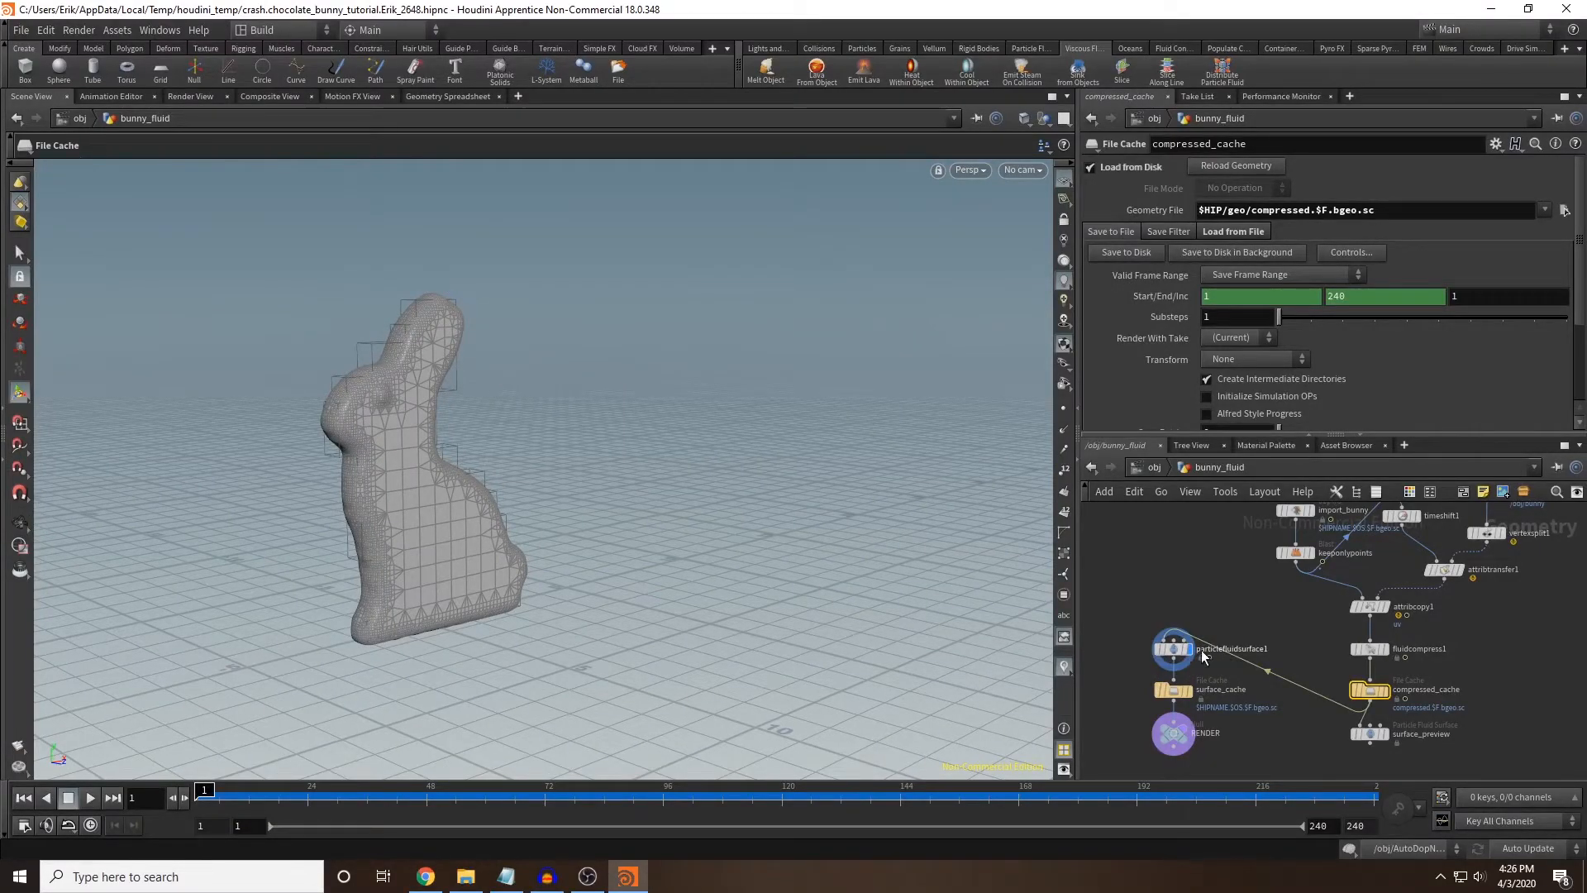
Enable the Dilate, Smooth and Final Smooth filters on particlefluidsurface1, and review the Smooth methods and the smoothed bunny mesh.
click(1174, 651)
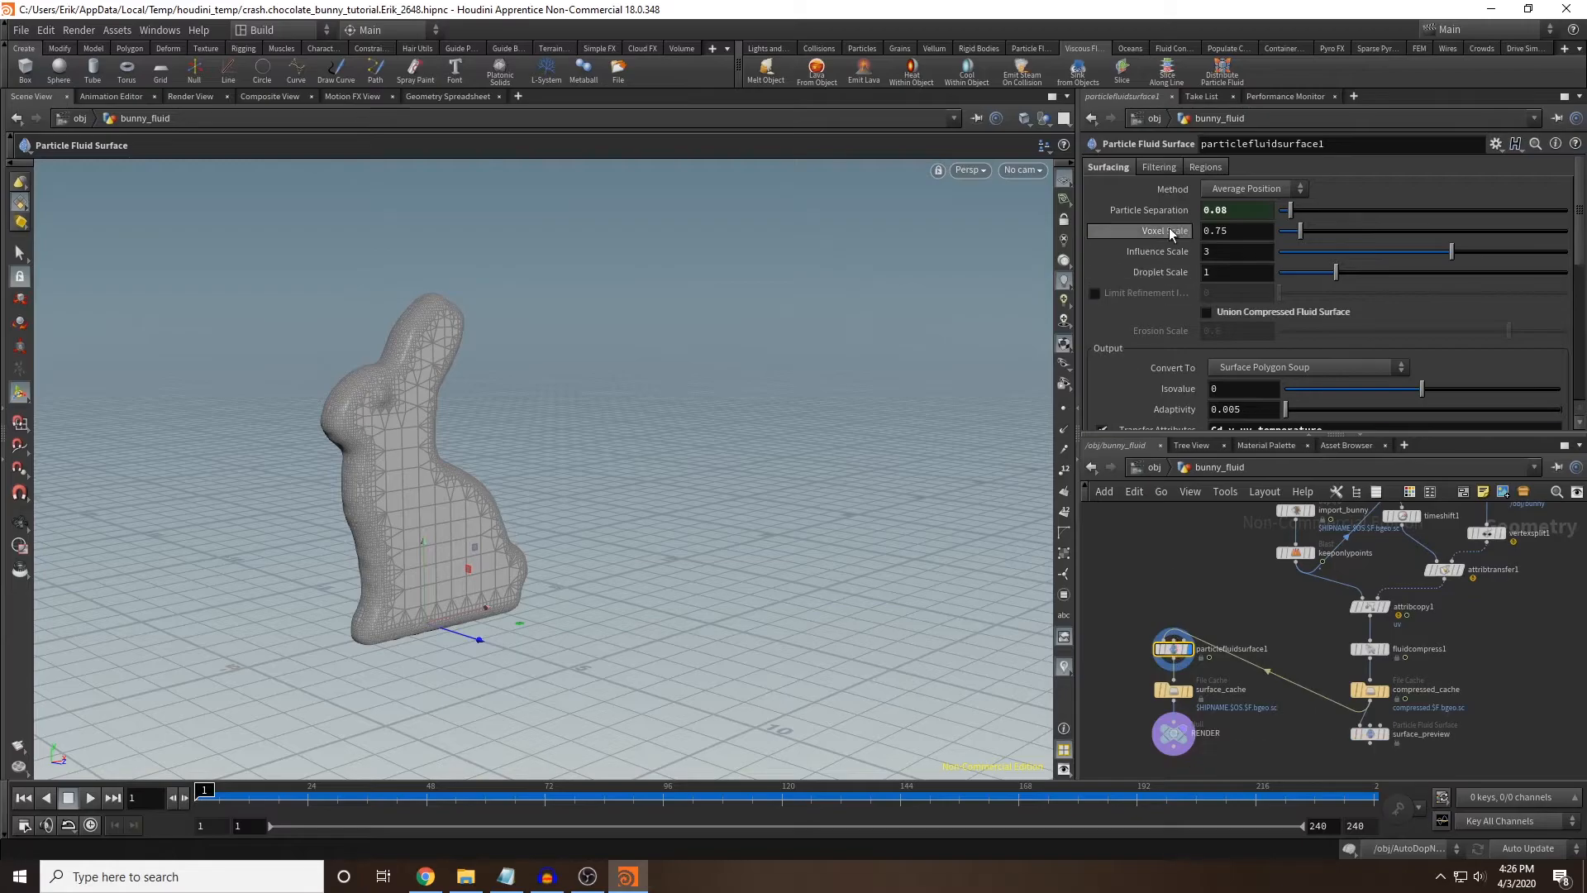
click(1159, 168)
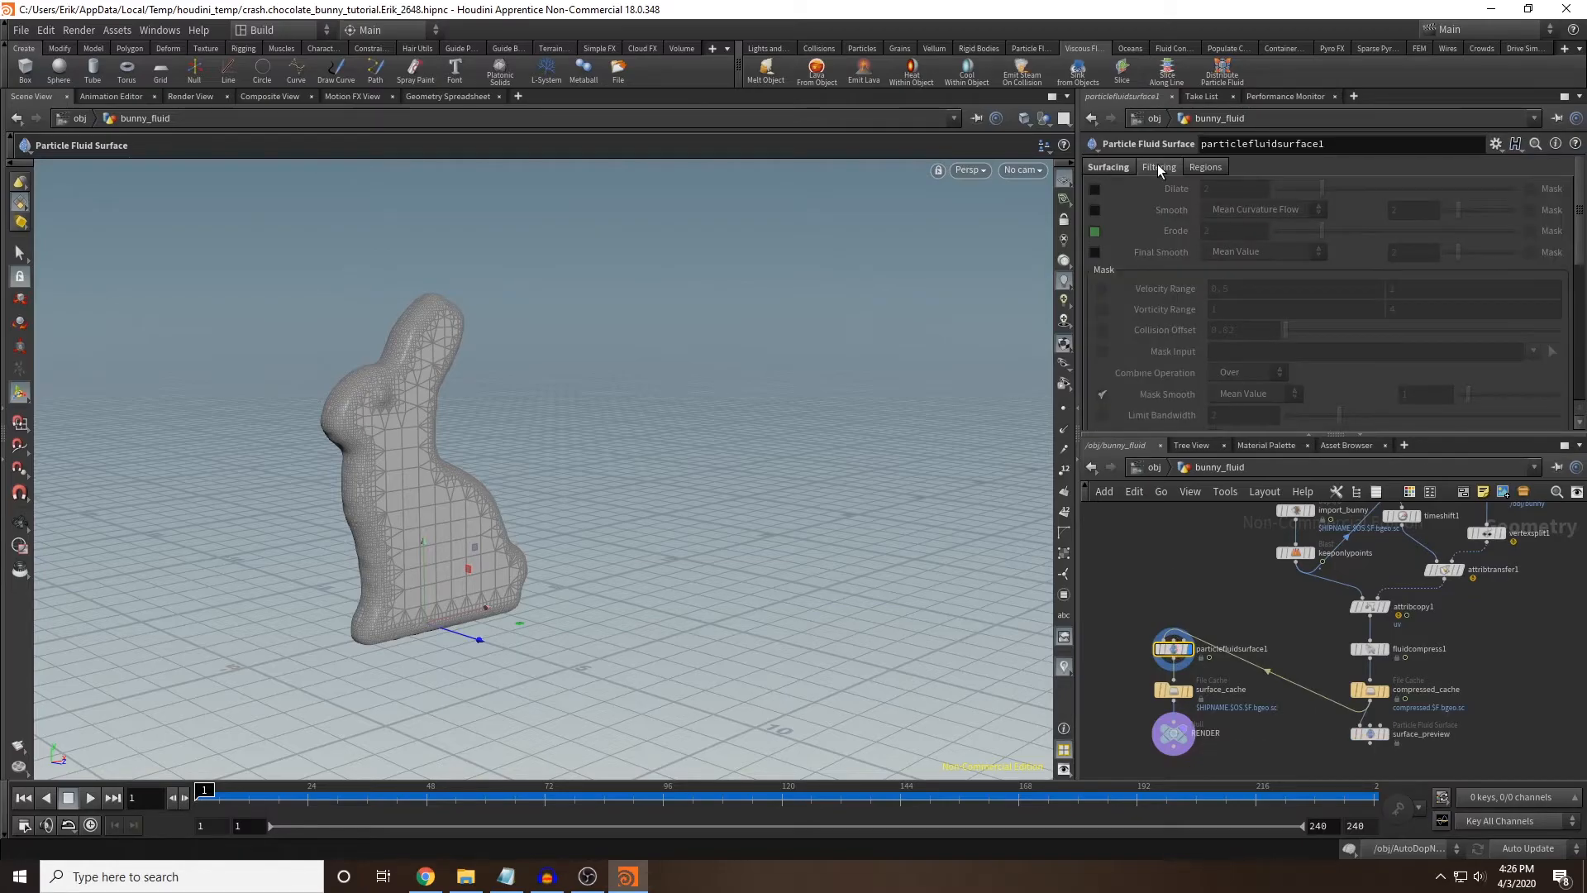
click(1096, 190)
click(1094, 210)
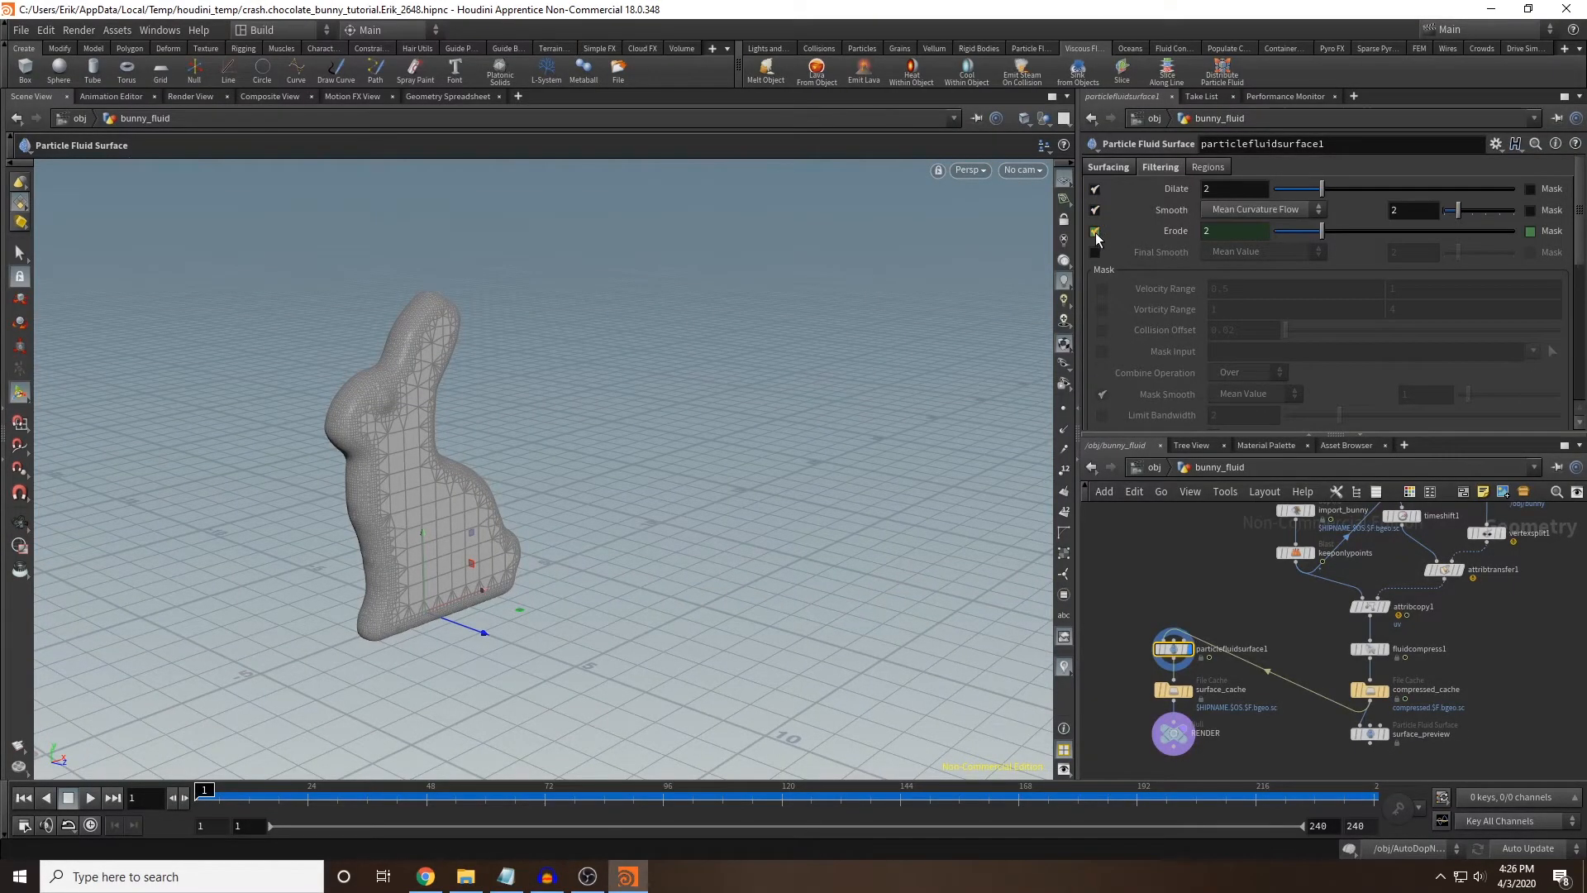
click(1090, 254)
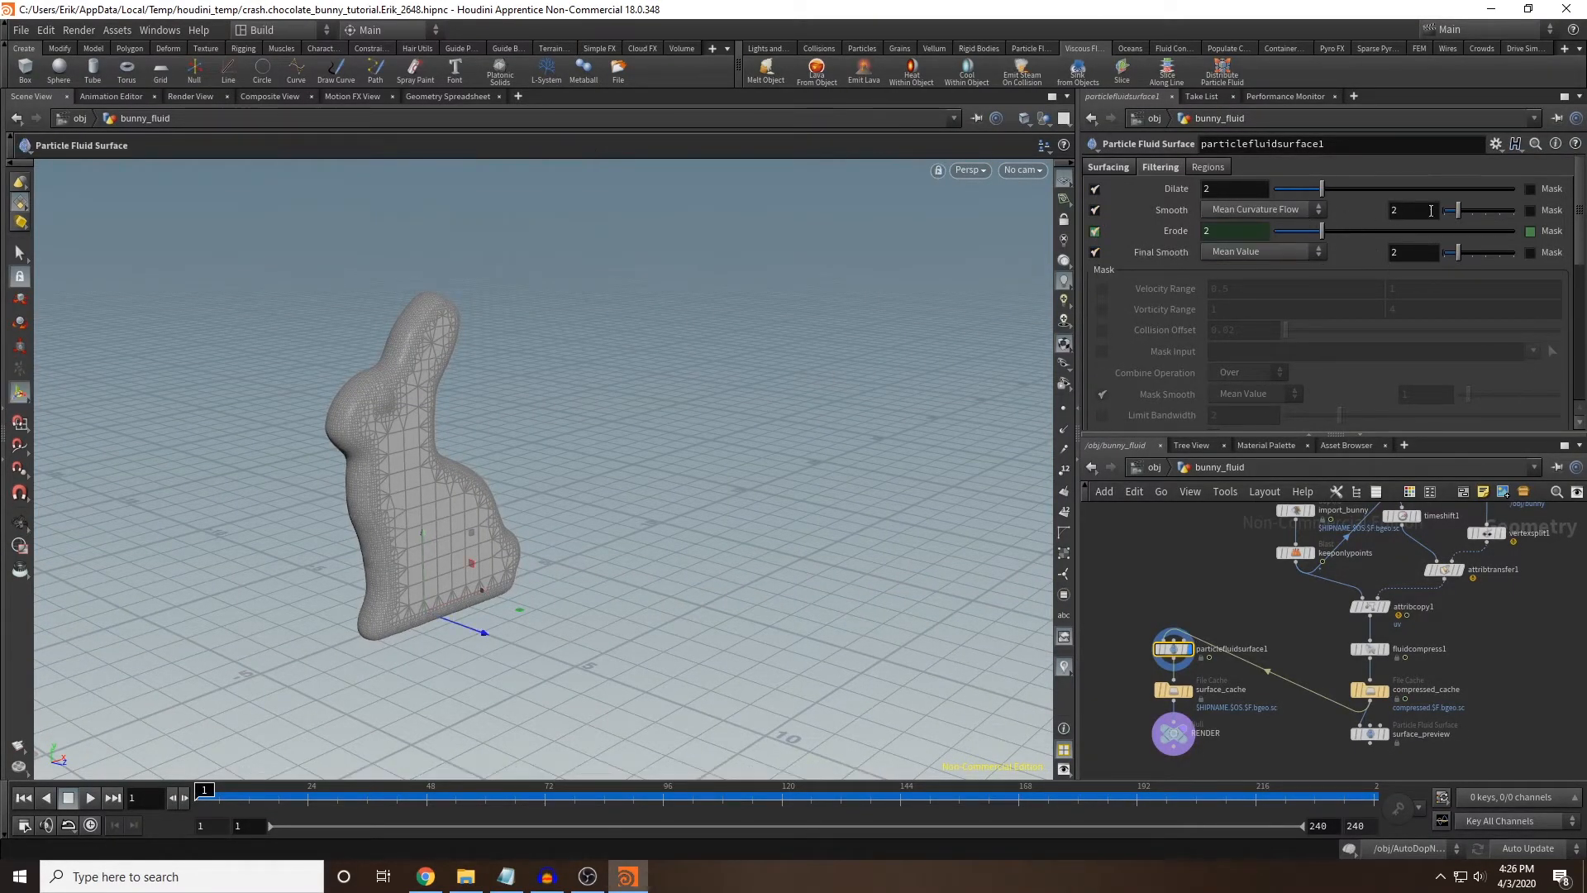
click(1247, 211)
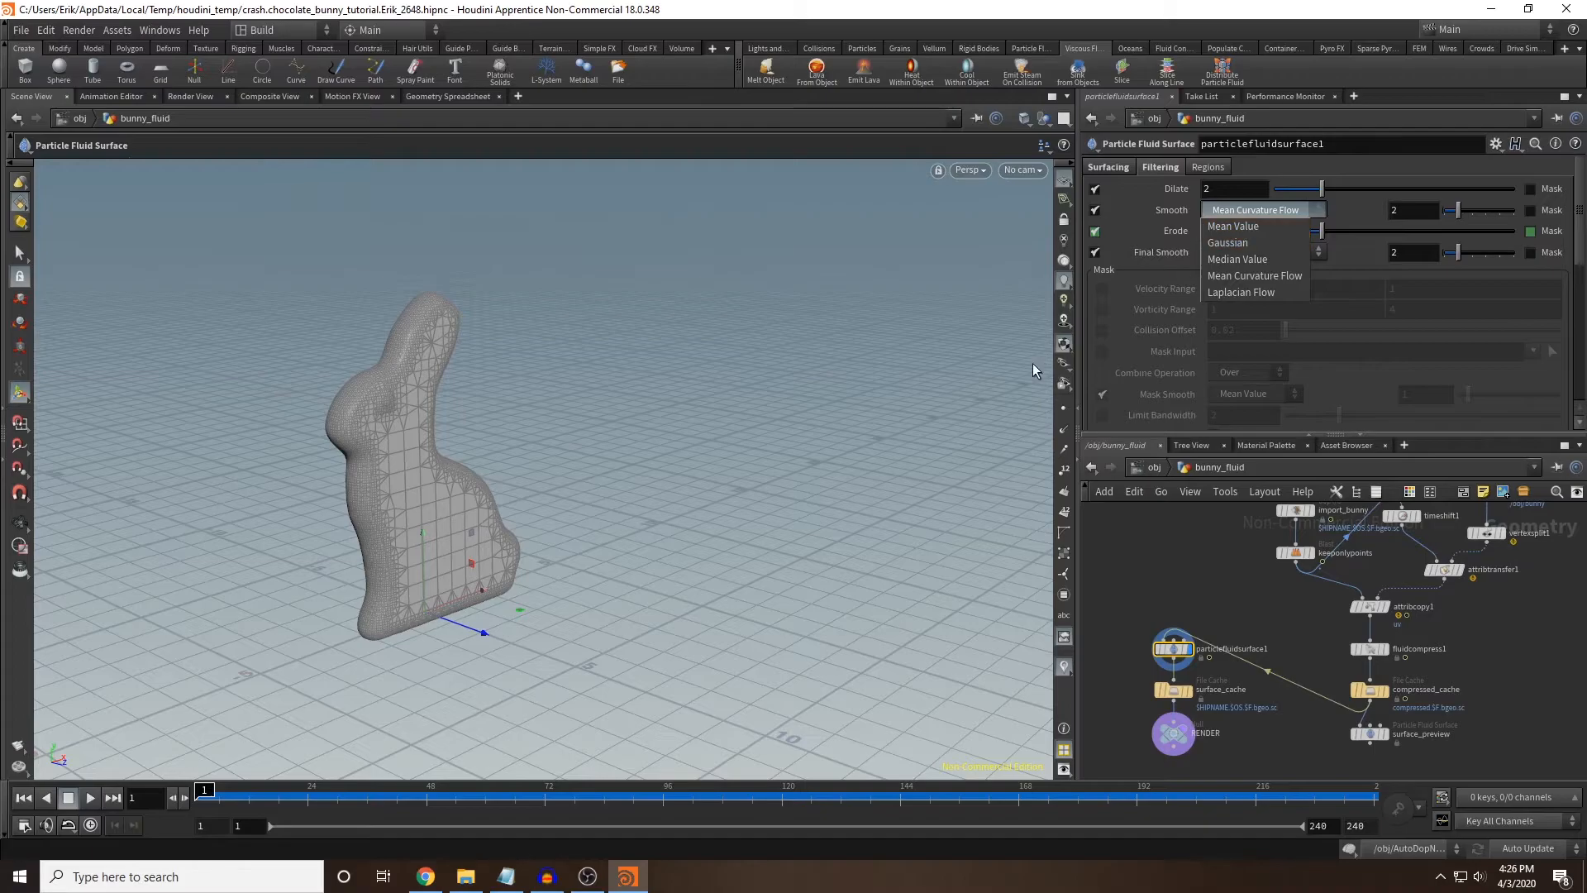
click(1126, 552)
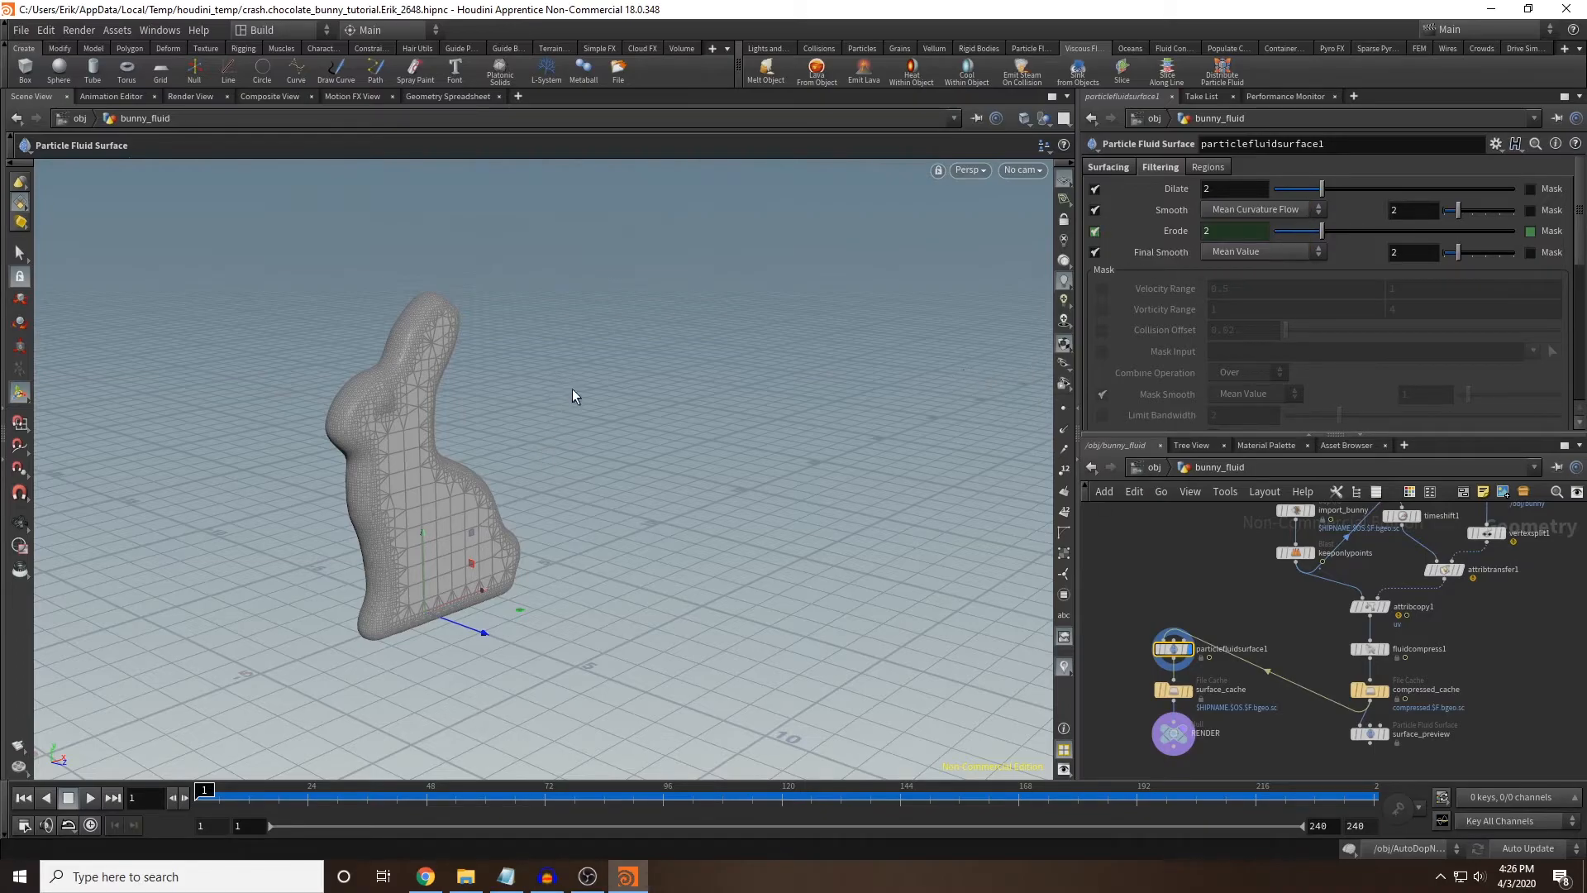
key(Escape)
drag(630, 405, 577, 415)
key(Return)
Display surface_cache, set its geometry file to $HIP/geo/surface_cache.$F.bgeo.sc, and save the frame range to disk.
mouse_move(1172, 688)
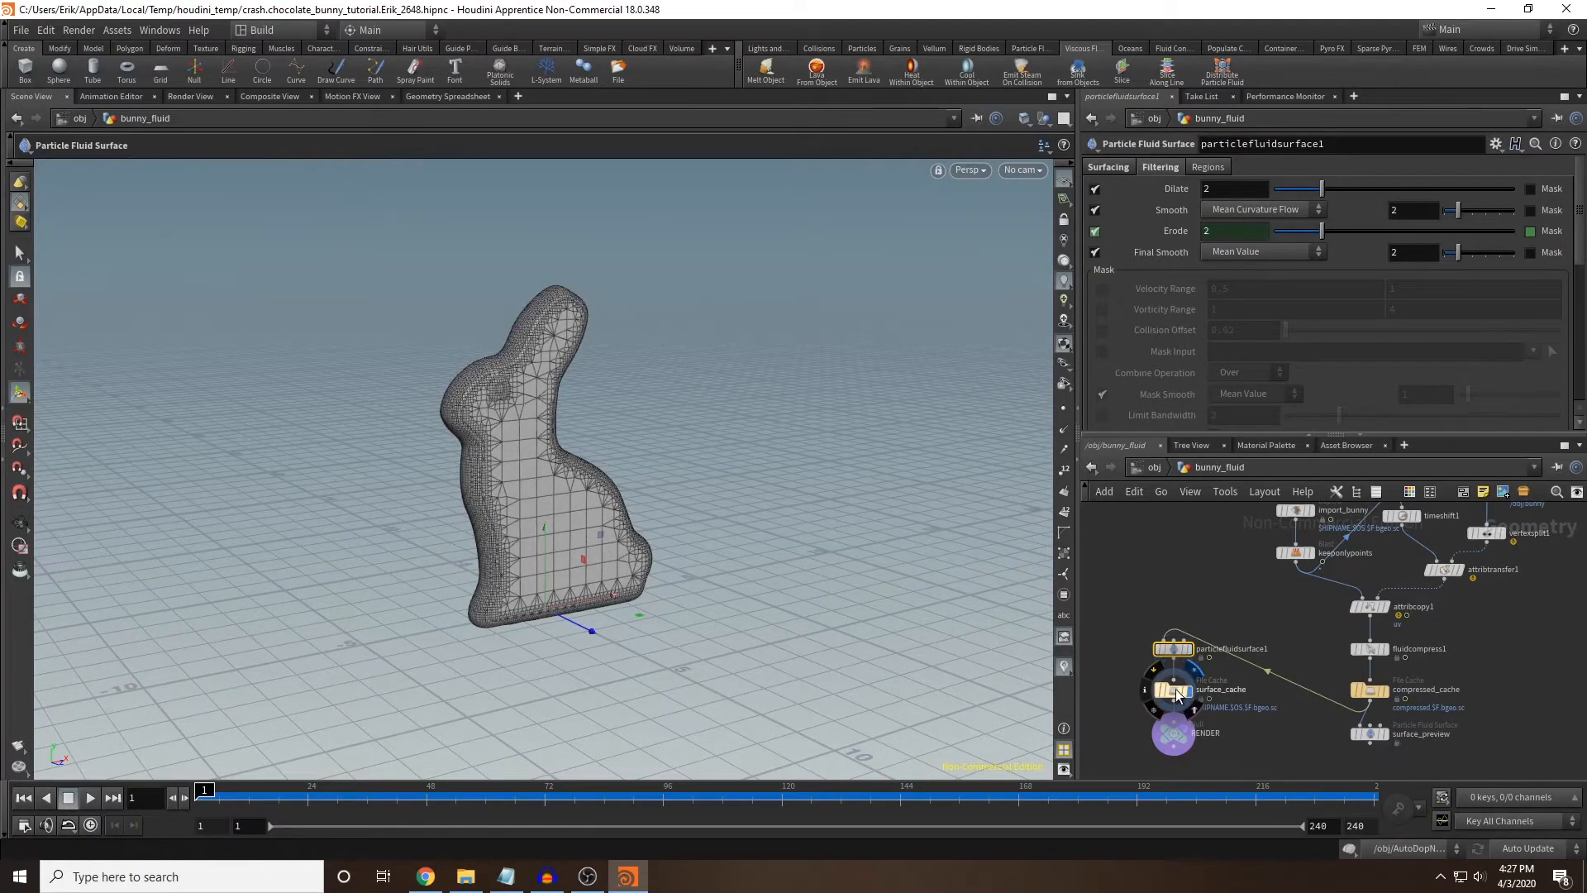
click(1175, 689)
drag(1254, 209, 1320, 224)
key(BackSpace)
key(BackSpace)
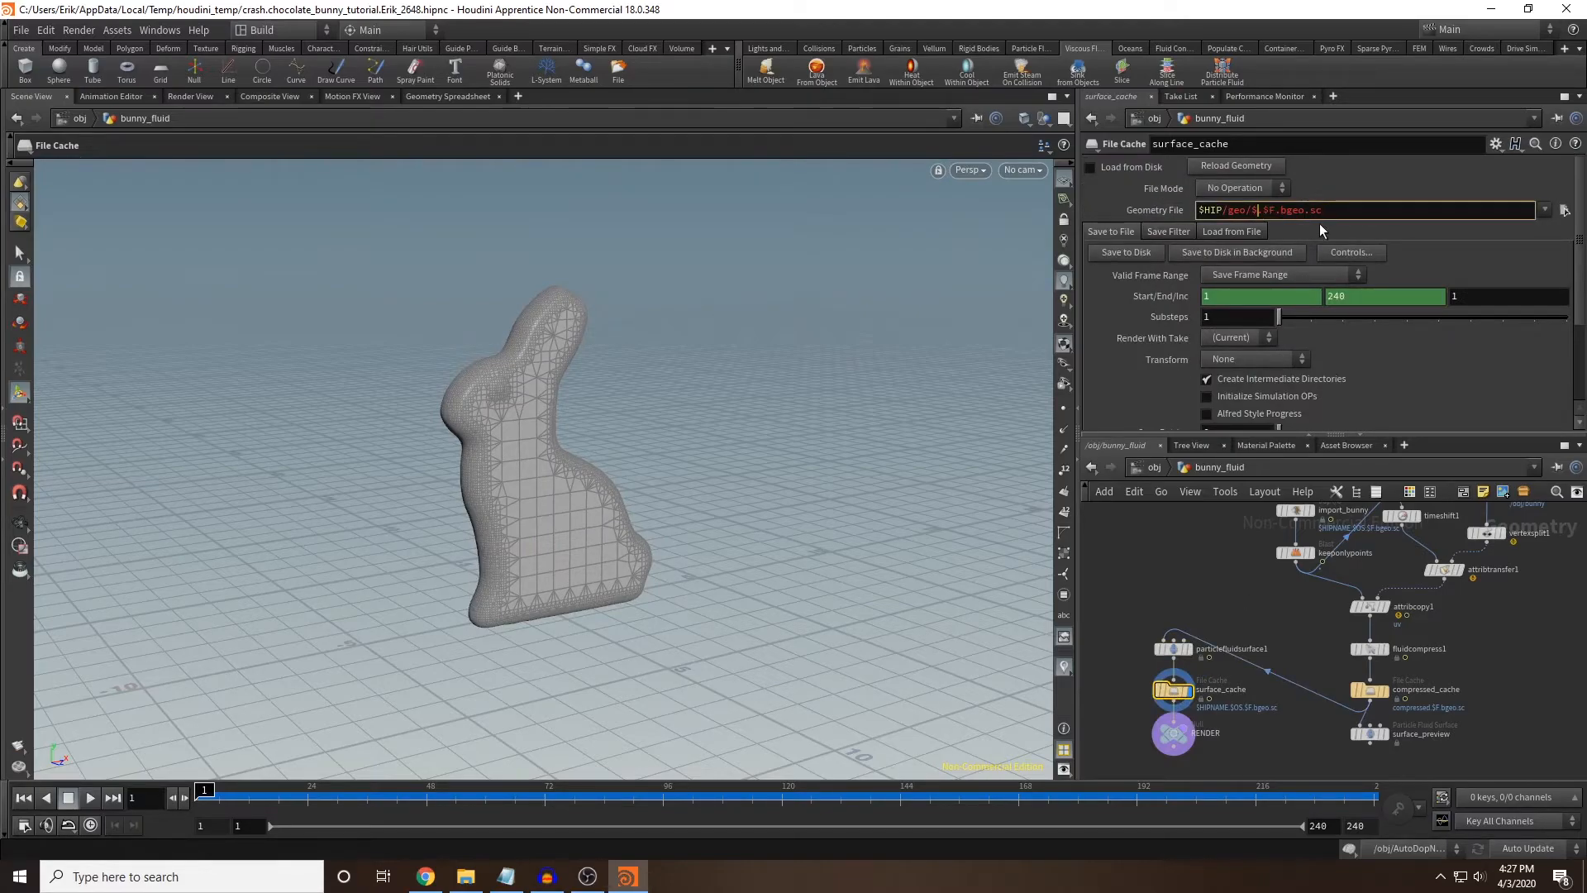
text(surface_cach)
click(1125, 254)
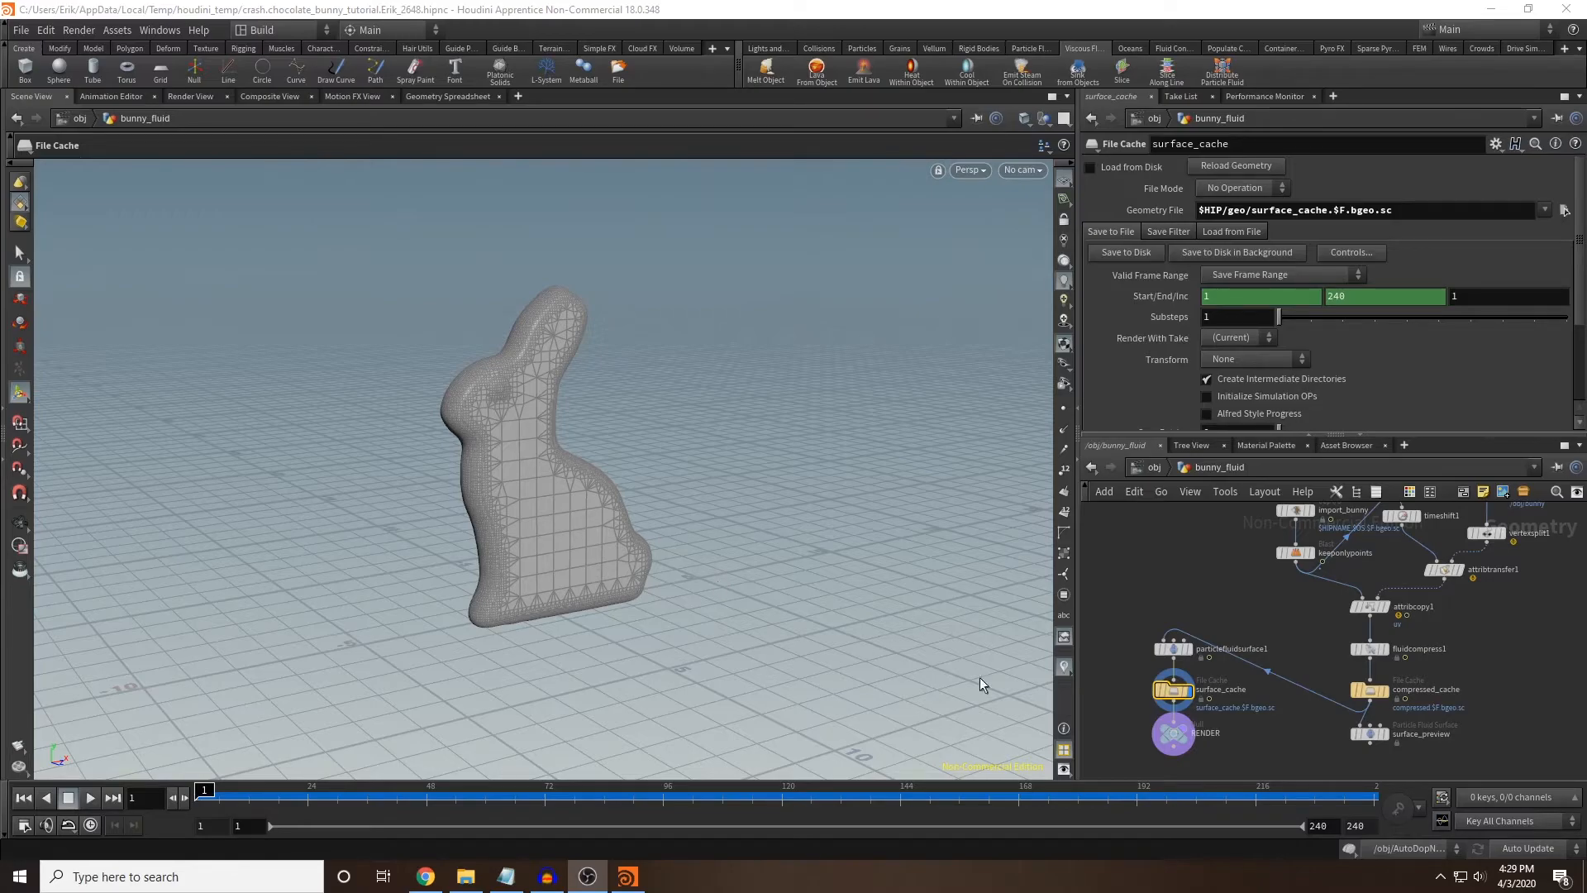
Load the surface_cache geometry from disk and play the melting animation with real-time playback.
click(1090, 168)
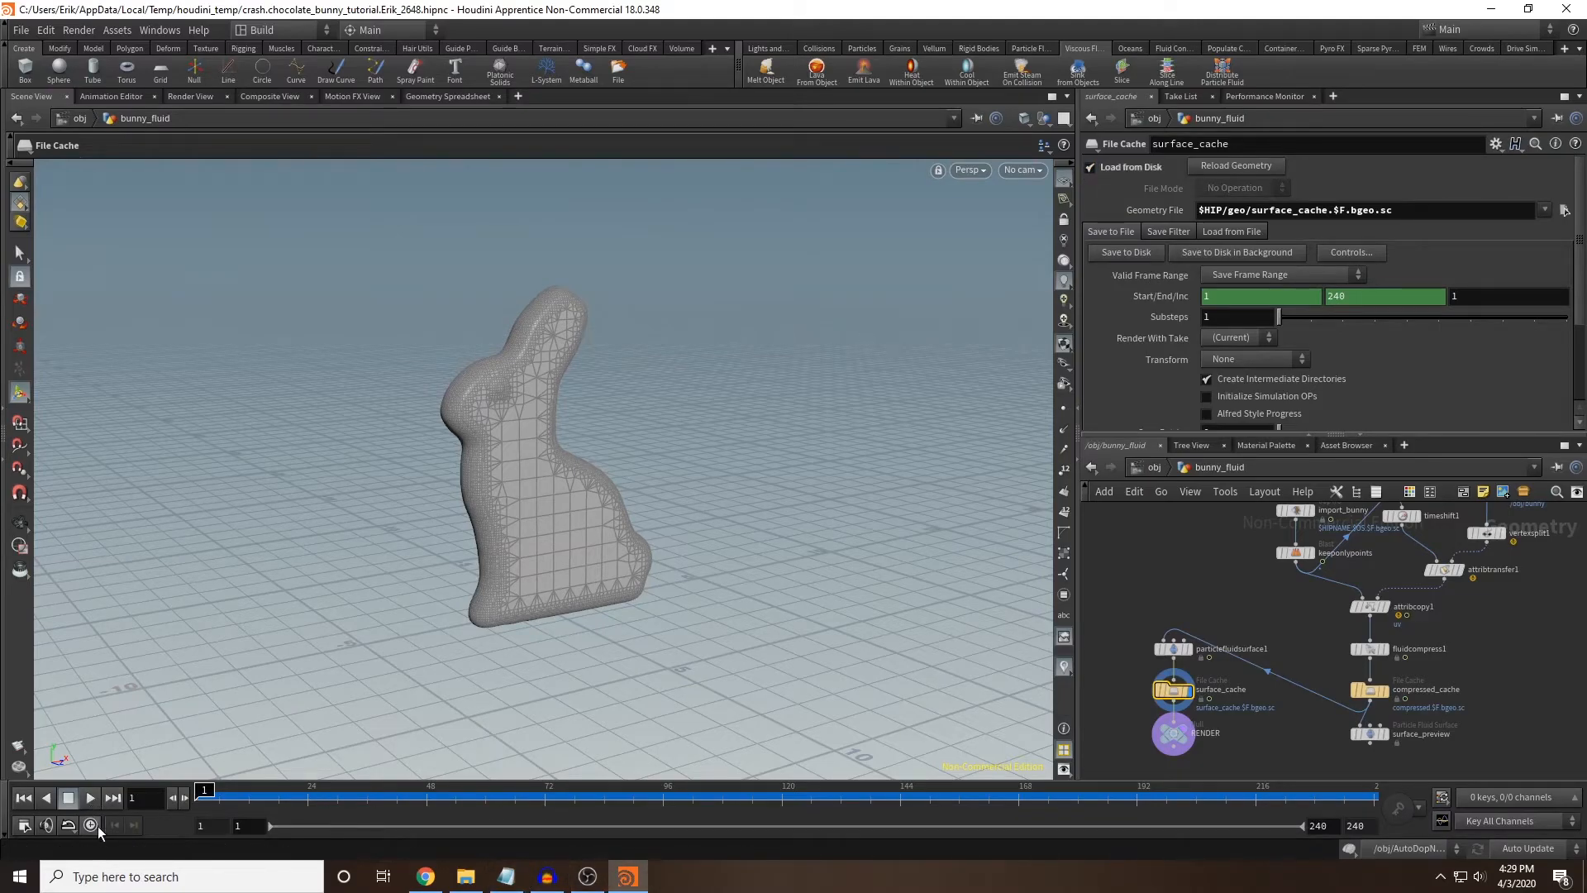
click(90, 798)
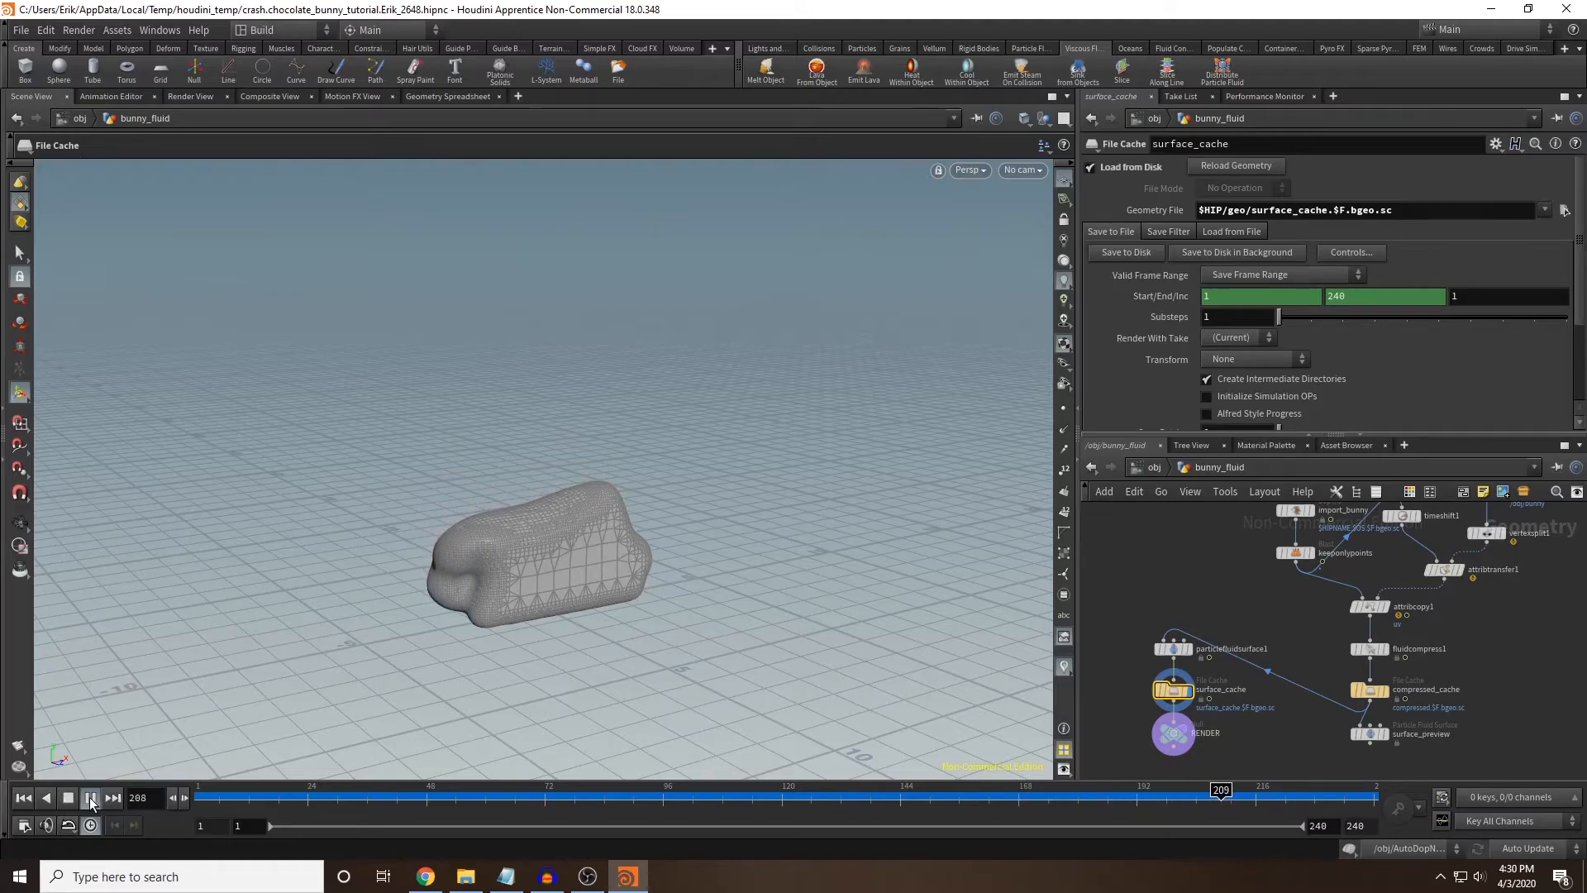
click(90, 798)
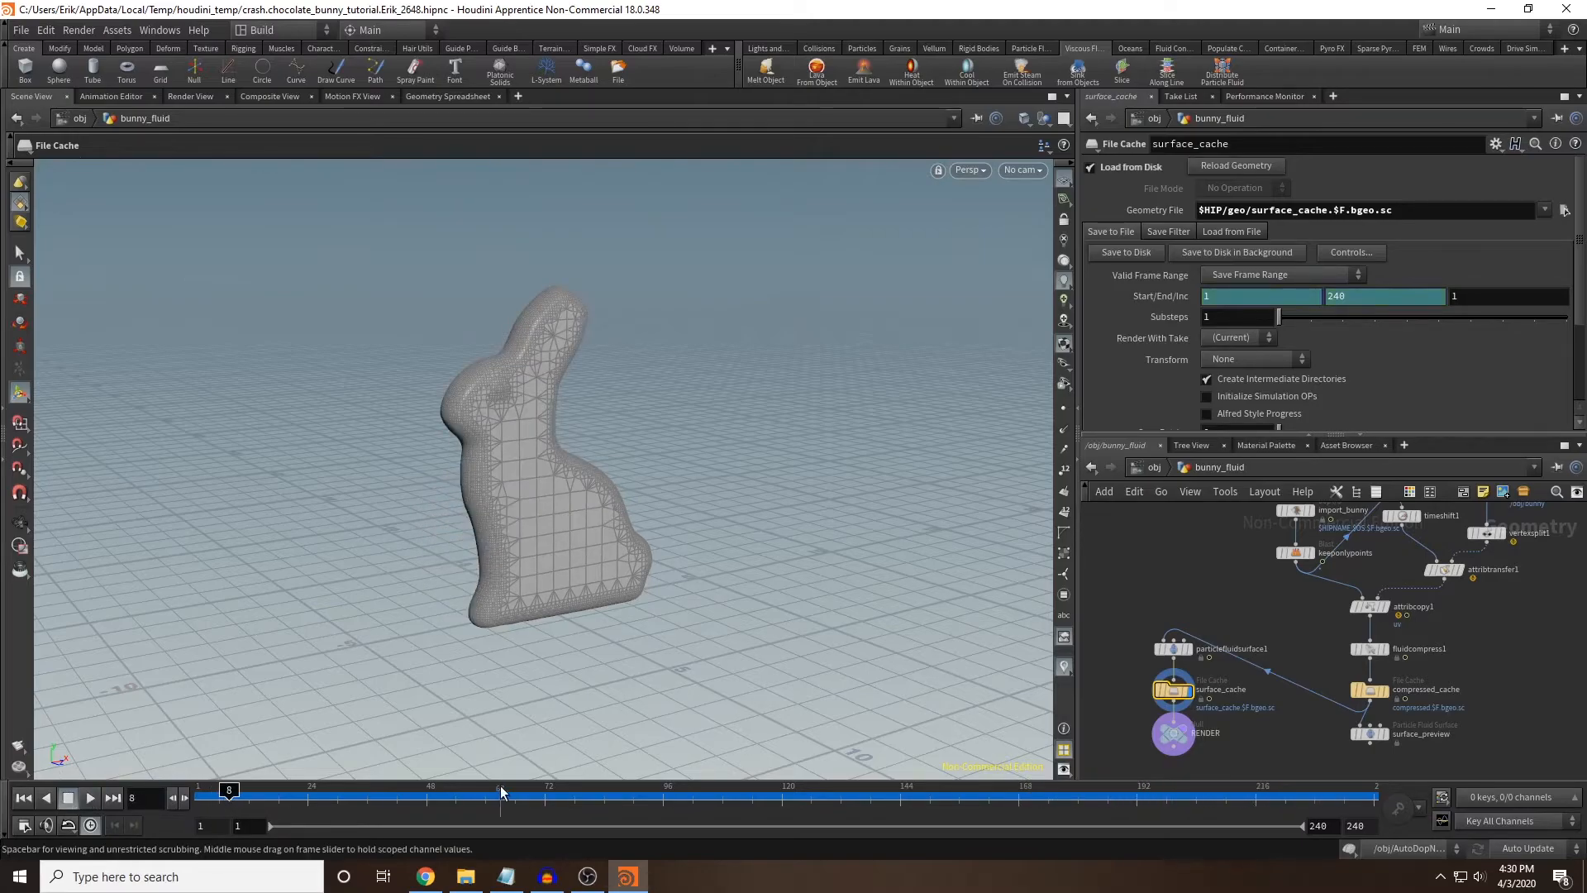
Return to the object level and add a Geometry object named floor.
click(1153, 469)
click(1359, 569)
key(space)
mouse_move(662, 380)
mouse_down()
mouse_move(815, 369)
mouse_move(578, 380)
mouse_move(578, 394)
mouse_move(645, 405)
mouse_up()
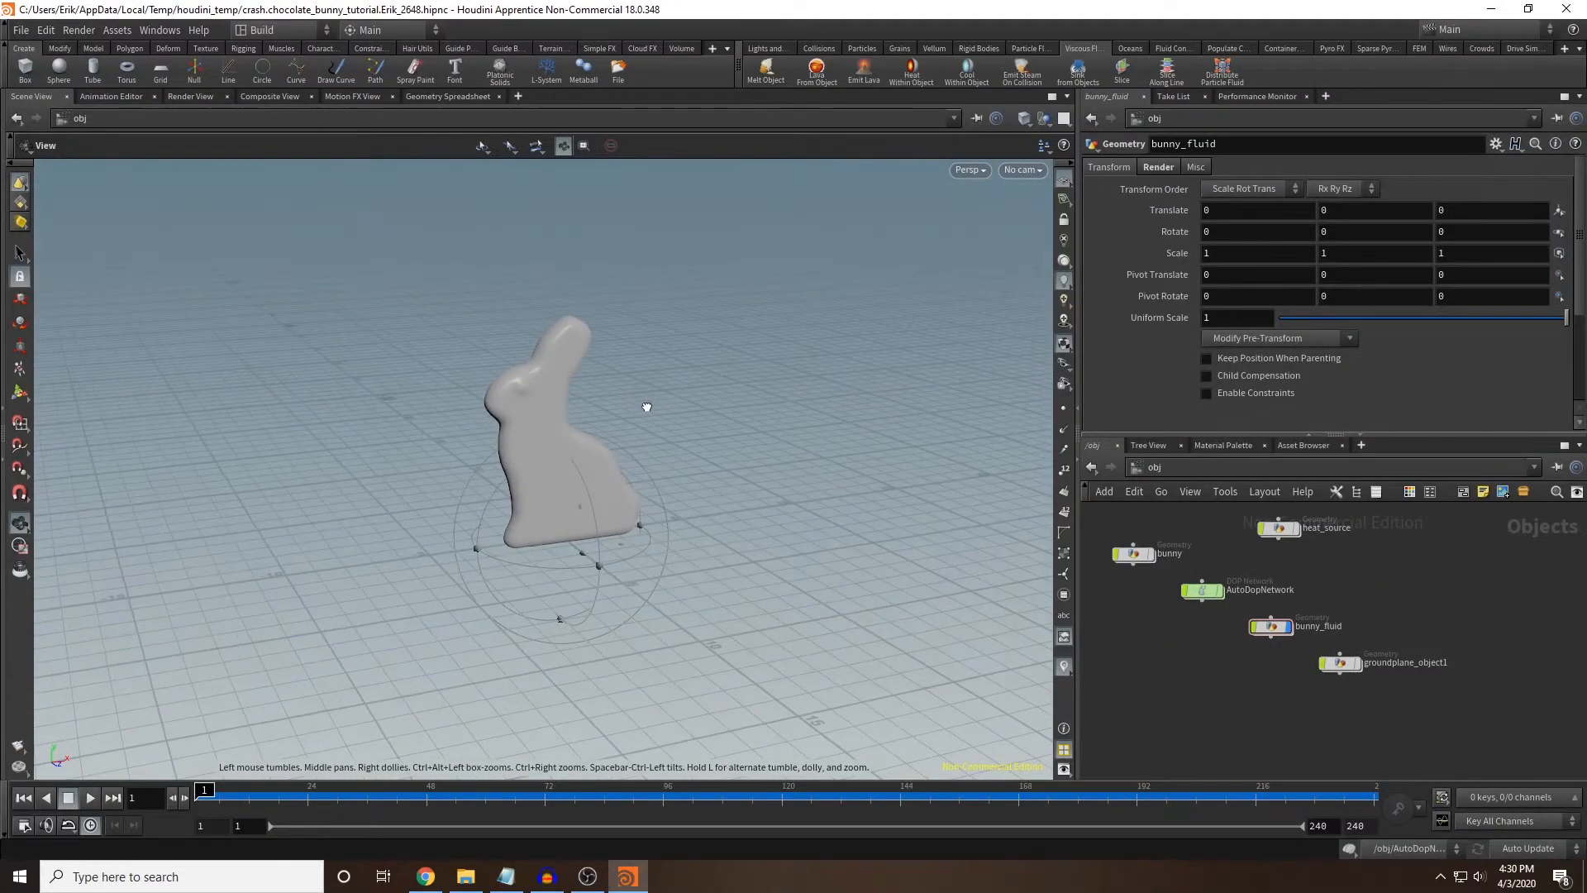
middle_drag(1239, 693, 1253, 721)
key(Tab)
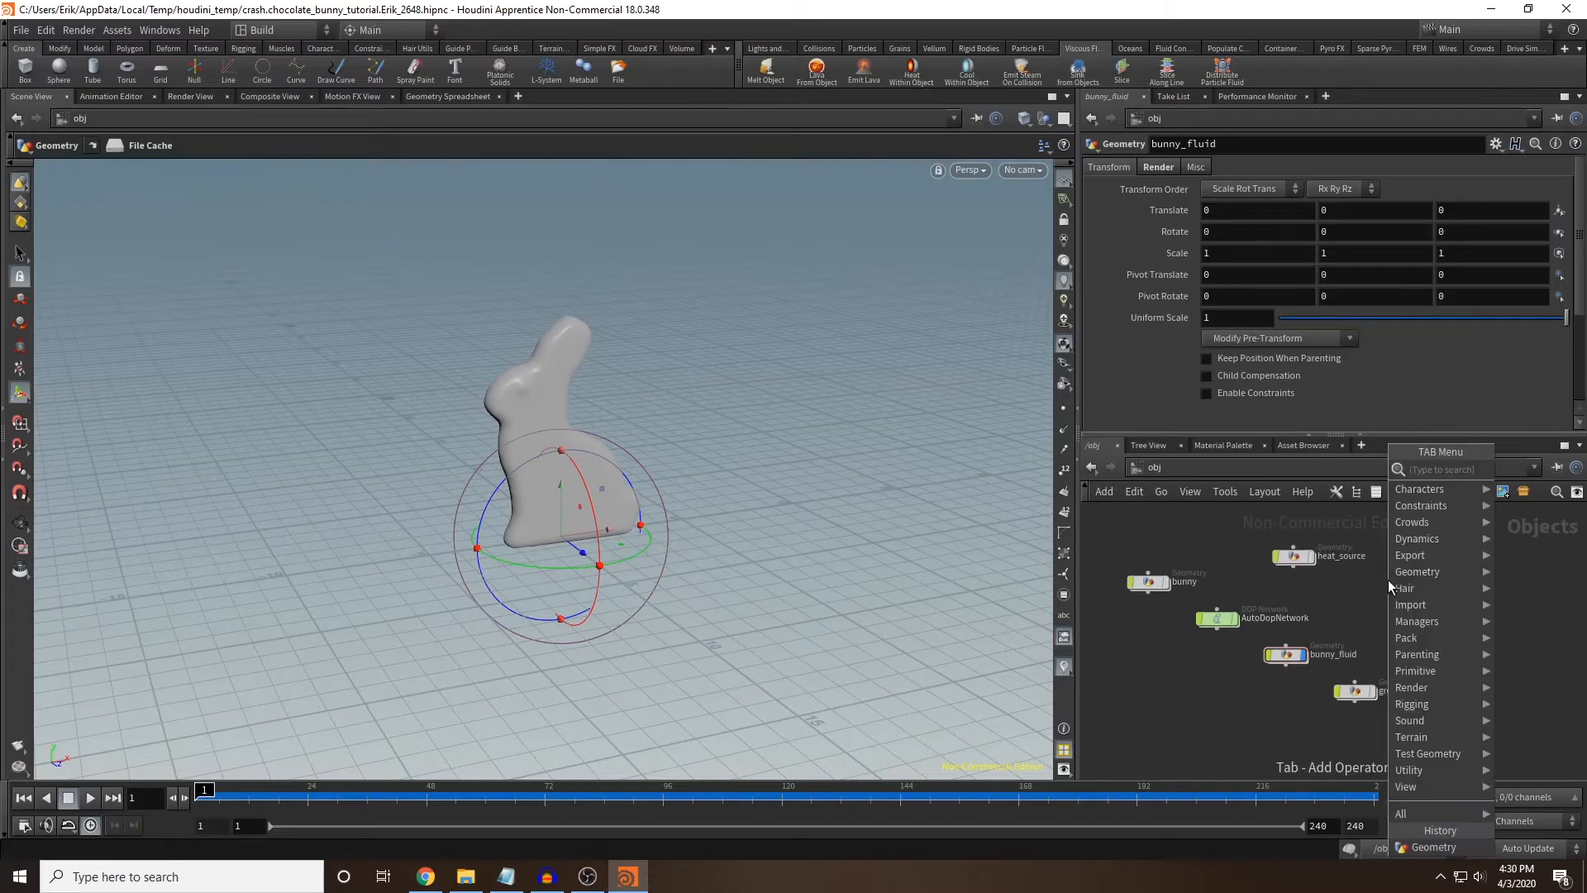
text(geo)
key(Return)
click(1388, 580)
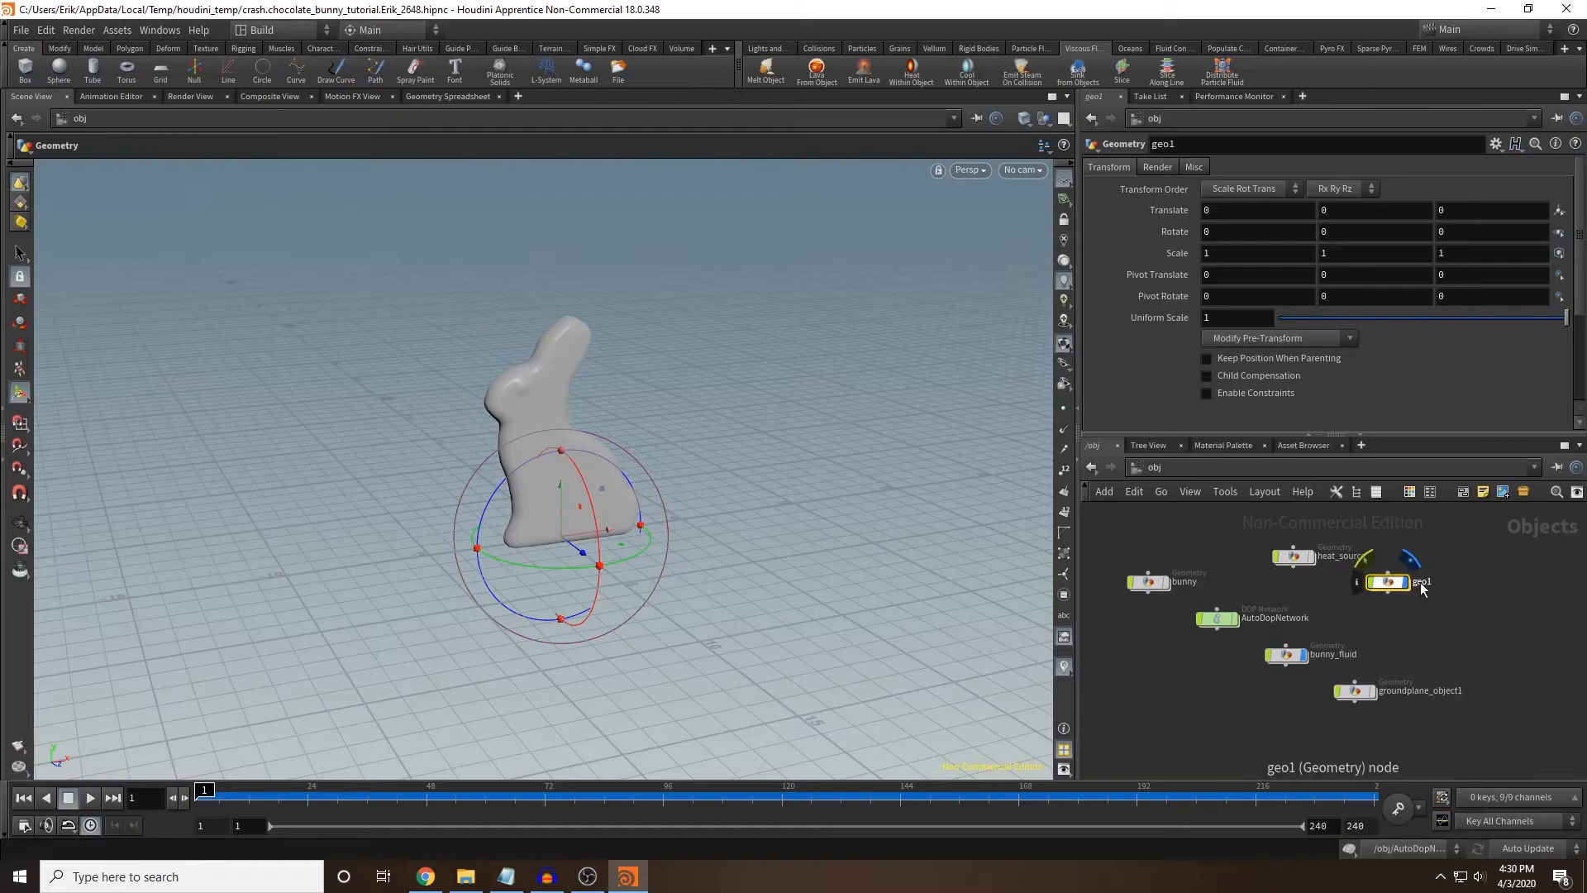
click(1420, 581)
text(floor)
key(Return)
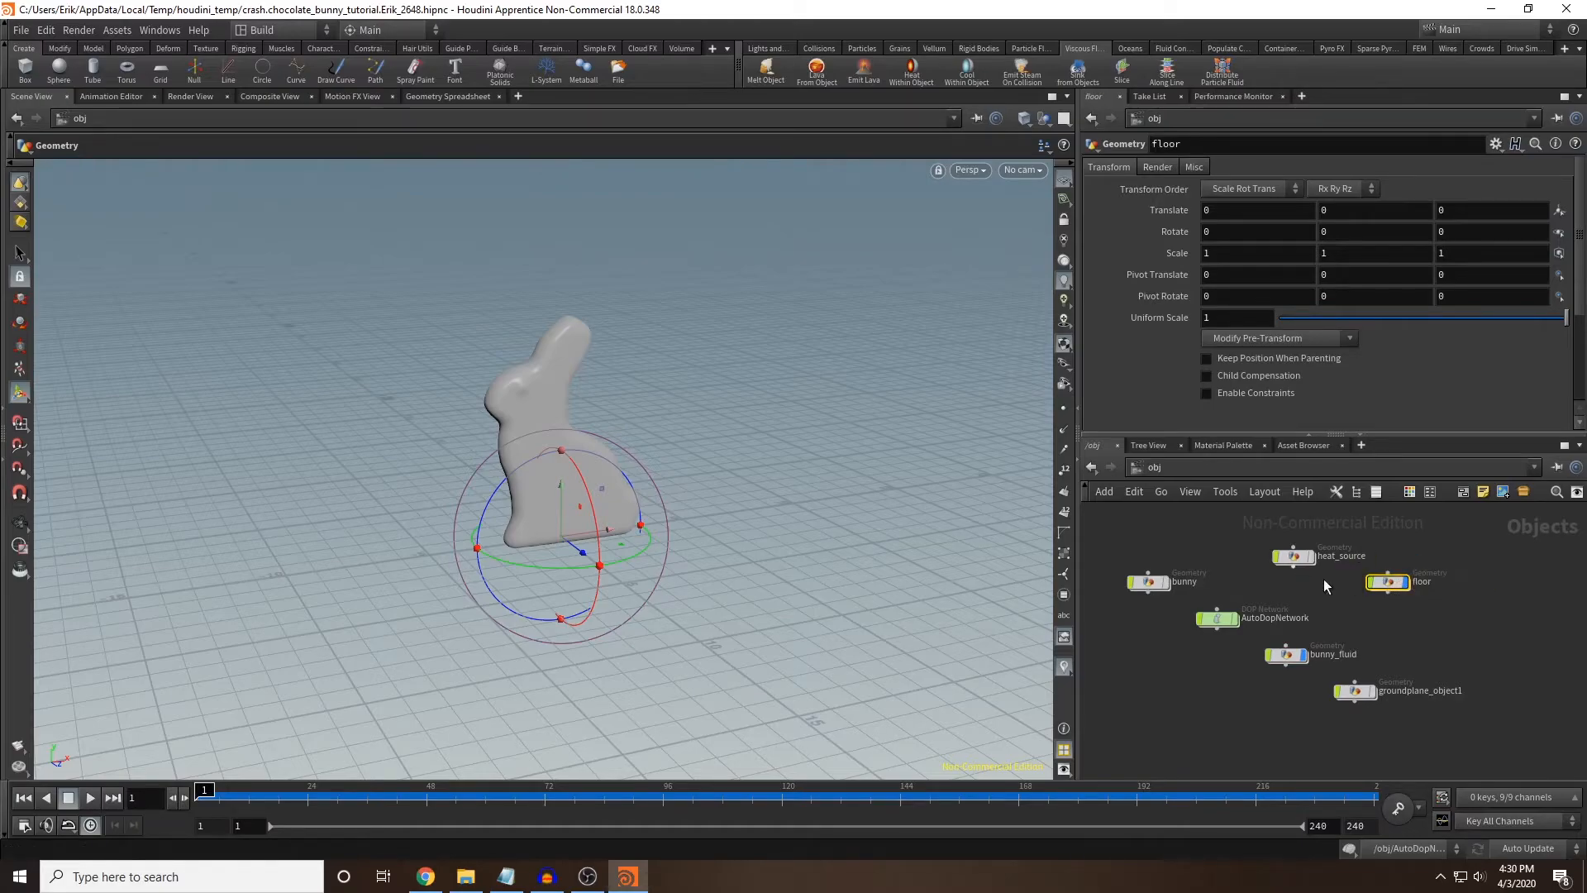
Add a Circle node inside the floor object.
double_click(1388, 583)
key(Tab)
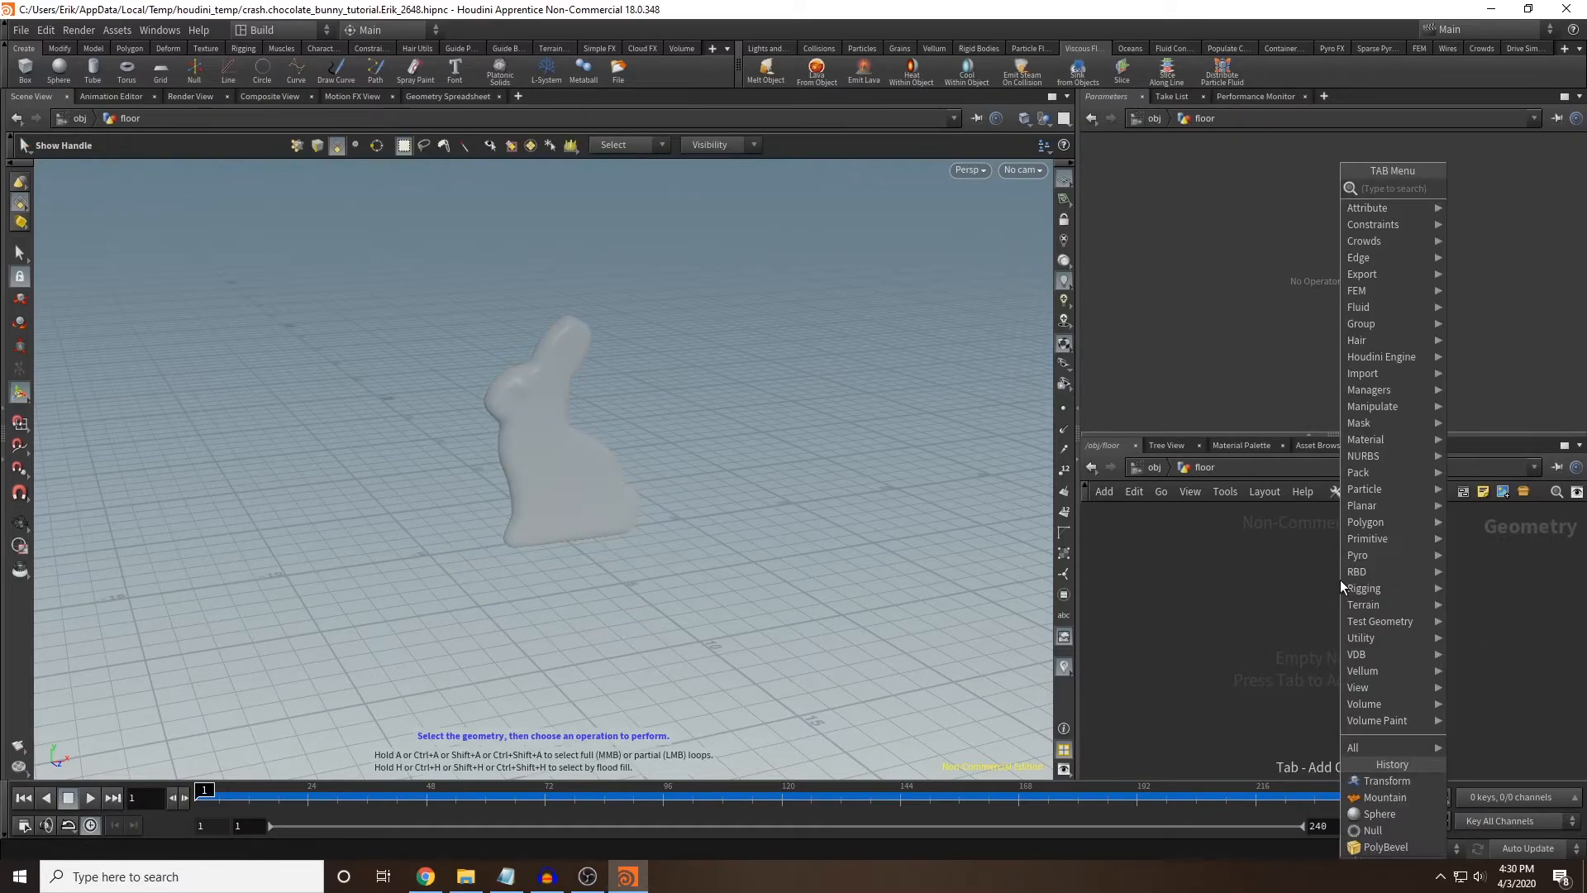
text(circ)
key(Return)
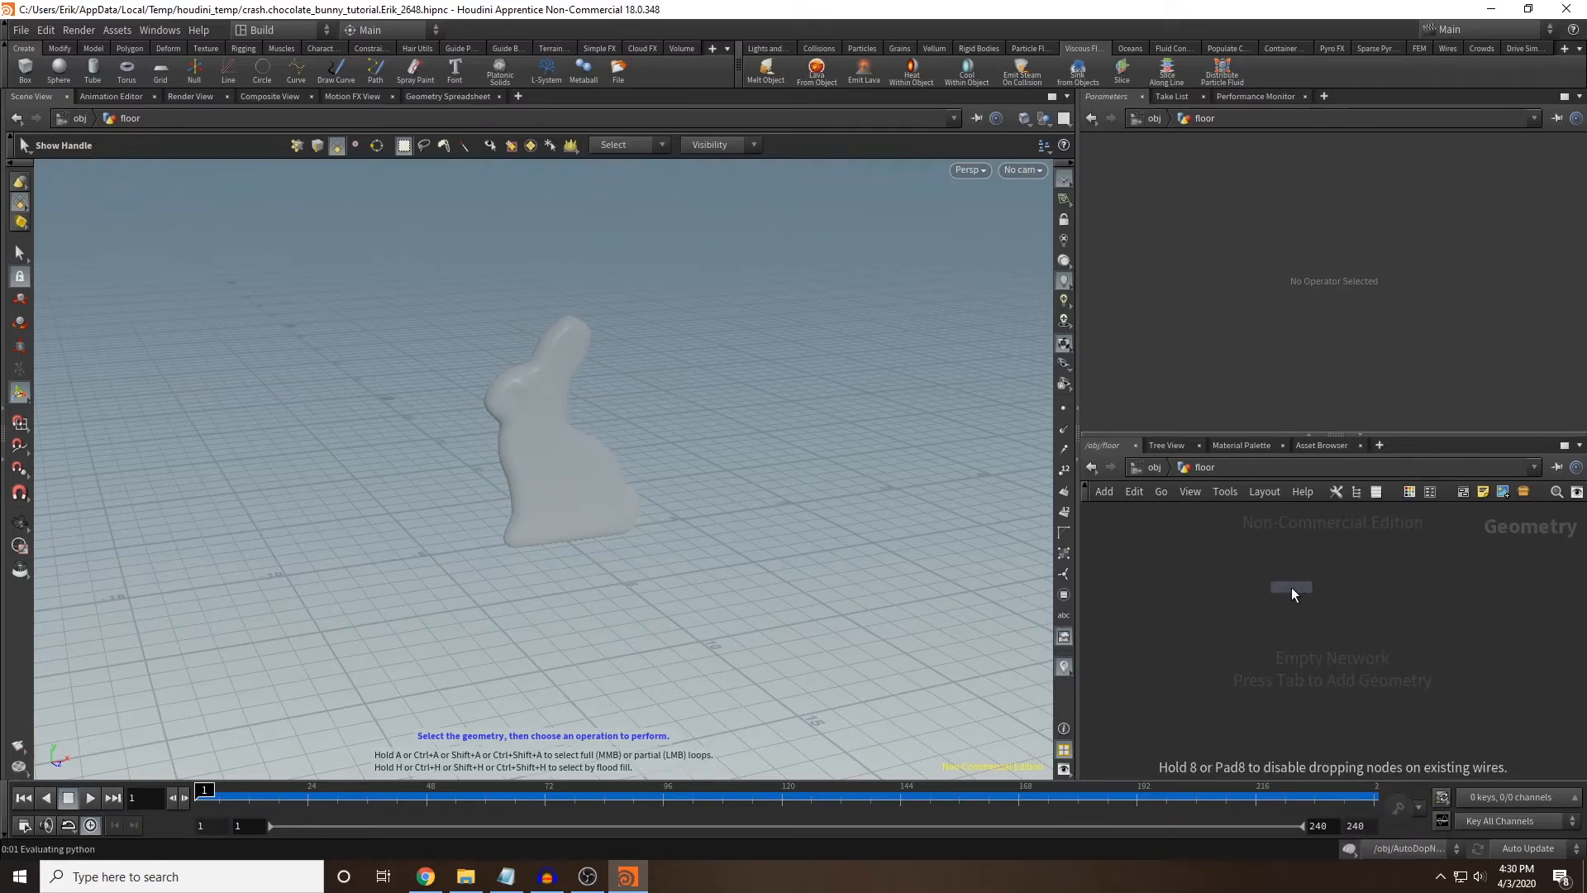
click(1291, 587)
Orient the floor circle to the ZX Plane and enlarge its uniform scale until it extends far beyond the bunny.
click(1247, 191)
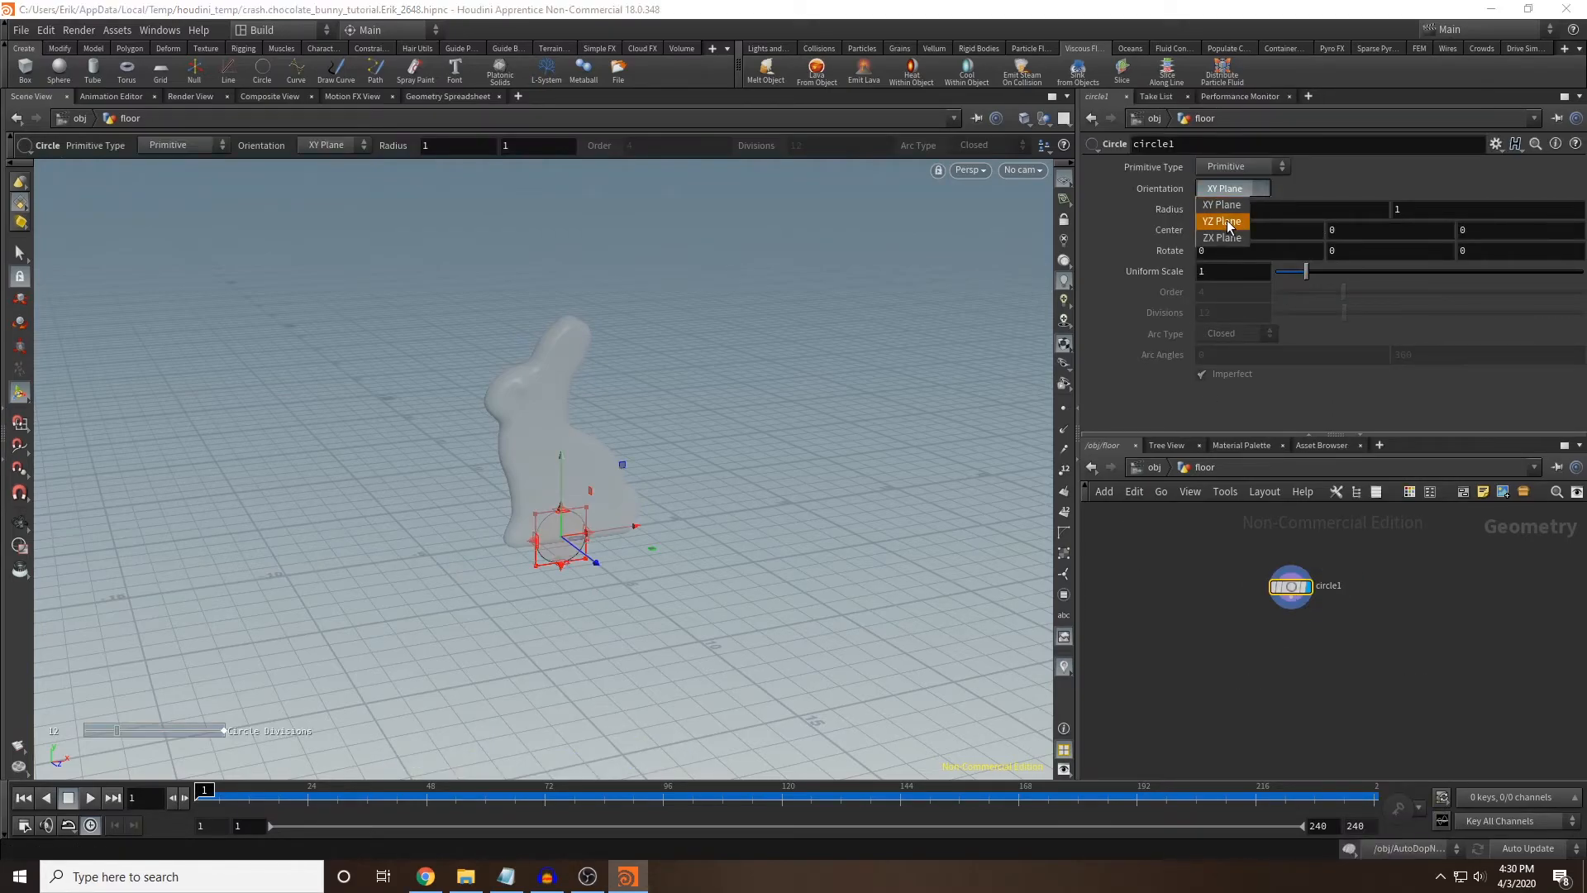
click(1231, 222)
click(1227, 199)
click(1221, 237)
drag(1305, 271, 1581, 271)
middle_drag(1222, 266, 1353, 248)
Return to the object level and add a Geometry object named background.
click(1154, 467)
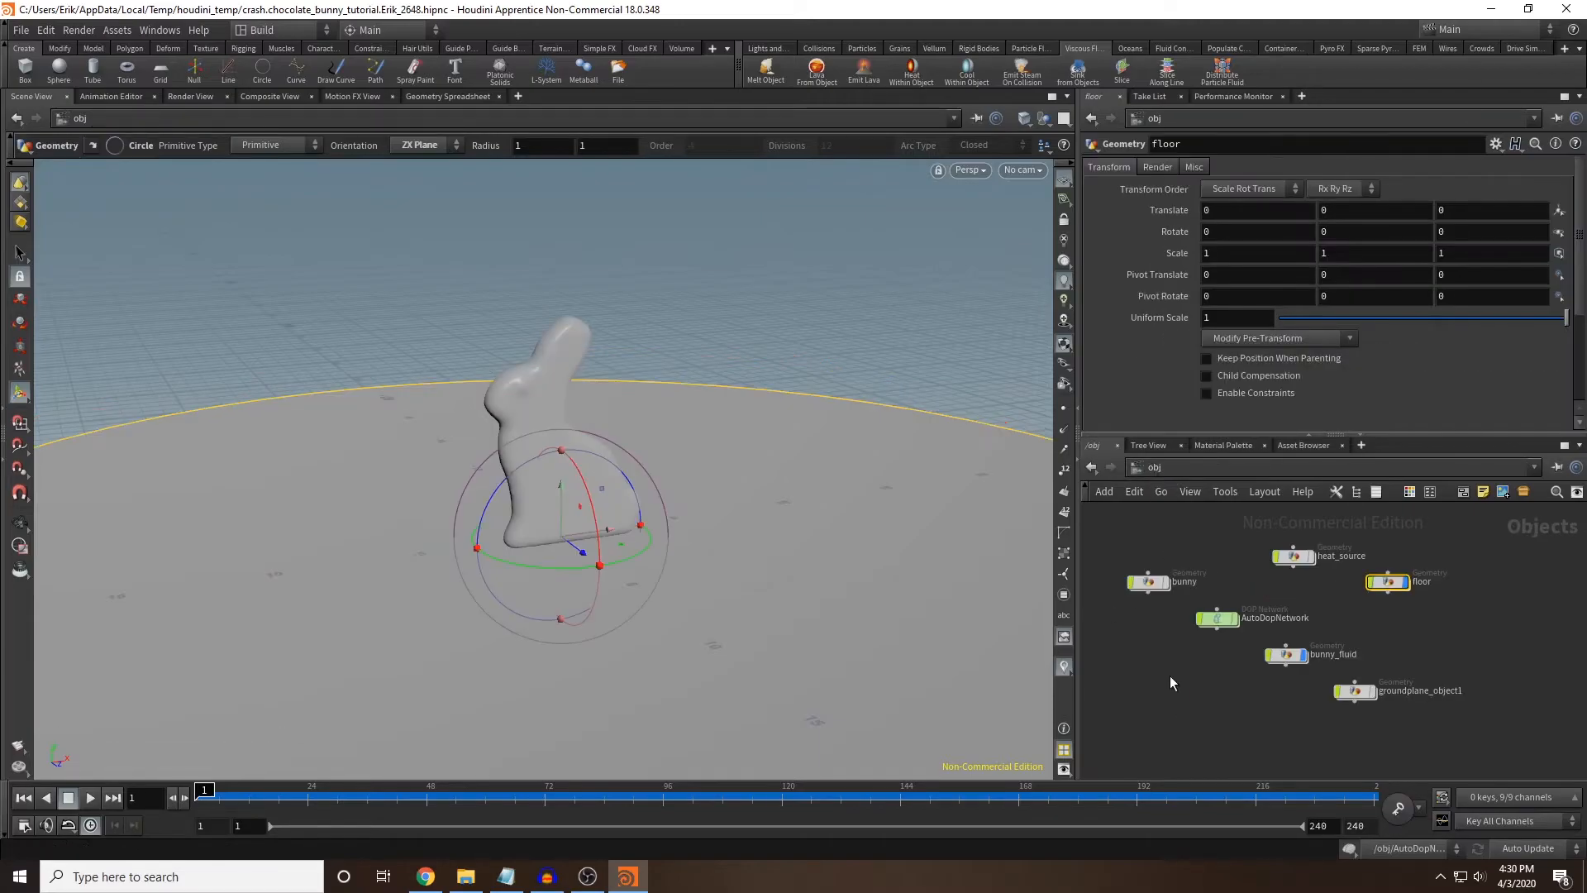
key(Tab)
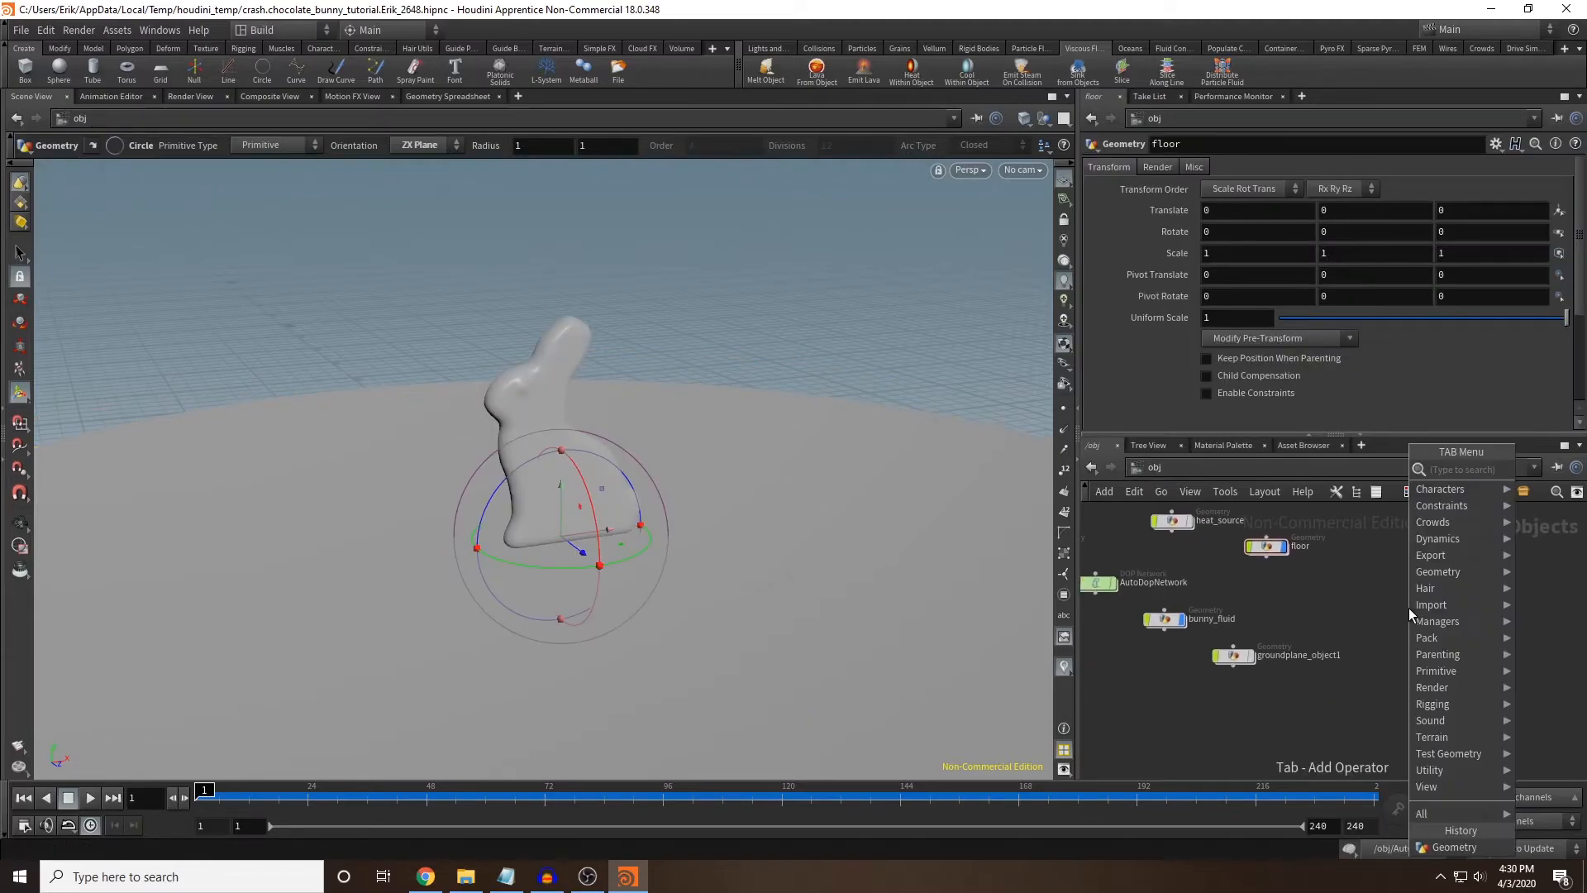
text(ge)
key(Return)
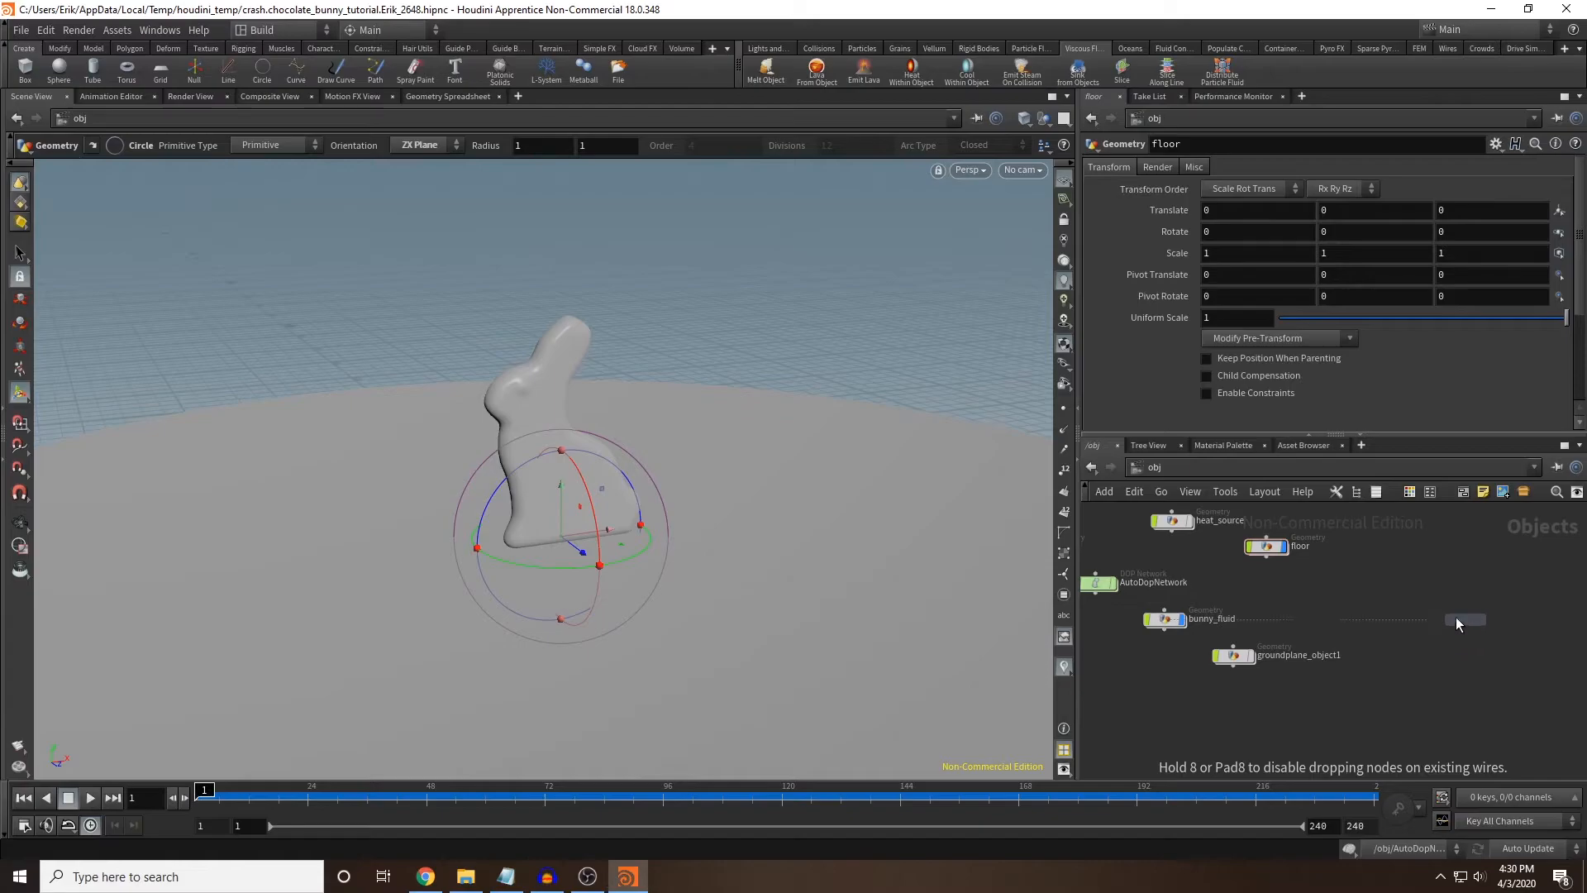
click(1322, 589)
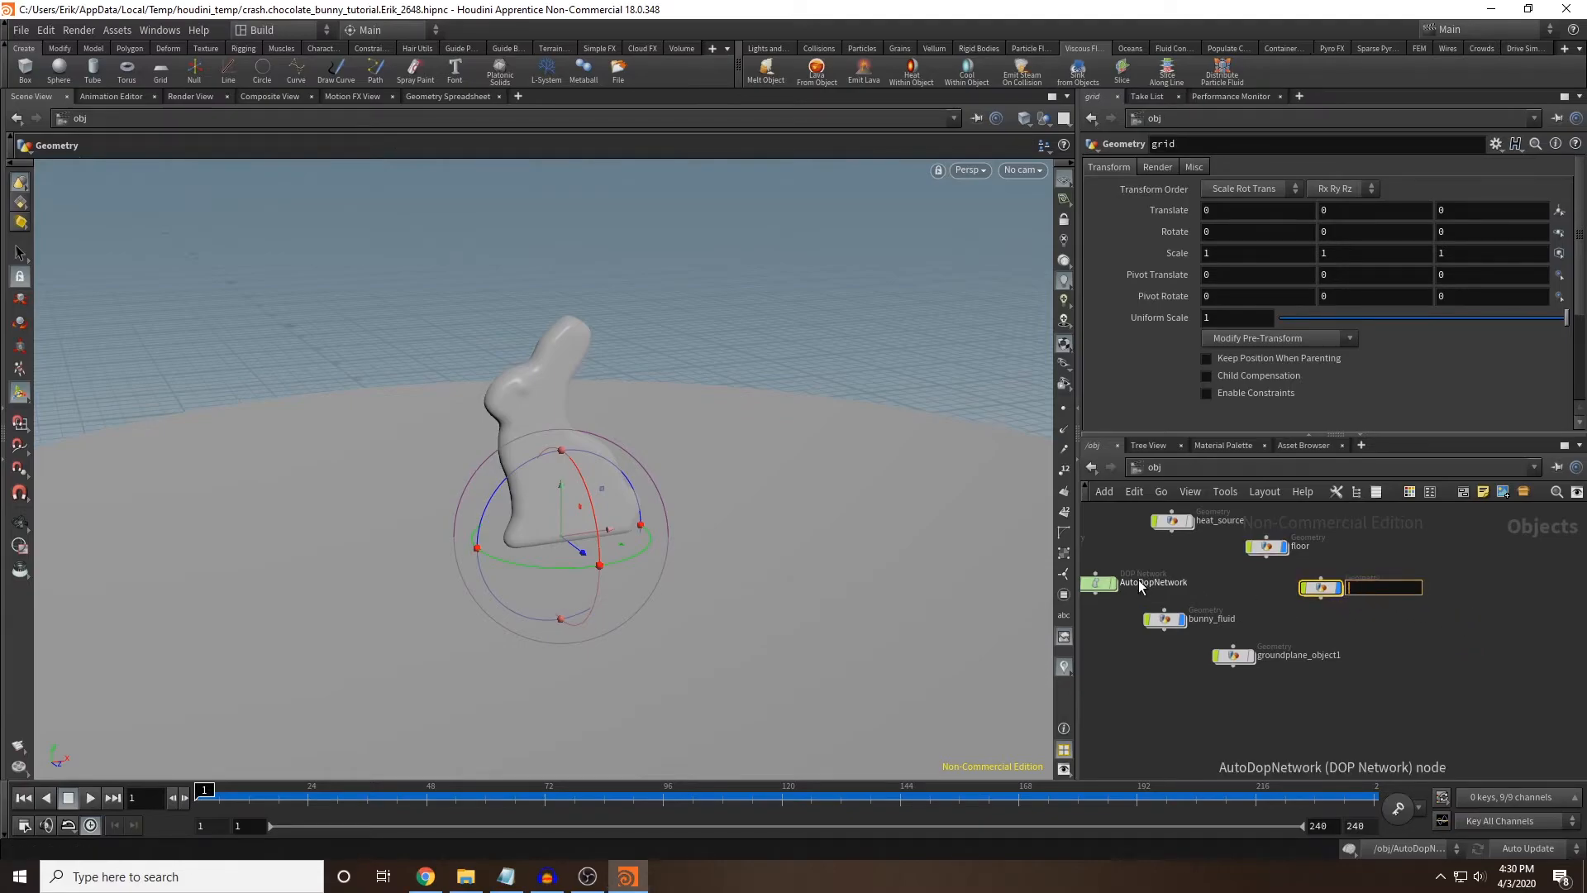
text(background)
key(Return)
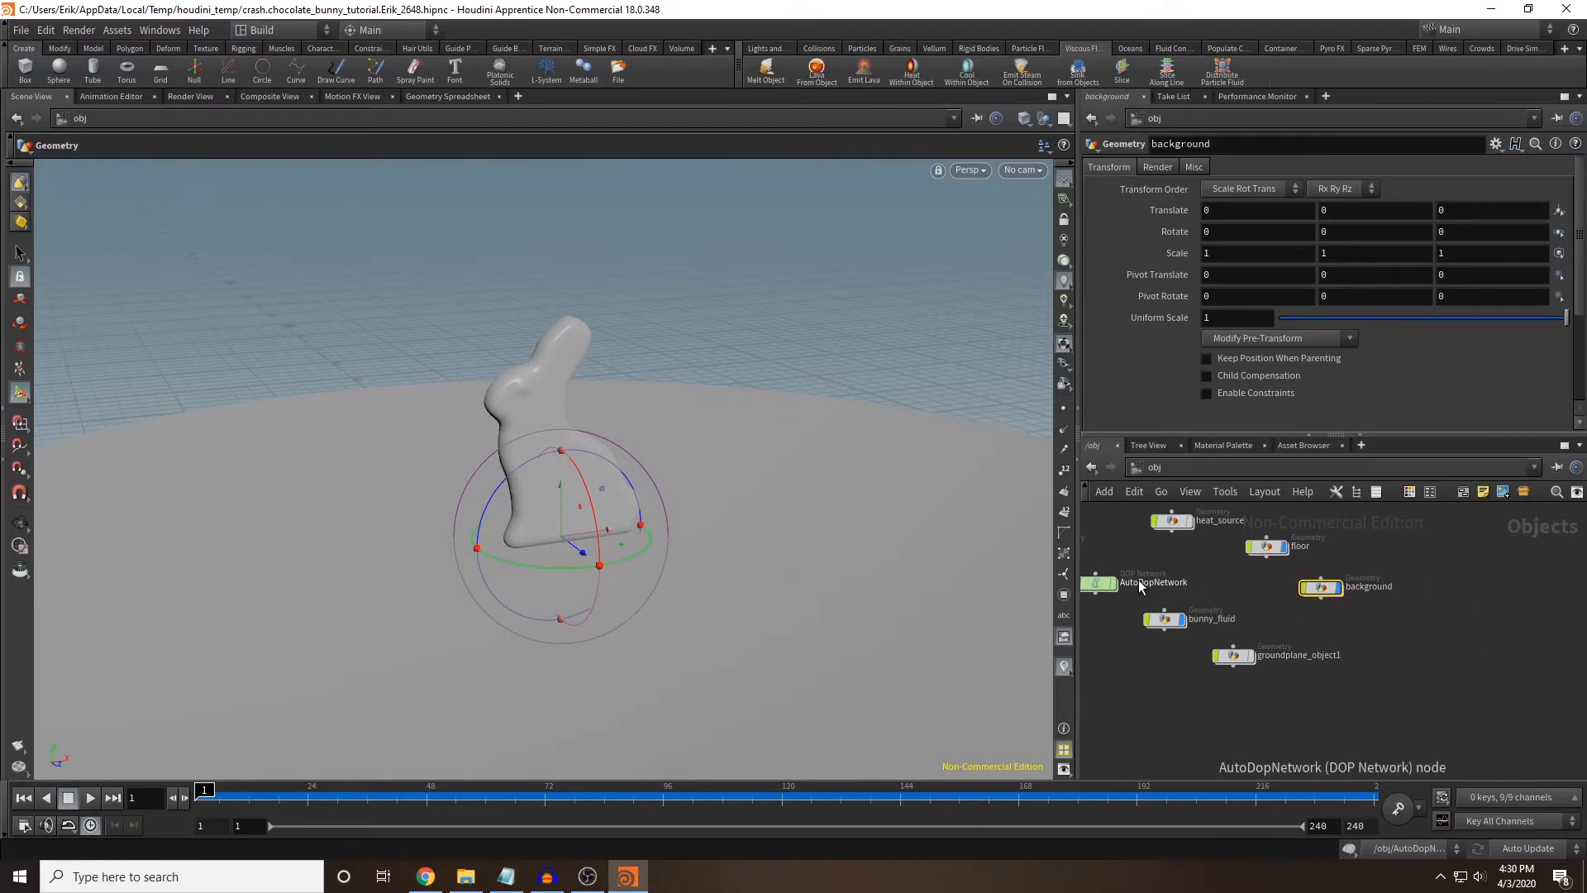
Add a Grid node inside the background object.
double_click(1320, 587)
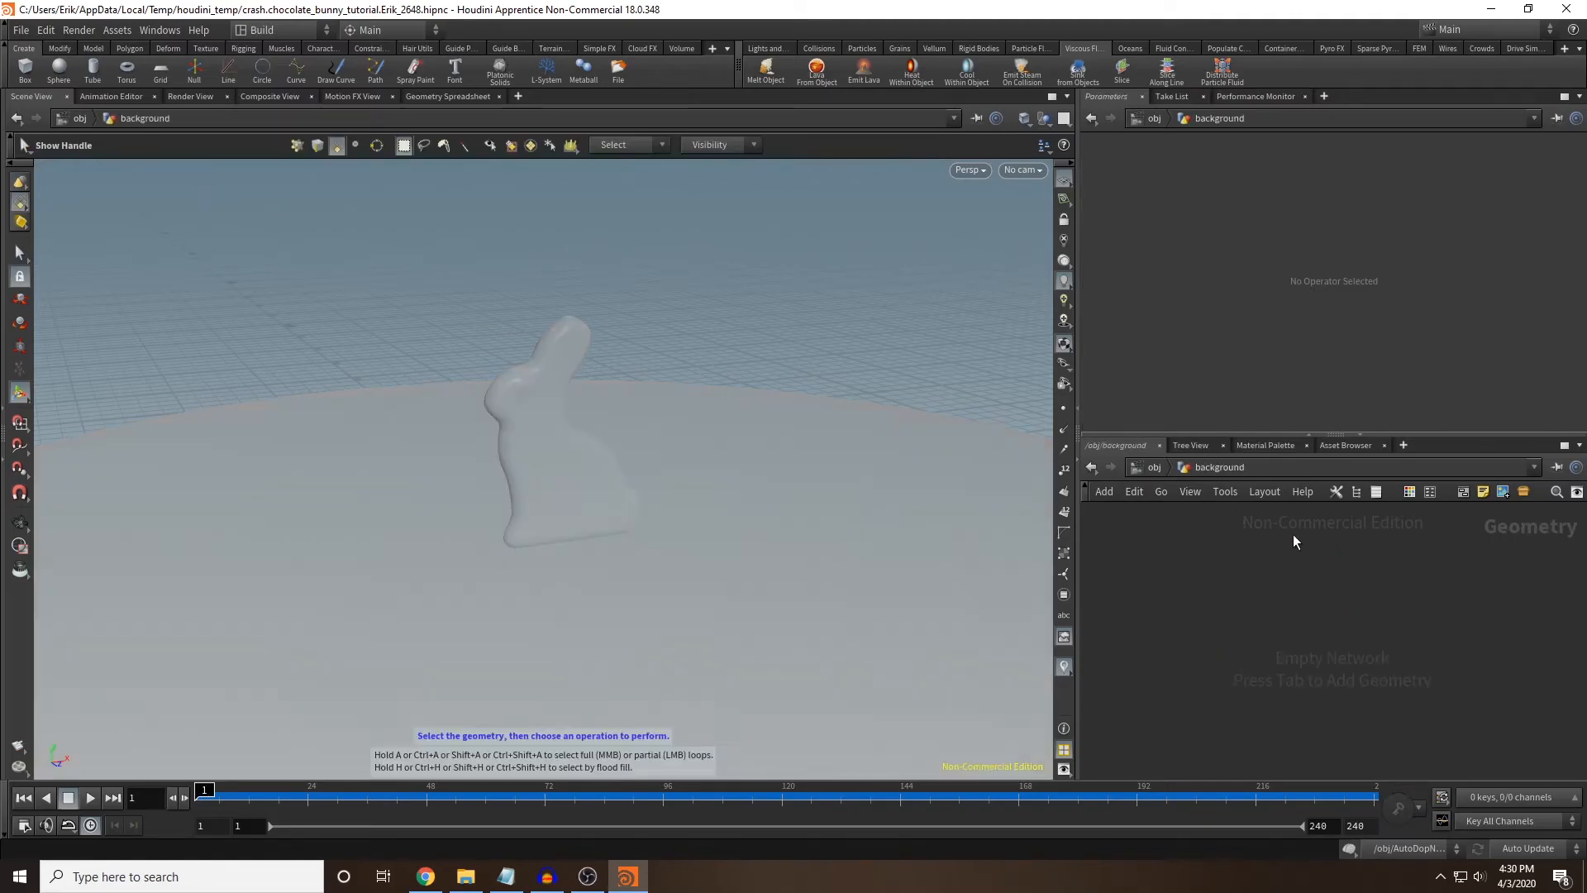
key(Tab)
text(grid)
key(Return)
click(1284, 535)
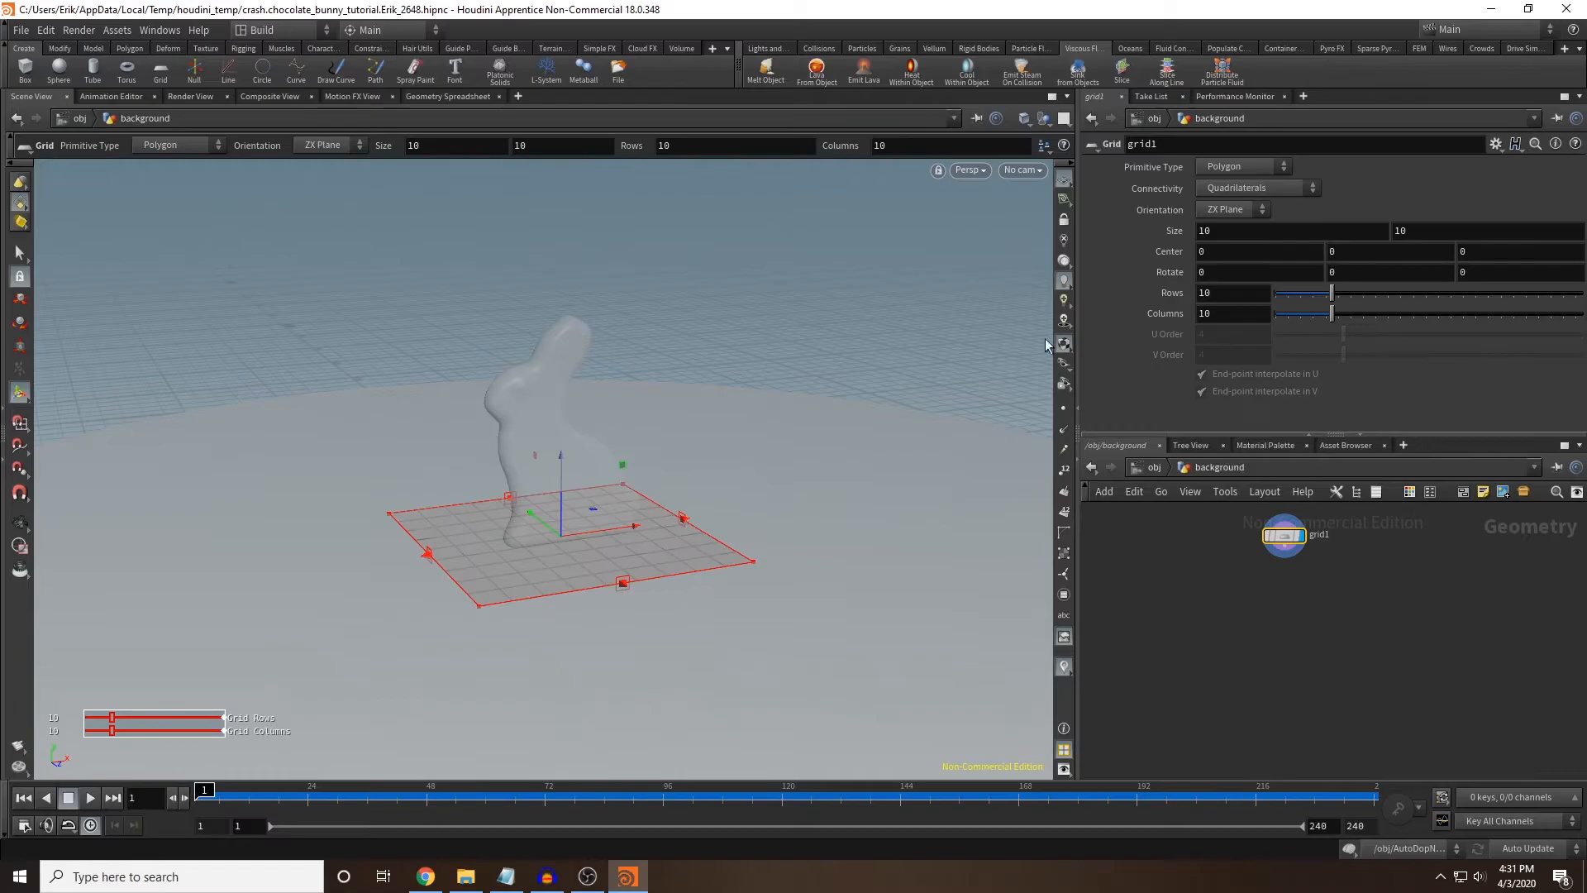
Orient the background grid to the XY Plane and set its rows and columns to 2.
click(1237, 208)
click(1216, 230)
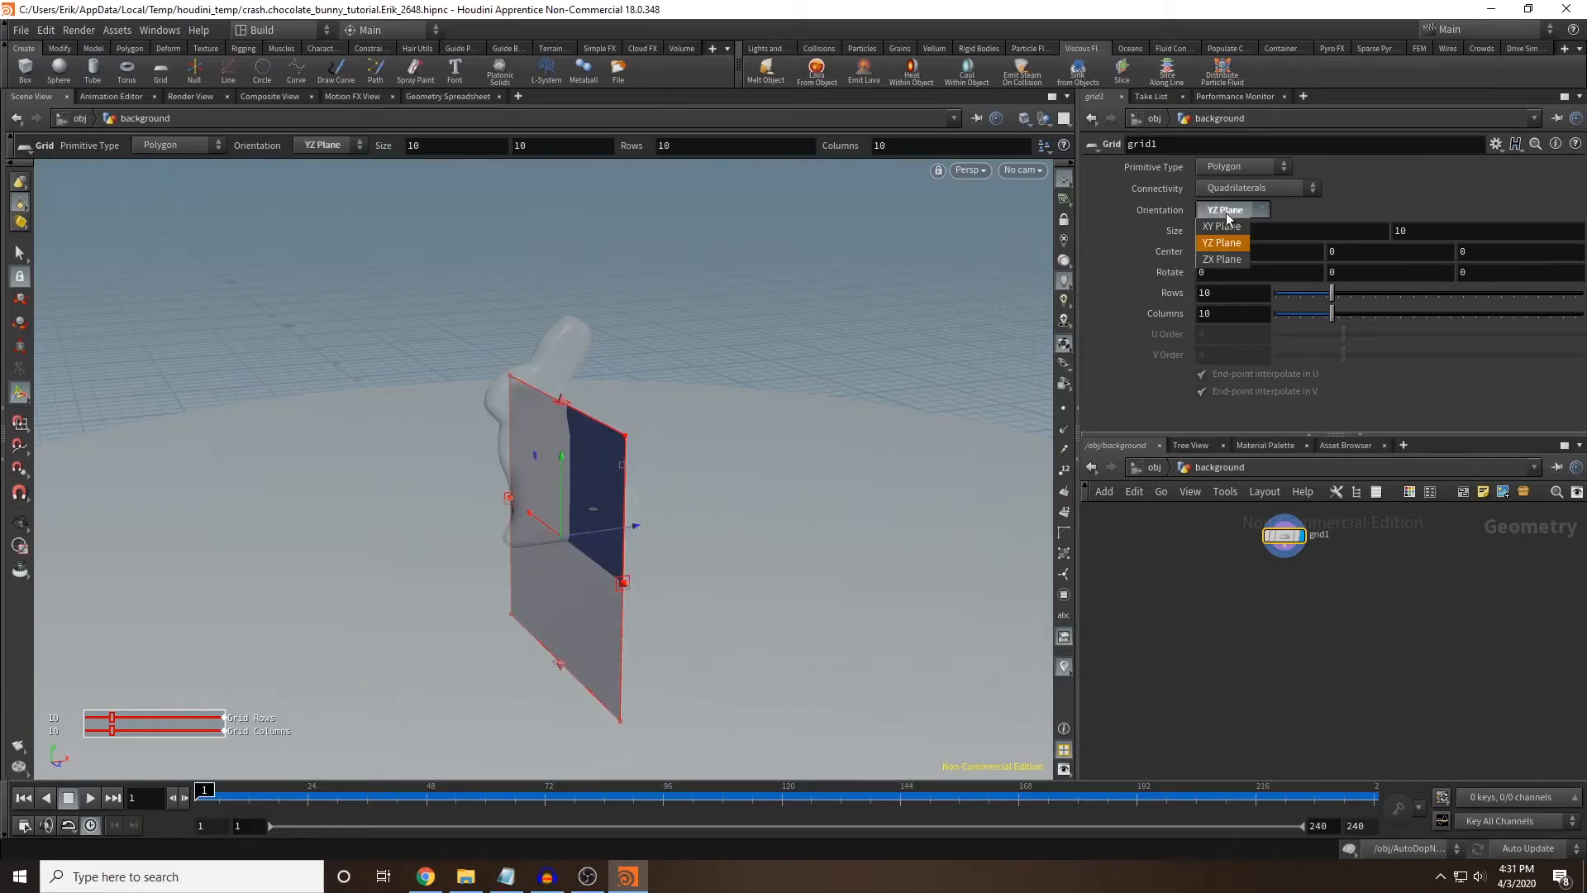
click(1223, 227)
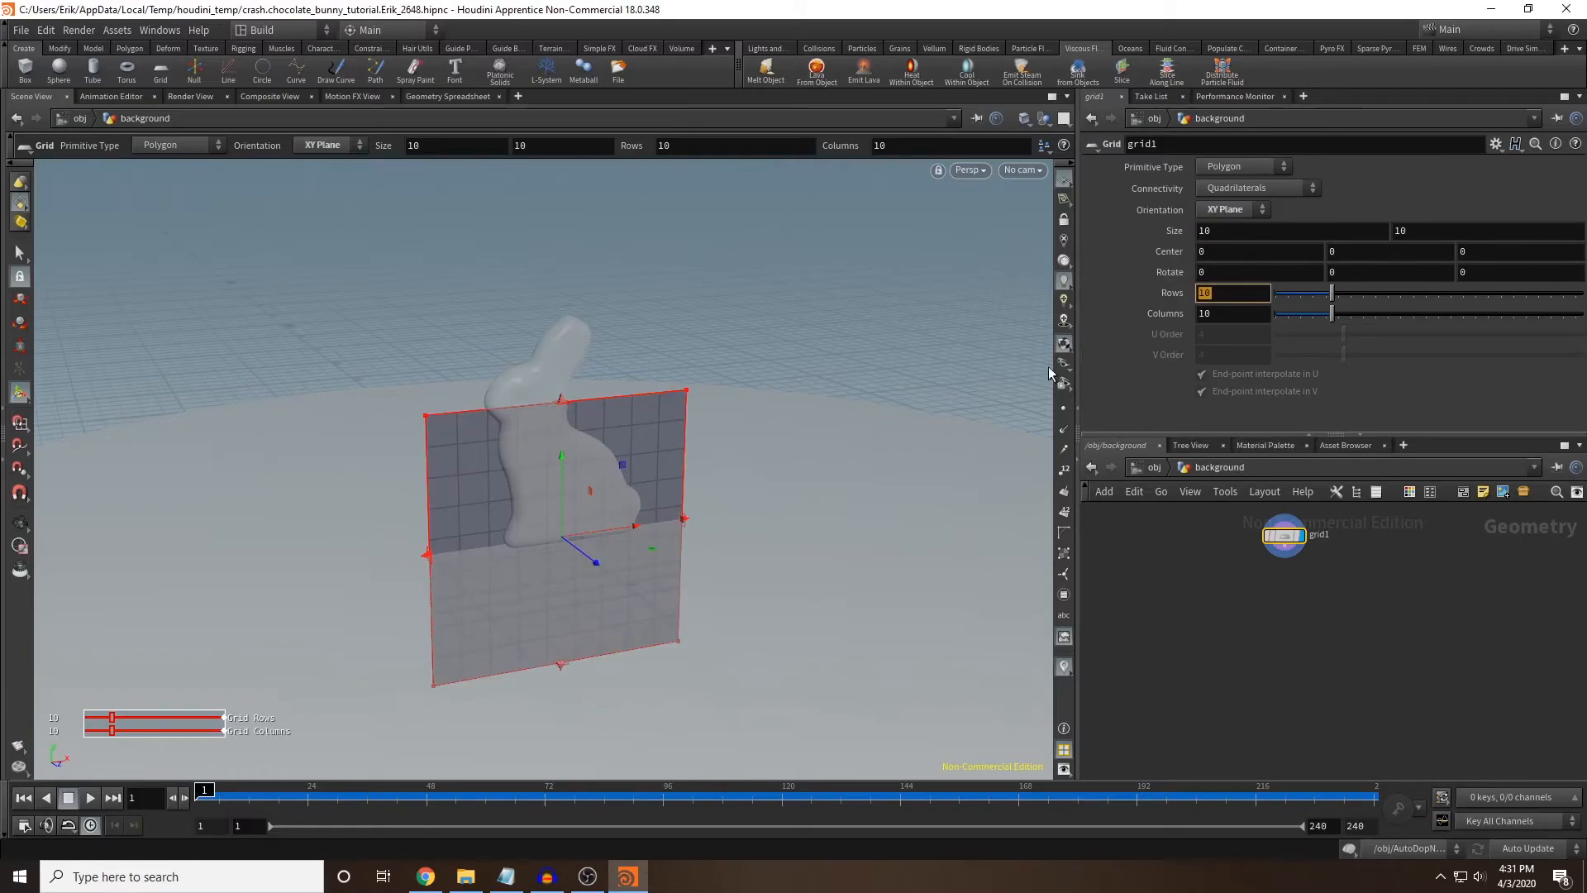
key(Tab)
text(2)
key(Return)
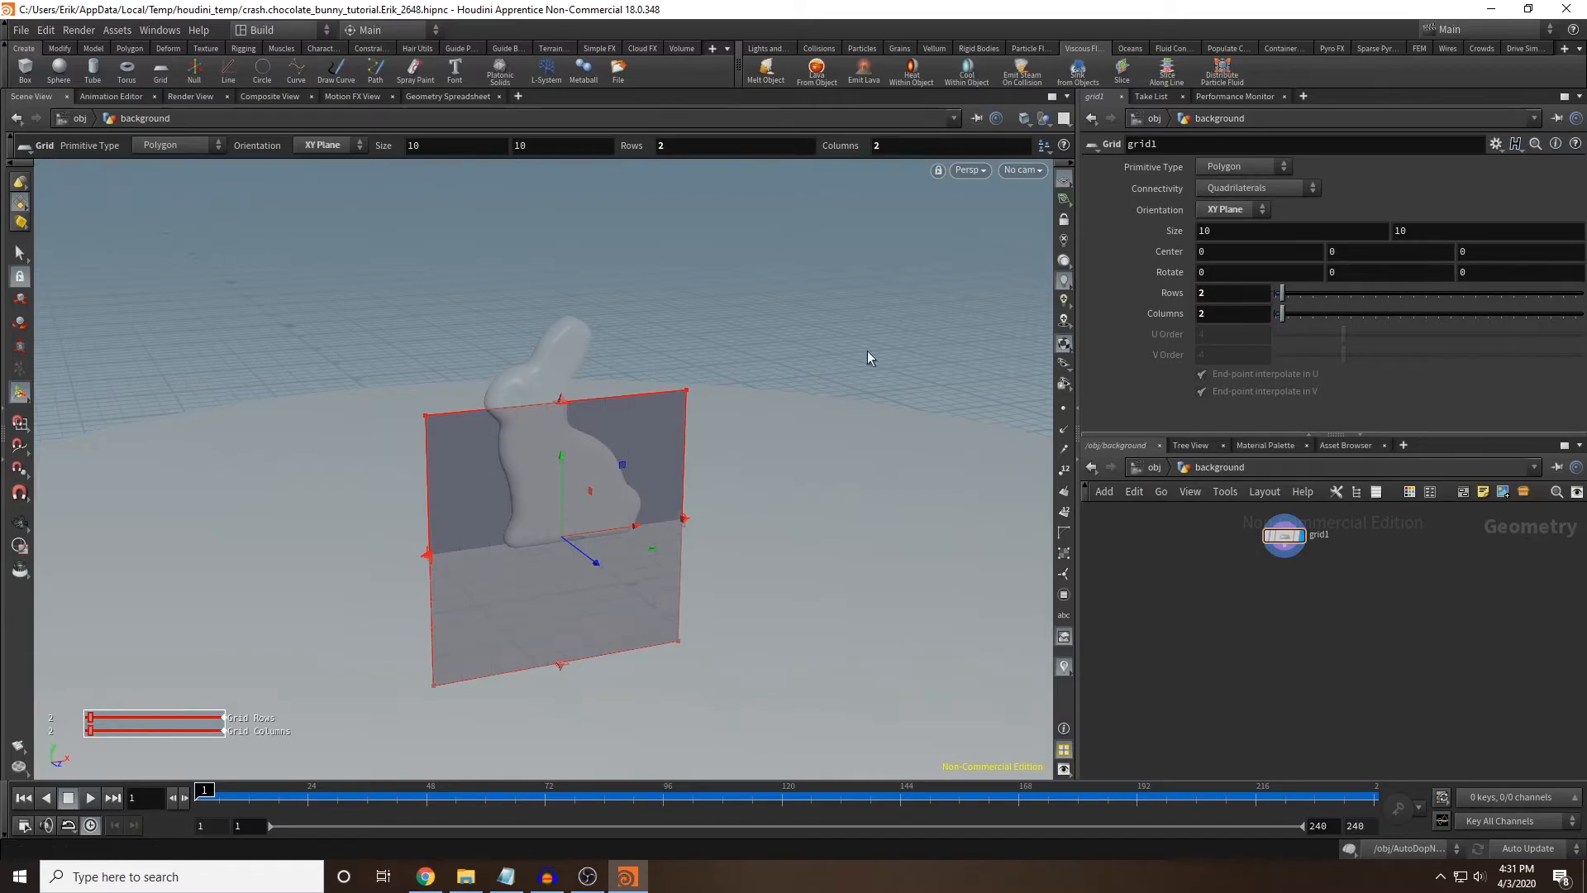
Size the grid 90 by 90, rotate it -15.5 about Y, and move it far behind the bunny to about (38.6, 0, -106.6).
drag(576, 570, 281, 376)
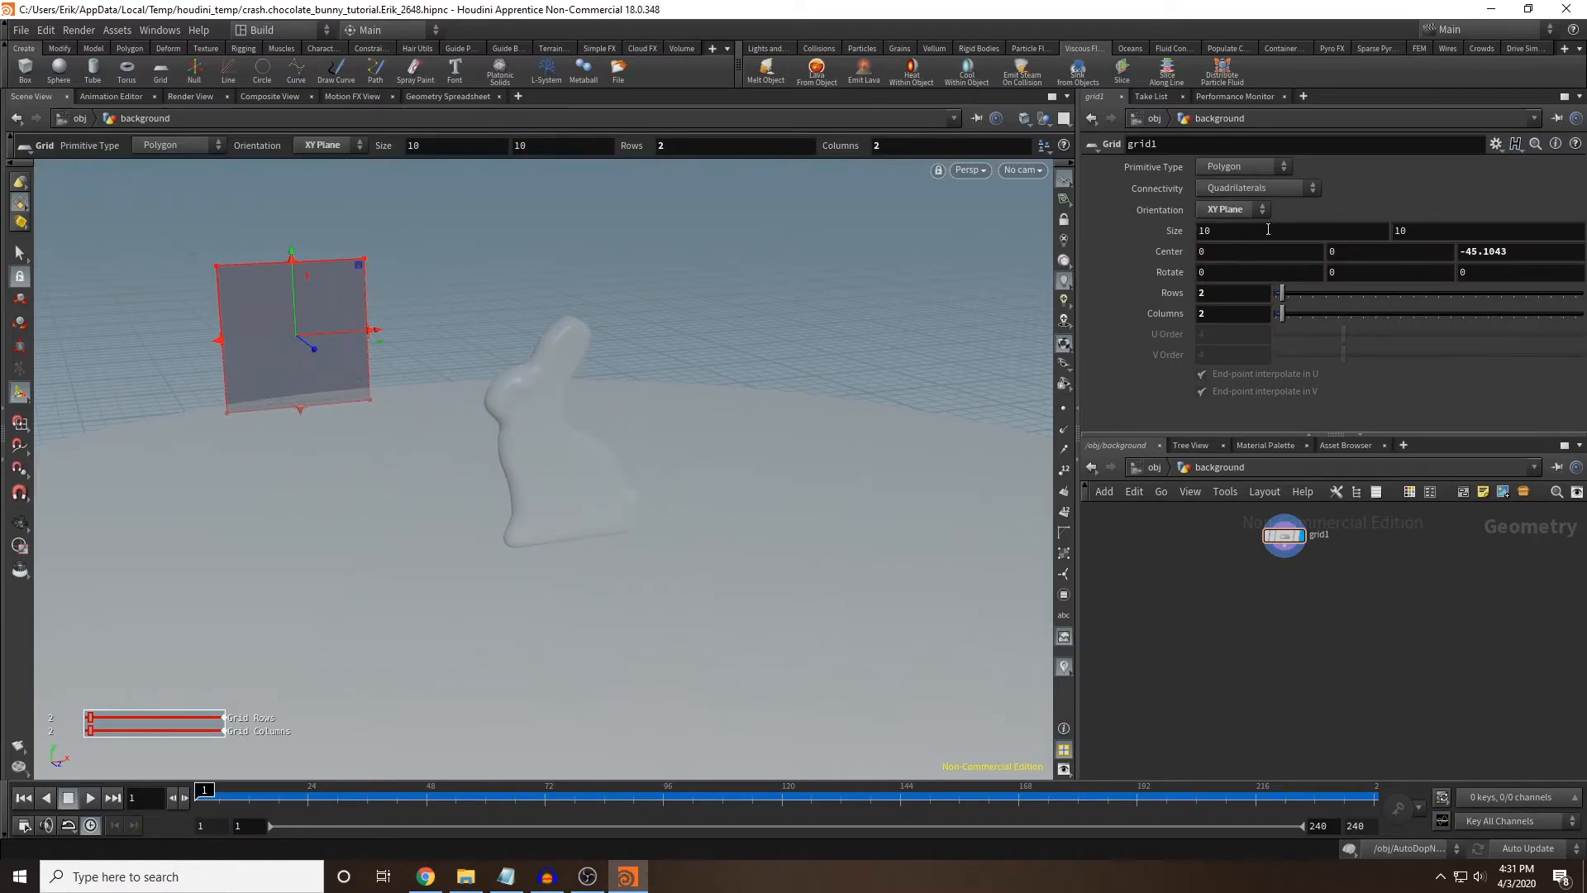
middle_drag(1373, 275, 1343, 275)
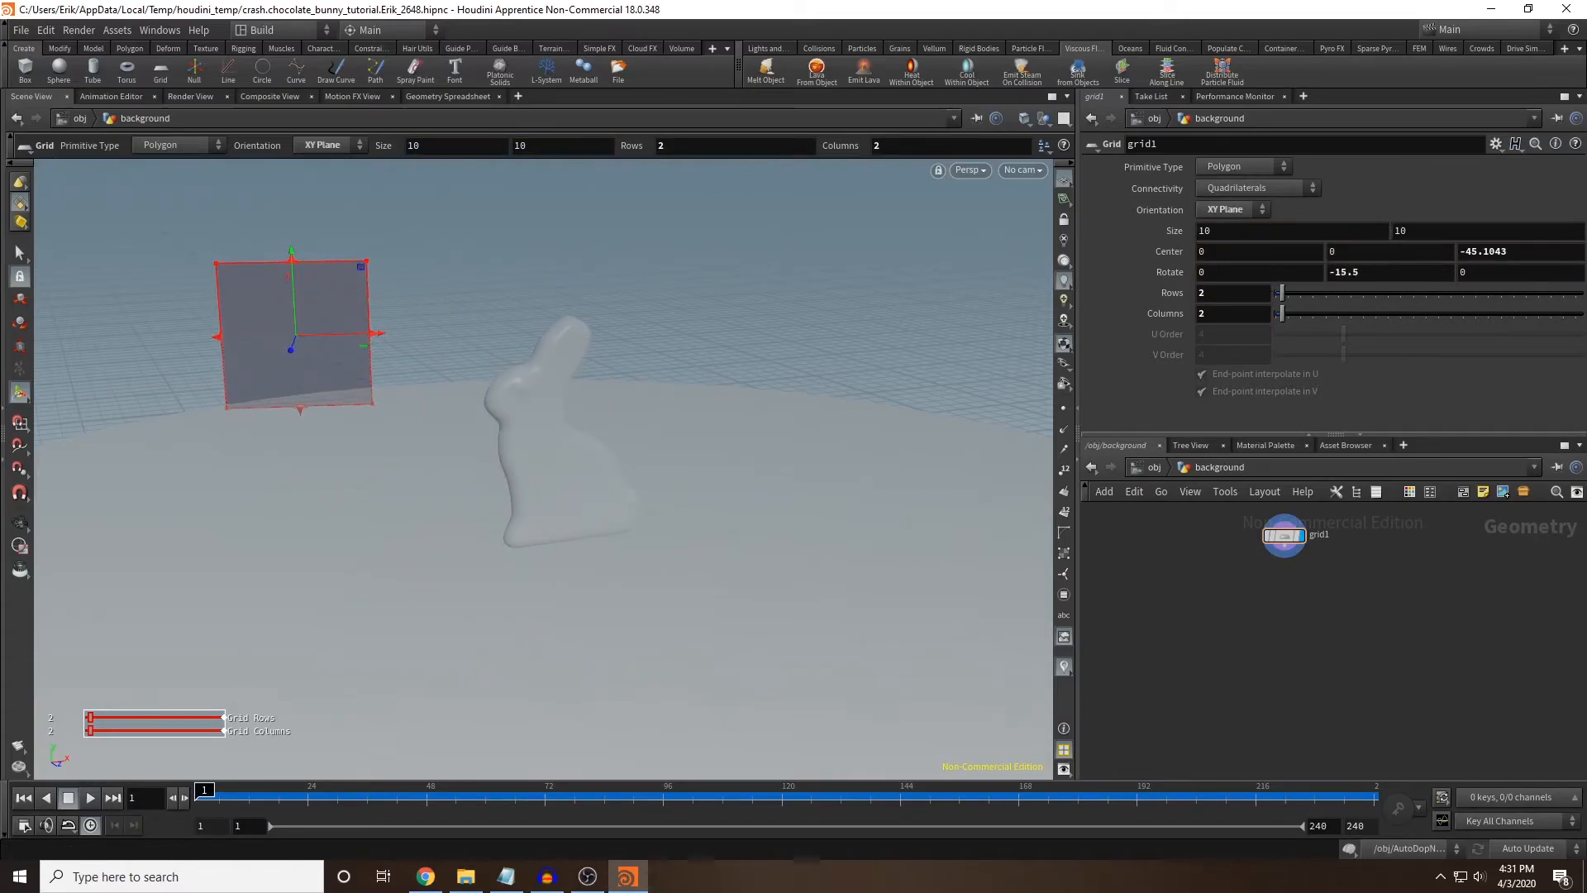
middle_drag(1175, 231, 1290, 175)
drag(390, 331, 681, 345)
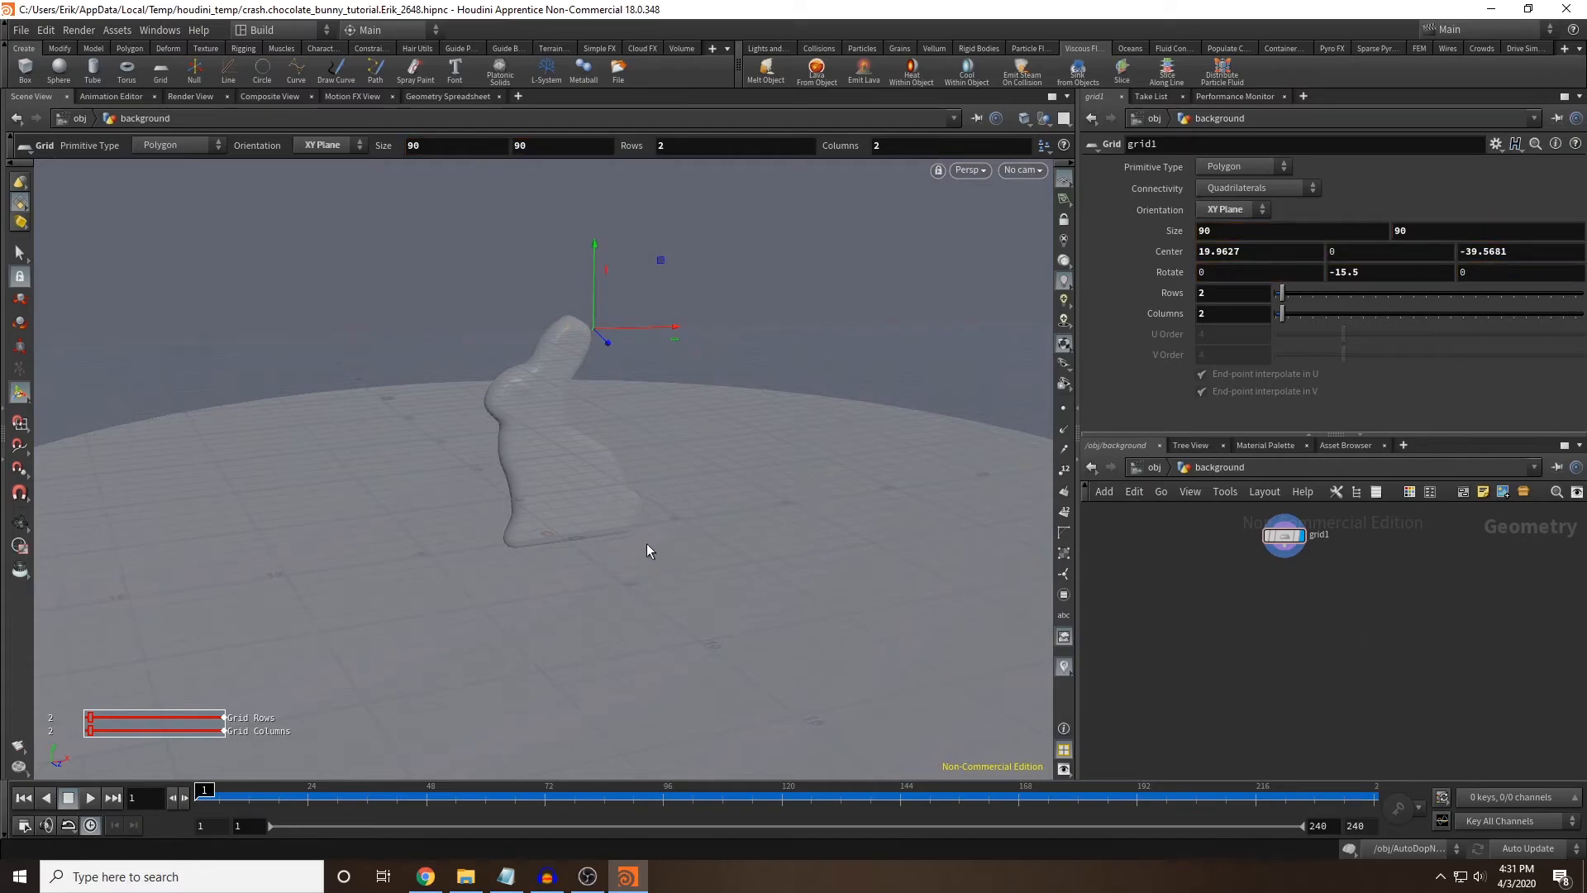
alt+drag(647, 548, 670, 510)
alt+right_drag(669, 510, 648, 429)
drag(657, 409, 399, 304)
Return to the object level, frame the bunny against the background, and create a camera from that view.
click(1145, 469)
alt+drag(520, 529, 814, 529)
alt+right_drag(815, 529, 934, 562)
alt+drag(934, 563, 716, 376)
click(769, 48)
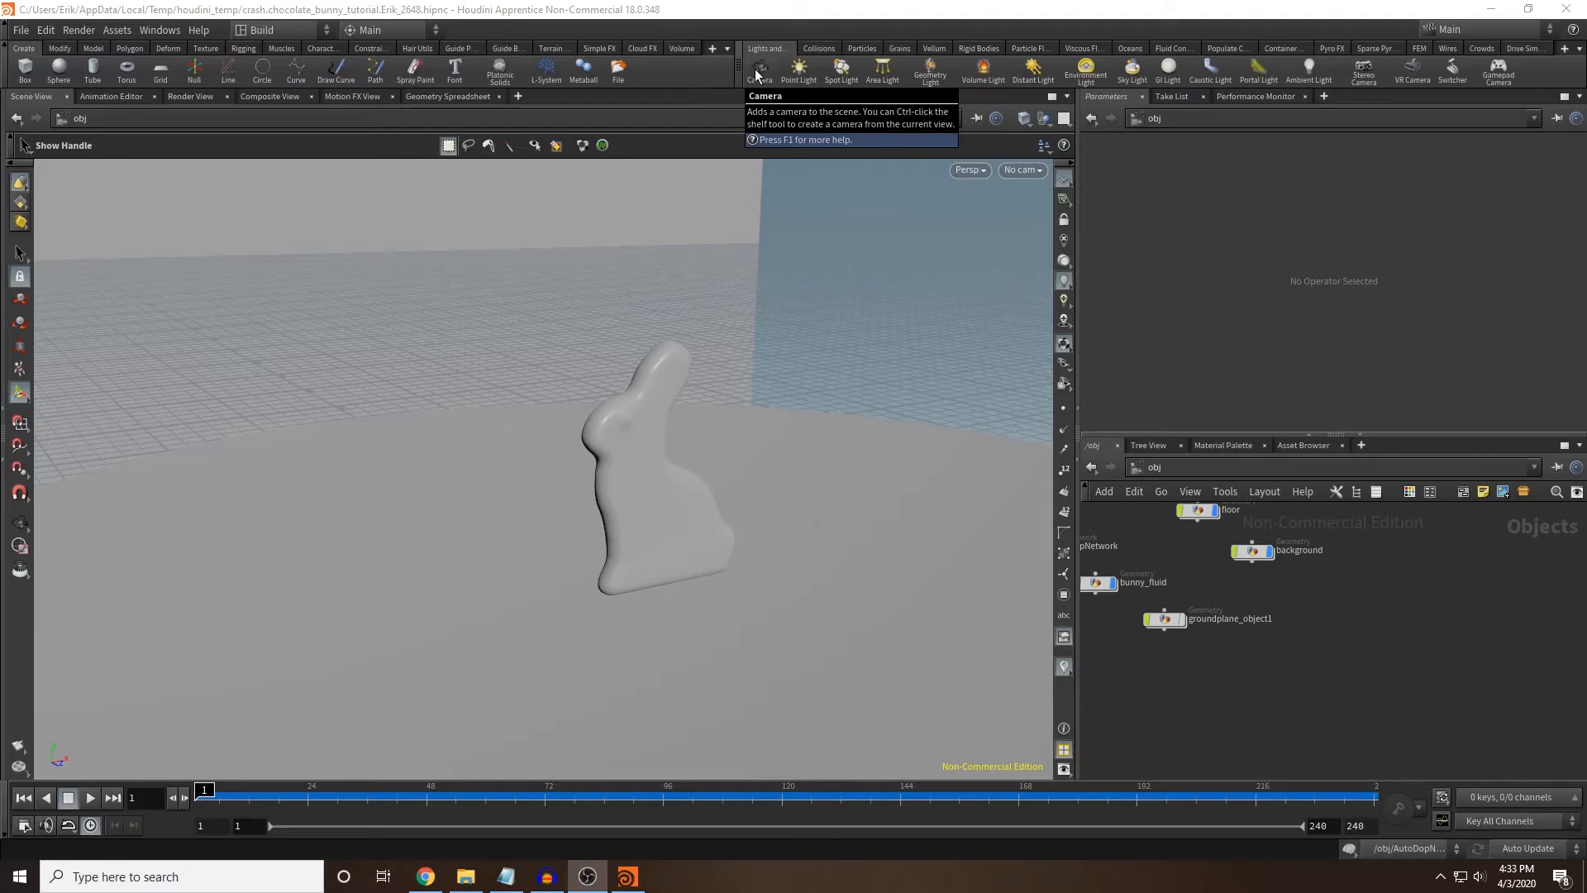
ctrl+click(756, 68)
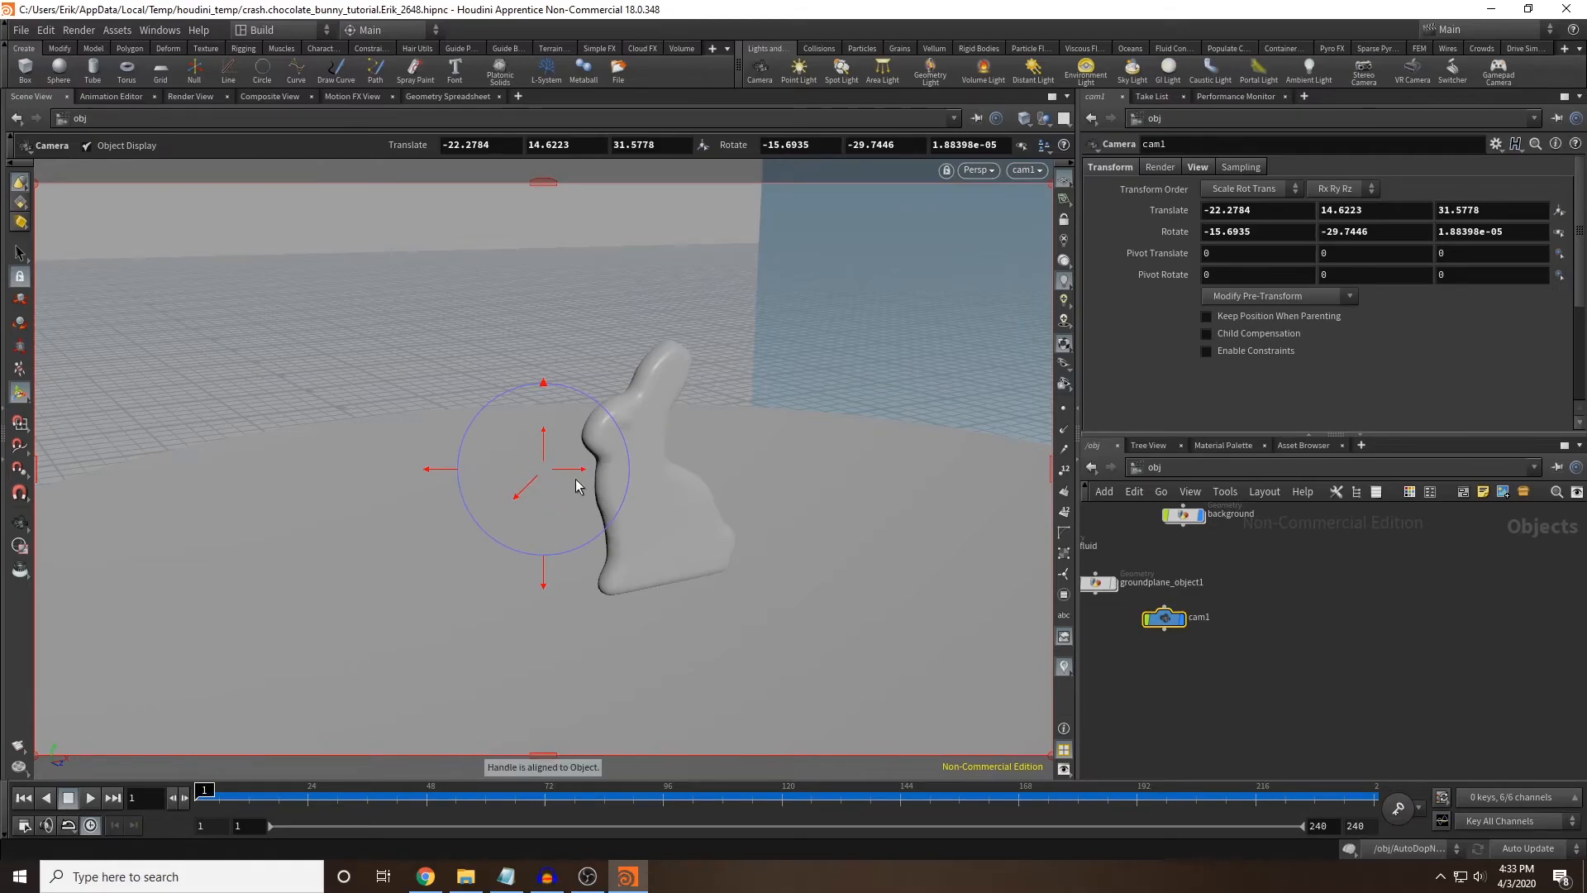
Shift cam1 sideways to about (-21.2, 14.6, 32.2) to center the bunny, checking the melted shape at frame 178.
drag(579, 470, 630, 486)
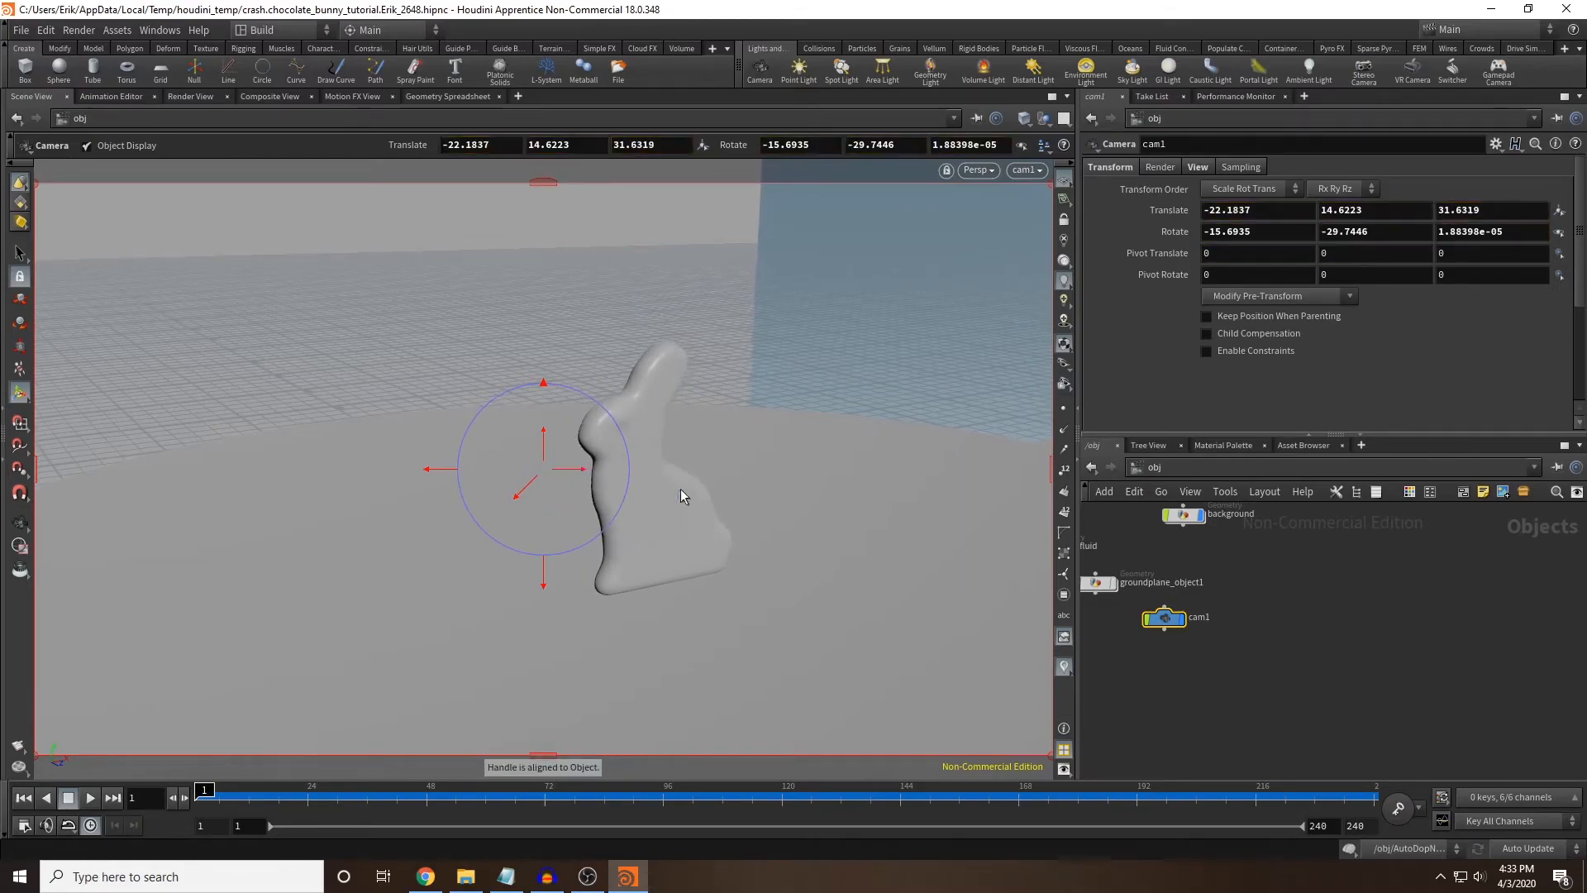
middle_drag(1173, 640, 1189, 691)
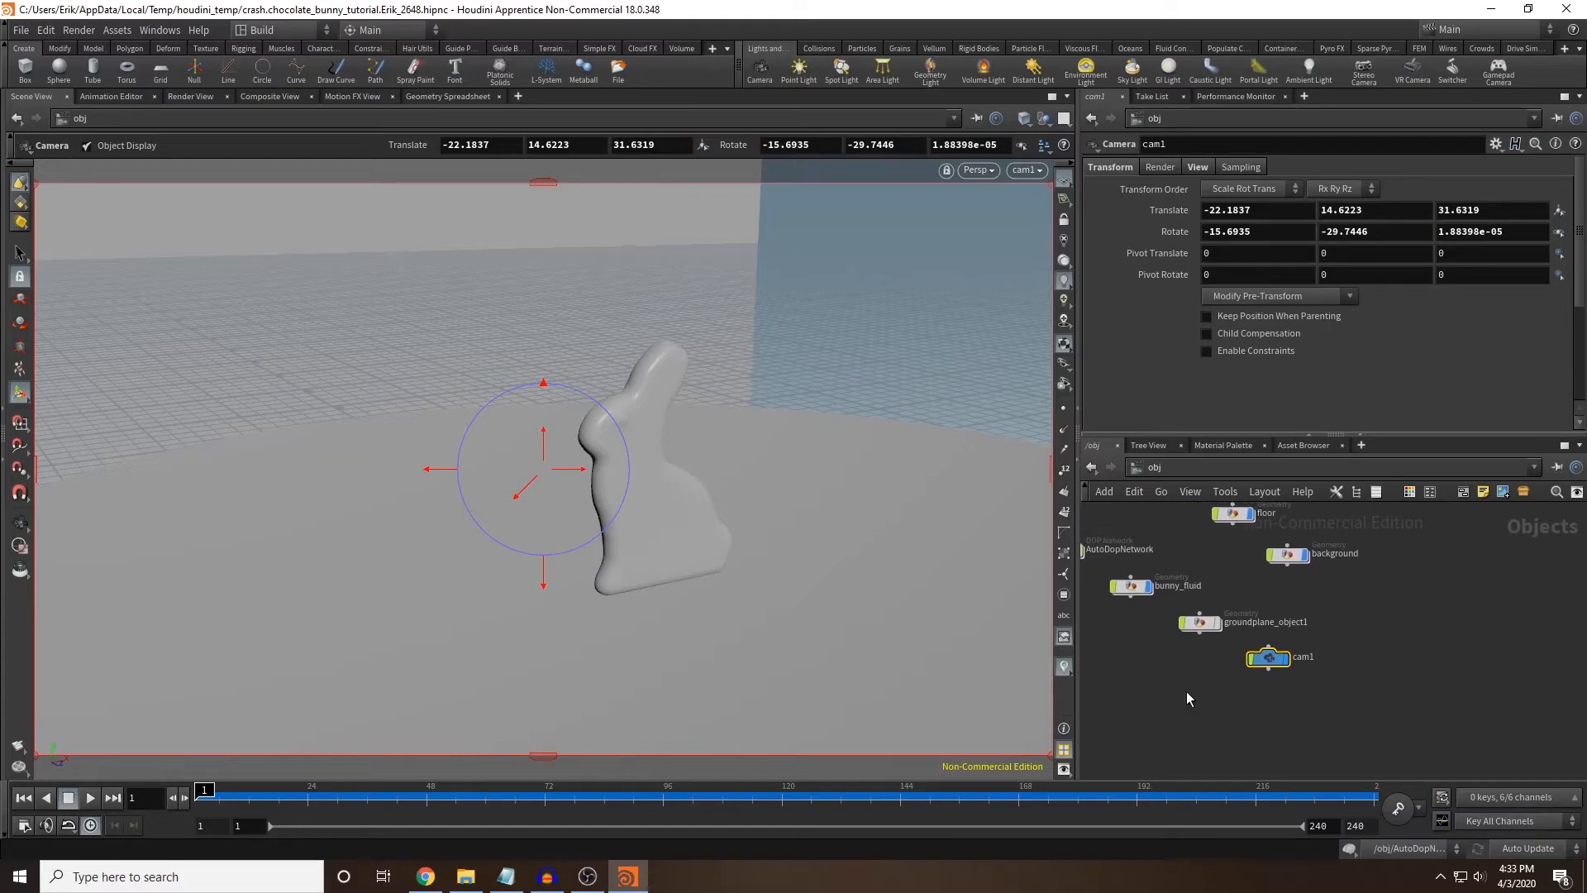
drag(577, 471, 643, 480)
drag(801, 796, 1068, 792)
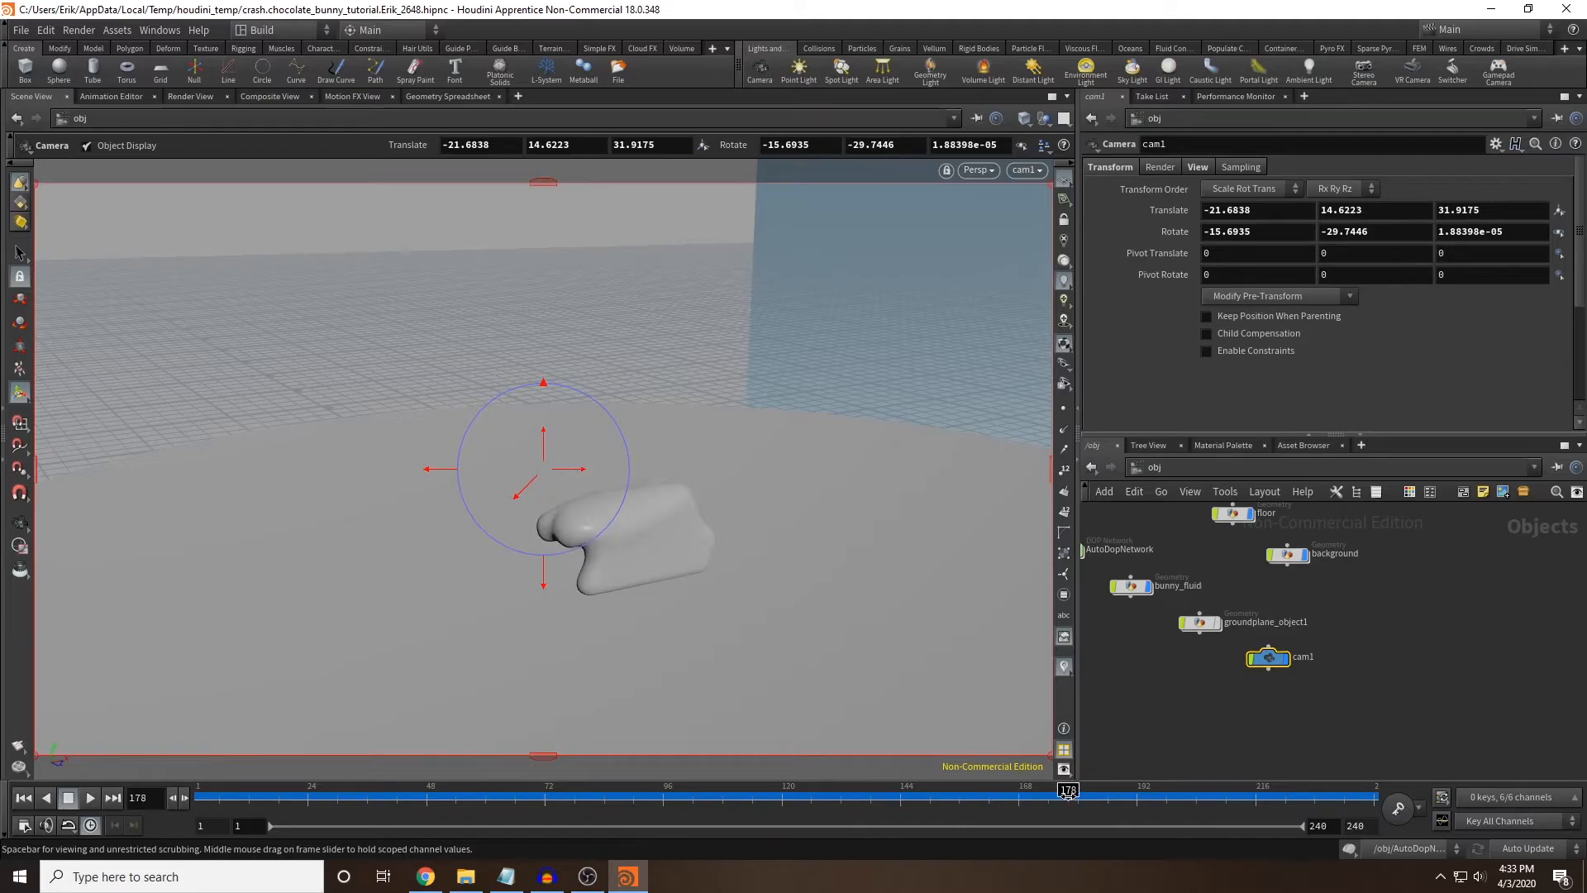
mouse_move(443, 469)
mouse_down()
mouse_move(430, 477)
mouse_move(500, 481)
mouse_move(464, 480)
mouse_up()
drag(567, 469, 613, 471)
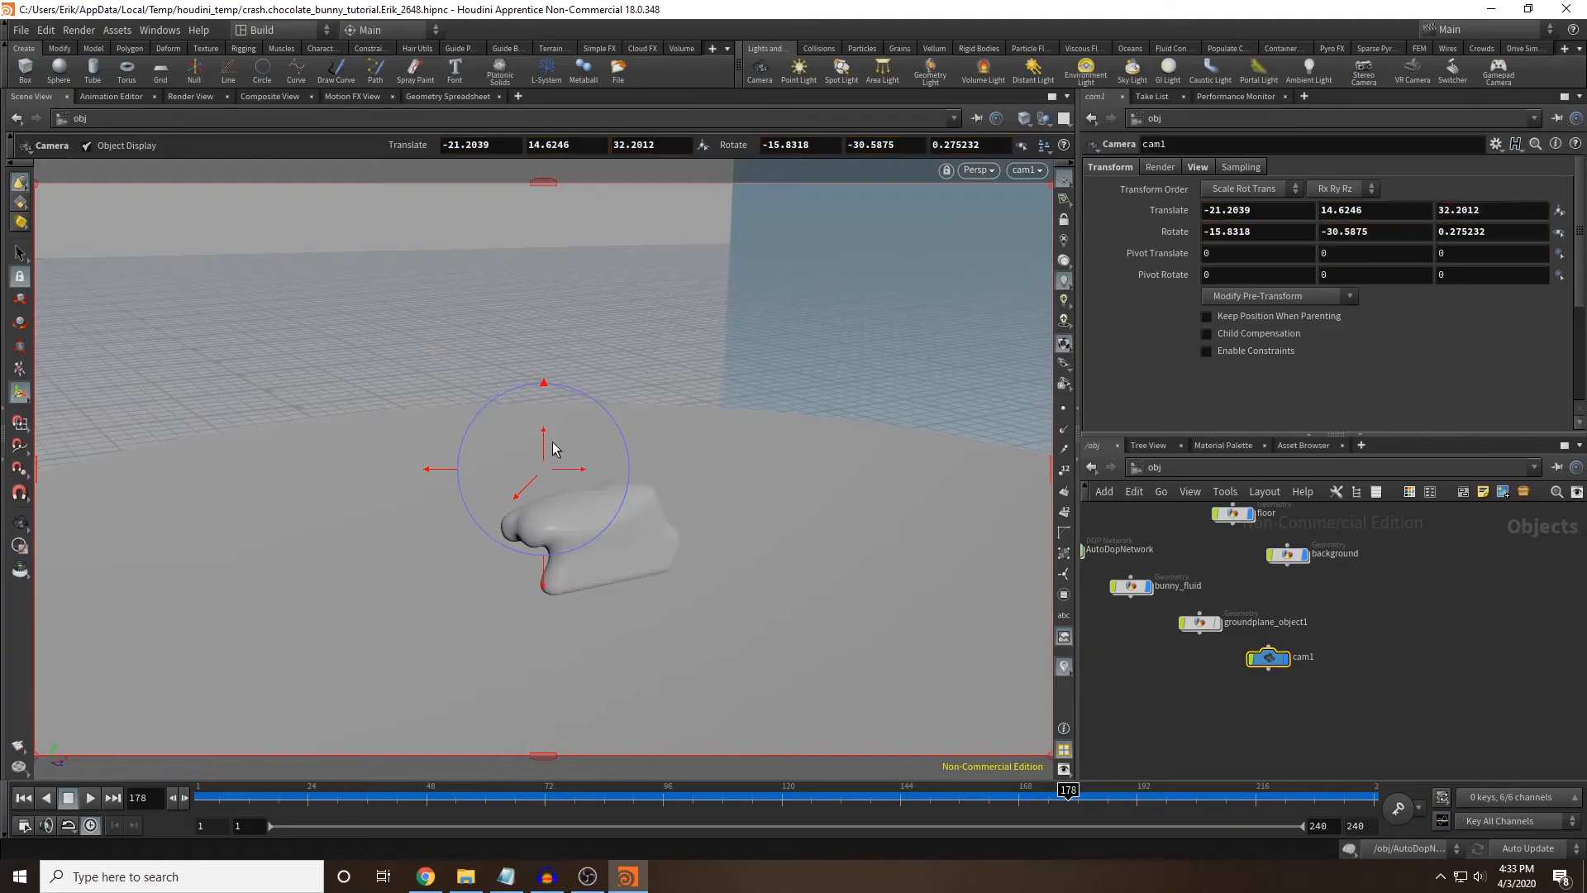
Tilt cam1 down to about -17.7 and move it closer to the bunny, to about (-14.7, 12.2, 21.3), checking an early frame.
drag(545, 571, 546, 586)
drag(545, 466, 992, 277)
drag(683, 799, 229, 798)
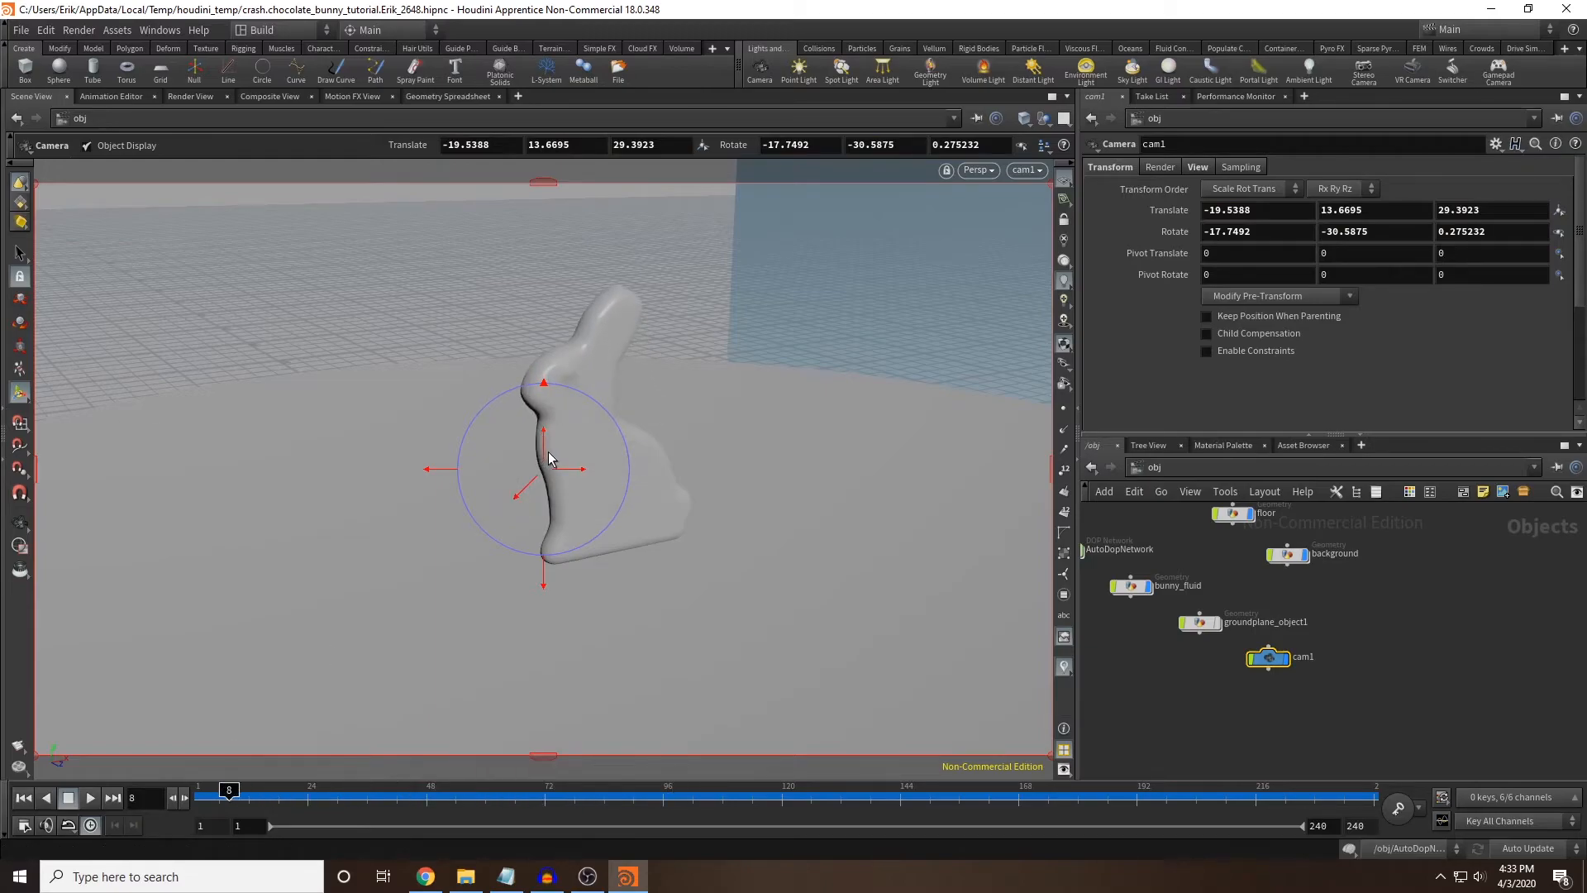
drag(543, 451, 532, 268)
drag(527, 496, 1532, 35)
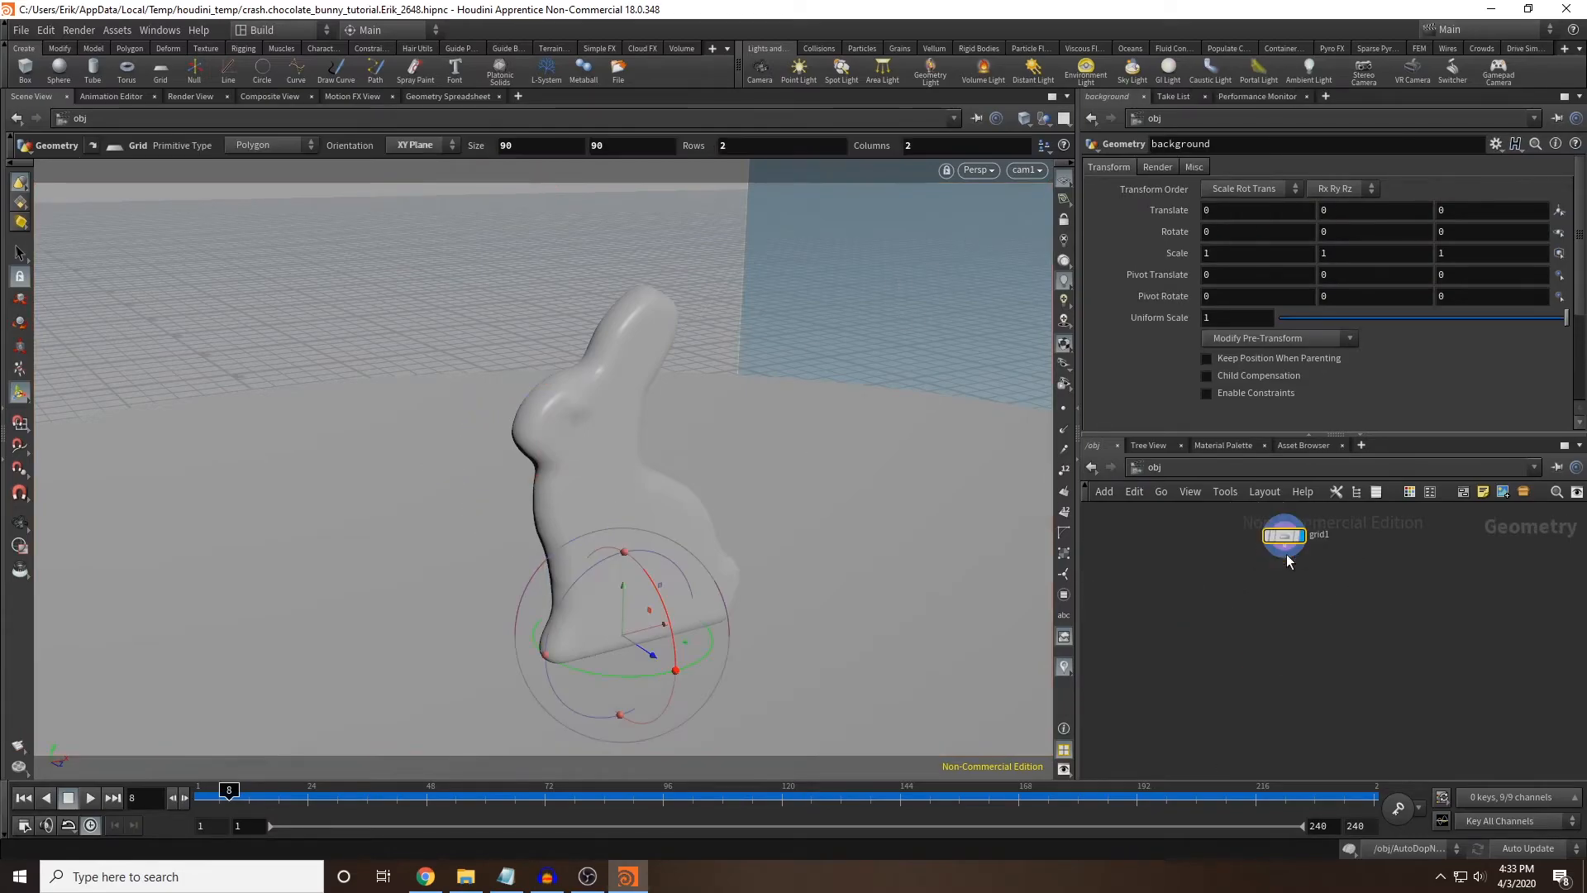
Resize the background grid to 229 by 85, shift it to about (58.2, 0, -101.2) to fill the camera view, and adjust its Y rotation.
double_click(1287, 555)
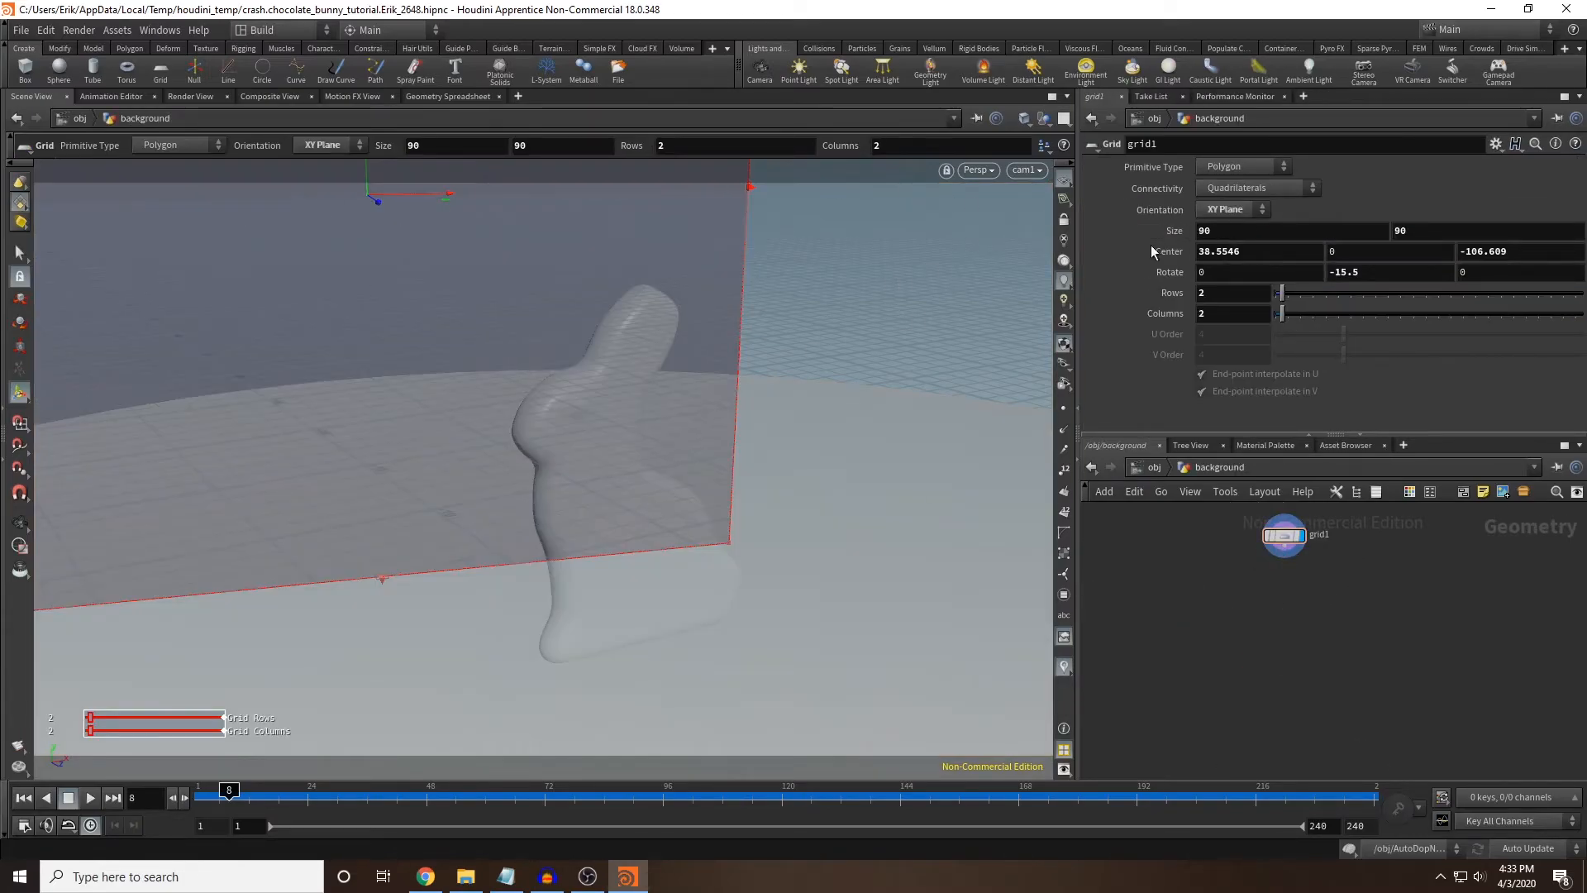
drag(444, 198, 637, 215)
middle_drag(1429, 237, 1413, 191)
middle_drag(1244, 231, 1118, 236)
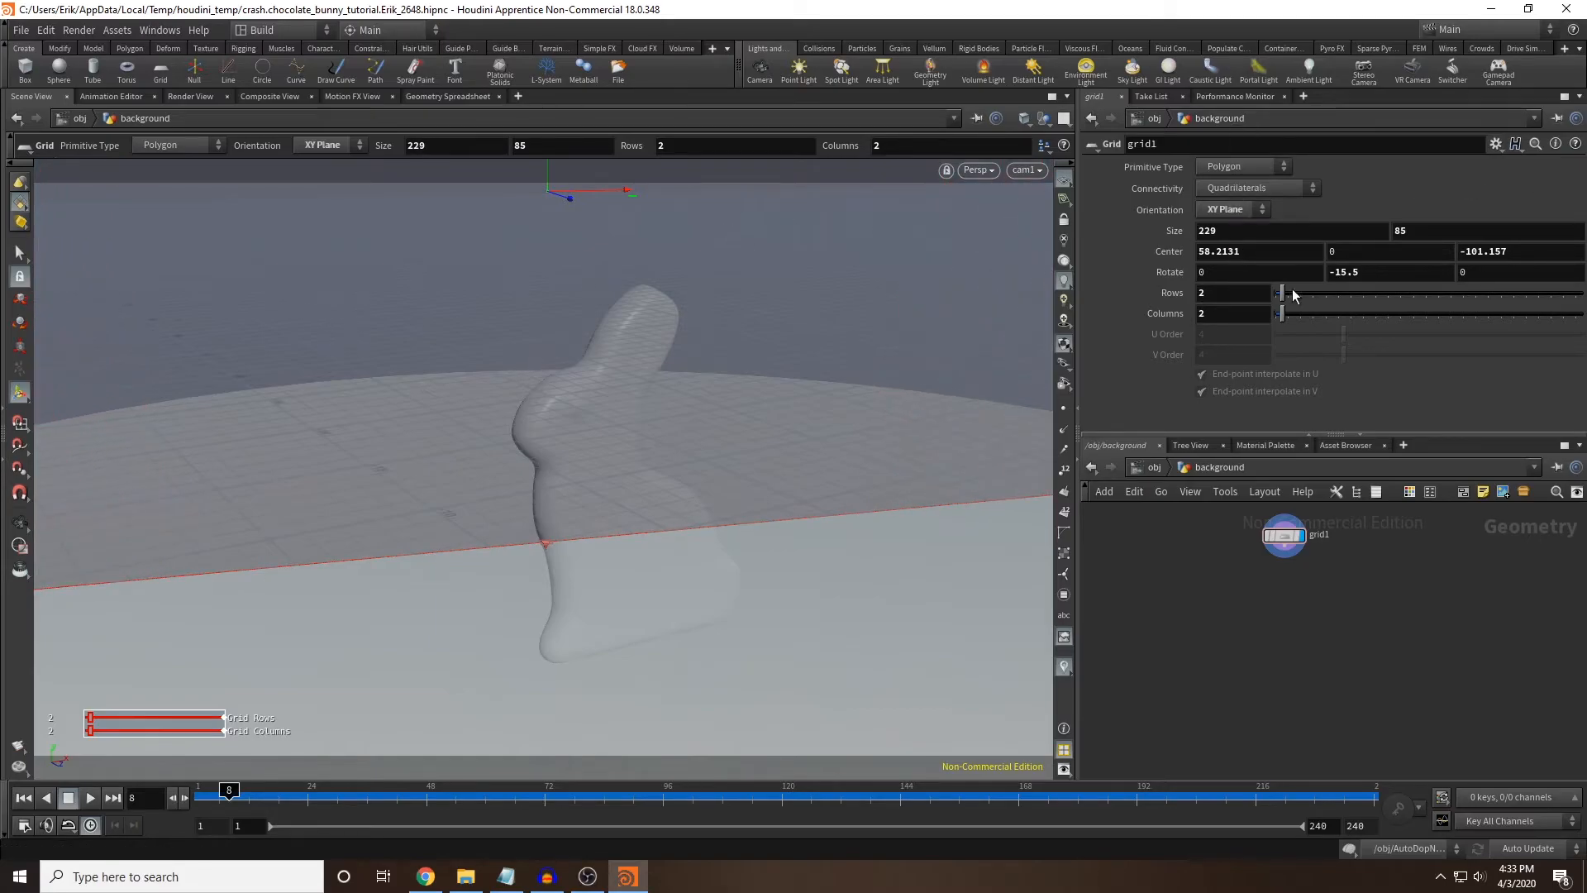
middle_drag(1391, 272, 529, 256)
click(1154, 469)
Look through cam1 again and lower it slightly to a Y position of about 12.0.
alt+drag(662, 399, 765, 430)
key(Escape)
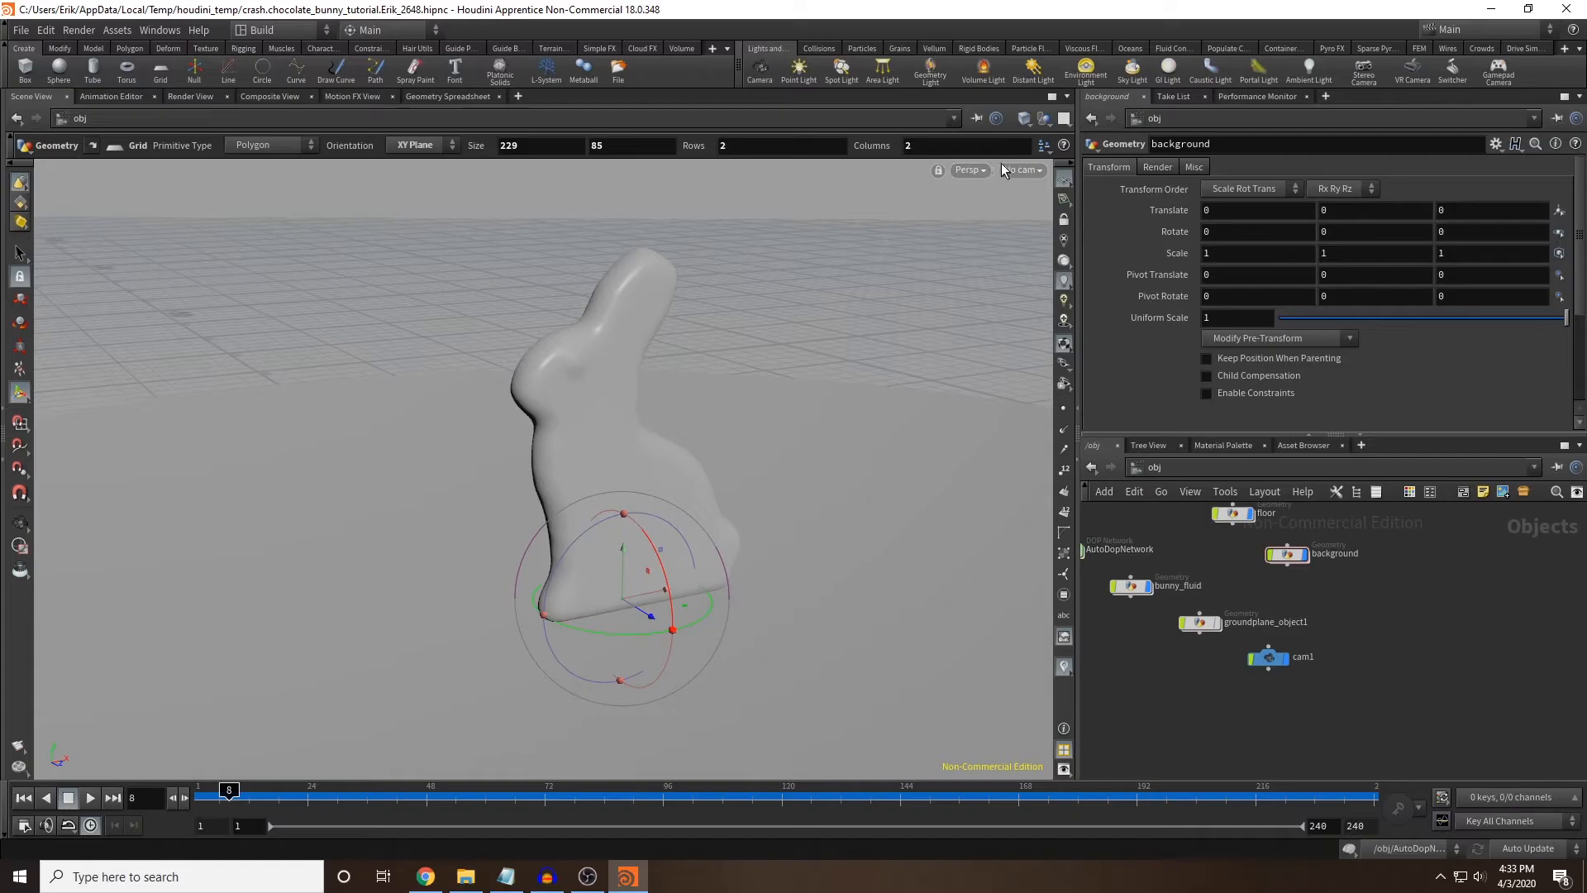
click(1022, 170)
click(1038, 250)
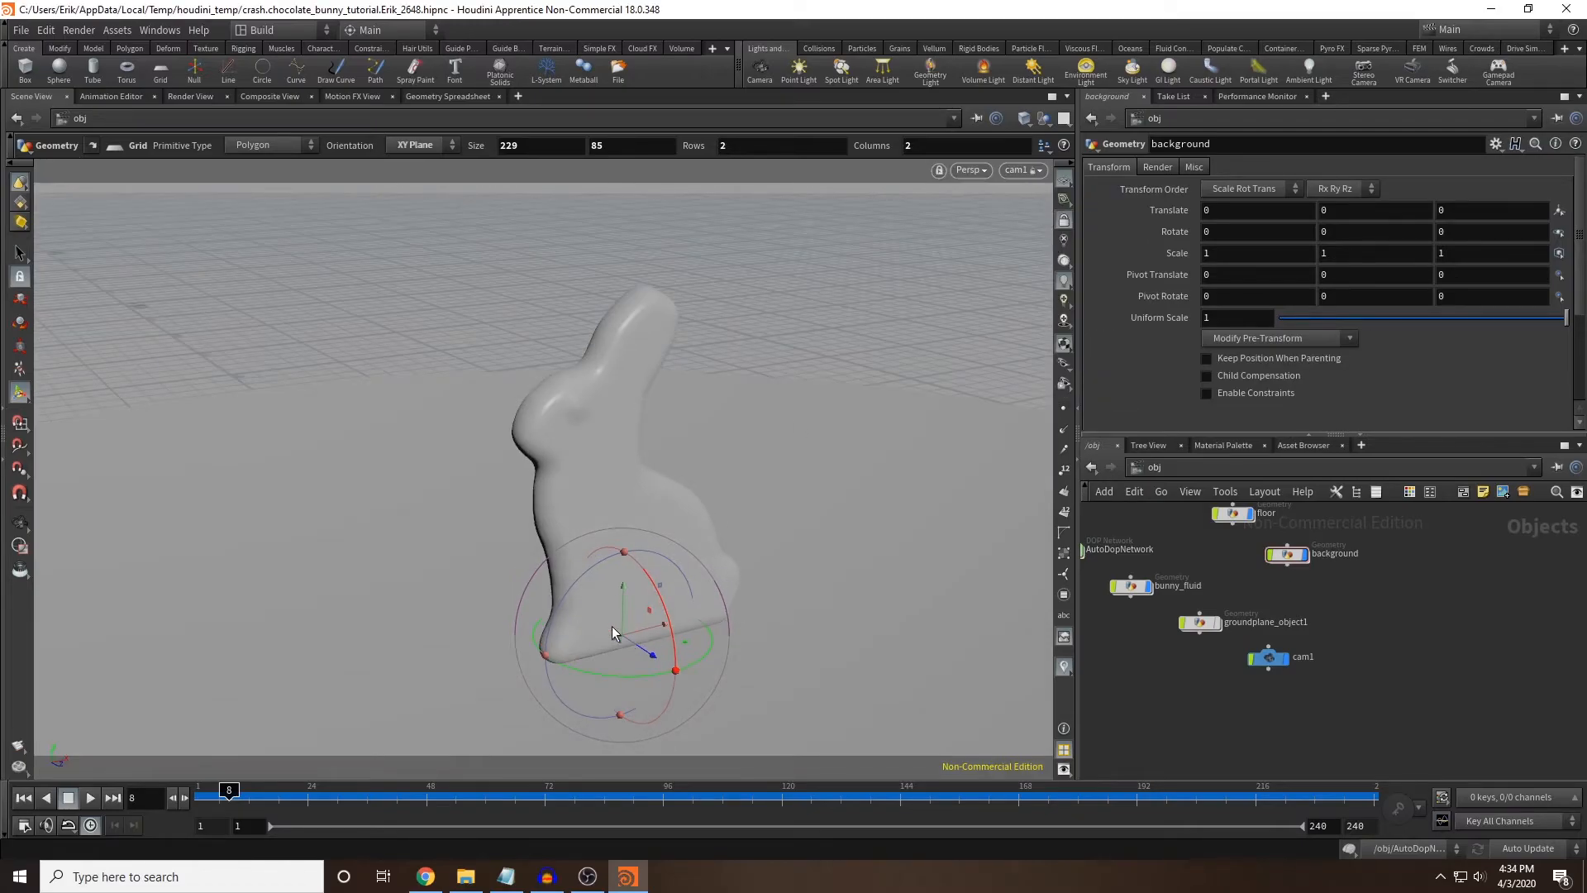
click(1256, 653)
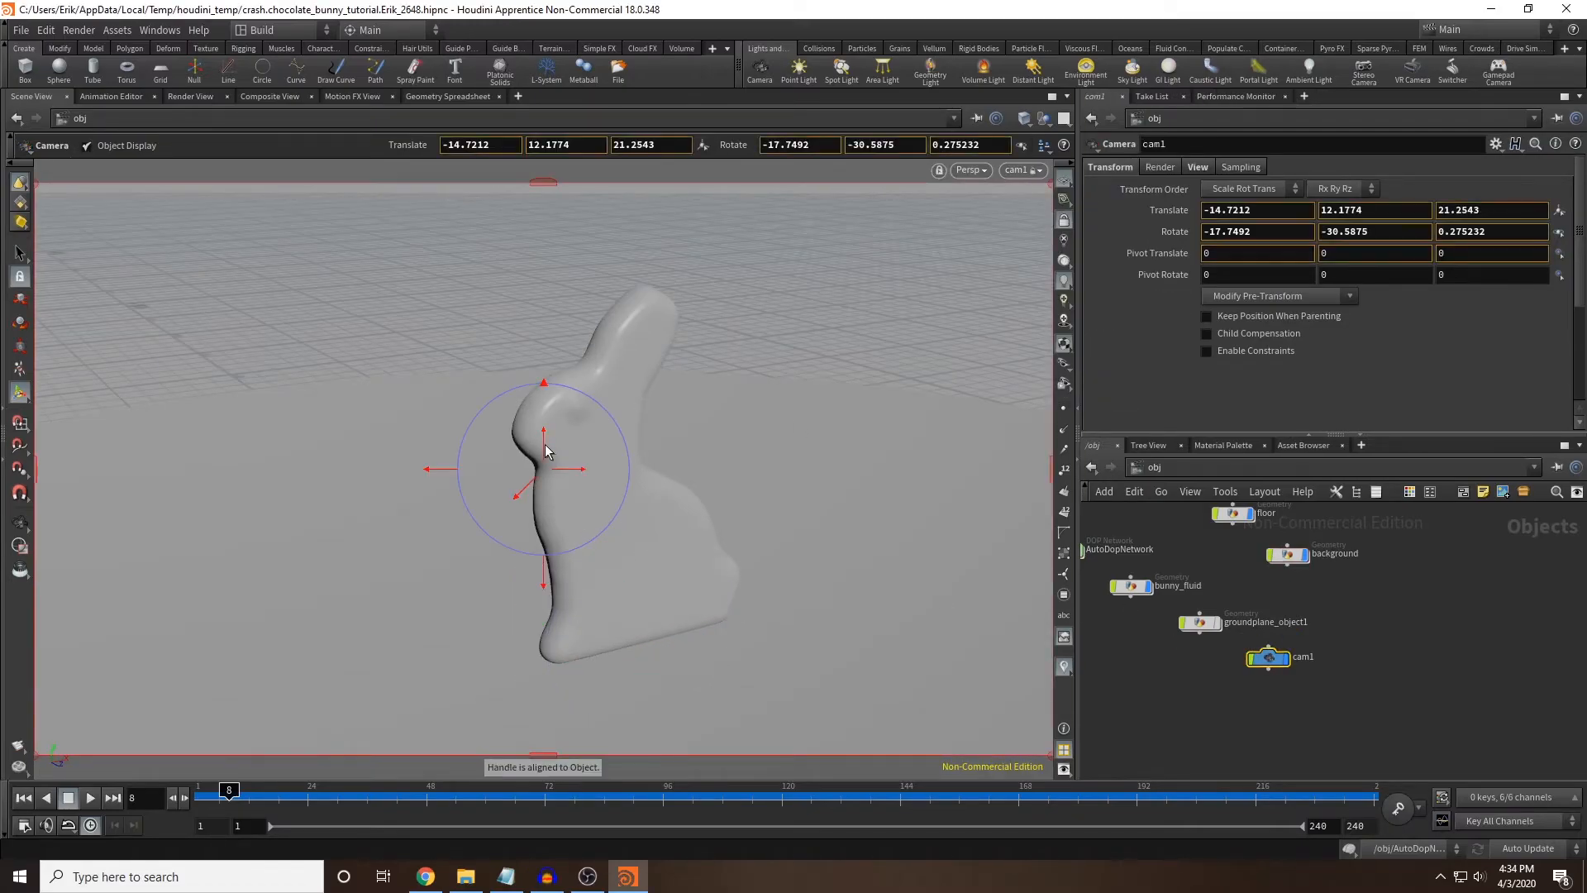
drag(542, 473, 542, 484)
Keyframe cam1's translate and rotate values at frame 1.
drag(229, 791, 156, 803)
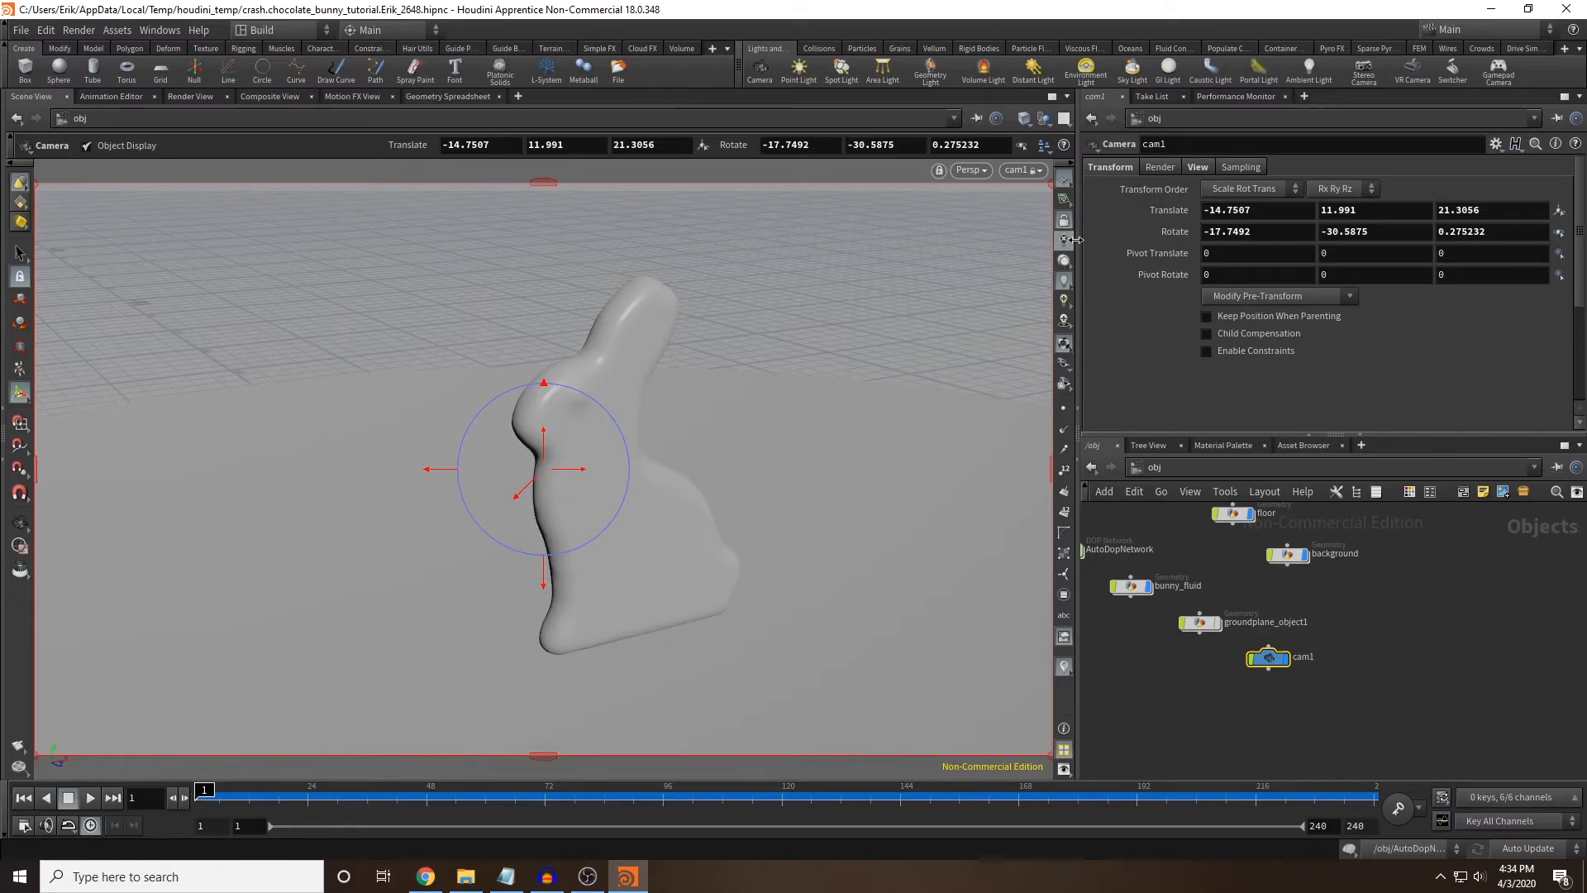
alt+click(1153, 212)
alt+click(1171, 235)
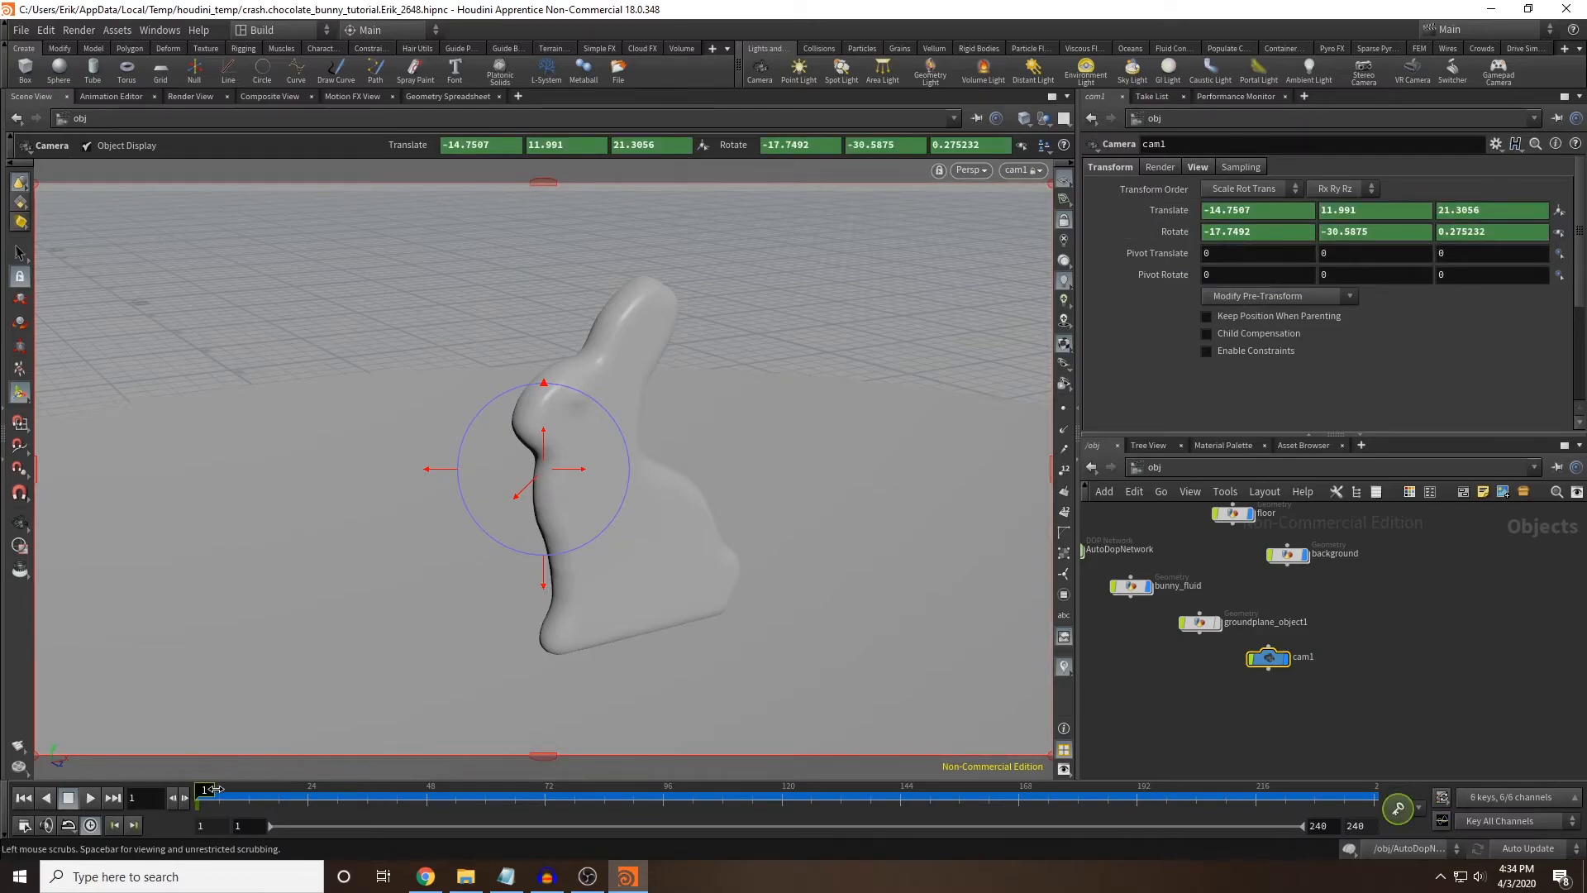
At frame 240, pull cam1 back to about (-18.2, 14.1, 27.1) and keyframe its translate and rotate values.
click(1376, 806)
drag(529, 485, 2, 741)
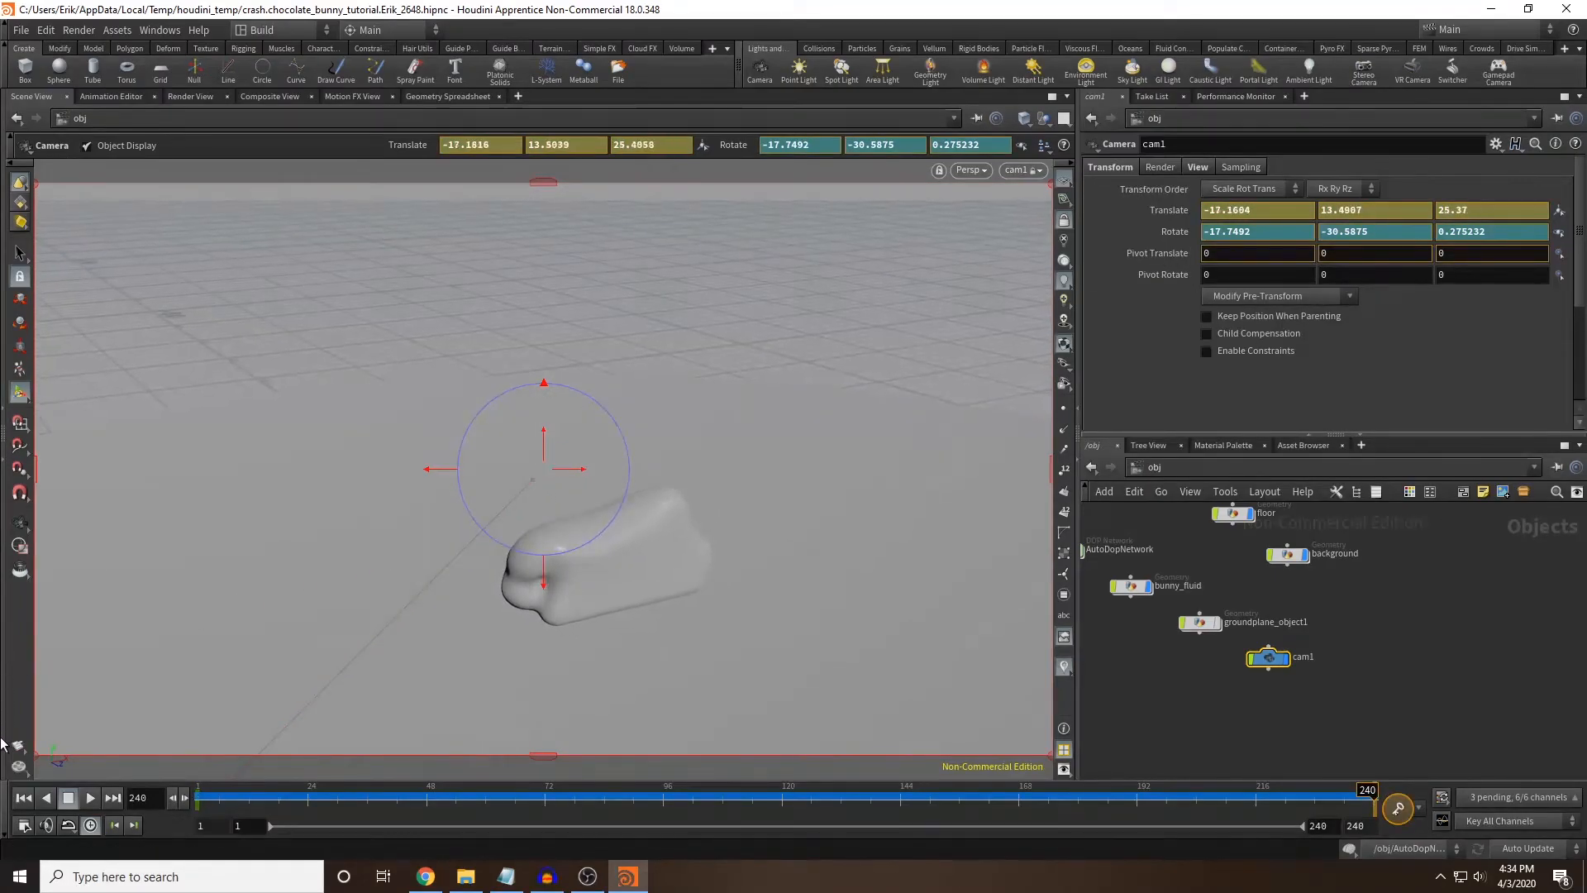
drag(530, 494, 294, 583)
alt+click(1171, 216)
alt+click(1170, 231)
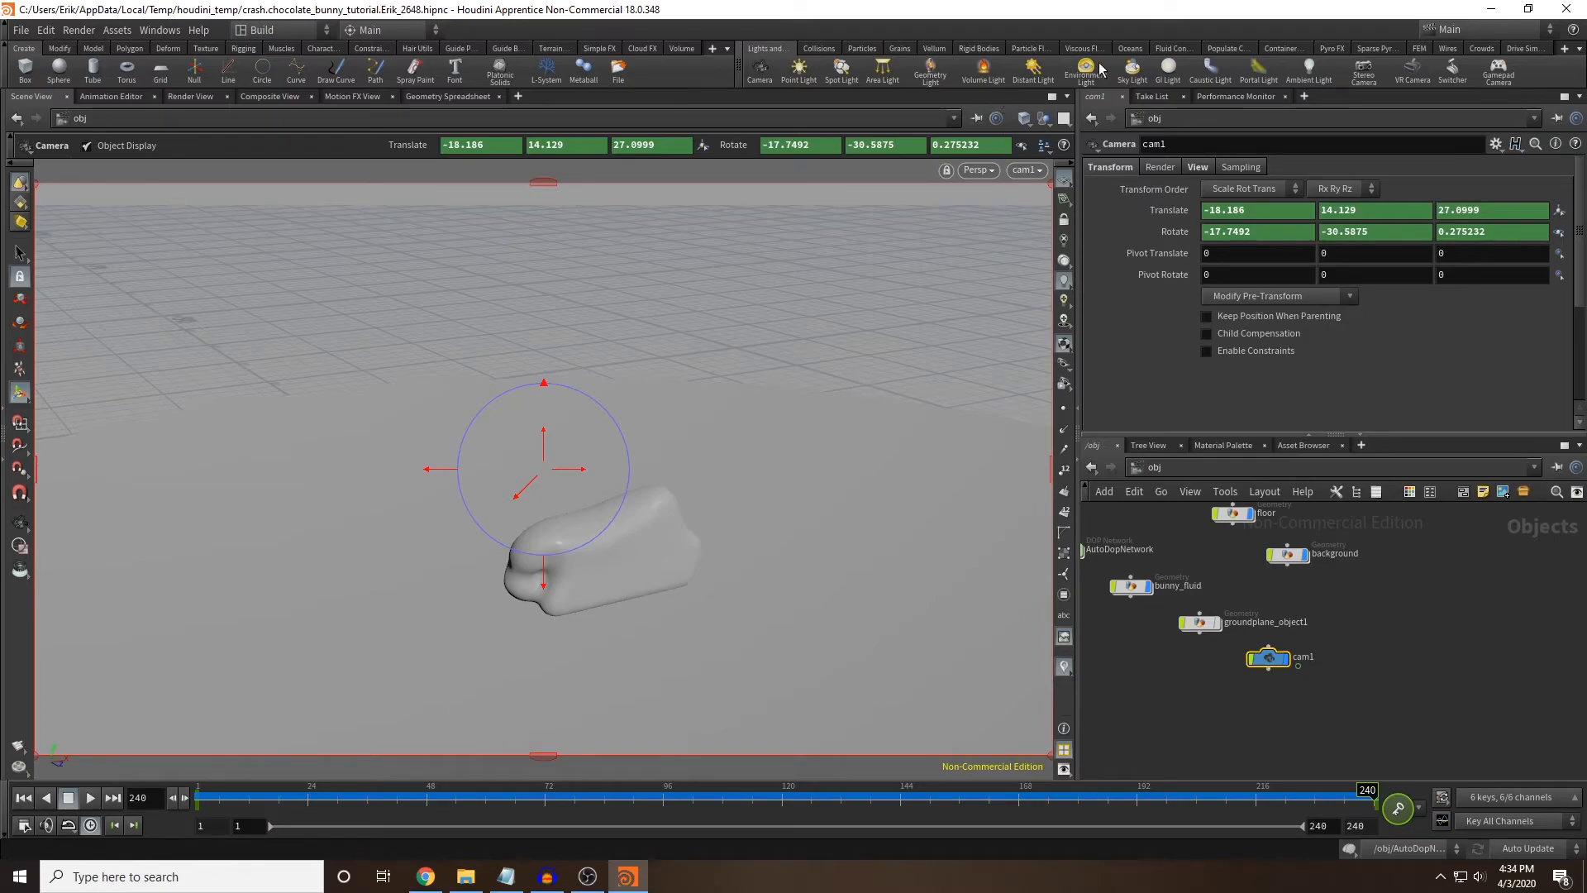
Add an environment light to the scene.
click(1085, 70)
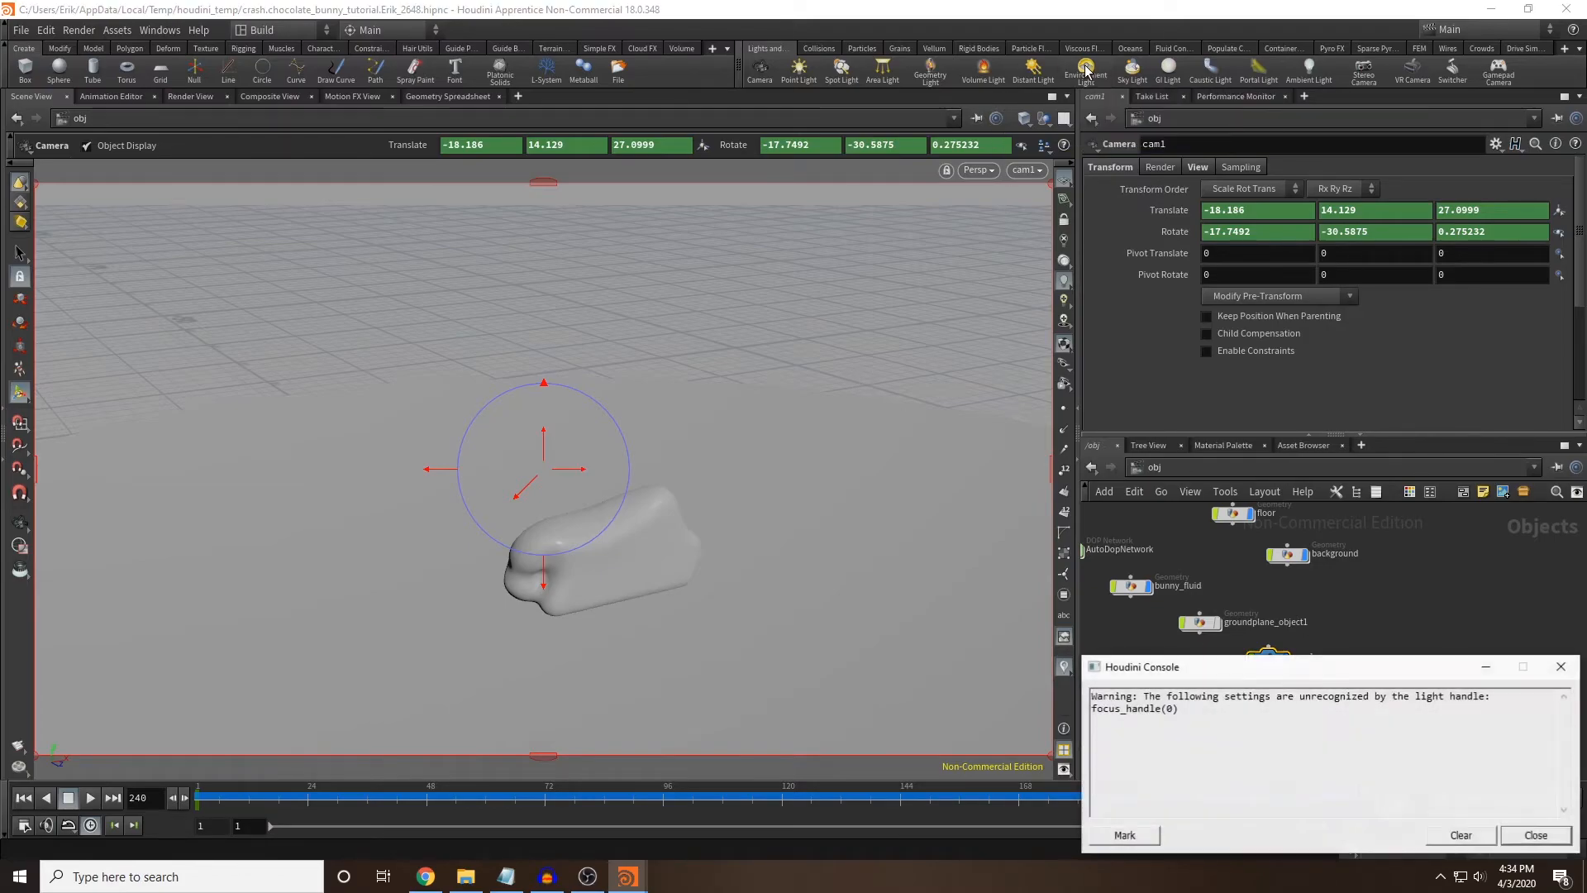
click(1441, 680)
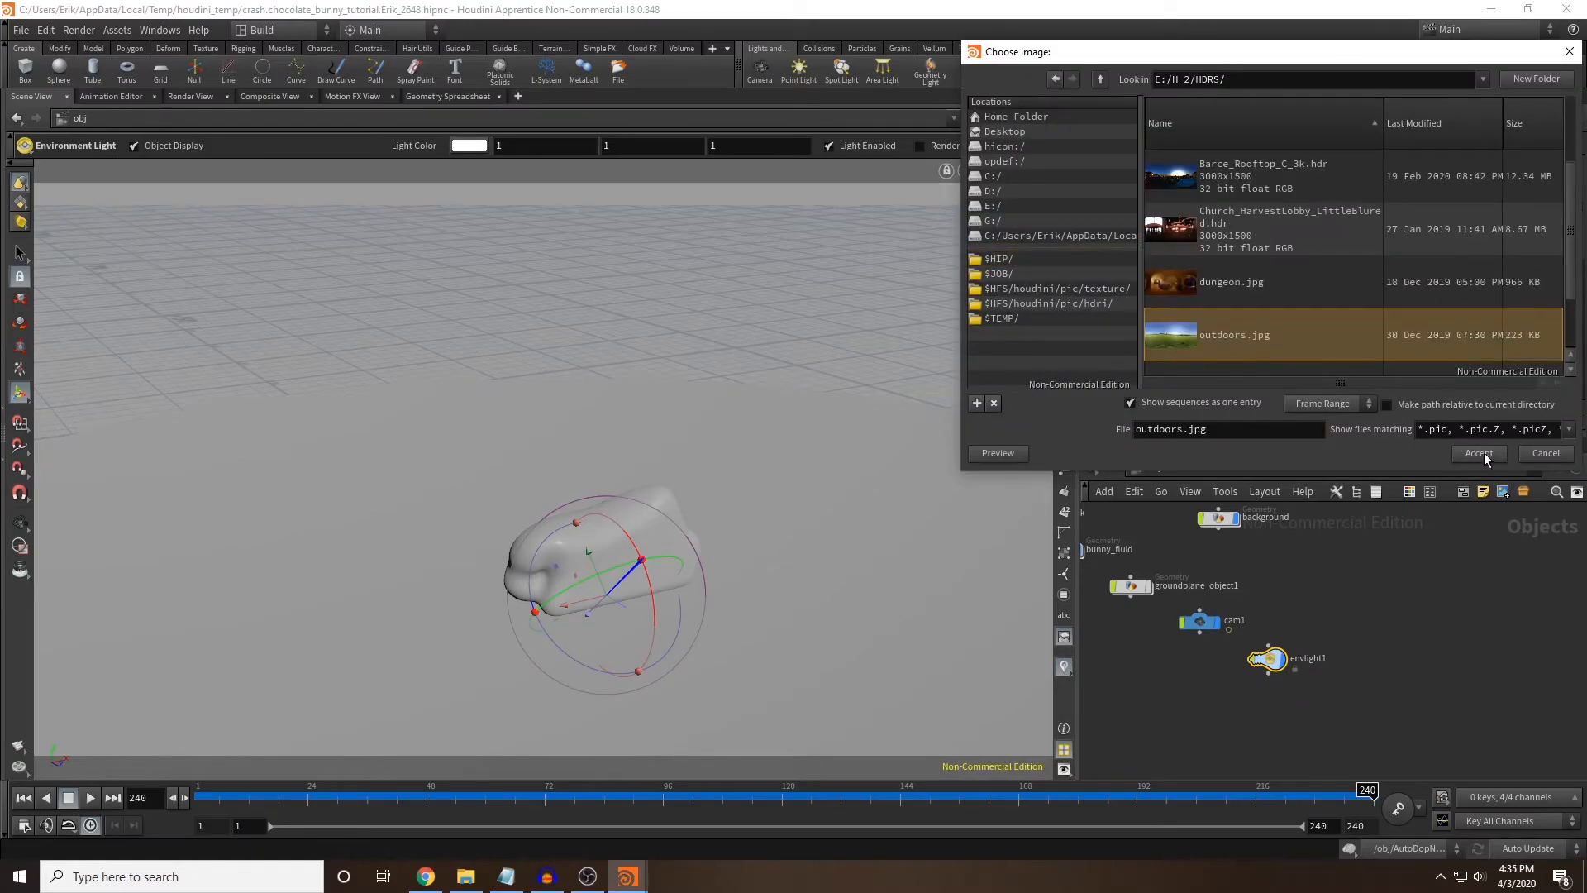
Use outdoors.jpg as the environment light's environment map and set its light intensity to 2.
click(1485, 453)
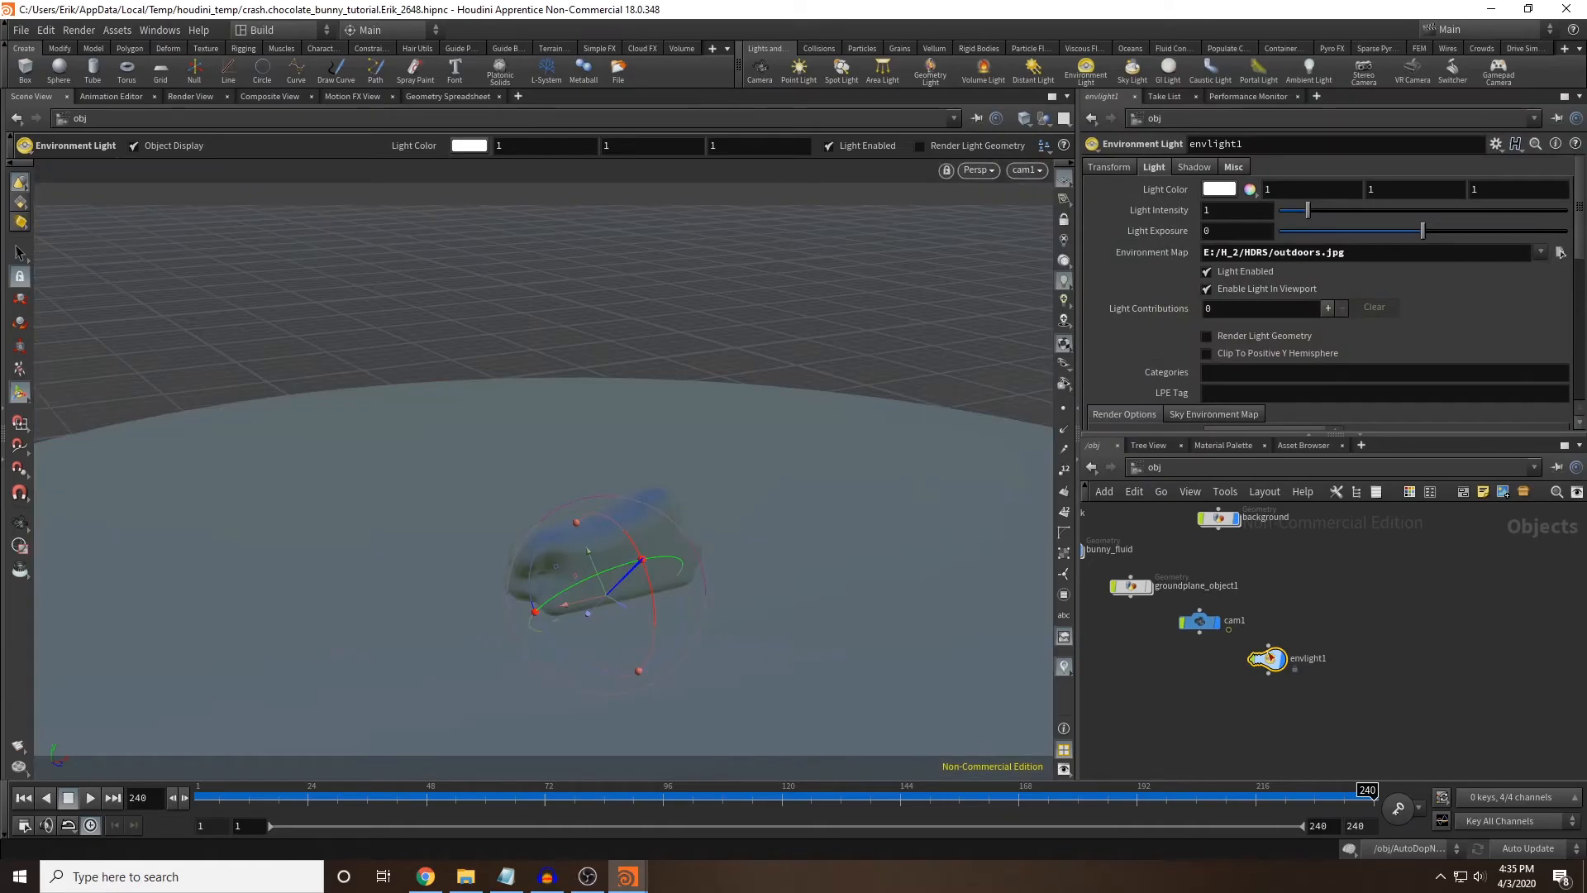
click(1262, 214)
text(2)
key(Return)
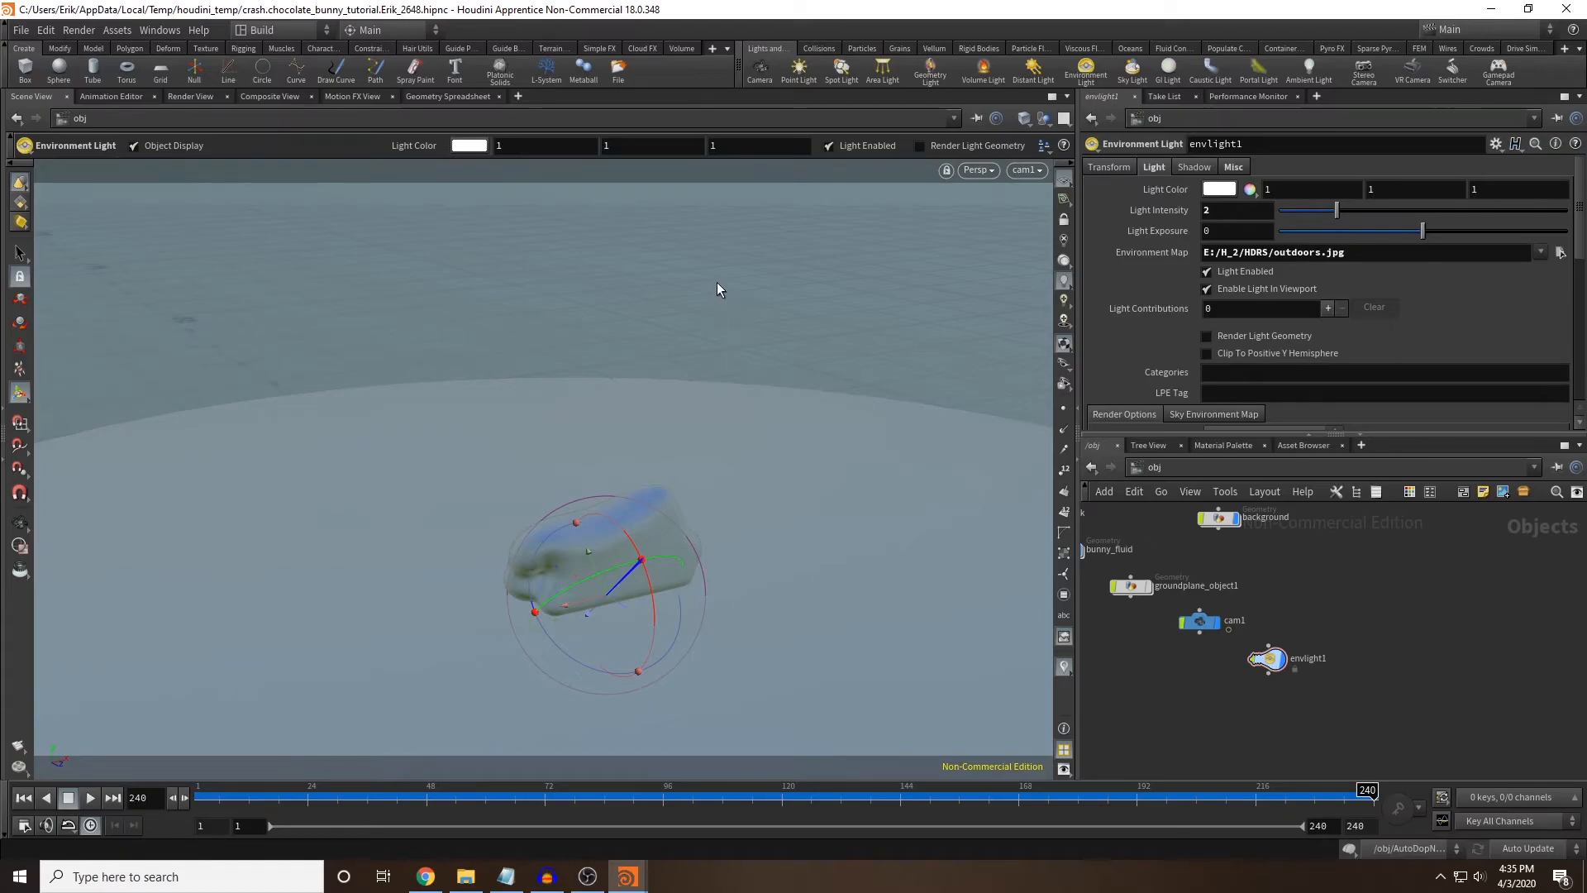
Add the Milk Chocolate material from the material palette to the scene and assign it to the bunny.
click(1229, 447)
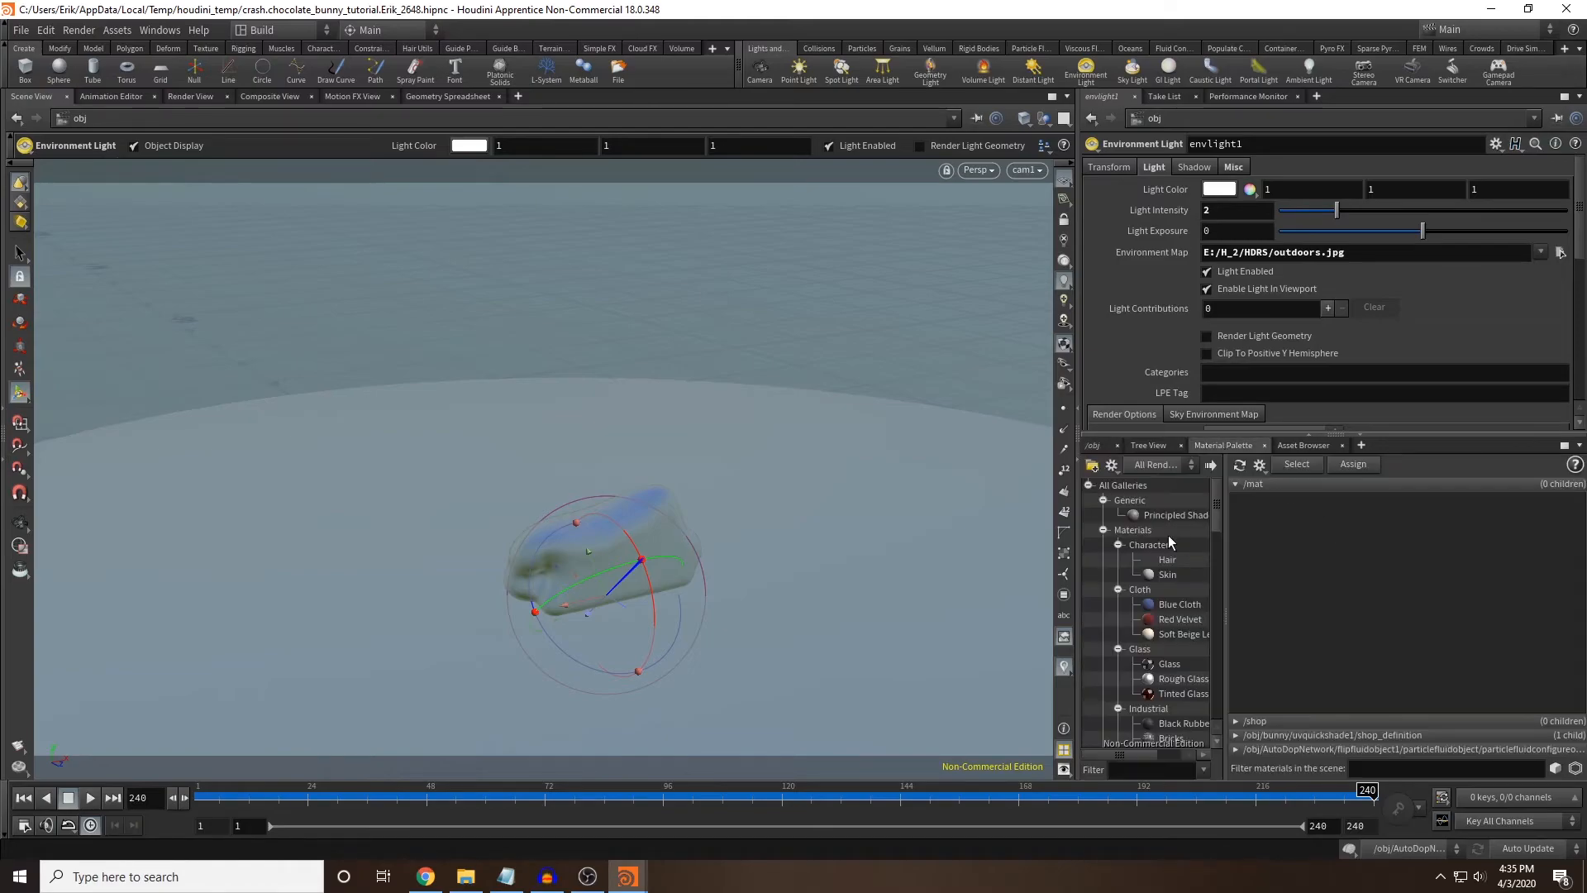
drag(1217, 503, 1355, 558)
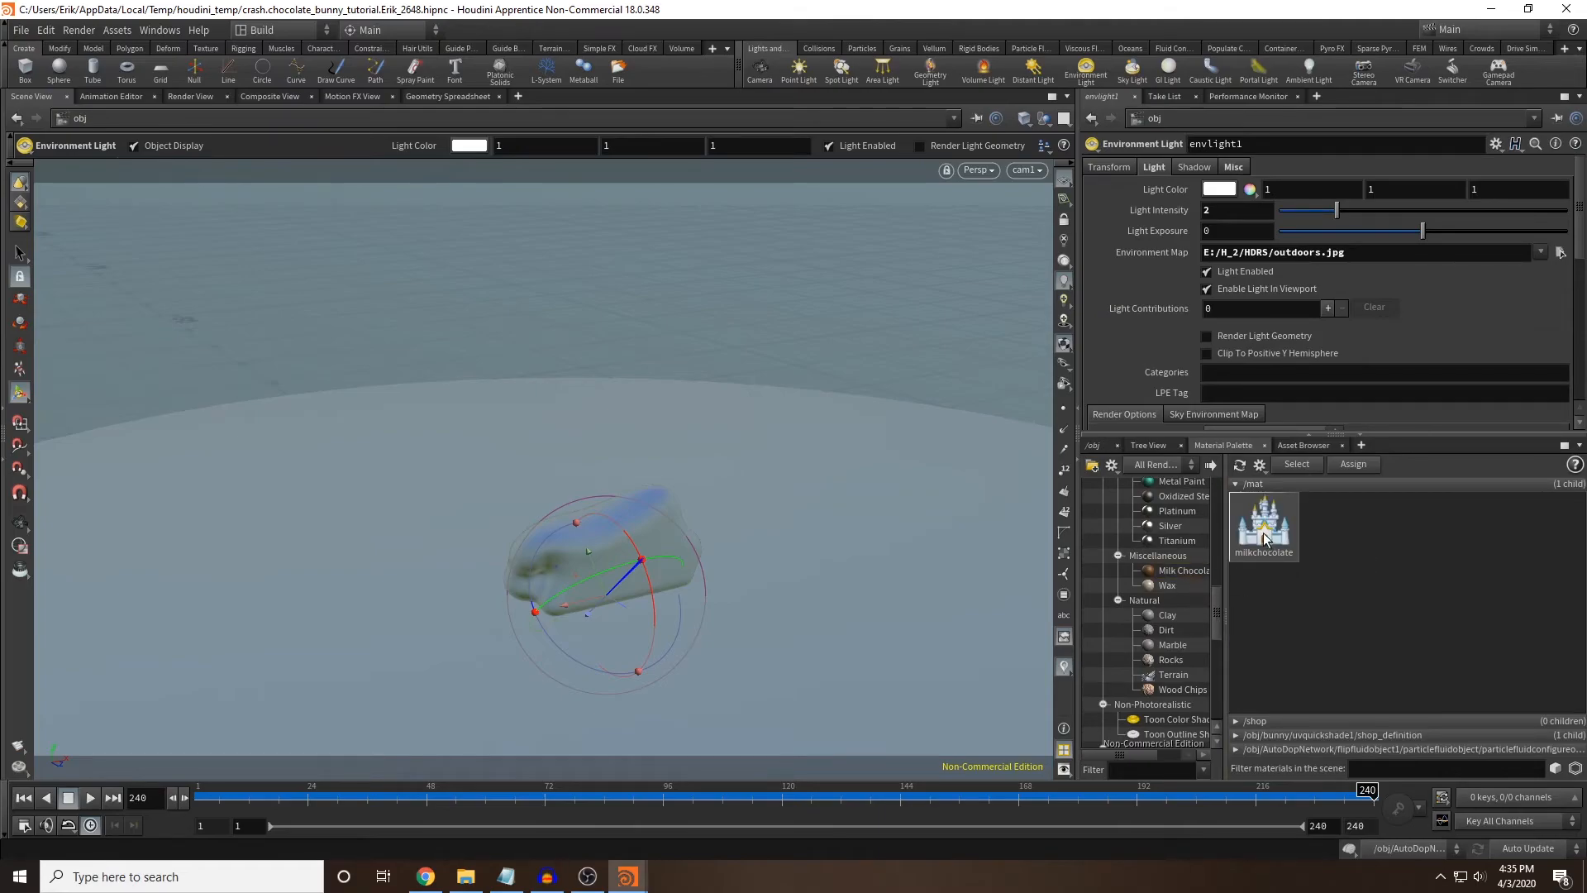
drag(1269, 533, 641, 528)
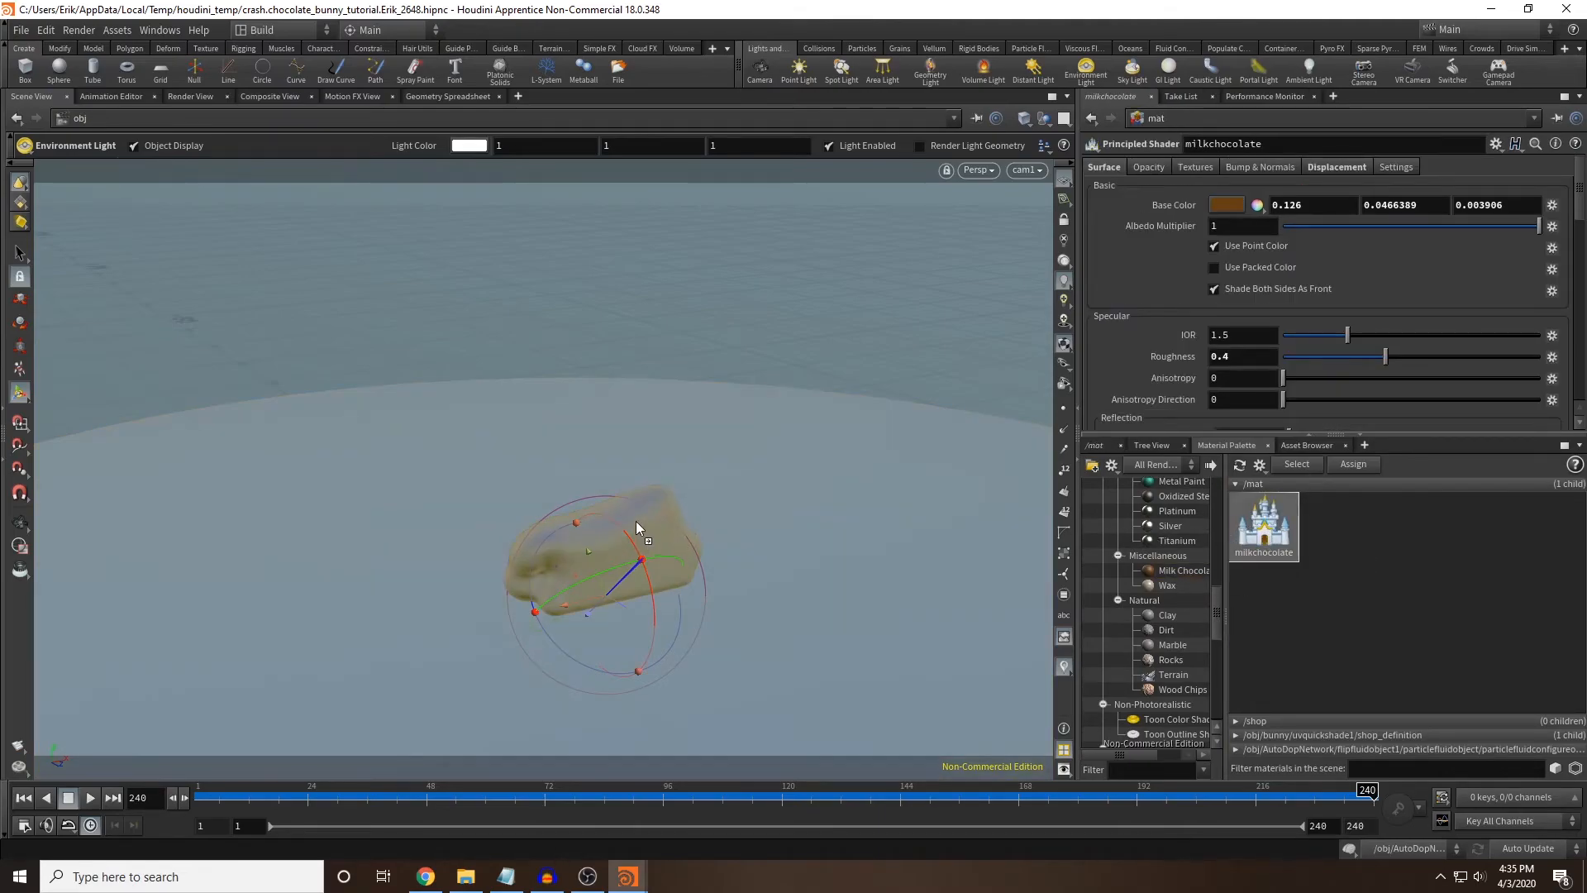
Add two Principled Shader materials to the scene and name them table and background.
scroll(1151, 519, up, 12)
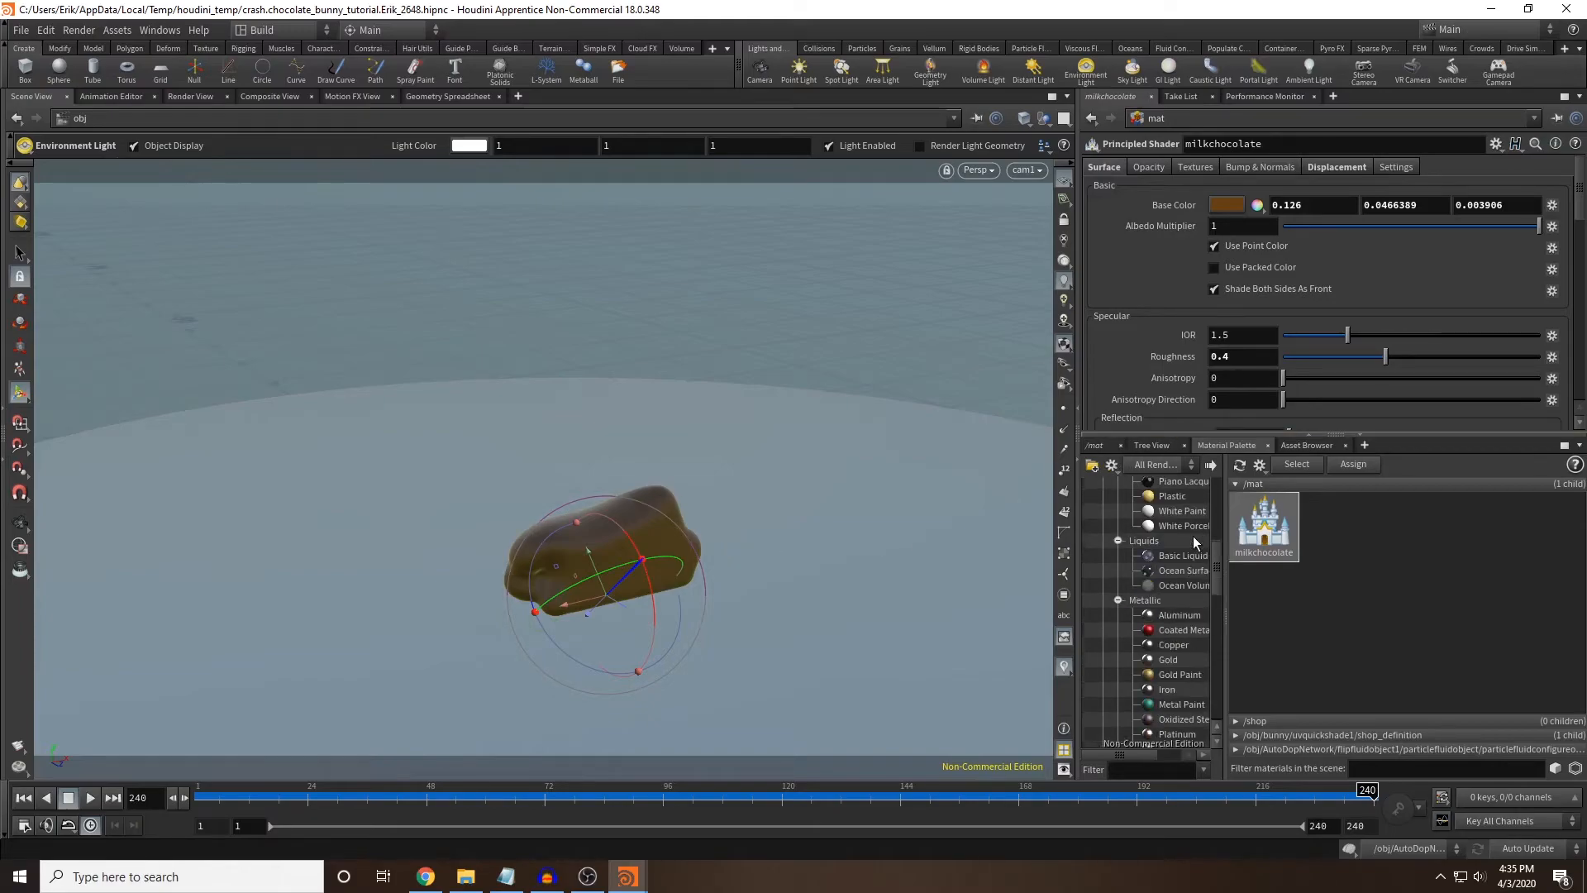
drag(1155, 521, 1333, 529)
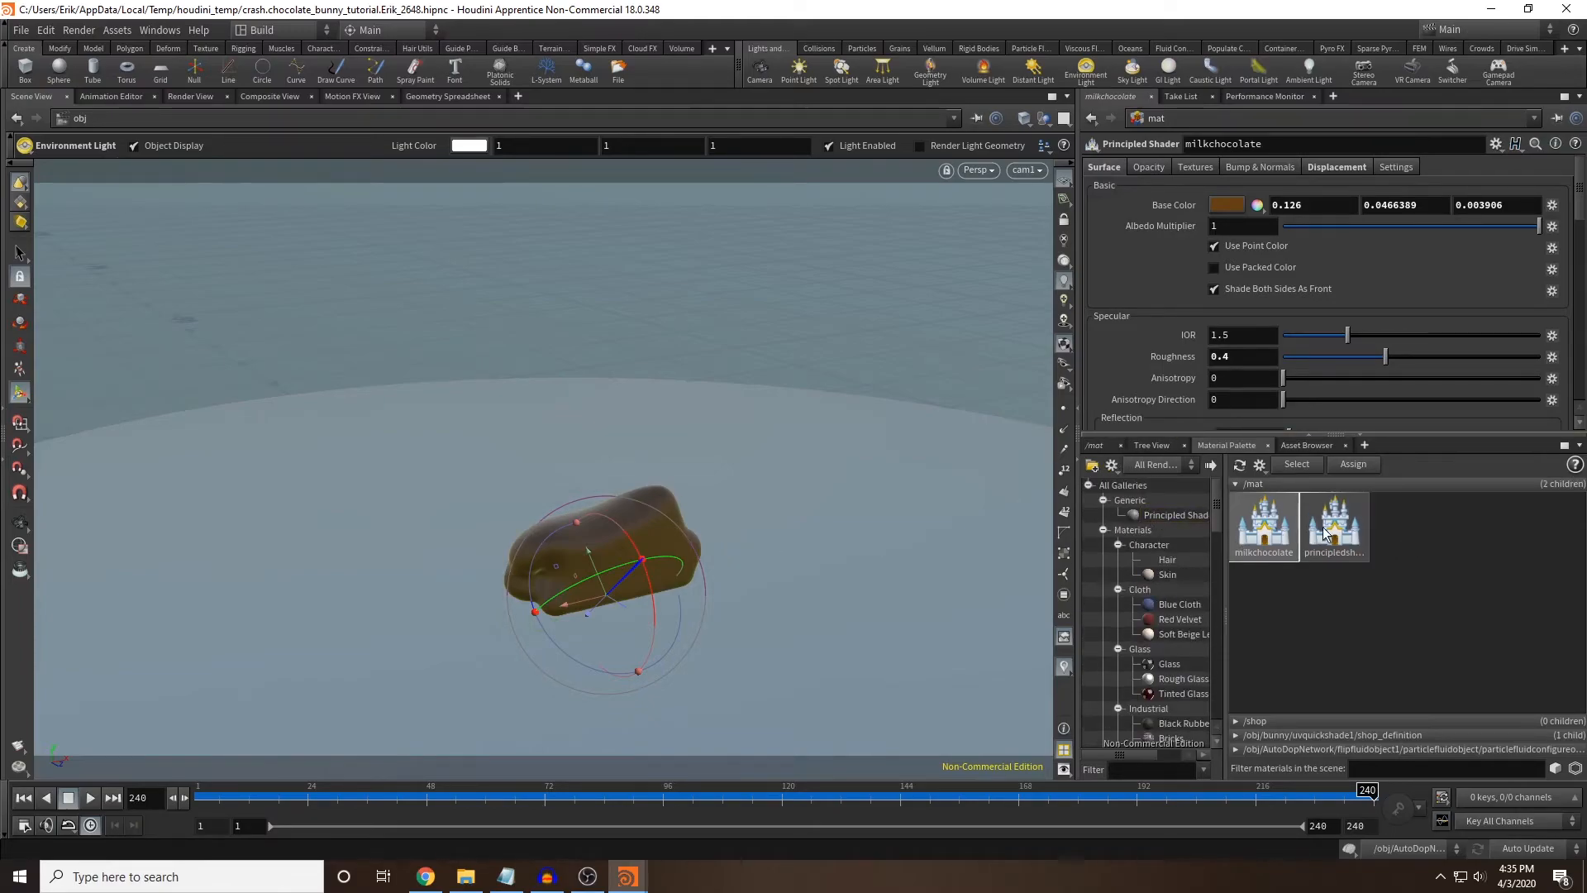
text(table)
key(Return)
drag(1177, 516, 1419, 536)
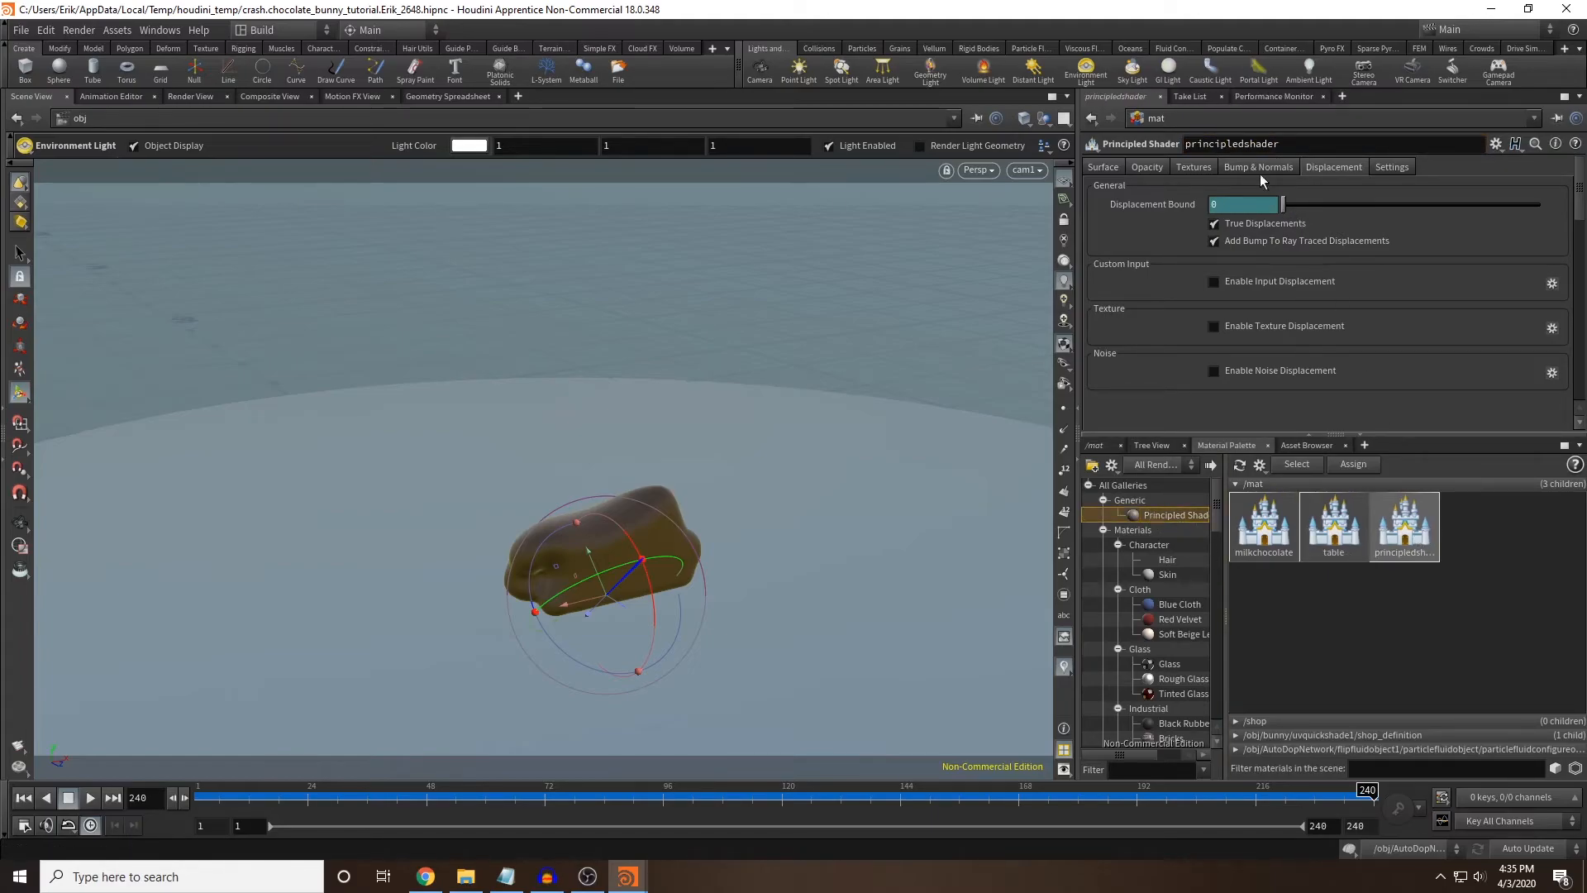
text(background)
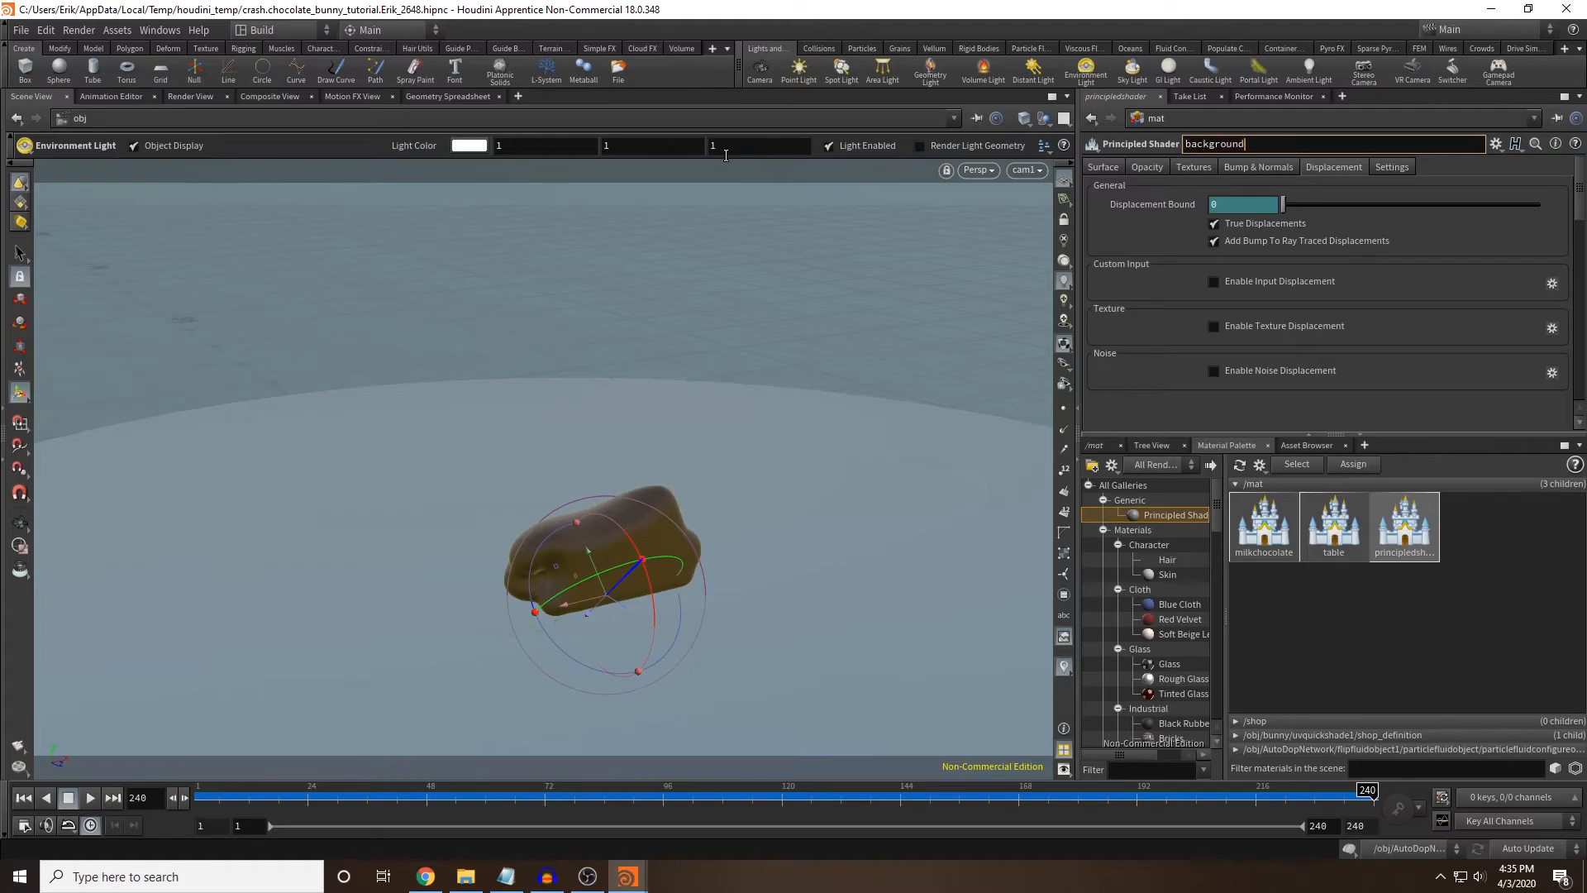
key(Return)
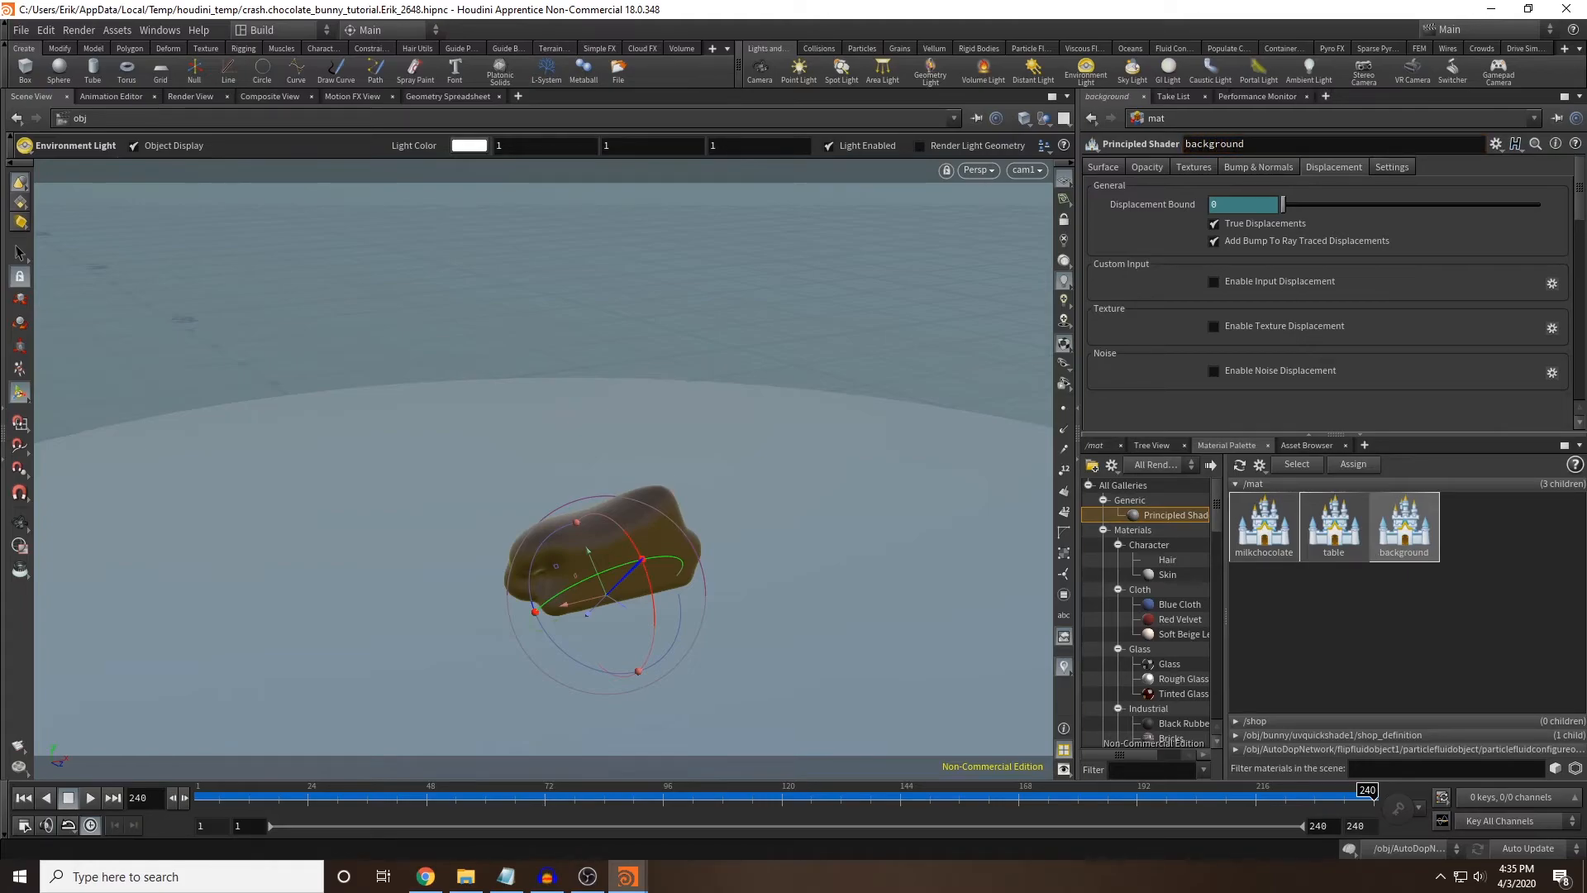
Set the table material's base color to bright green (0.055, 1, 0).
click(1334, 527)
click(1116, 167)
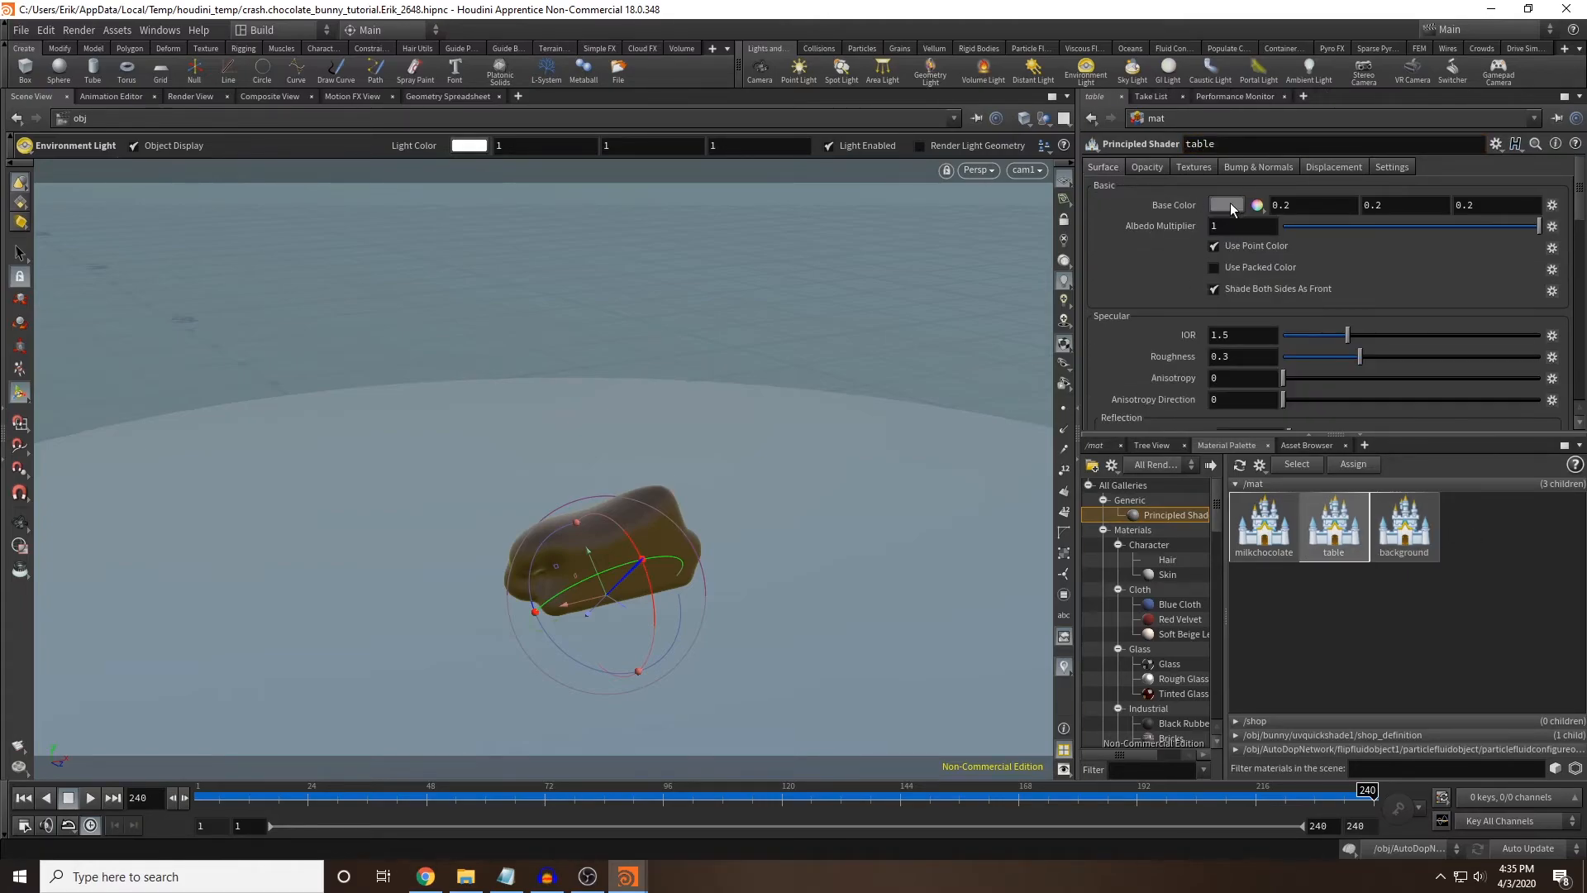
click(1230, 204)
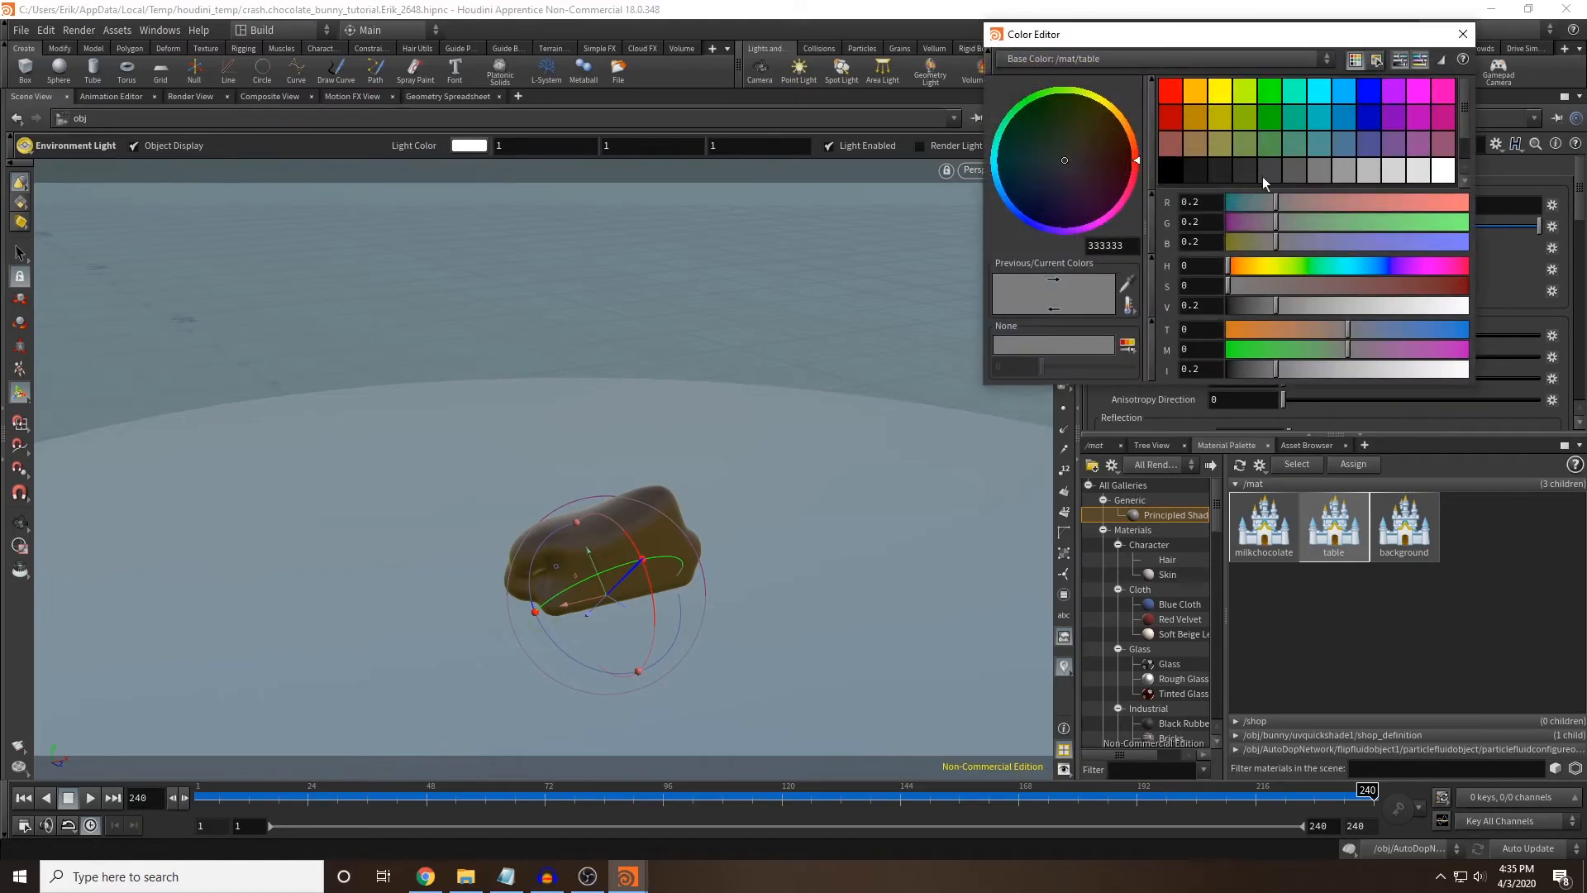
click(1270, 91)
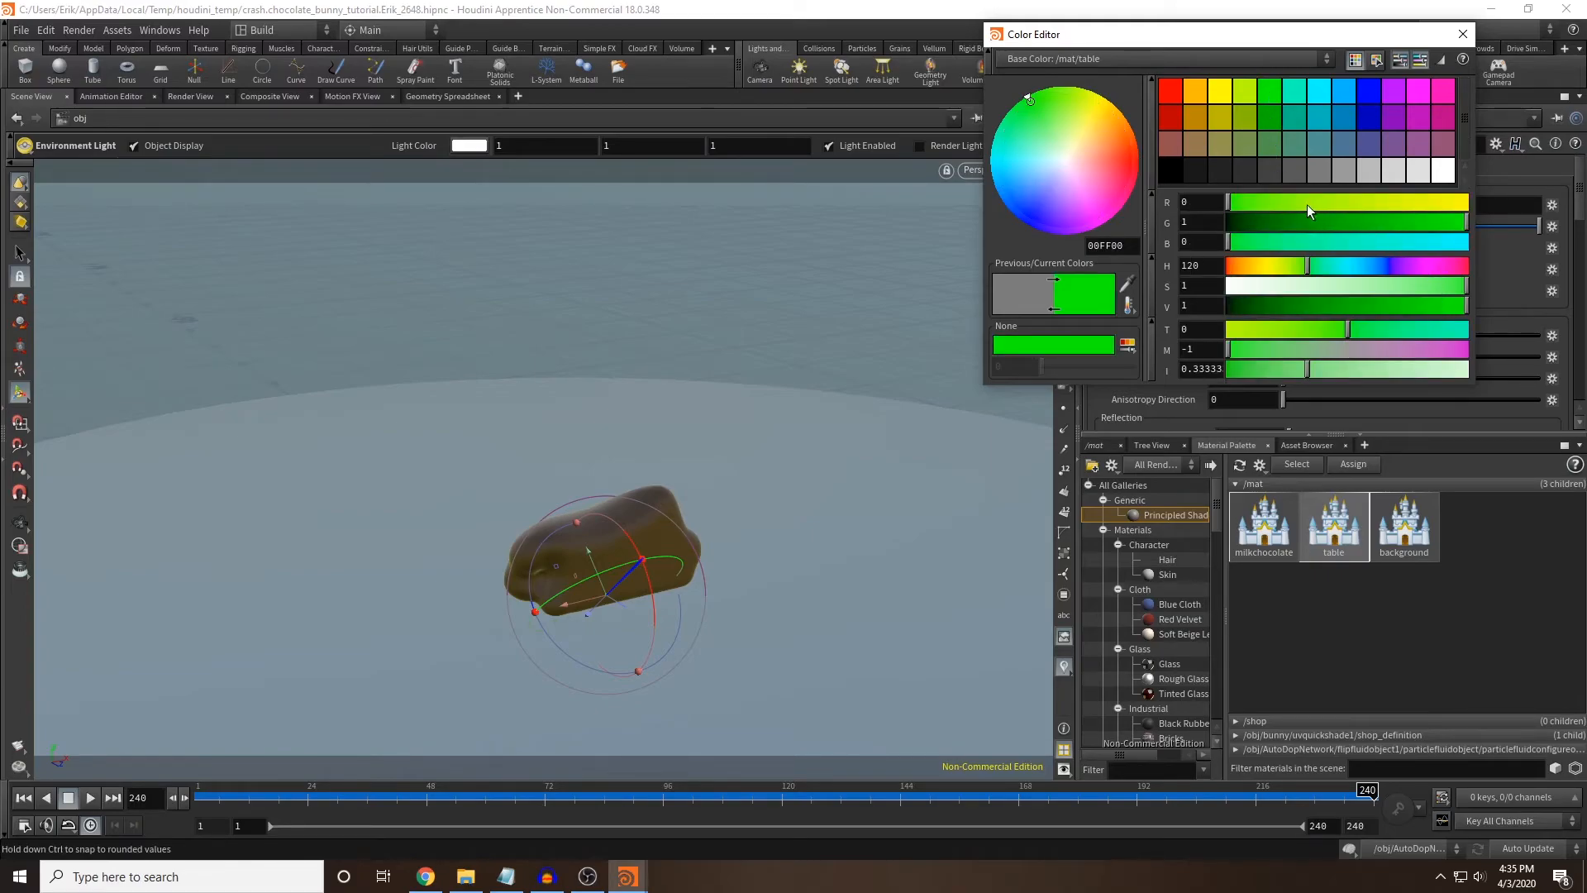
drag(1262, 205, 1243, 207)
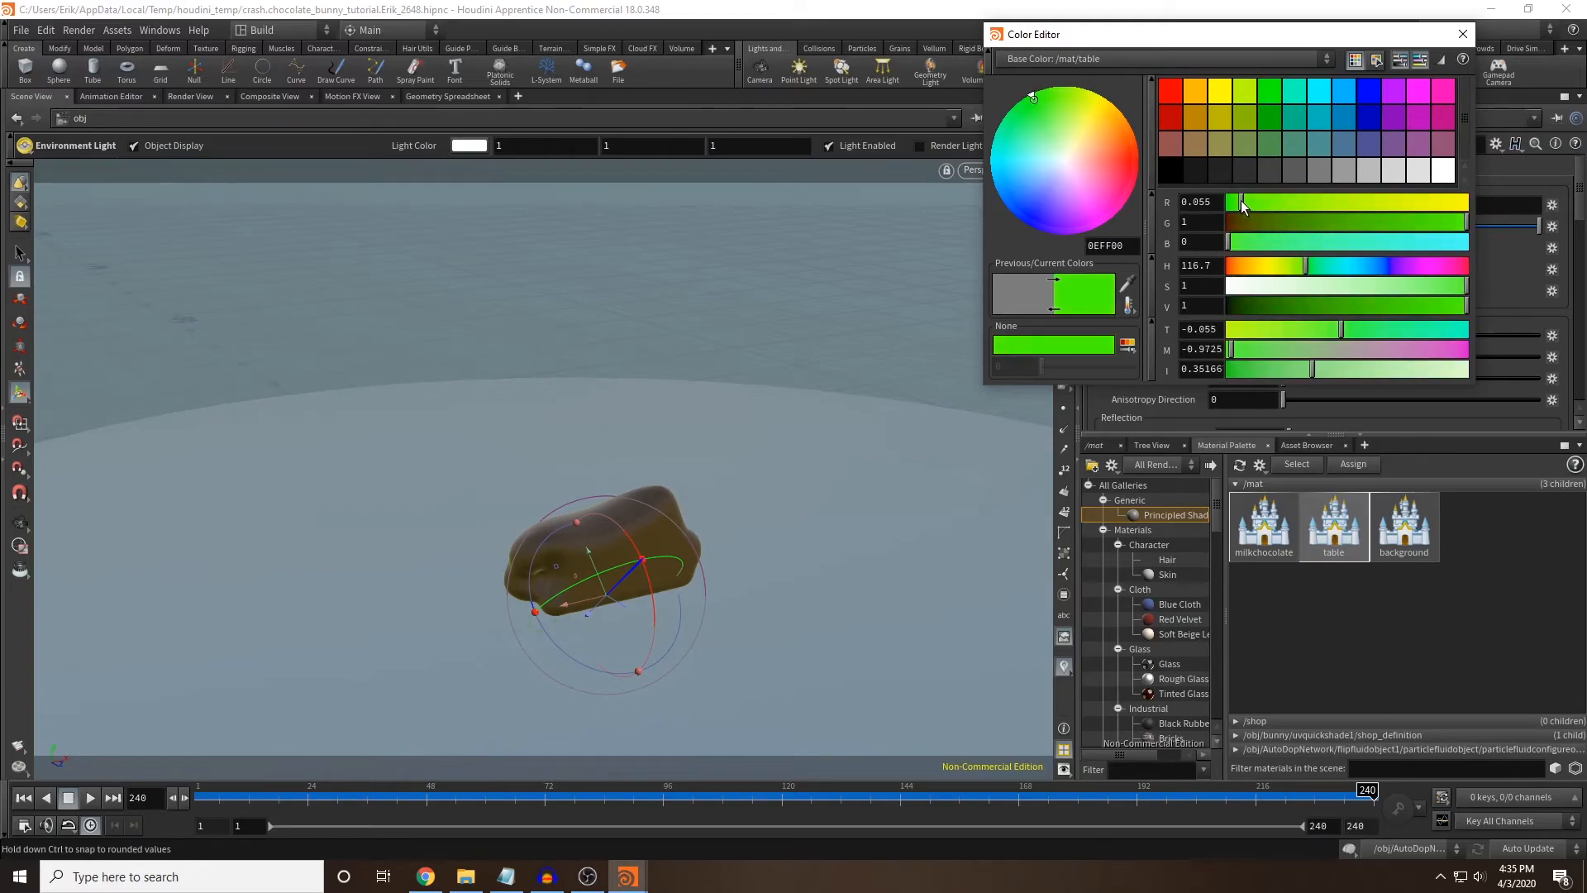
click(1463, 34)
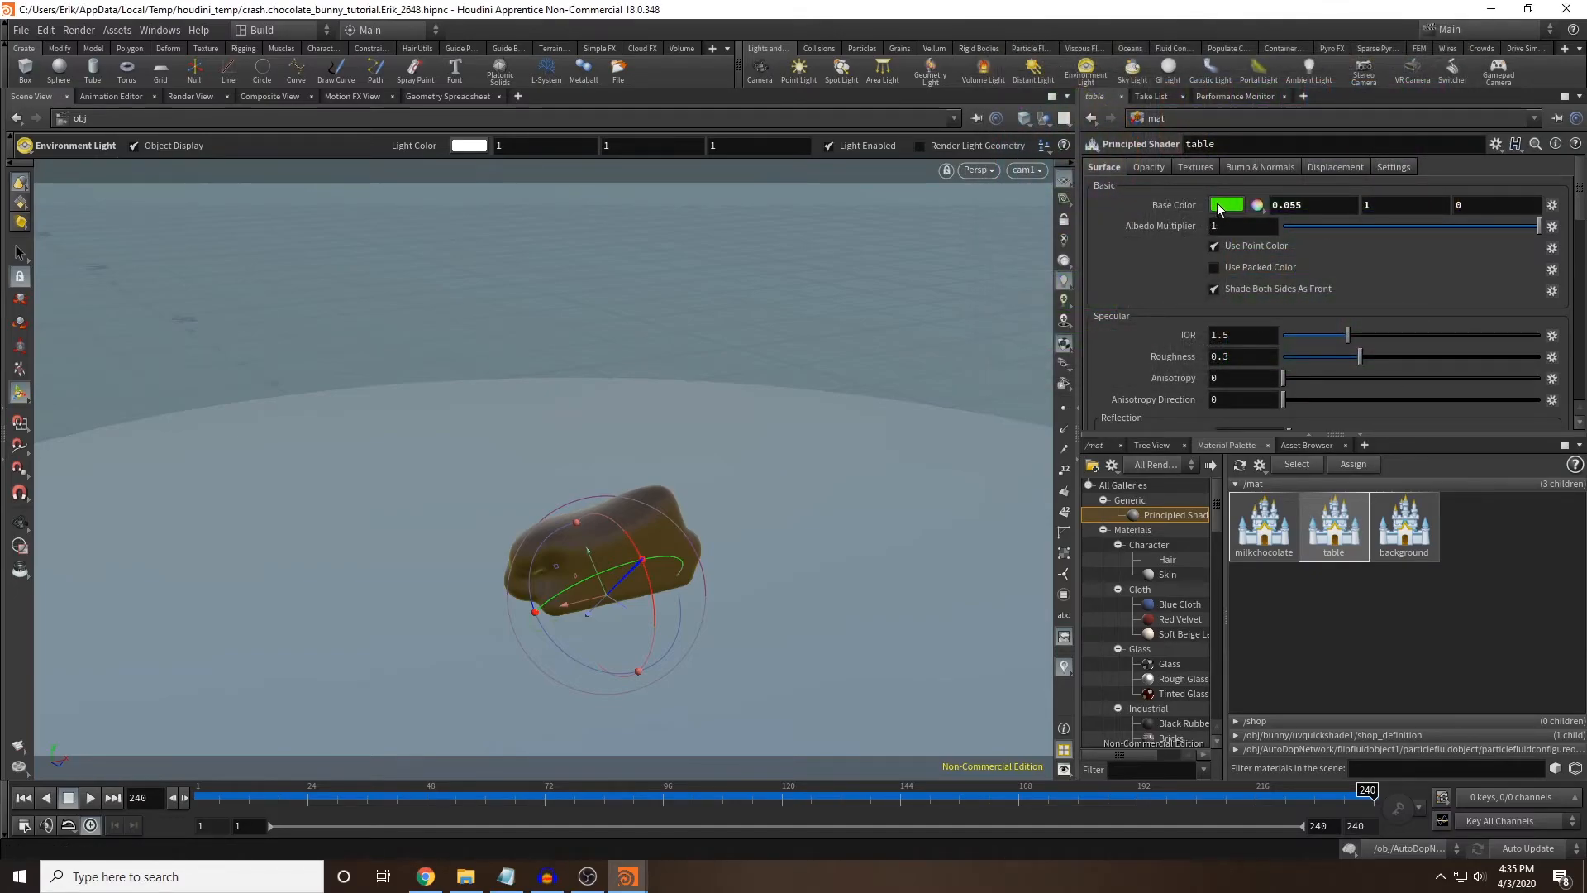
Assign the table material to the ground plane and change its base color to blue (0, 0.25, 0.5).
drag(1364, 552, 907, 524)
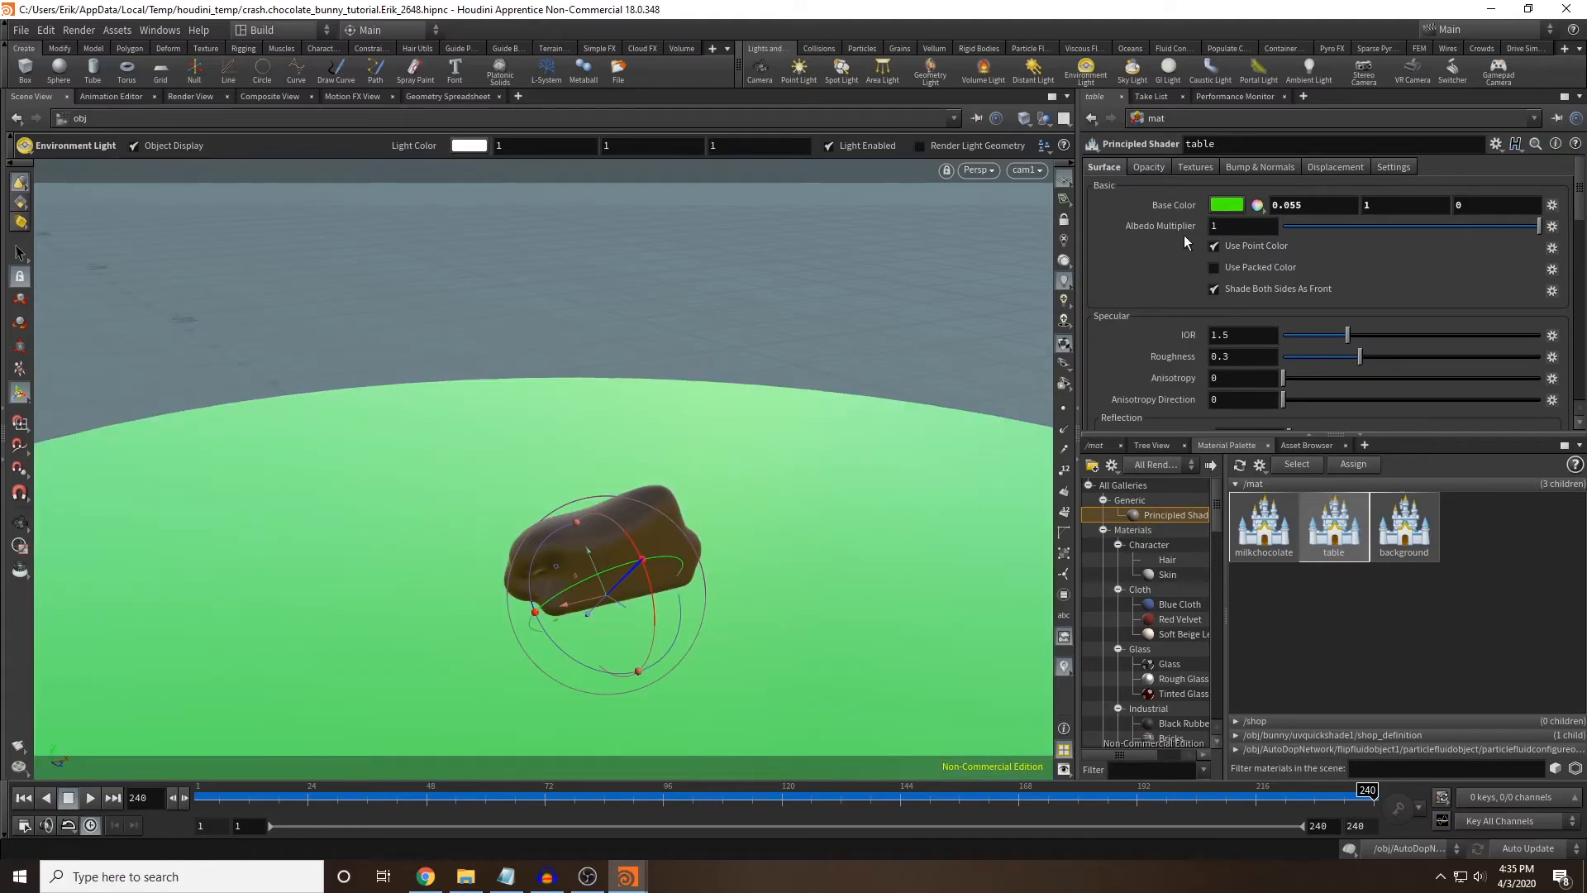
click(1218, 205)
click(1341, 118)
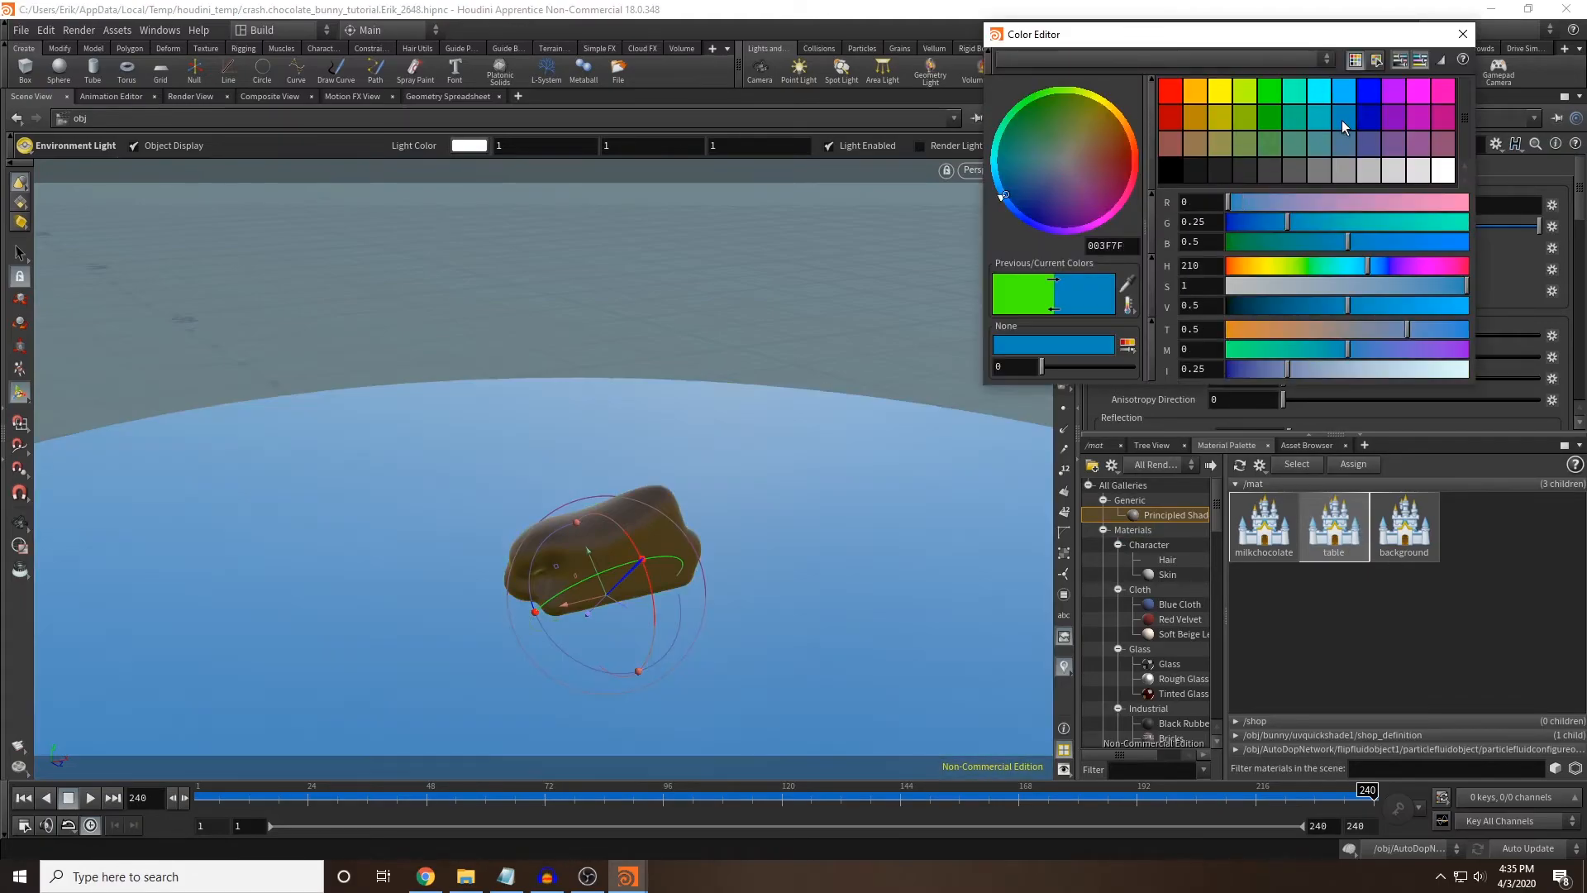
click(1463, 34)
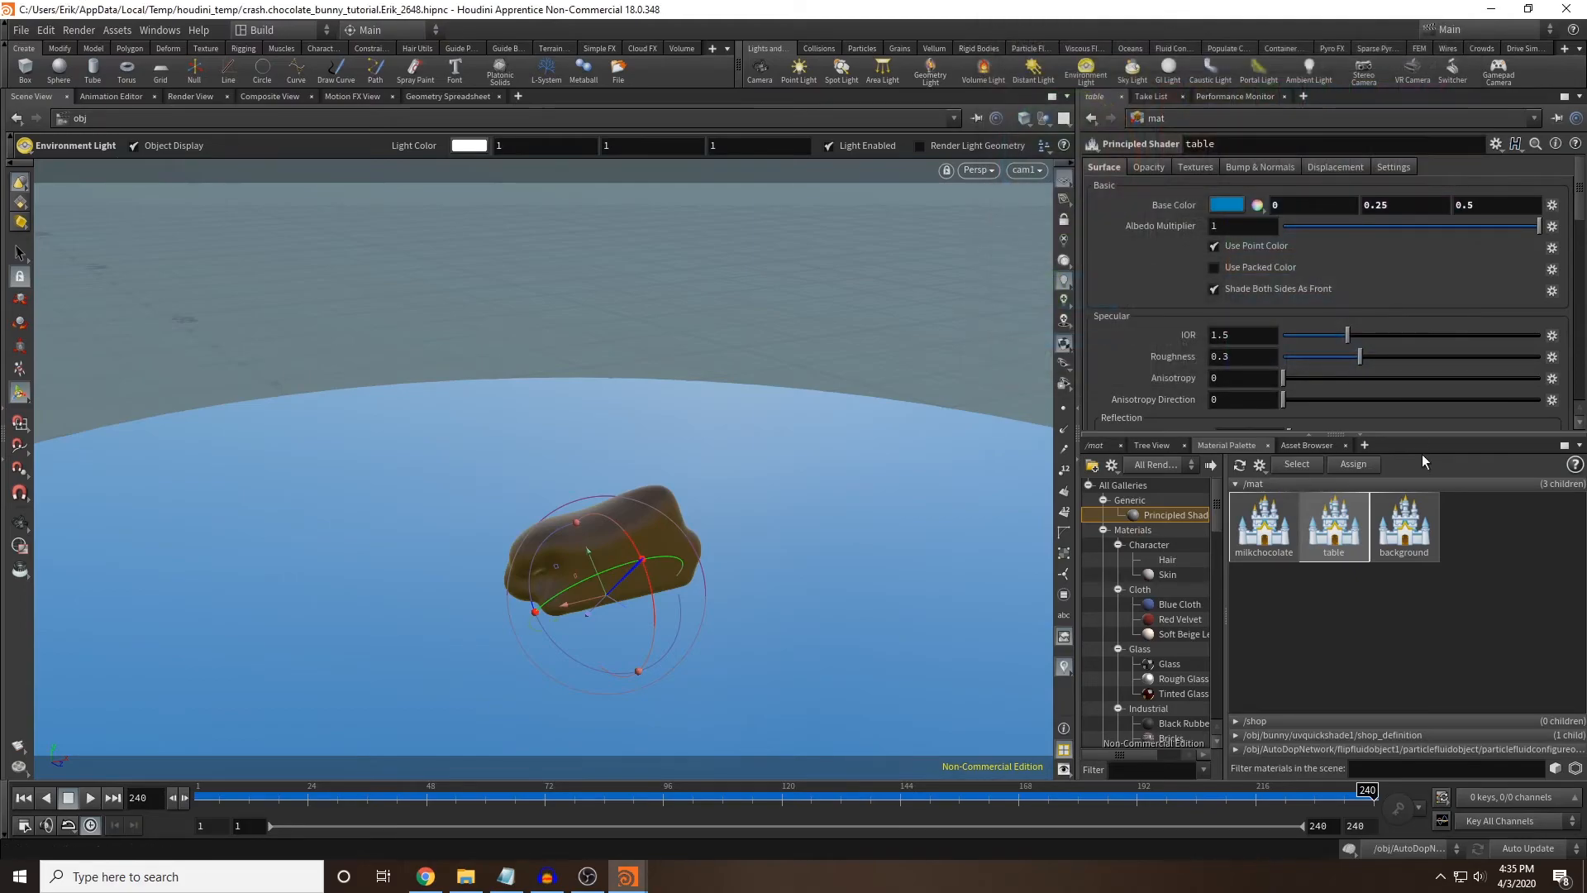
Set the background material's base color to green (0, 0.865, 0) and assign it to the background object.
click(1402, 530)
click(1112, 165)
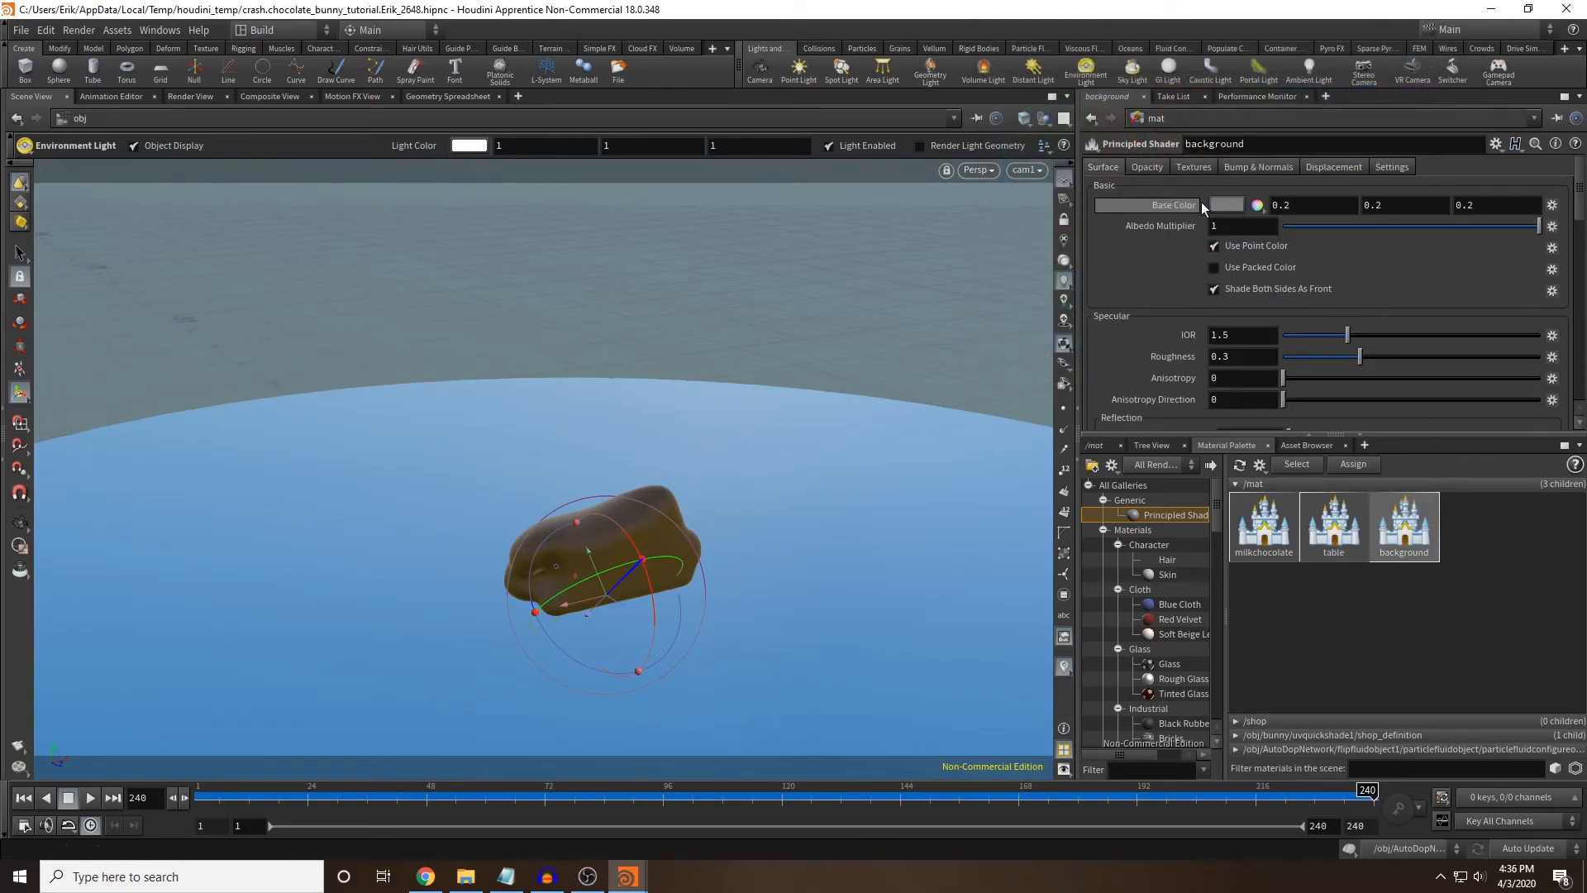
click(1216, 205)
click(1271, 93)
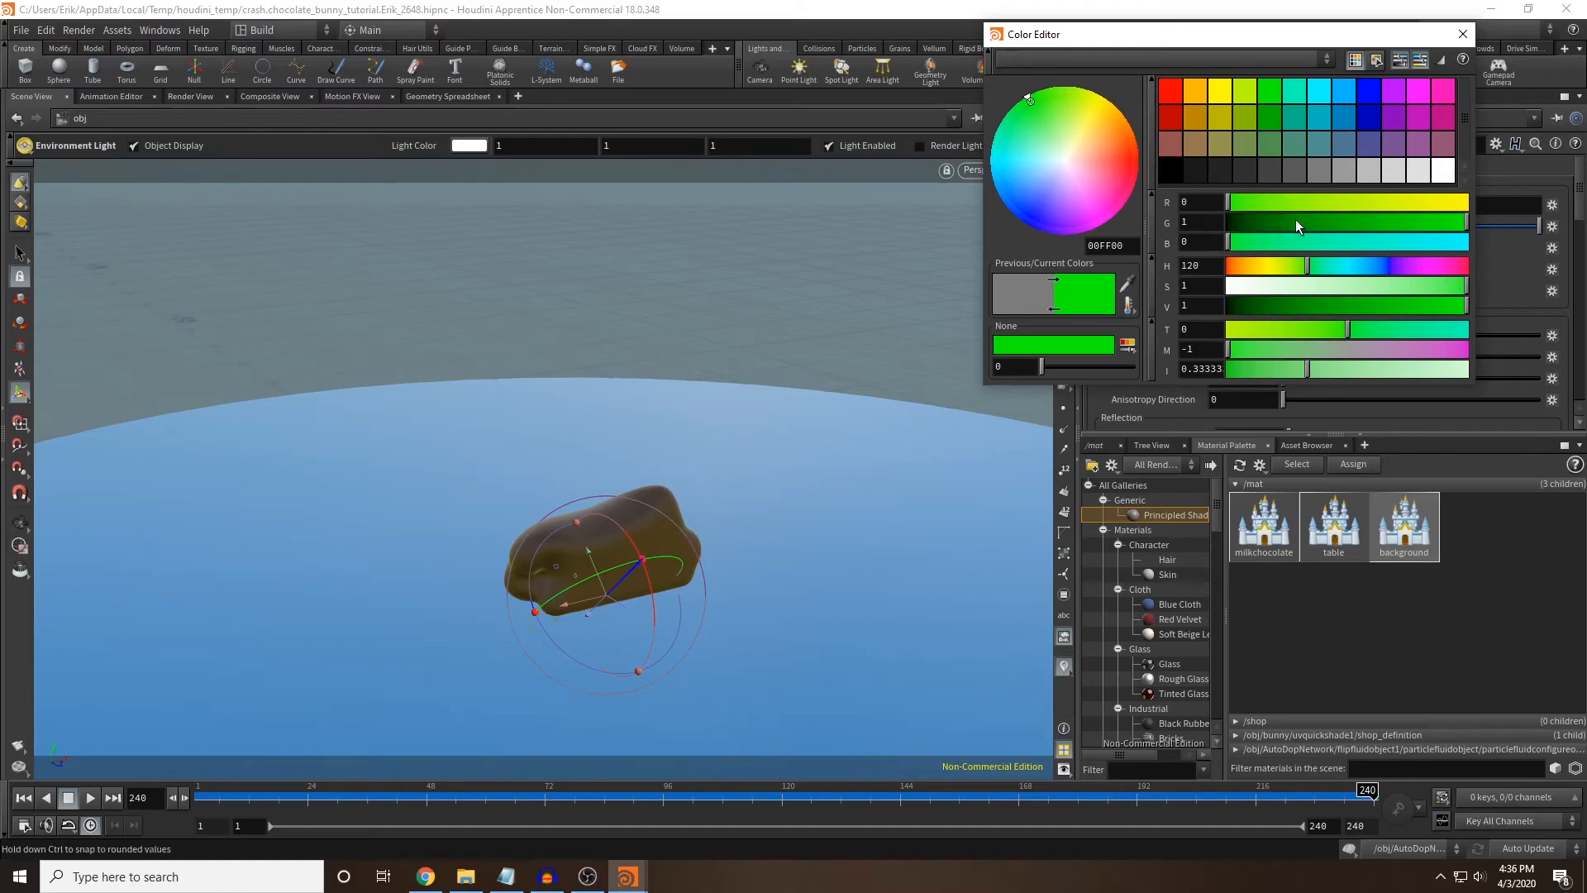
drag(1426, 215, 1435, 219)
click(1463, 34)
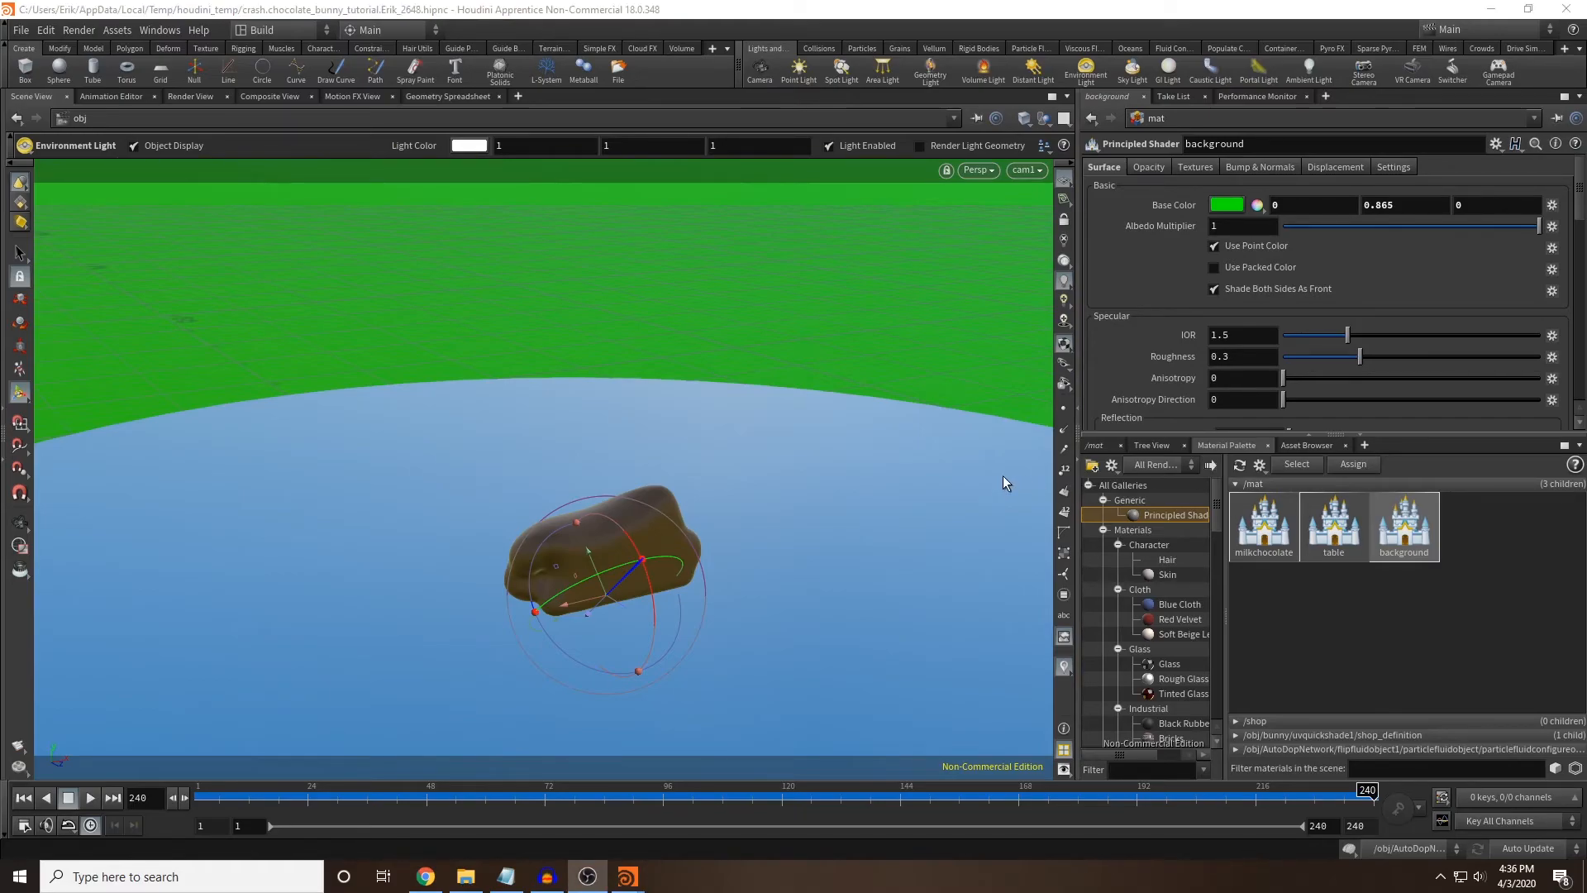
Preview the render at frame 8 and limit the render region to the area around the bunny.
click(173, 98)
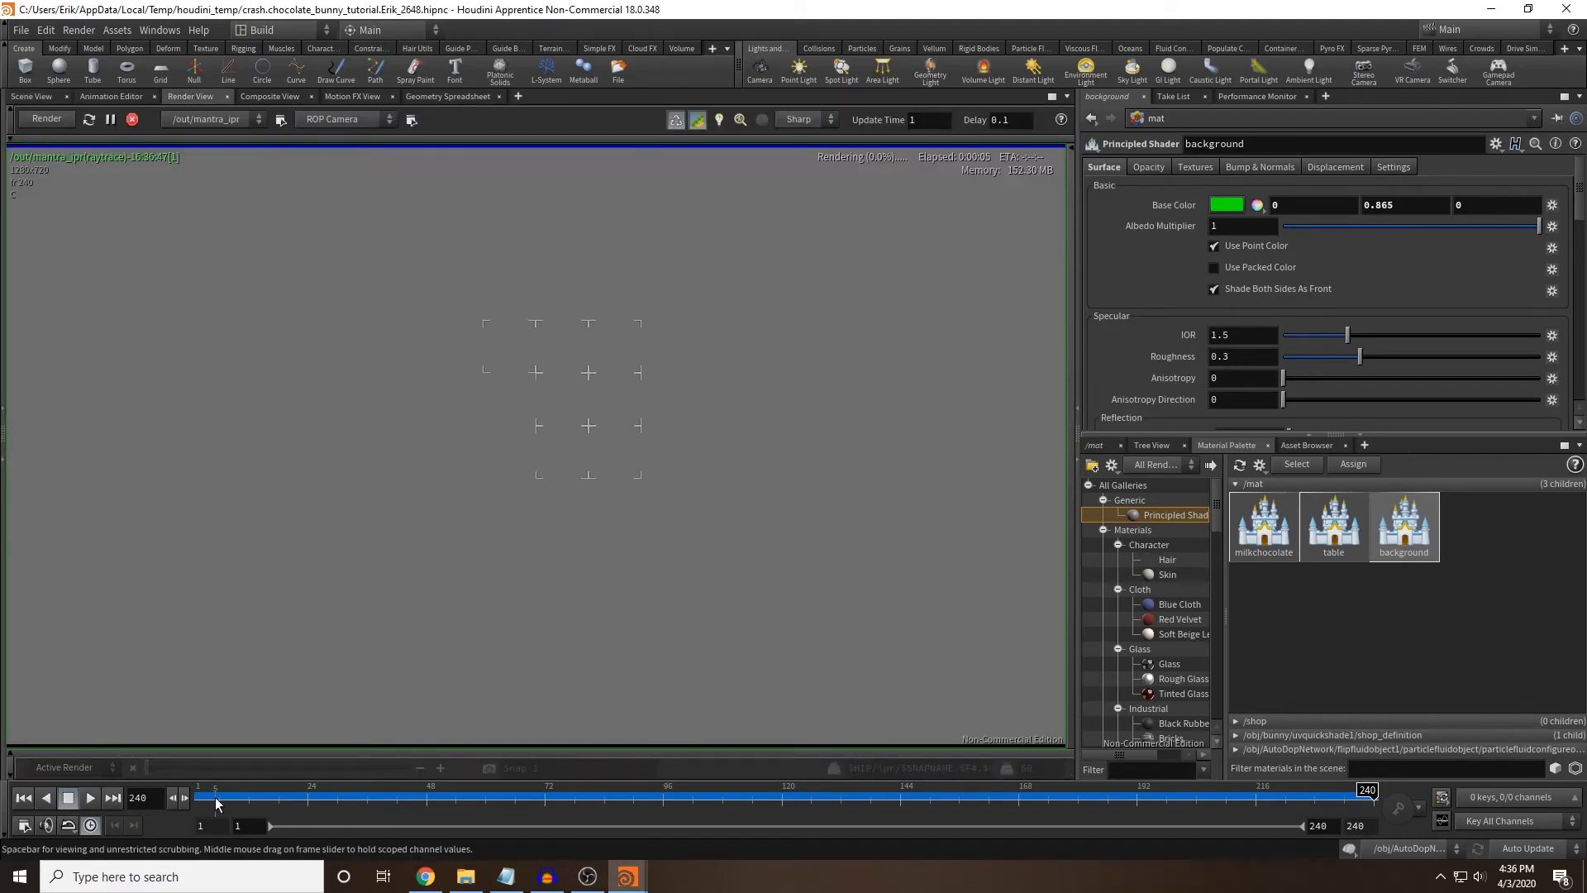
drag(217, 800, 229, 798)
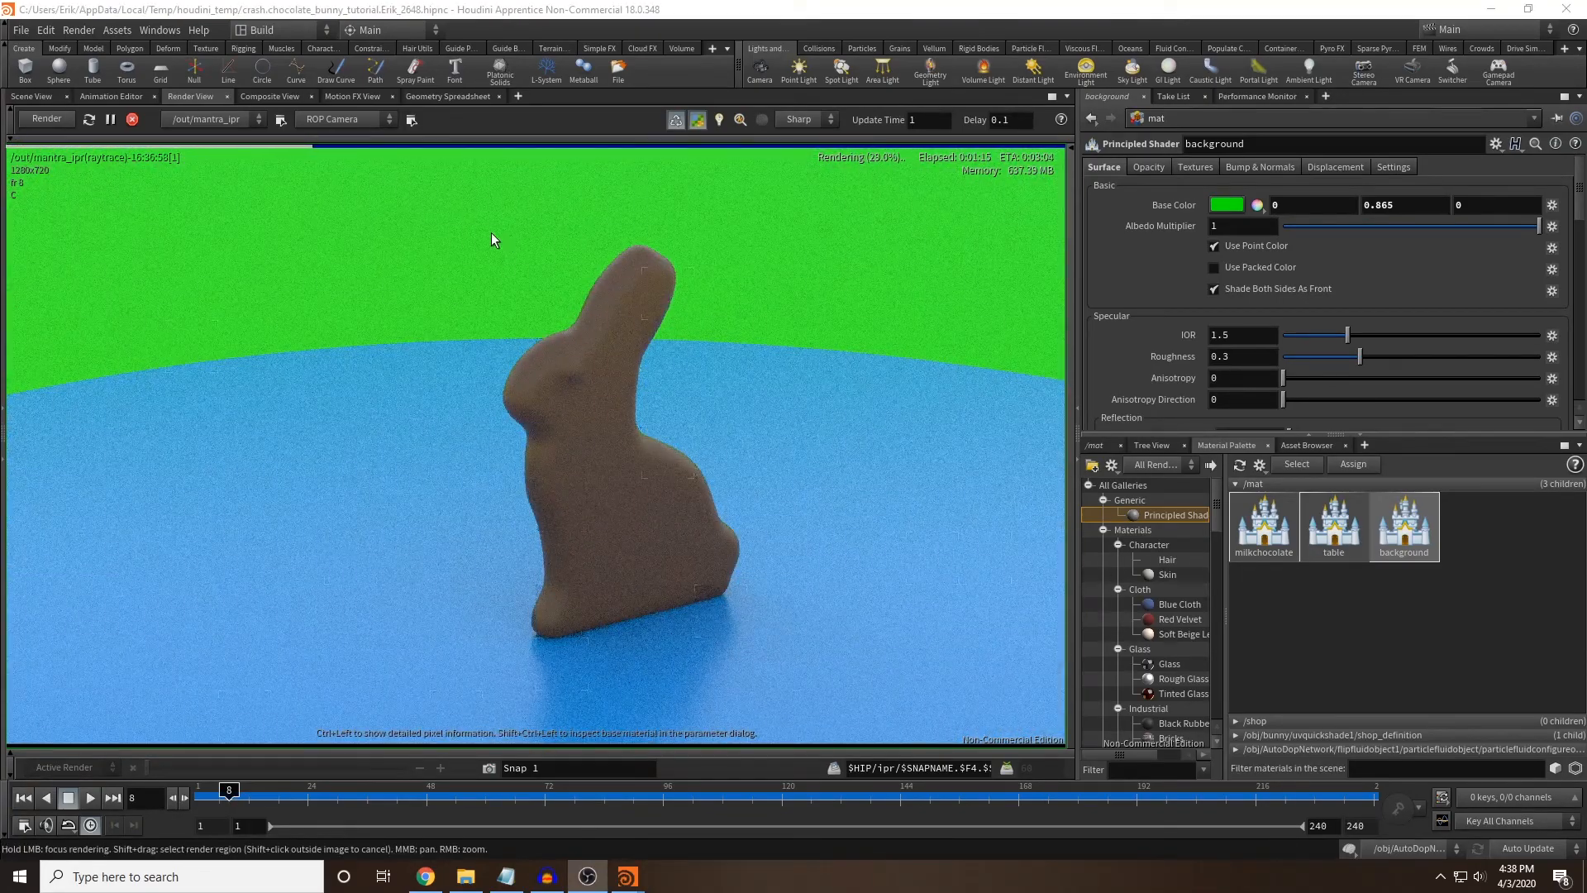
shift+drag(486, 227, 766, 656)
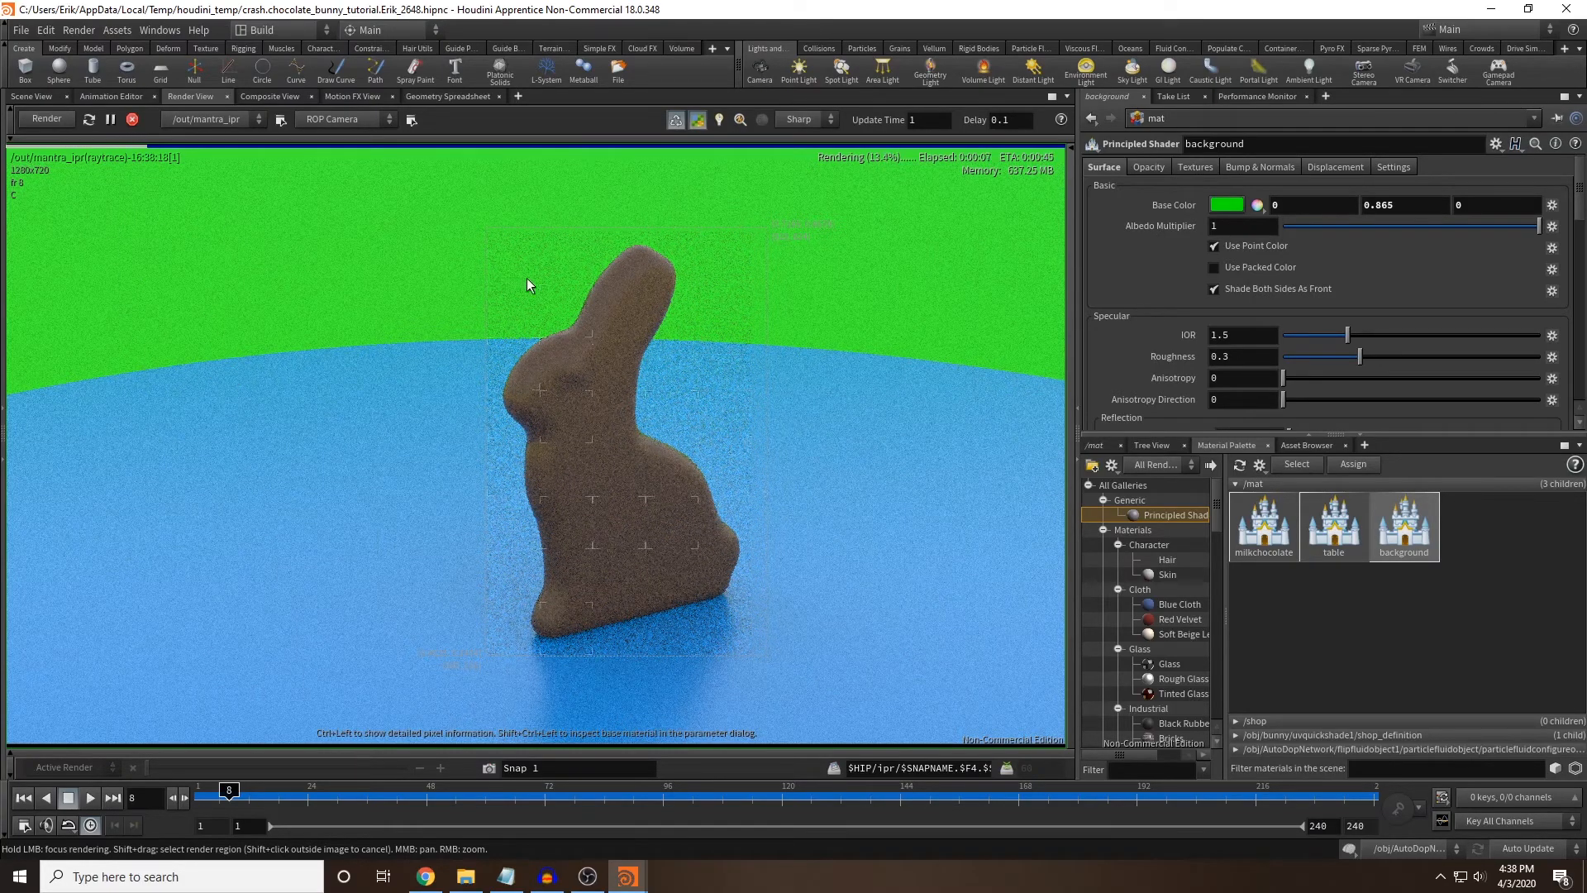
Darken the background material's base color to green (0, 0.311, 0).
click(1228, 205)
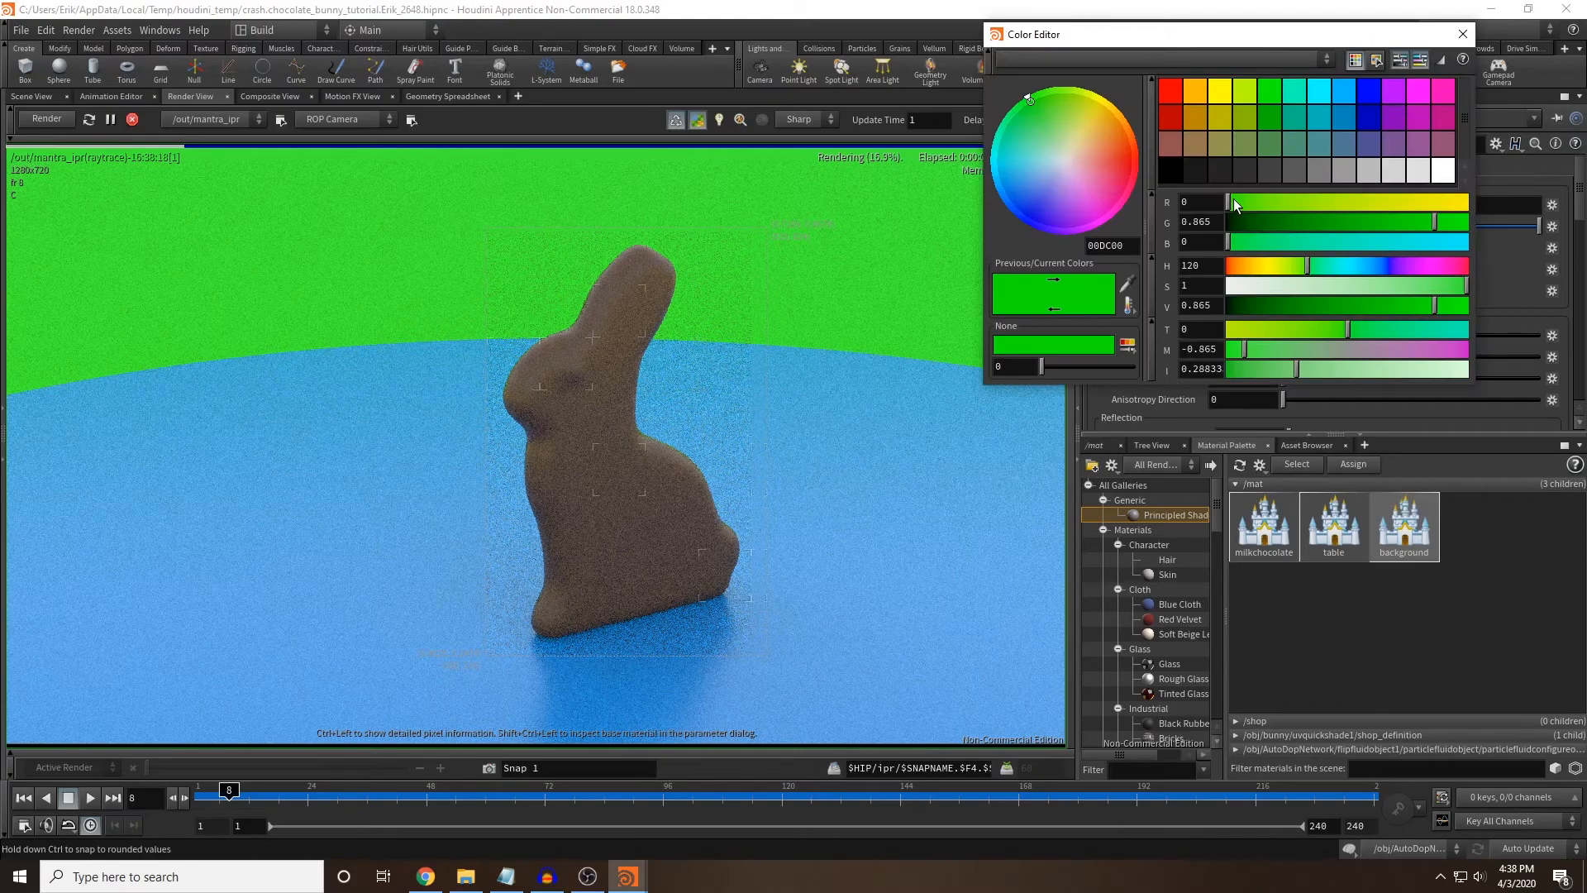
click(1271, 118)
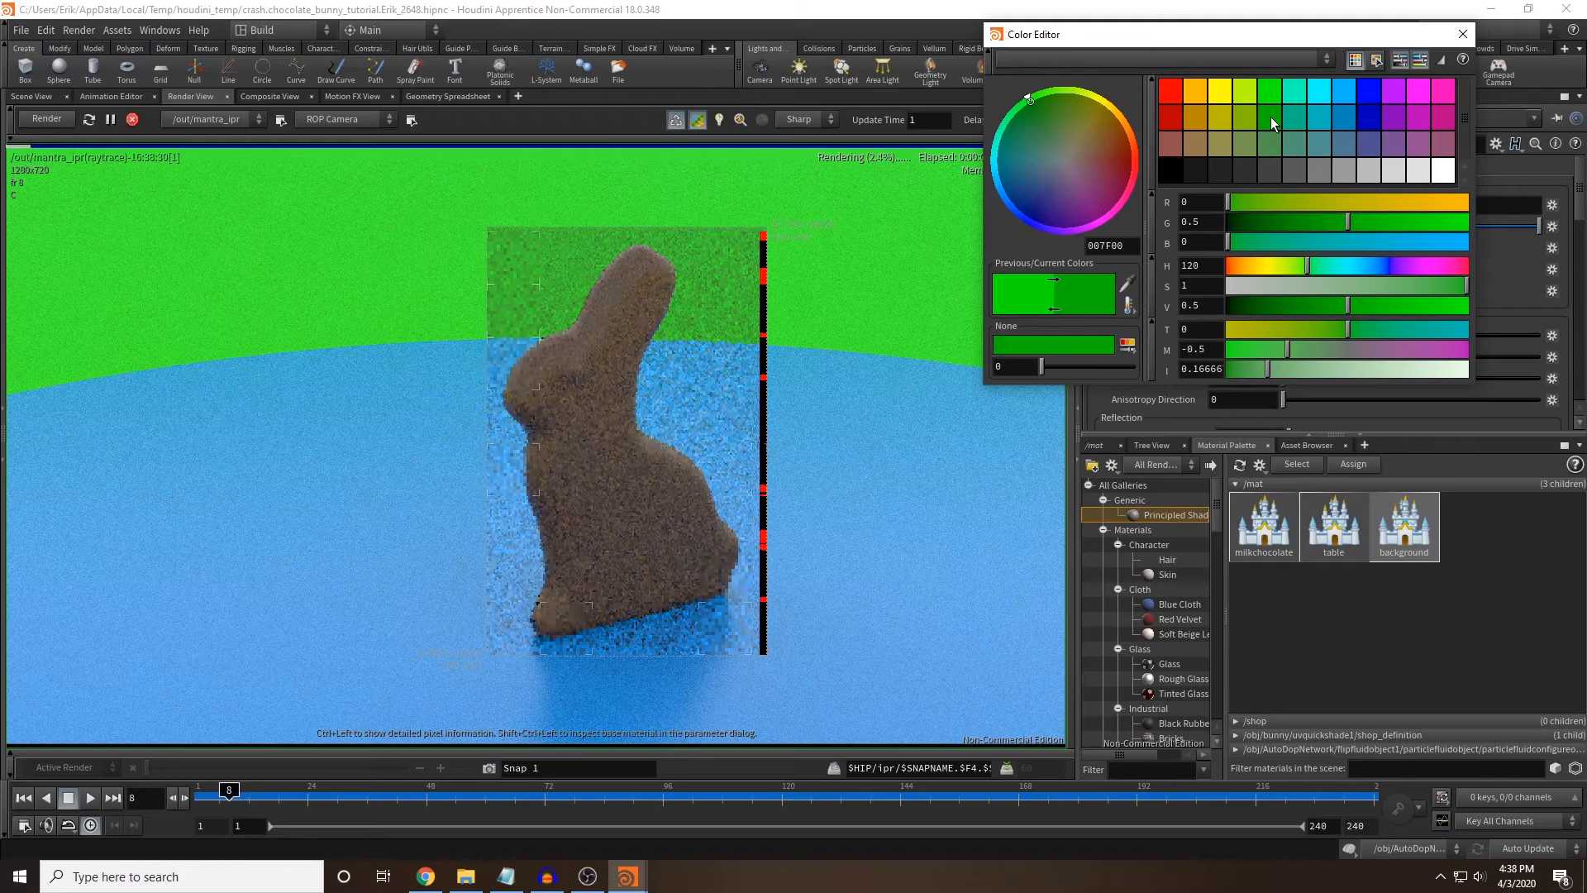
click(1318, 223)
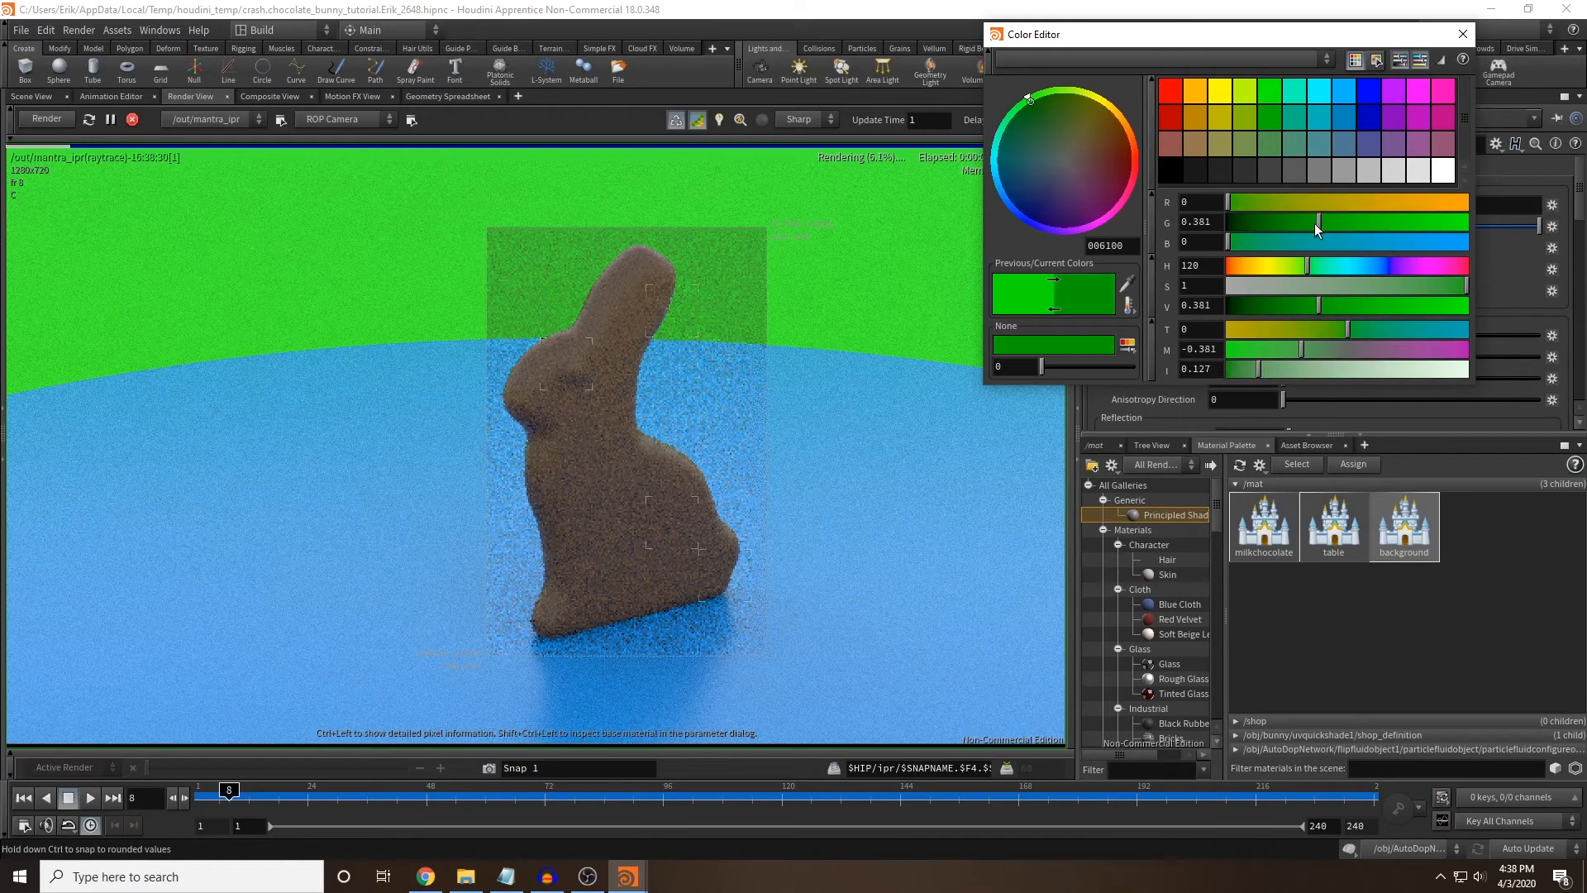
click(1267, 217)
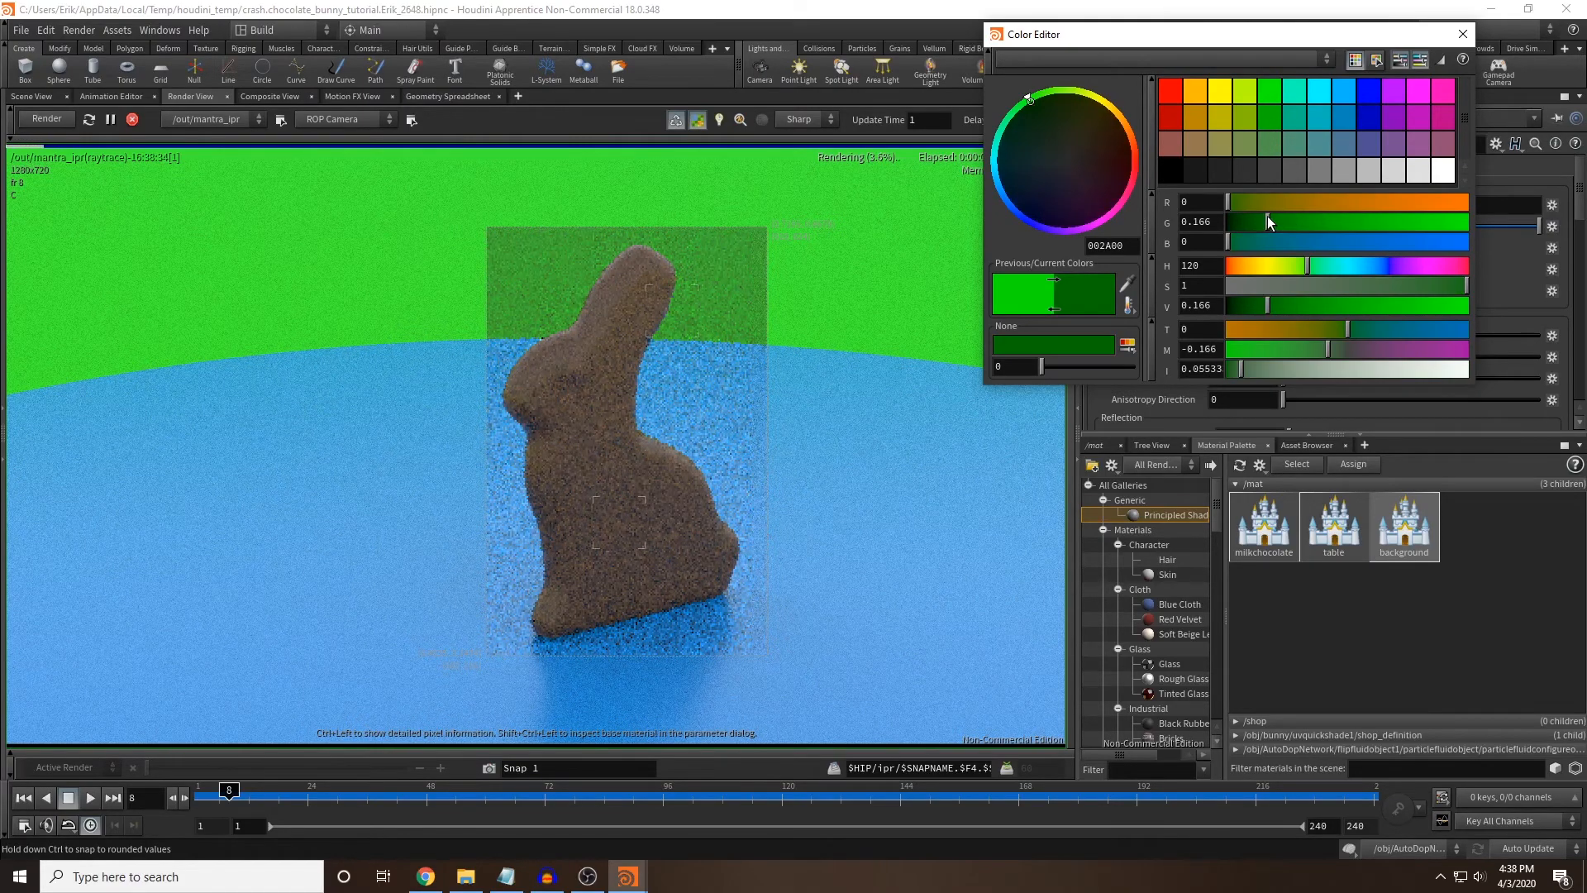
click(1290, 218)
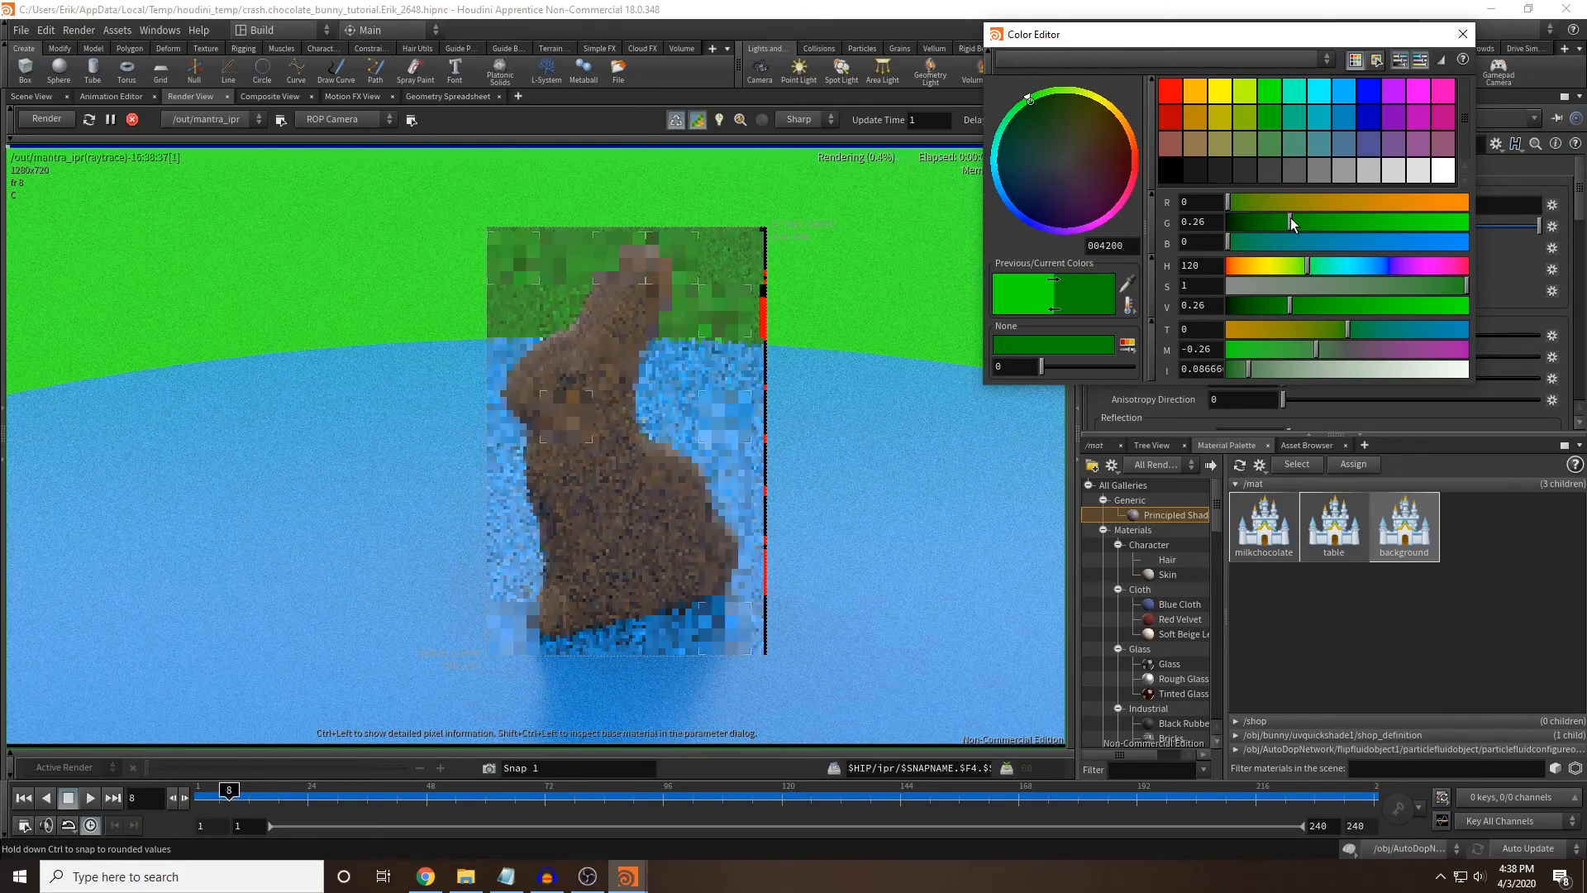
click(1302, 220)
click(1458, 34)
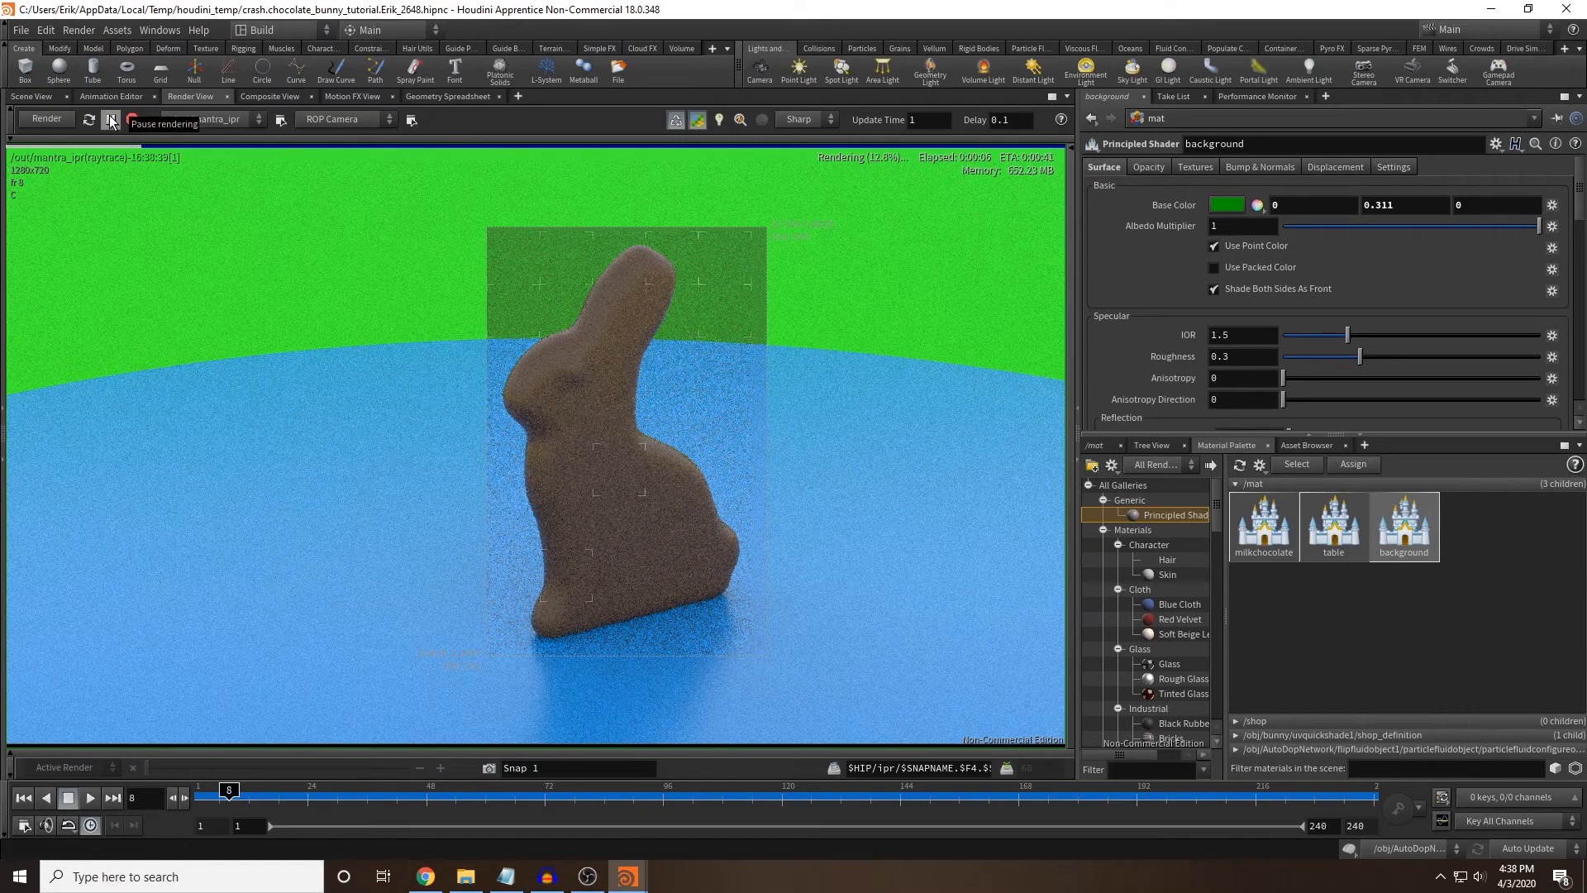
Return to the scene view and scrub through the melting animation, ending at frame 1.
click(30, 97)
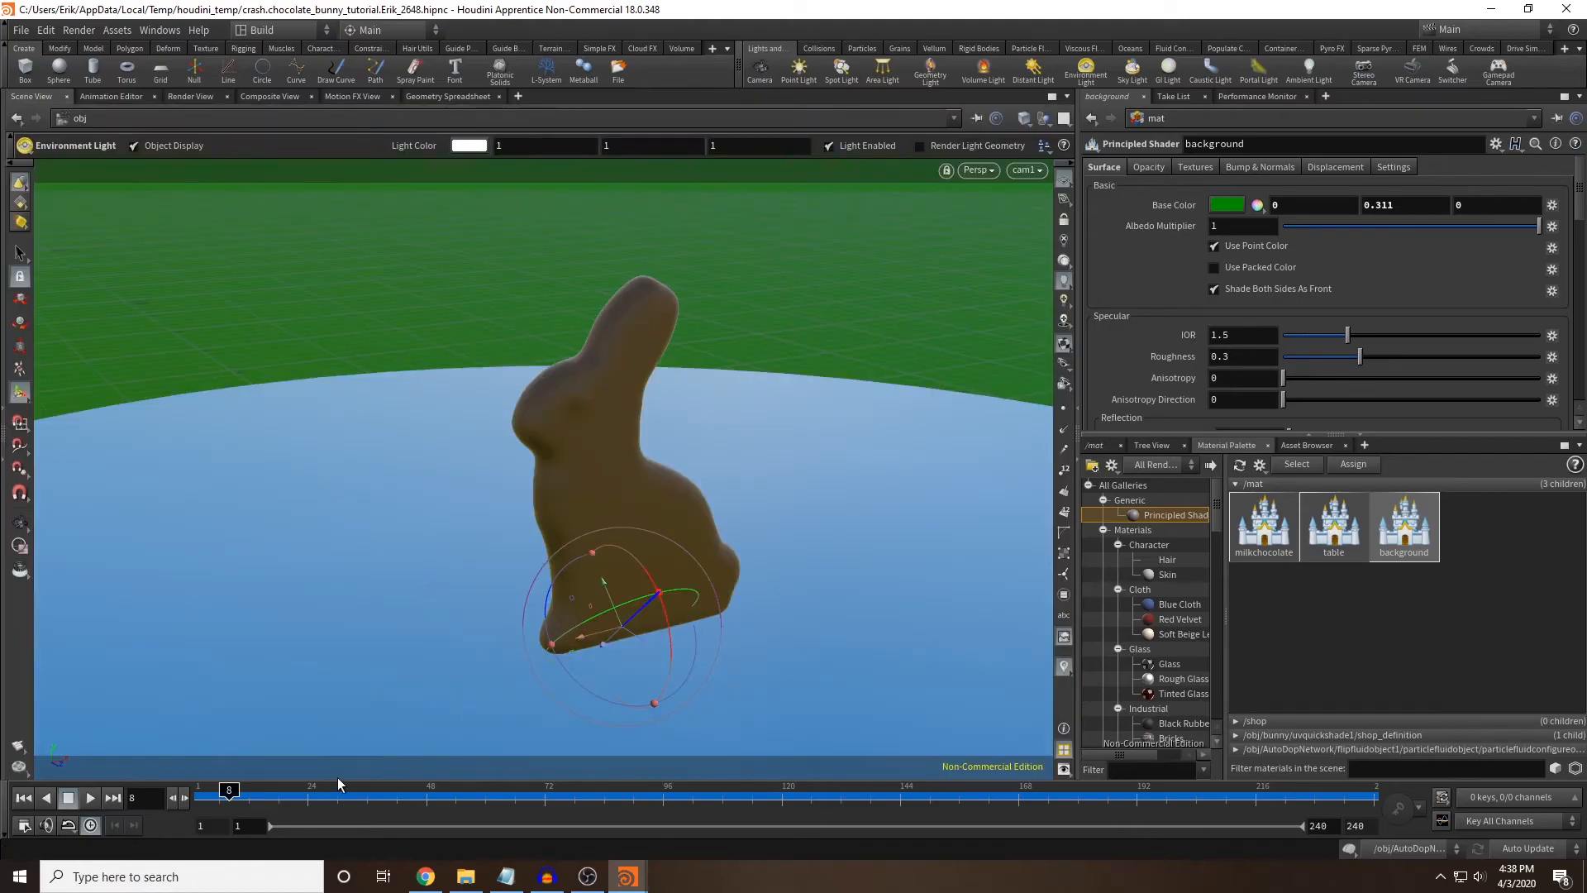
drag(447, 789, 215, 749)
drag(503, 800, 5, 808)
In the out network, set the mantra_ipr node's pixel samples to 9 by 9.
click(1095, 445)
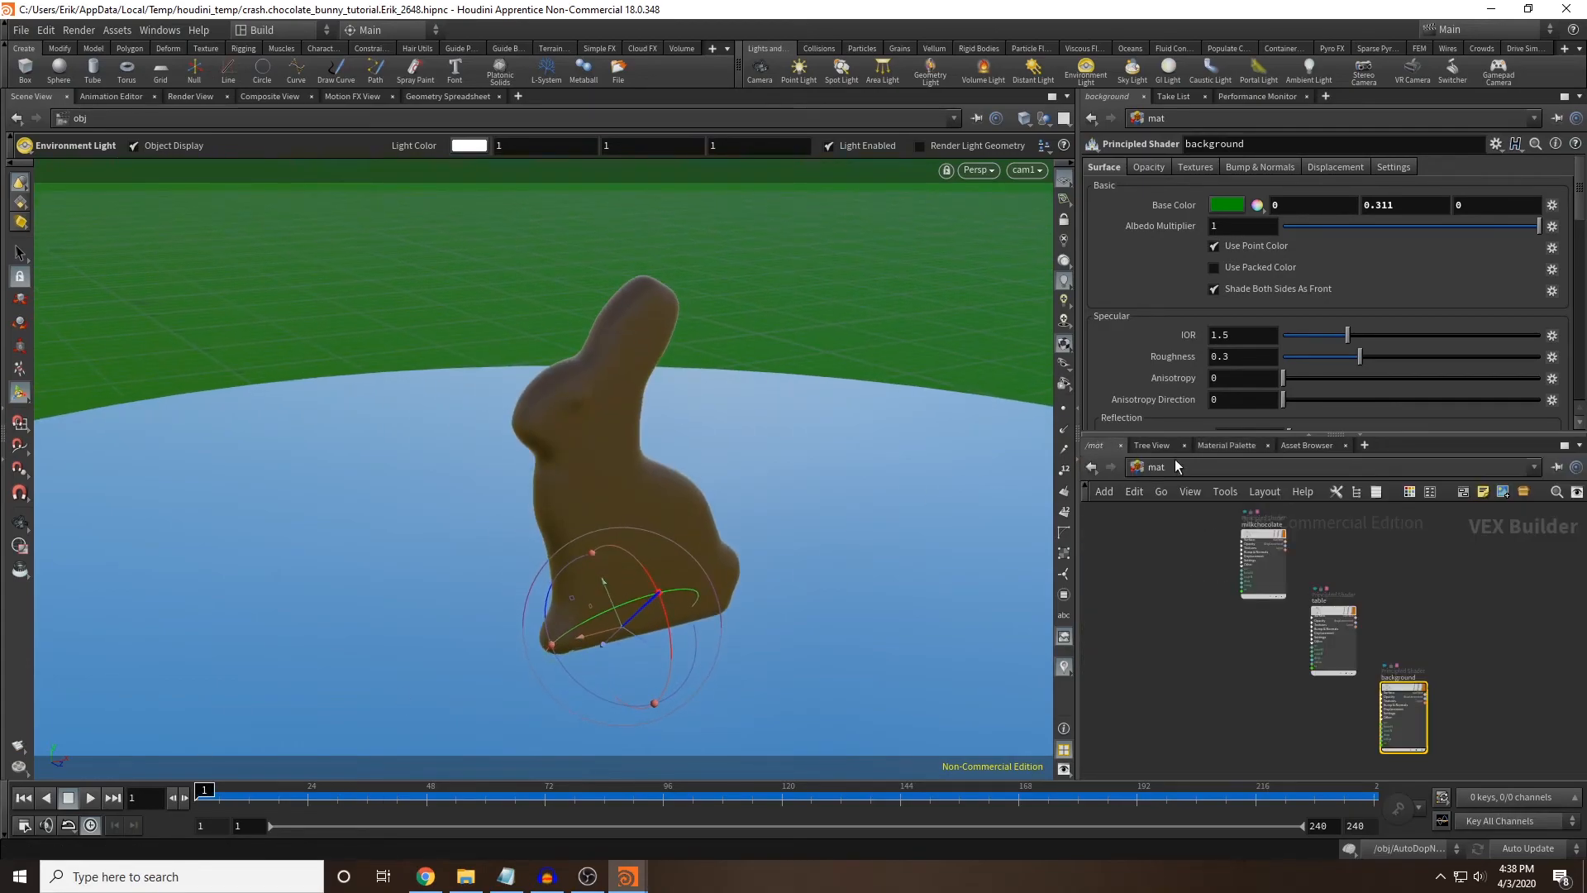
click(1157, 467)
click(1231, 556)
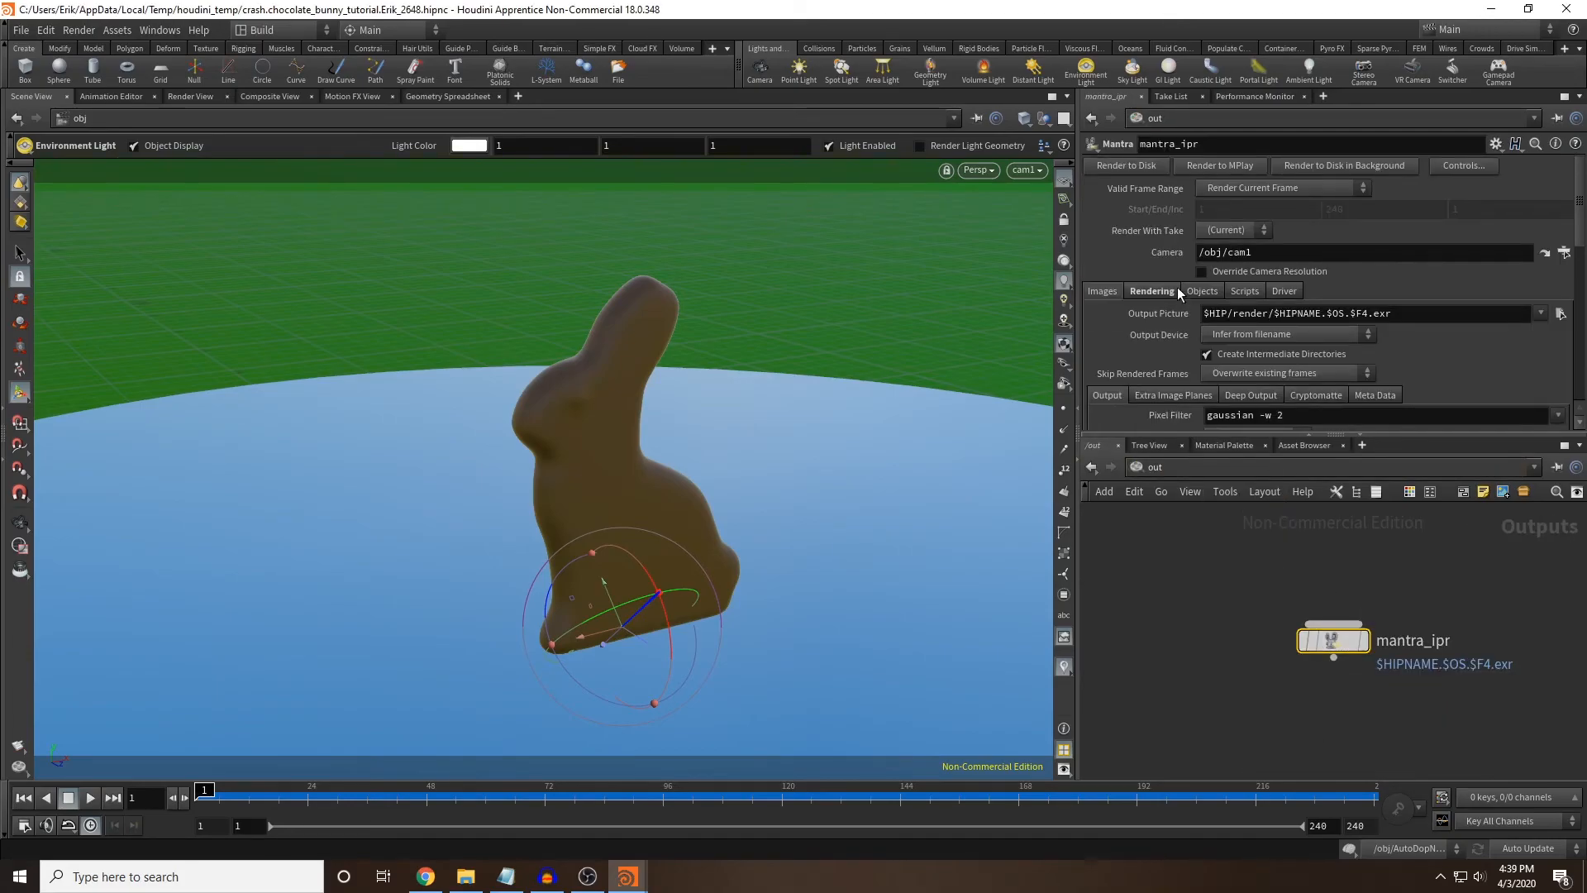
click(1152, 291)
scroll(1088, 352, down, 1)
text(9)
drag(1412, 344, 1390, 347)
text(9)
click(1173, 568)
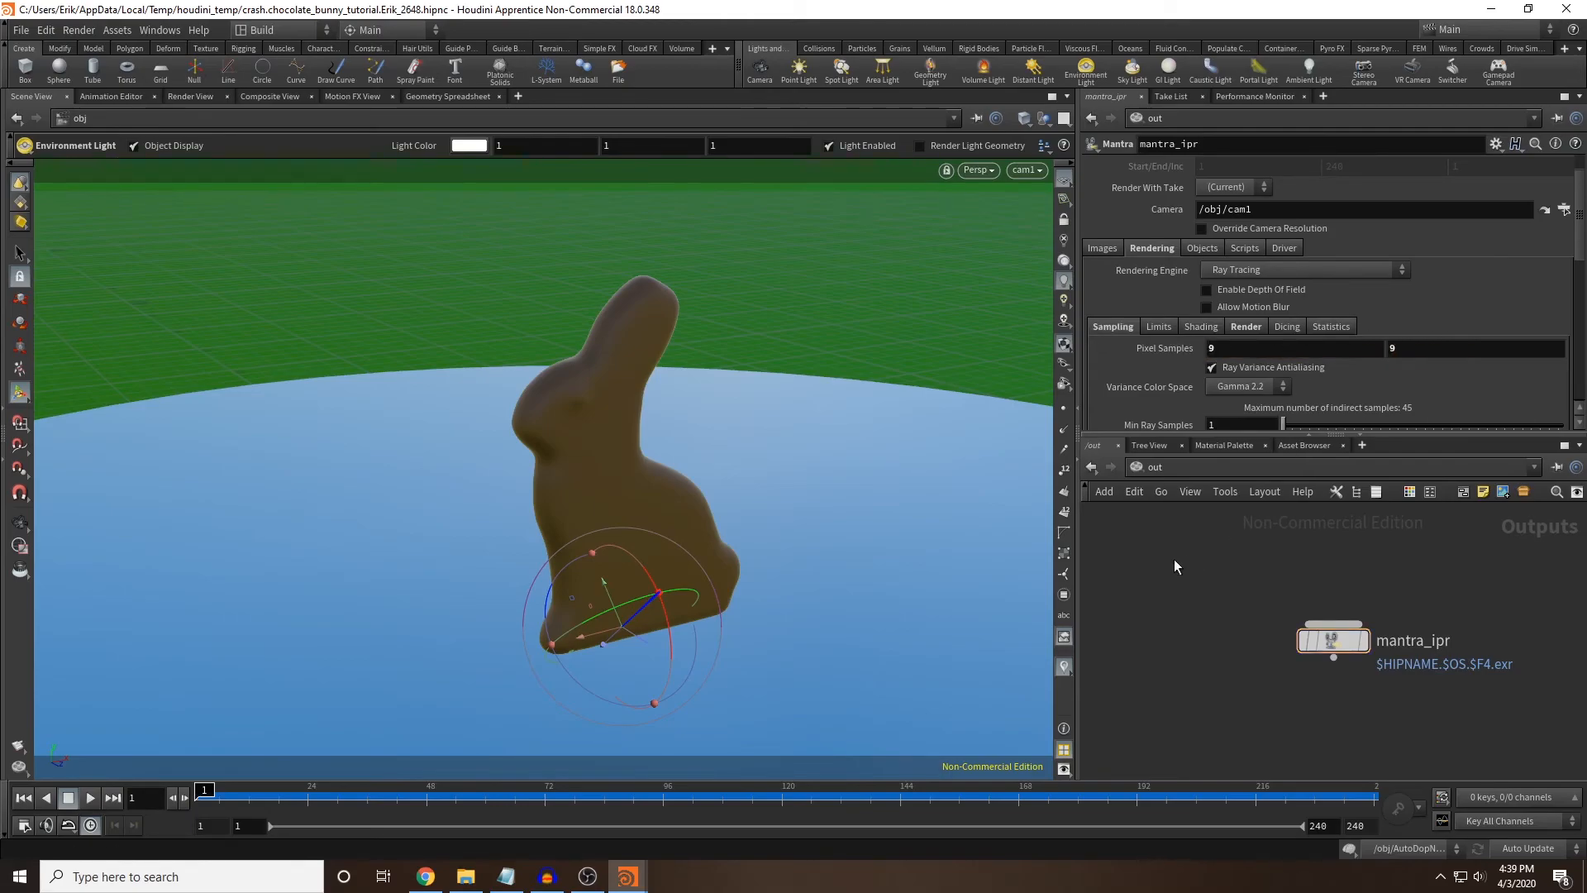
Switch the mantra_ipr node's rendering engine to Physically Based Rendering.
scroll(1091, 290, up, 1)
click(1238, 314)
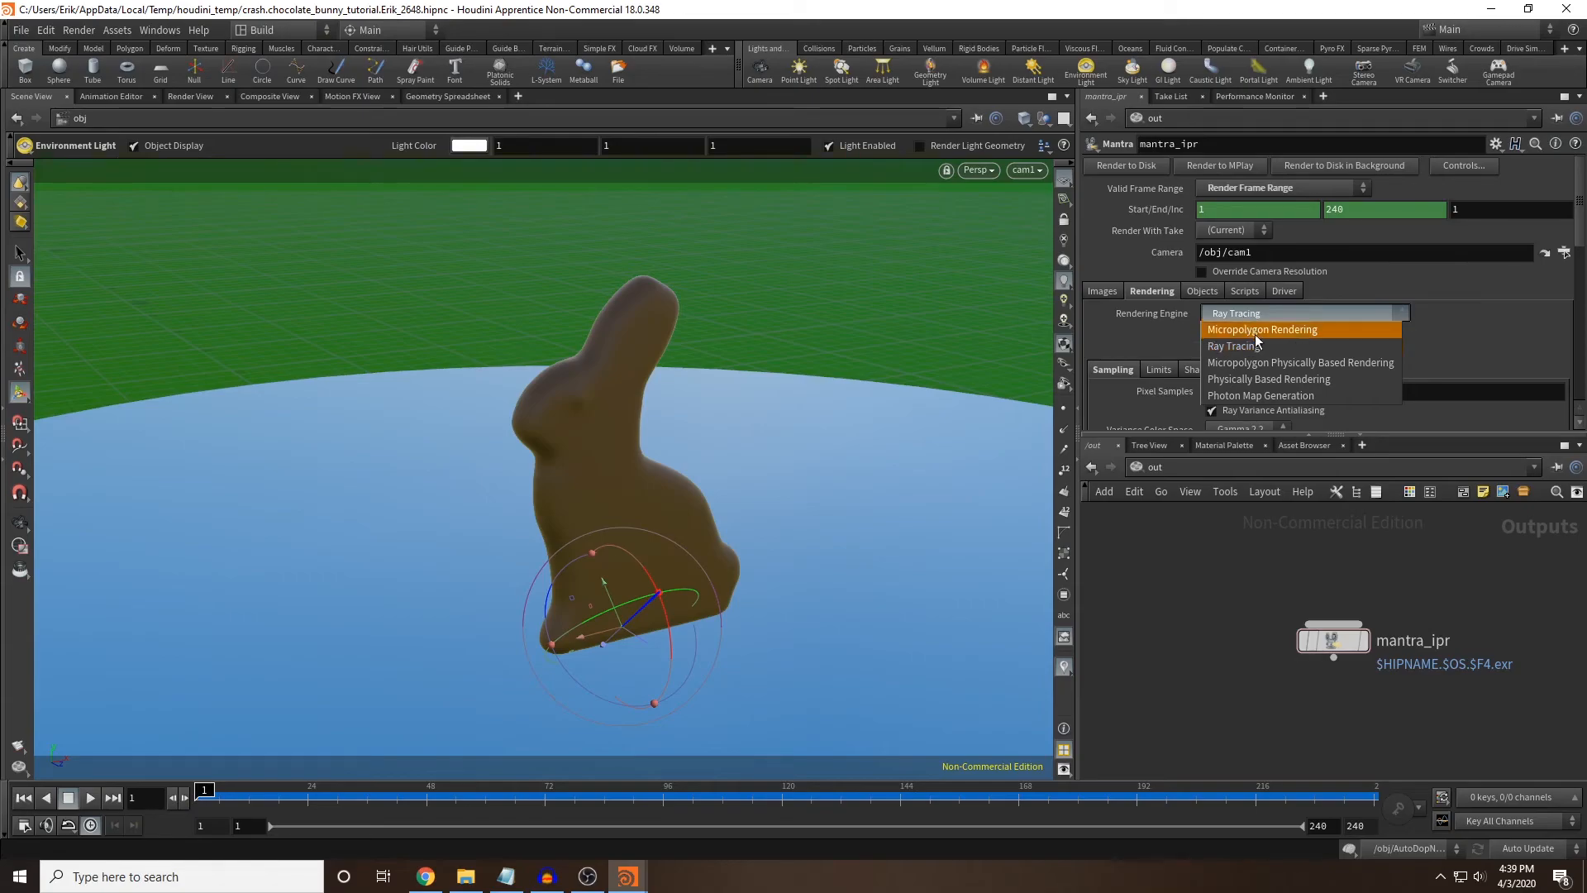
click(1268, 378)
Examine the mantra_ipr node's sampling quality settings and check the bunny's render preview for noise.
scroll(1399, 327, down, 2)
scroll(1356, 300, down, 5)
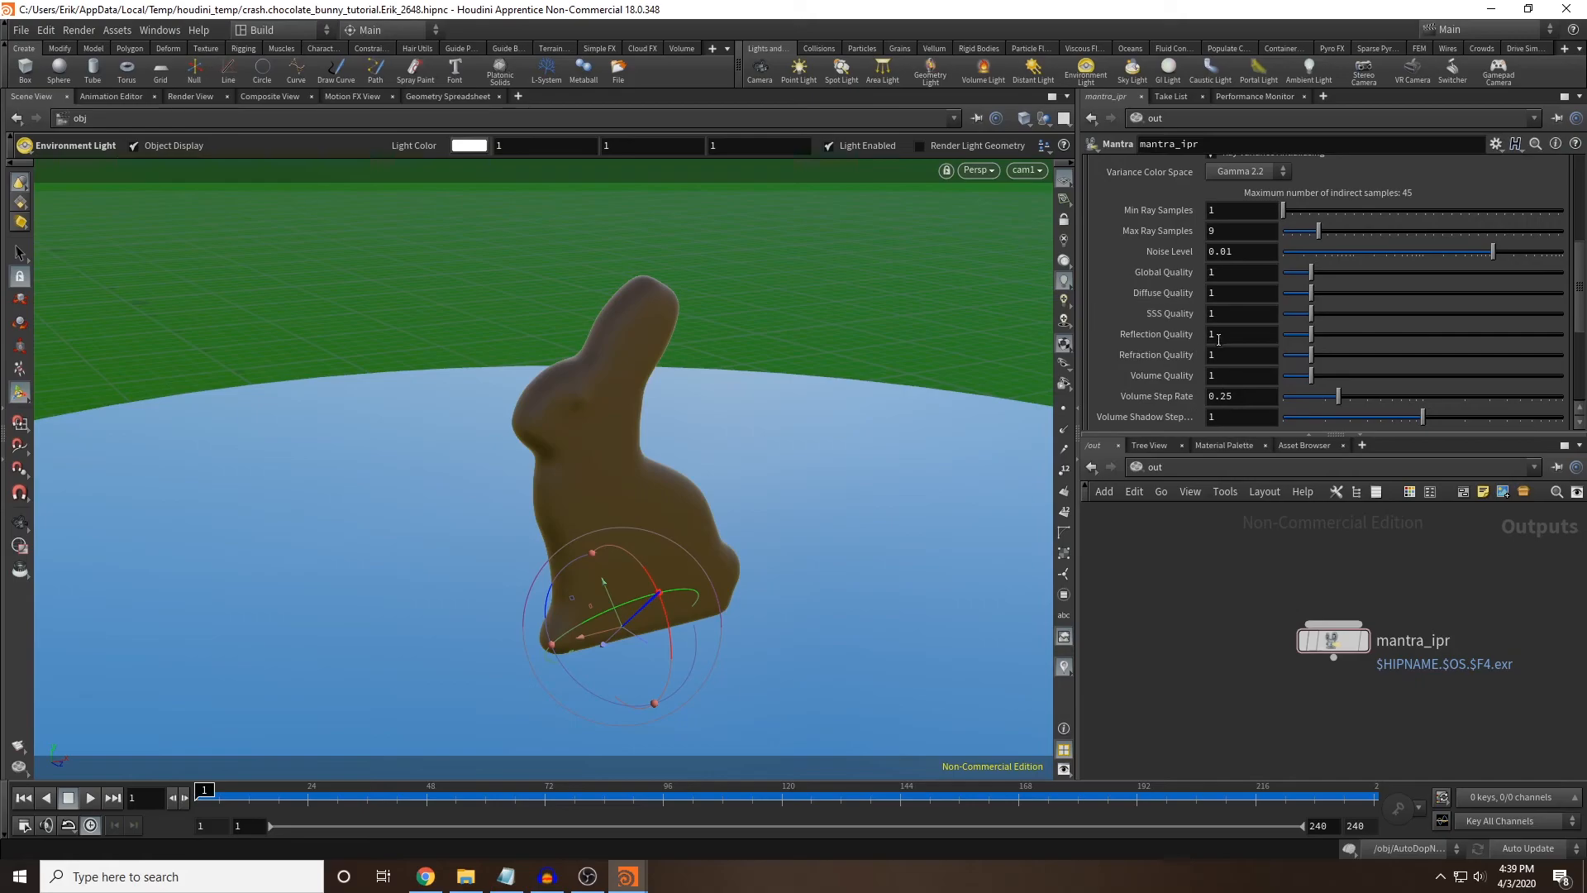
mouse_move(1181, 324)
scroll(1156, 284, down, 5)
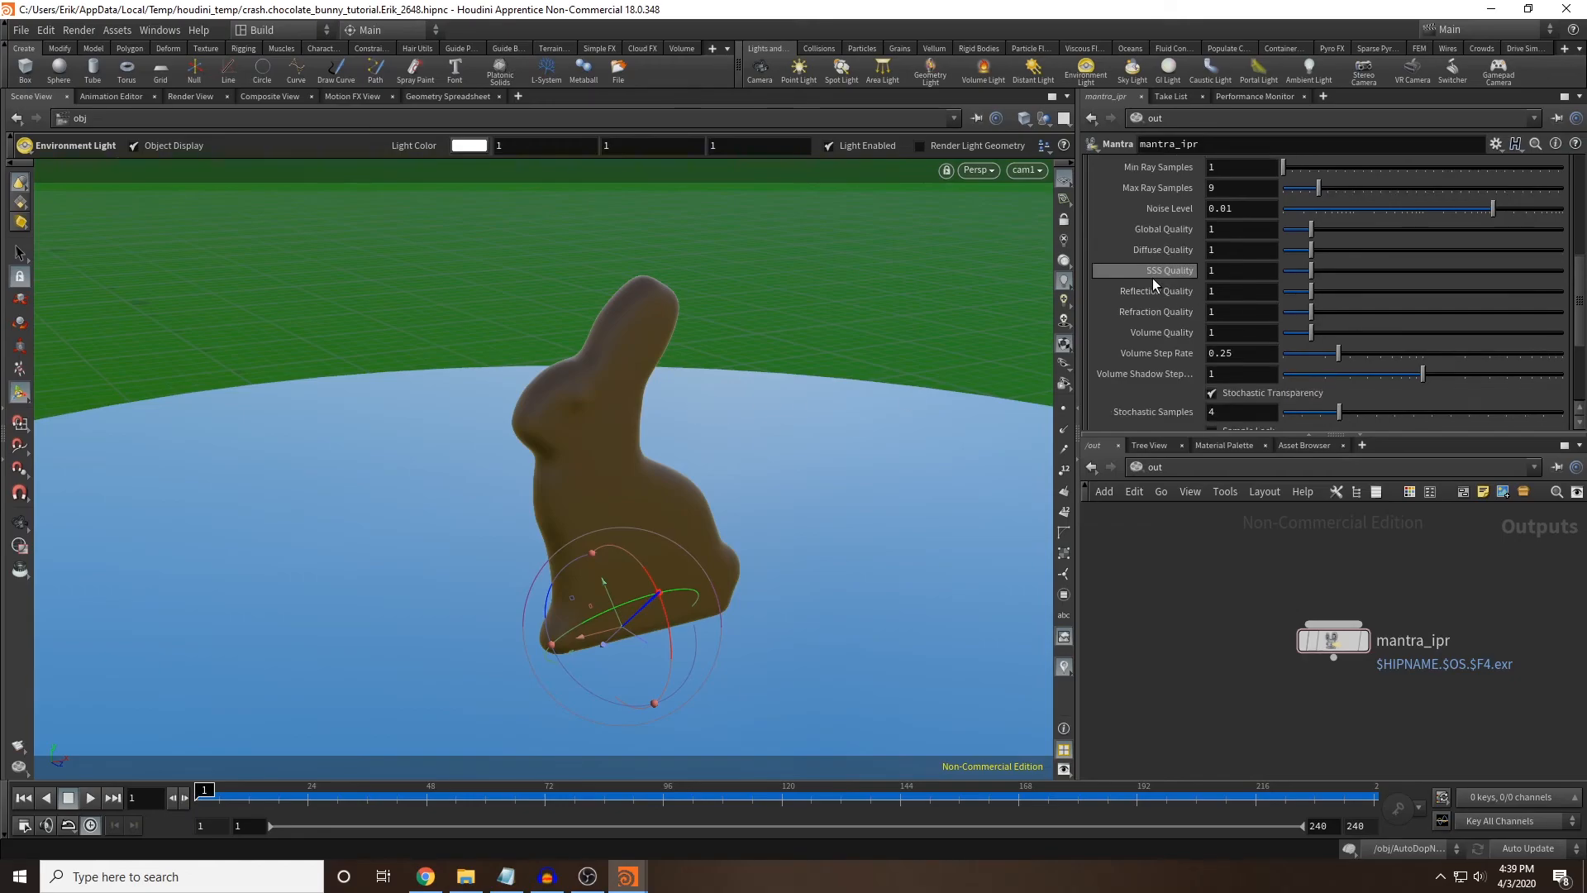
scroll(1154, 283, up, 3)
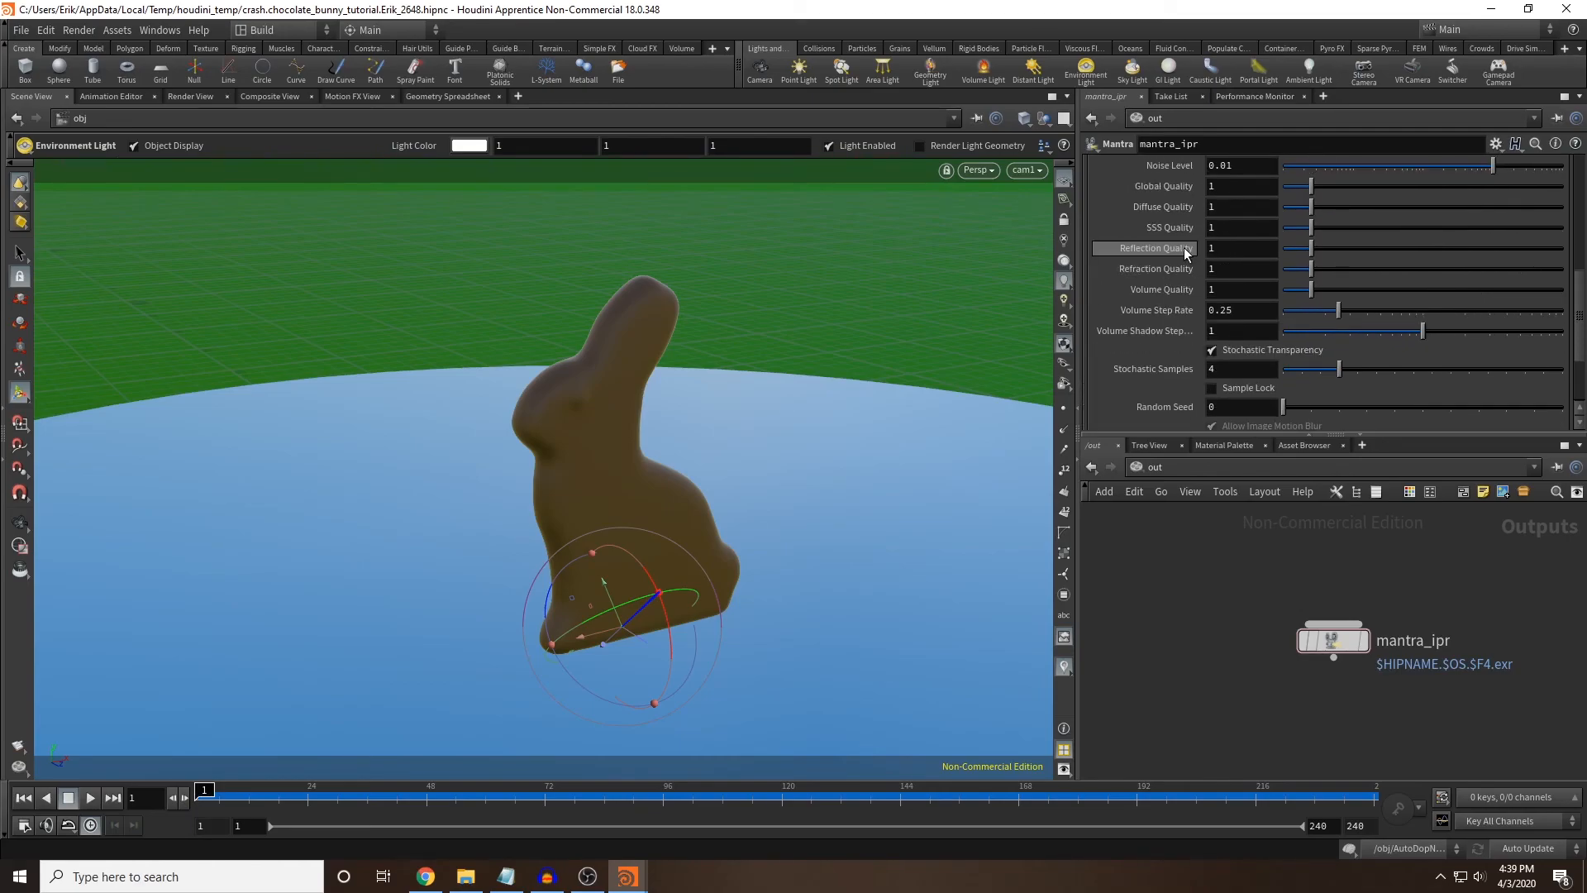
click(190, 97)
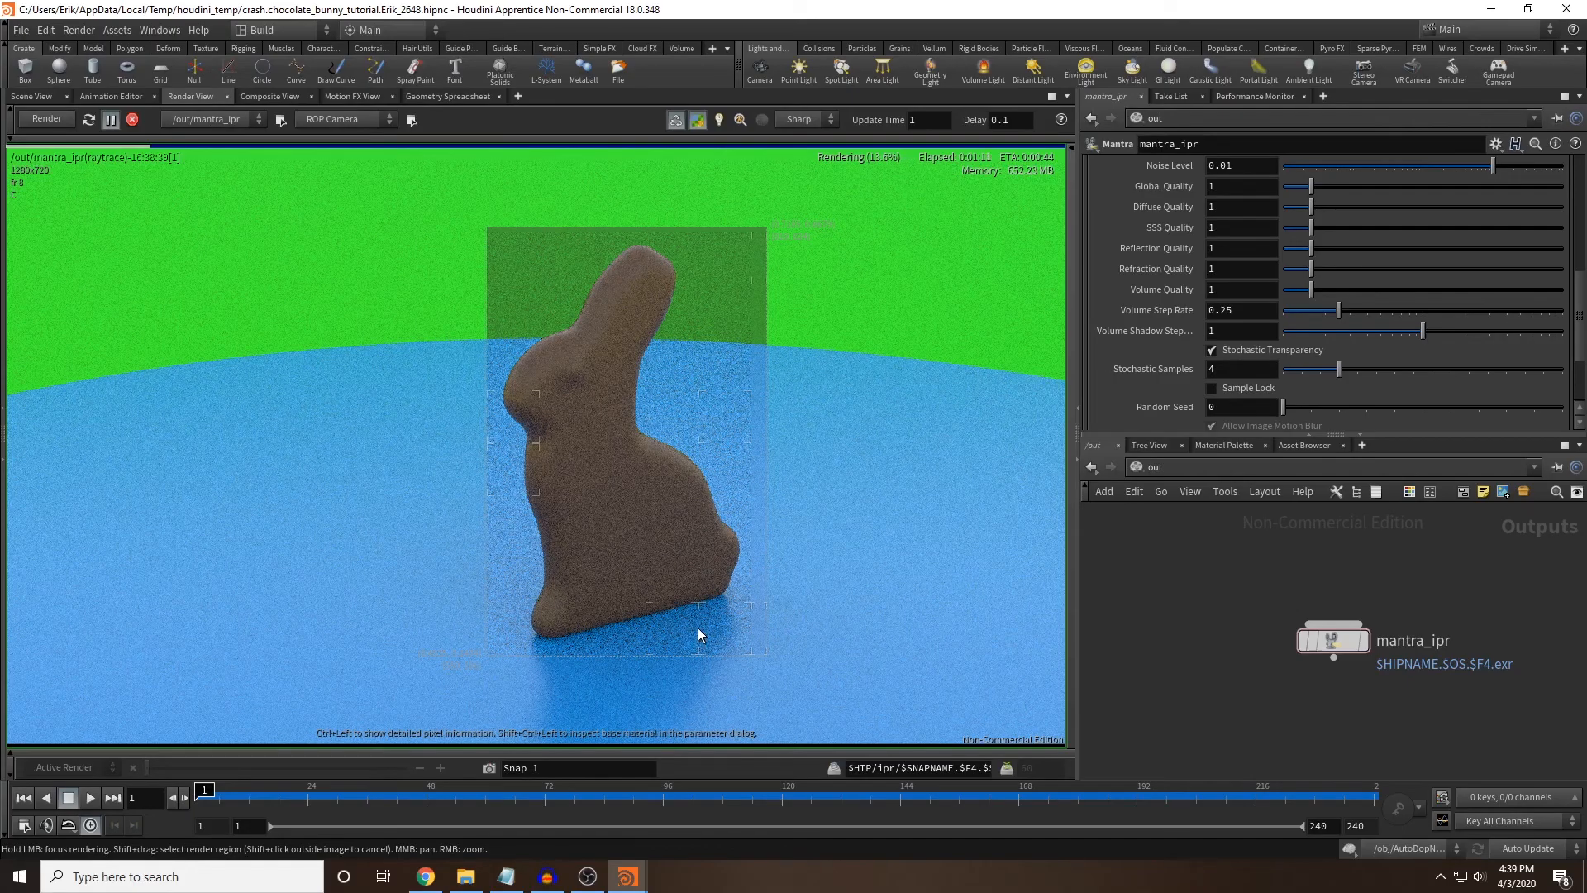
click(32, 97)
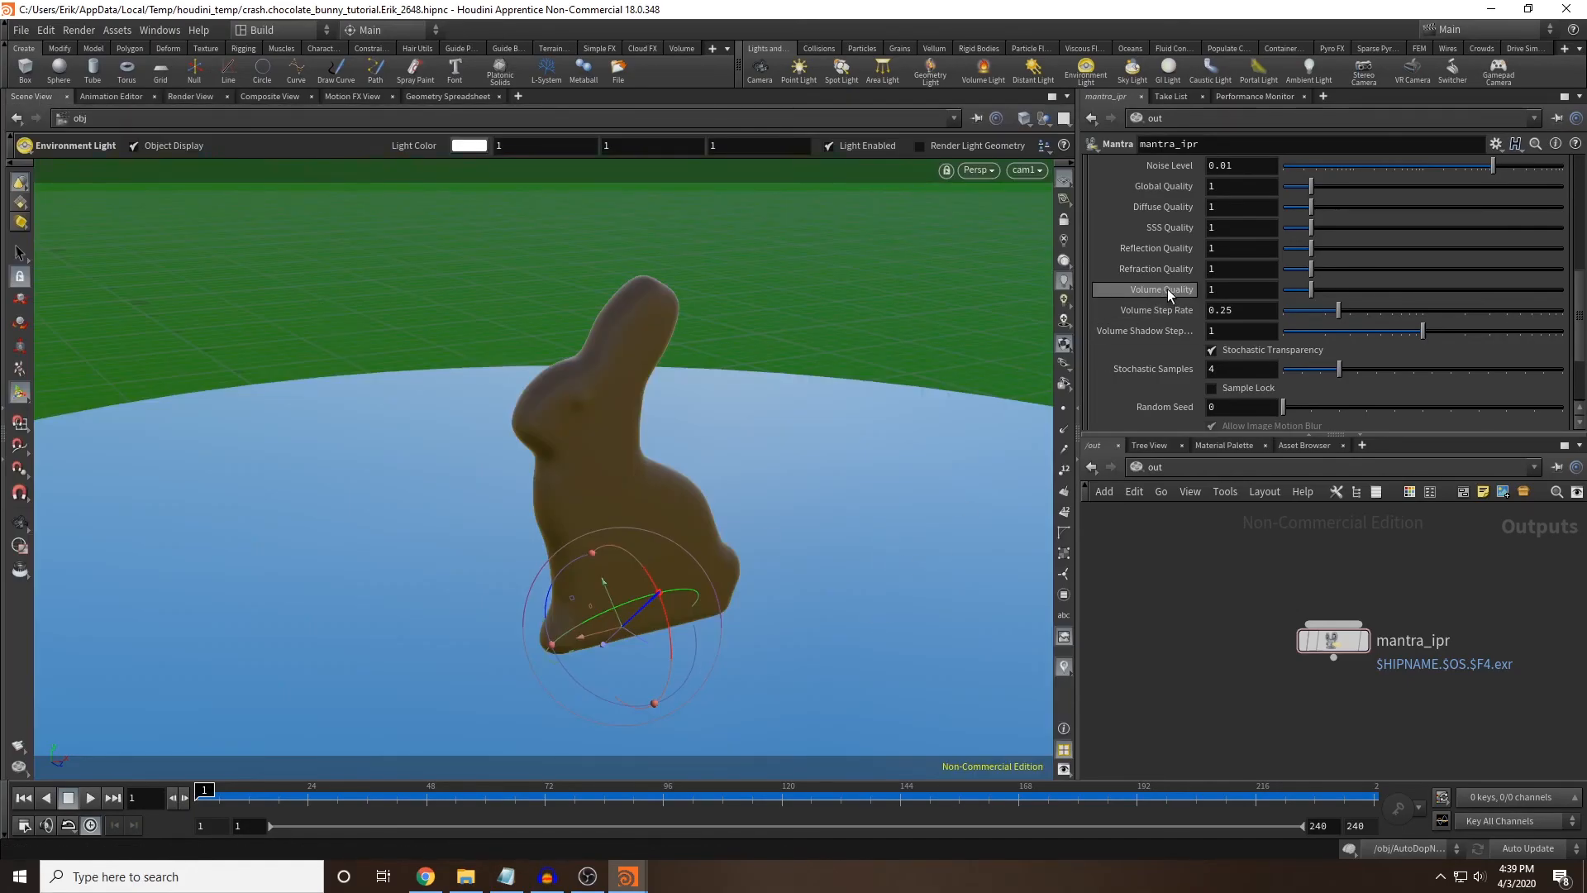
Show the mantra_ipr node's image output settings and start rendering the full frame range to disk.
scroll(1166, 300, up, 10)
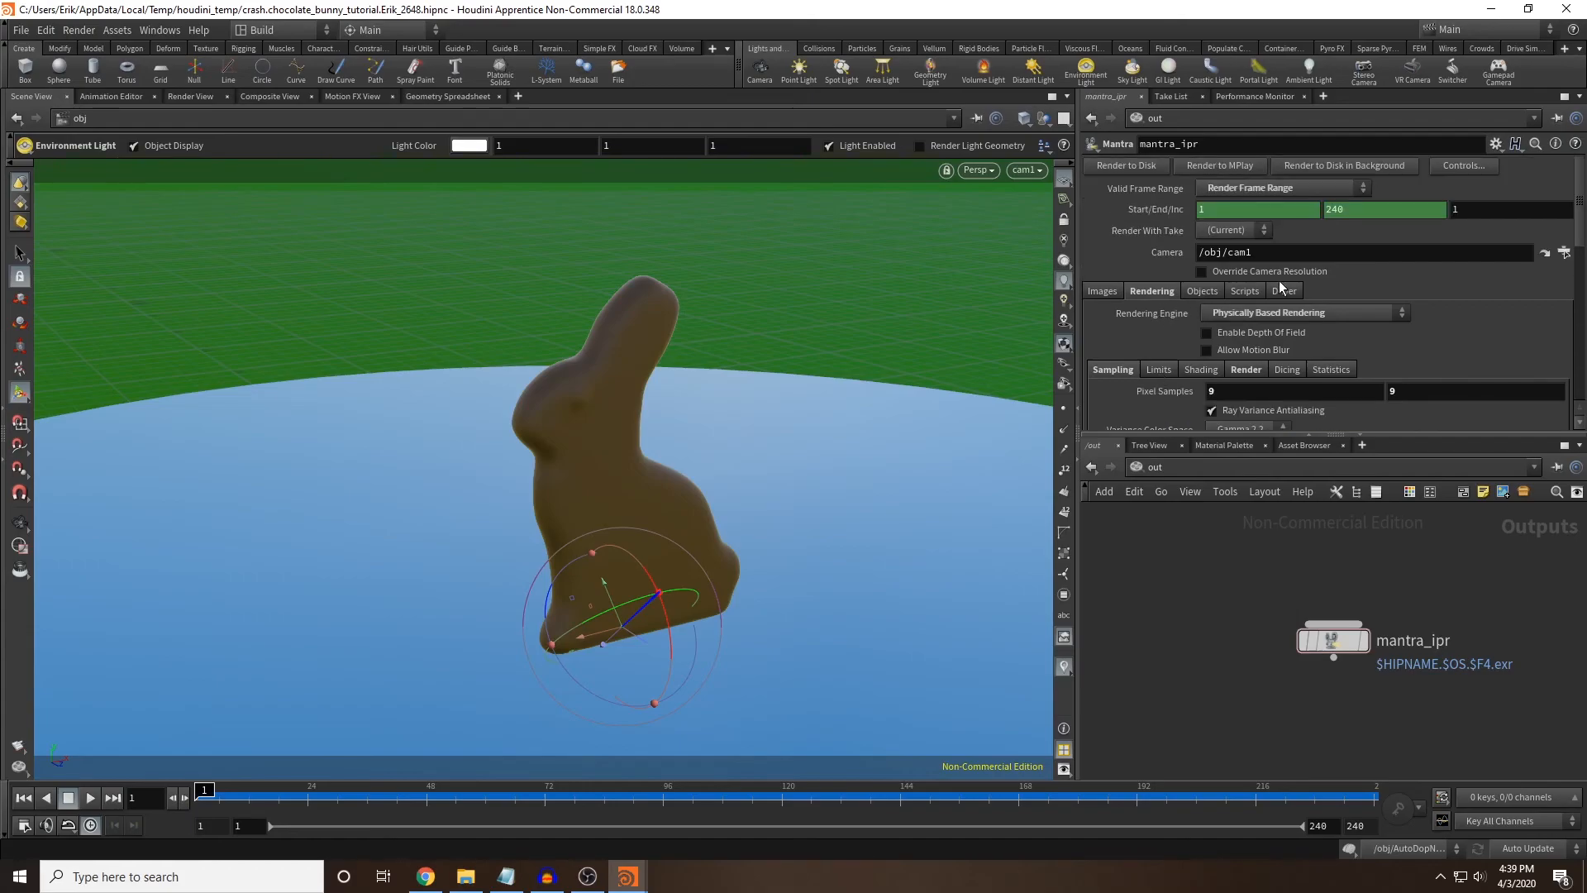
click(1090, 290)
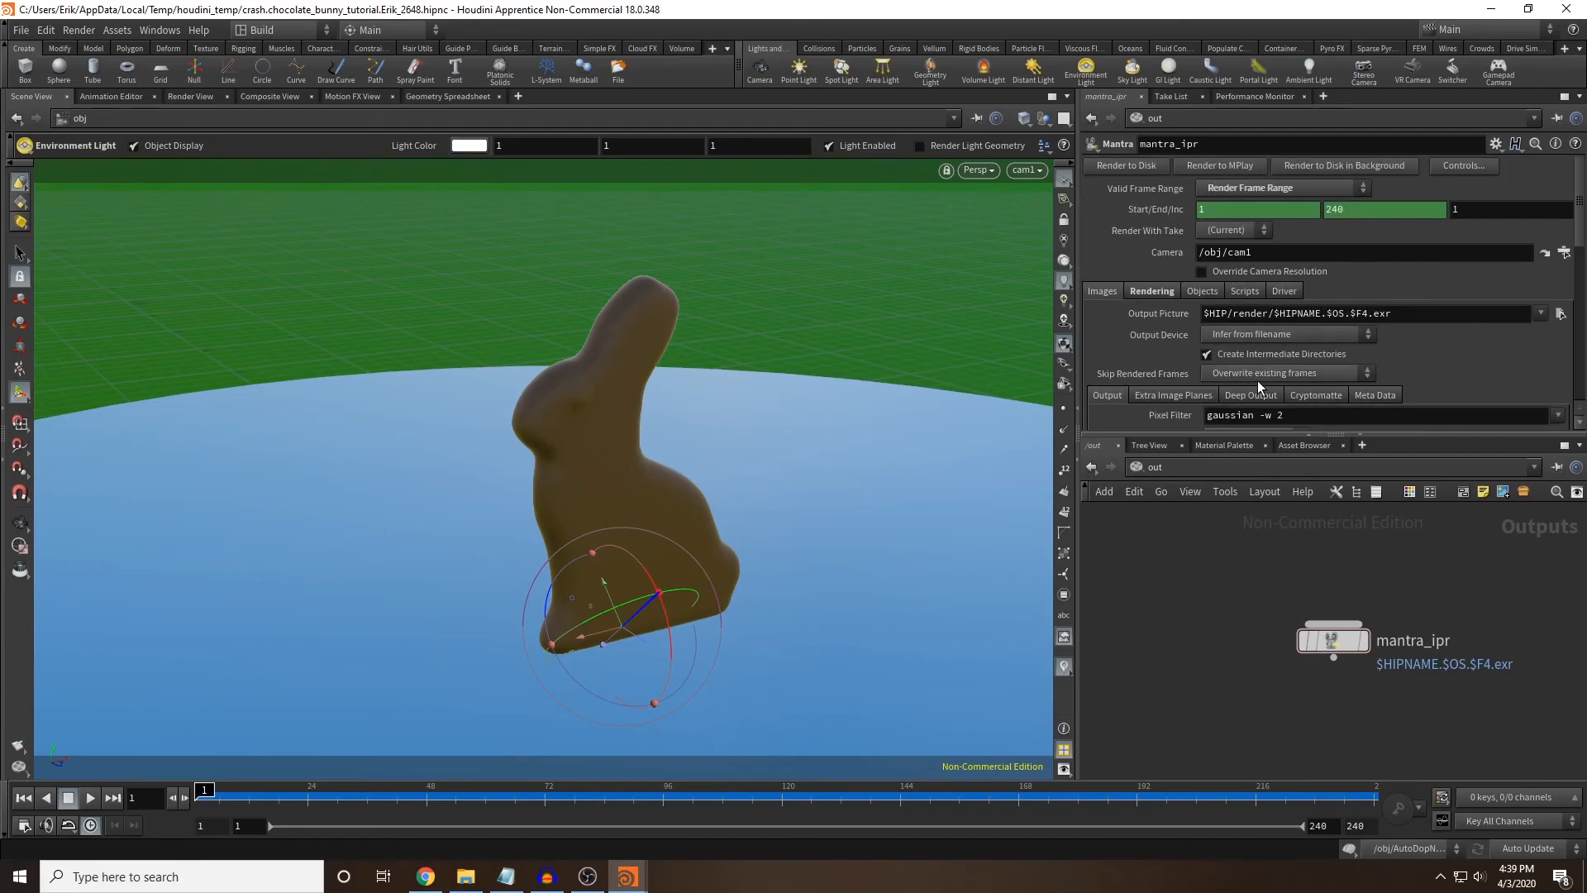
click(1144, 163)
click(314, 529)
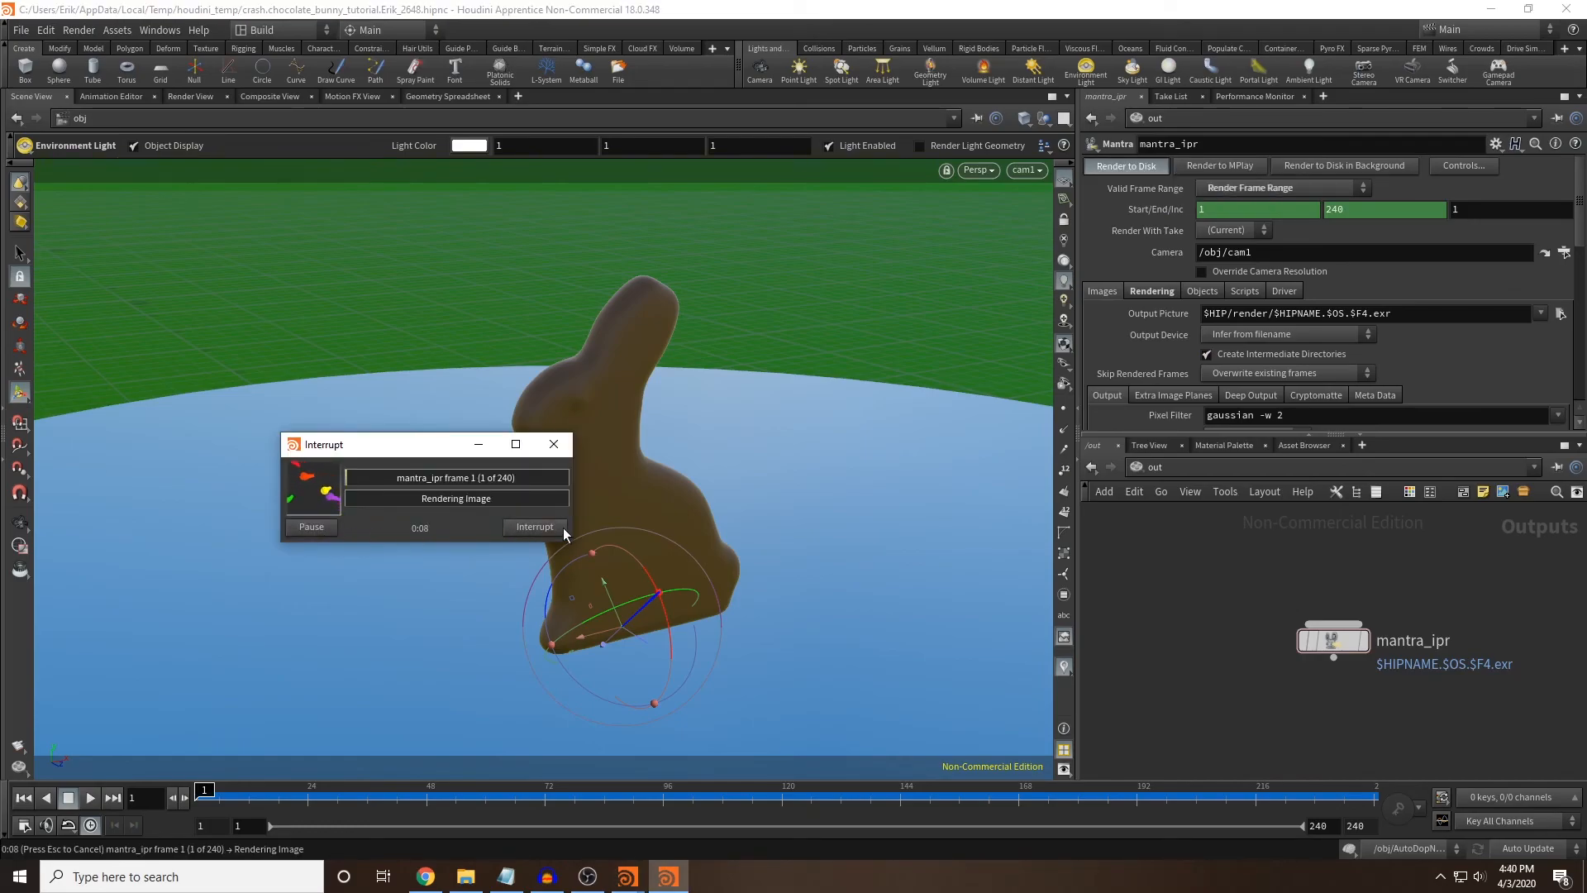